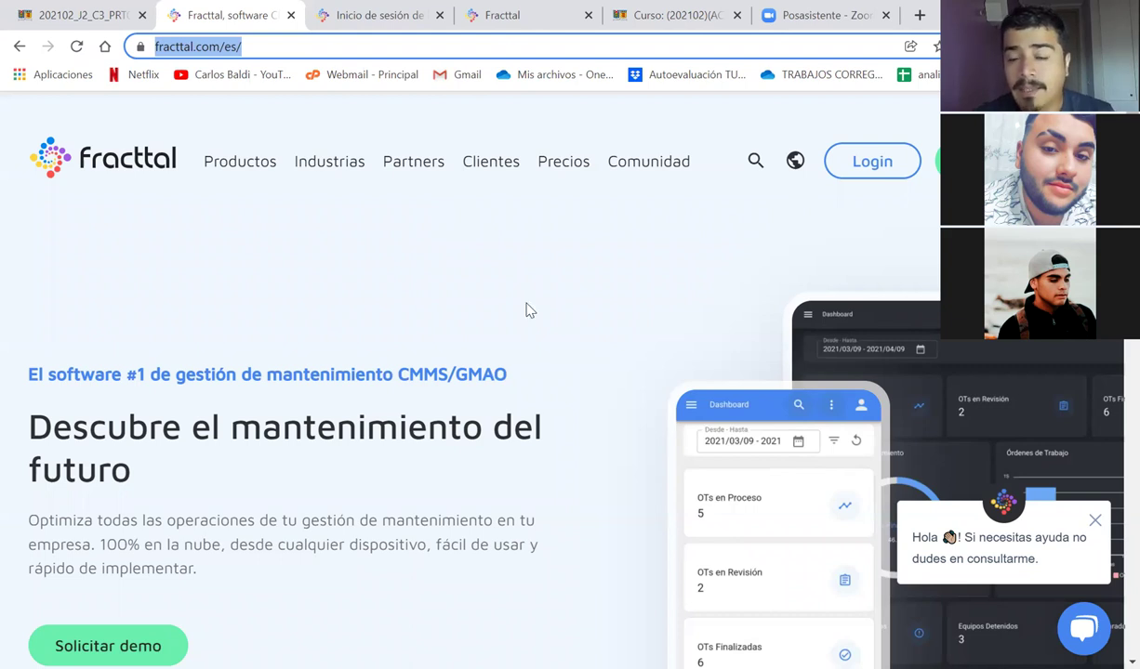
# Step: Look over the Fracttal home page and its full web address
pyautogui.scroll(-1, 527, 310)
pyautogui.scroll(-3, 526, 309)
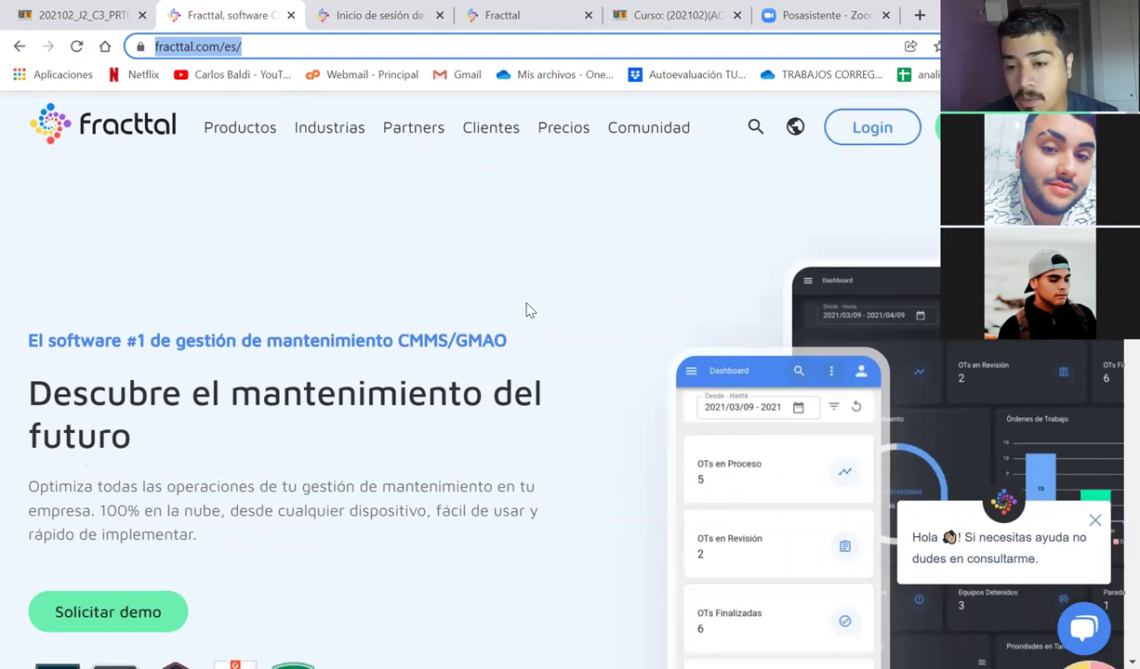
pyautogui.scroll(-1, 526, 309)
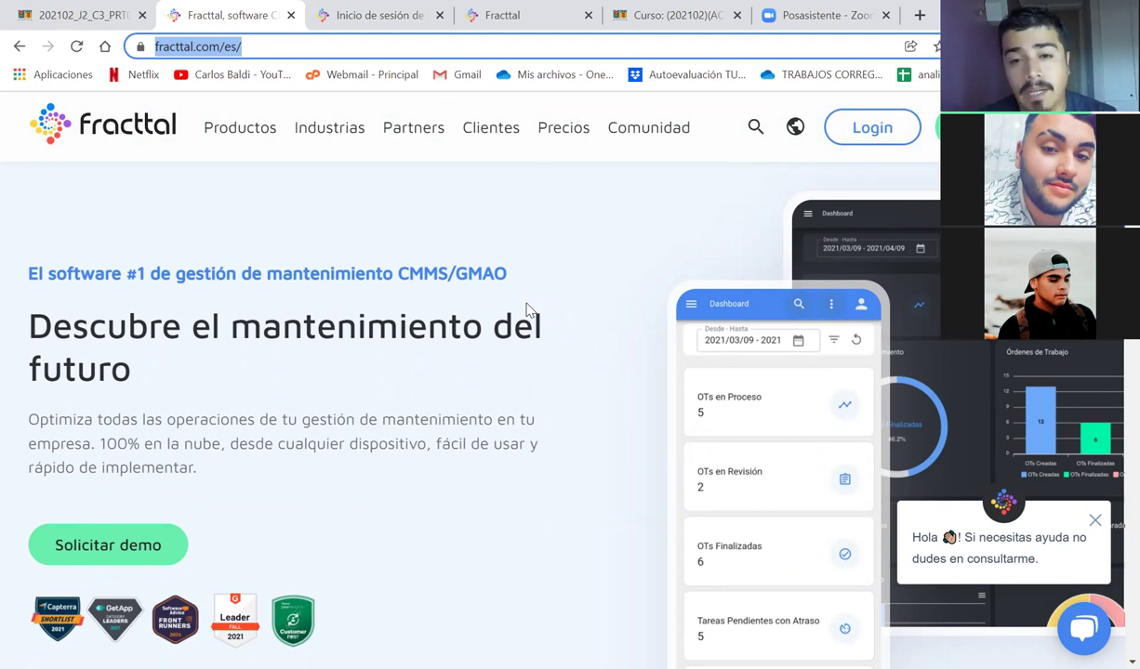
pyautogui.scroll(-2, 526, 310)
pyautogui.scroll(3, 526, 309)
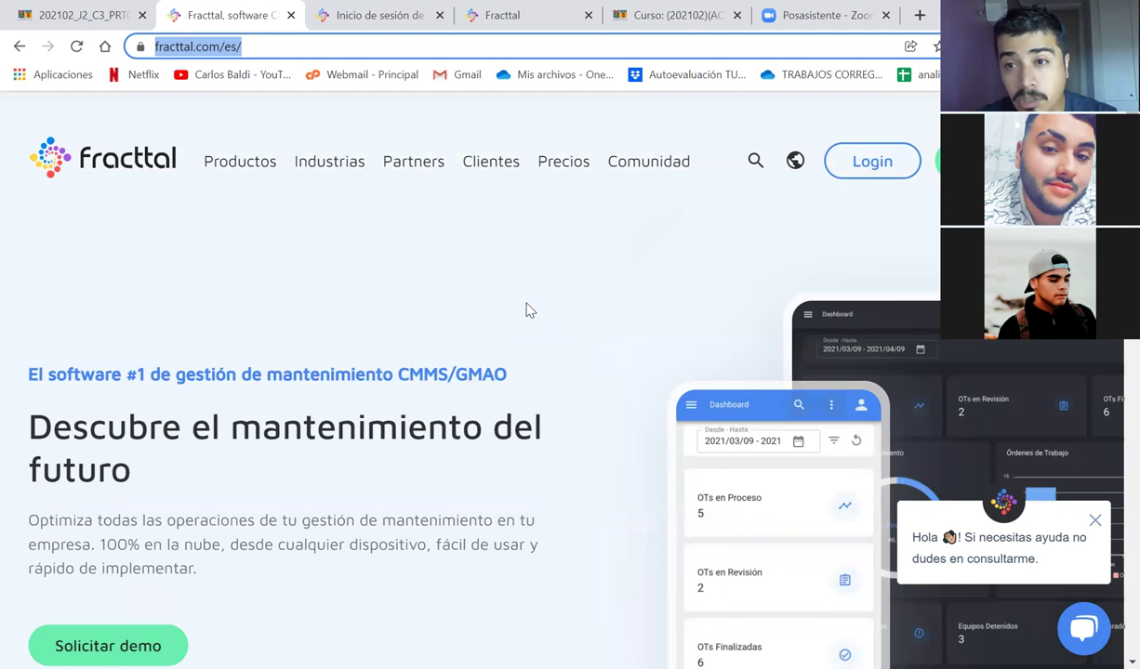
pyautogui.moveTo(329, 161)
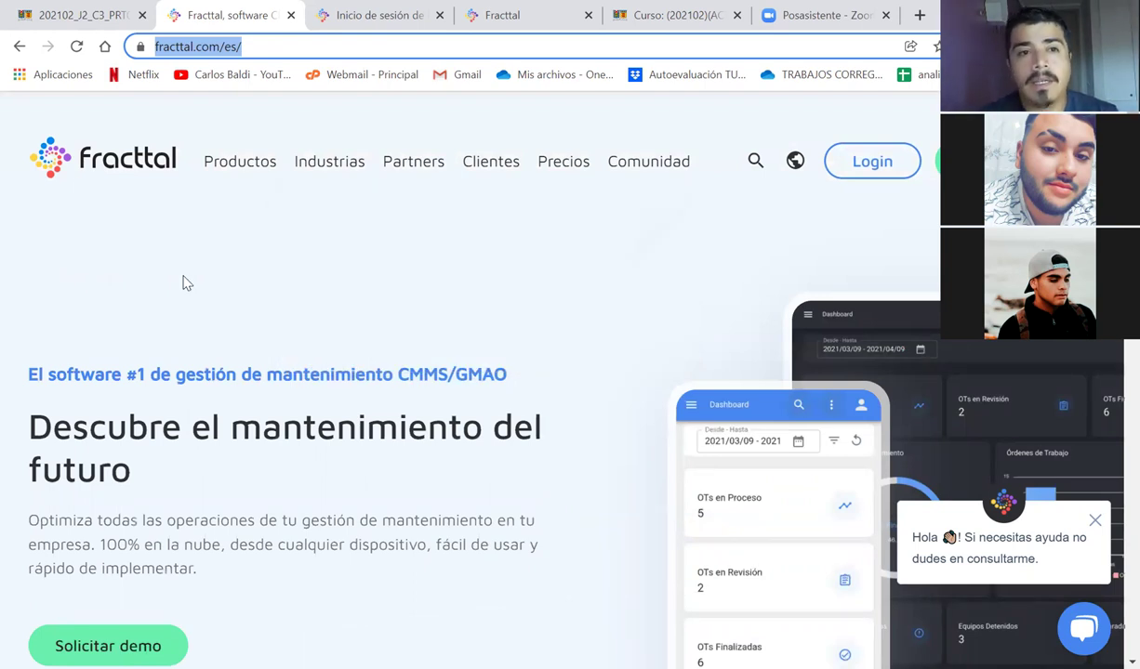
pyautogui.click(180, 47)
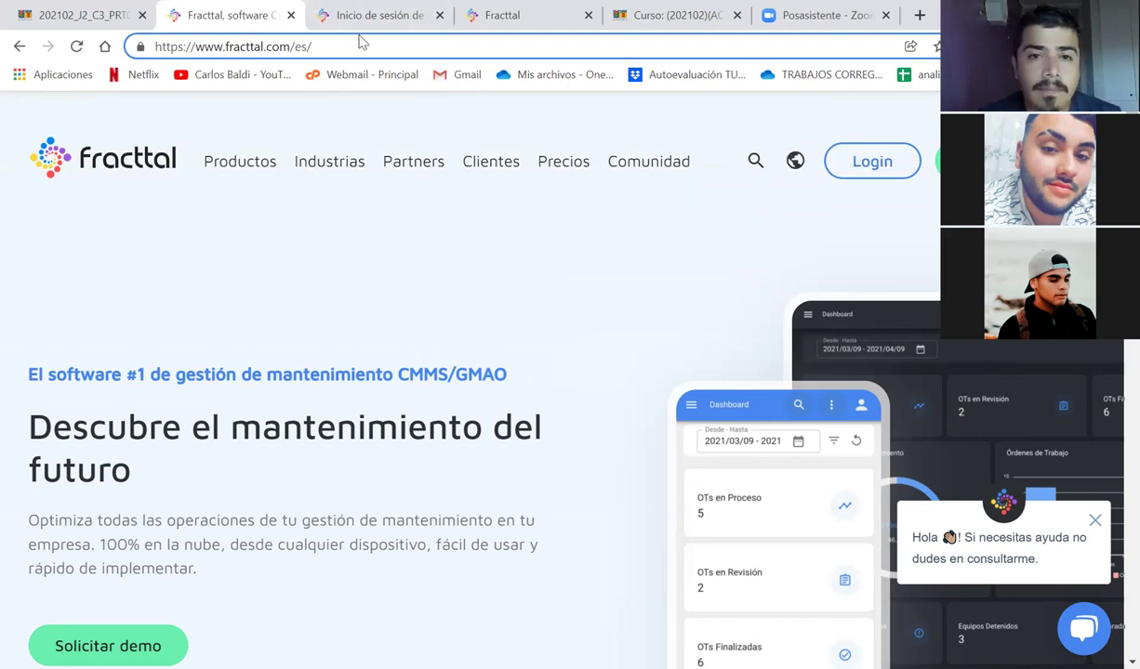
pyautogui.moveTo(410, 163)
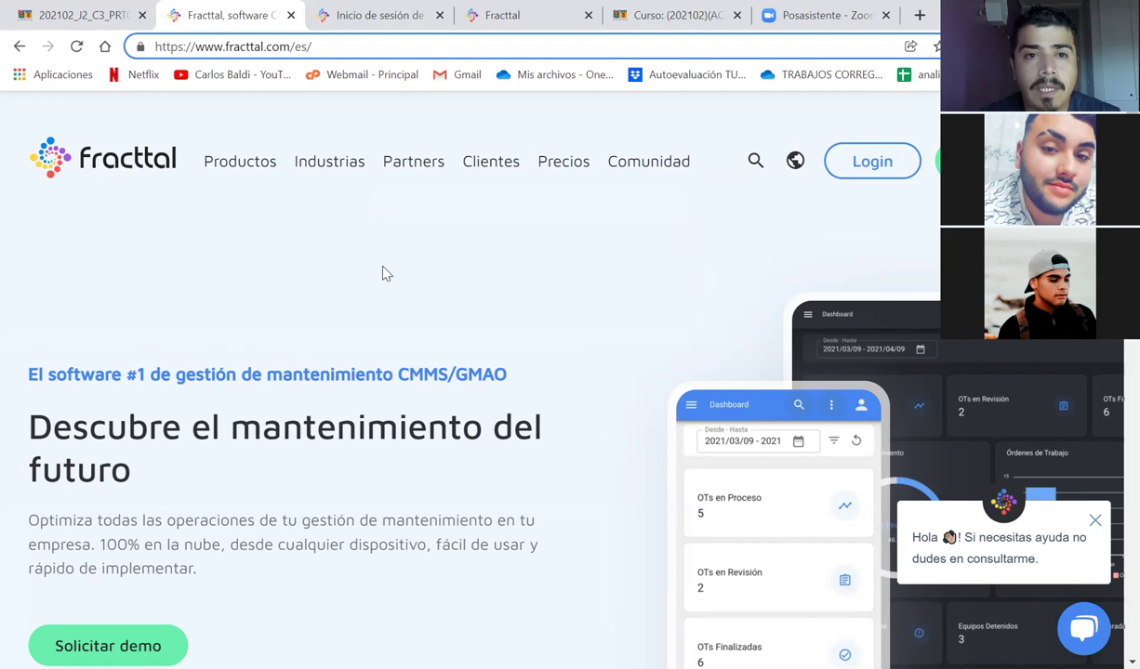
# Step: Show the Fracttal login page and review the available versions to sign in to
pyautogui.hotkey('ctrl', 'Tab')
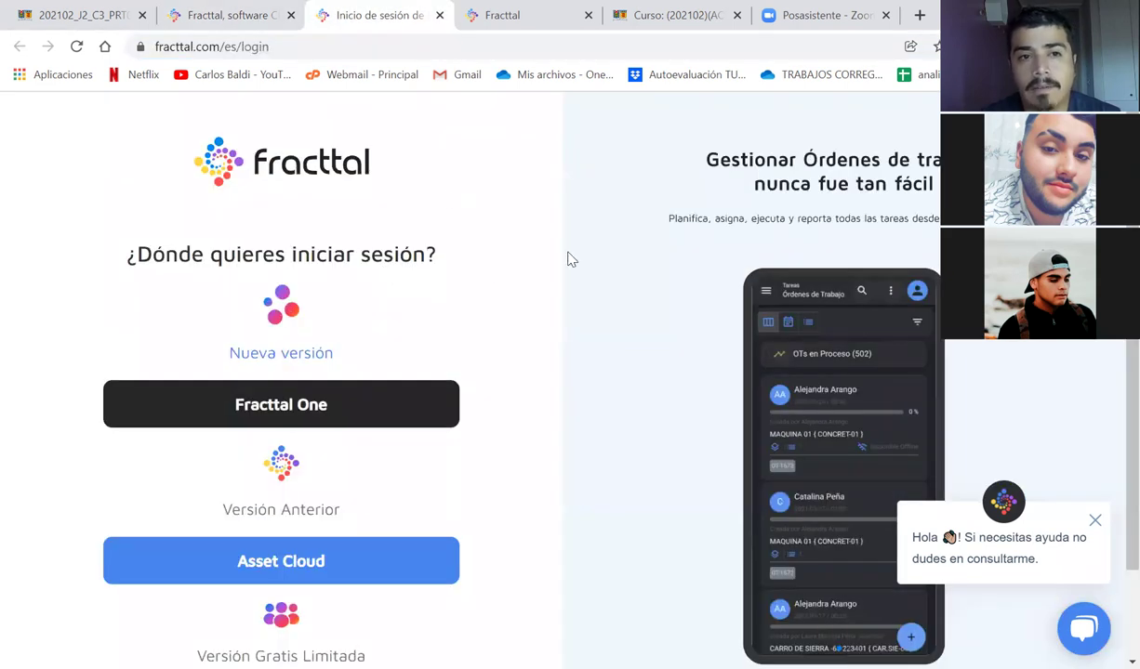
pyautogui.scroll(-1, 561, 233)
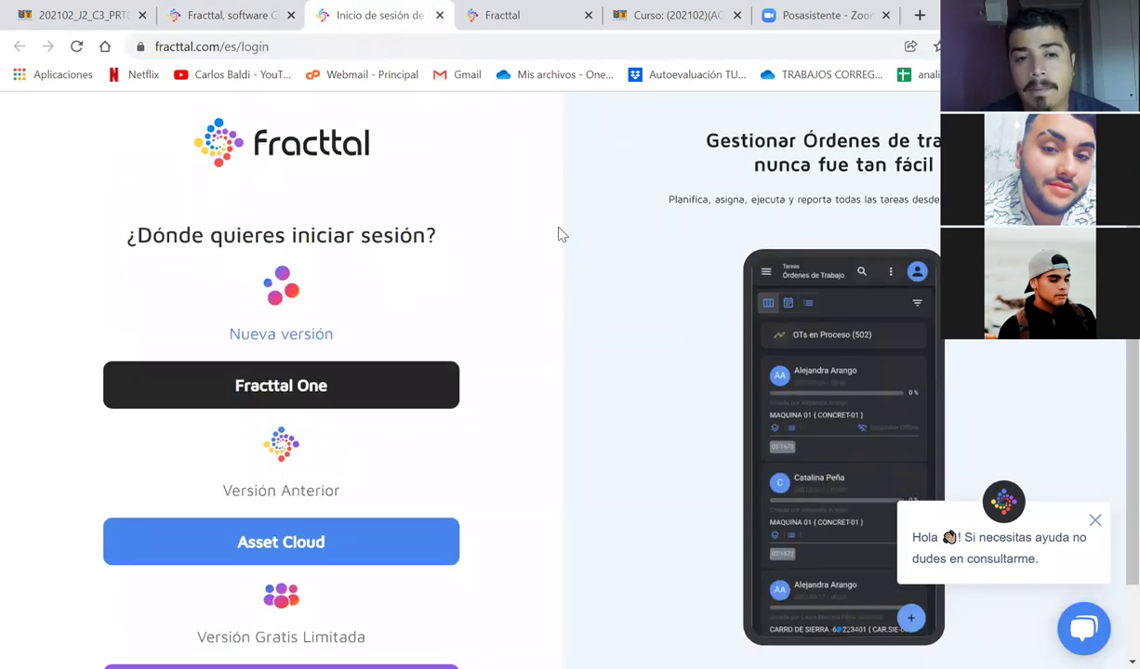
pyautogui.scroll(-1, 561, 234)
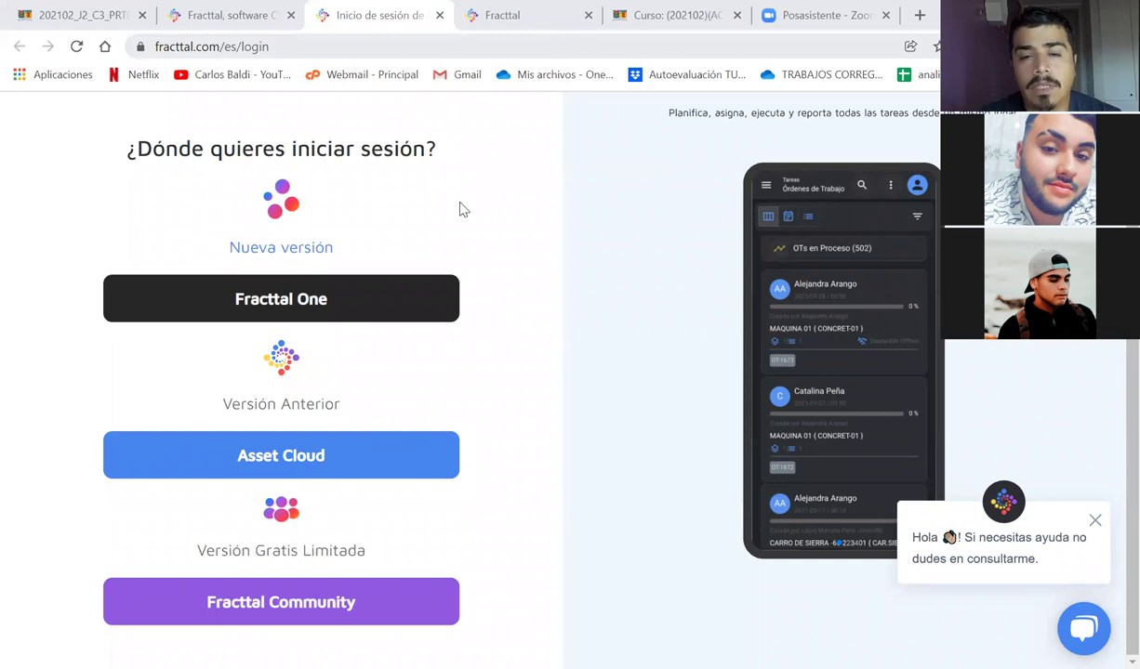
# Step: Switch to the open Fracttal dashboard and examine its work order, equipment and failure indicators
pyautogui.hotkey('ctrl', 'Tab')
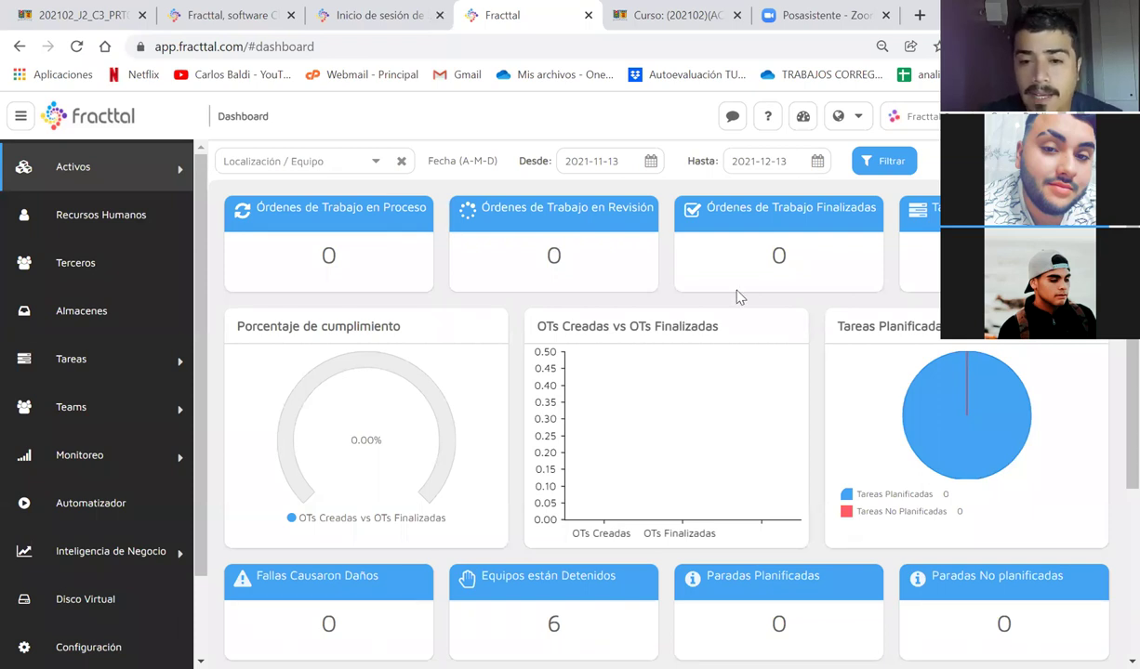
pyautogui.scroll(-3, 679, 415)
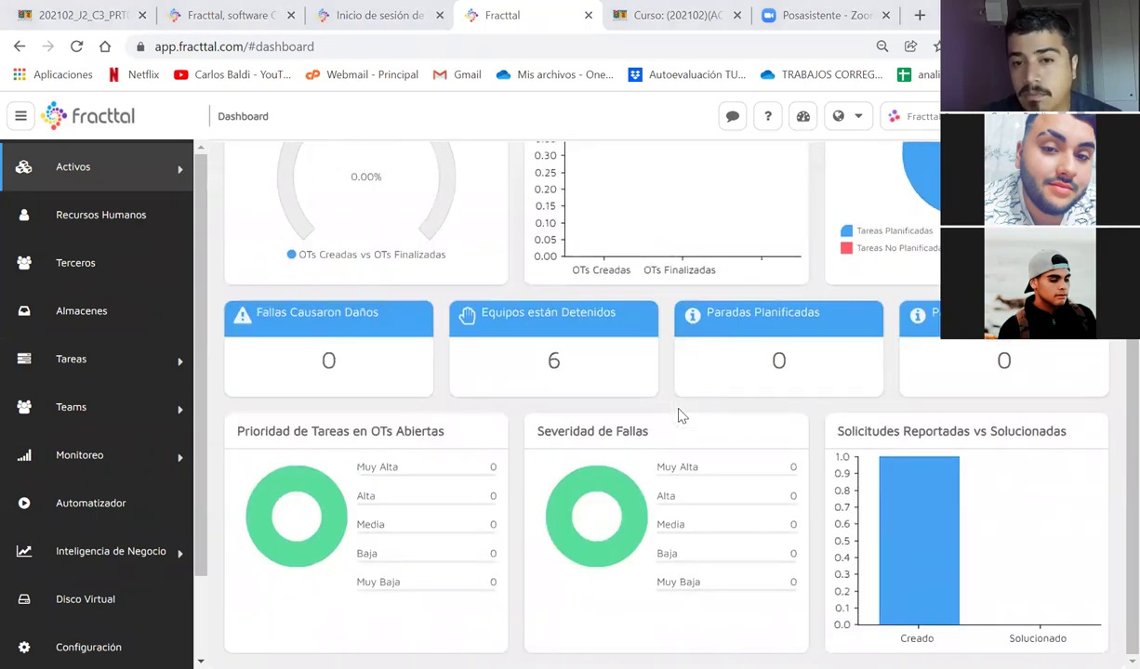
pyautogui.scroll(3, 679, 414)
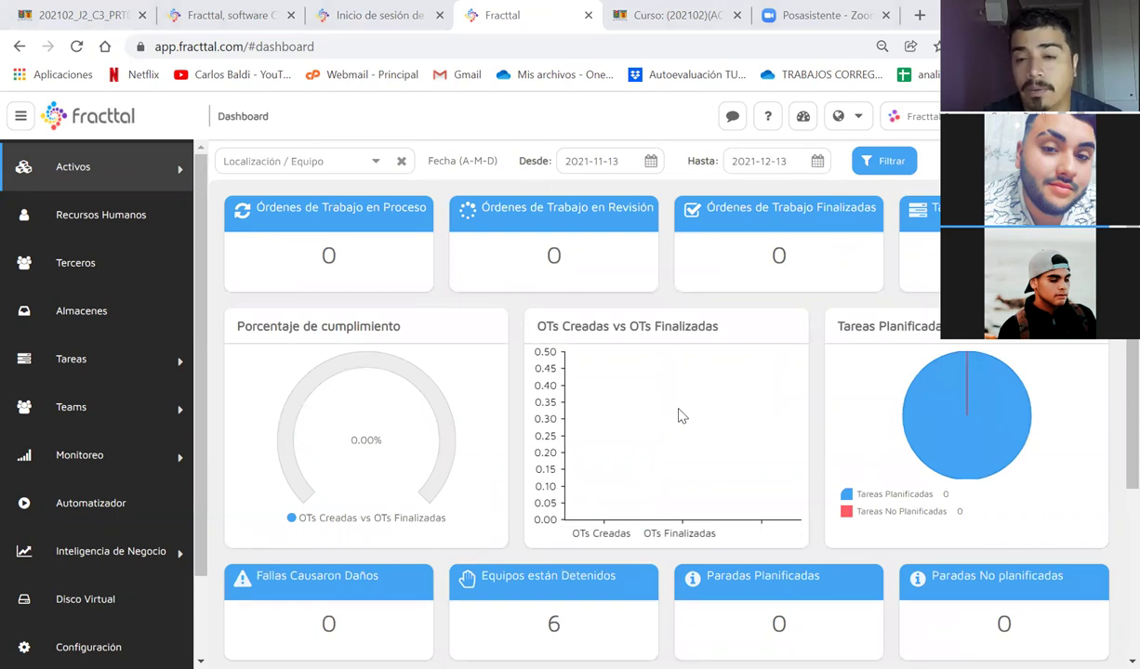
pyautogui.scroll(-3, 558, 497)
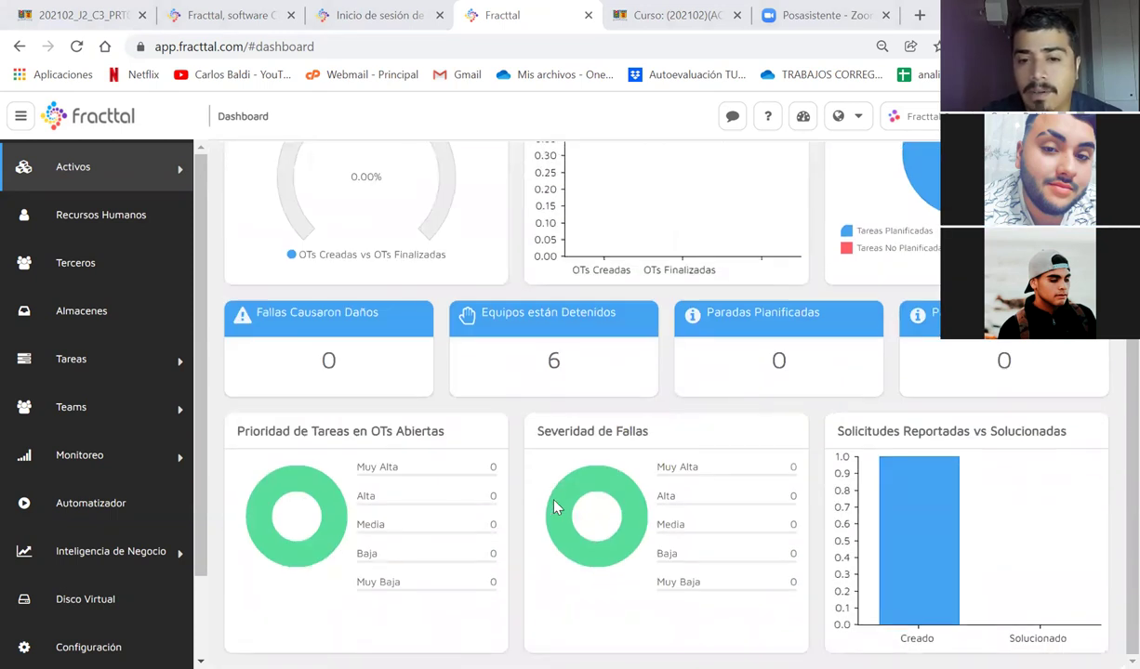
pyautogui.scroll(3, 554, 507)
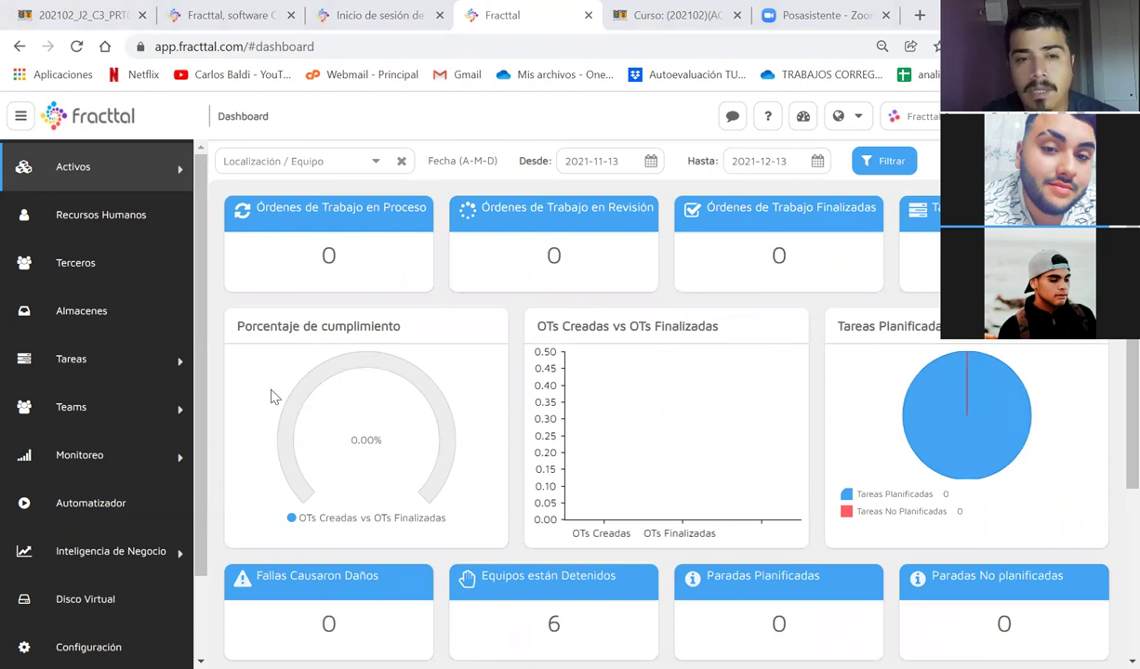
pyautogui.scroll(-1, 270, 363)
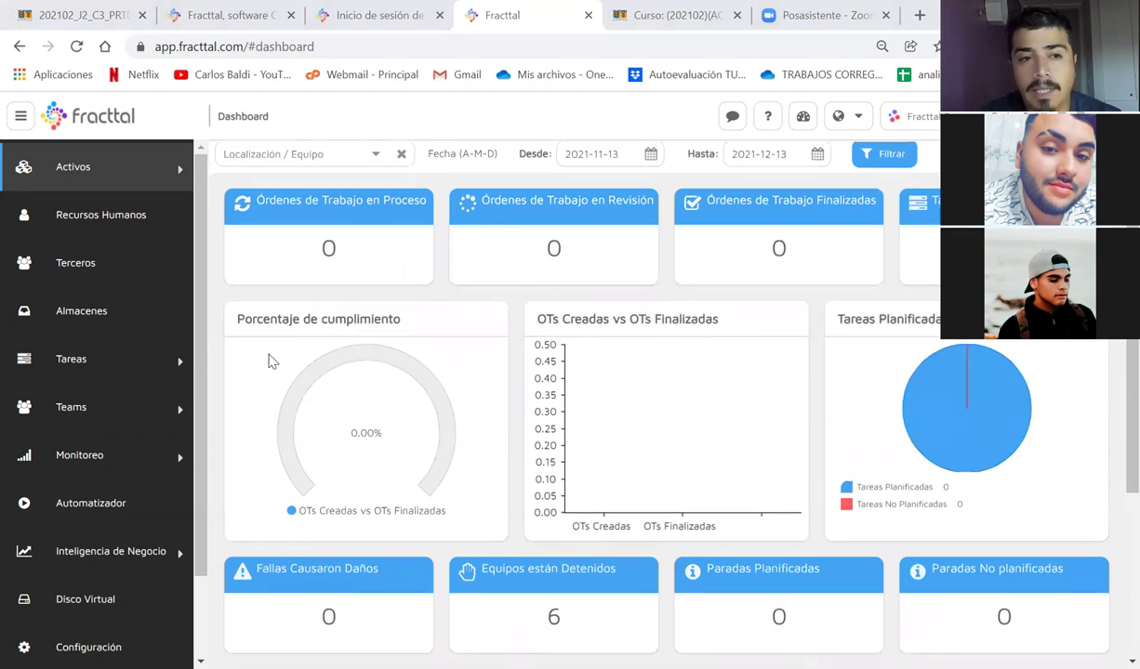
# Step: Open the Ubicaciones list within Activos and look through its locations
pyautogui.click(72, 166)
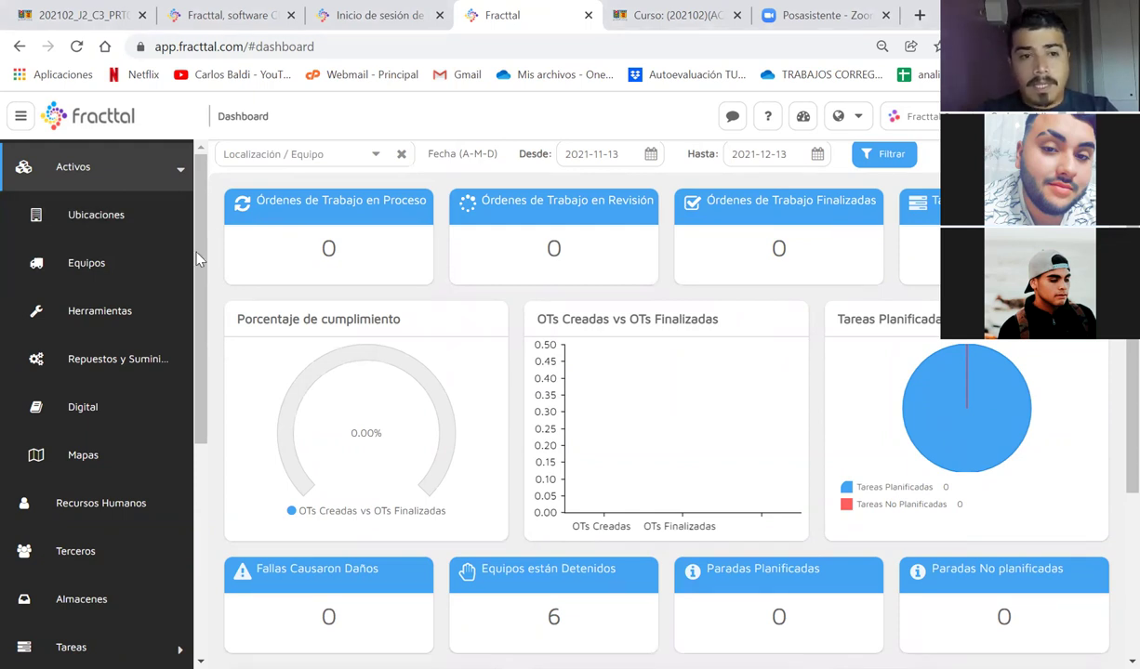
pyautogui.click(98, 219)
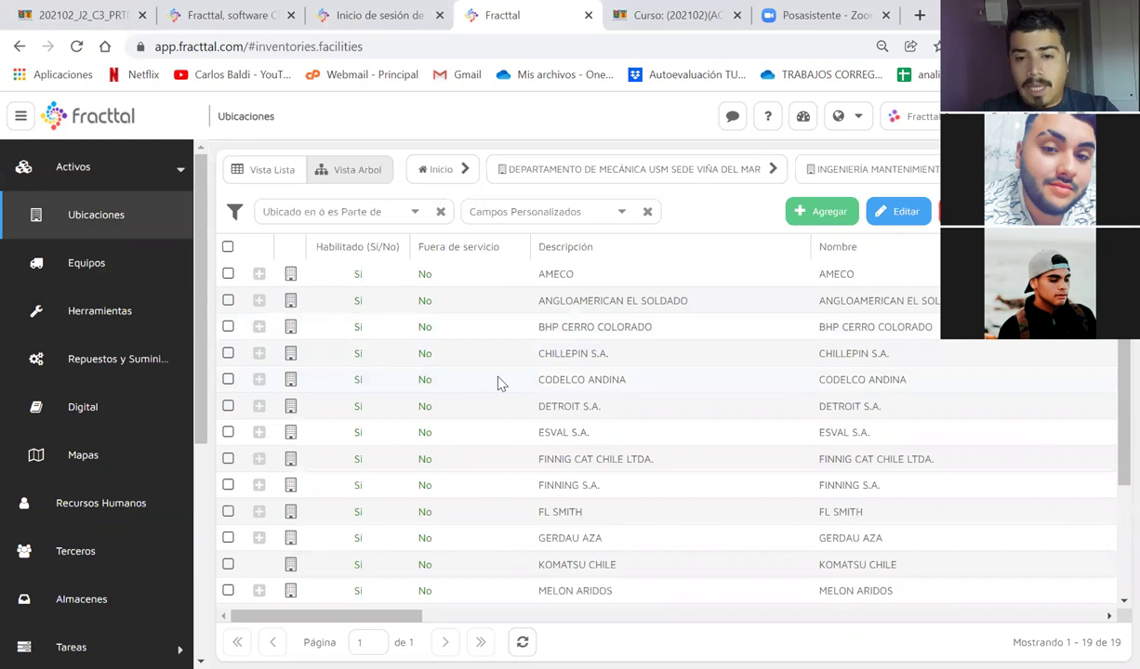
pyautogui.scroll(-2, 499, 383)
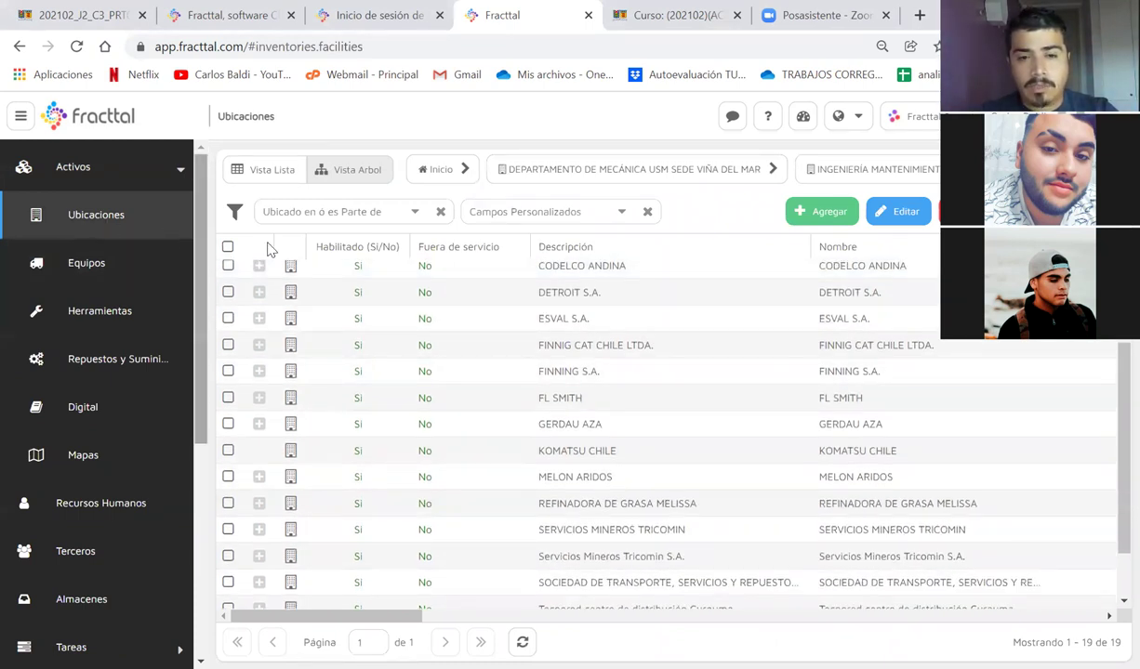
# Step: Return to the root of the location tree, then open and review the sub-locations of DEPARTAMENTO DE MECÁNICA USM SEDE VIÑA DEL MAR
pyautogui.click(522, 169)
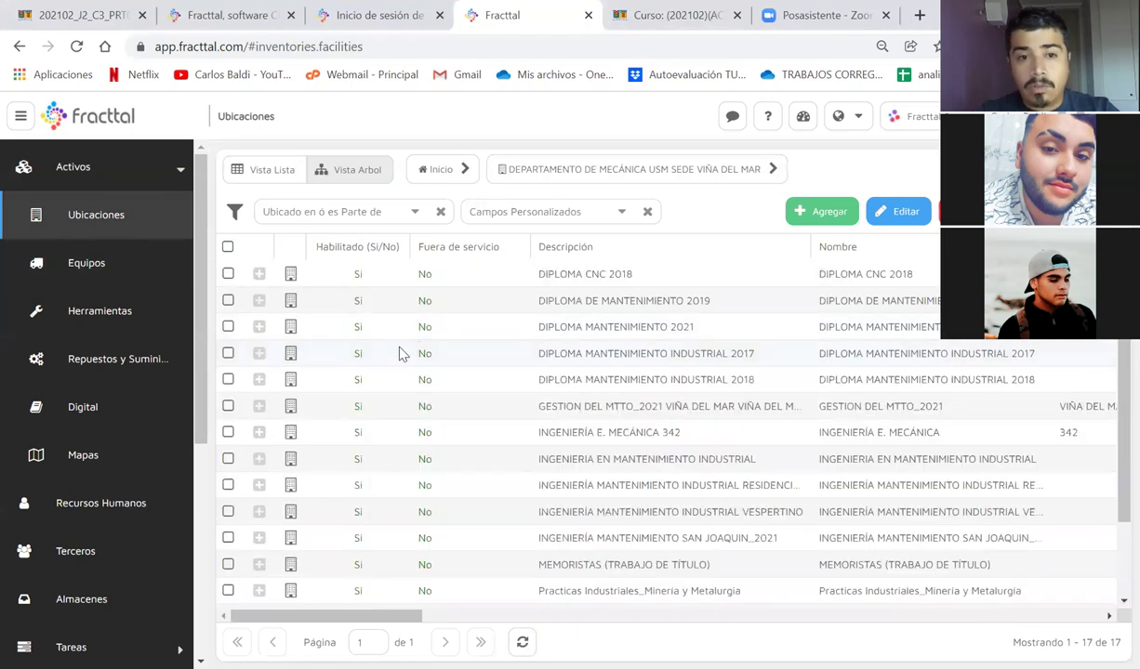
pyautogui.click(438, 170)
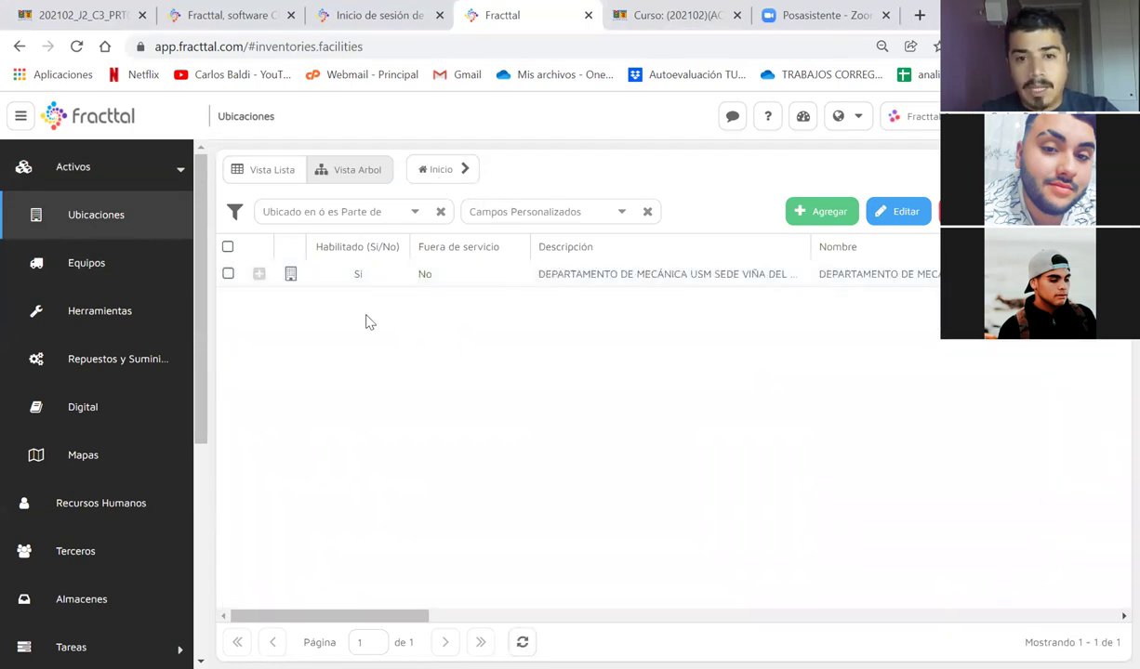
pyautogui.click(259, 276)
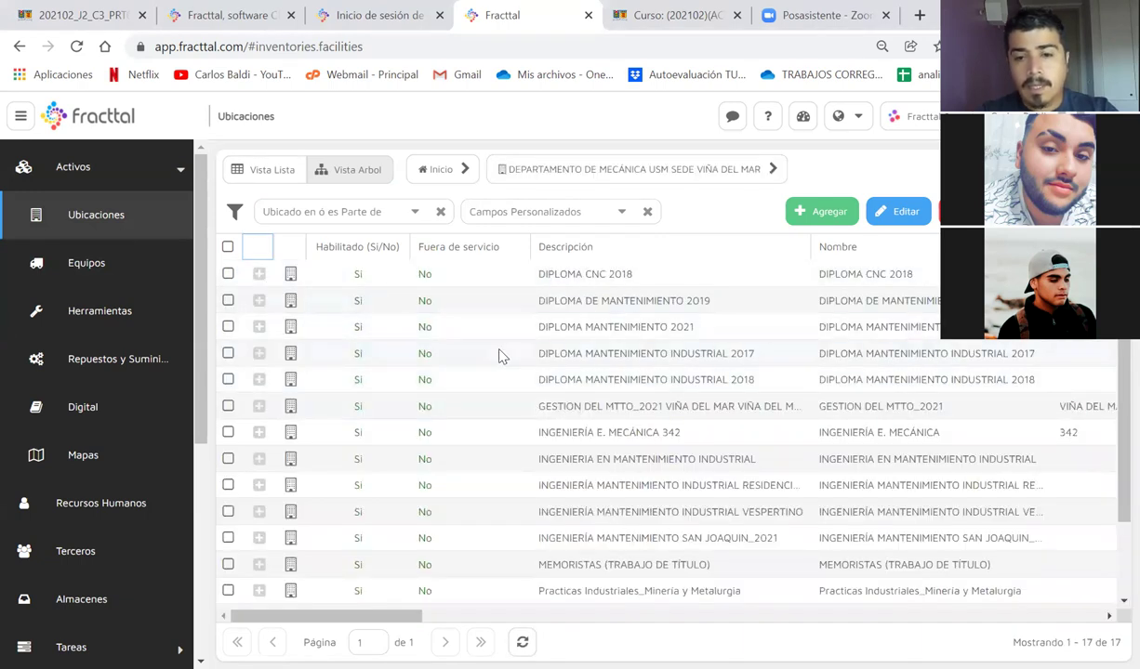
pyautogui.scroll(-3, 502, 372)
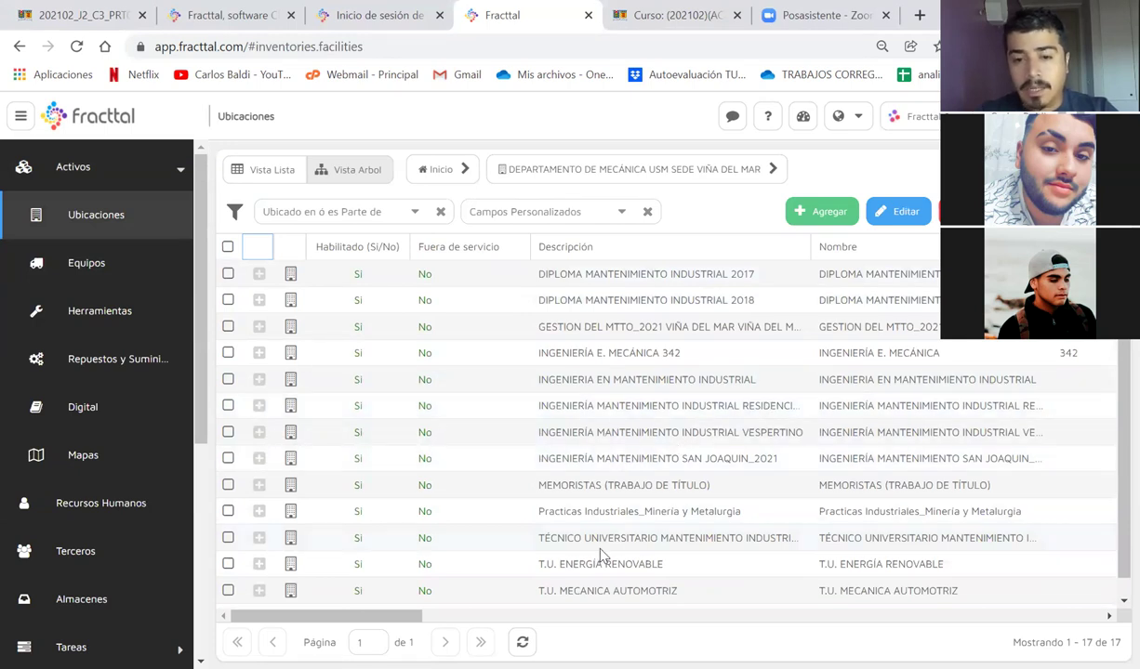
pyautogui.scroll(-1, 575, 525)
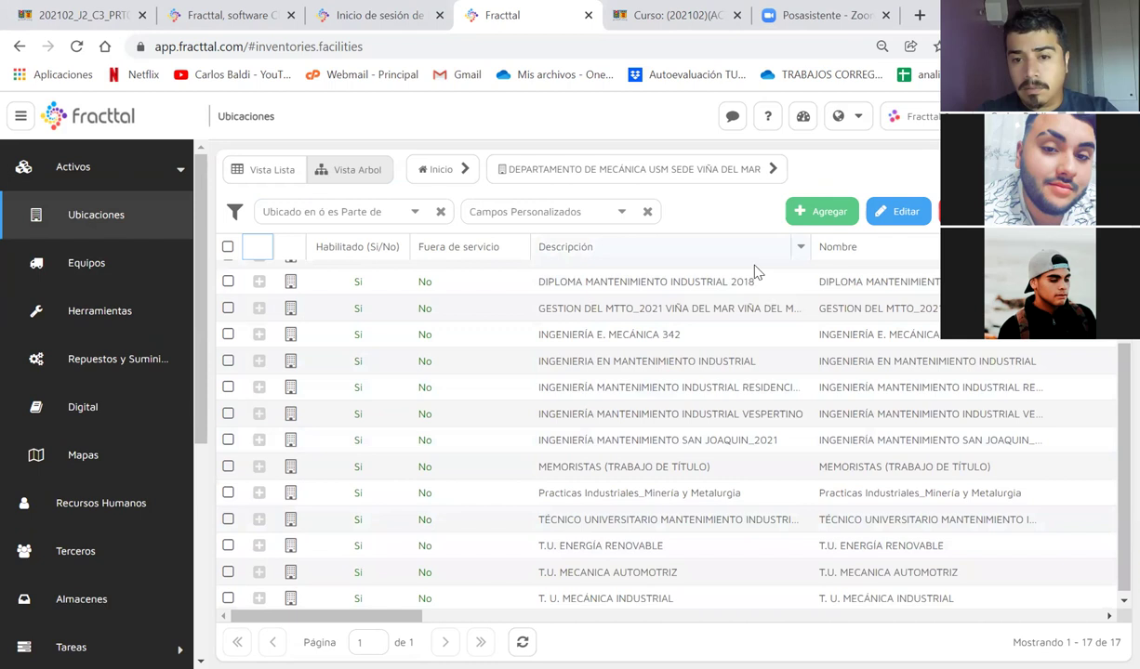
# Step: Add a new location under the mechanics department and name it "Ingeniería Mantenimiento Industrial-2021"
pyautogui.click(815, 216)
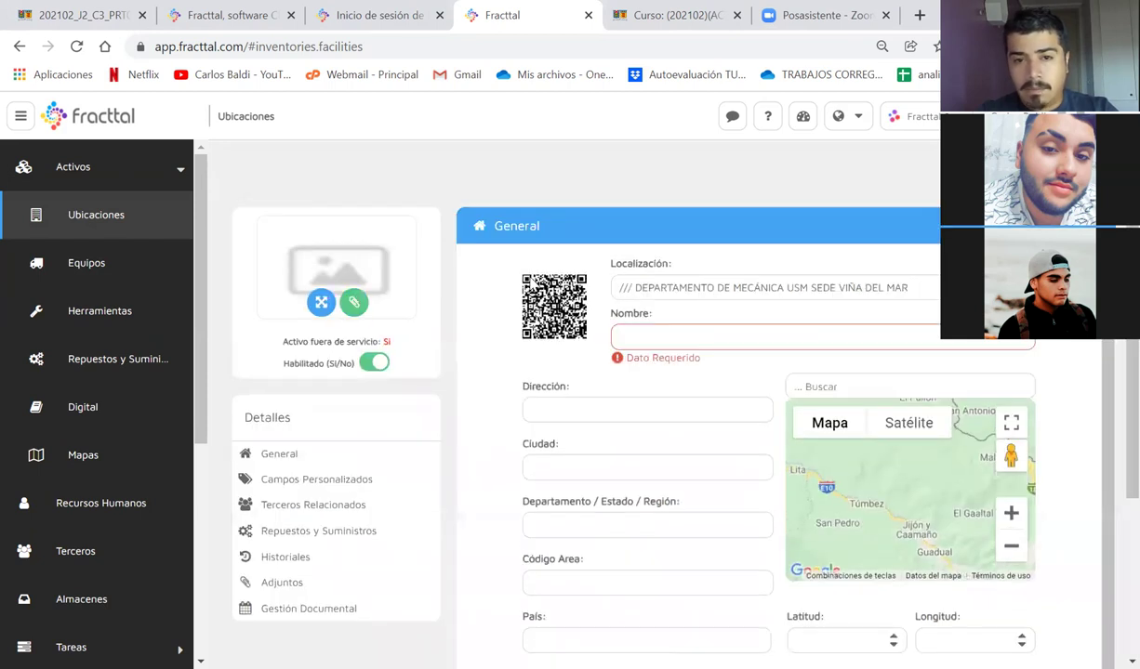
pyautogui.click(663, 335)
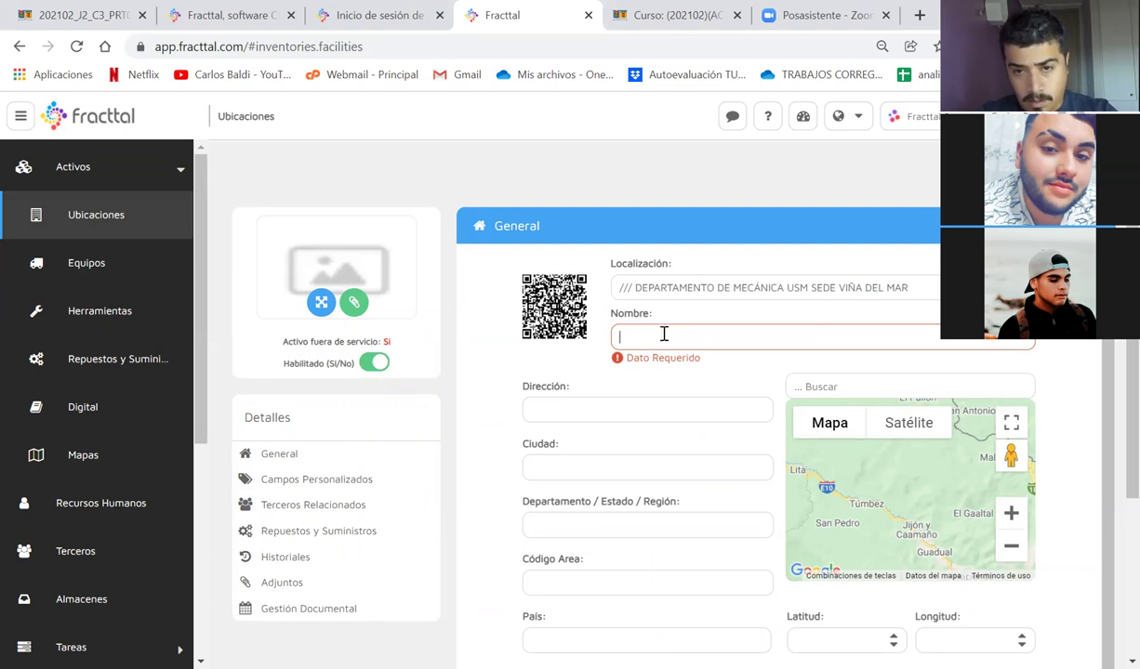
pyautogui.write('iNG')
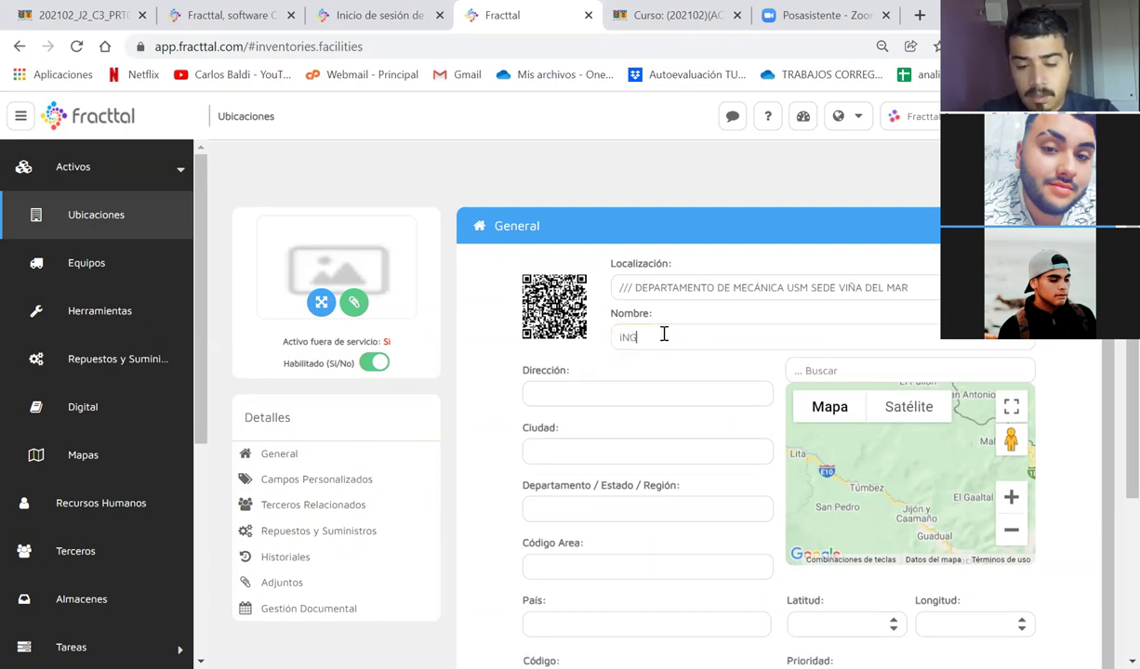
pyautogui.press('BackSpace')
pyautogui.write('Ingenier')
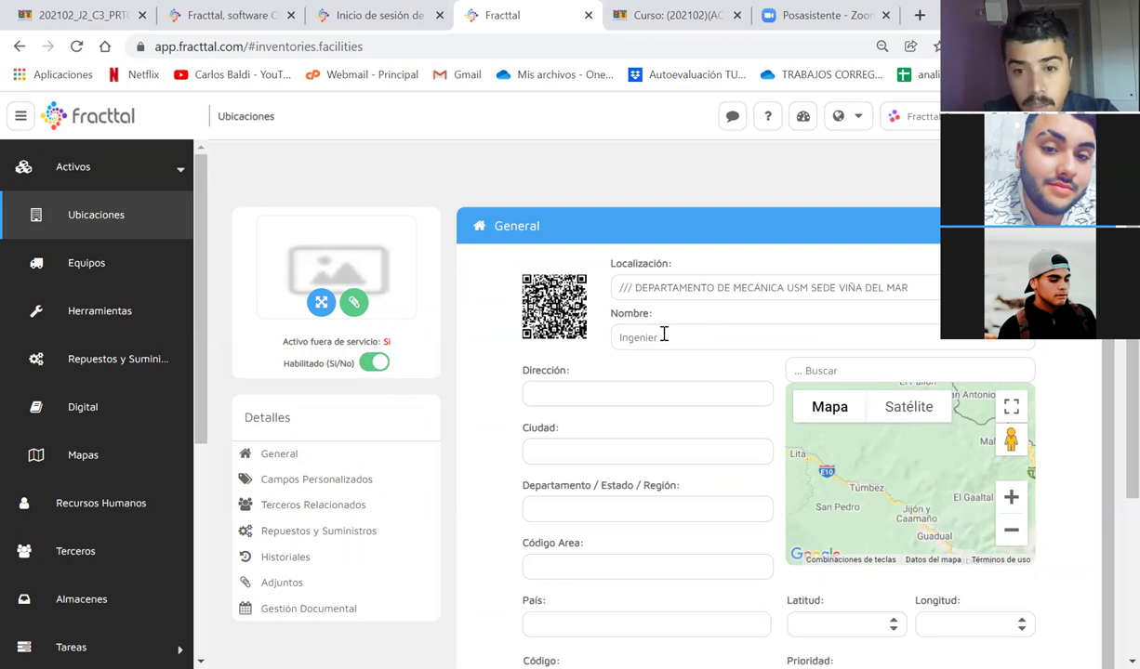
pyautogui.write('i')
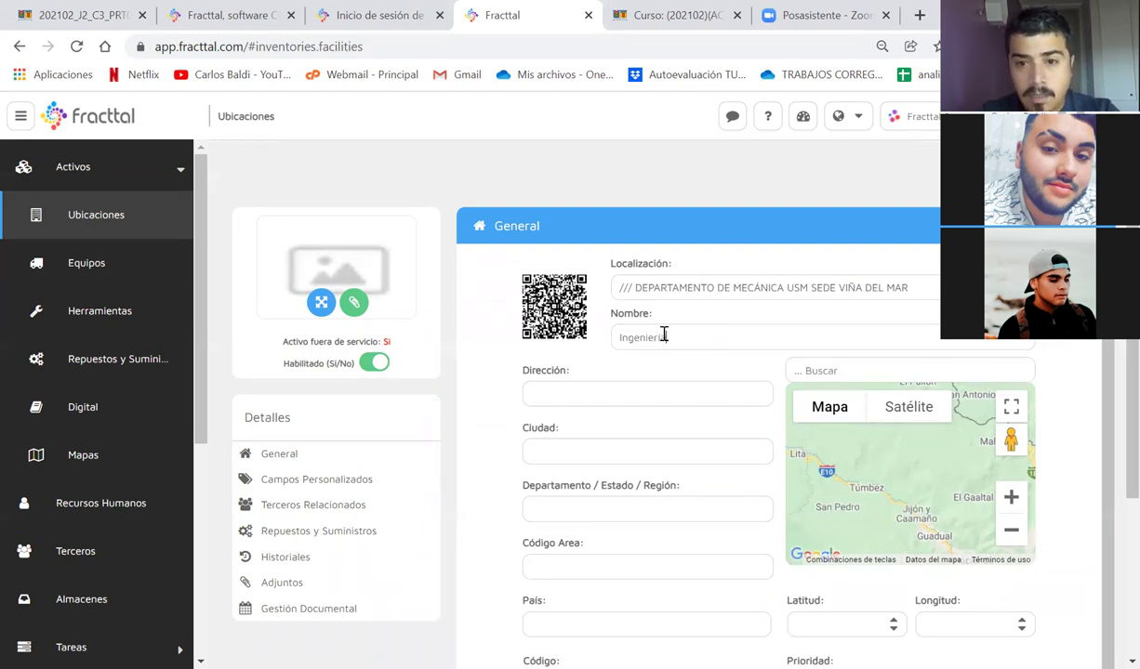
pyautogui.write('Mna')
pyautogui.write('tenimiento')
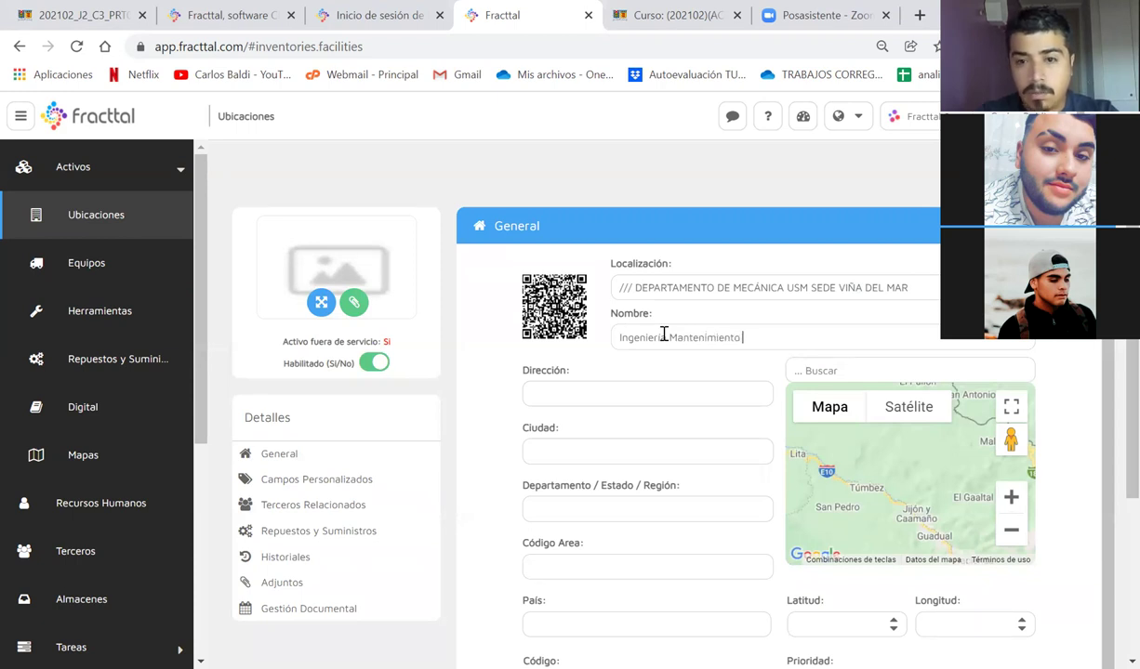
pyautogui.write(' Industrial')
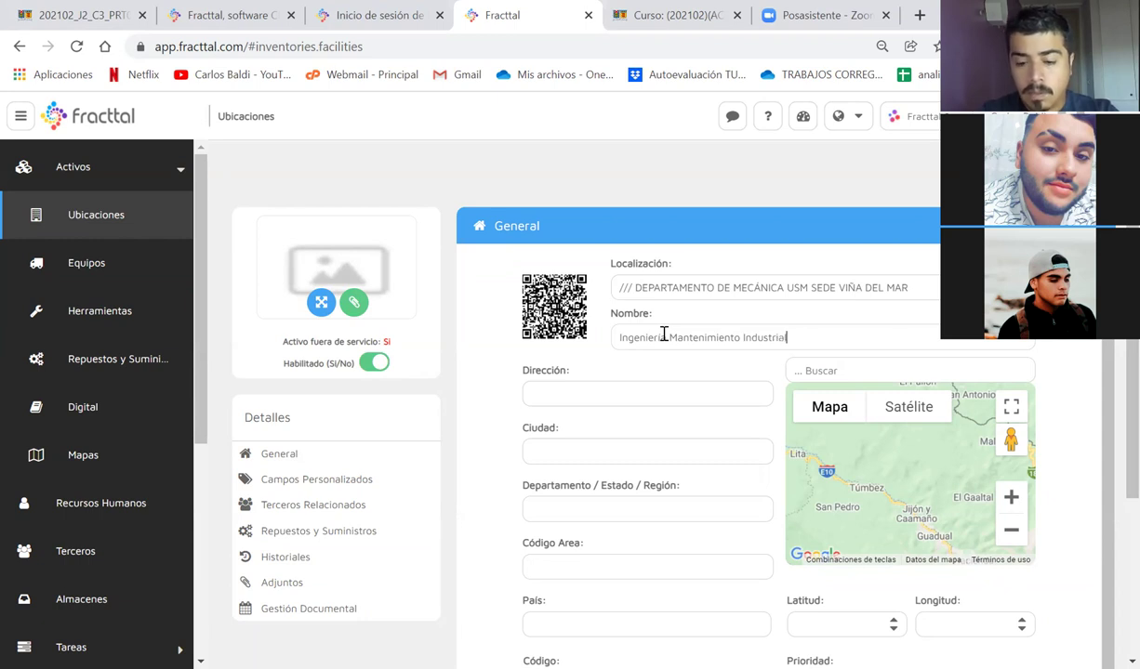
pyautogui.write('-2021')
pyautogui.click(664, 338)
pyautogui.press('BackSpace')
pyautogui.write('ía')
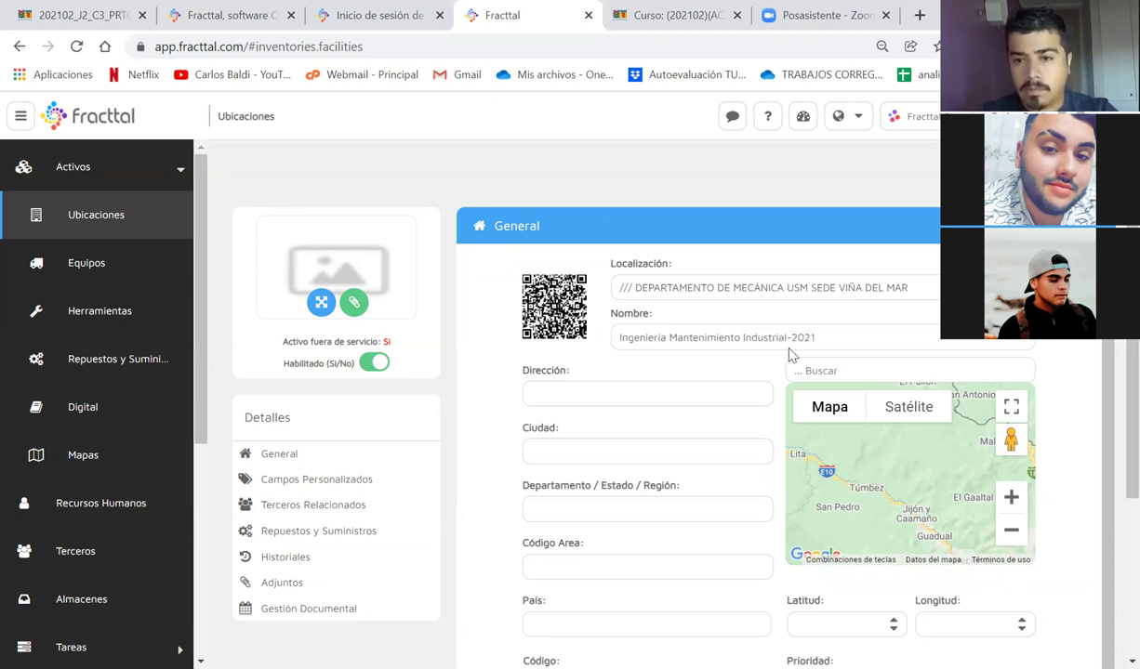
# Step: Append "-Gestion de Activos" to the new location's name and save the location
pyautogui.click(867, 338)
pyautogui.write('-Gestion')
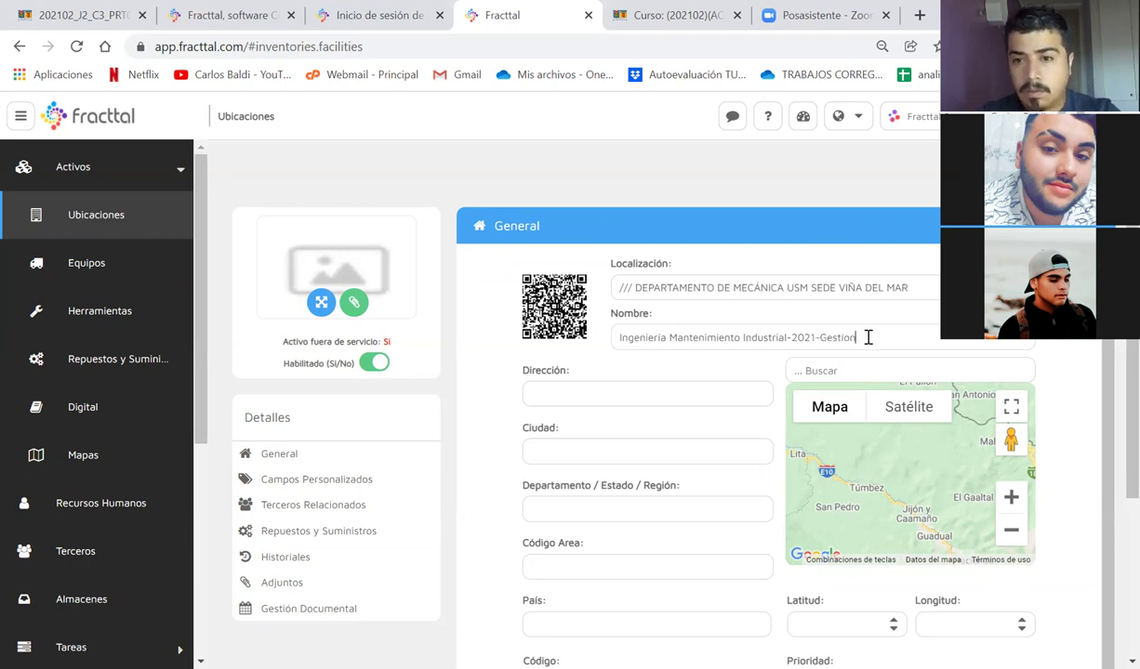
pyautogui.write(' de Activos')
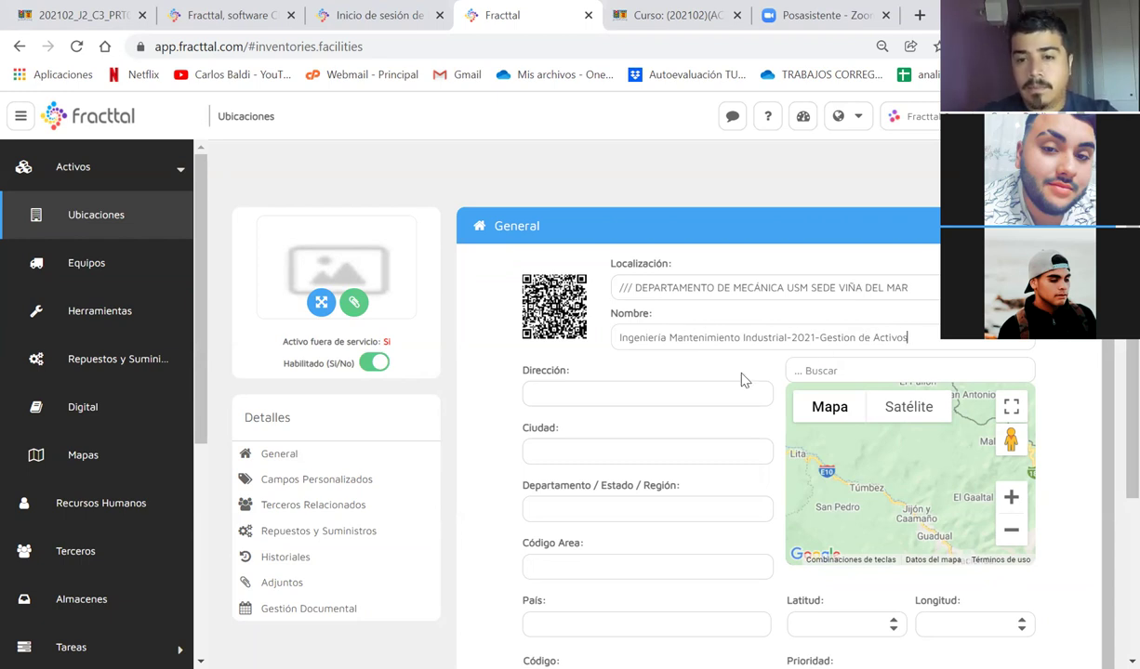
pyautogui.scroll(-1, 743, 380)
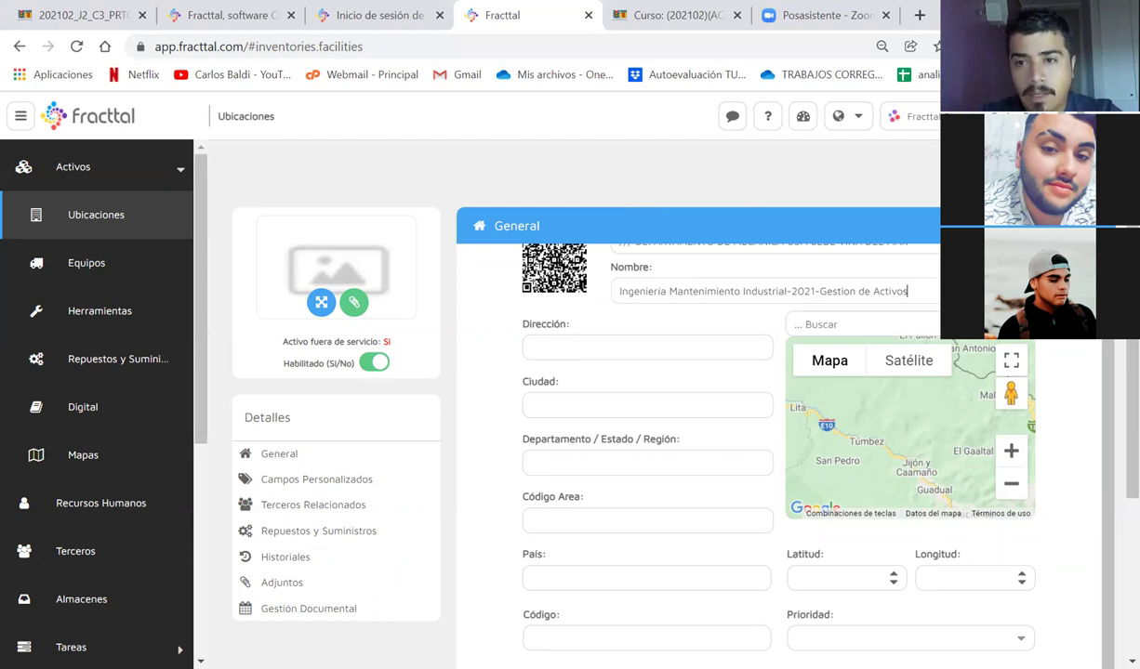
pyautogui.click(1069, 226)
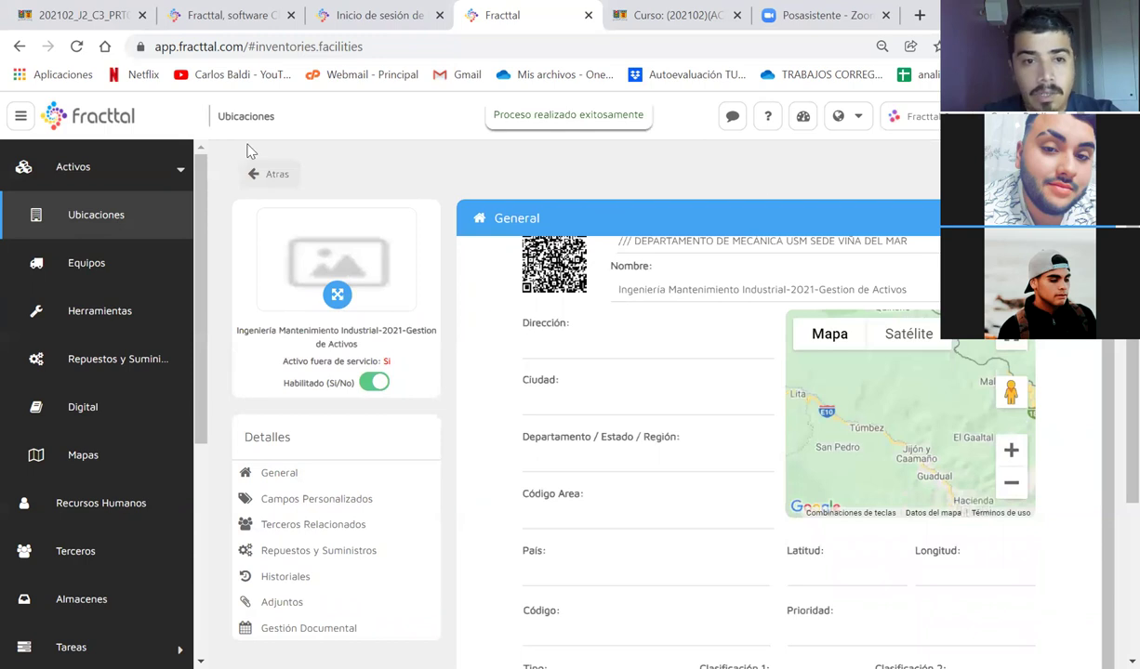
# Step: Start another location from the department's list and set its parent location to "Ingeniería Mantenimiento Industrial-2021-Gestion de Activos"
pyautogui.click(267, 174)
pyautogui.scroll(-2, 597, 438)
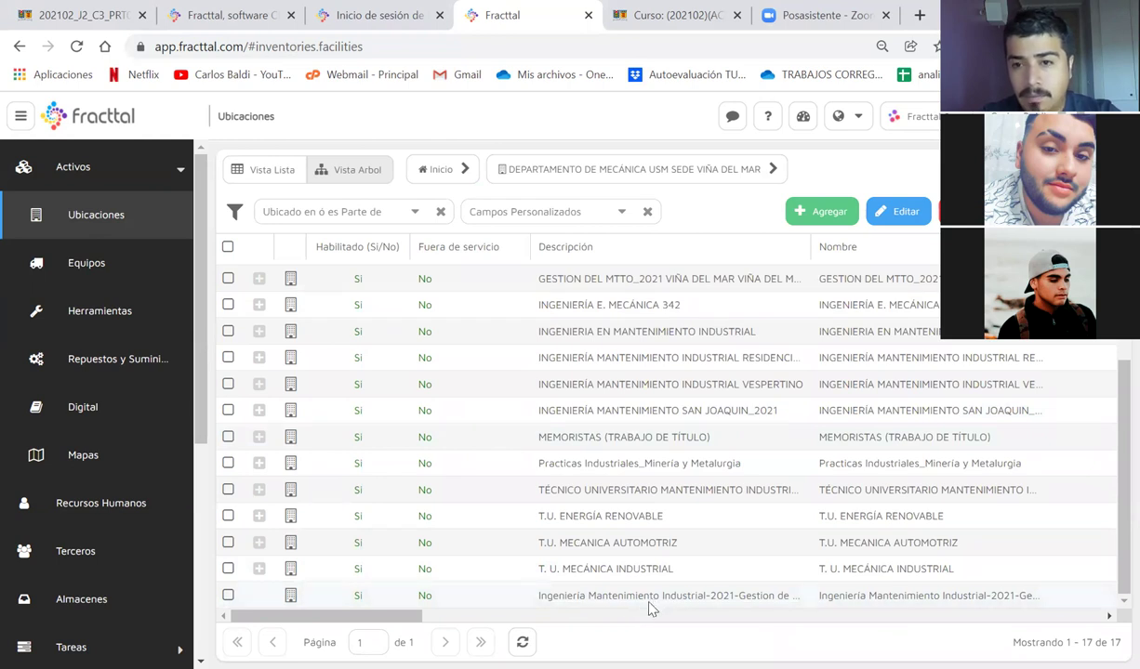
pyautogui.click(818, 213)
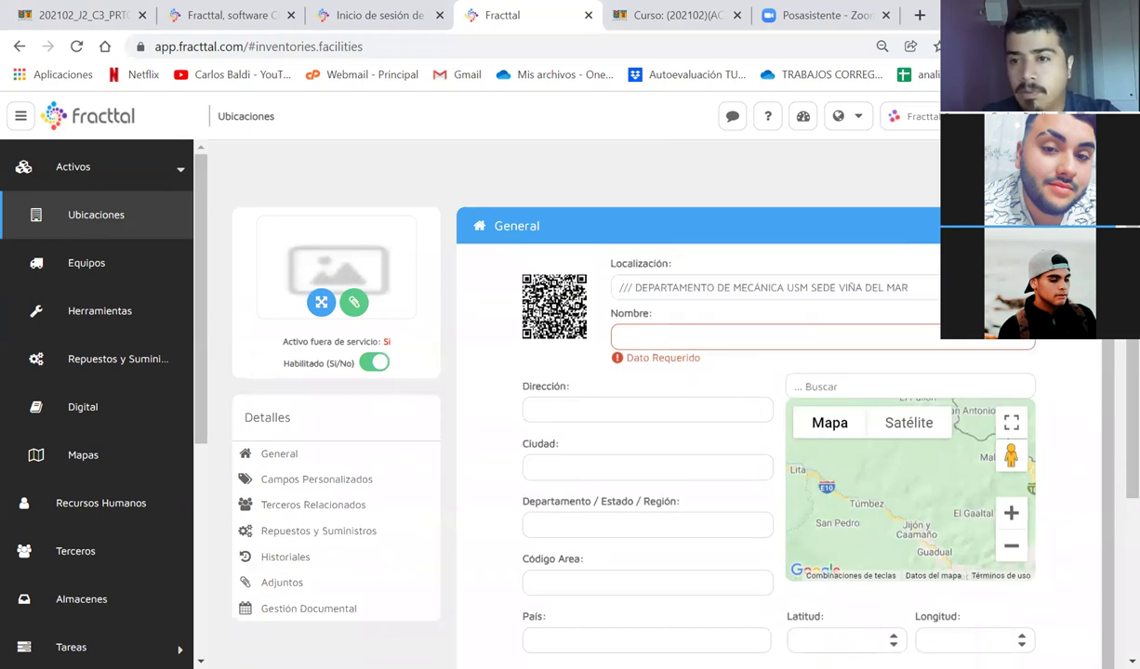
pyautogui.click(650, 287)
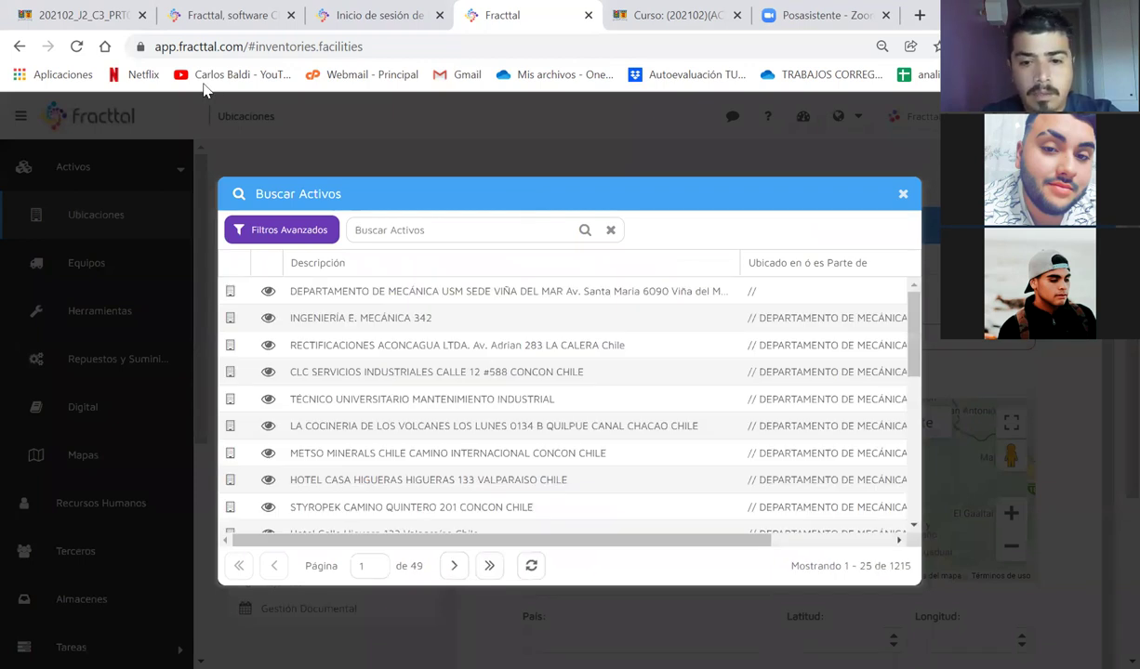
pyautogui.click(489, 565)
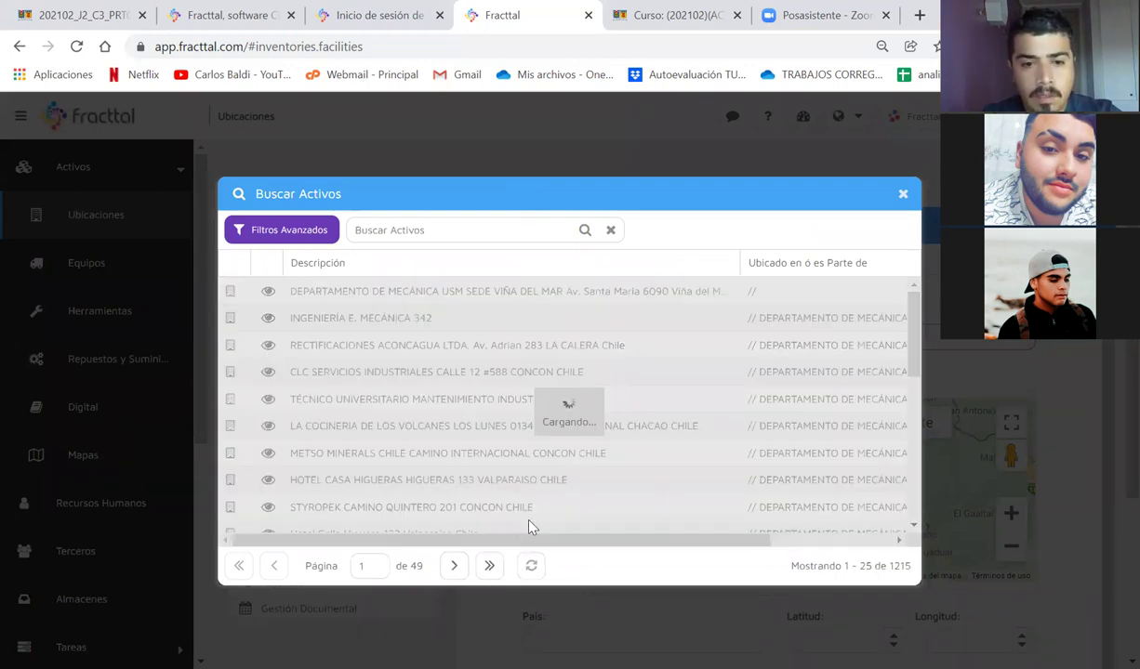
pyautogui.click(506, 497)
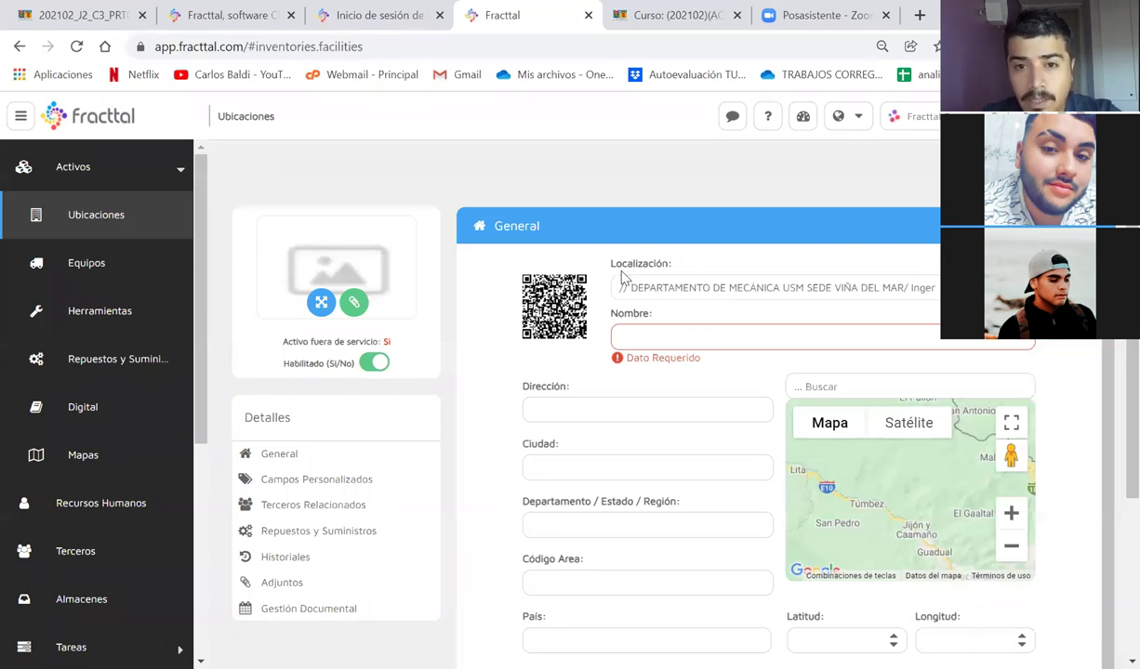
pyautogui.click(662, 264)
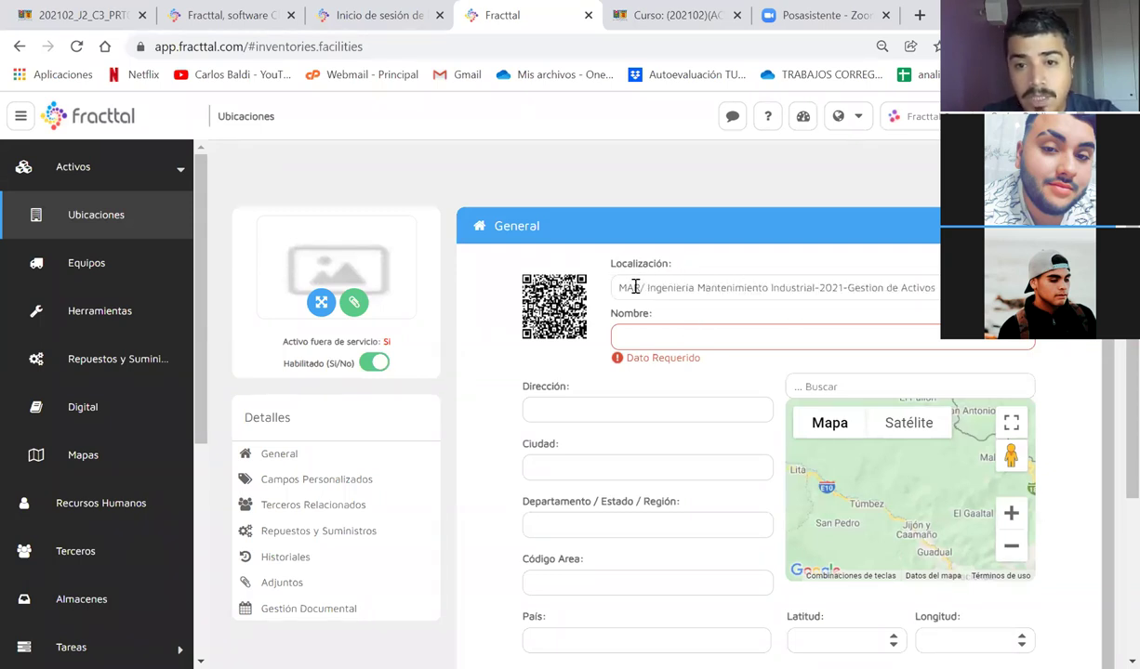
pyautogui.moveTo(934, 289); pyautogui.dragTo(555, 317)
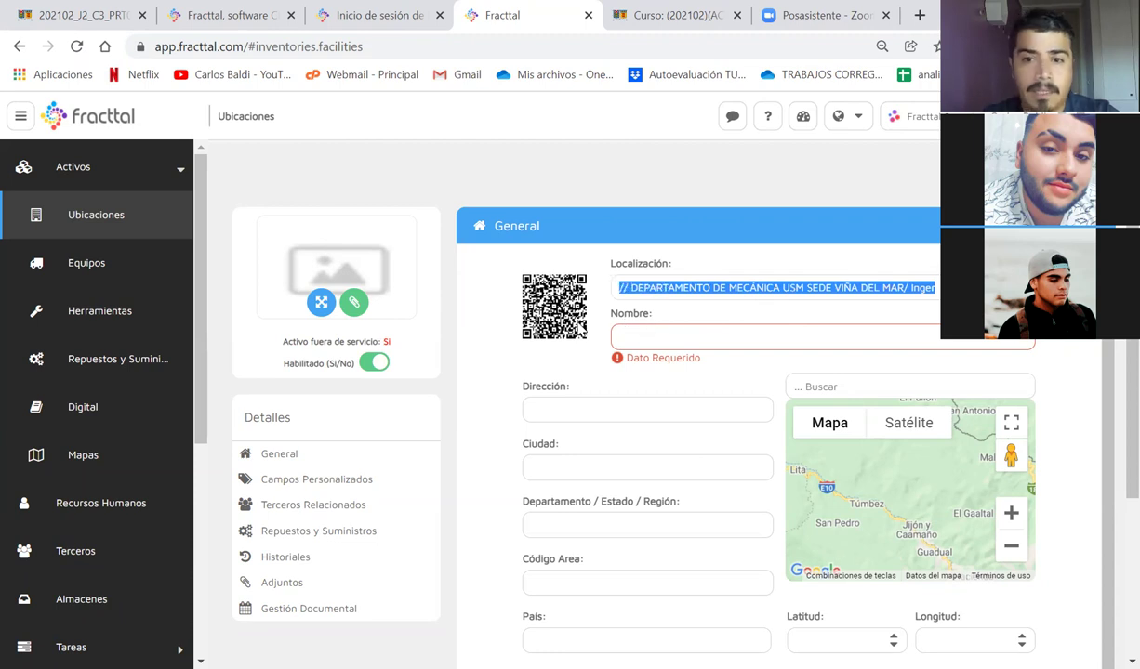
# Step: Name the new location "GRUPO A", save it and return to the department's location list
pyautogui.click(703, 337)
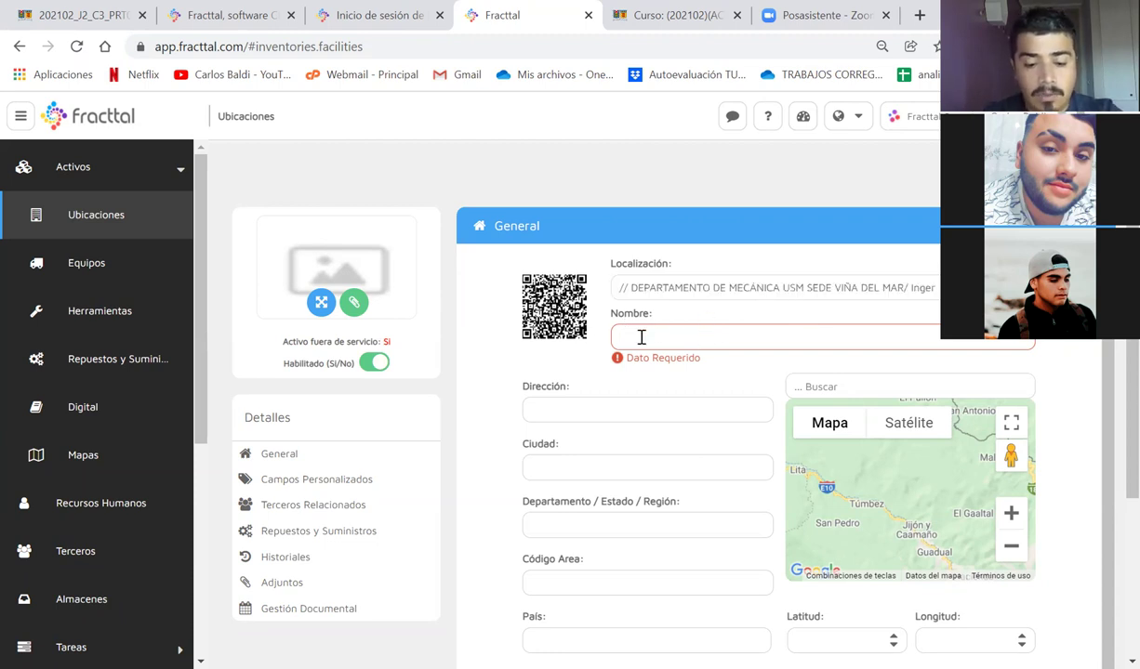
pyautogui.write('GRUPO A')
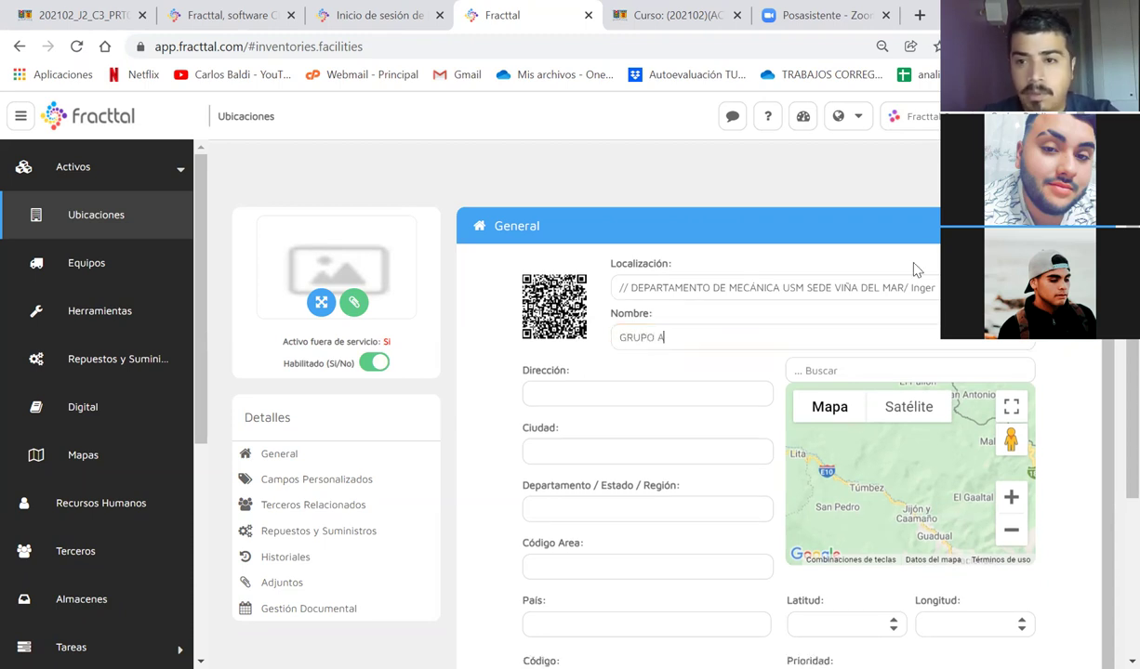
pyautogui.press('Return')
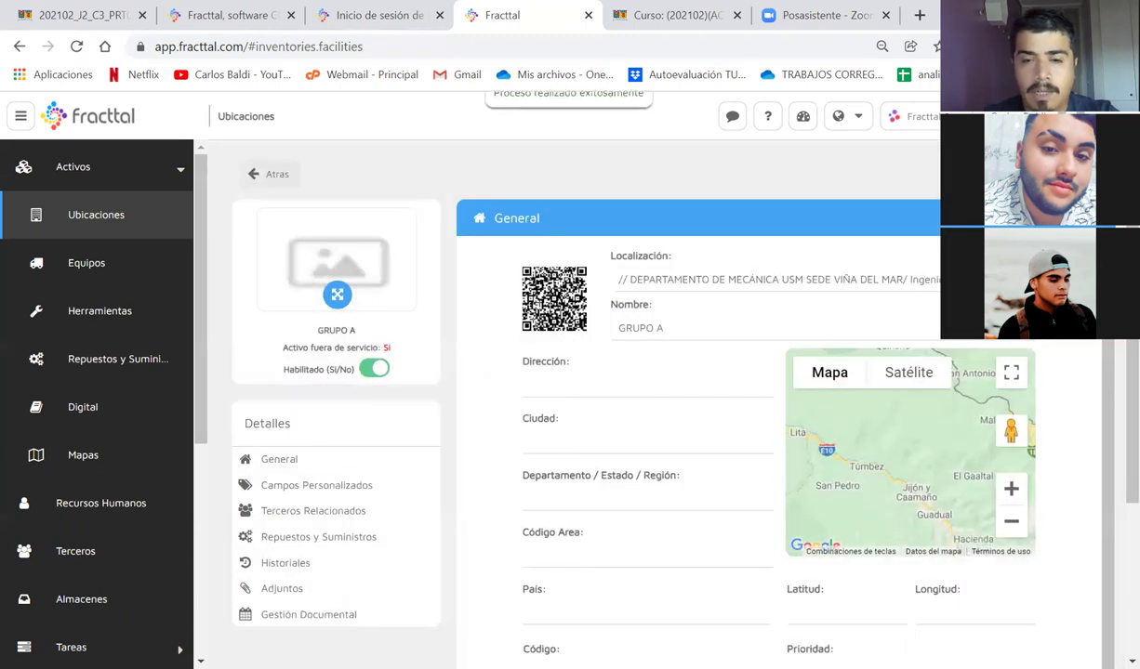
pyautogui.click(276, 176)
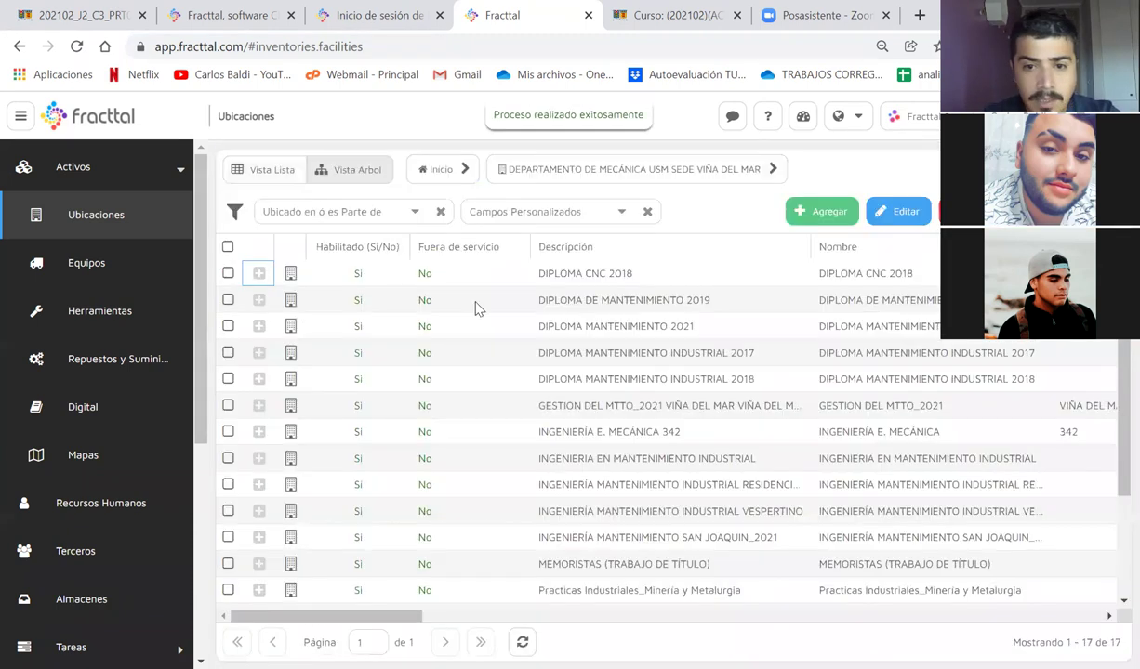
# Step: Reload the mechanics department's sub-locations and open the sub-locations of "Ingeniería Mantenimiento Industrial-2021-Gestion de Activos"
pyautogui.scroll(-3, 660, 530)
pyautogui.scroll(3, 641, 419)
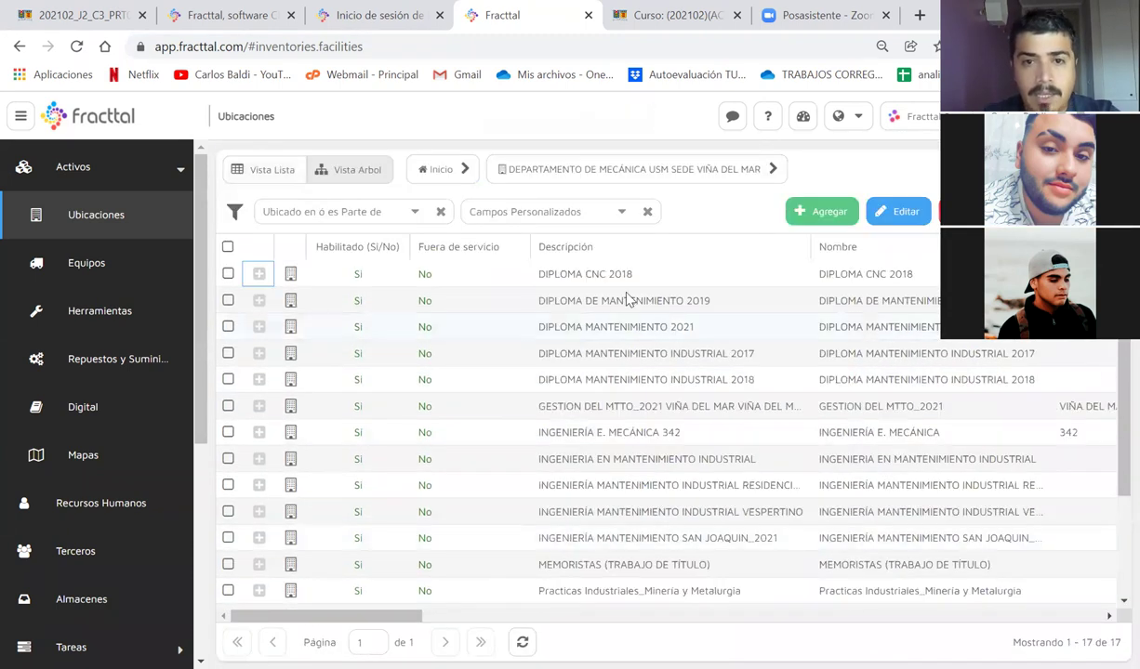
pyautogui.click(674, 165)
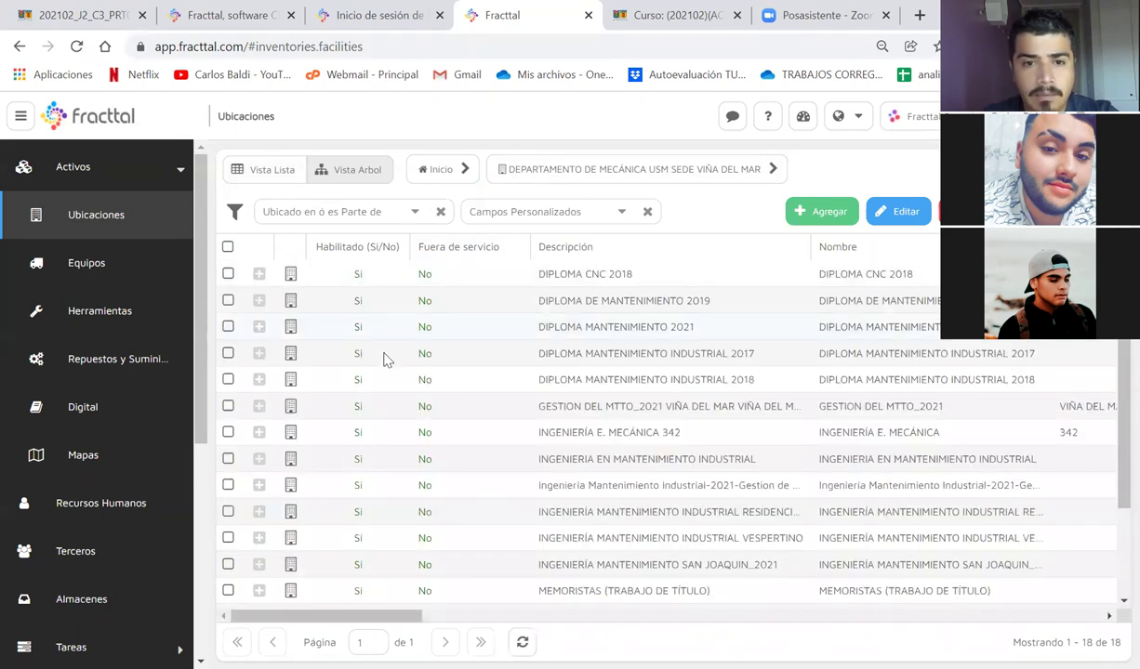
pyautogui.scroll(-3, 630, 453)
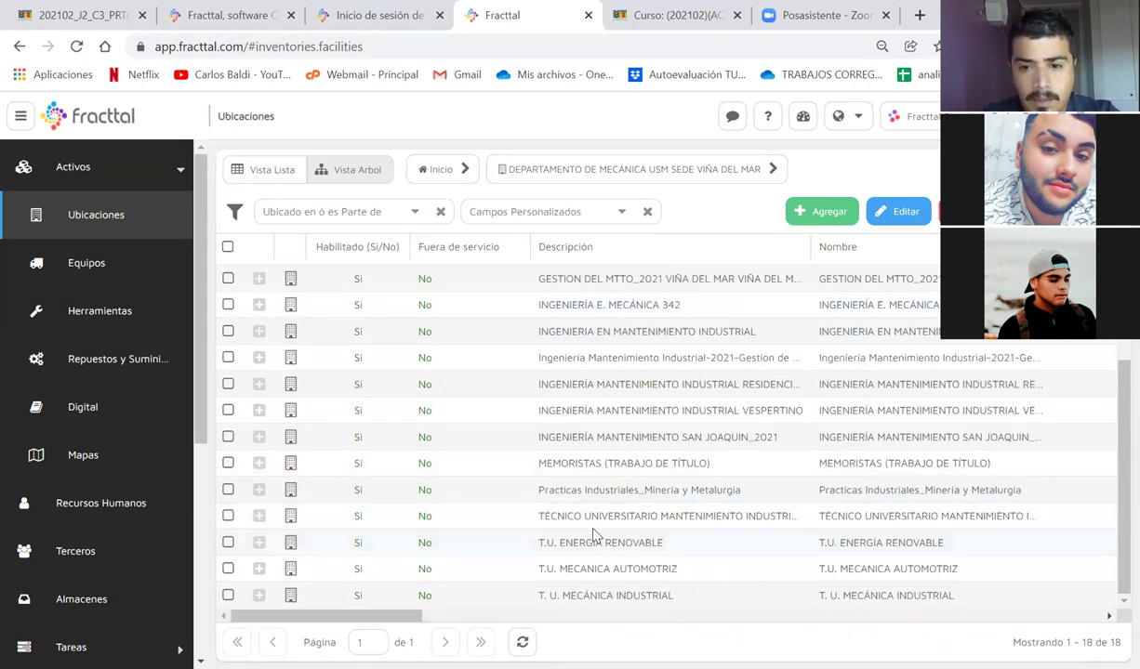
pyautogui.scroll(3, 666, 408)
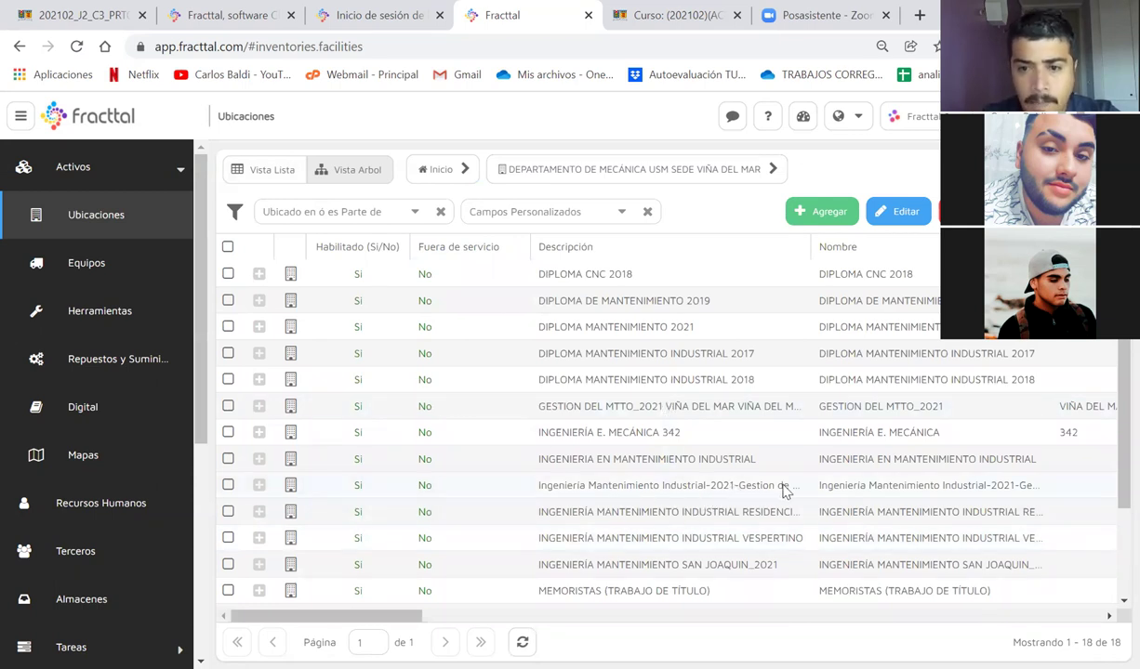
pyautogui.click(260, 489)
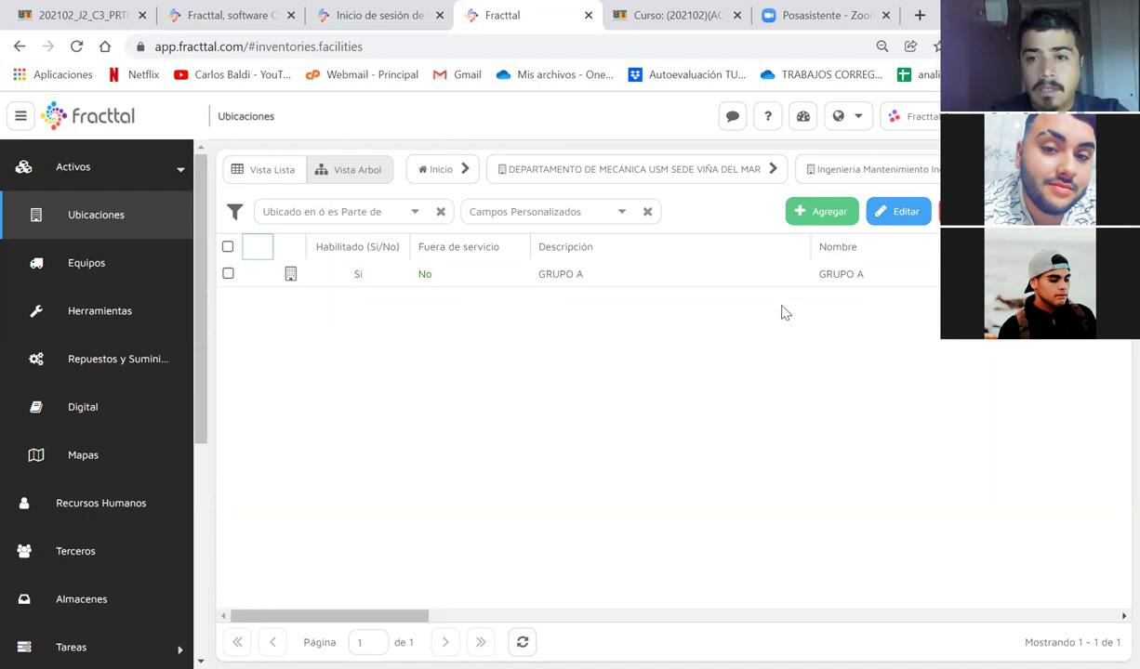
# Step: Add a location named "GRUPO B" under the Gestion de Activos course location, save it and return to the list
pyautogui.click(801, 212)
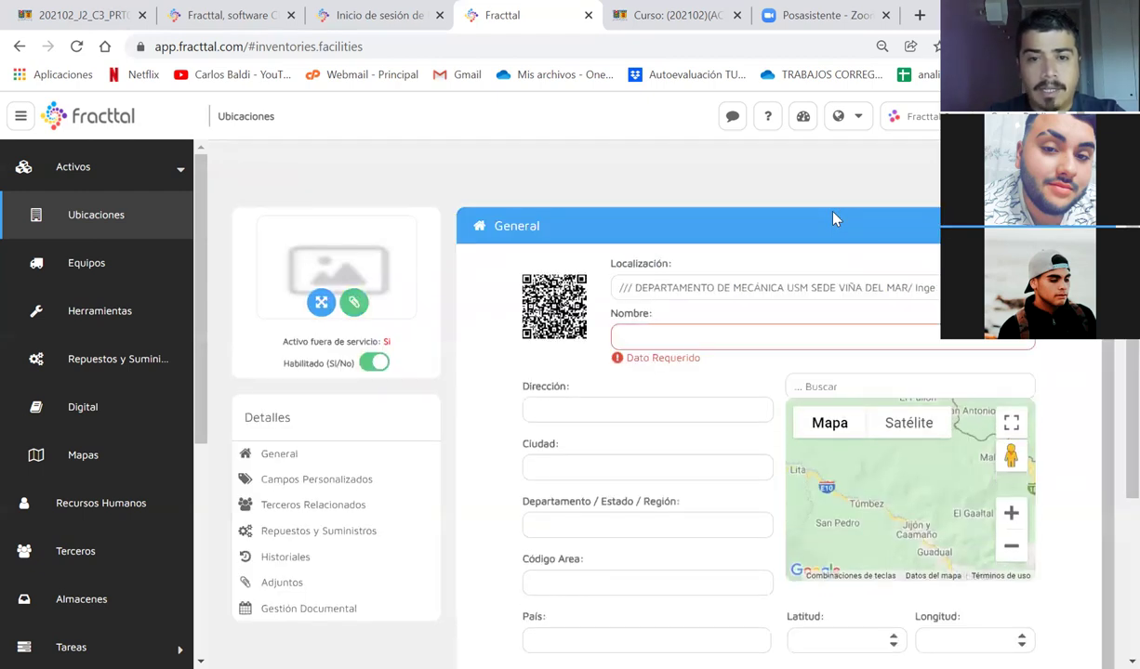
pyautogui.moveTo(800, 287); pyautogui.dragTo(934, 296)
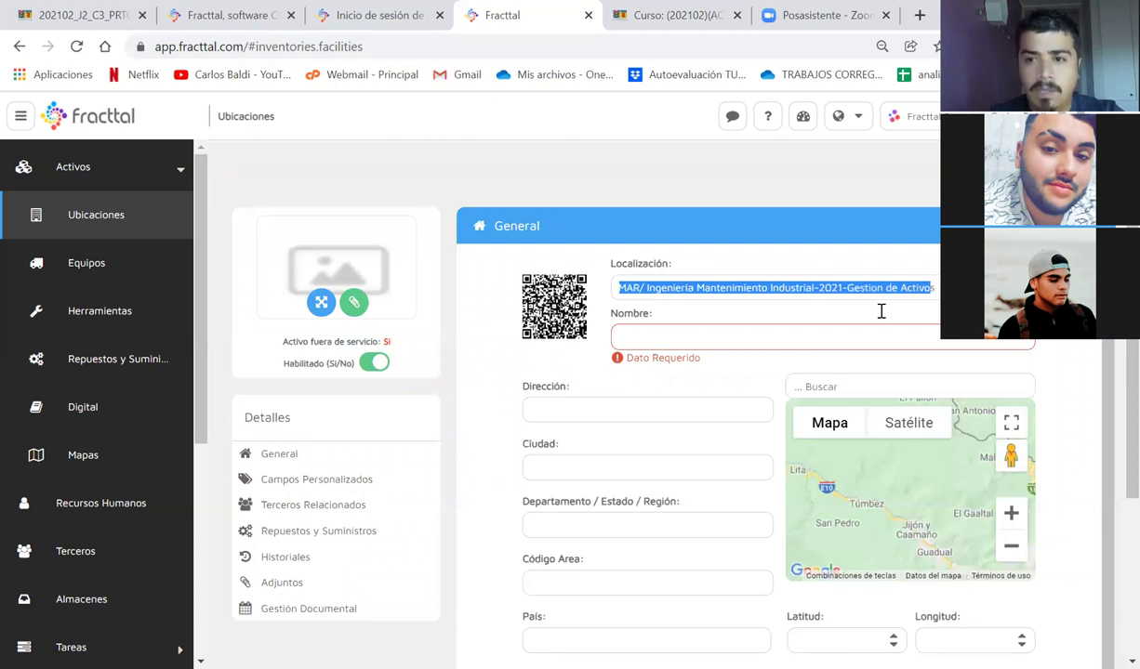
pyautogui.click(820, 344)
pyautogui.write('GRUPO B')
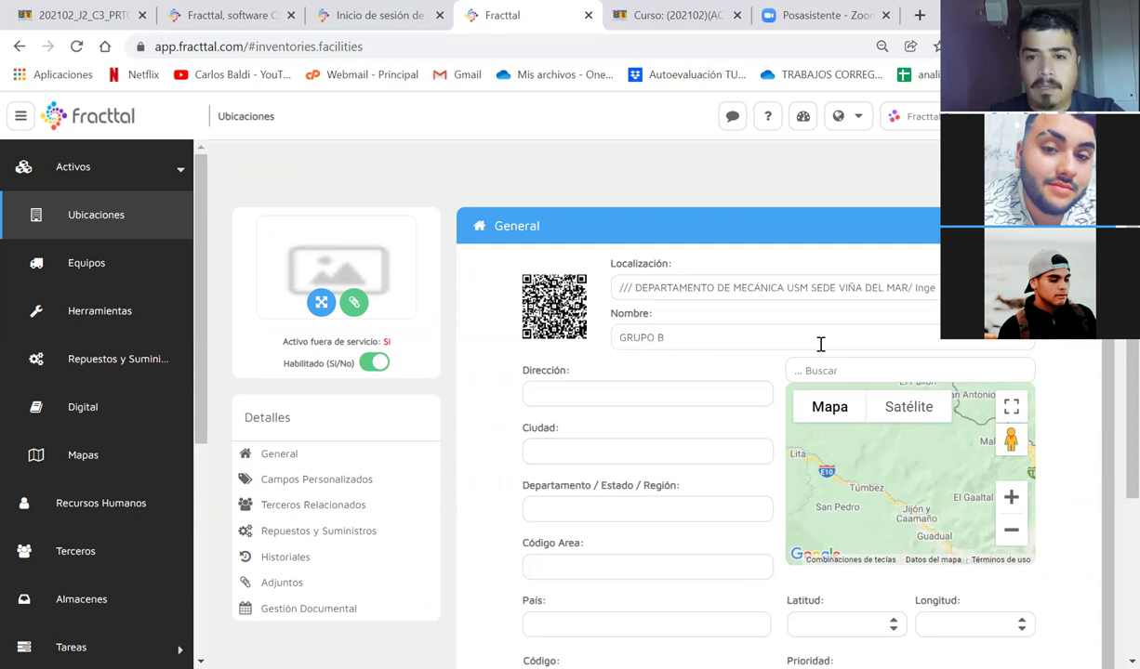
pyautogui.press('Return')
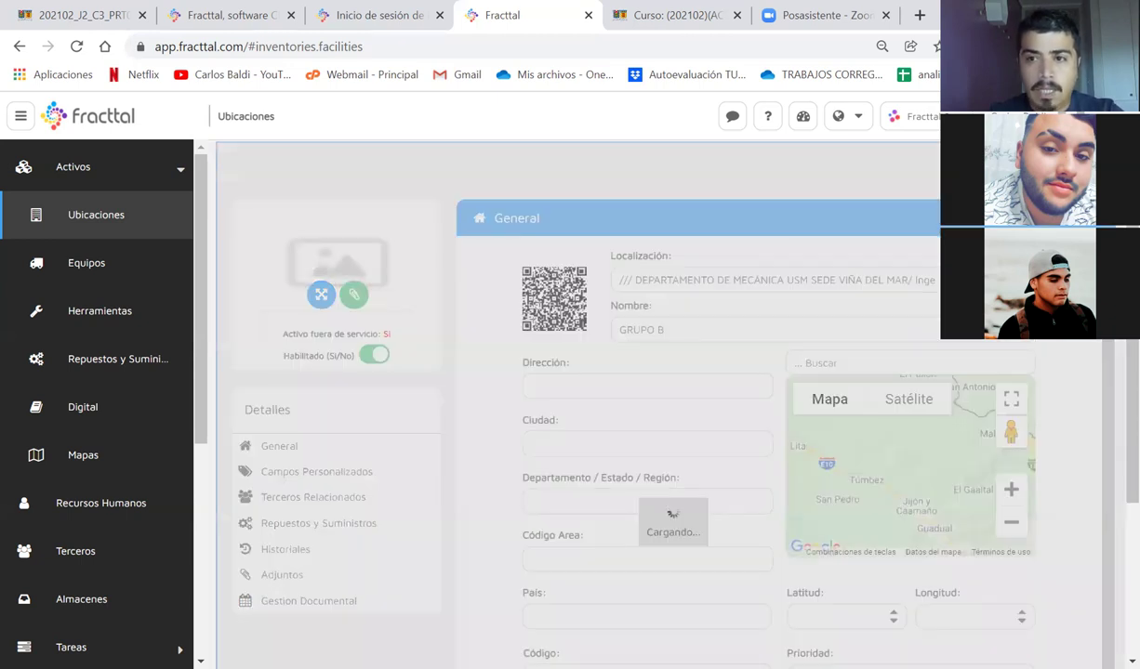
pyautogui.click(276, 175)
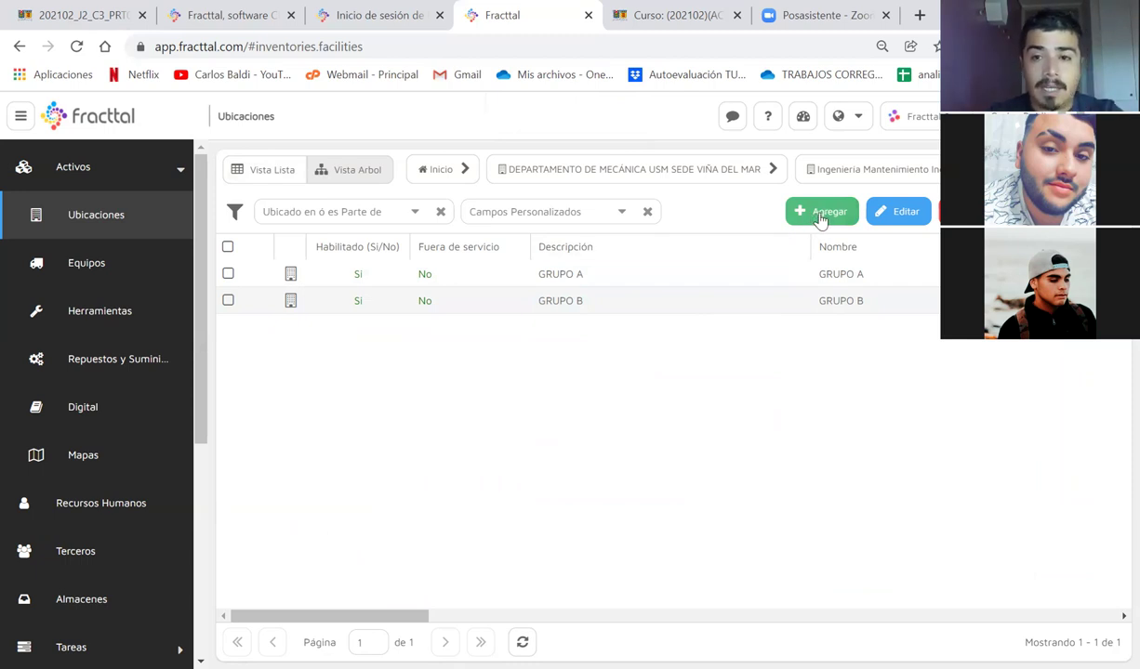
# Step: Add a location named "GRUPO C" under the Gestion de Activos course location, save it and return to the list
pyautogui.click(831, 216)
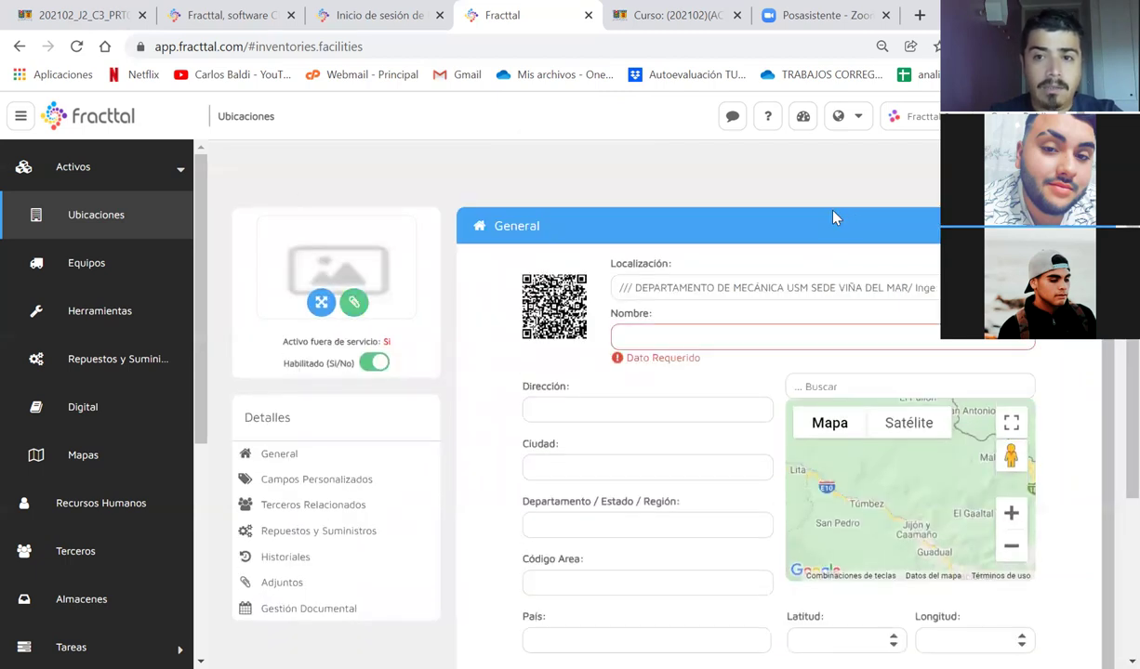
pyautogui.moveTo(758, 290); pyautogui.dragTo(934, 288)
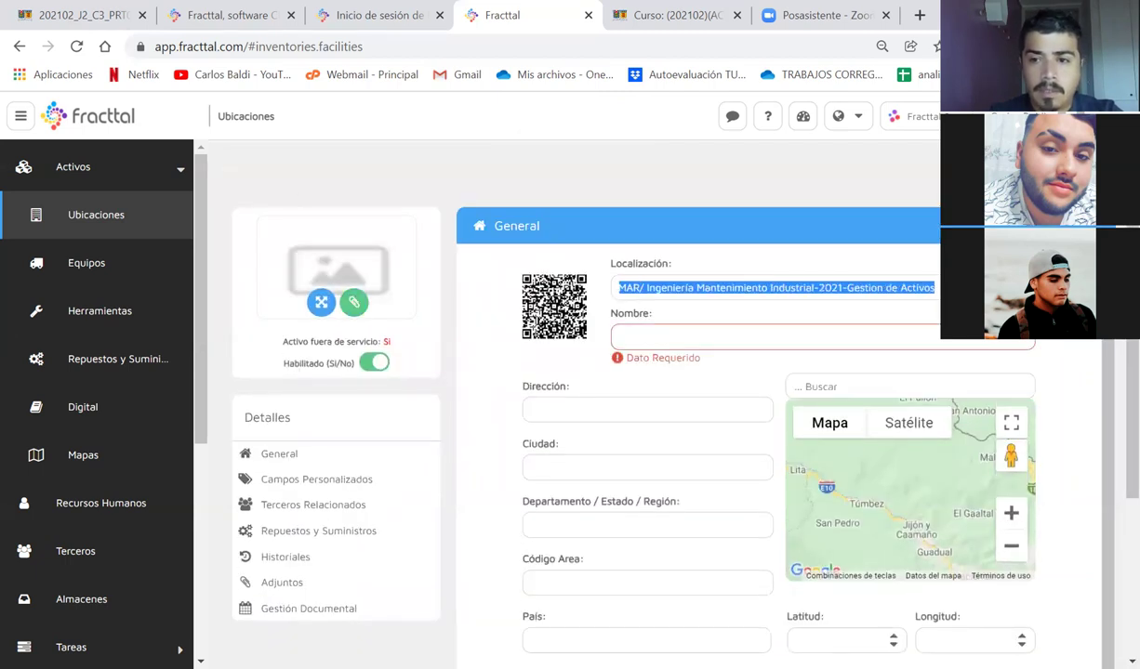
pyautogui.click(808, 339)
pyautogui.write('GRUPO C')
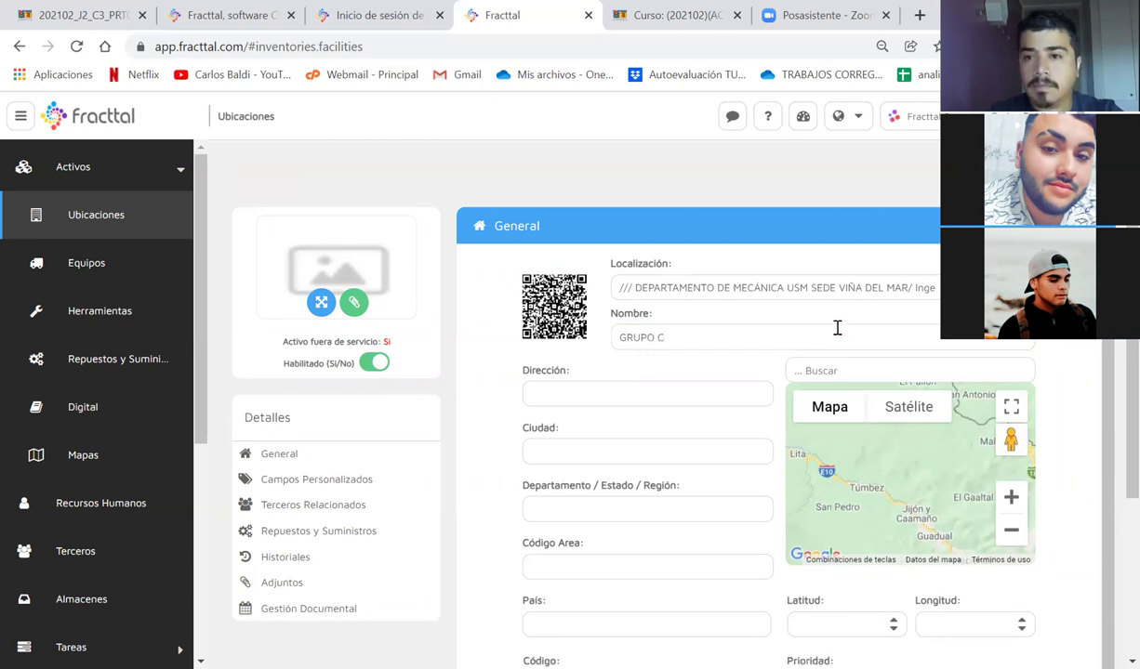
pyautogui.rightClick(777, 195)
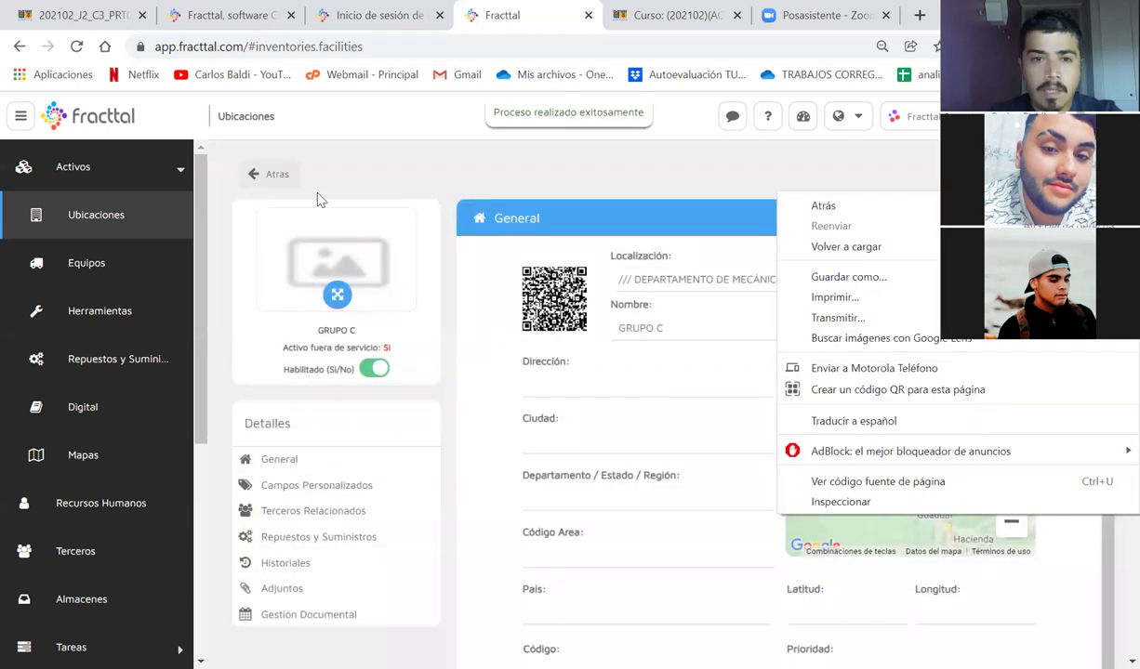
pyautogui.click(279, 177)
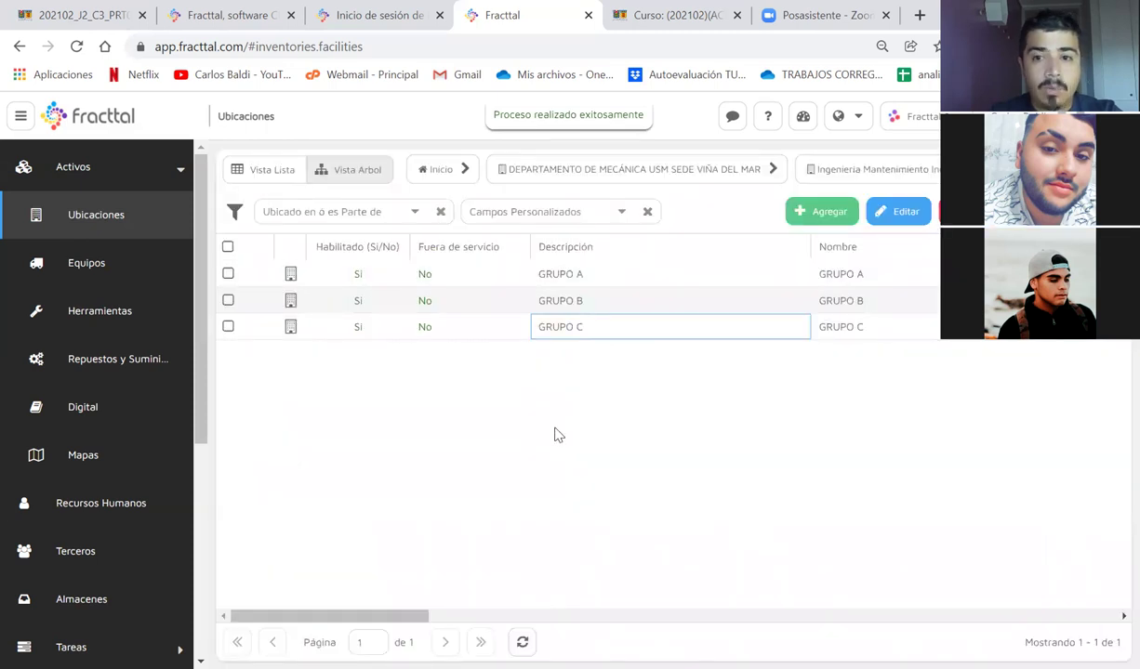
# Step: Add a location named "GRUPO Y" under the Gestion de Activos course location, save it and return to the list
pyautogui.click(824, 223)
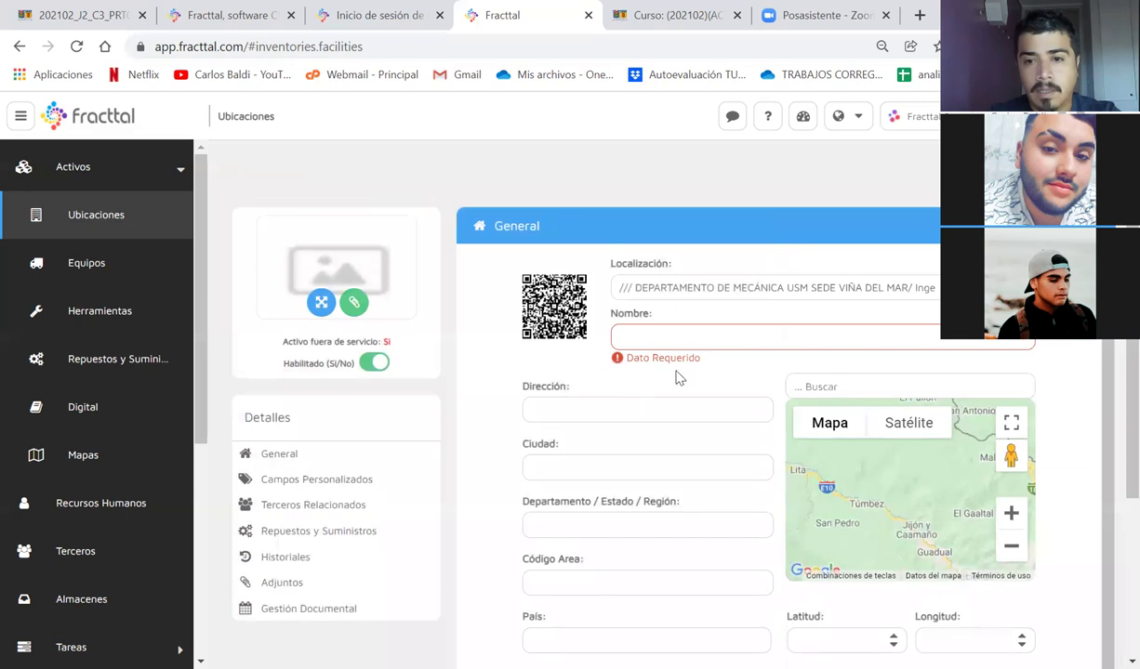
pyautogui.write('GRUPO')
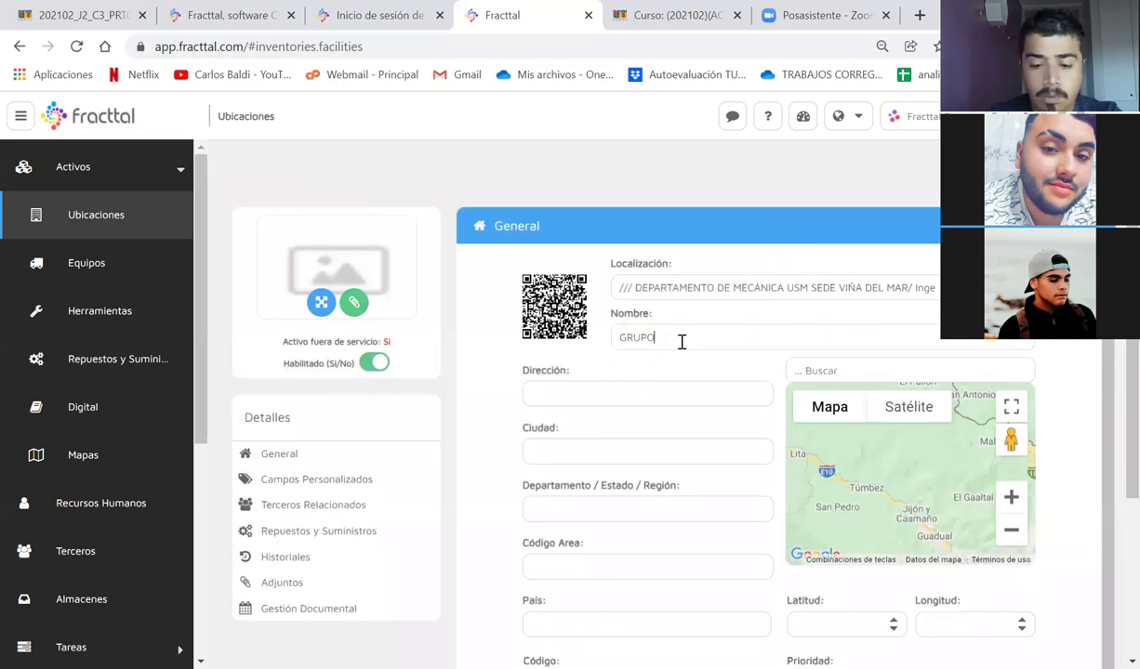
pyautogui.write(' X')
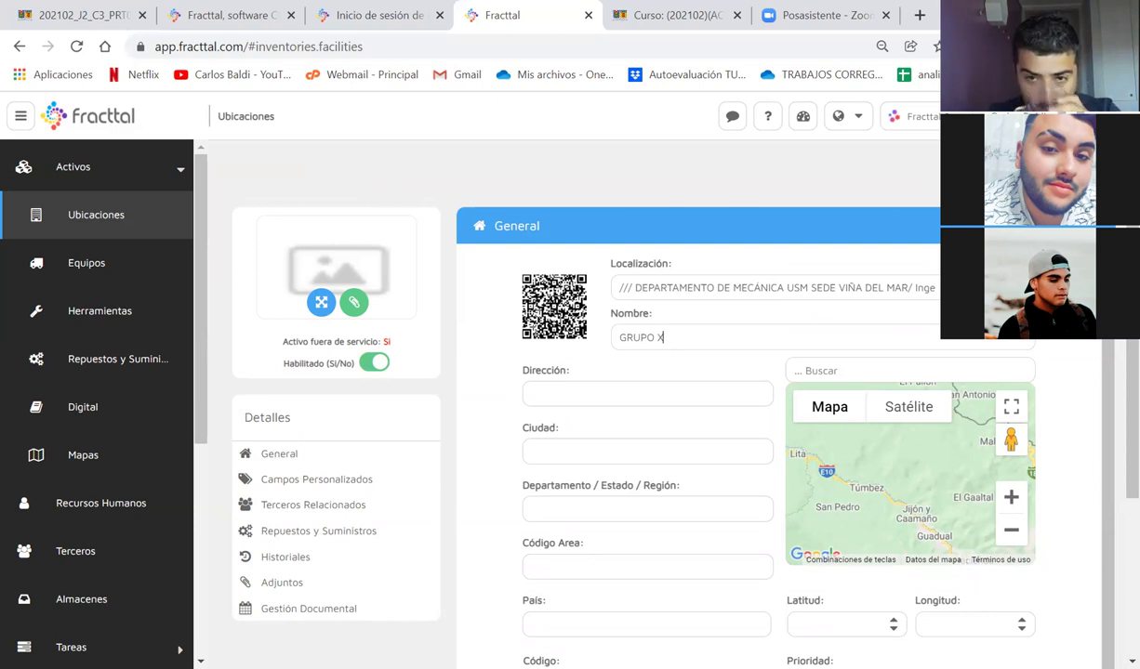
pyautogui.press('BackSpace')
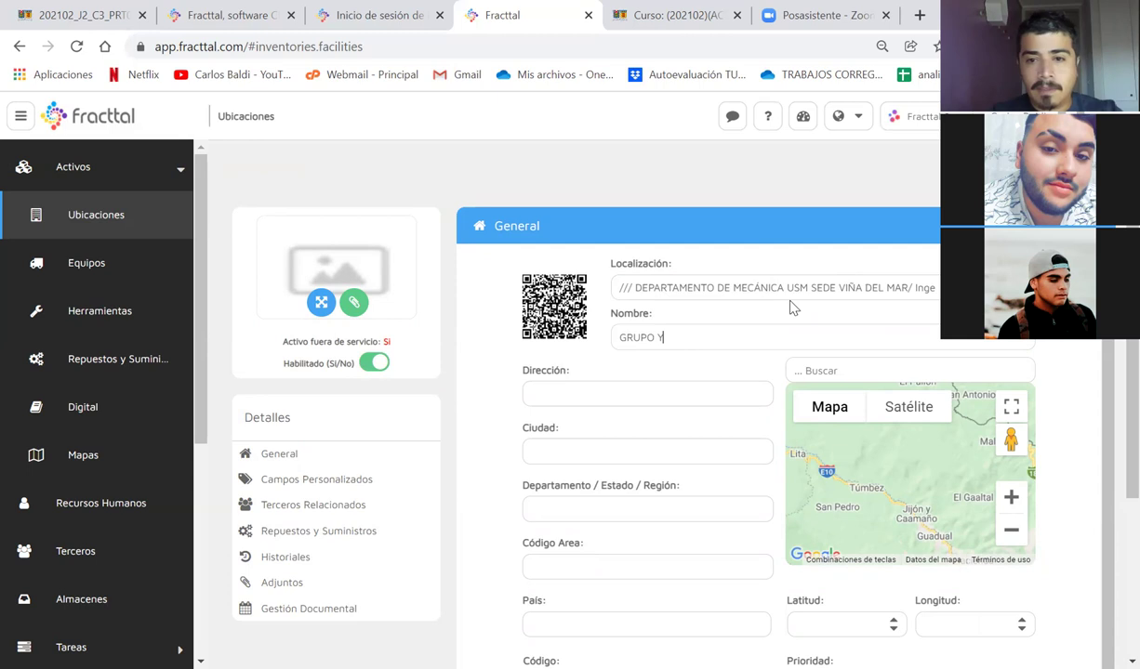
pyautogui.press('Return')
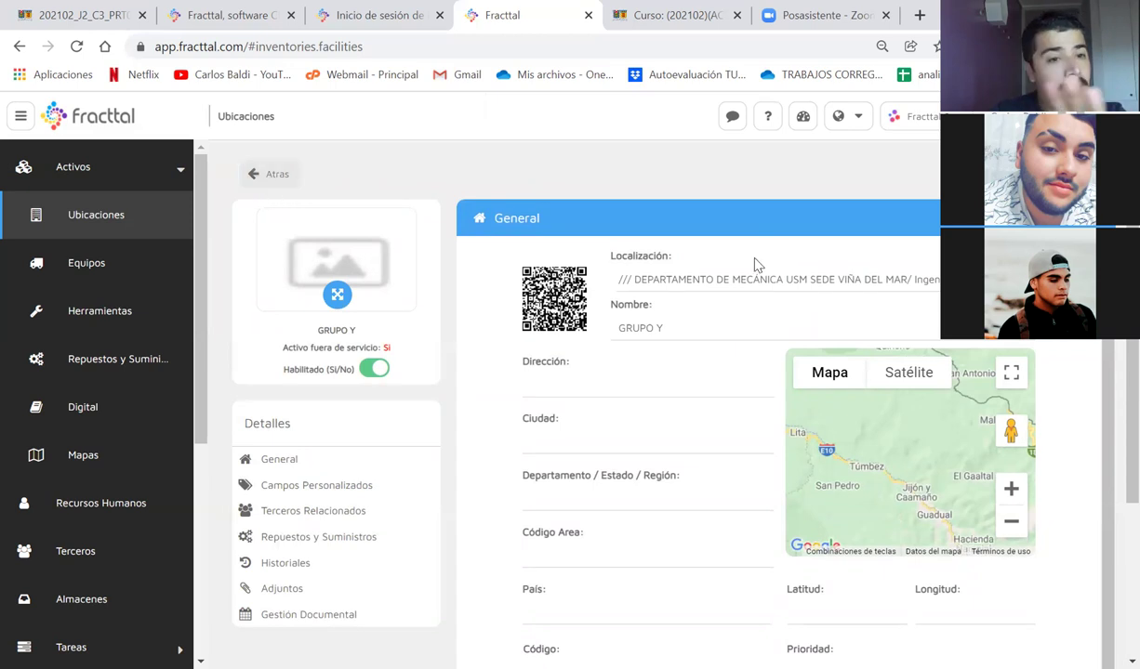
pyautogui.click(257, 173)
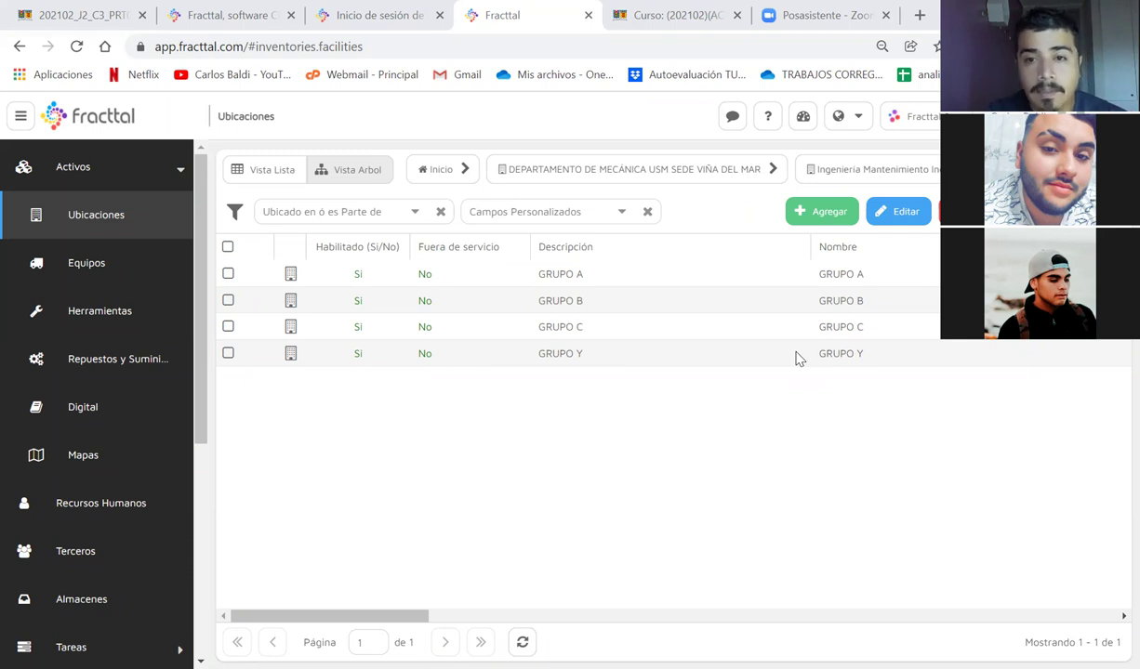
# Step: Reopen the course location from the mechanics department's list to review its groups, then go back to the department level
pyautogui.click(640, 169)
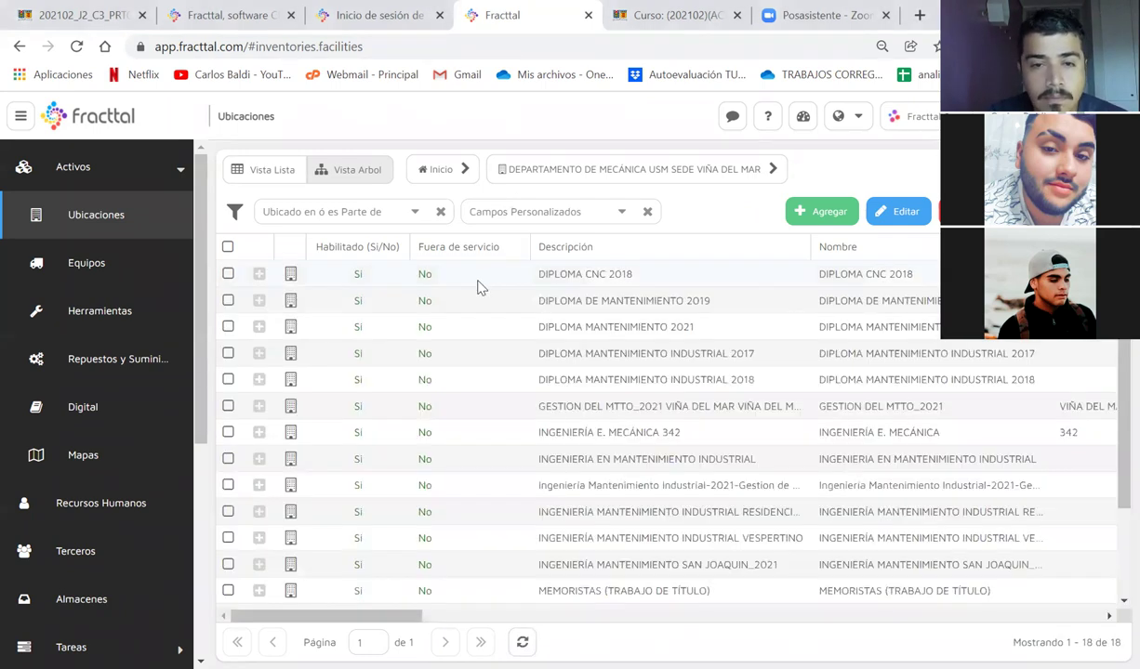
pyautogui.click(258, 485)
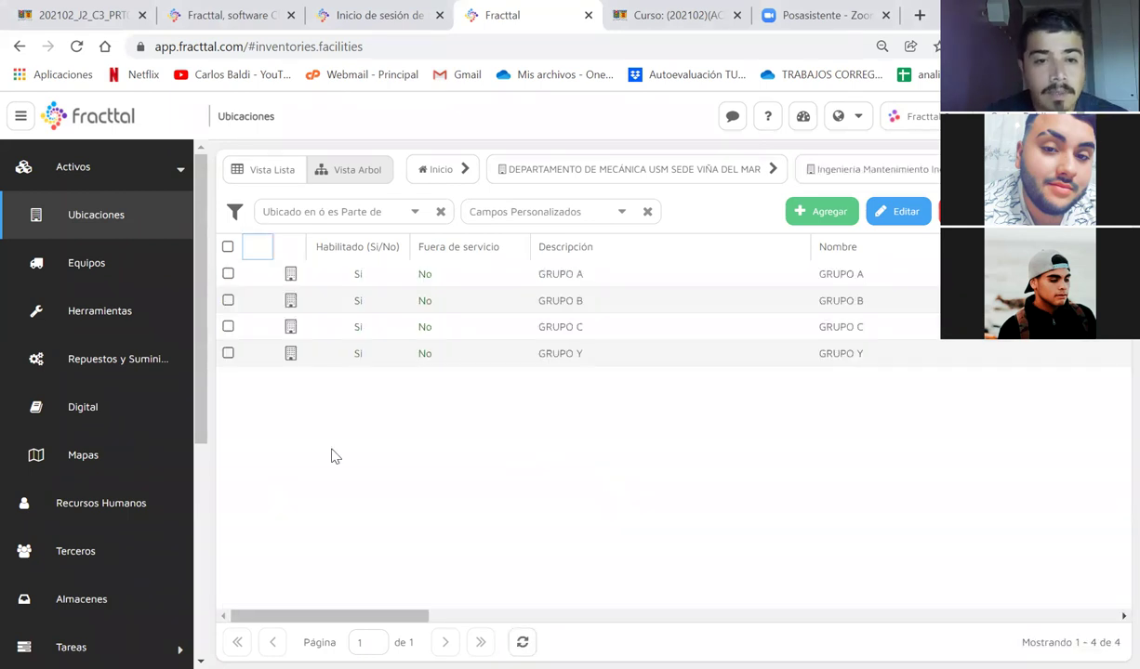
pyautogui.click(516, 173)
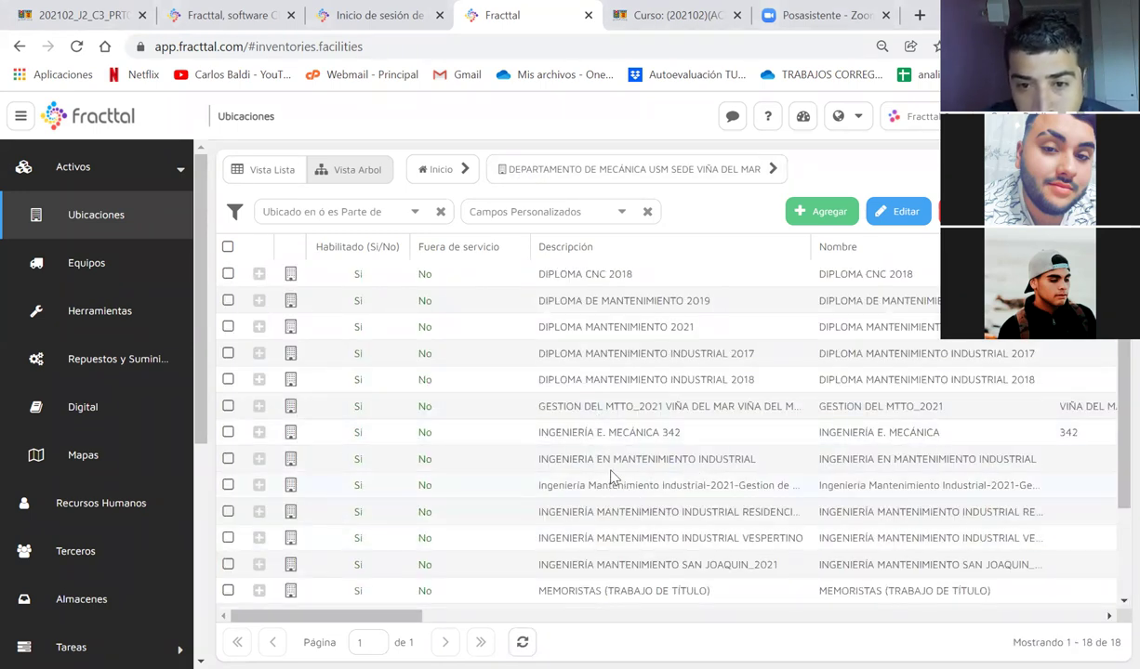
# Step: Browse the example groups of AÑO 2021_DIURNO under INGENIERIA EN MANTENIMIENTO INDUSTRIAL, including GRUPO B, and return to the mechanics department level
pyautogui.click(258, 459)
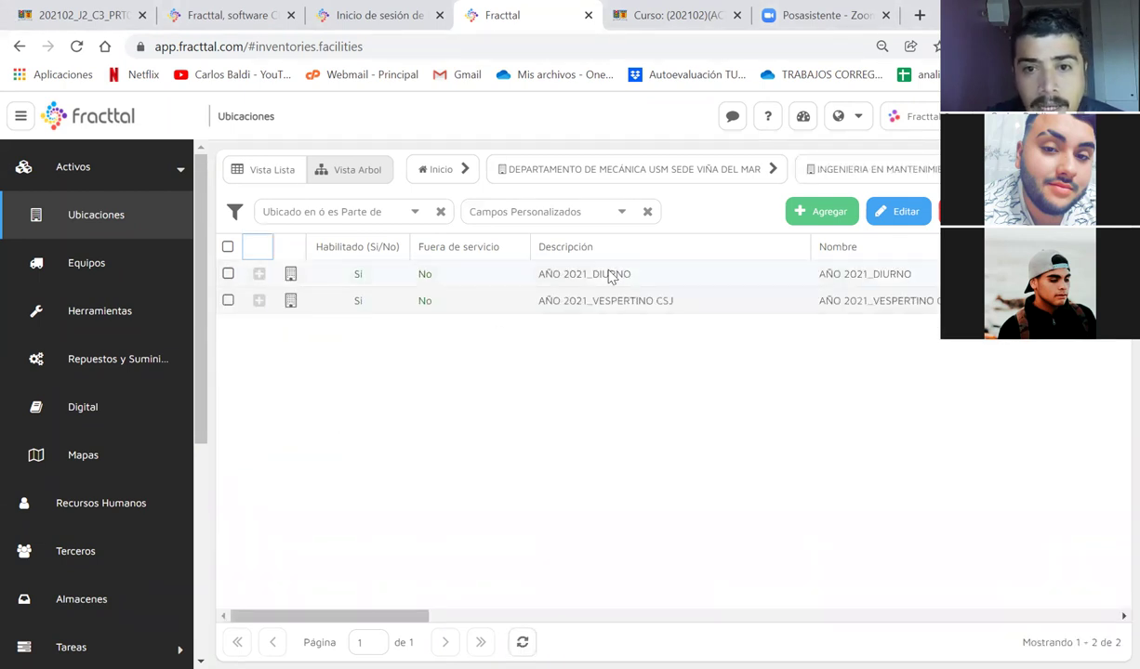
pyautogui.click(259, 273)
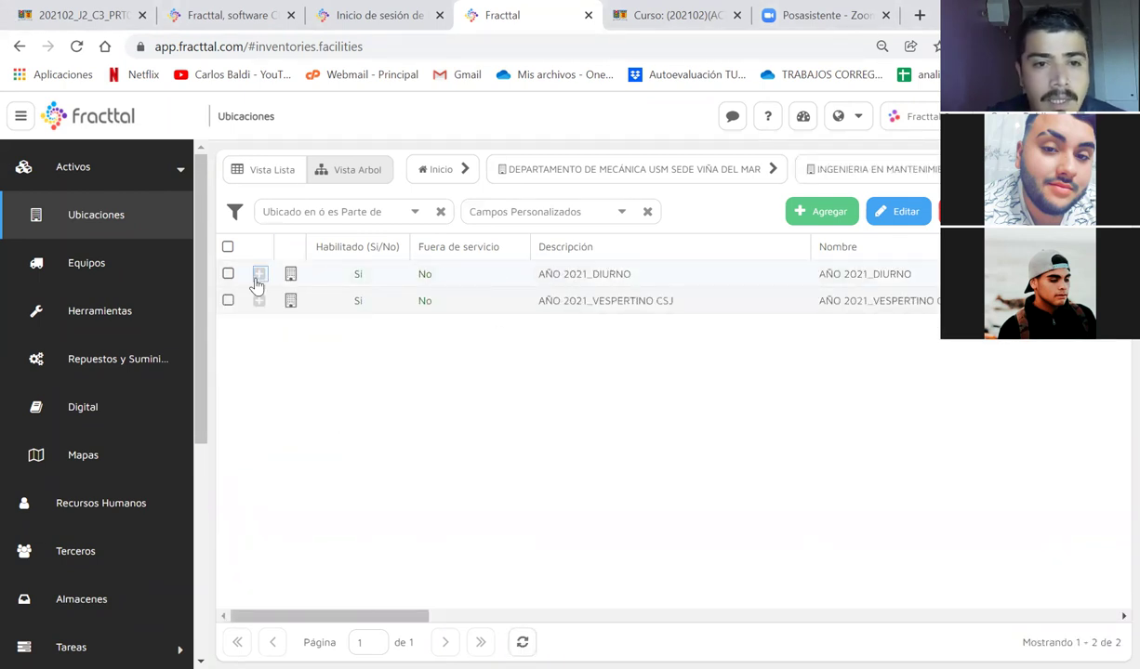
pyautogui.click(257, 276)
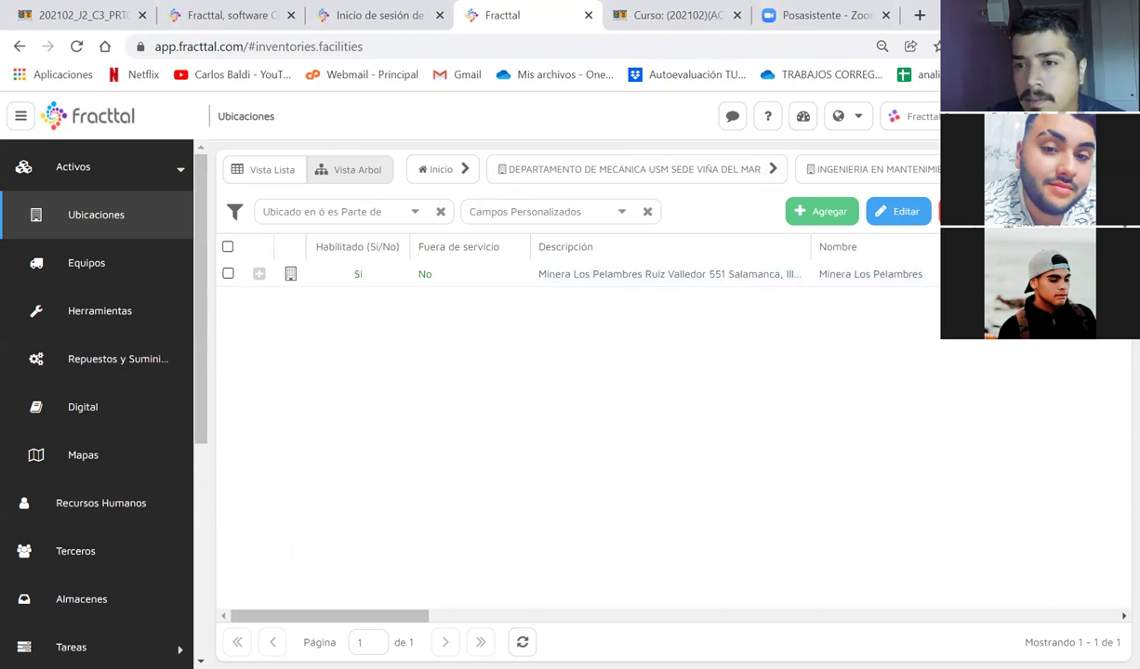
pyautogui.click(641, 274)
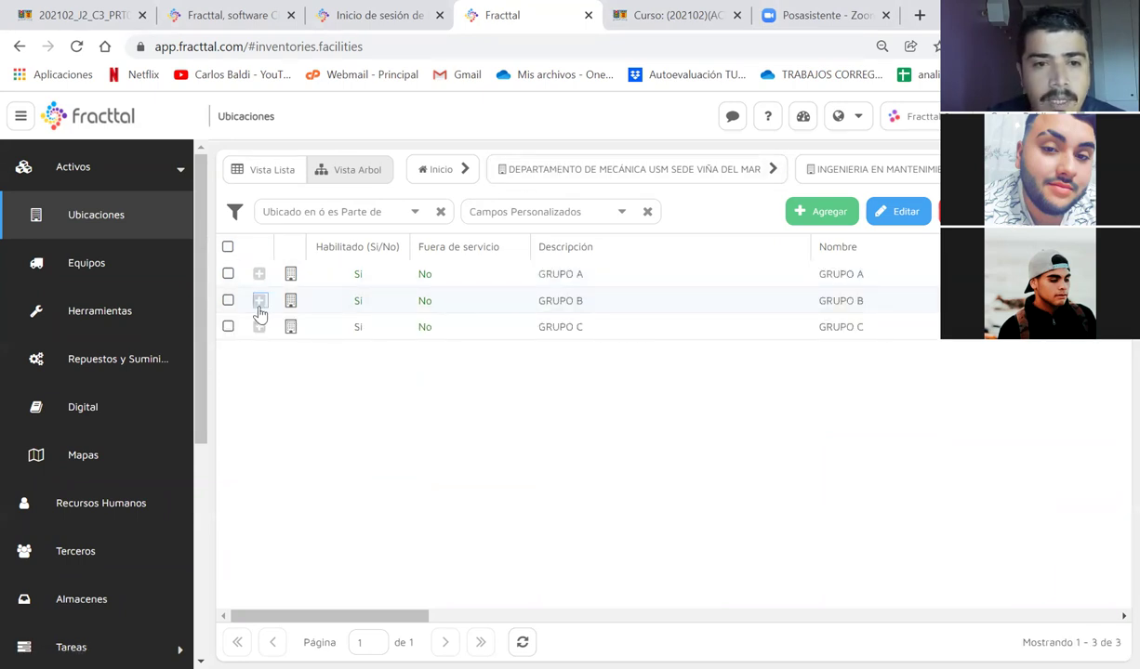
pyautogui.click(259, 307)
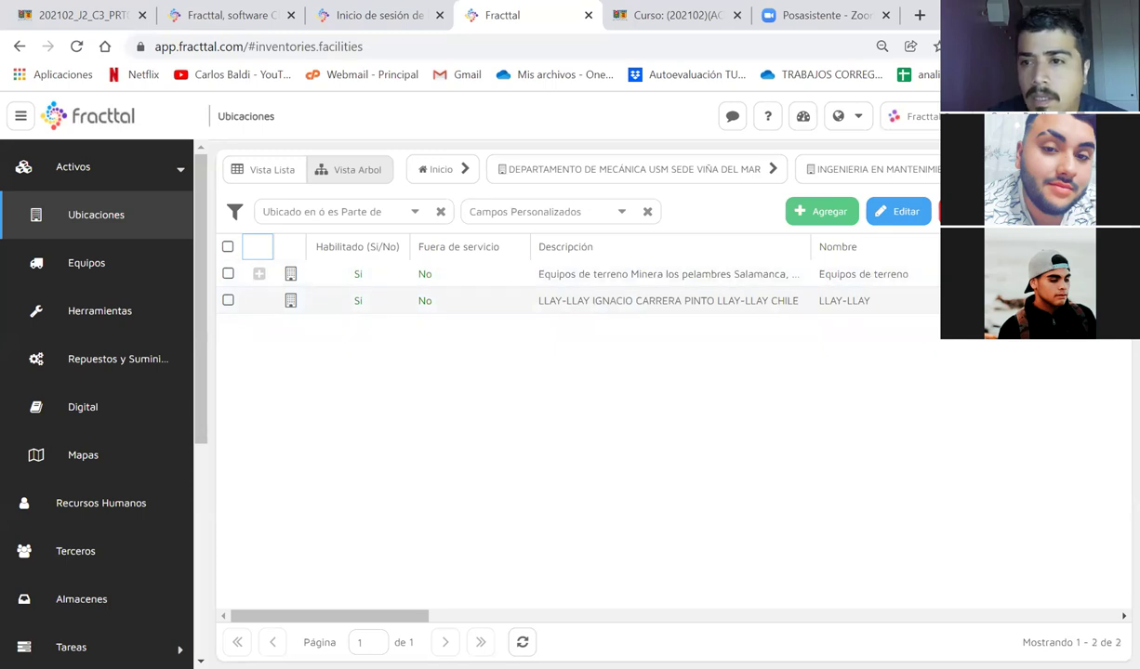
pyautogui.click(919, 171)
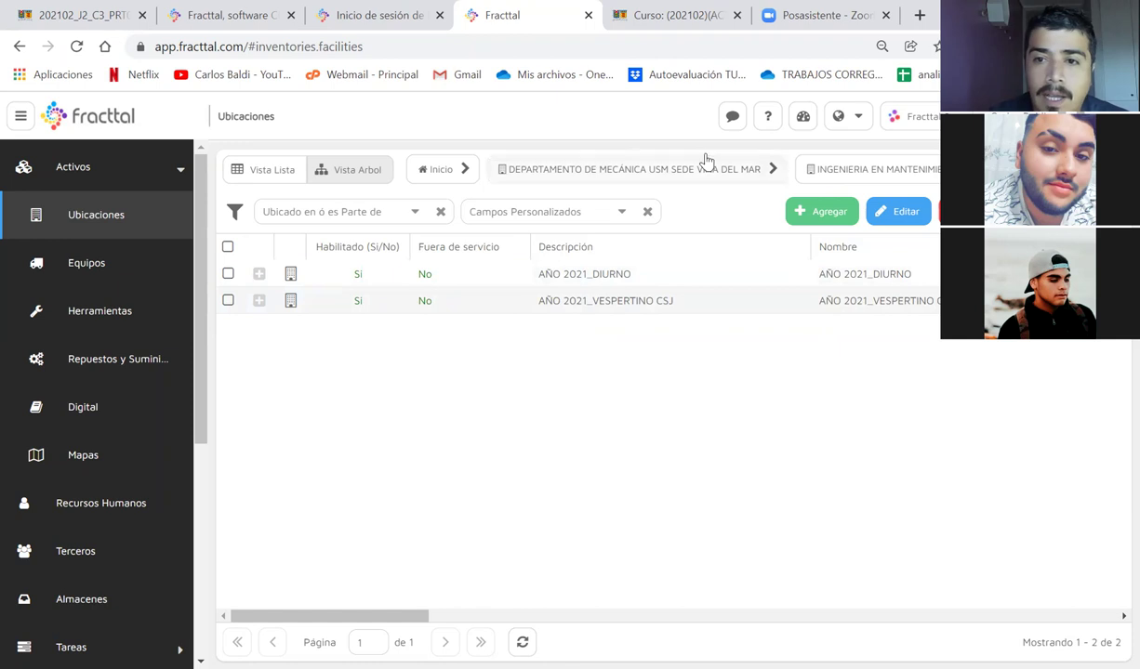
pyautogui.click(667, 174)
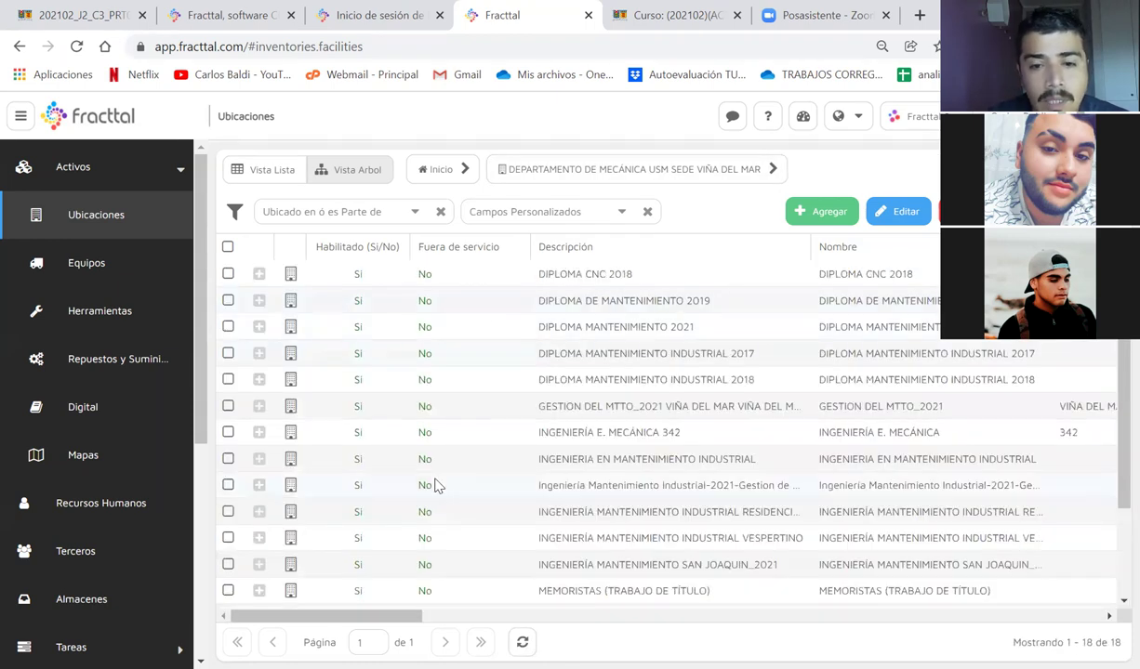
# Step: Start a new location inside the Gestion de Activos course location and search for GRUPO Y to assign it as the parent location
pyautogui.click(257, 484)
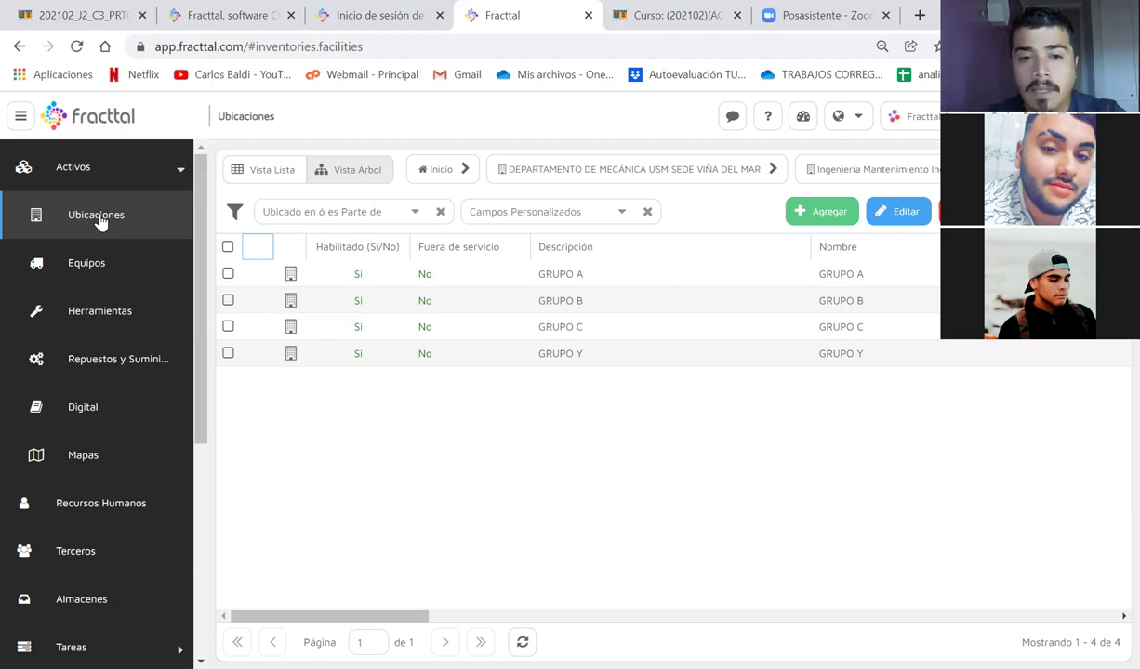
pyautogui.click(573, 357)
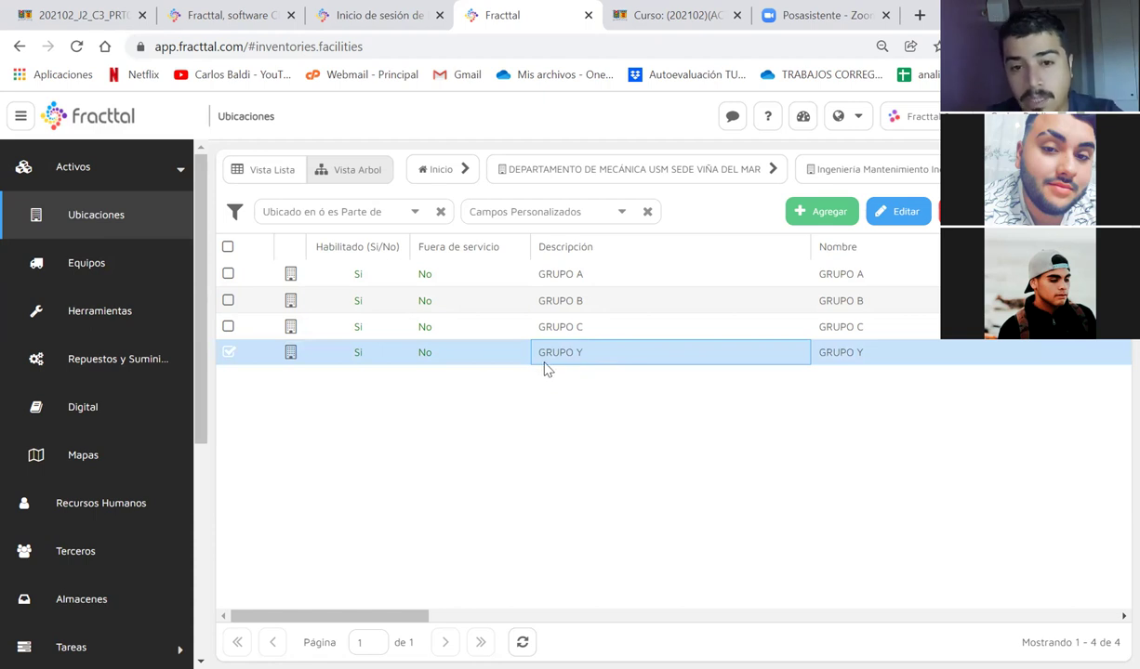
pyautogui.click(826, 218)
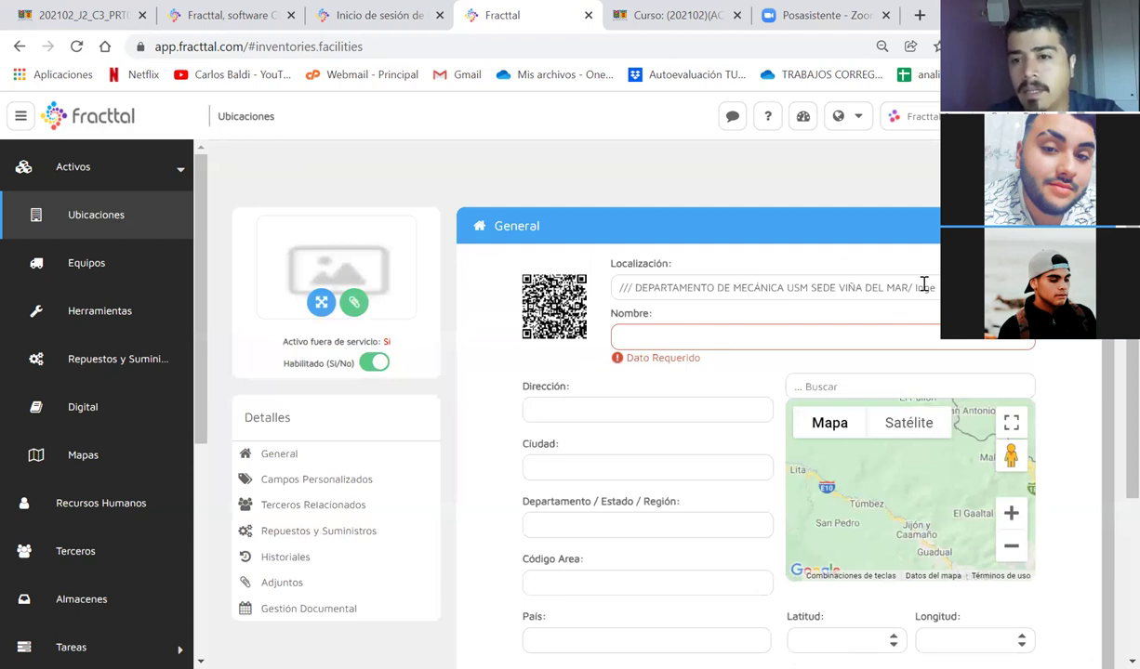
pyautogui.click(885, 284)
pyautogui.click(412, 232)
pyautogui.write('GRUPO Y')
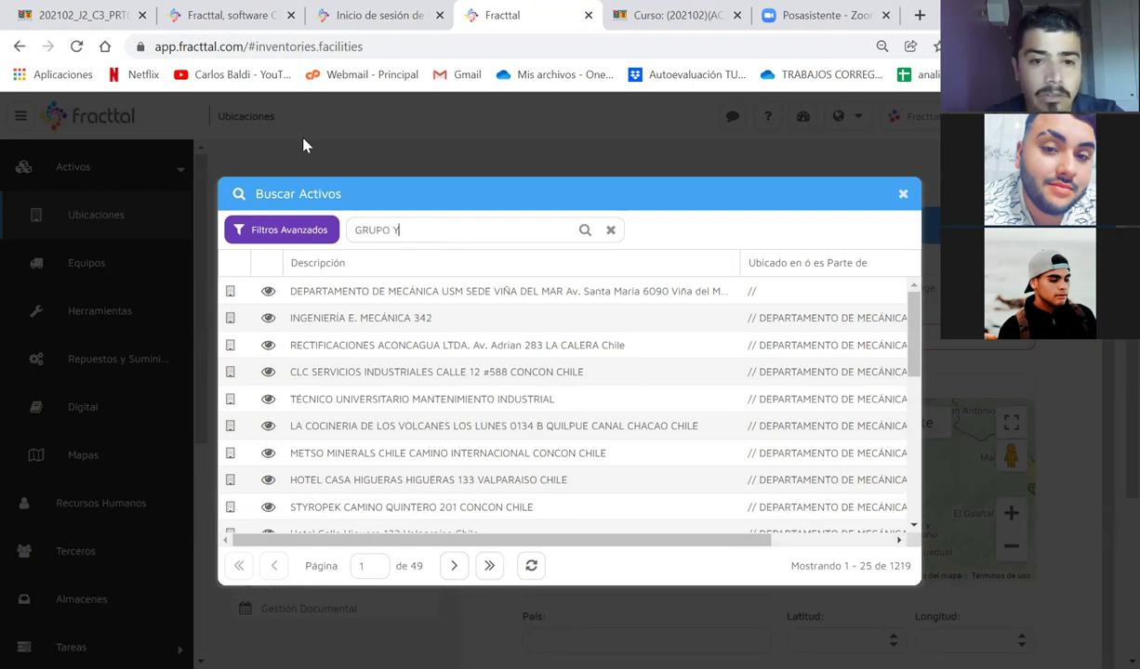
pyautogui.scroll(-3, 363, 392)
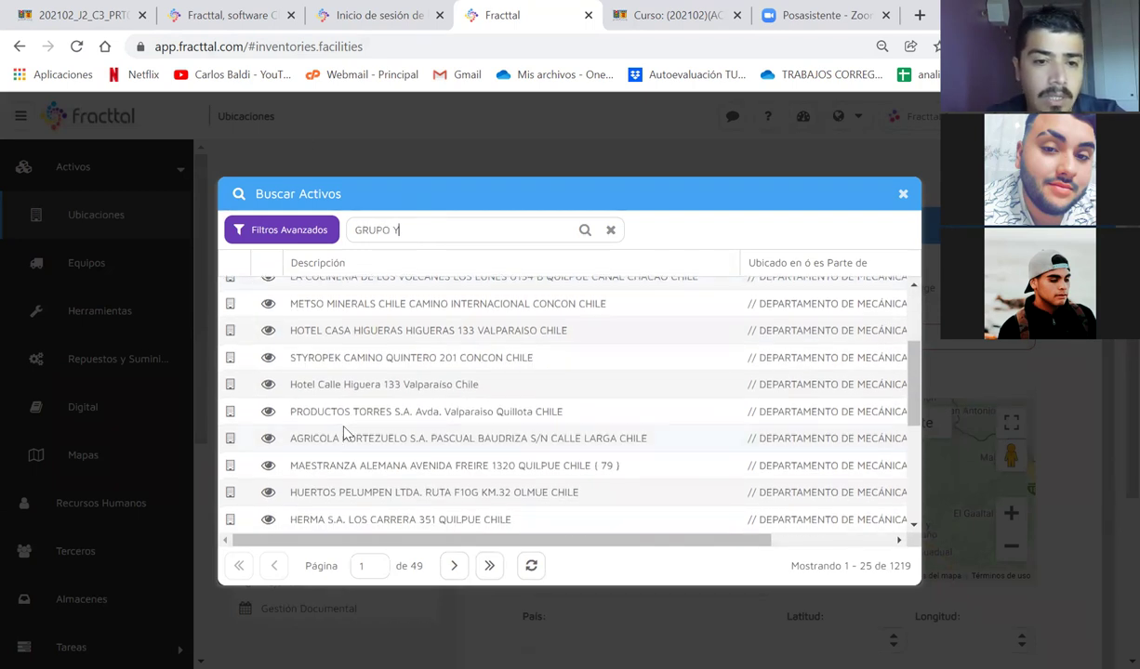
pyautogui.scroll(-3, 344, 433)
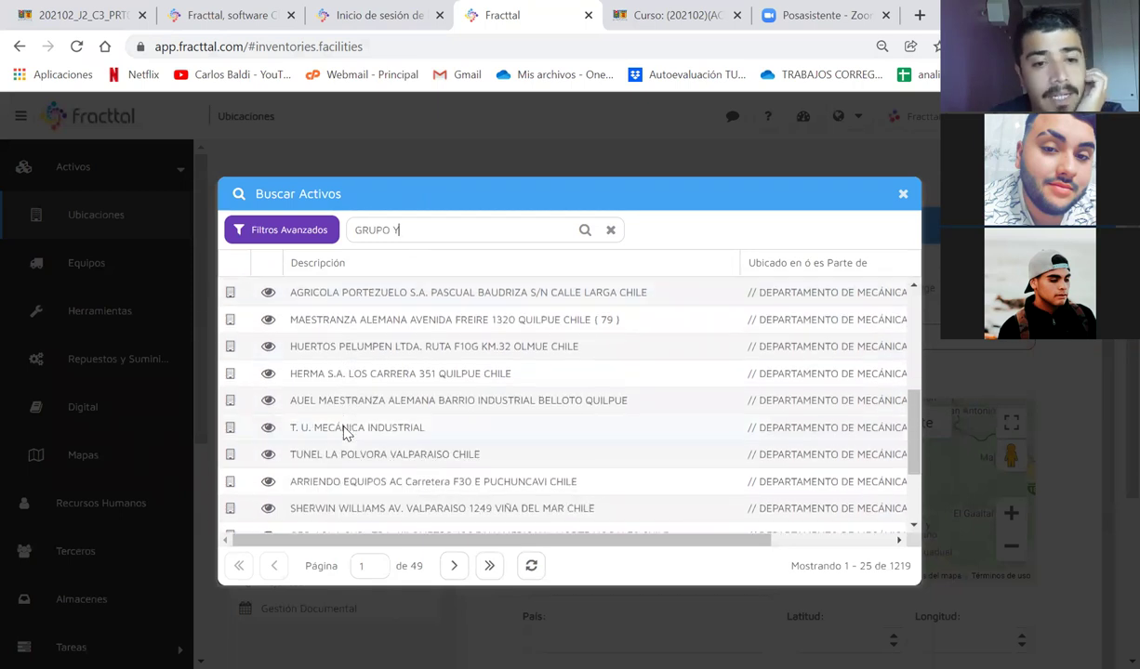
pyautogui.scroll(-1, 344, 433)
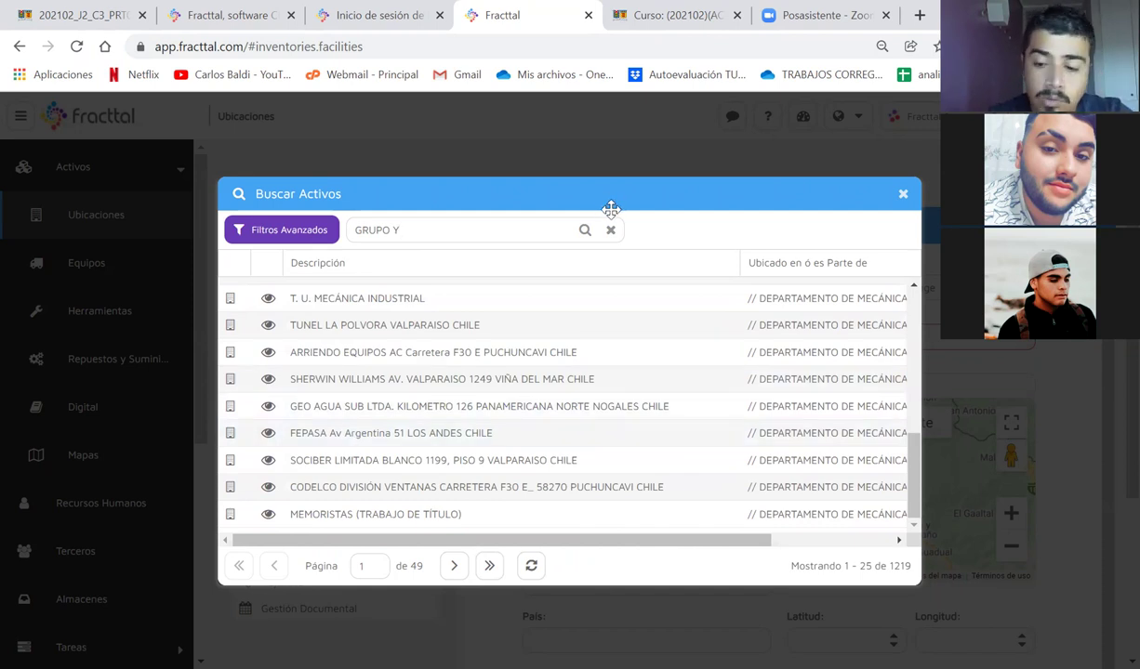
pyautogui.press('Return')
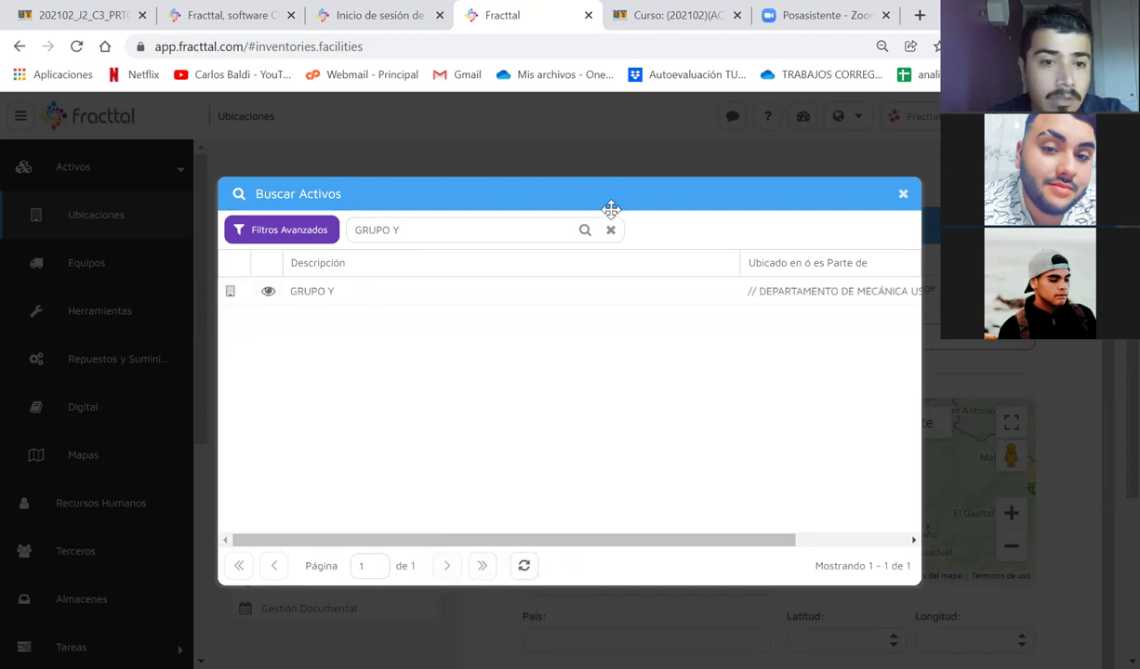
pyautogui.click(406, 296)
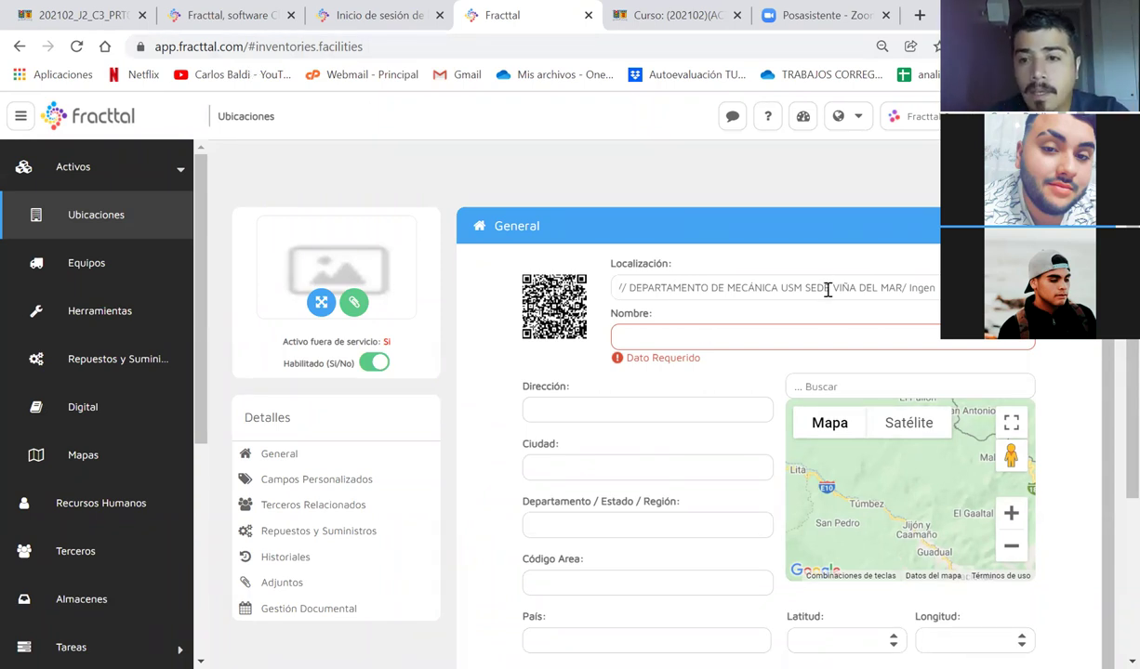
# Step: Check the new location's full path, name it "SALA DE VENTAS", save it and return to the list
pyautogui.tripleClick(794, 284)
pyautogui.click(851, 330)
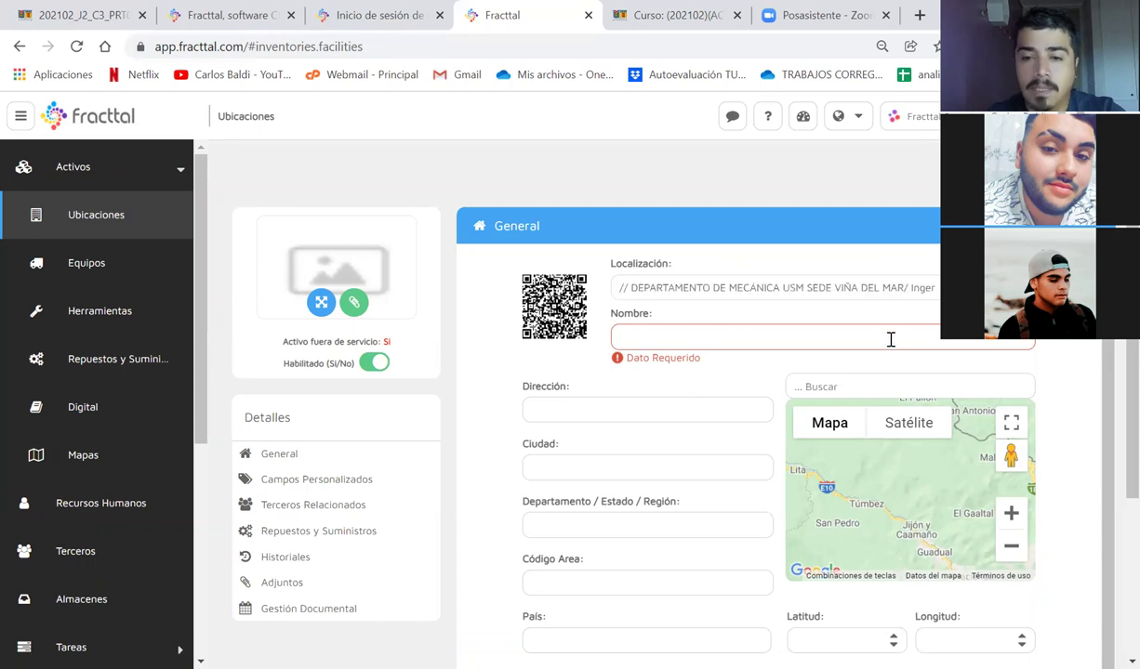
pyautogui.tripleClick(851, 290)
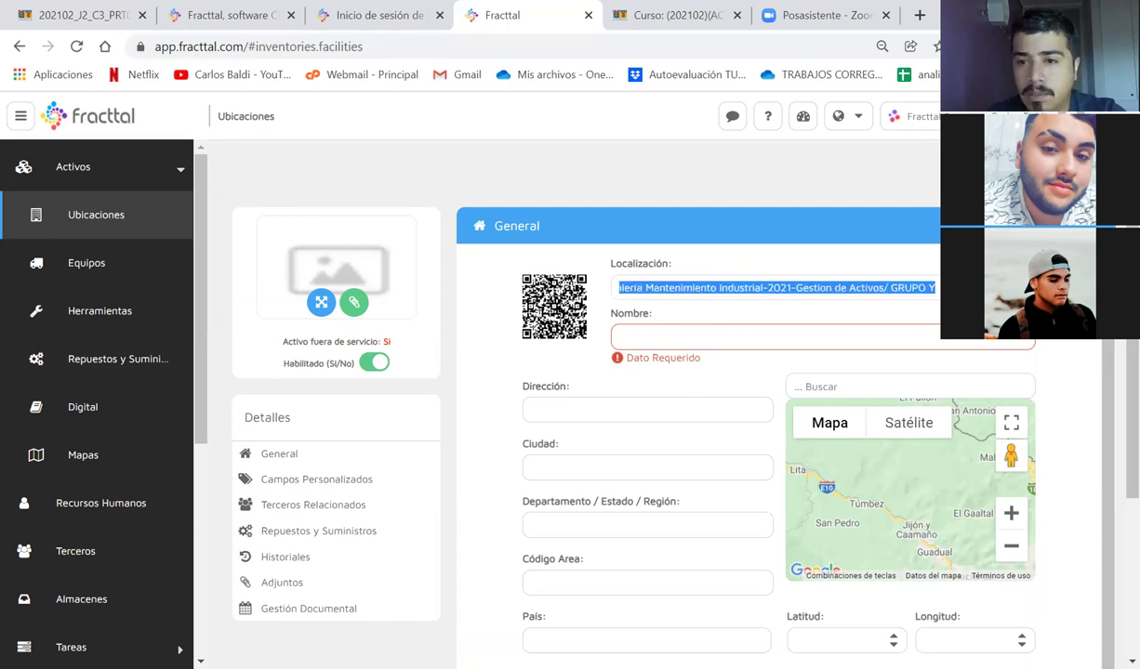
pyautogui.click(893, 336)
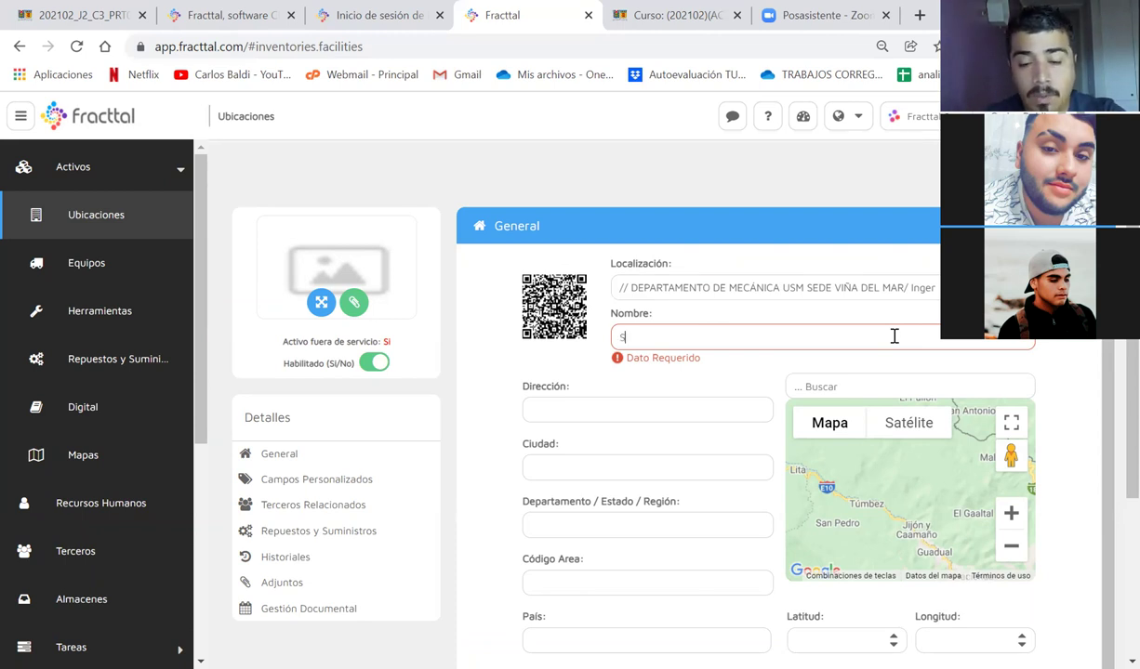
pyautogui.write('ALA DE VENTAS')
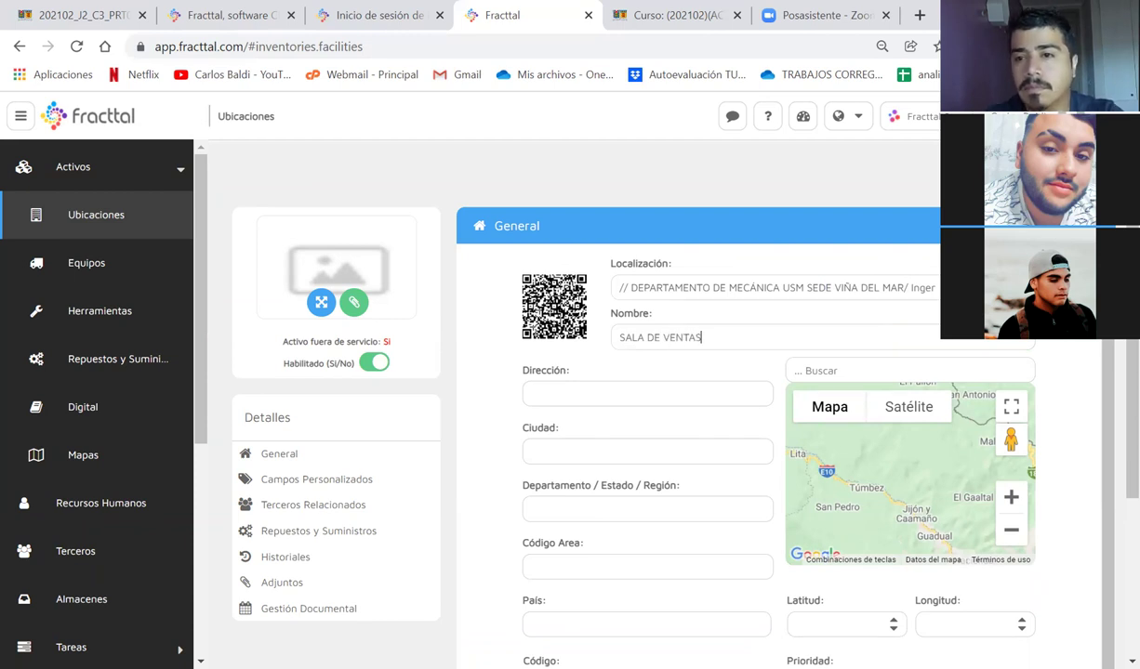
pyautogui.press('Return')
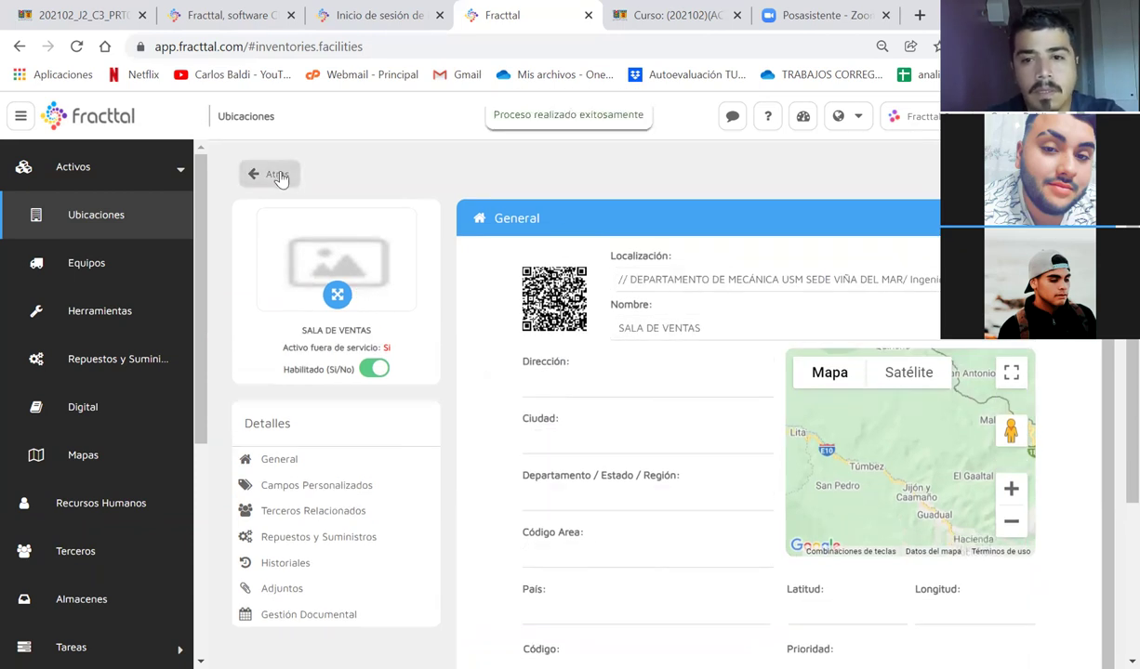
pyautogui.click(276, 175)
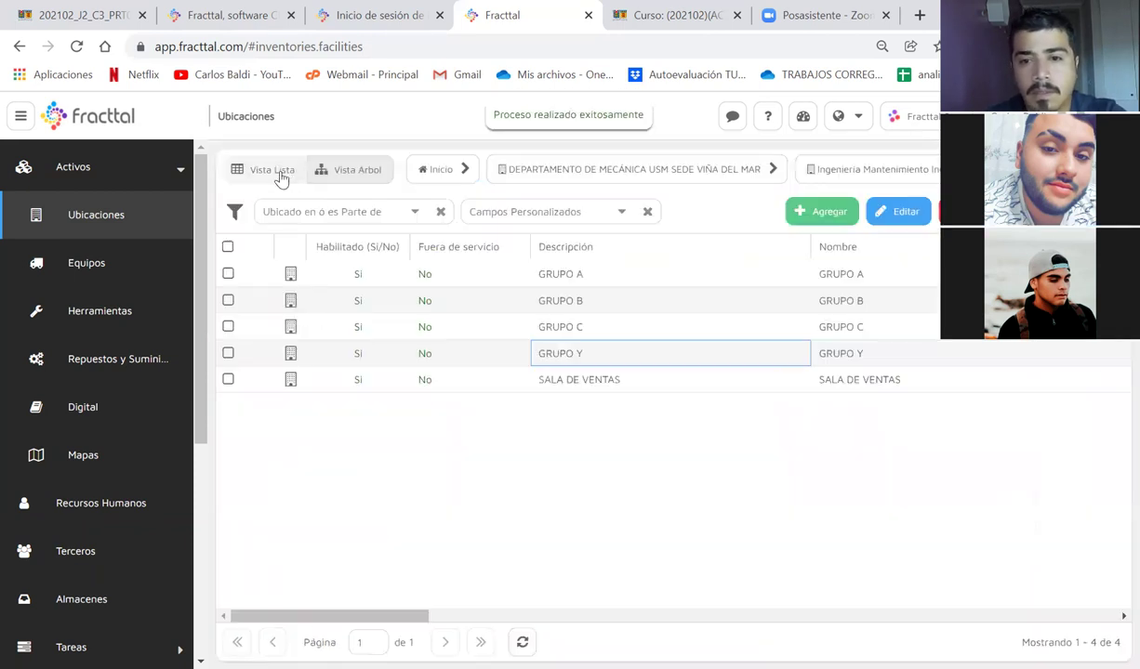
# Step: Refresh the course location's group list and open the sub-locations of GRUPO Y
pyautogui.click(609, 383)
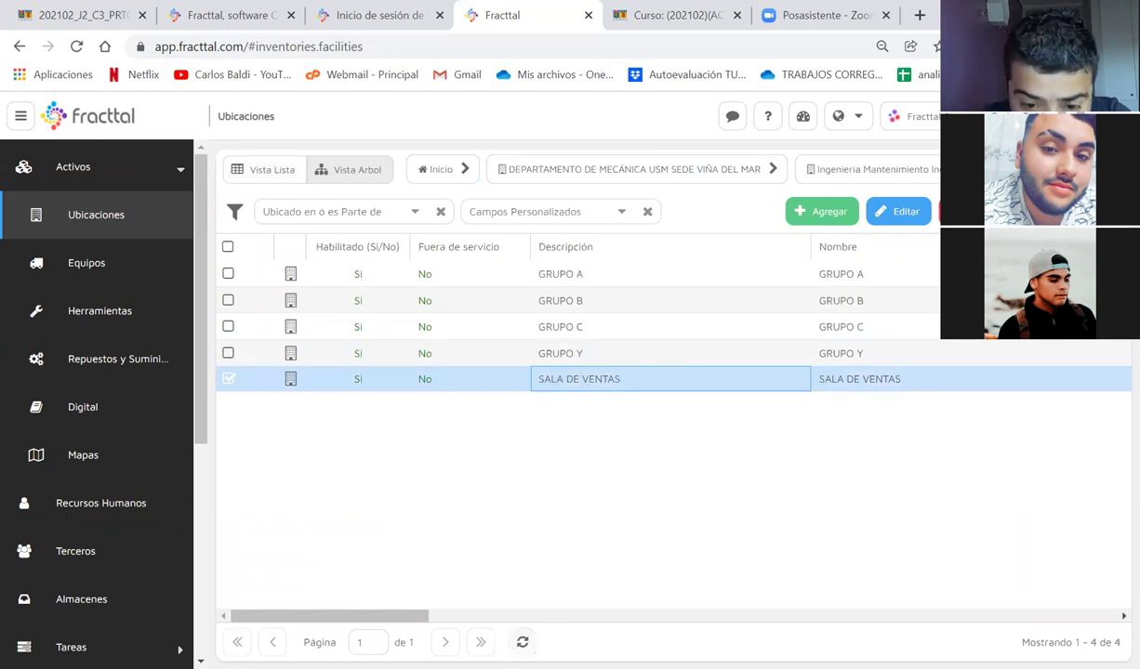
pyautogui.click(523, 641)
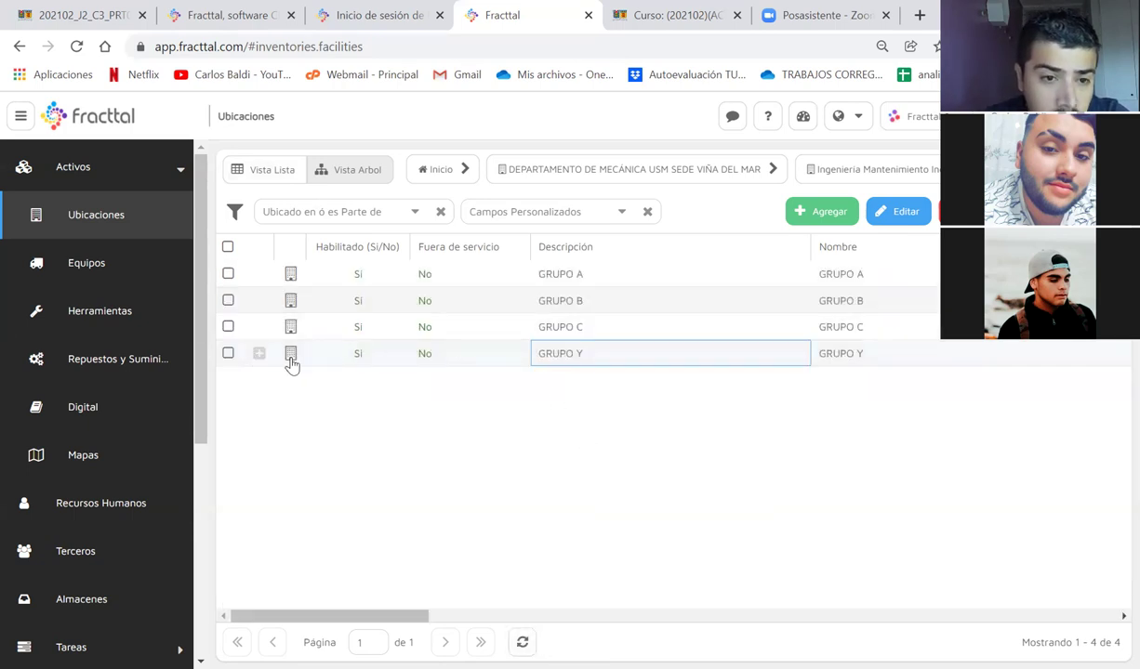
pyautogui.click(260, 357)
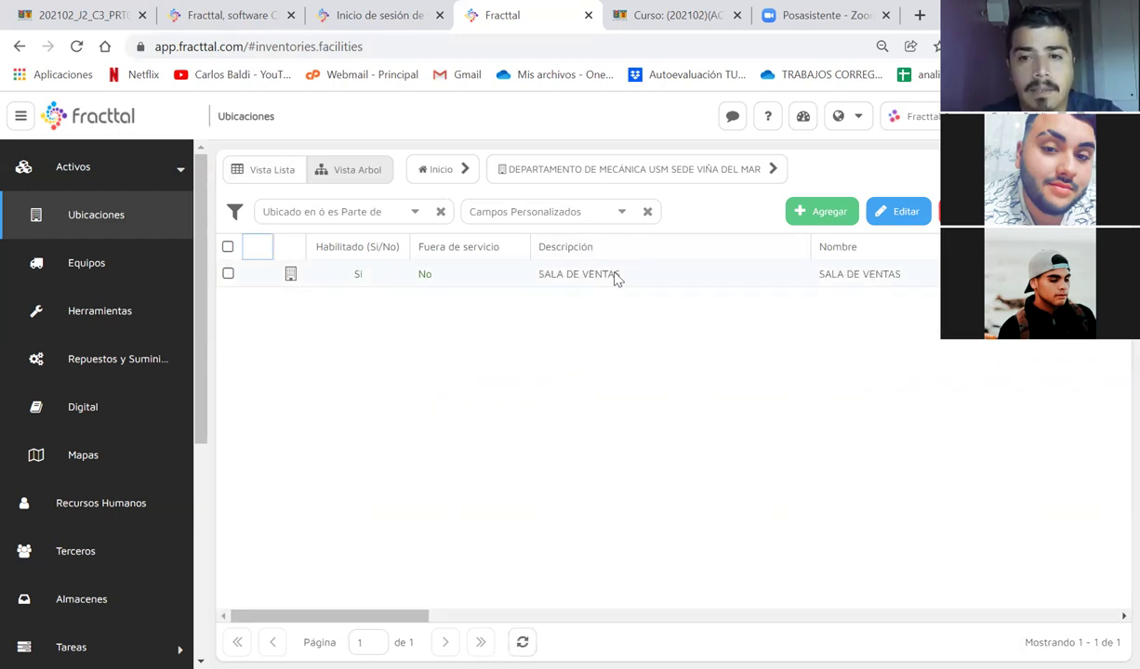
# Step: Add a location named "ÁREA DE MÁQUINA HERRAMIENTAS" under GRUPO Y, save it and return to the list
pyautogui.click(840, 219)
pyautogui.rightClick(840, 223)
pyautogui.click(678, 333)
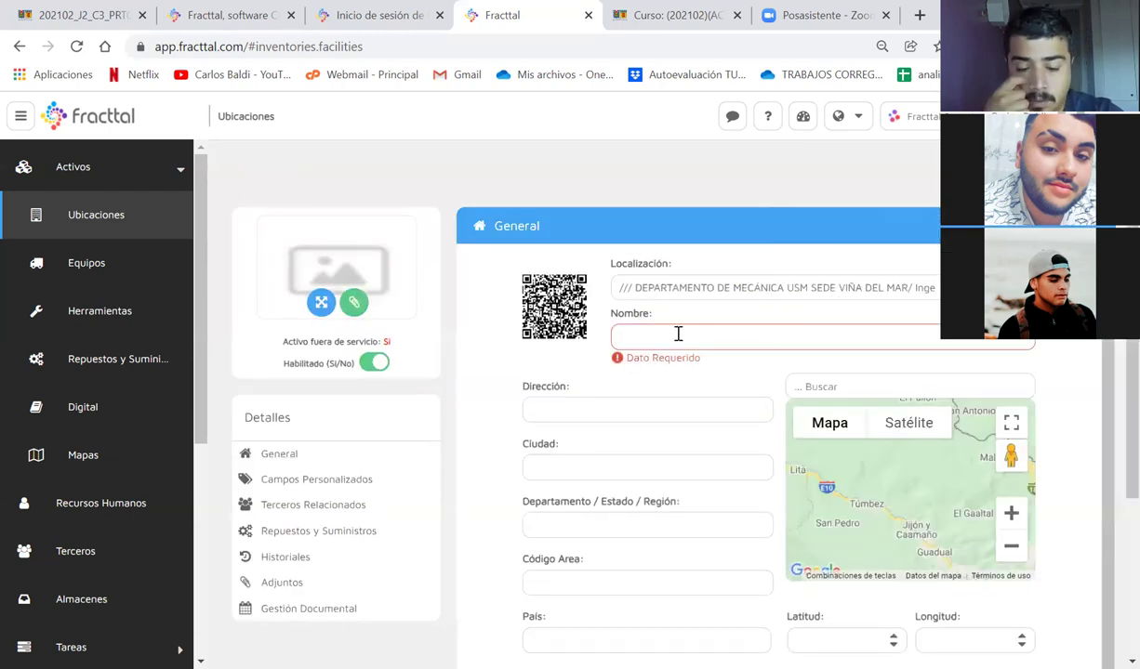
pyautogui.write('ARE')
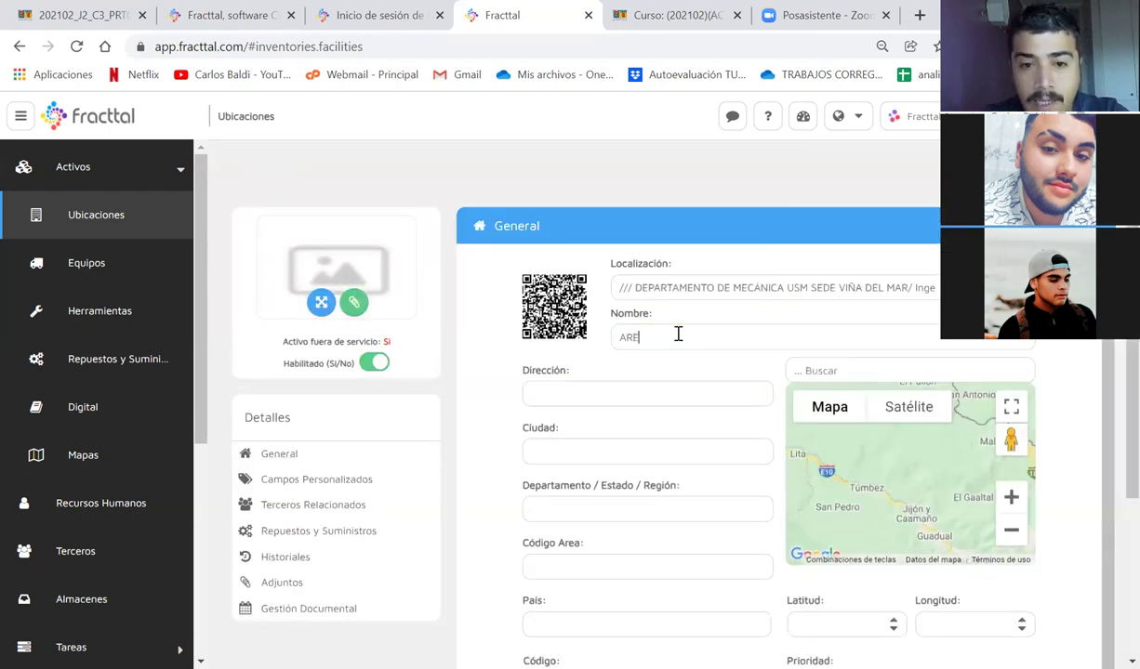
pyautogui.write('A DE MAQ')
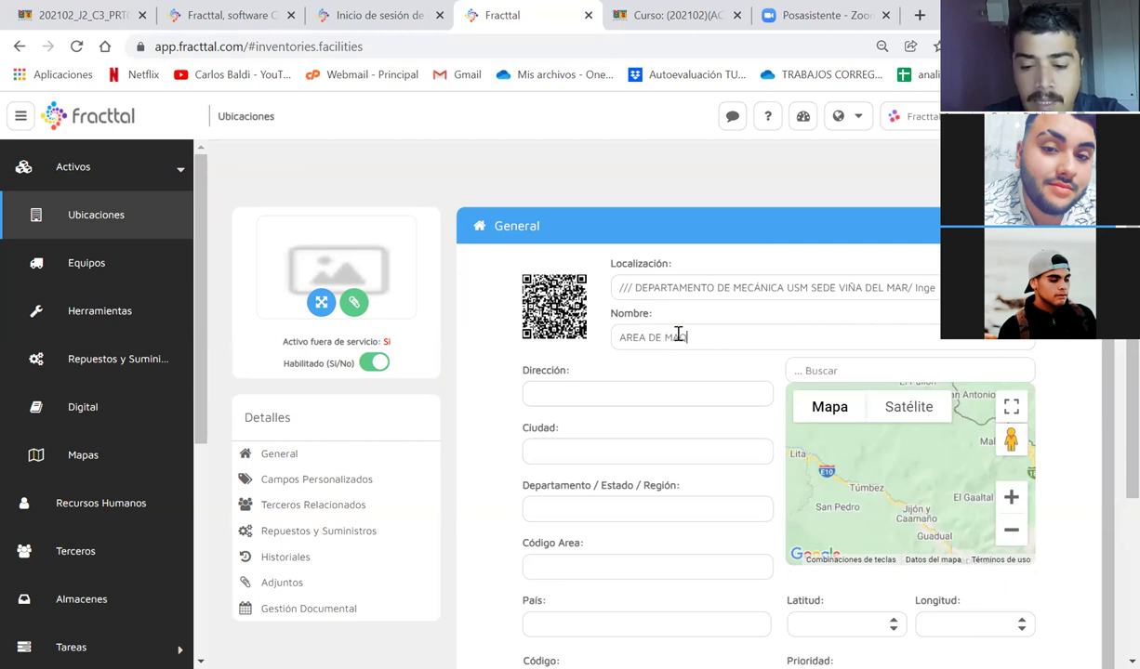
pyautogui.write('UINA HERRAMINE')
pyautogui.hotkey('ctrl', 'BackSpace')
pyautogui.write('HERRAMIENTA')
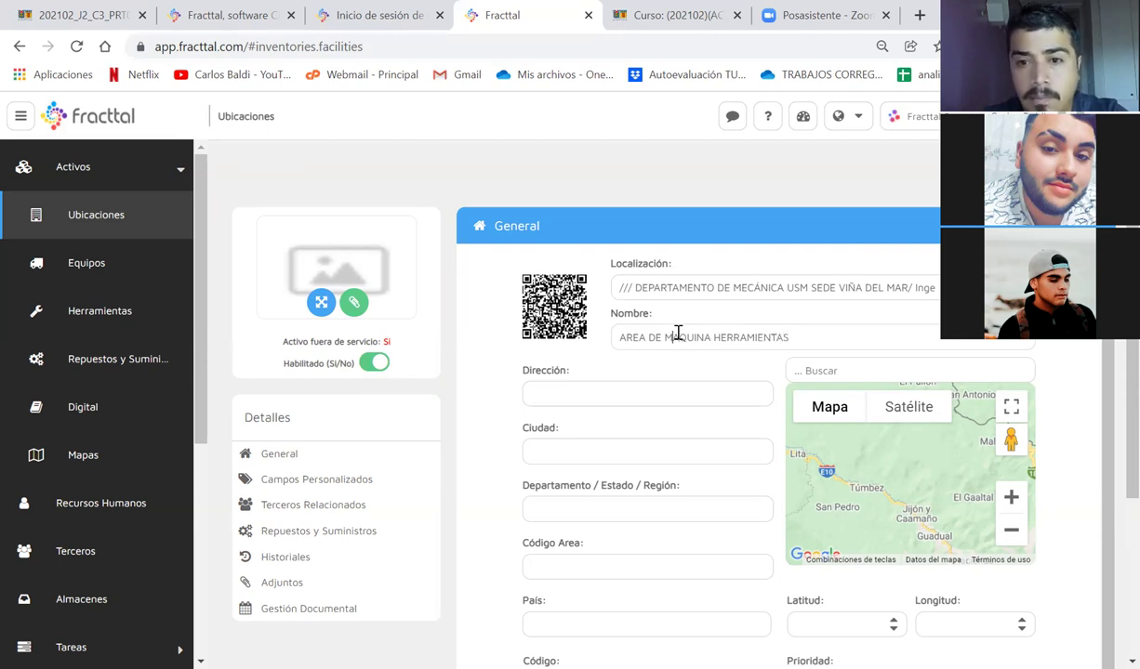
pyautogui.press('Right')
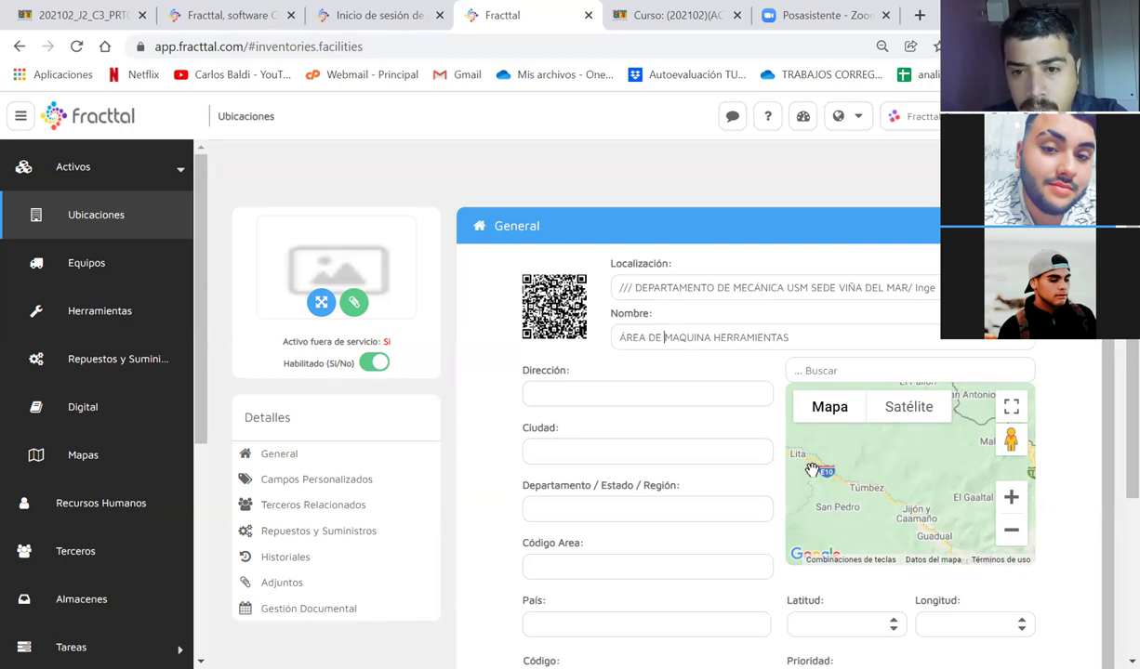
pyautogui.press('Right')
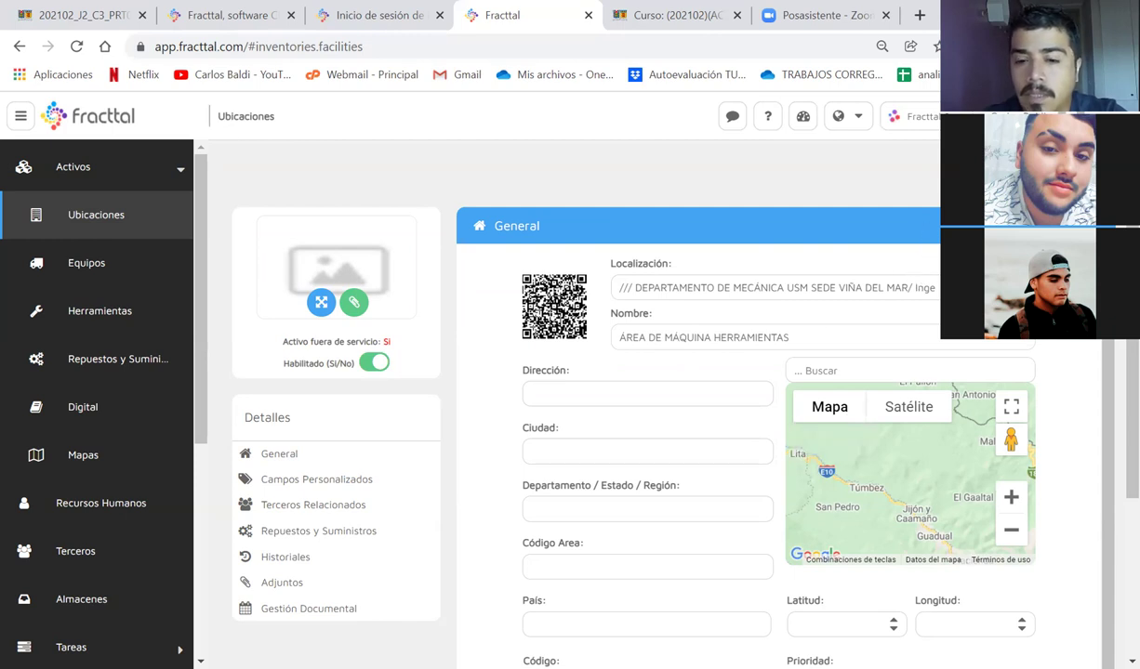
pyautogui.press('Return')
pyautogui.click(288, 180)
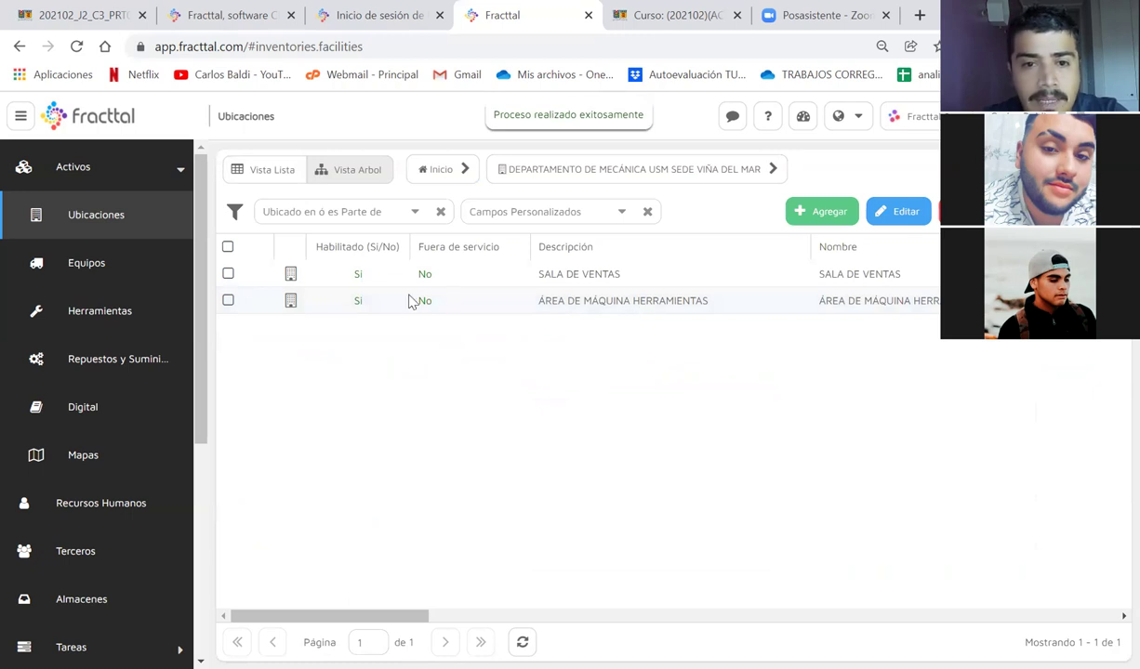
# Step: Add a location named "ESTACIONAMIENTO" under GRUPO Y, save it and return to the list
pyautogui.click(810, 213)
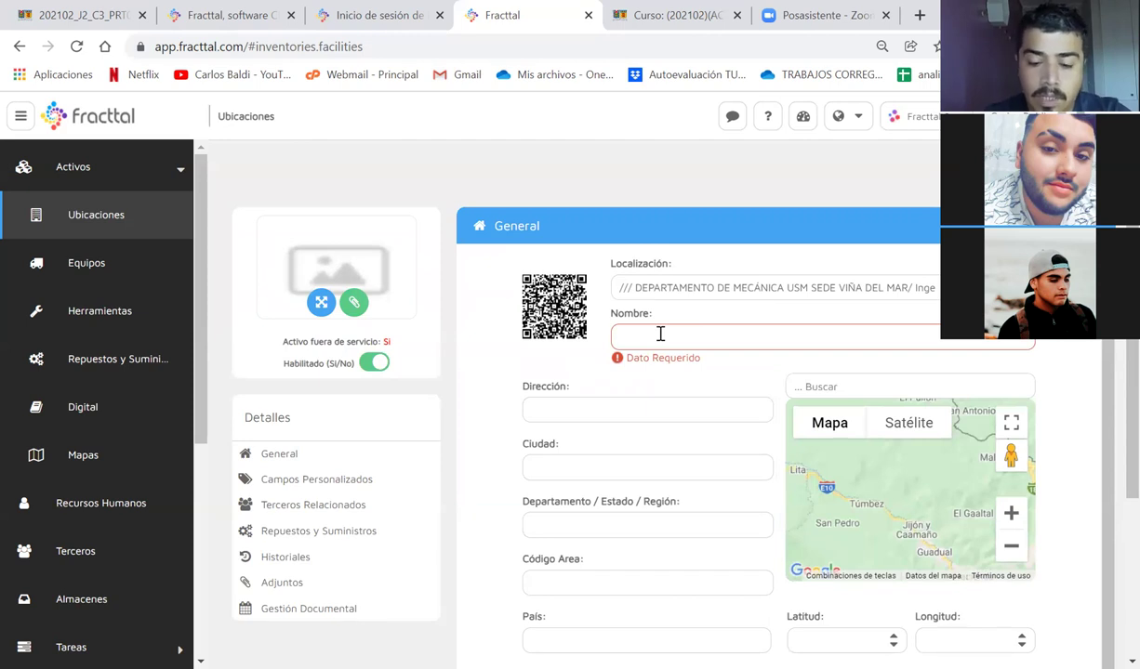
pyautogui.write('ESTACIONAMIENTO')
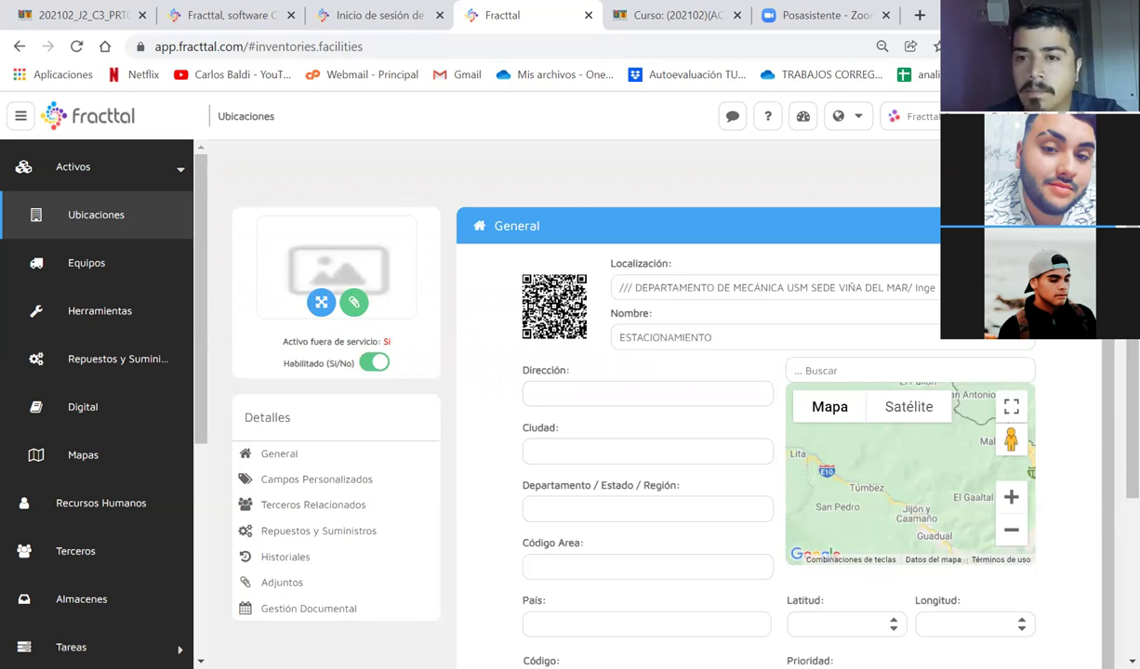
pyautogui.rightClick(776, 193)
pyautogui.click(268, 181)
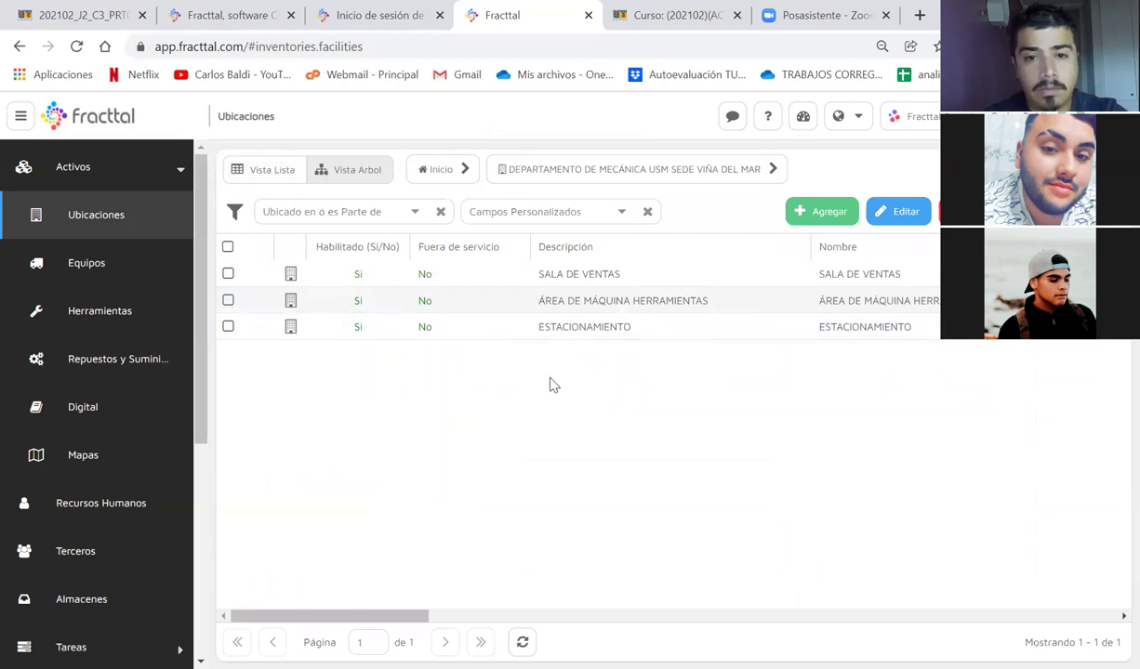
# Step: Add a location named "BODEGA" under GRUPO Y, save it and return to the list
pyautogui.click(825, 215)
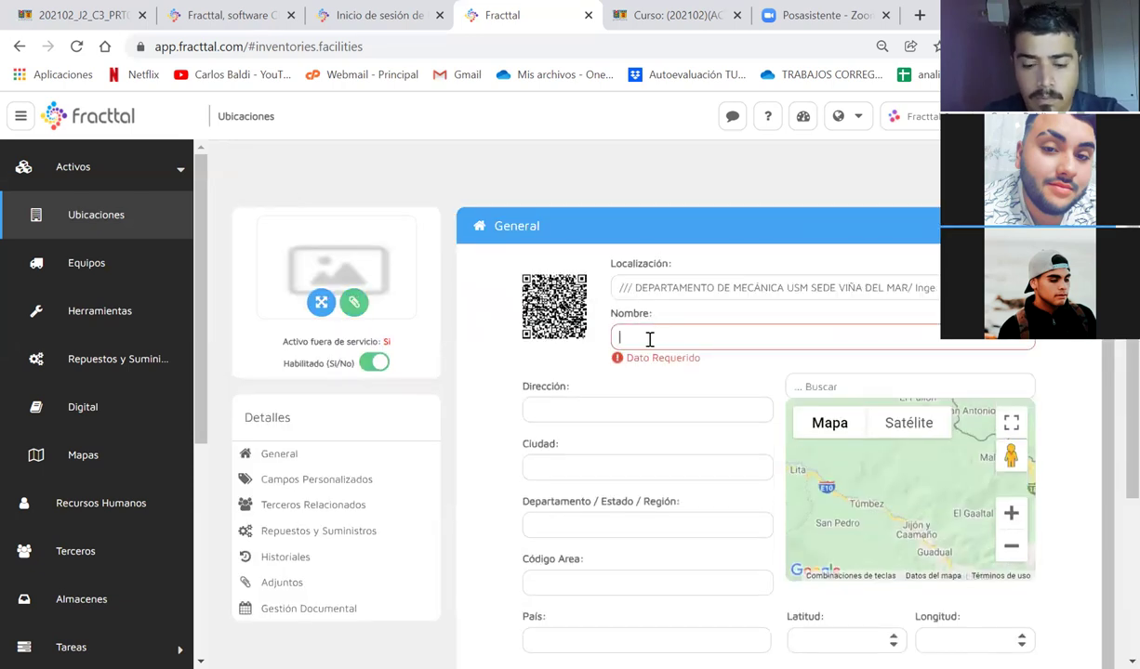
pyautogui.click(650, 339)
pyautogui.write('BODEGA')
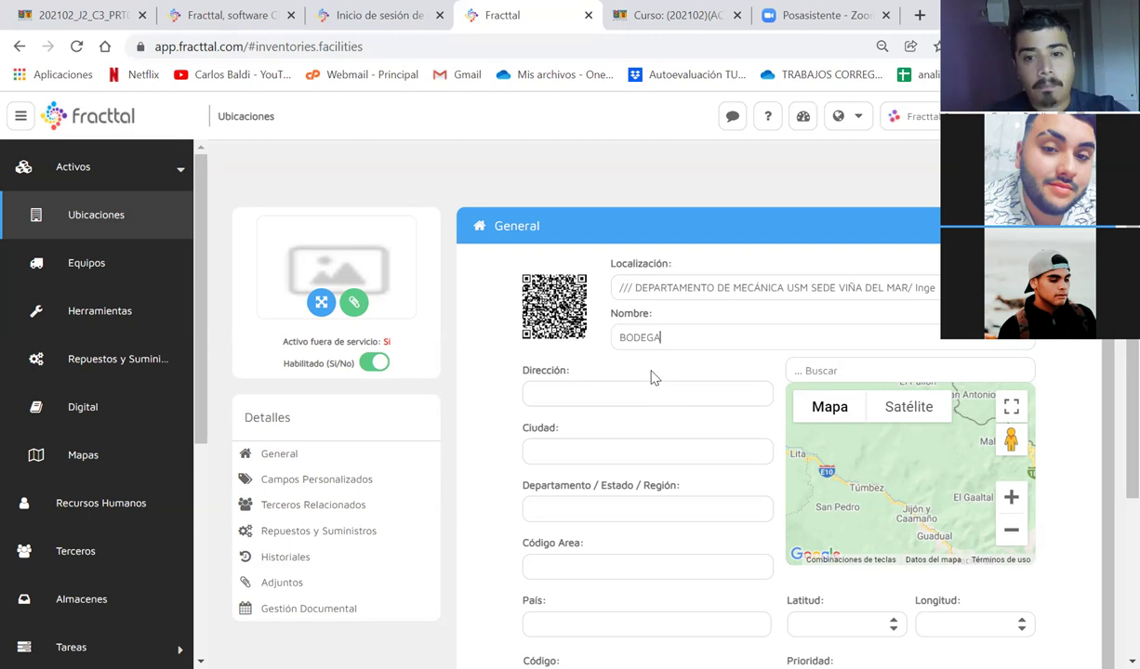
pyautogui.press('Return')
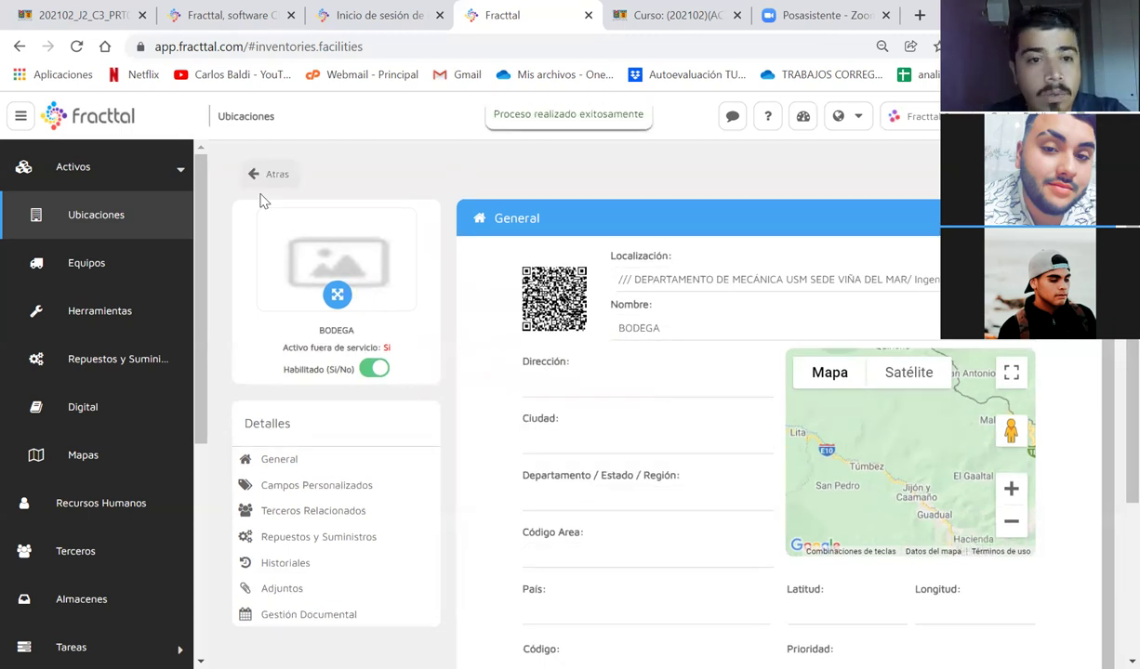
pyautogui.click(267, 178)
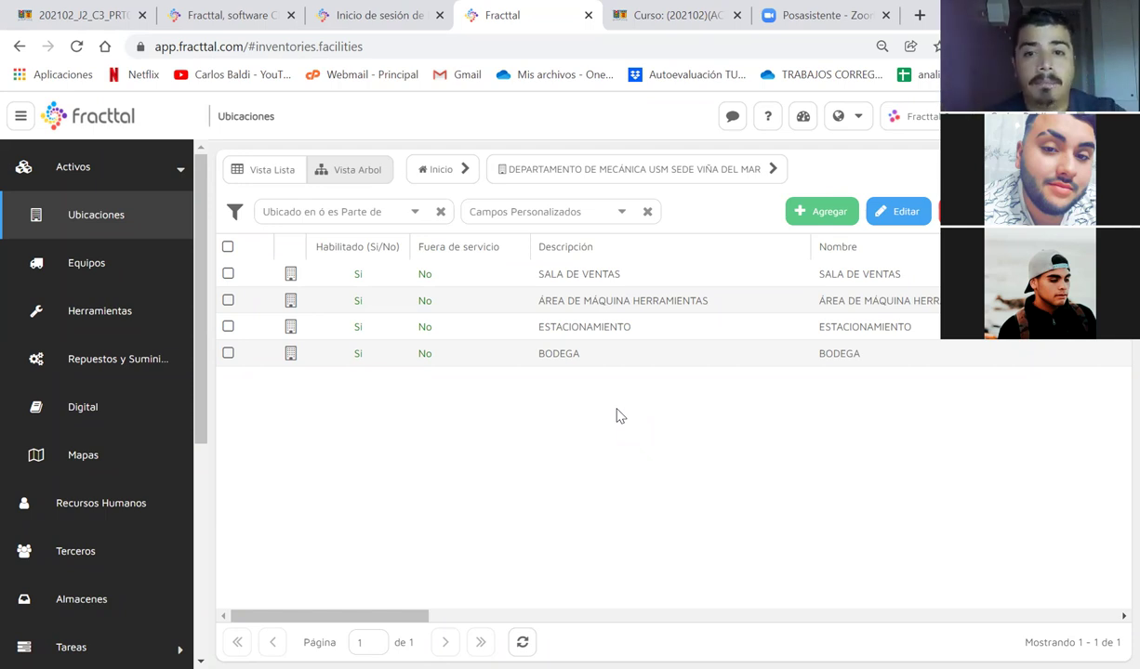
pyautogui.click(583, 305)
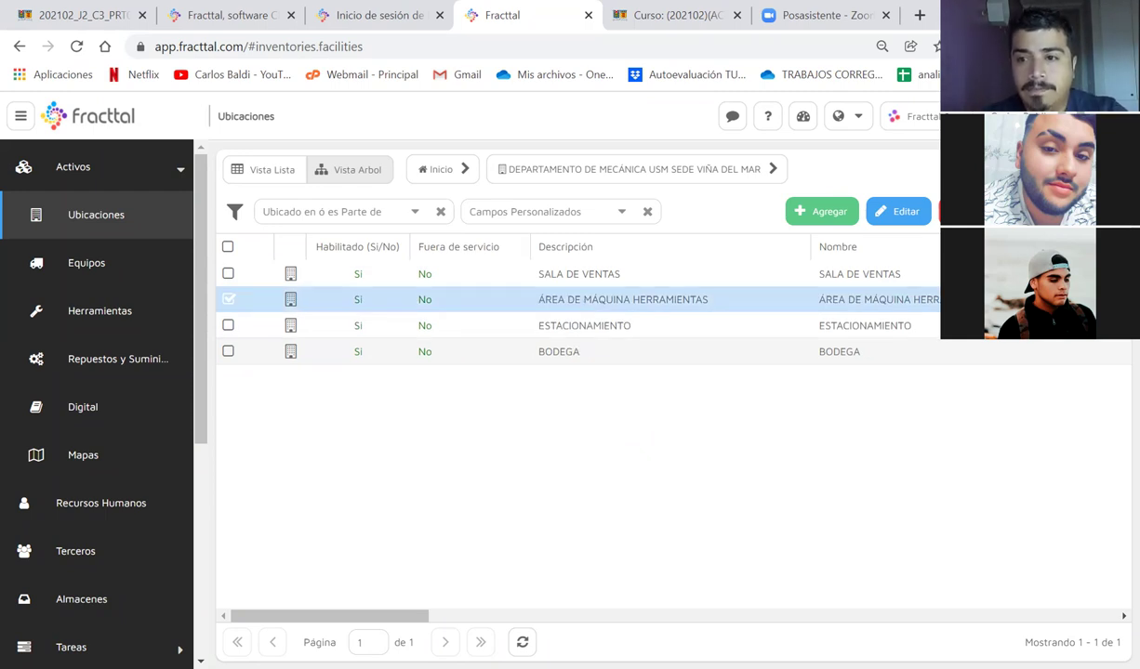
pyautogui.click(1032, 211)
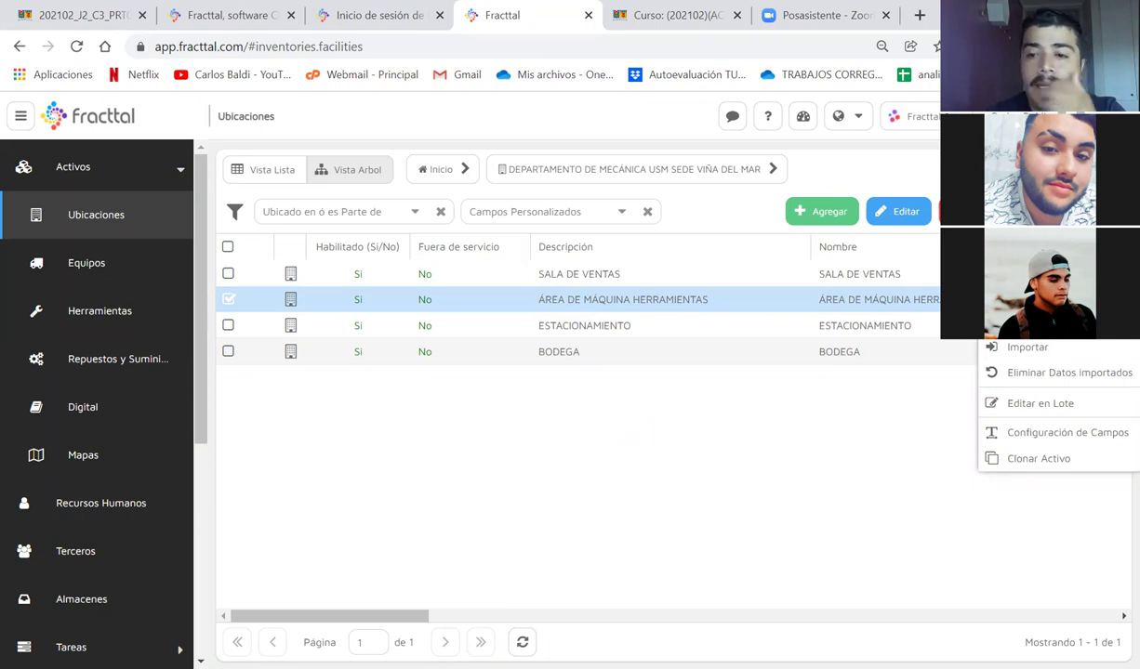
pyautogui.click(595, 421)
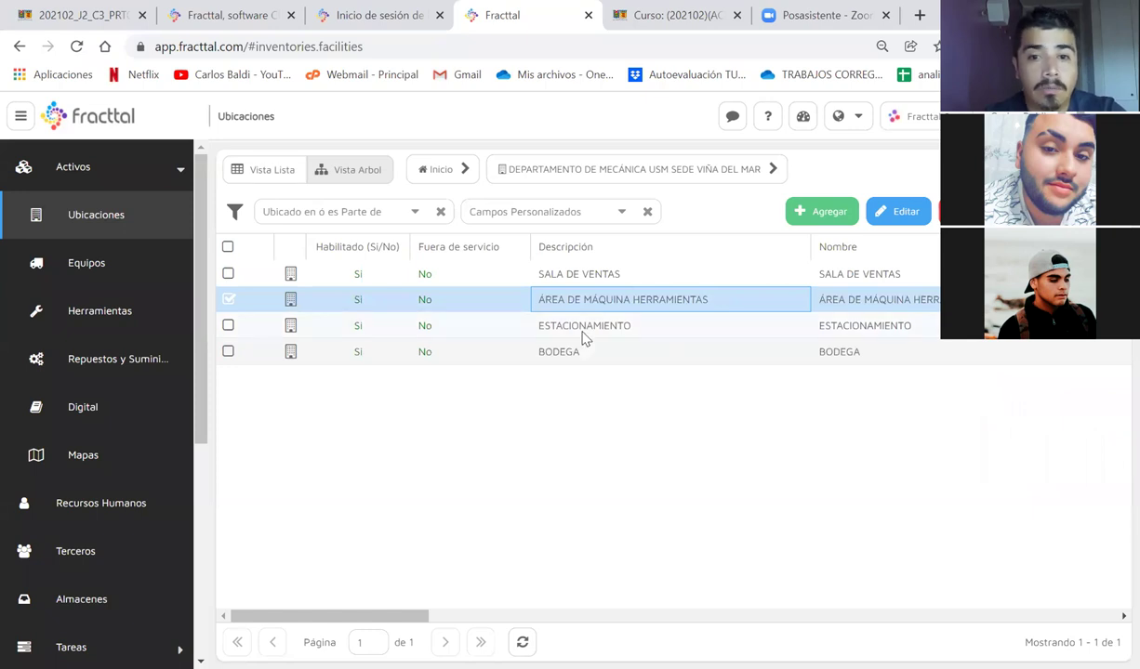
# Step: Start a new location and set its parent to ÁREA DE MÁQUINA HERRAMIENTAS, found by searching the assets for "ÁREA"
pyautogui.click(825, 211)
pyautogui.click(768, 344)
pyautogui.write('á')
pyautogui.press('BackSpace')
pyautogui.write('ÁREA')
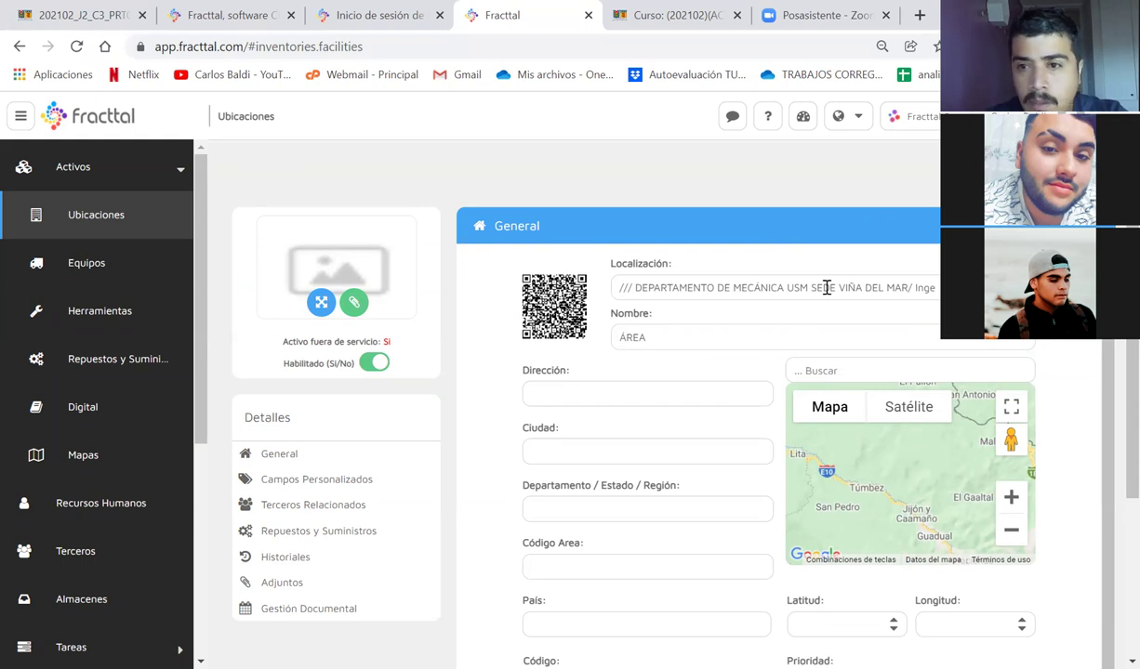
pyautogui.moveTo(684, 321); pyautogui.dragTo(528, 349)
pyautogui.press('BackSpace')
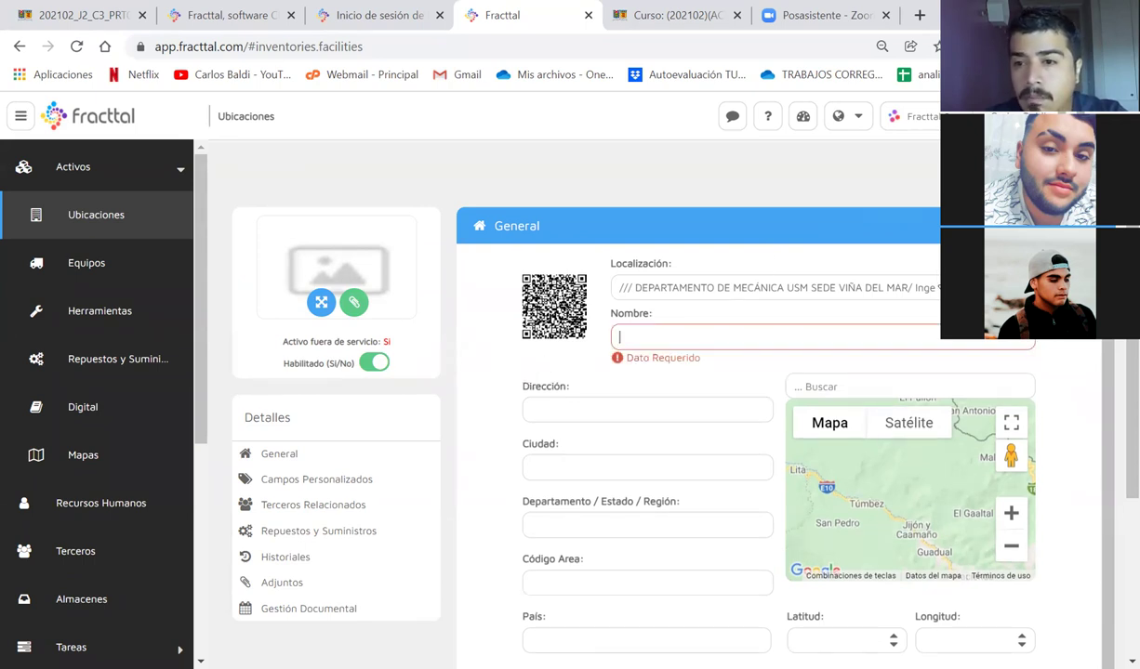
pyautogui.click(651, 287)
pyautogui.click(406, 229)
pyautogui.write('AREA')
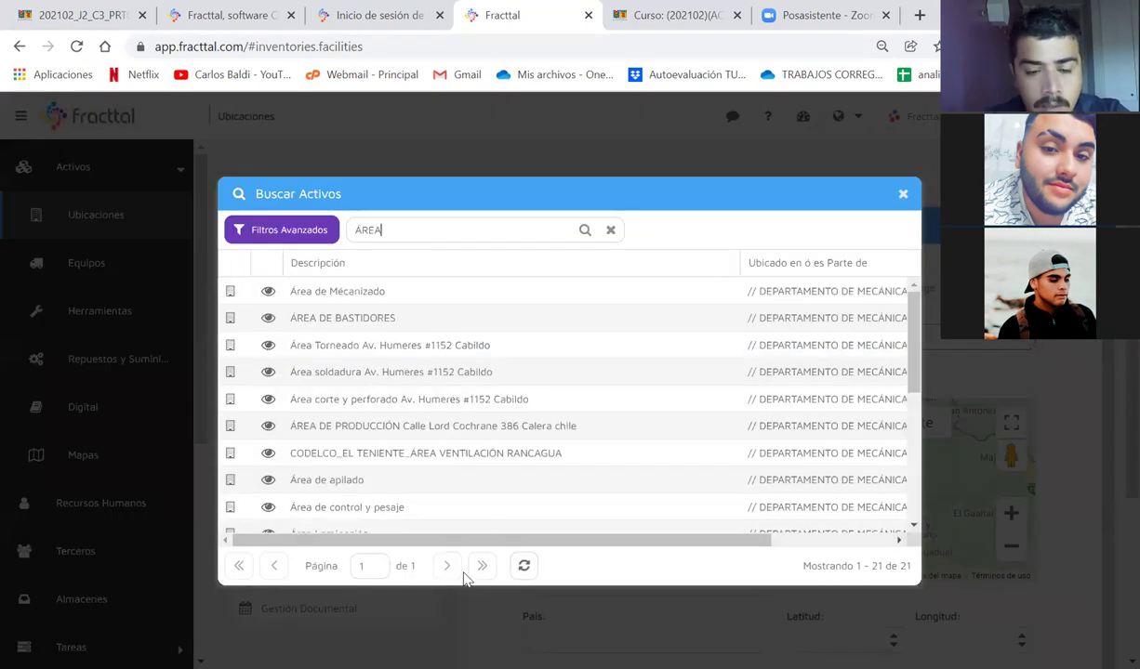
pyautogui.scroll(-5, 363, 520)
pyautogui.click(363, 514)
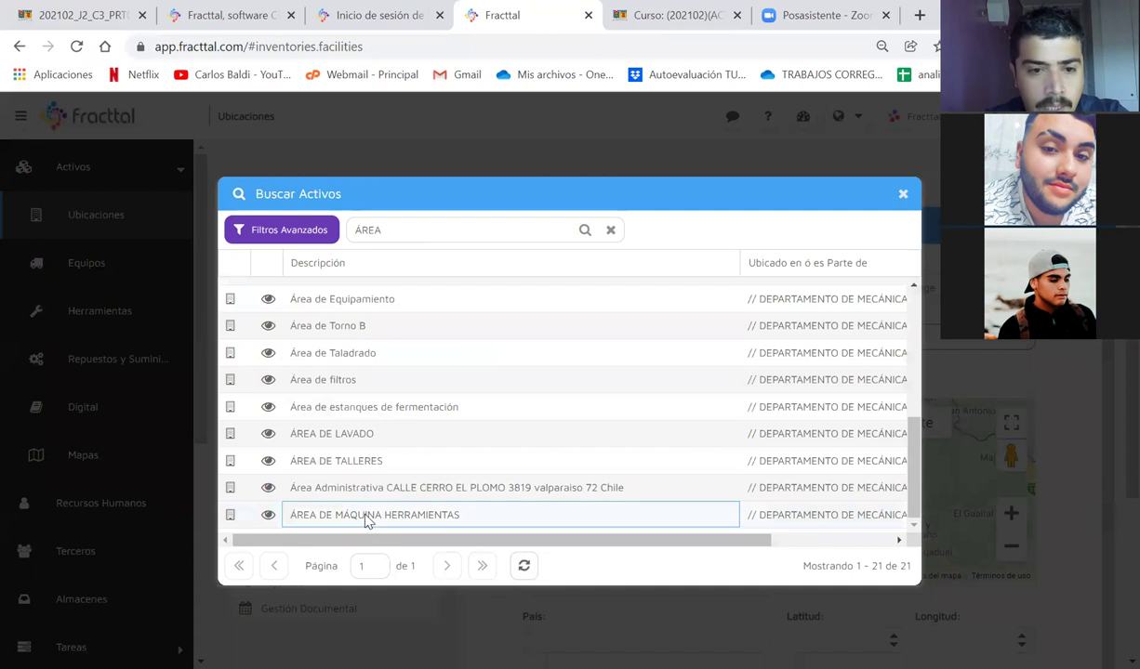
pyautogui.doubleClick(481, 517)
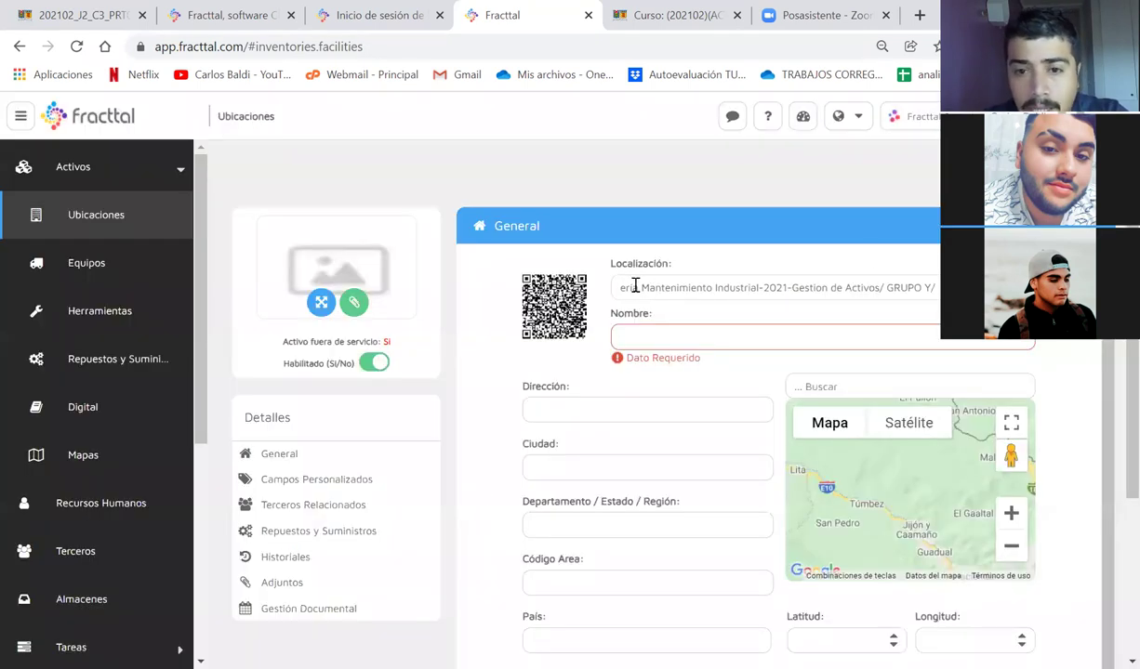
# Step: Check the new location's path, name it "SECTOR DE TORNOS", save it and return to the list
pyautogui.moveTo(621, 287); pyautogui.dragTo(937, 287)
pyautogui.click(798, 340)
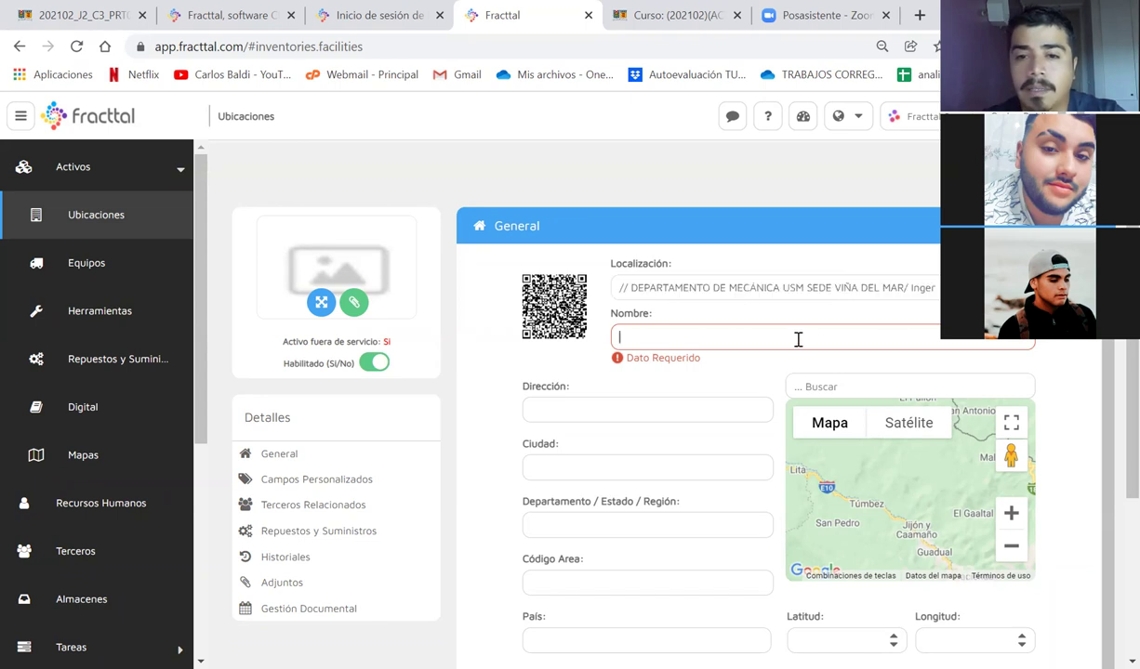
pyautogui.write('S')
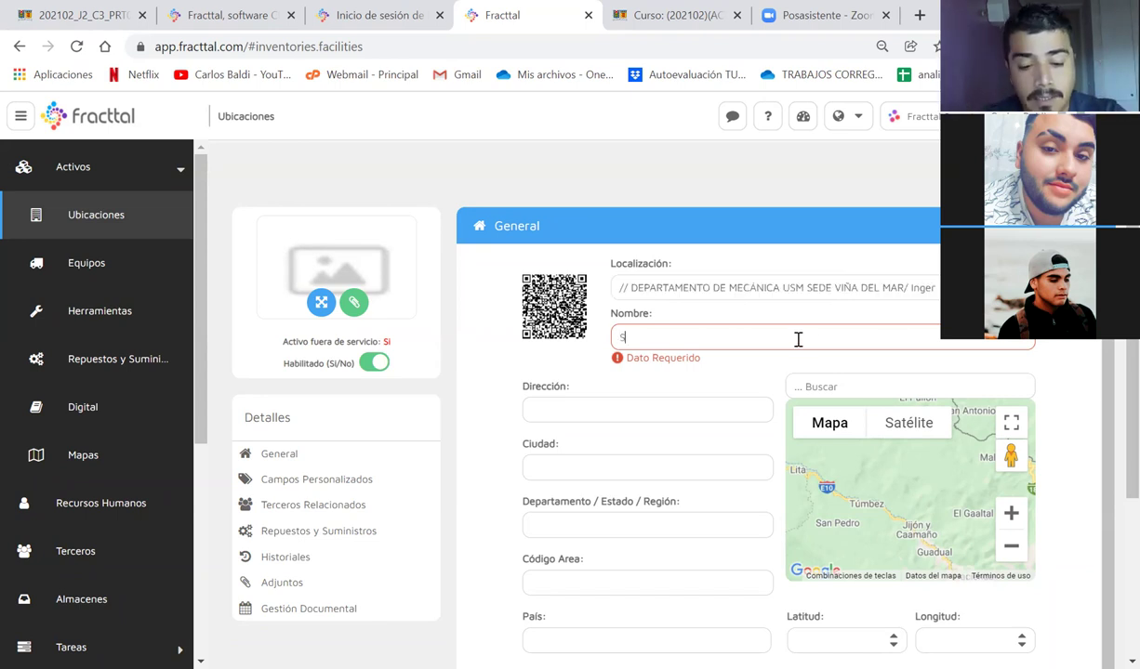
pyautogui.write('ECTOR DE TOR')
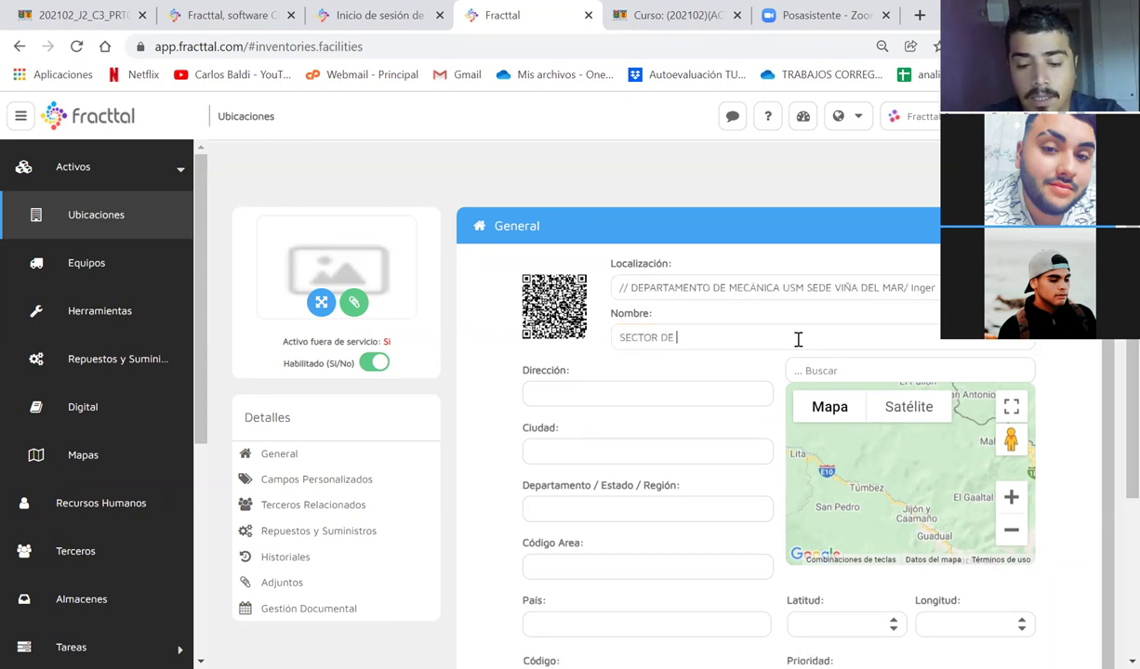
pyautogui.write('NOS')
pyautogui.press('Return')
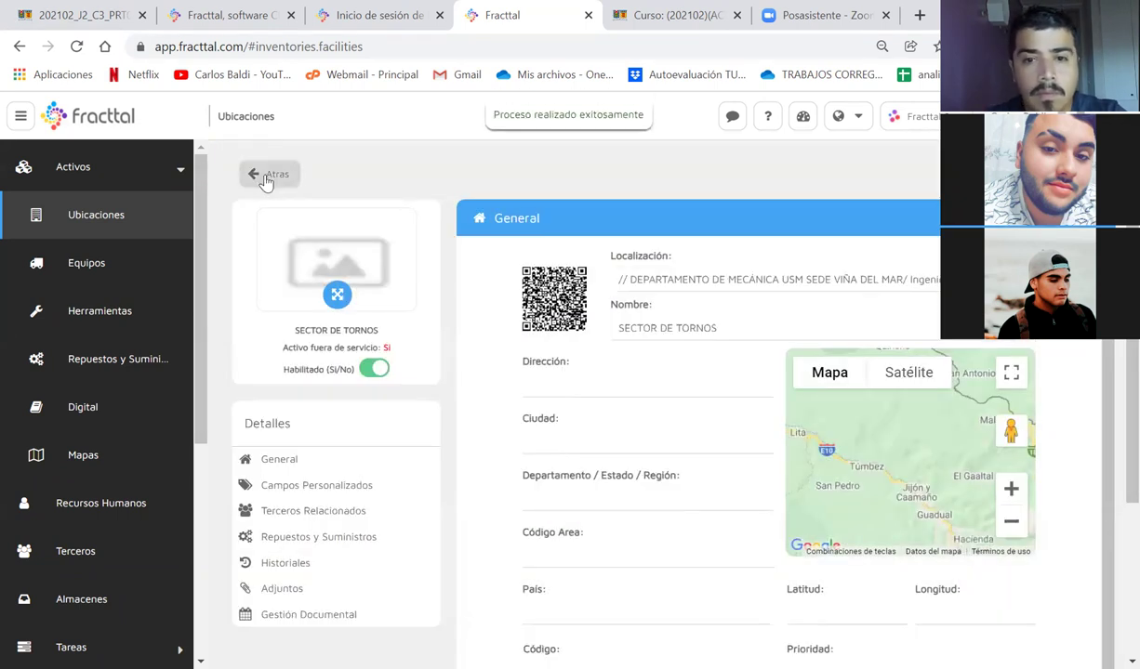
pyautogui.click(265, 173)
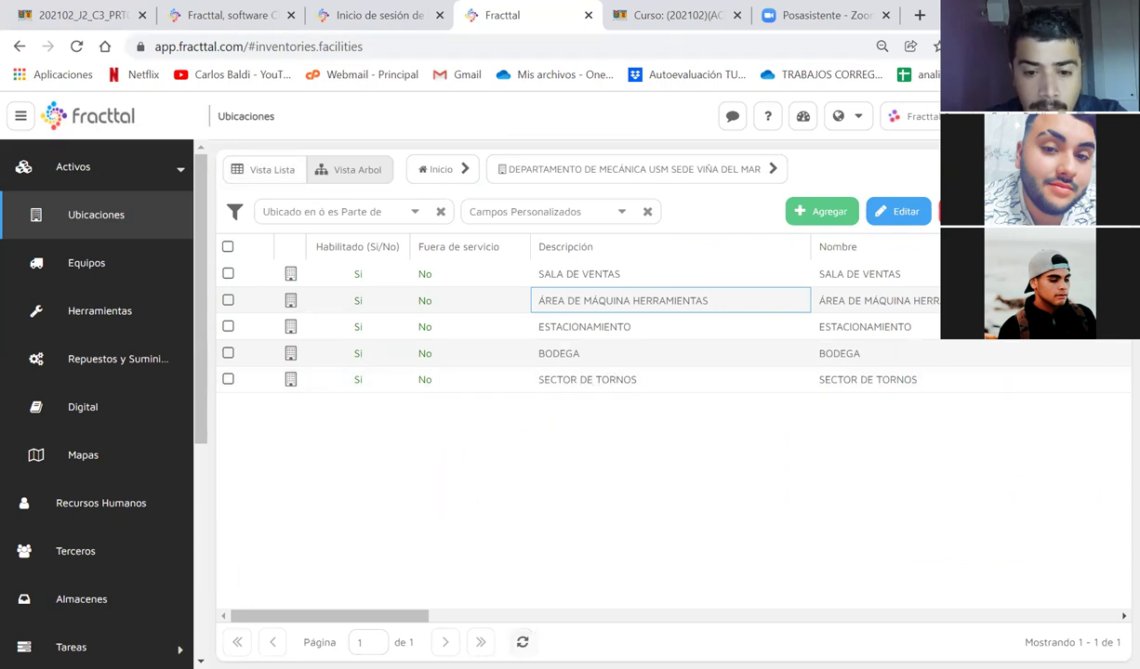
# Step: Refresh the GRUPO Y list and start a new location inside ÁREA DE MÁQUINA HERRAMIENTAS, checking its full path
pyautogui.click(523, 641)
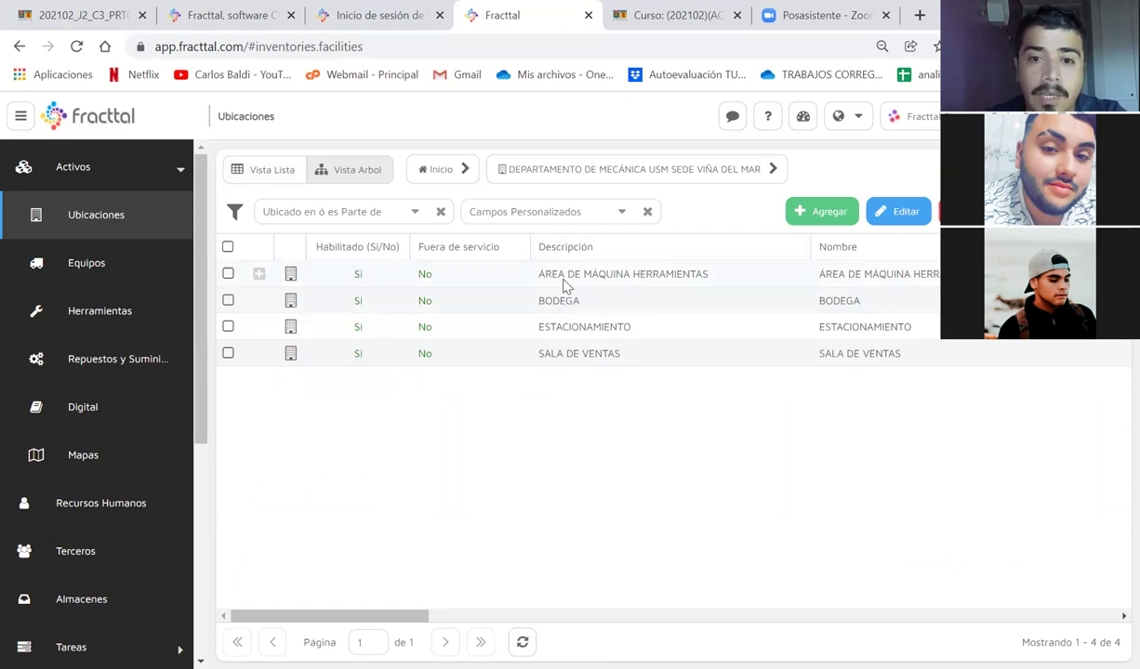
pyautogui.click(260, 277)
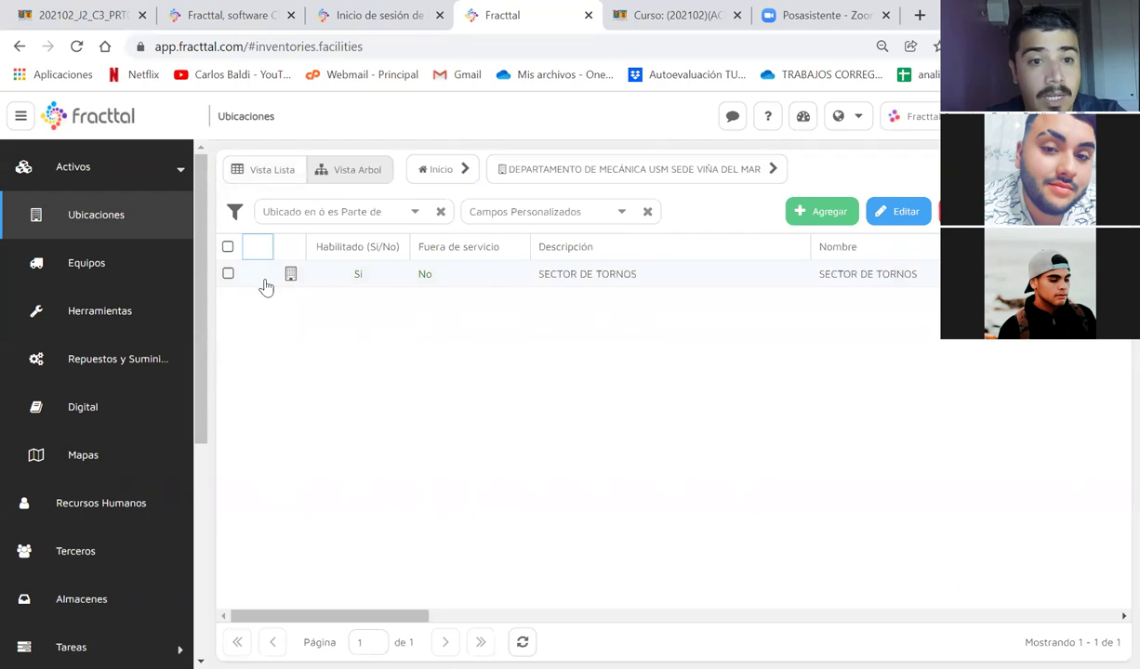
pyautogui.click(830, 214)
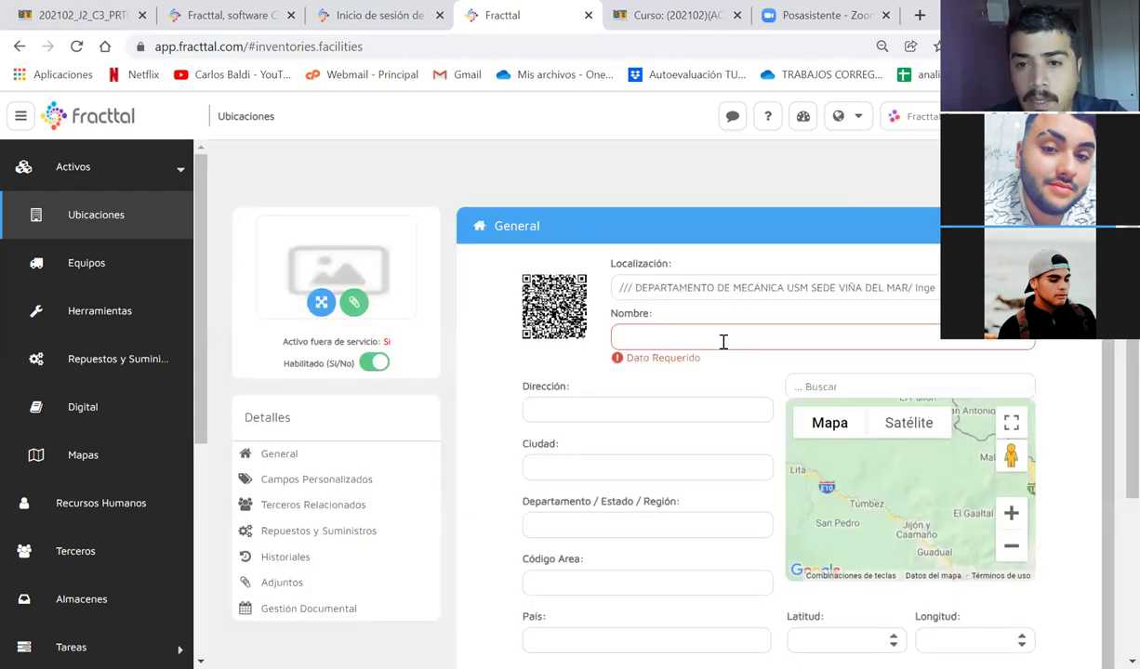
pyautogui.moveTo(826, 289); pyautogui.dragTo(934, 289)
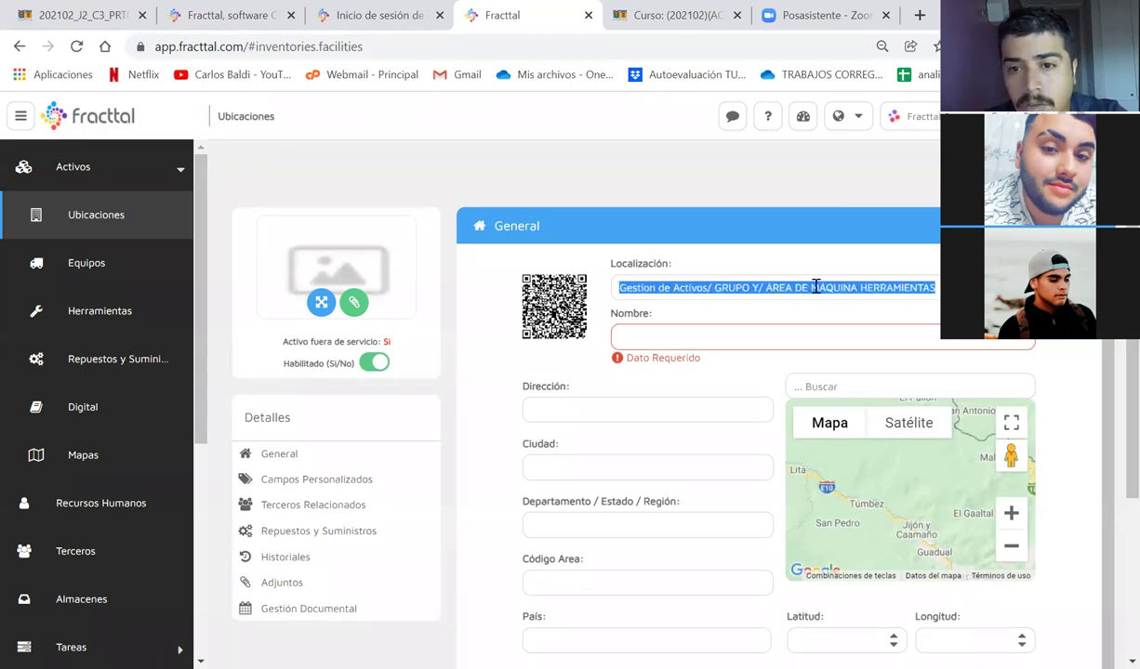
# Step: Name the new location "SECTOR DE FREZADORAS", save it and return to the list
pyautogui.click(774, 338)
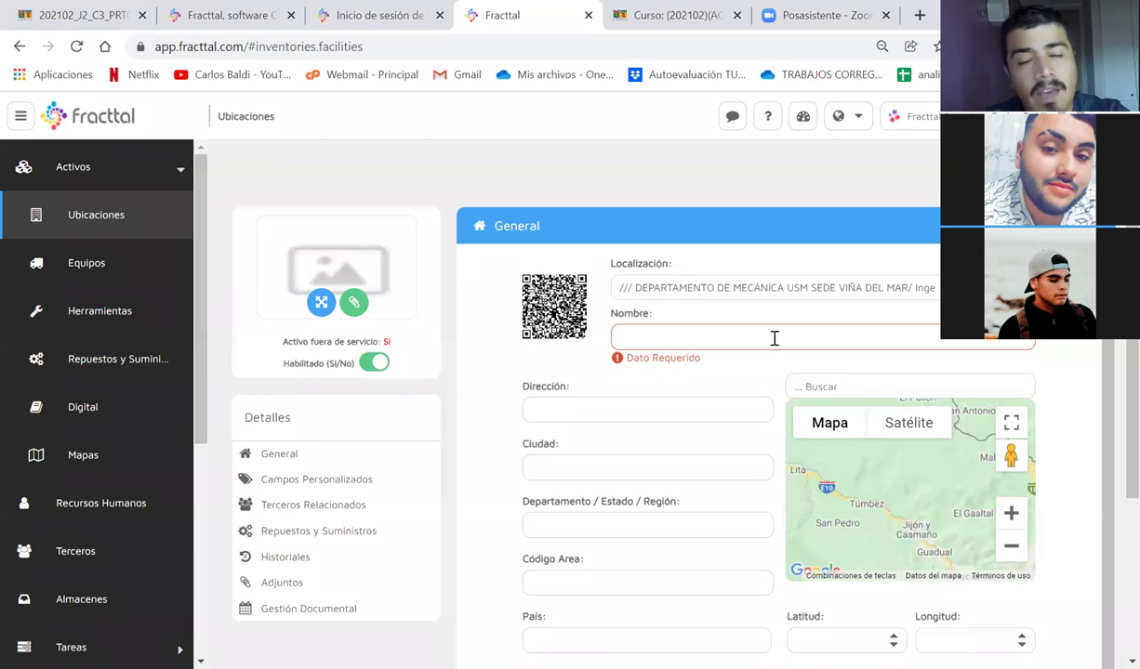
pyautogui.write('SECT')
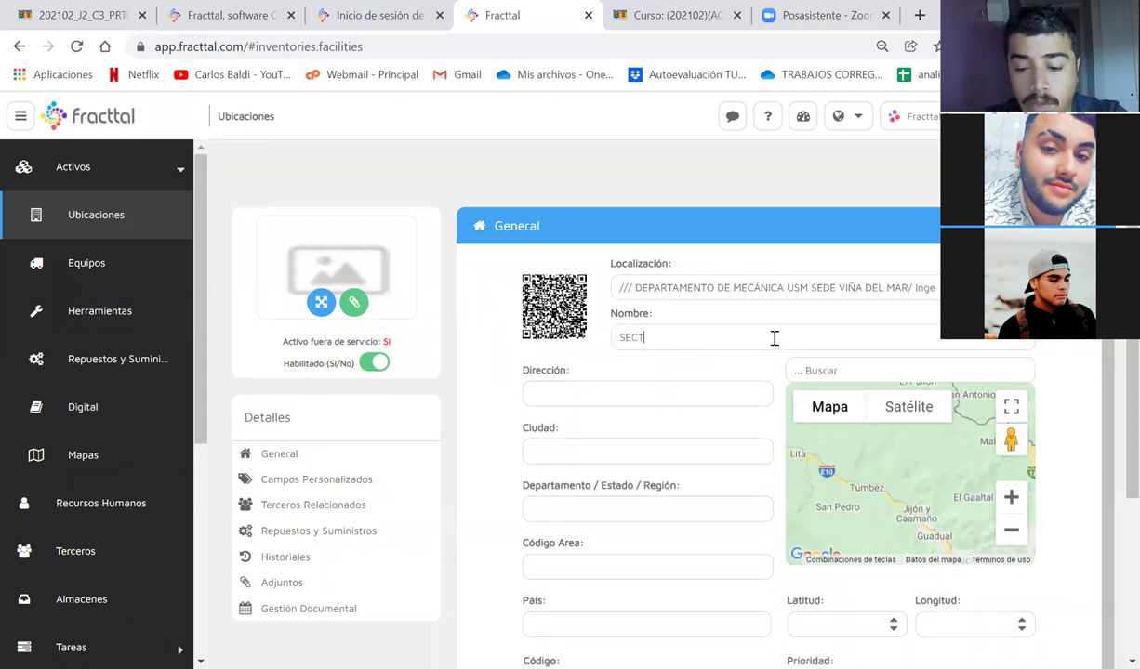
pyautogui.write('OR DE')
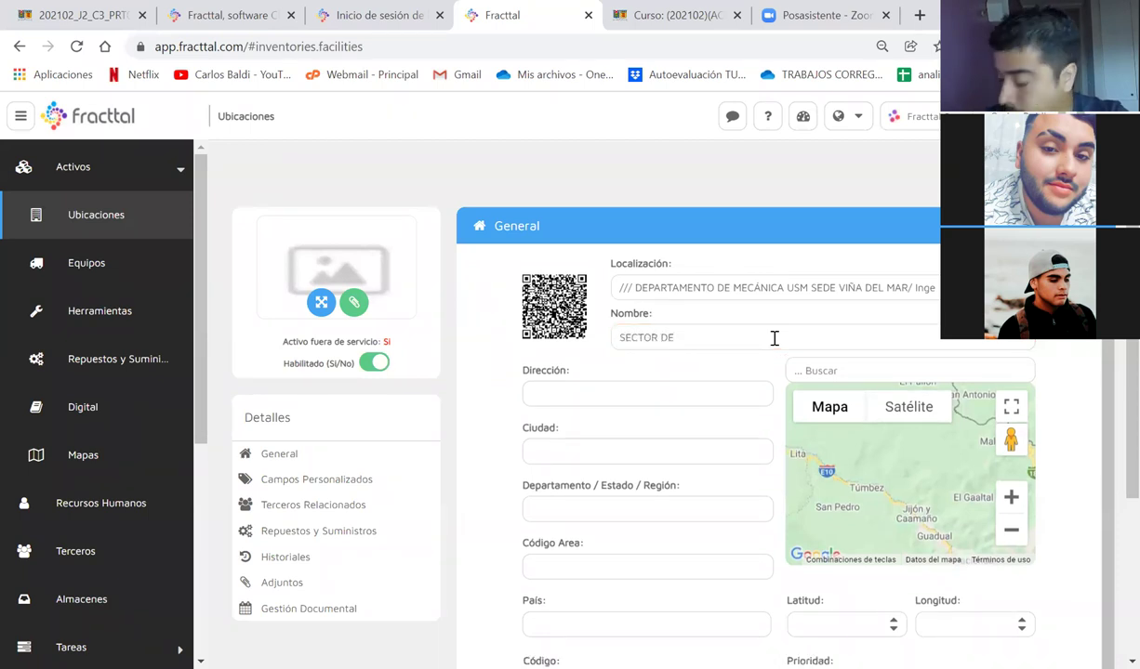
pyautogui.write(' FREZADOR')
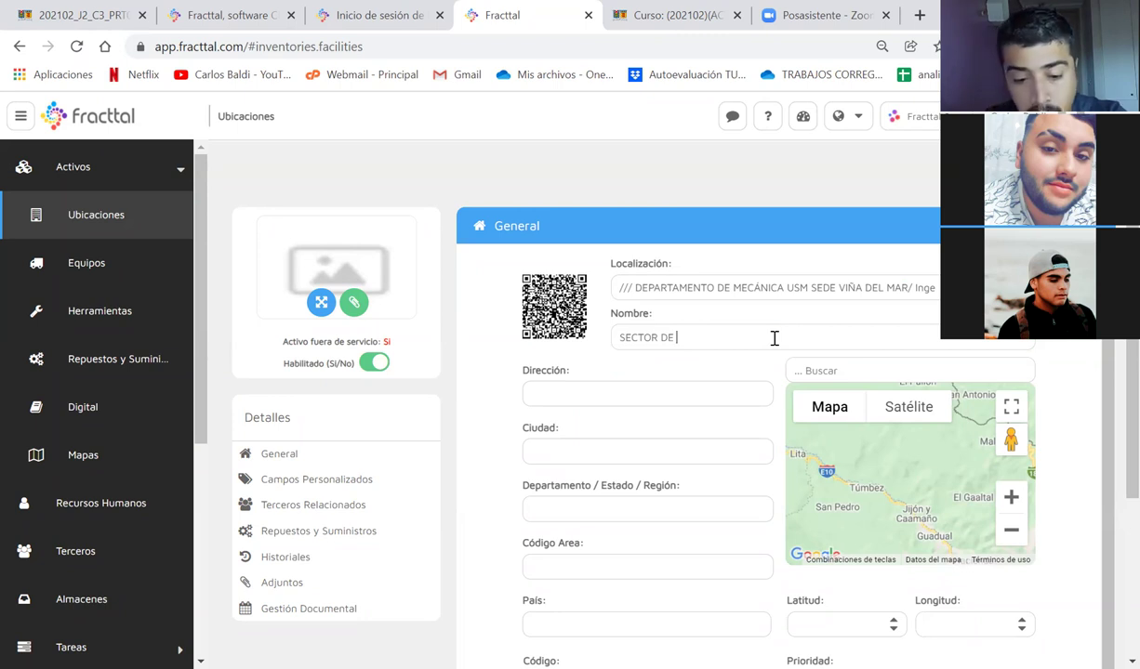
pyautogui.write('AS')
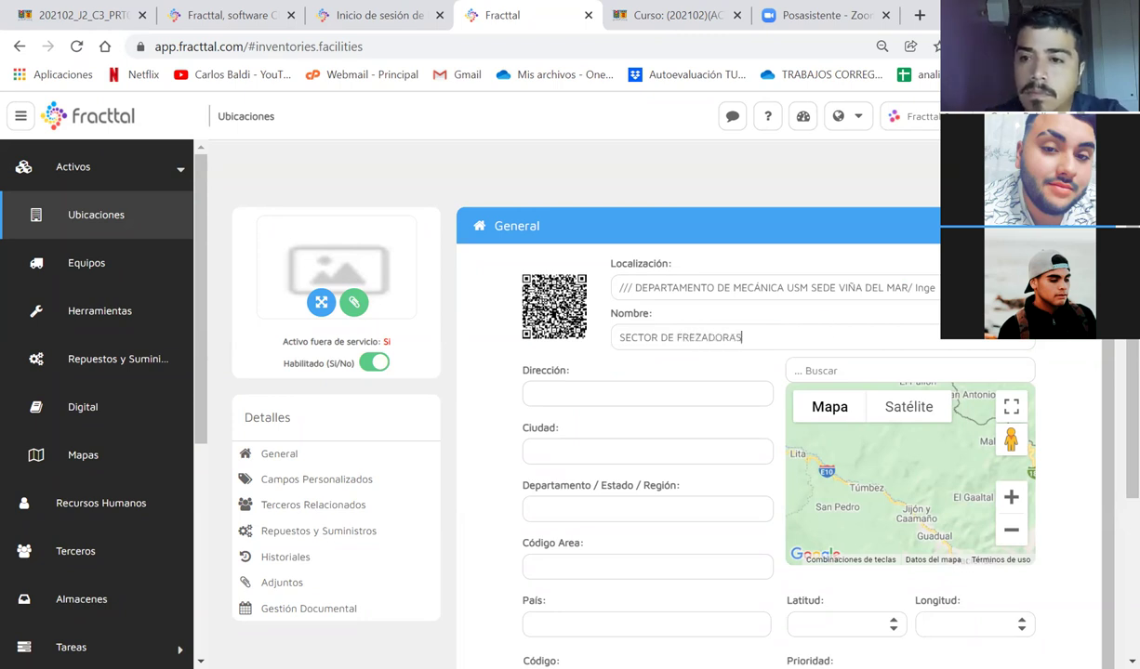
pyautogui.press('Return')
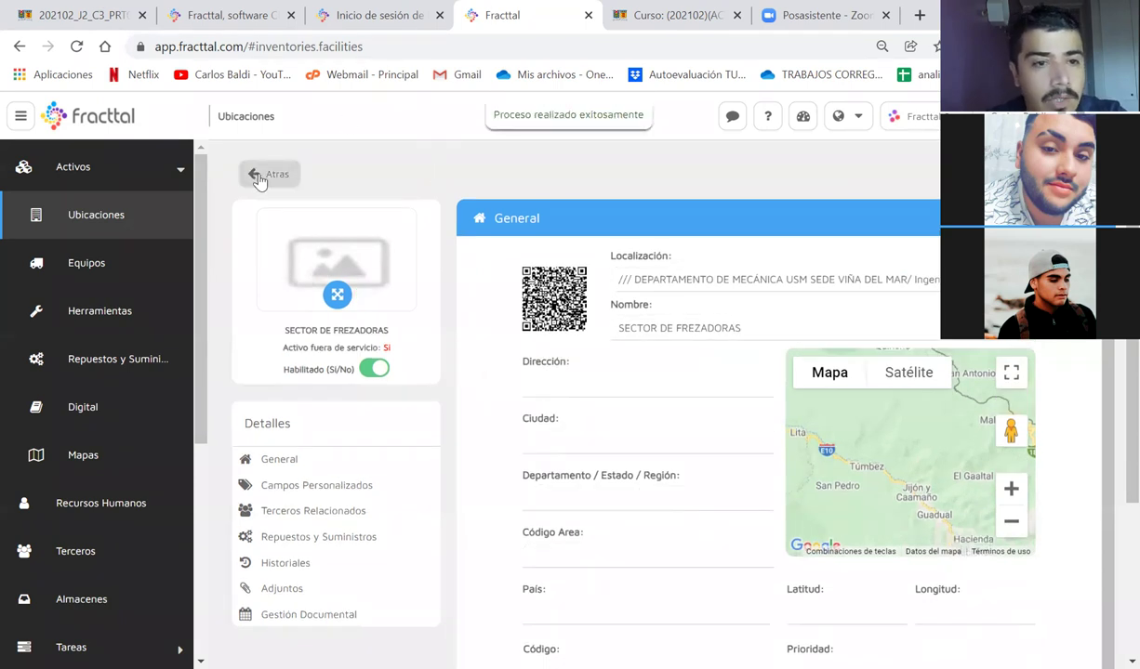
pyautogui.click(257, 178)
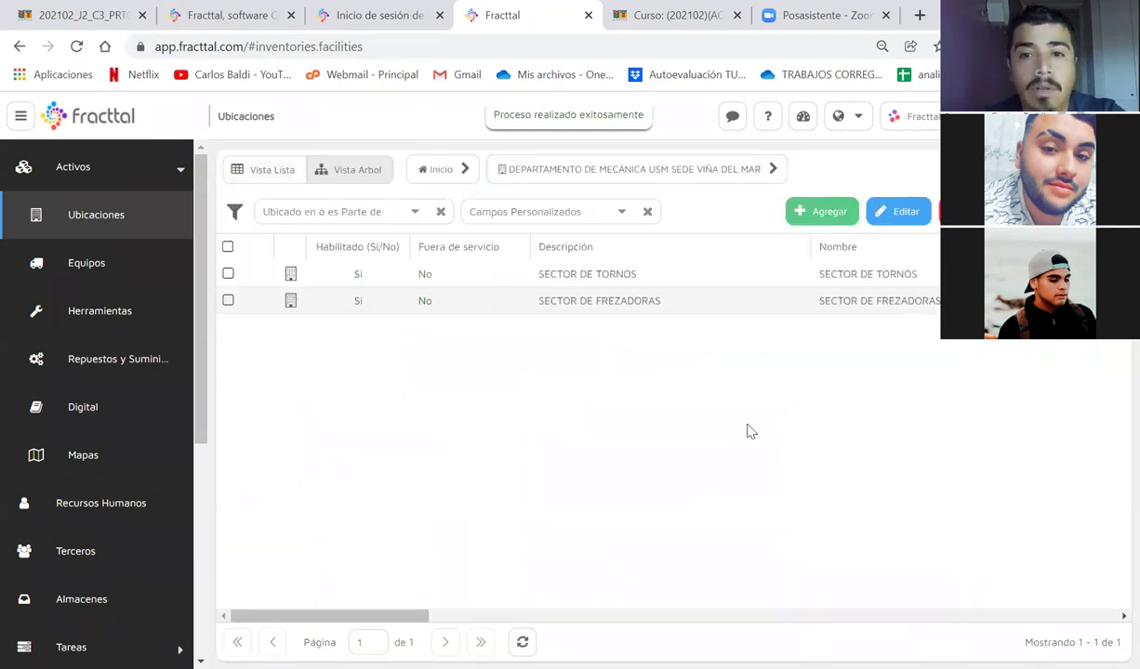
# Step: Go back up the location tree to the sub-locations of GRUPO Y
pyautogui.click(773, 168)
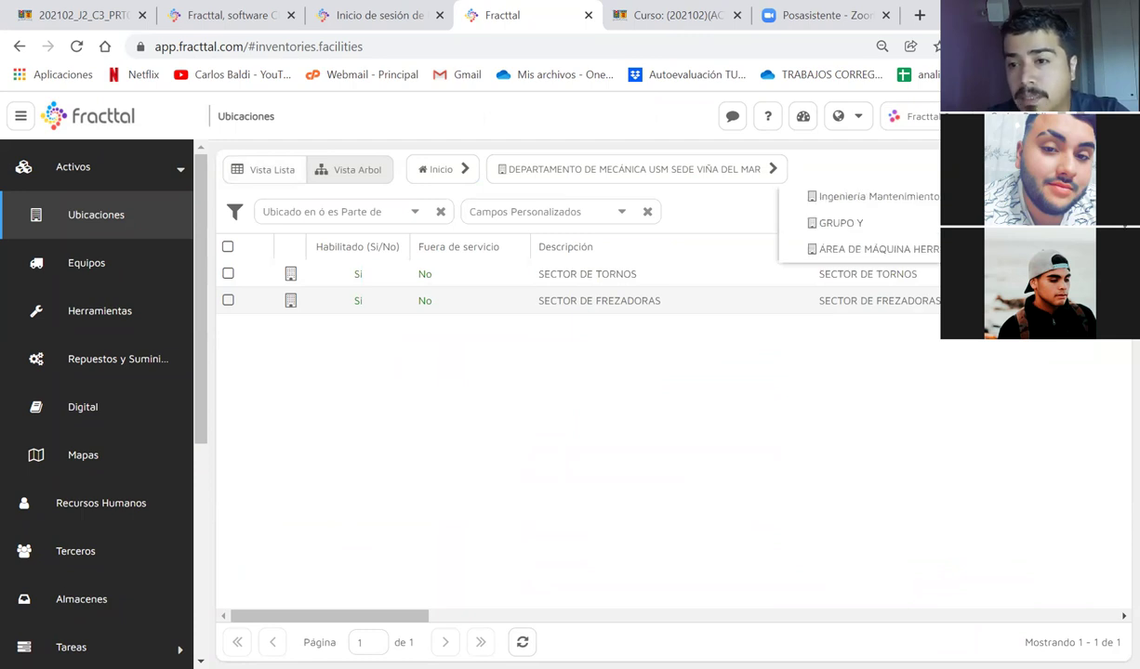
pyautogui.click(839, 221)
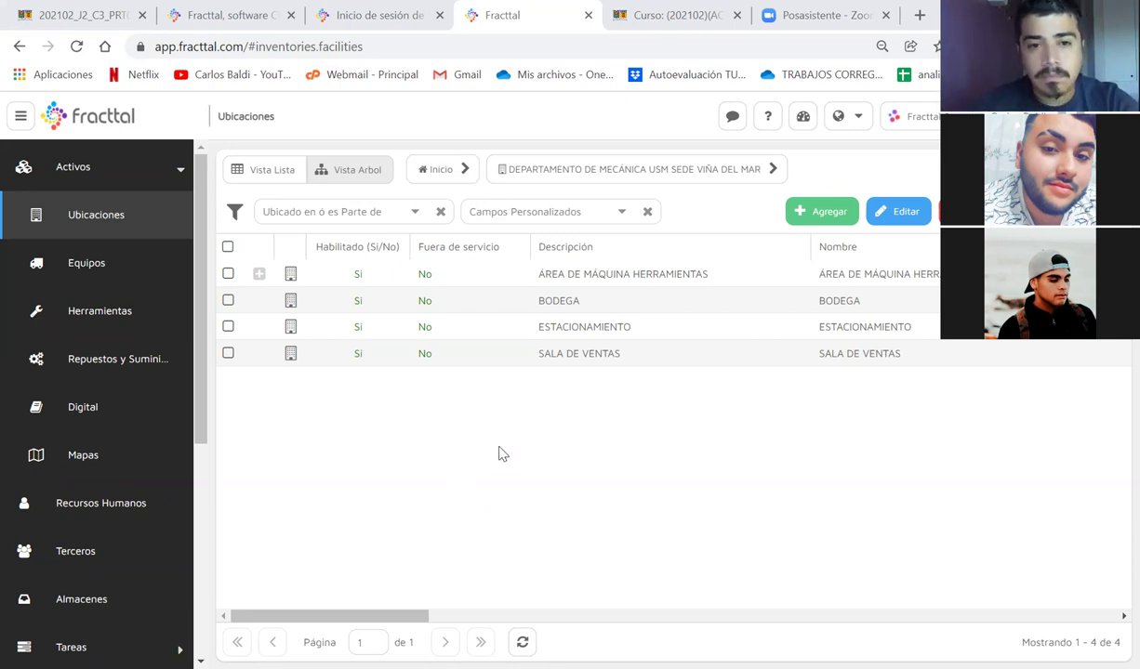
pyautogui.click(685, 342)
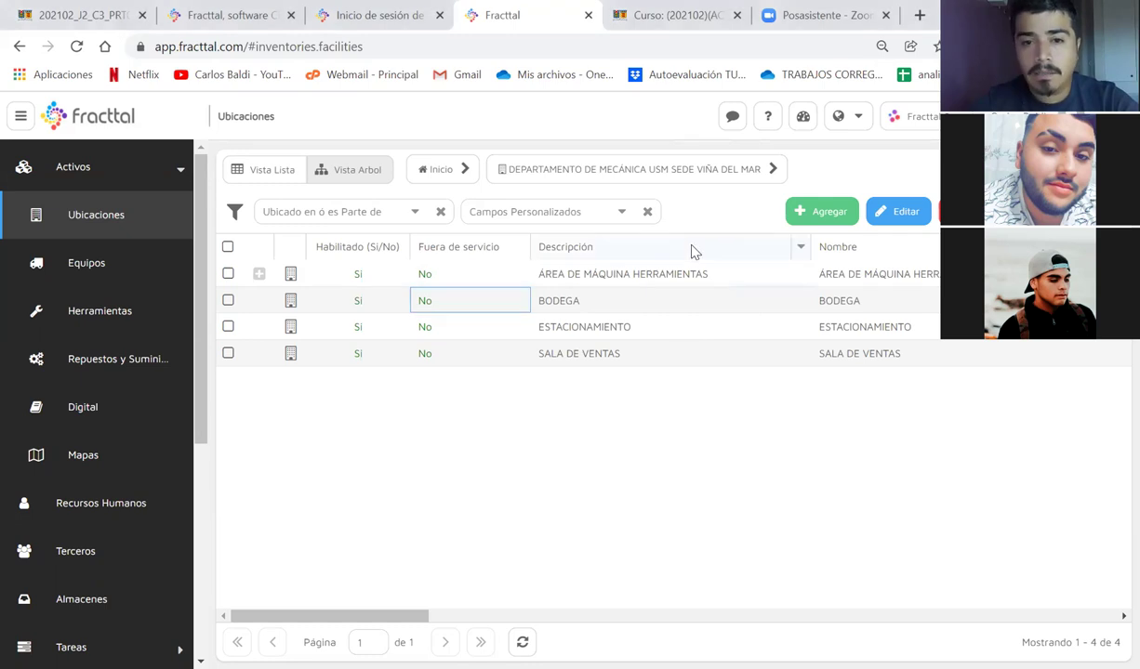
# Step: Open the equipment inventory and look through its first page and the total number of records
pyautogui.click(104, 260)
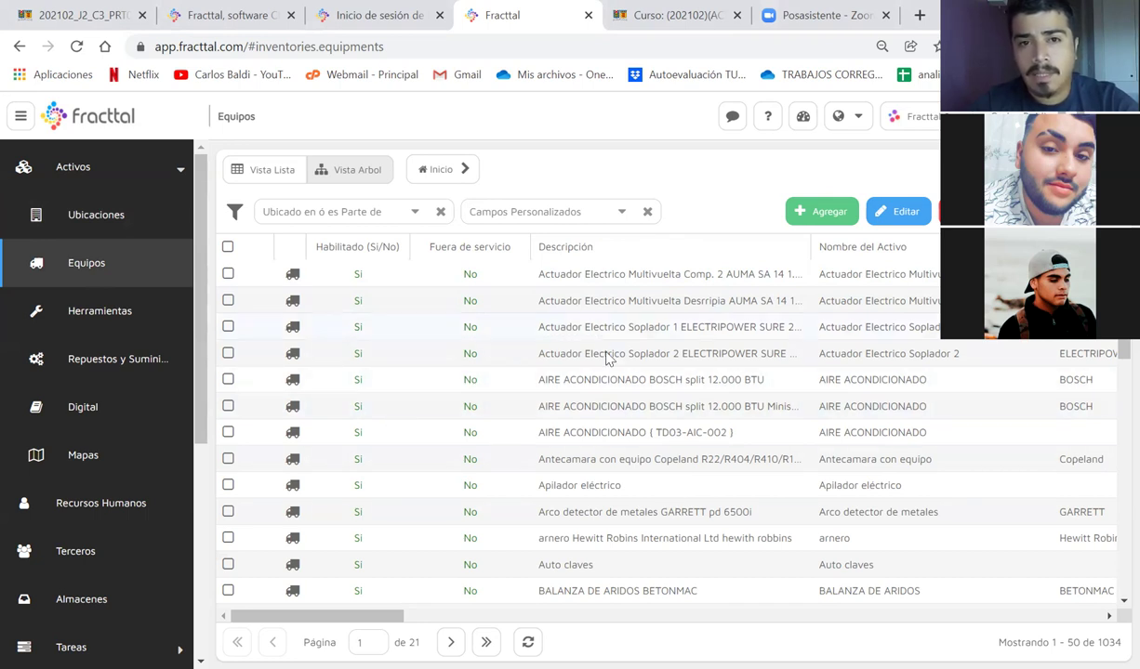
pyautogui.scroll(-10, 605, 356)
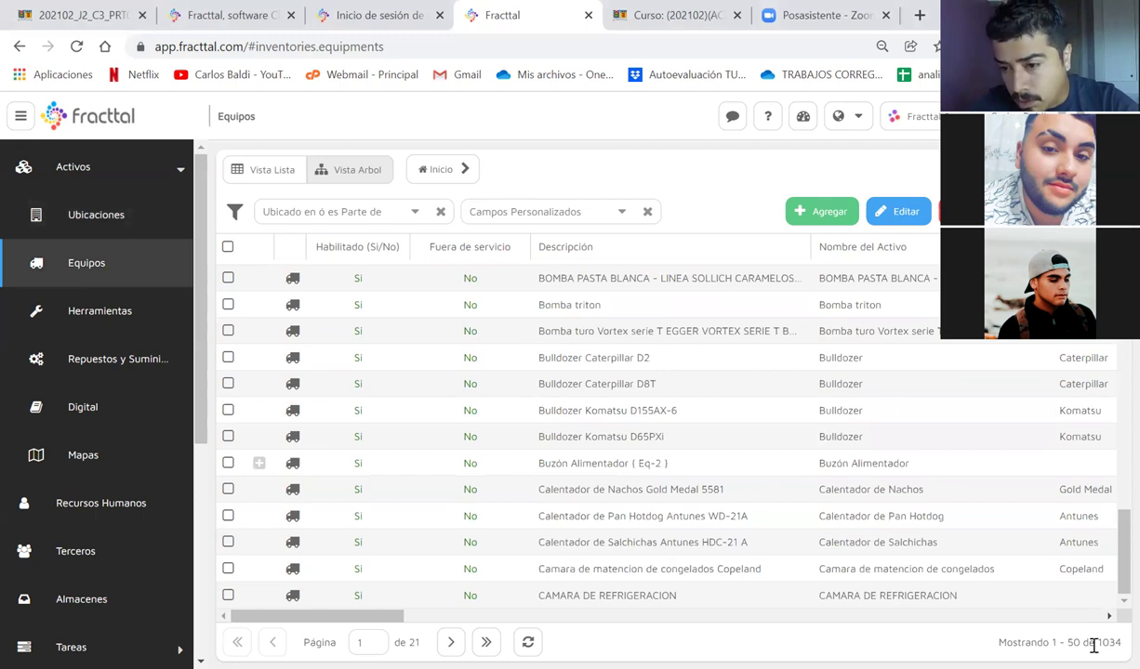
pyautogui.moveTo(1097, 642); pyautogui.dragTo(1121, 642)
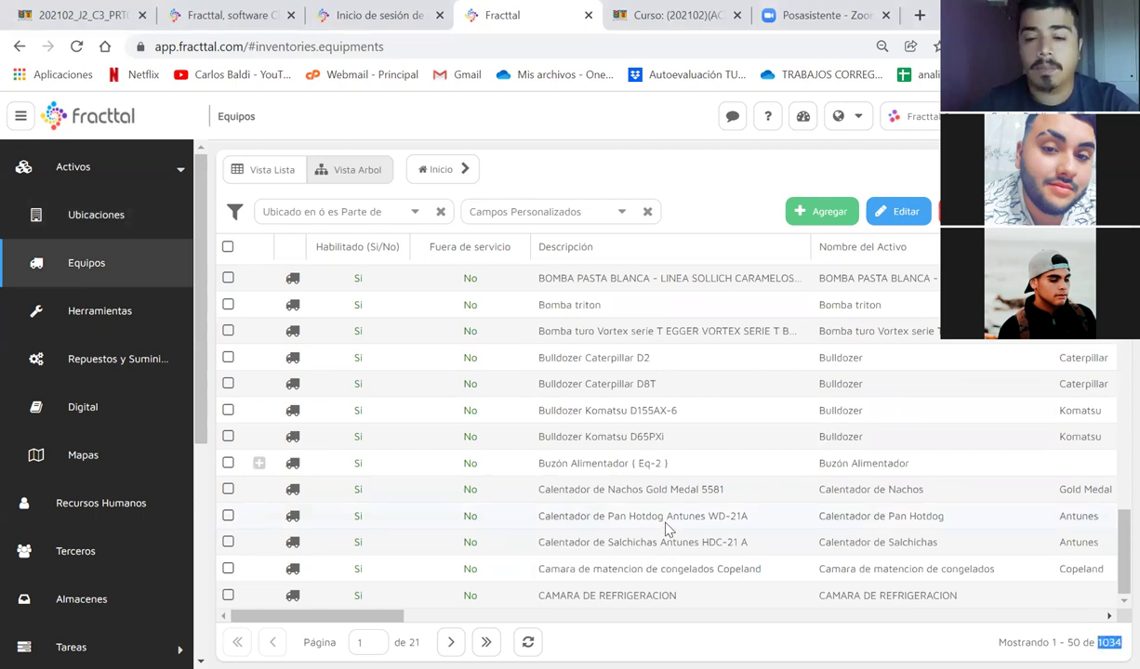
pyautogui.scroll(10, 665, 528)
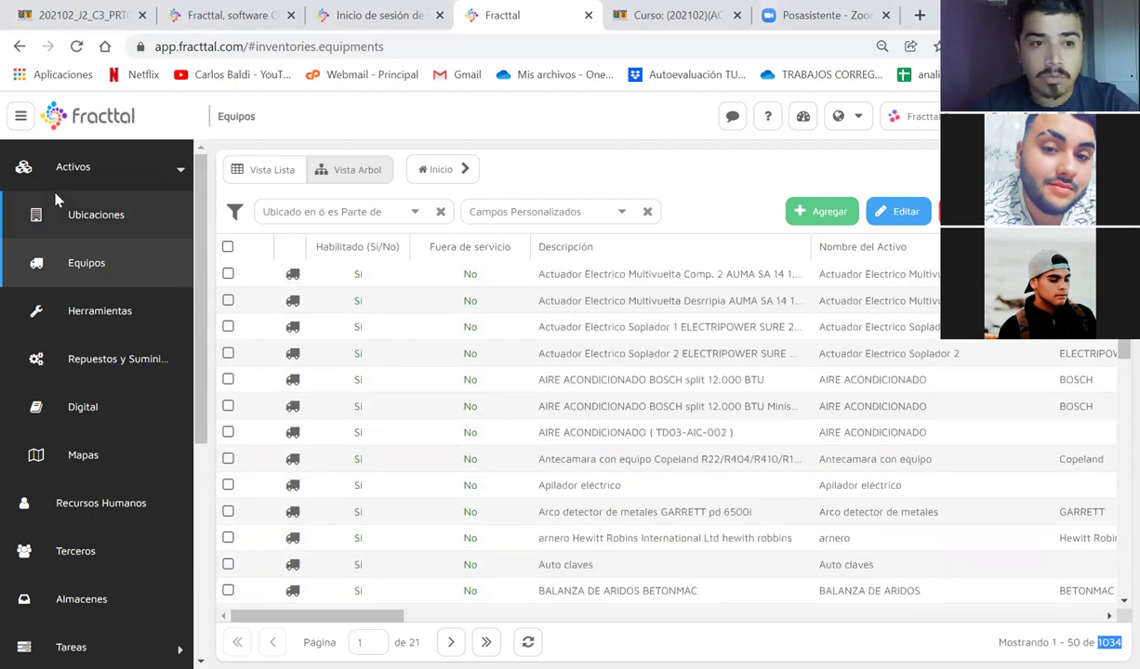
# Step: Switch between the locations list and the equipment inventory to compare the two asset modules
pyautogui.click(94, 216)
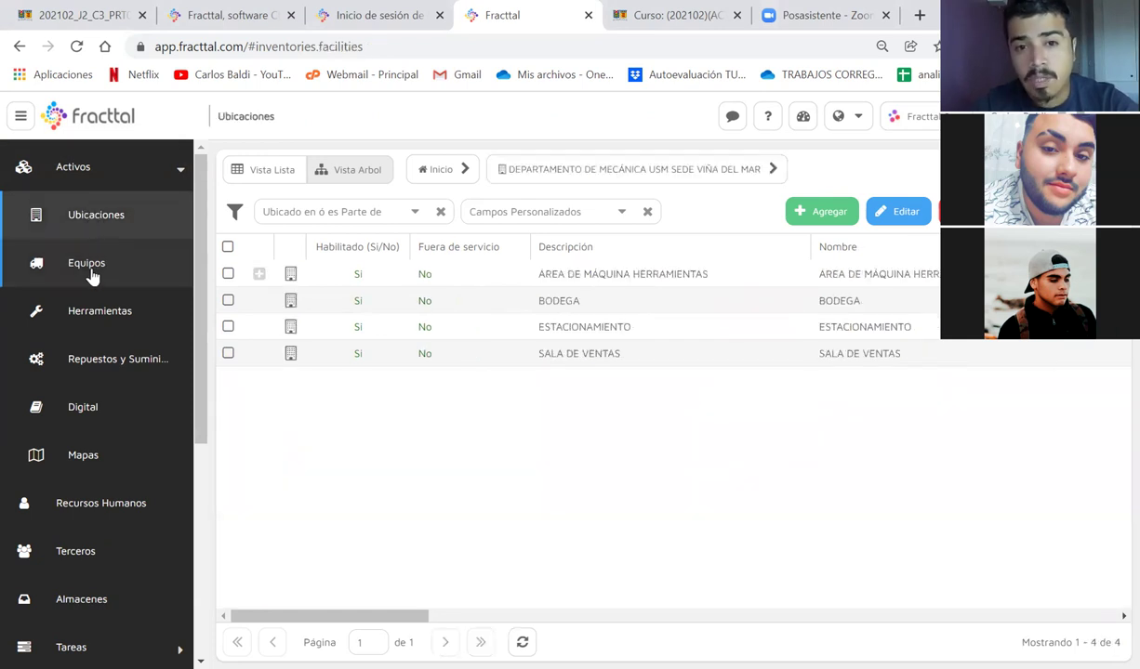
pyautogui.click(92, 270)
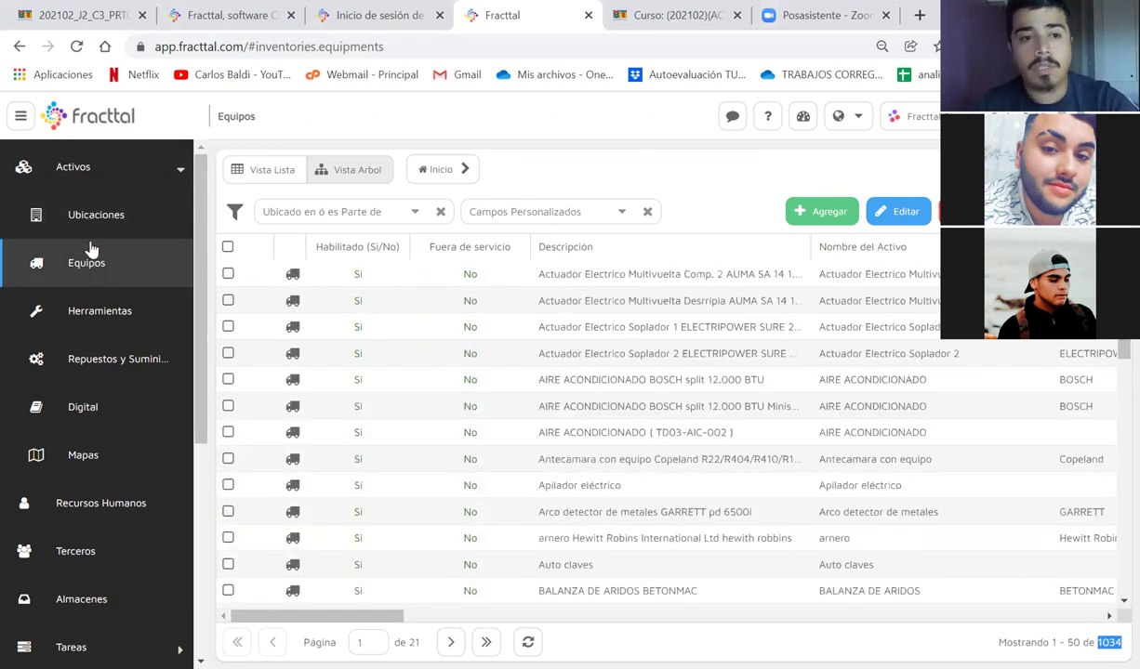
pyautogui.click(85, 226)
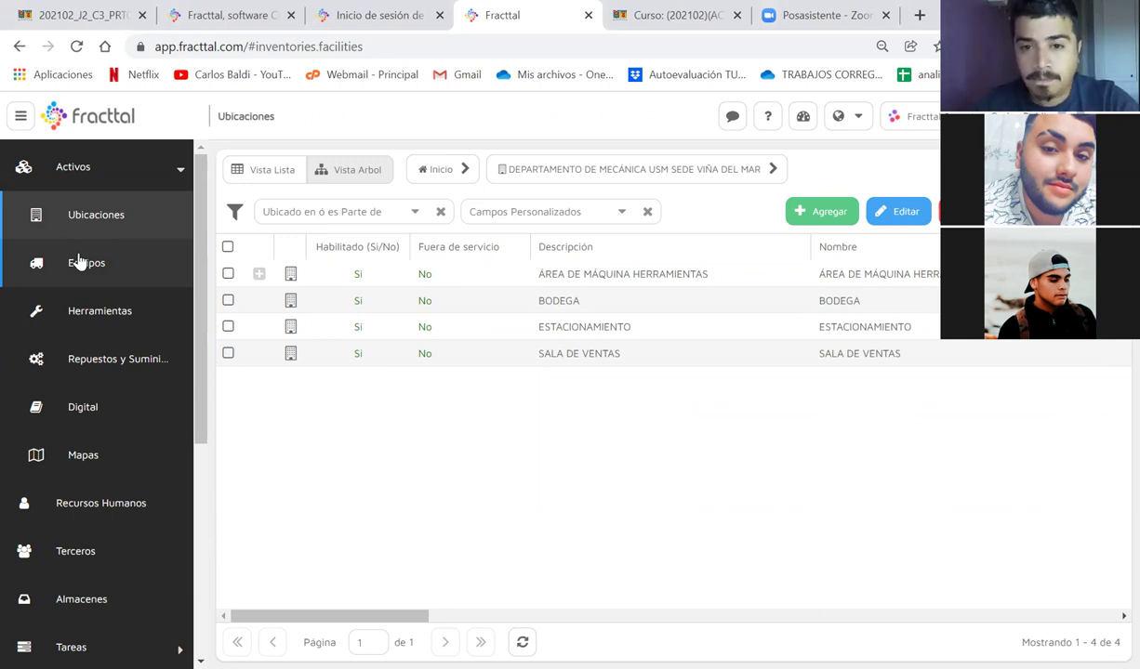
# Step: Start a new record in the equipment inventory and name the asset "AIRE ACONDICIONADO"
pyautogui.click(79, 274)
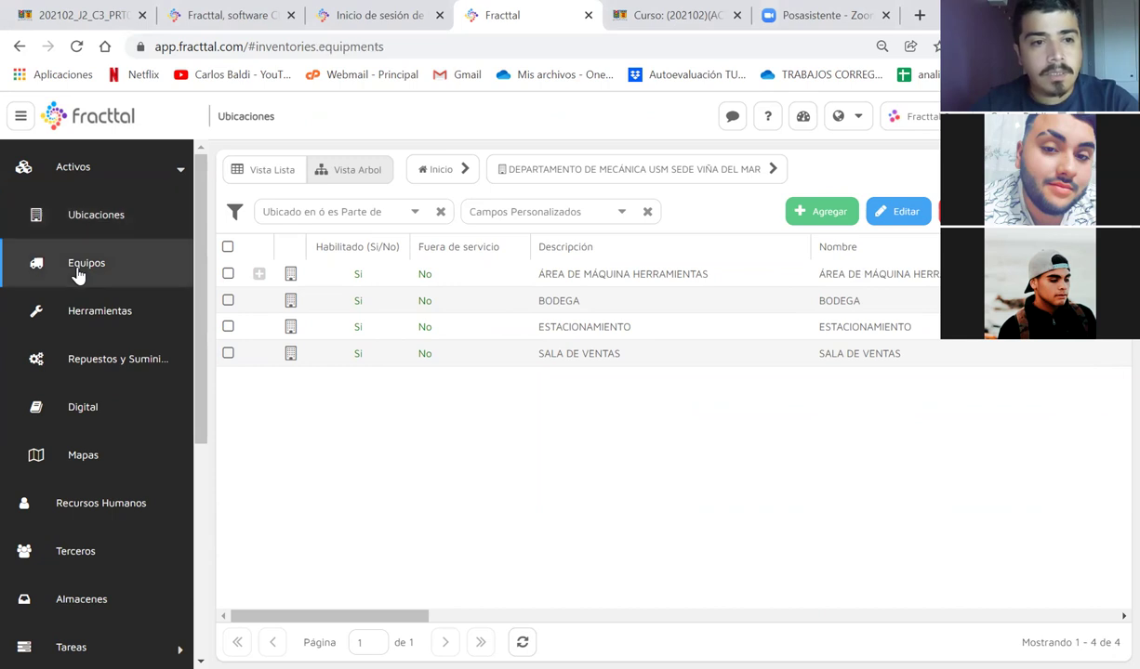
pyautogui.click(815, 217)
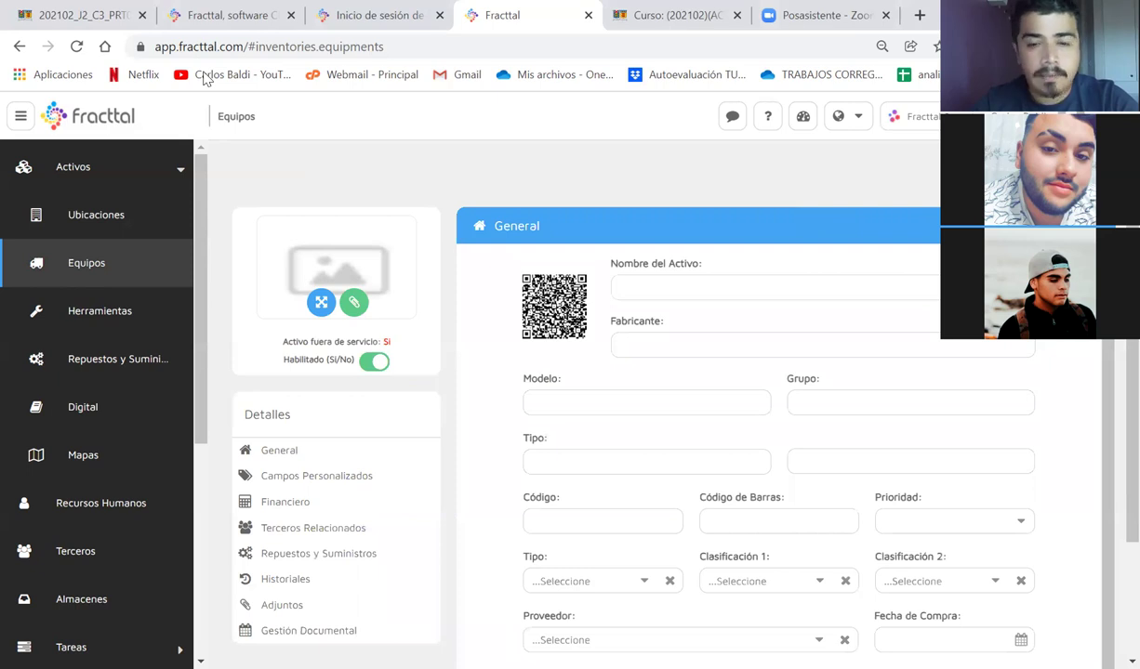
pyautogui.click(663, 296)
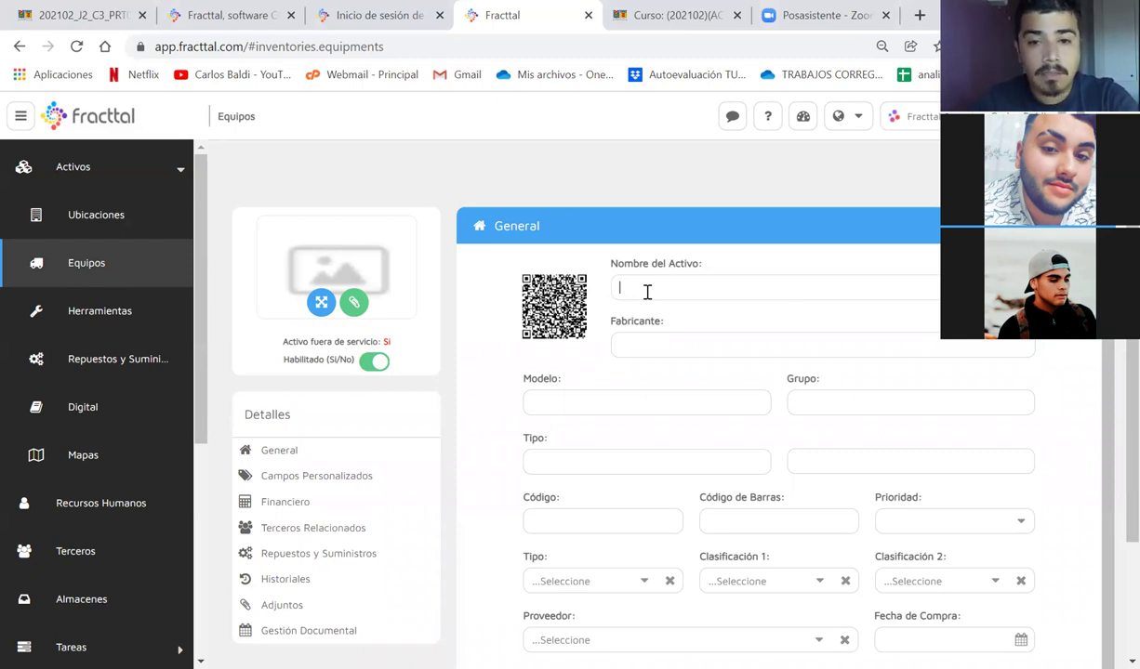
pyautogui.write('VE')
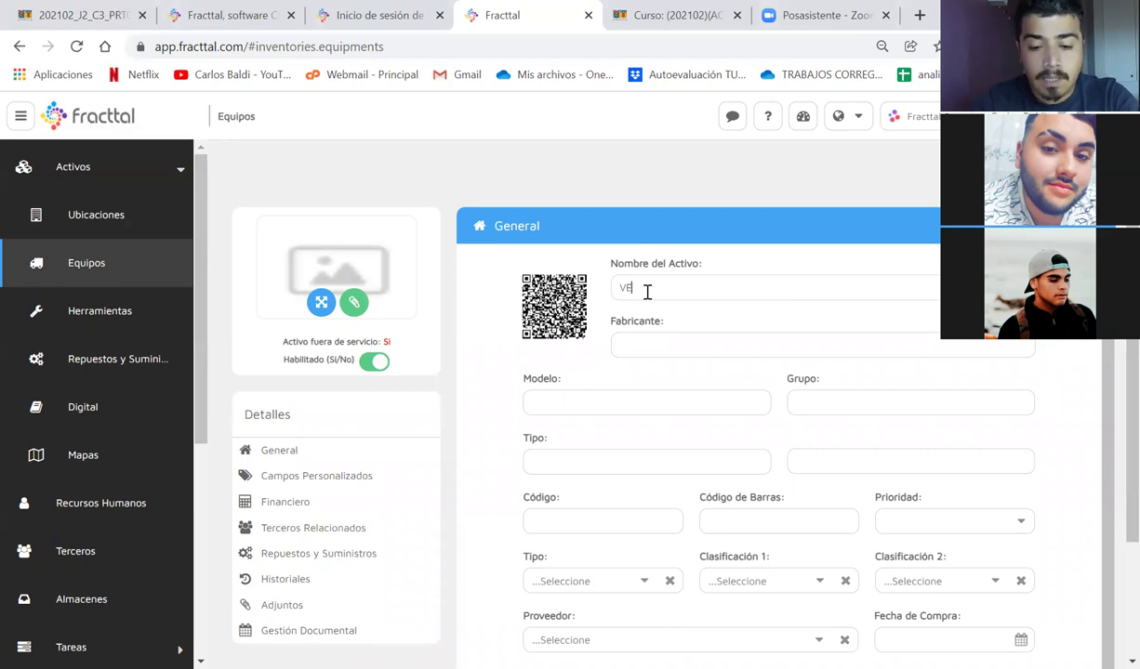
pyautogui.write('NTILADOR')
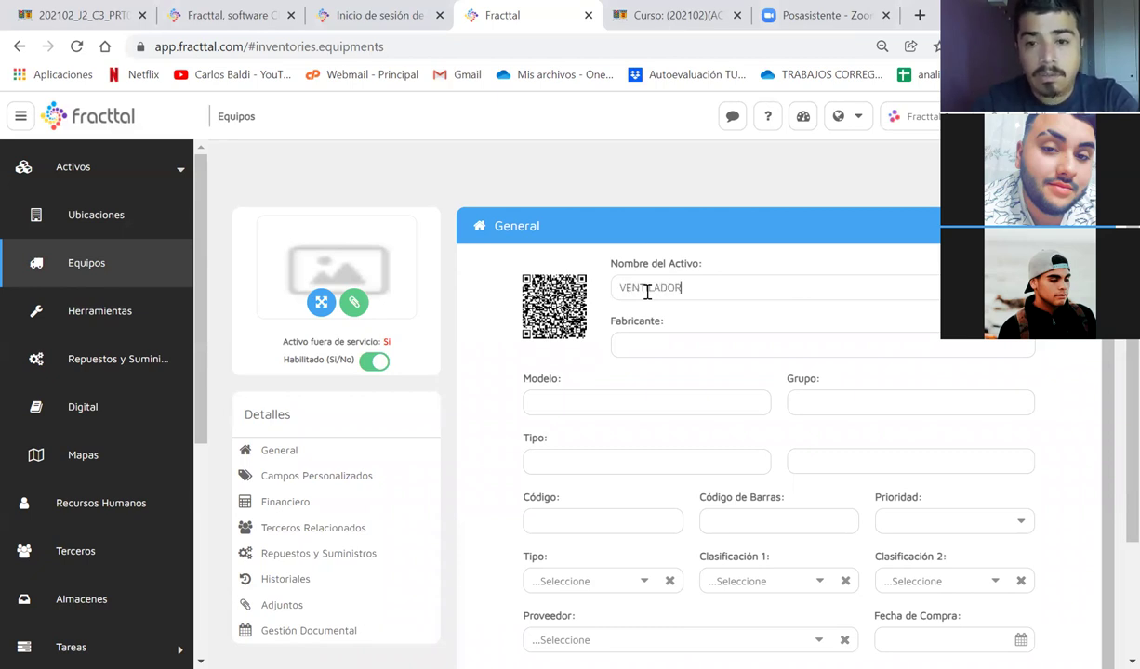
pyautogui.moveTo(701, 285); pyautogui.dragTo(586, 287)
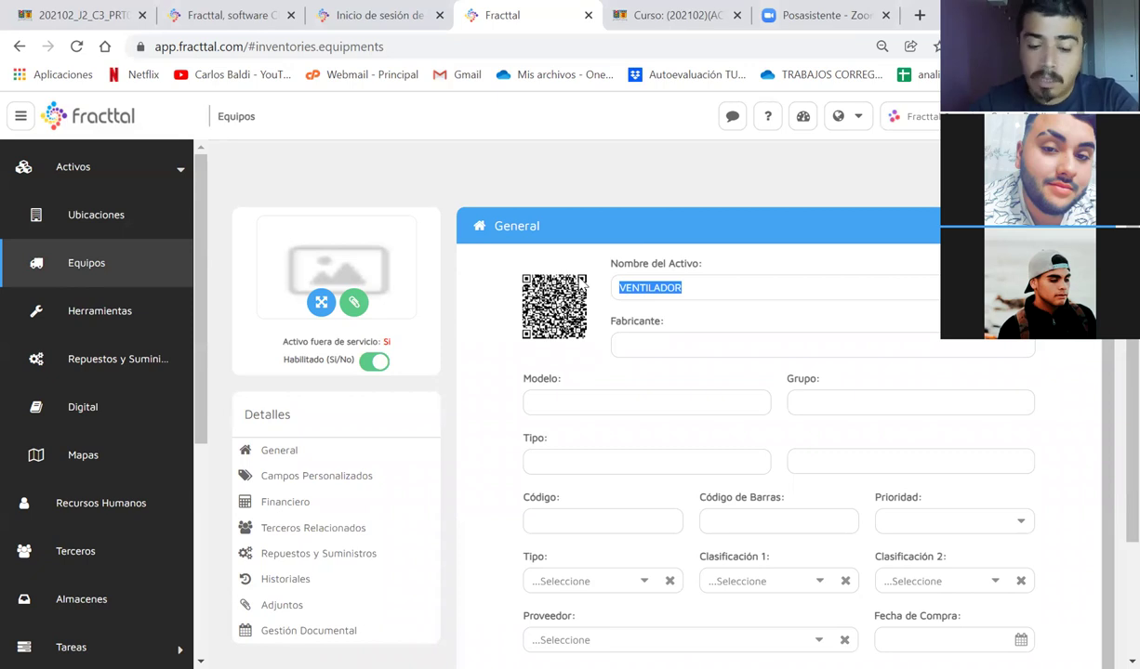
pyautogui.write('AIRE AC')
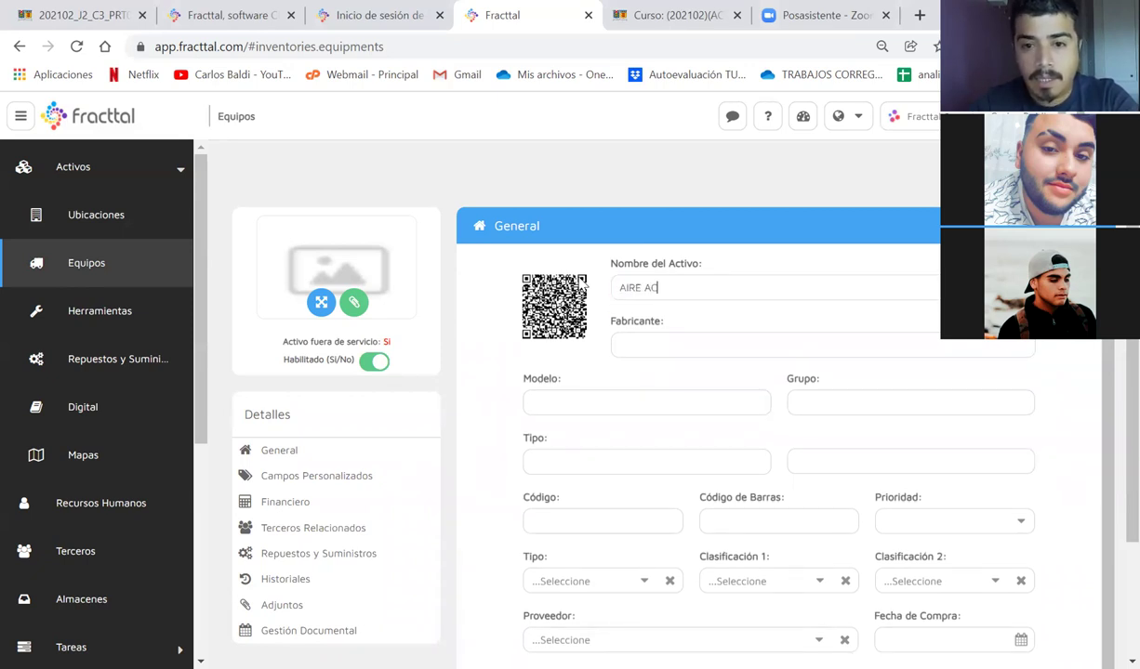
pyautogui.write('ONDICIONADO')
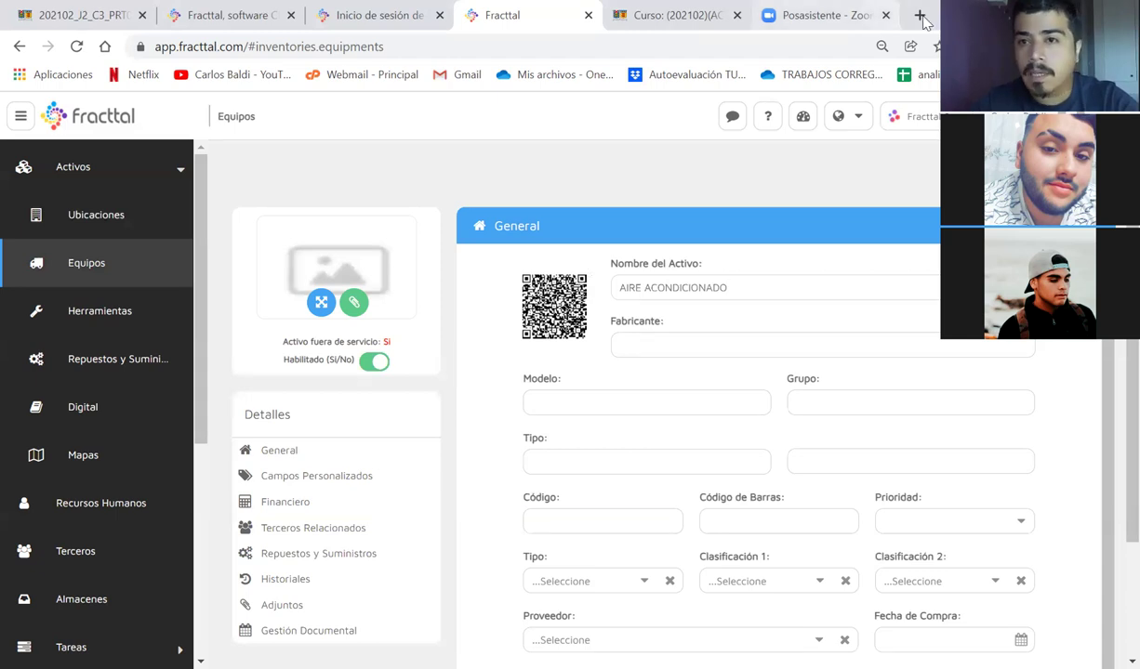
# Step: Search the web for "AIRE ACONDICIONADO" in a new browser tab and look over the product offers
pyautogui.hotkey('ctrl', 't')
pyautogui.write('AI')
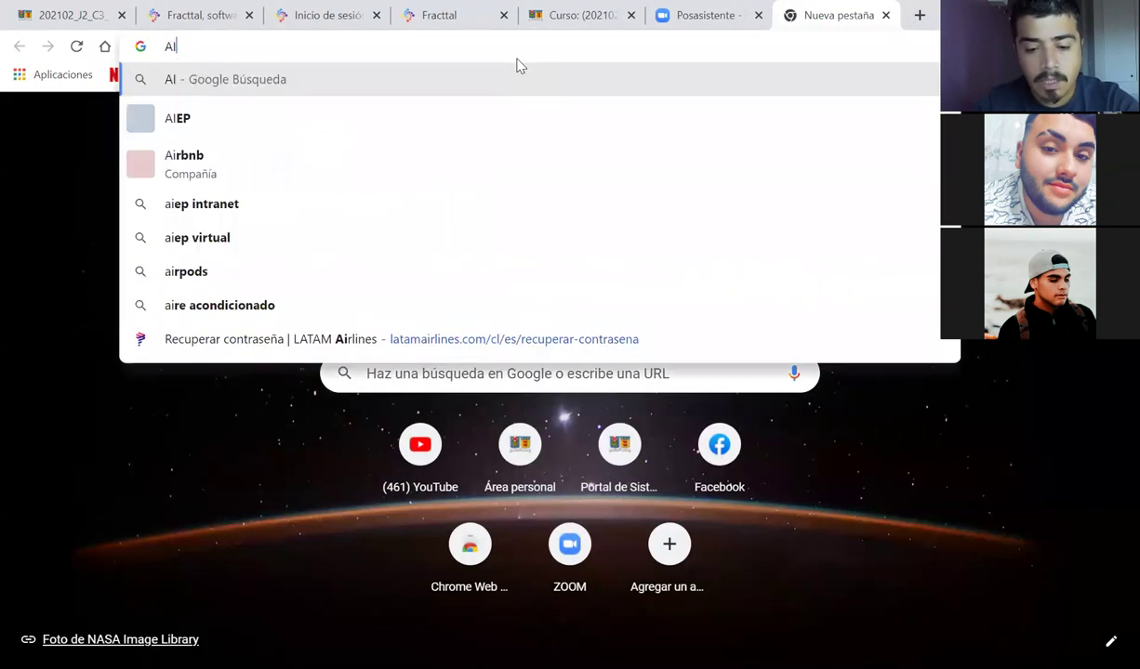
pyautogui.write('RE ACONDICIONADO')
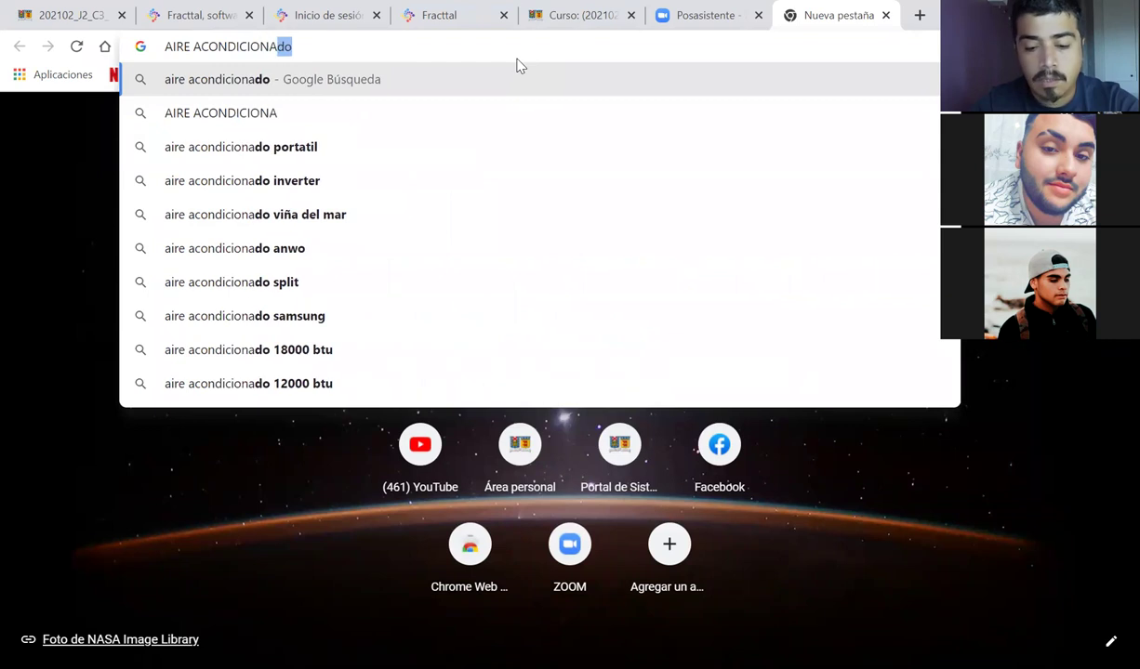
pyautogui.press('Return')
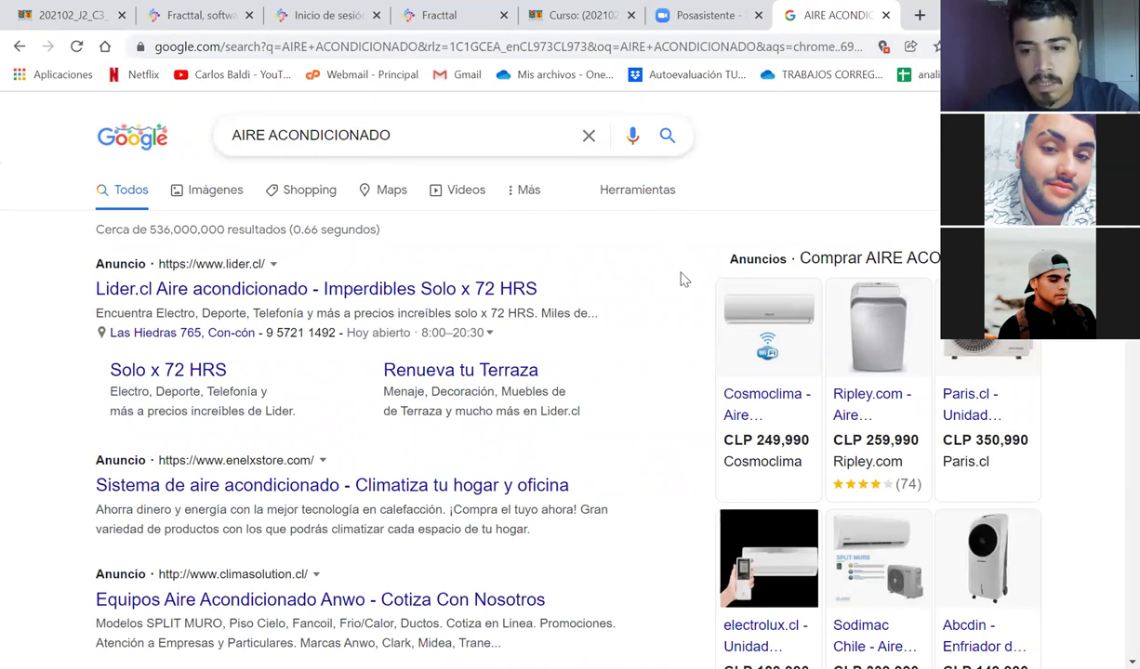
pyautogui.scroll(-1, 545, 372)
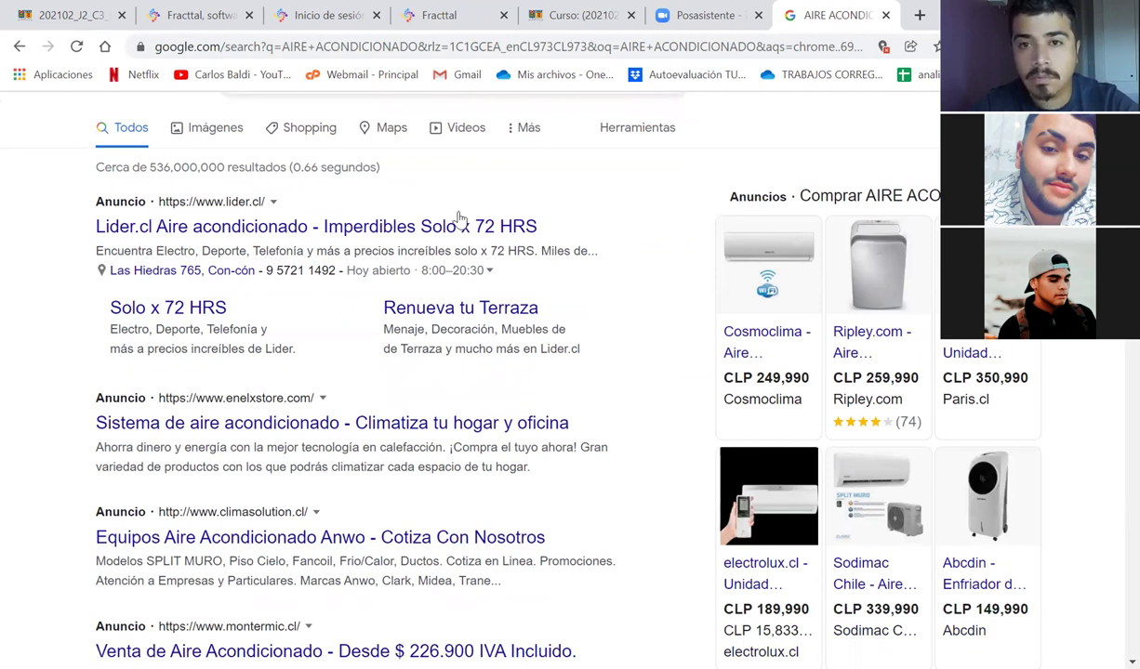
# Step: Switch back to the new equipment record in Fracttal and set the manufacturer to "ELECTROLUX"
pyautogui.hotkey('ctrl', 'shift', 'Tab')
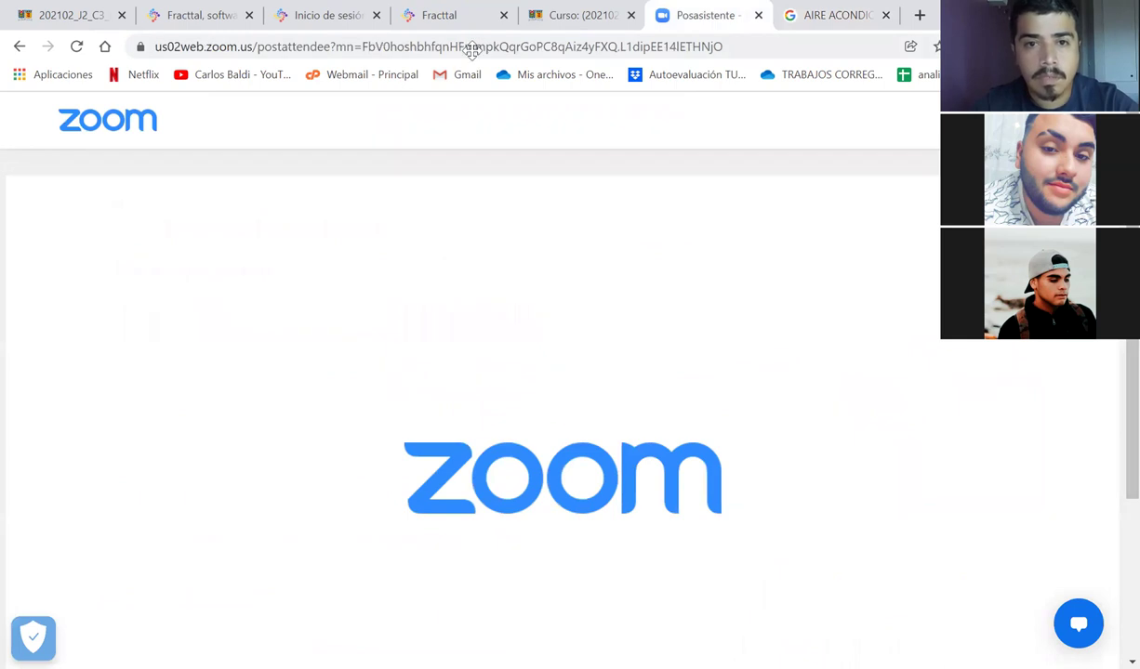
pyautogui.click(415, 14)
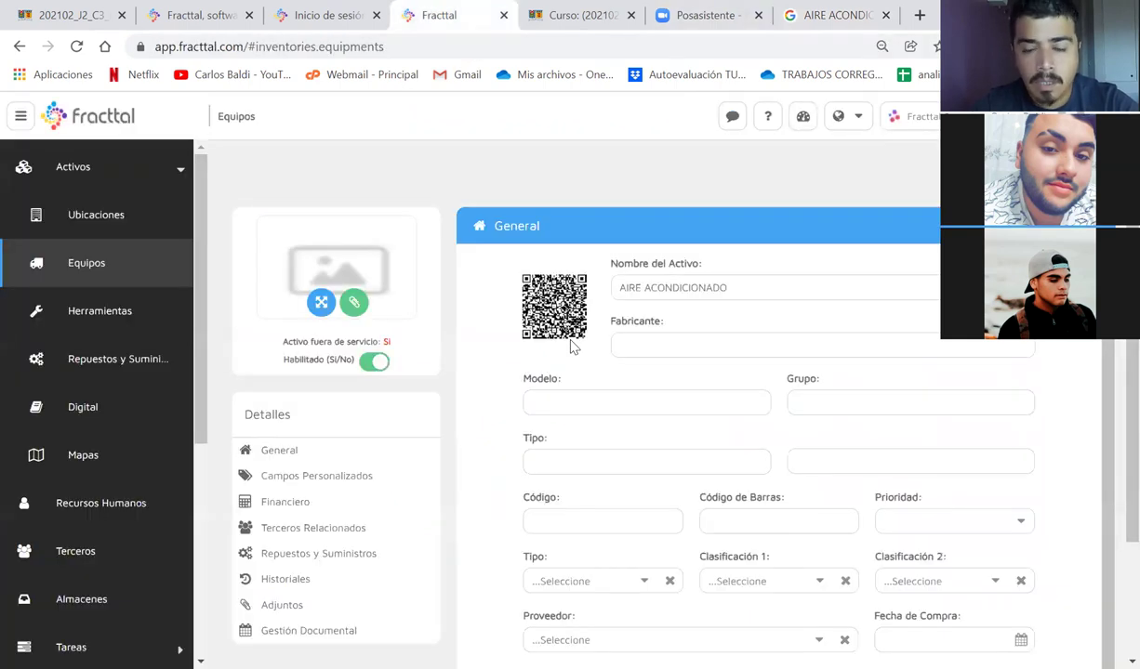
pyautogui.write('ELE')
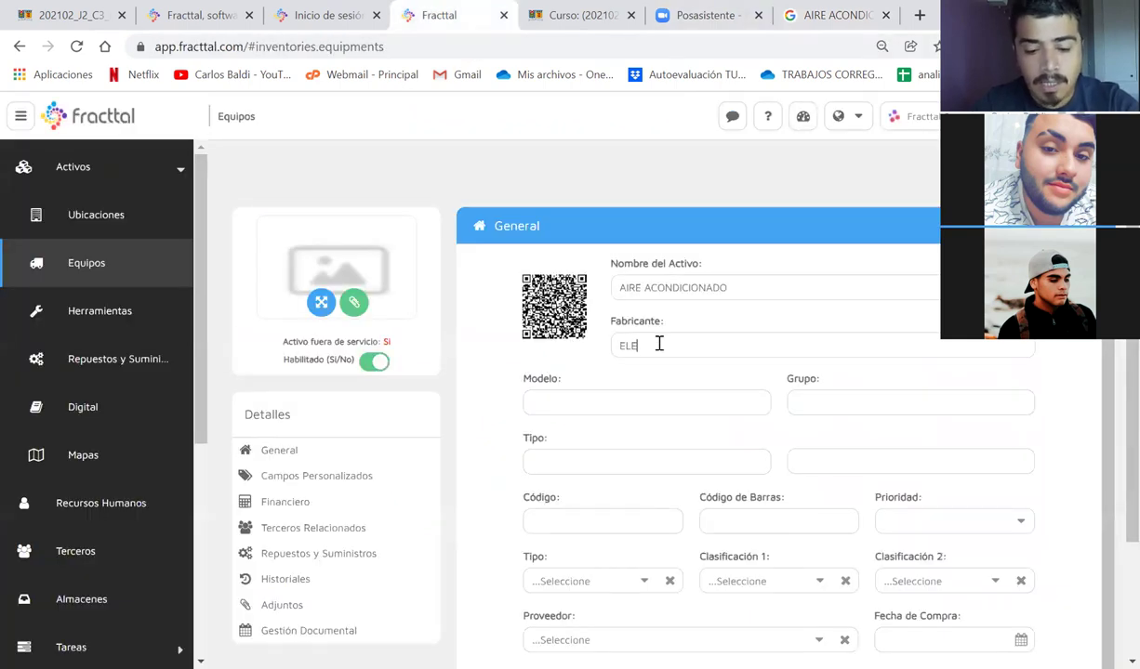
pyautogui.write('CTROLUX')
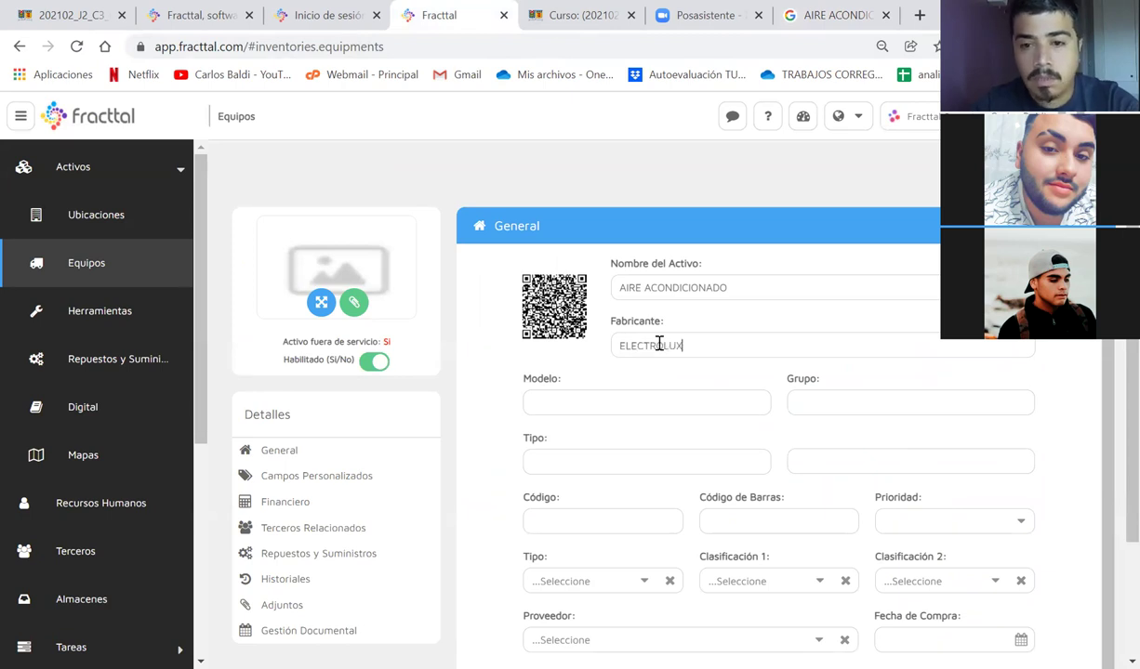
# Step: Open the electrolux.cl offer from the web results and enter its model, "EASE12B5RSBQW", in the Fracttal equipment record
pyautogui.click(832, 15)
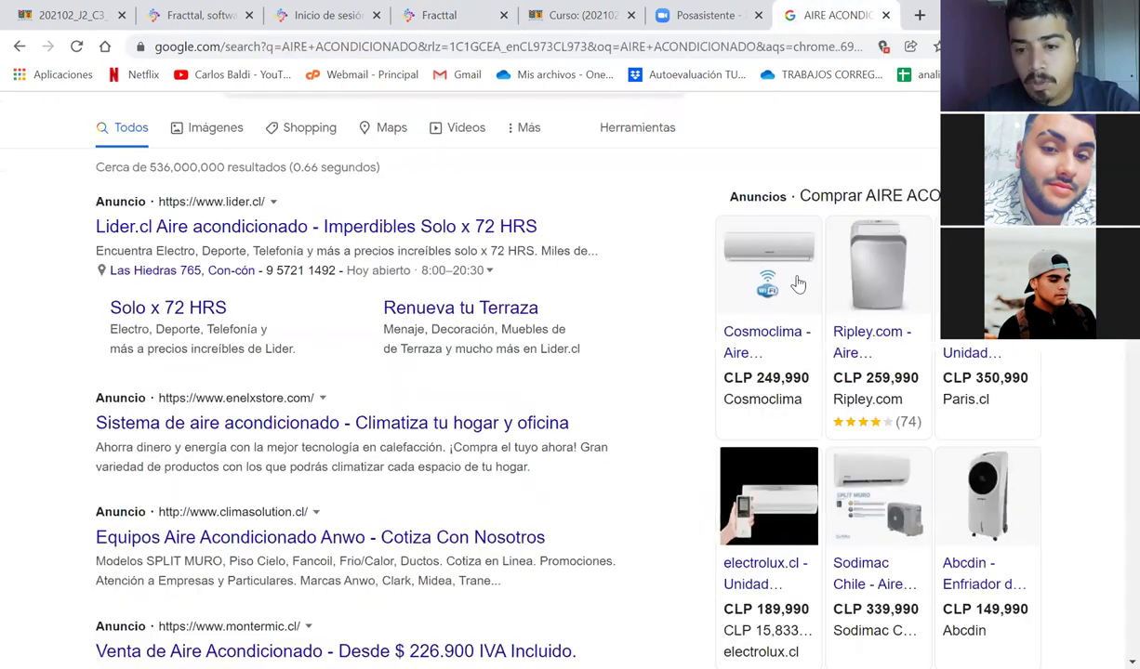
pyautogui.click(730, 574)
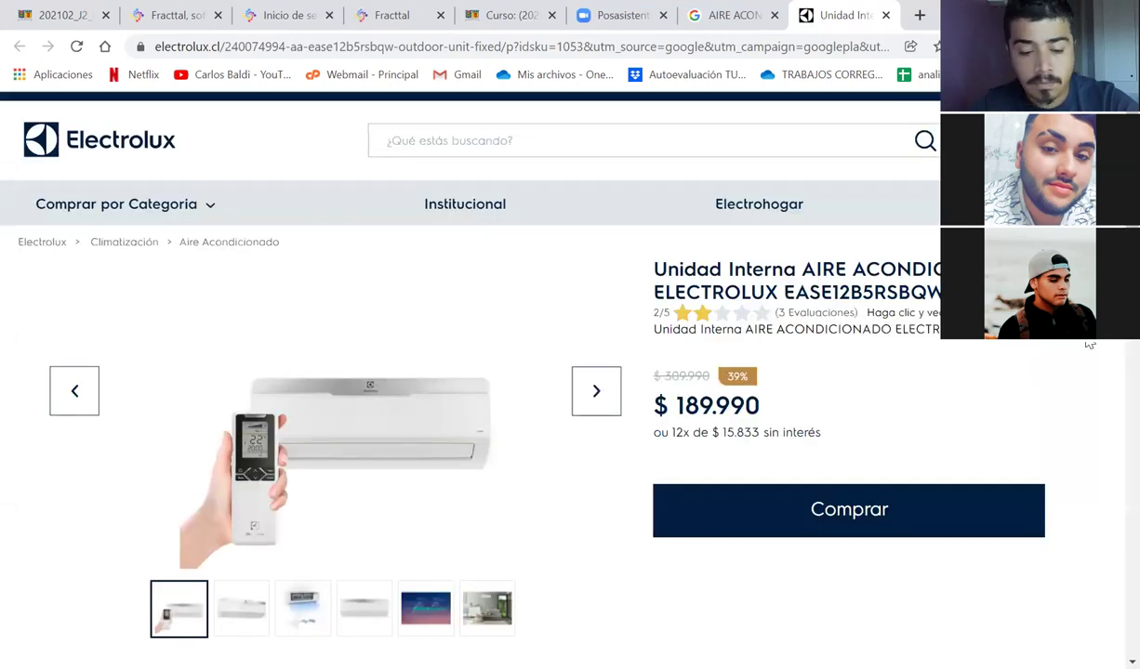
pyautogui.click(392, 14)
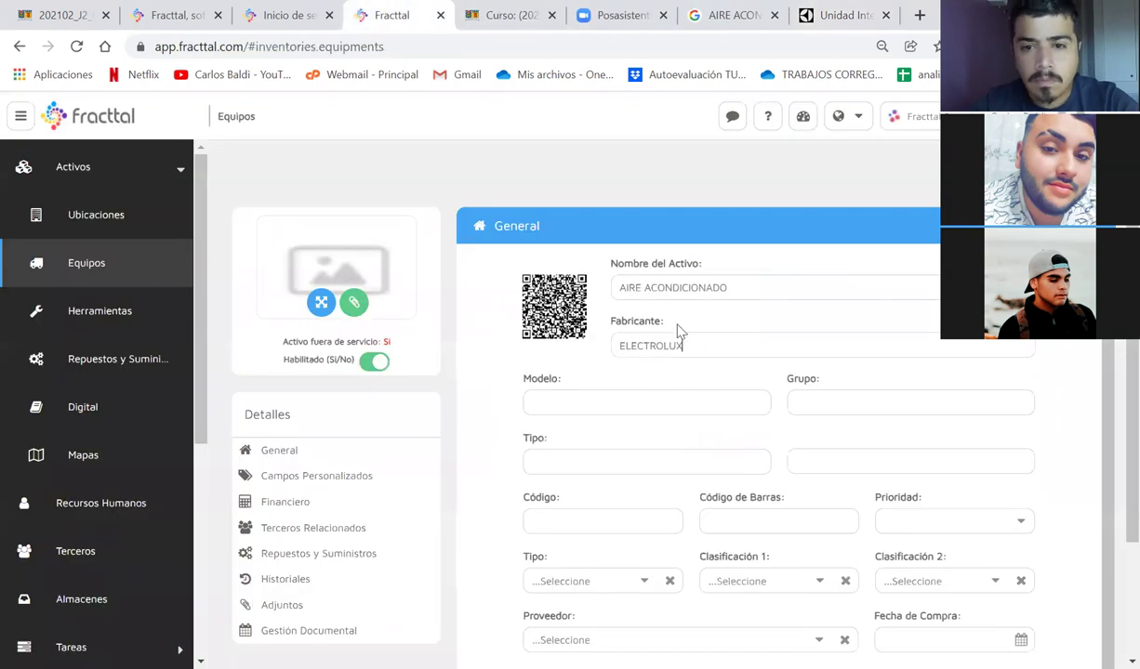
pyautogui.click(617, 400)
pyautogui.write('EASE12B5RSBQW')
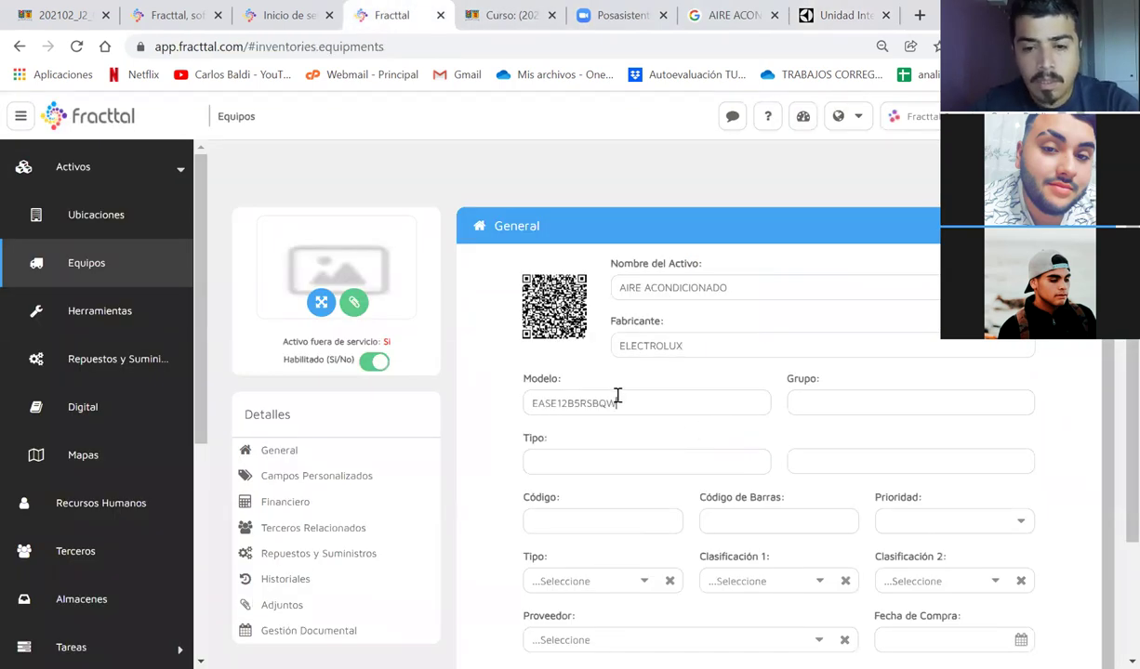
# Step: Set the equipment's group to "A/C"
pyautogui.scroll(-1, 618, 397)
pyautogui.click(820, 357)
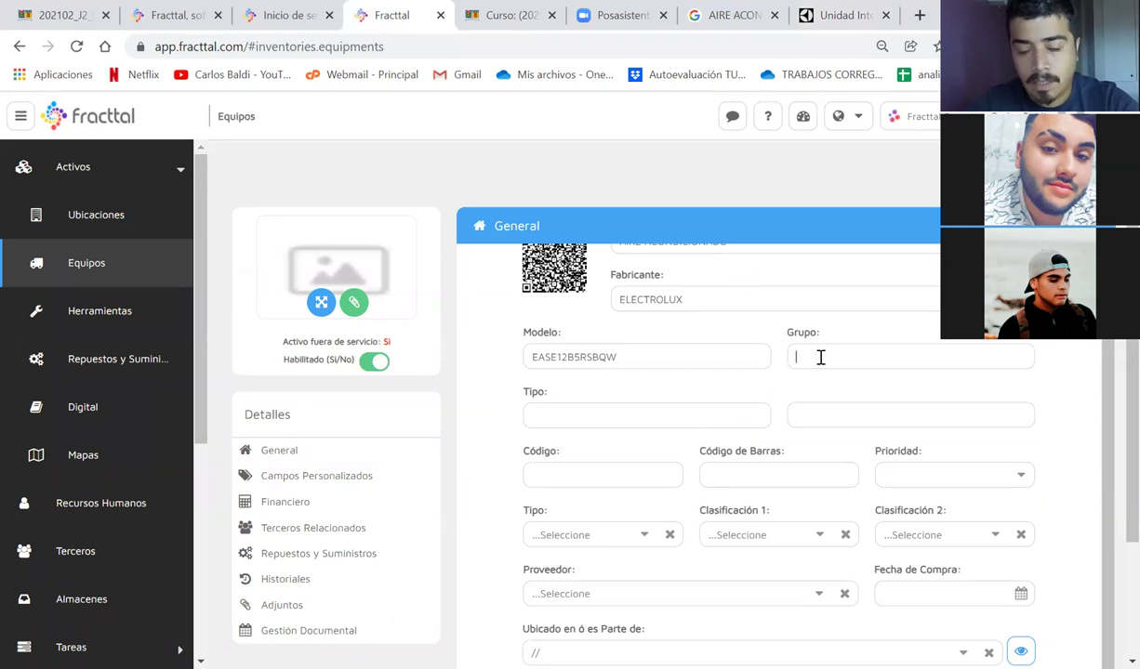
pyautogui.write('A)/C')
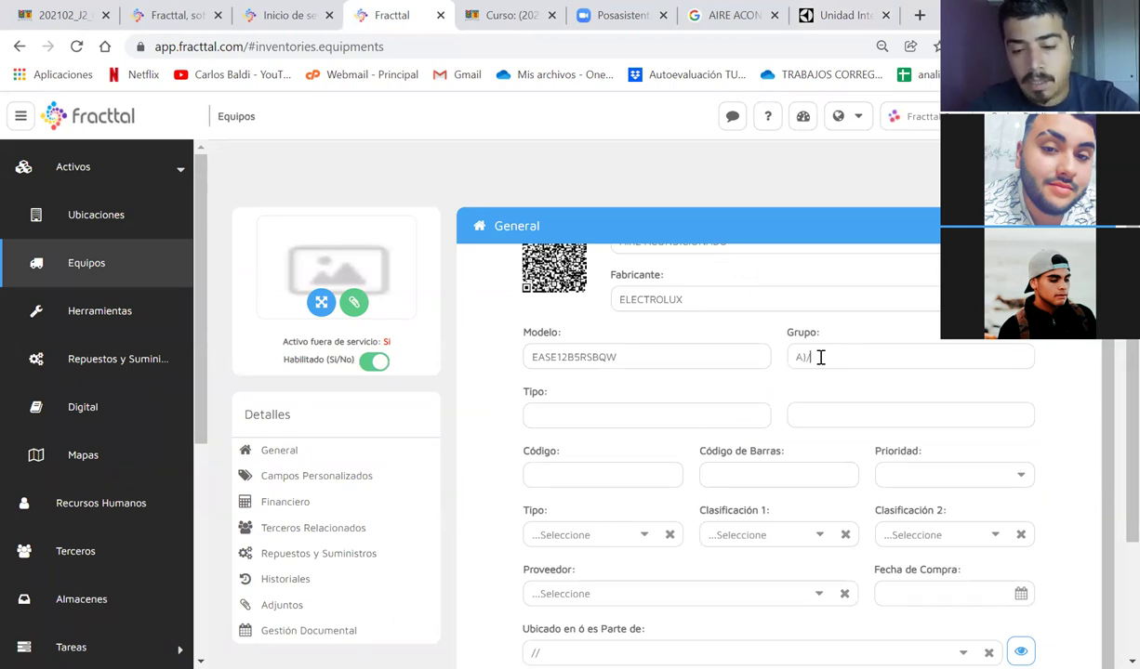
pyautogui.press('Left')
pyautogui.press('Left')
pyautogui.press('BackSpace')
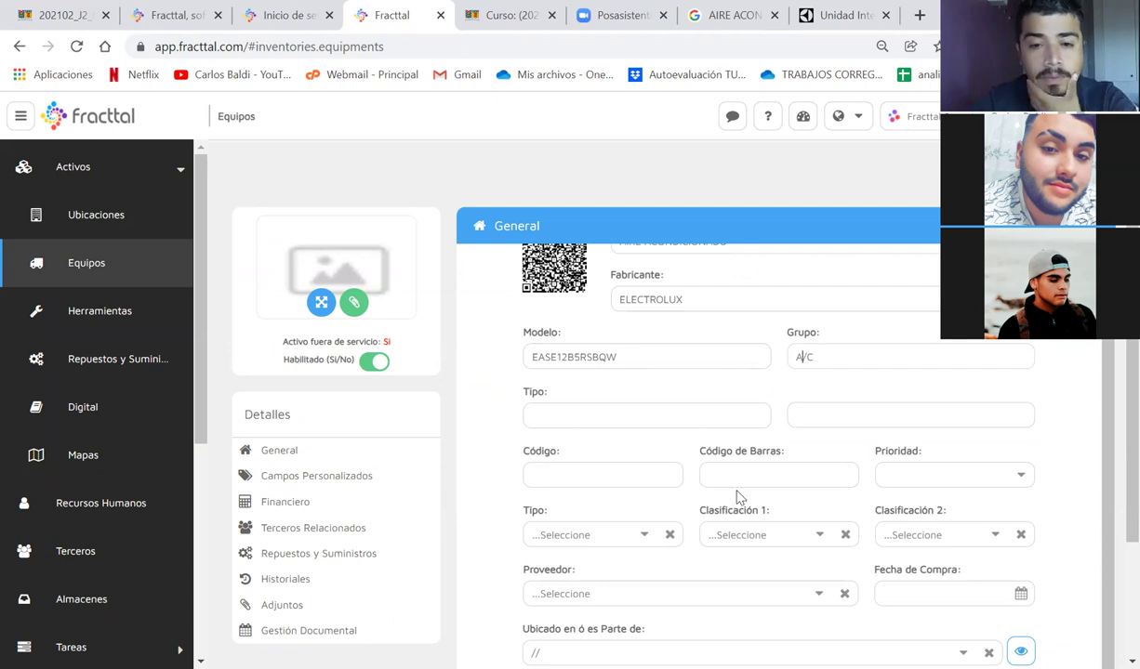
pyautogui.scroll(-1, 669, 447)
pyautogui.click(560, 436)
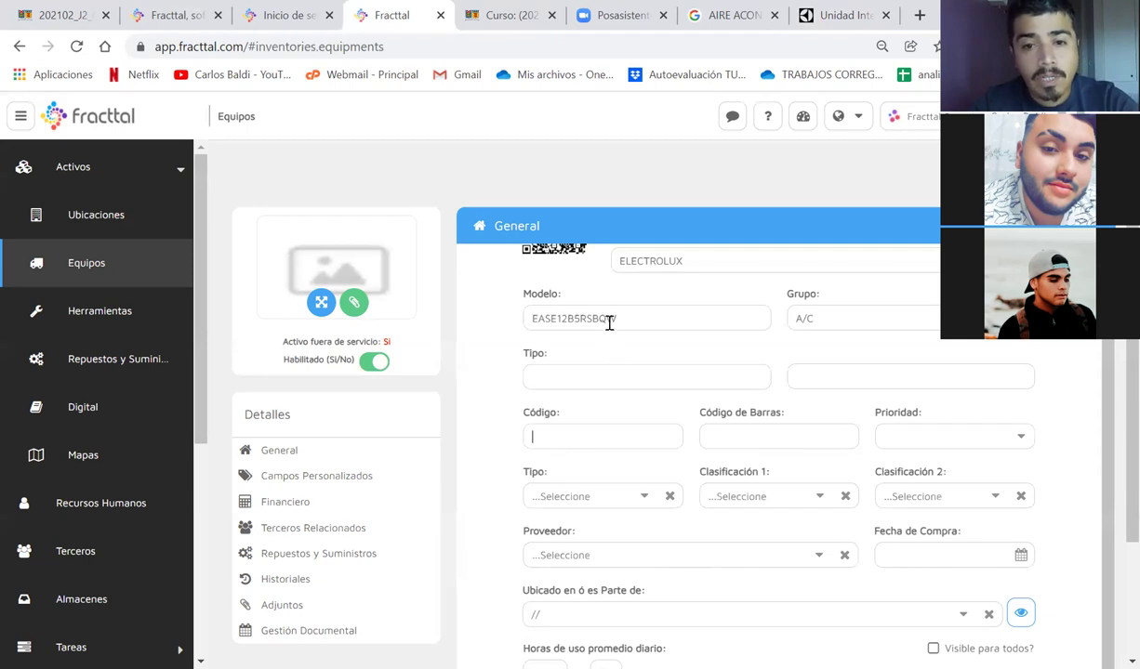
pyautogui.doubleClick(589, 318)
pyautogui.click(542, 432)
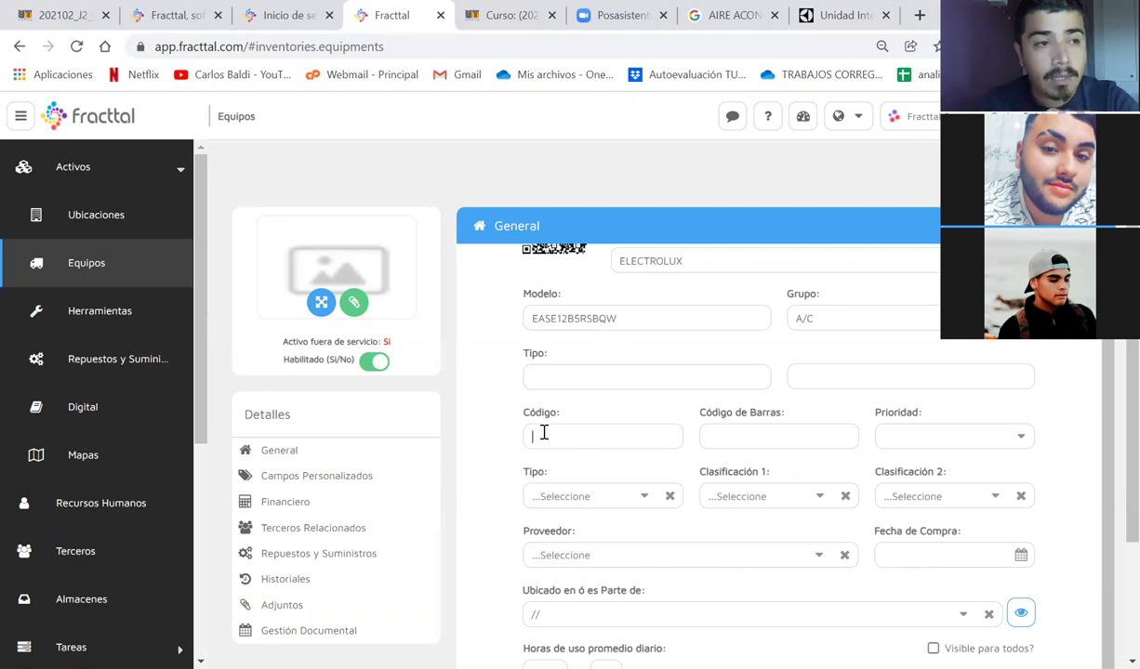
pyautogui.scroll(1, 544, 432)
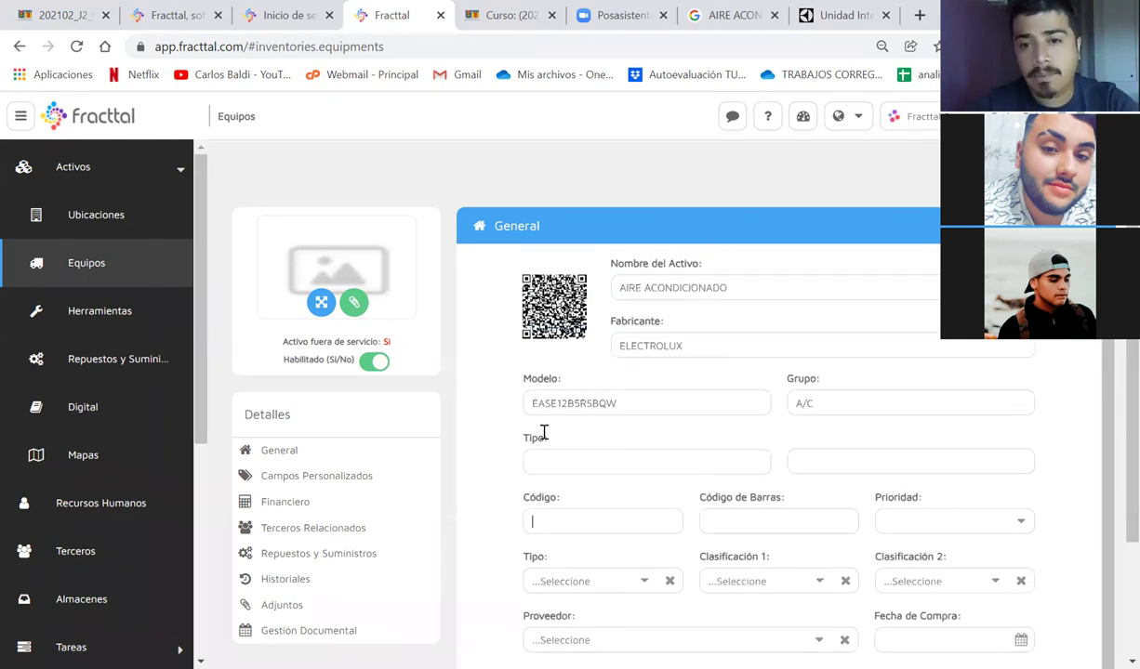
pyautogui.scroll(-1, 544, 432)
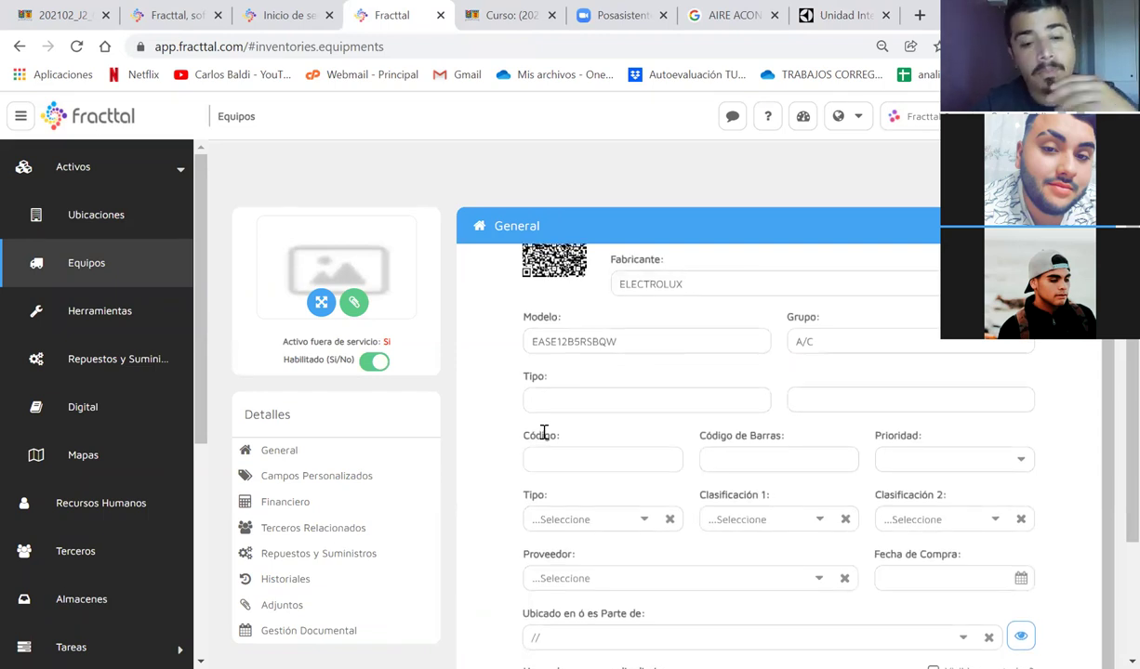
pyautogui.write('SV-')
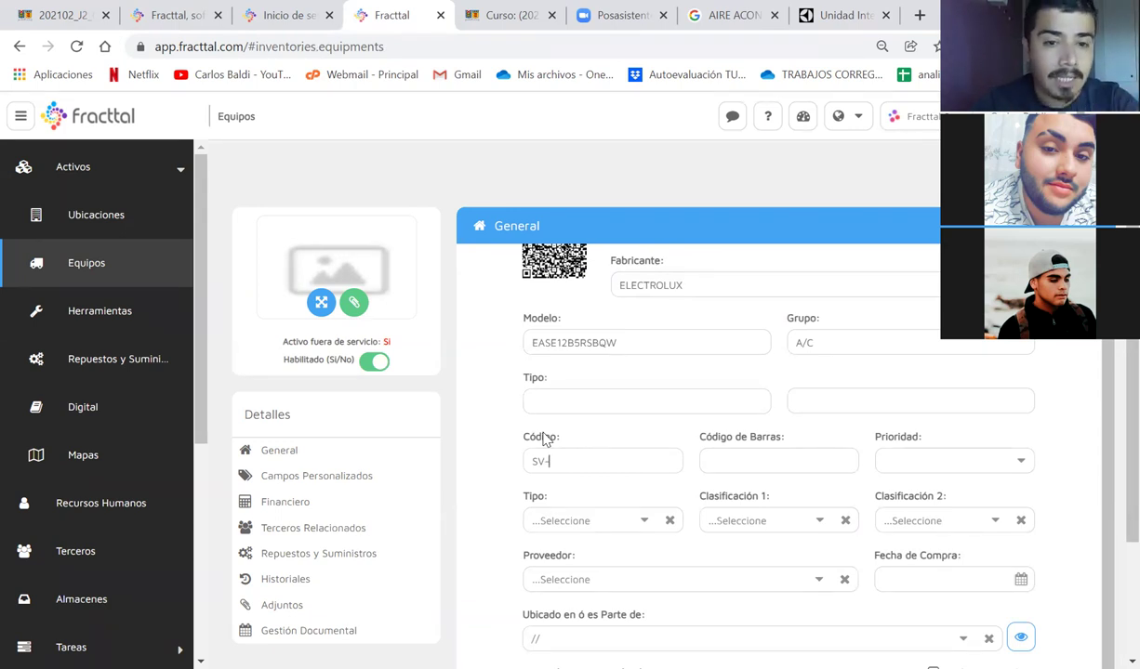
pyautogui.press('BackSpace')
pyautogui.press('BackSpace')
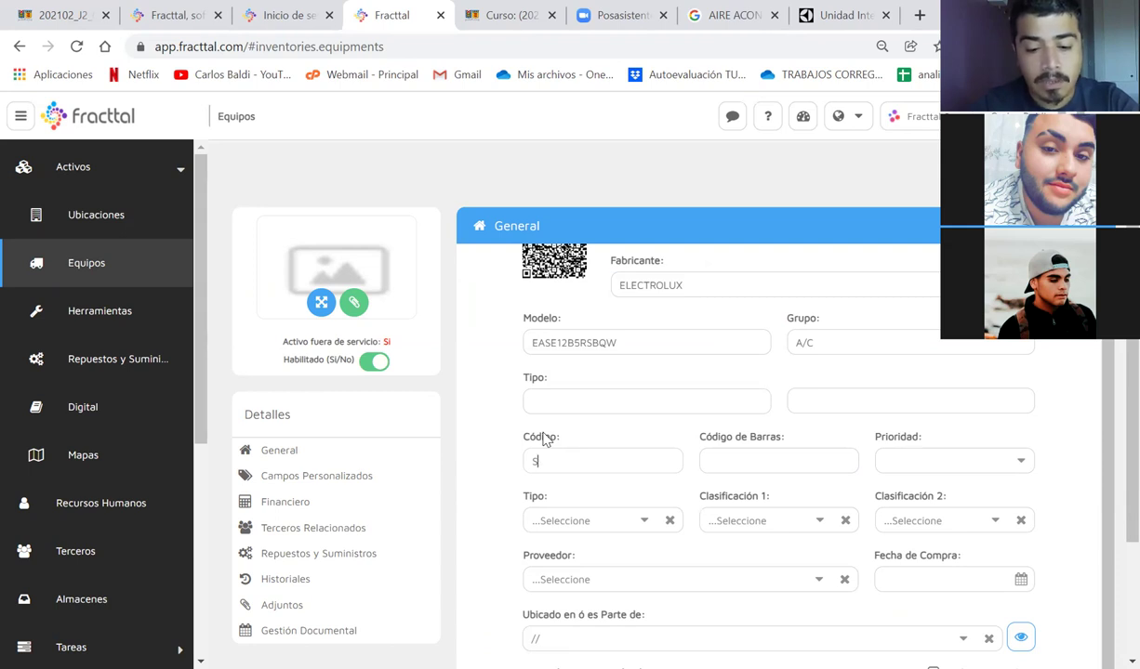
pyautogui.write('ST')
pyautogui.press('BackSpace')
pyautogui.press('BackSpace')
pyautogui.write('T')
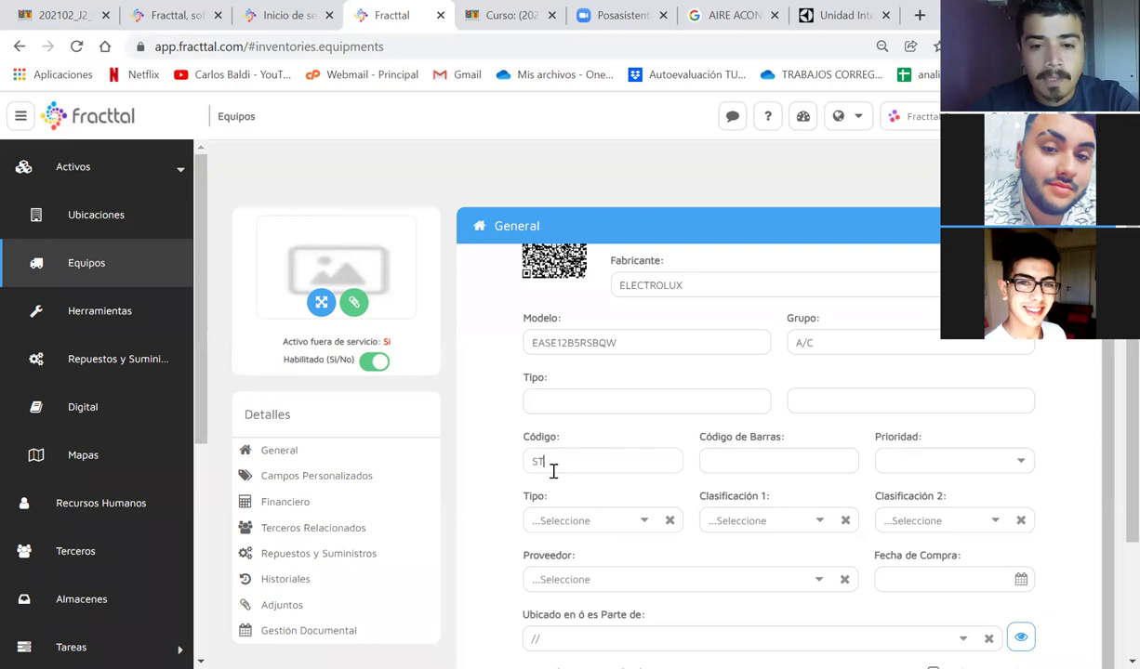
# Step: Set the equipment's code to "SV-AC-03"
pyautogui.moveTo(555, 463); pyautogui.dragTo(521, 467)
pyautogui.write('SV-003')
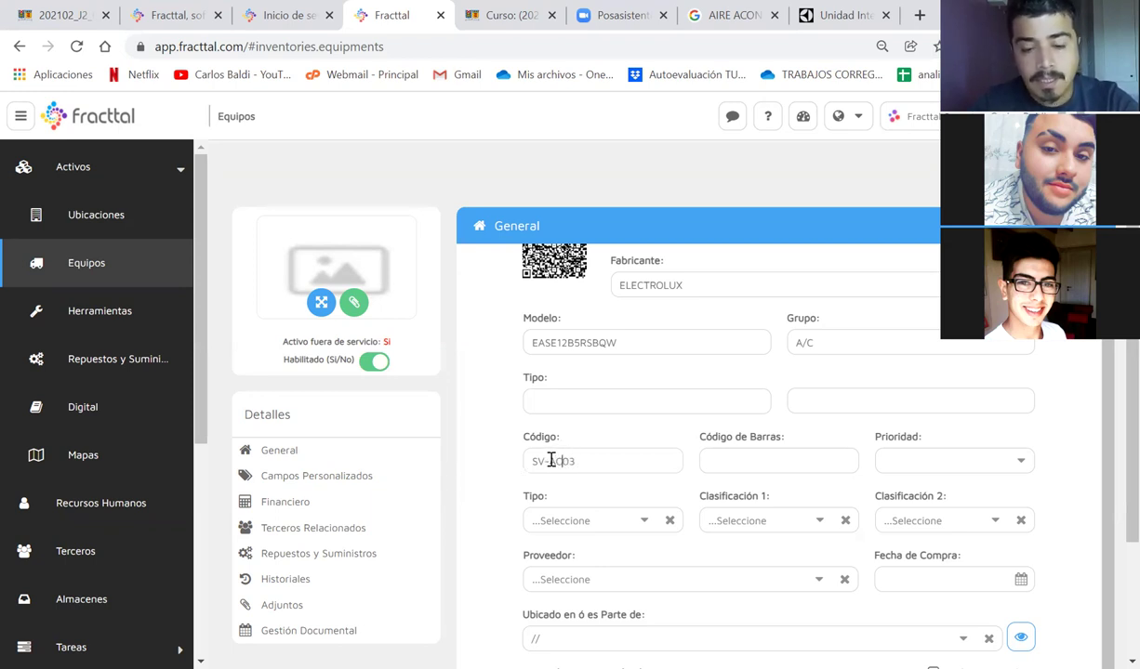
pyautogui.write('AC-')
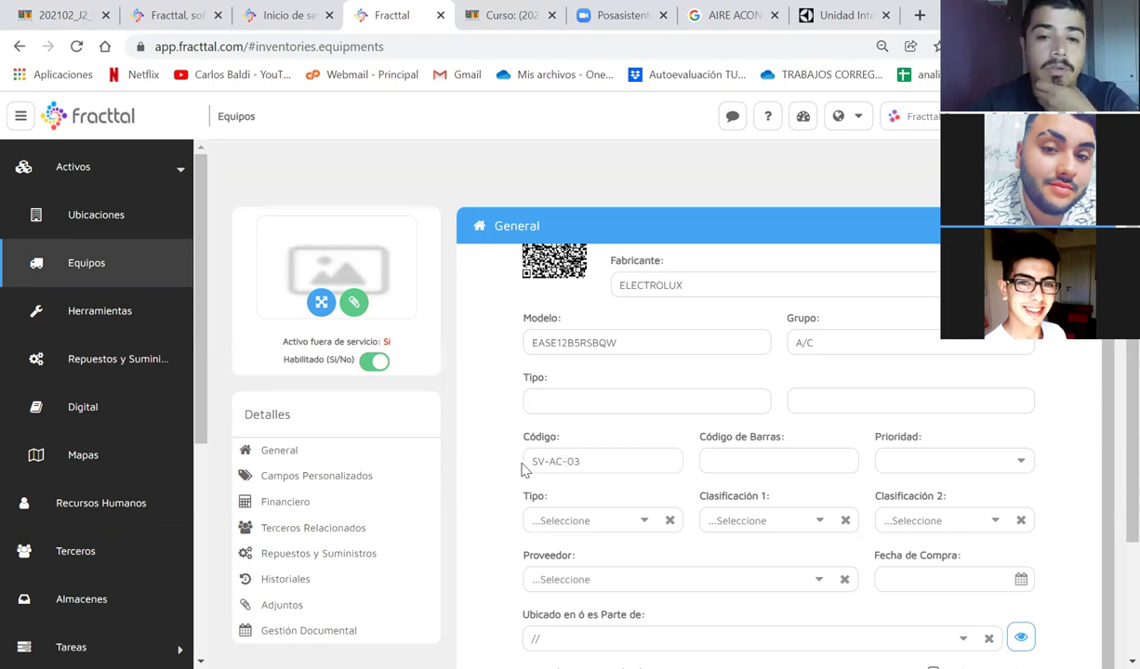
# Step: Correct the equipment's code to "SV-AC/03" and set its type to "EQUIPO TERMICO"
pyautogui.press('BackSpace')
pyautogui.write('/')
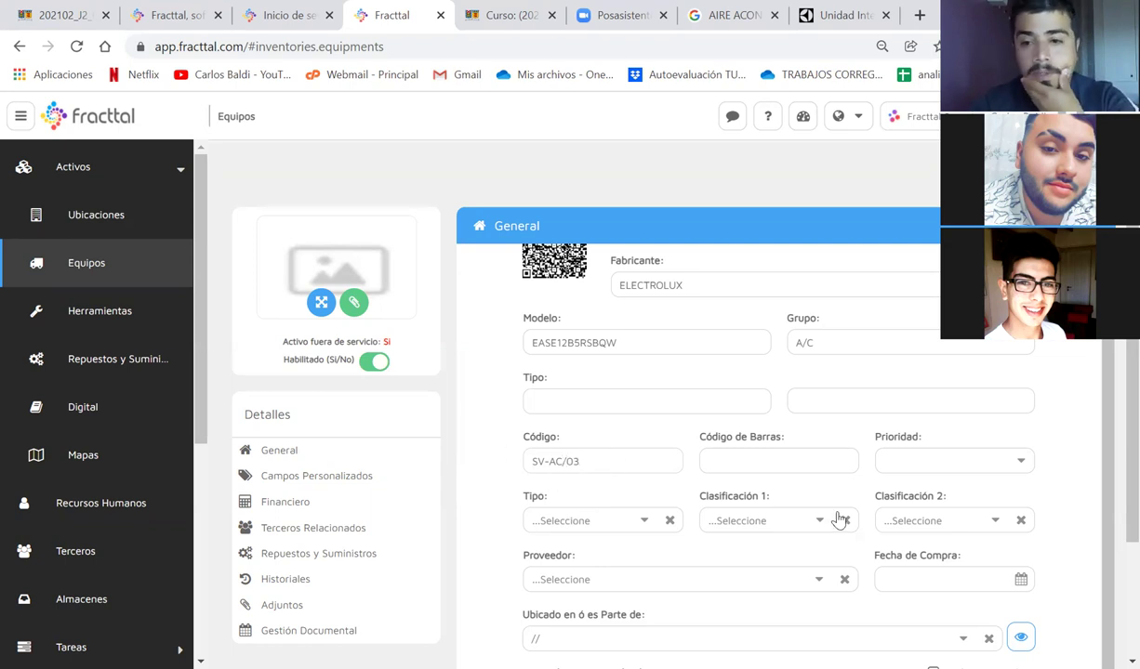
pyautogui.scroll(-1, 838, 520)
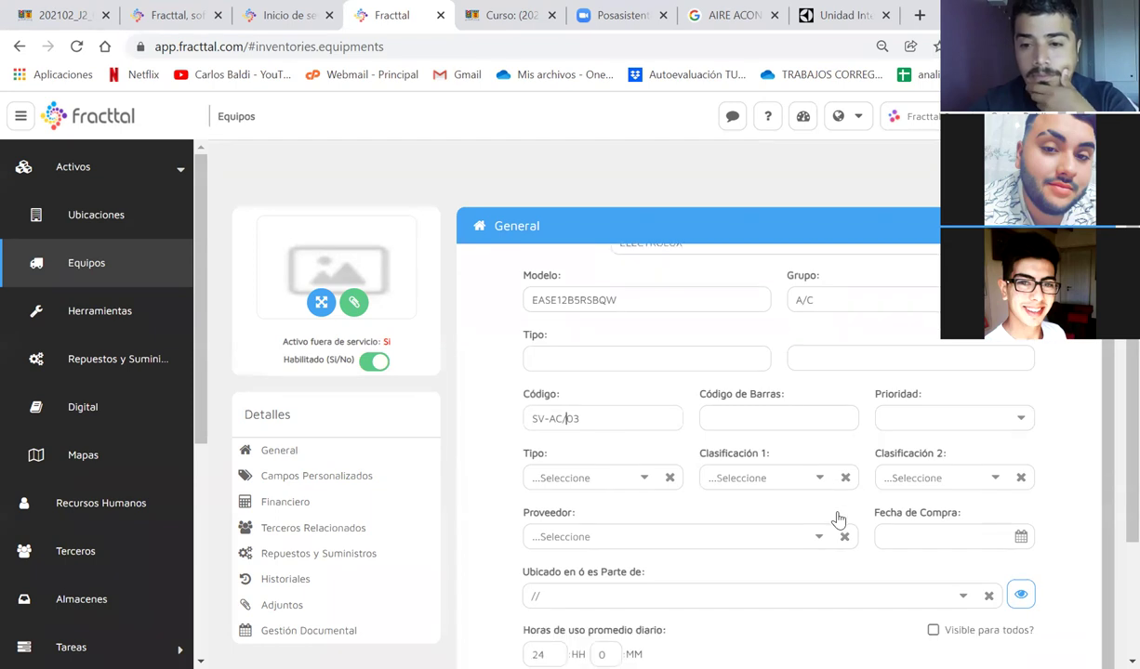
pyautogui.click(625, 474)
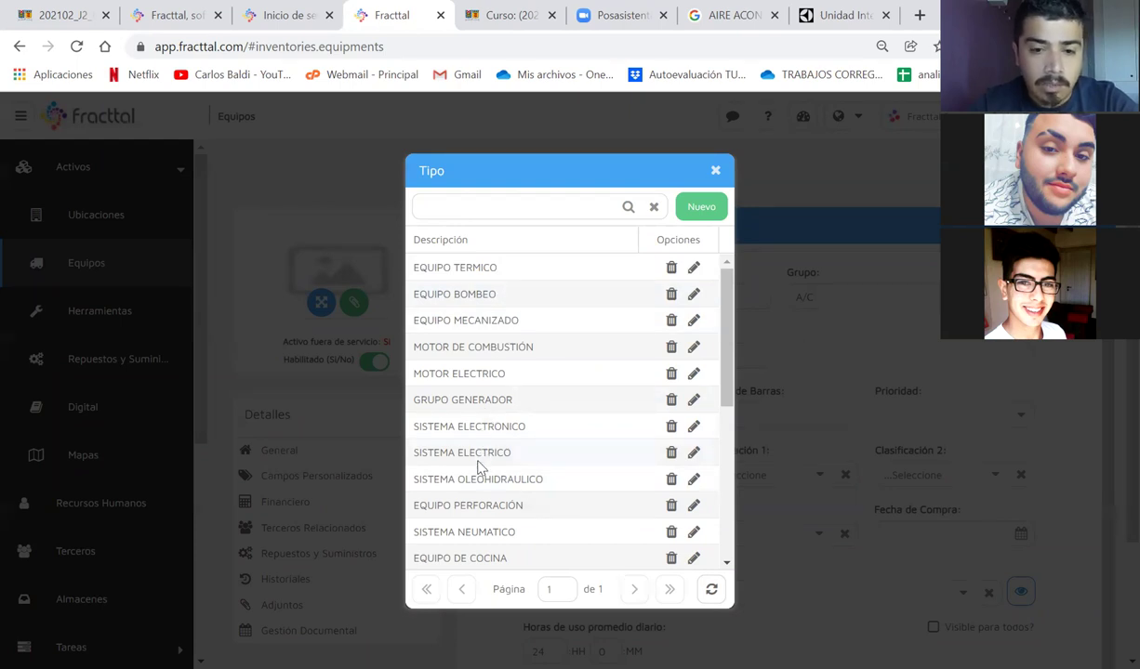
pyautogui.click(462, 268)
# Step: Create a new Clasificación 1 entry named "CLIMATIZACIÓN" and assign it to the equipment
pyautogui.click(788, 472)
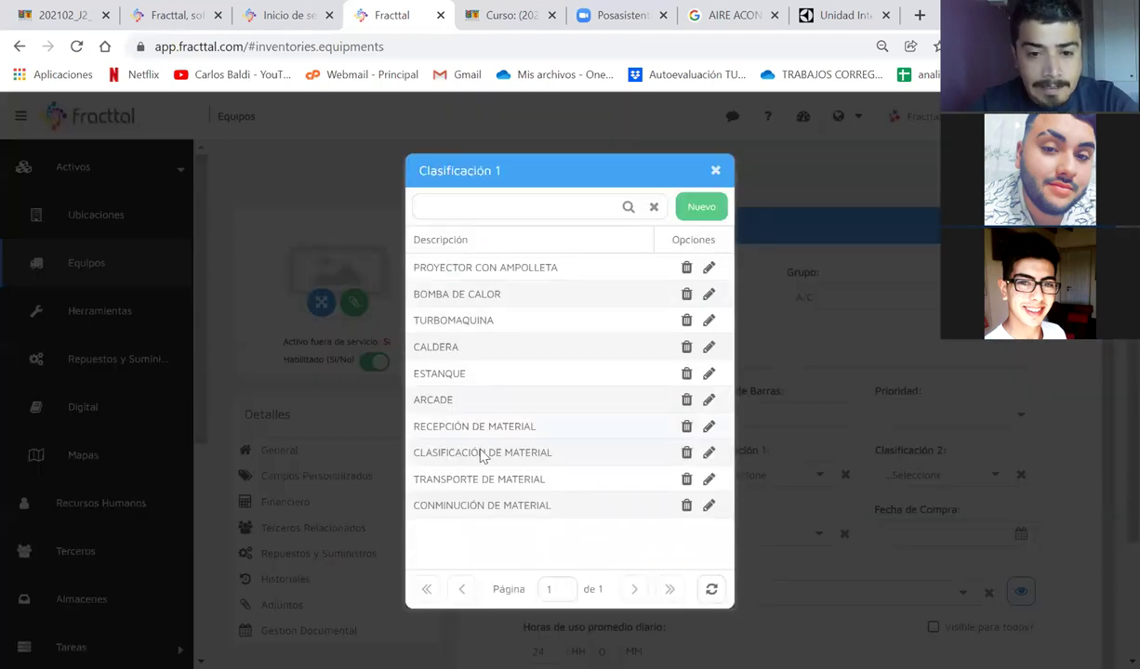
pyautogui.click(687, 212)
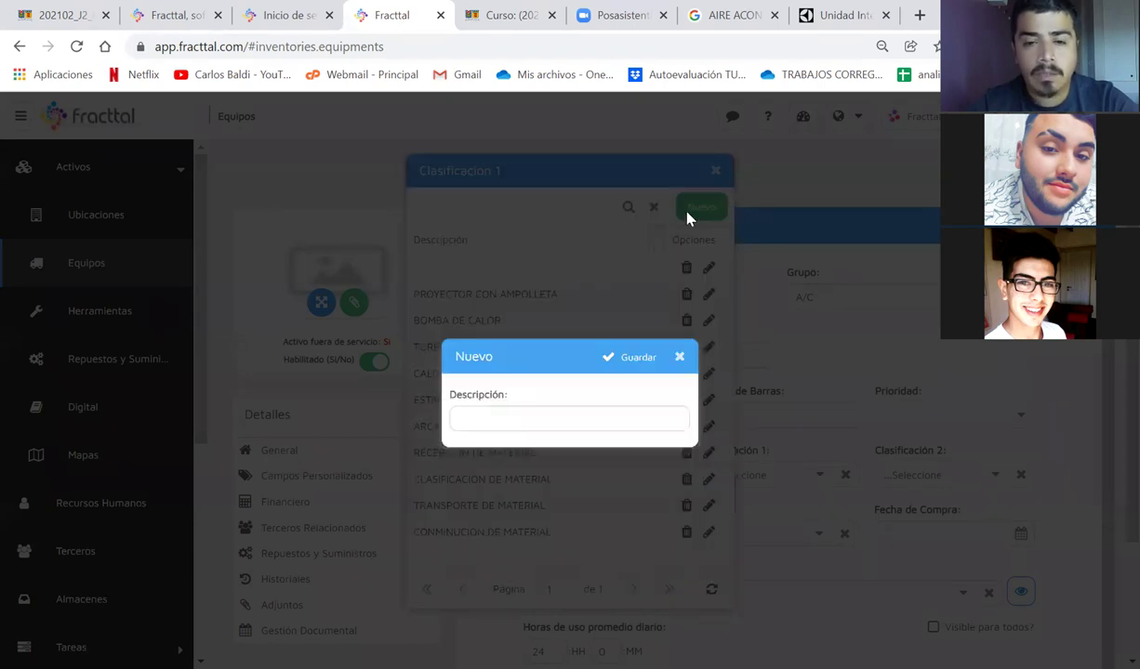
pyautogui.write('CLIMATI')
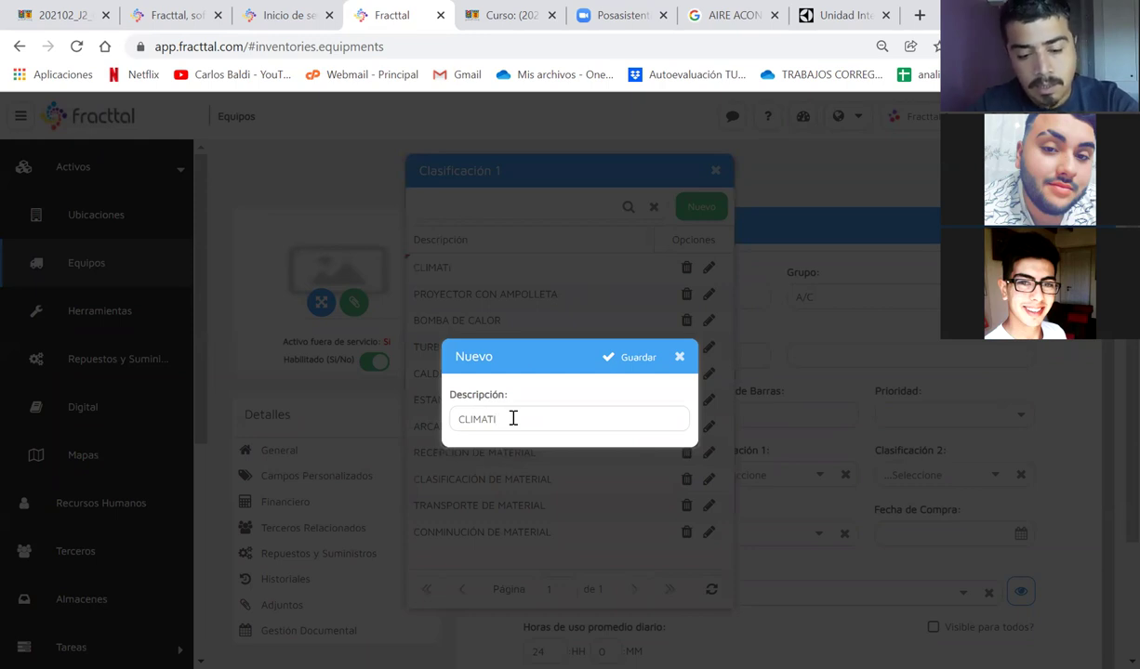
pyautogui.write('ZACI')
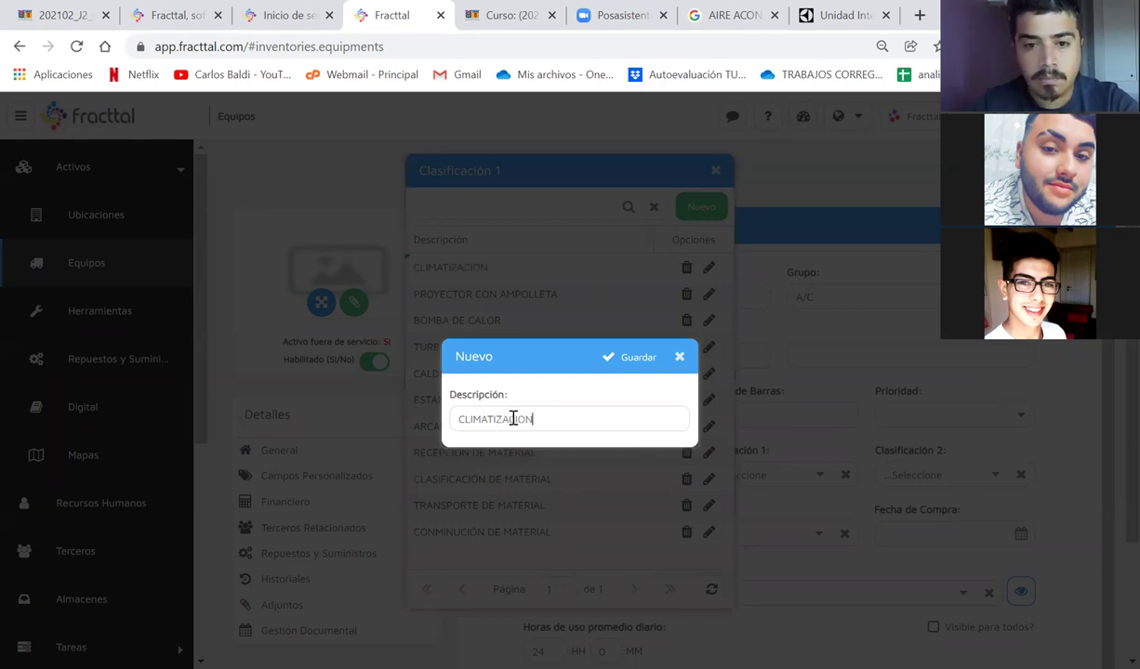
pyautogui.write('ÓN')
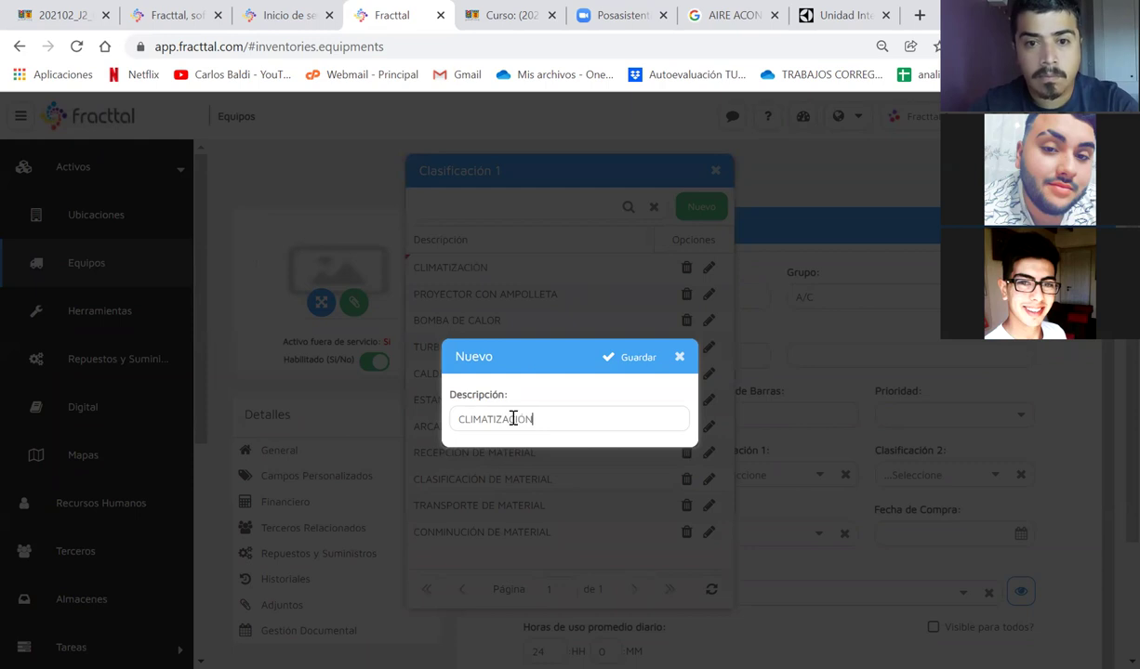
pyautogui.click(611, 356)
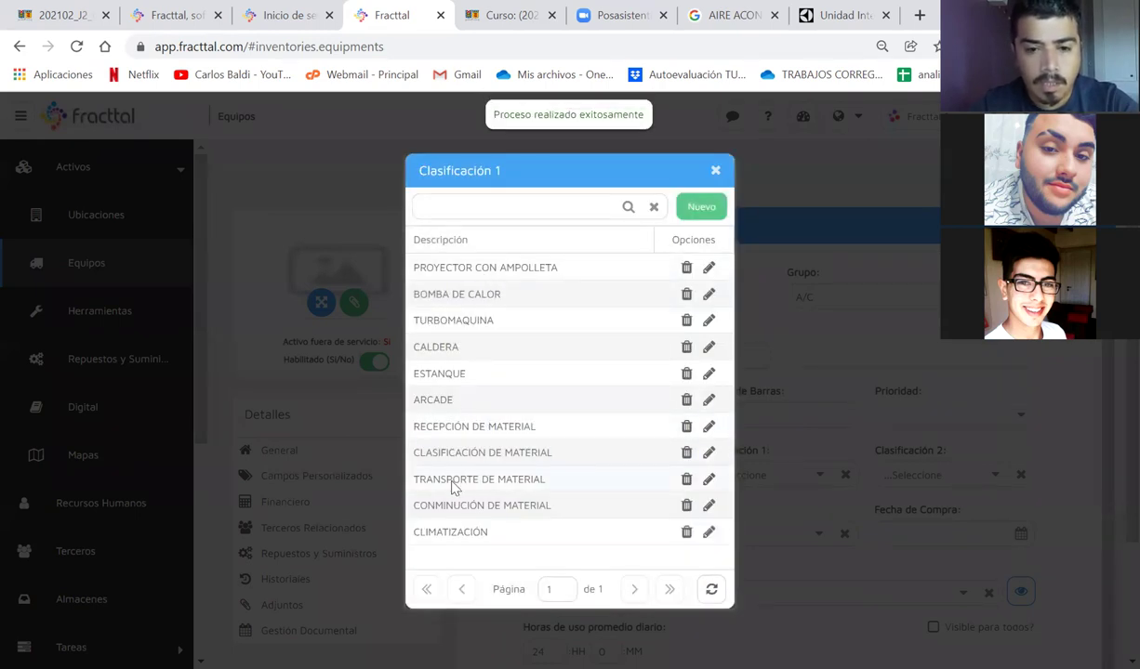
pyautogui.click(450, 532)
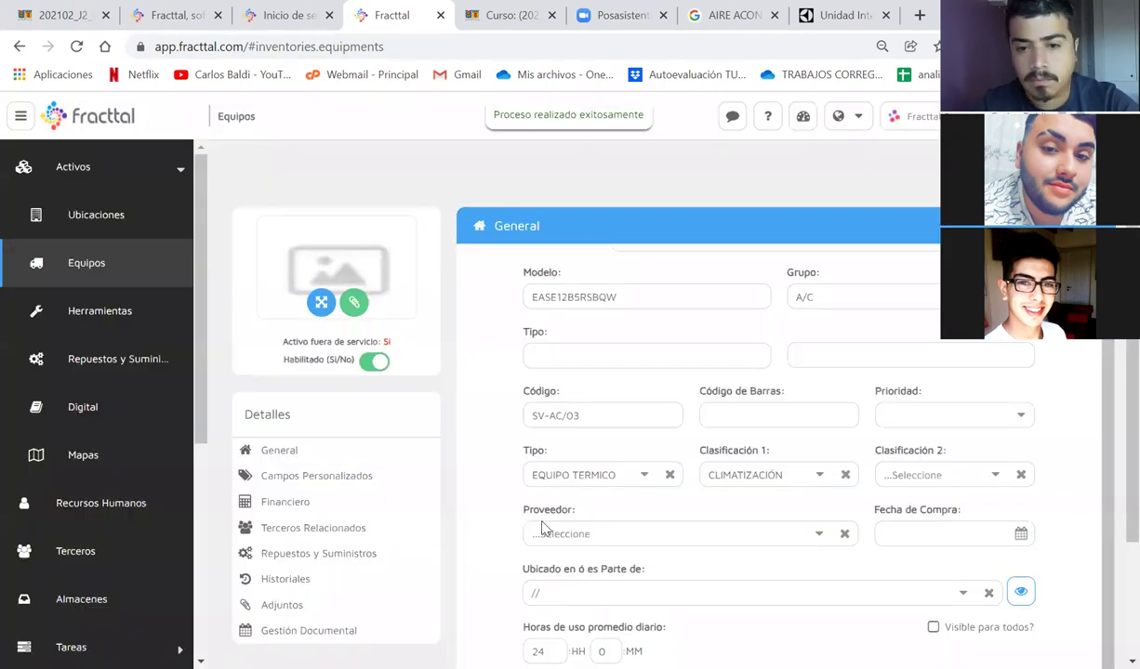
# Step: Set the equipment's Clasificación 2 to "ELECTRICO"
pyautogui.click(991, 475)
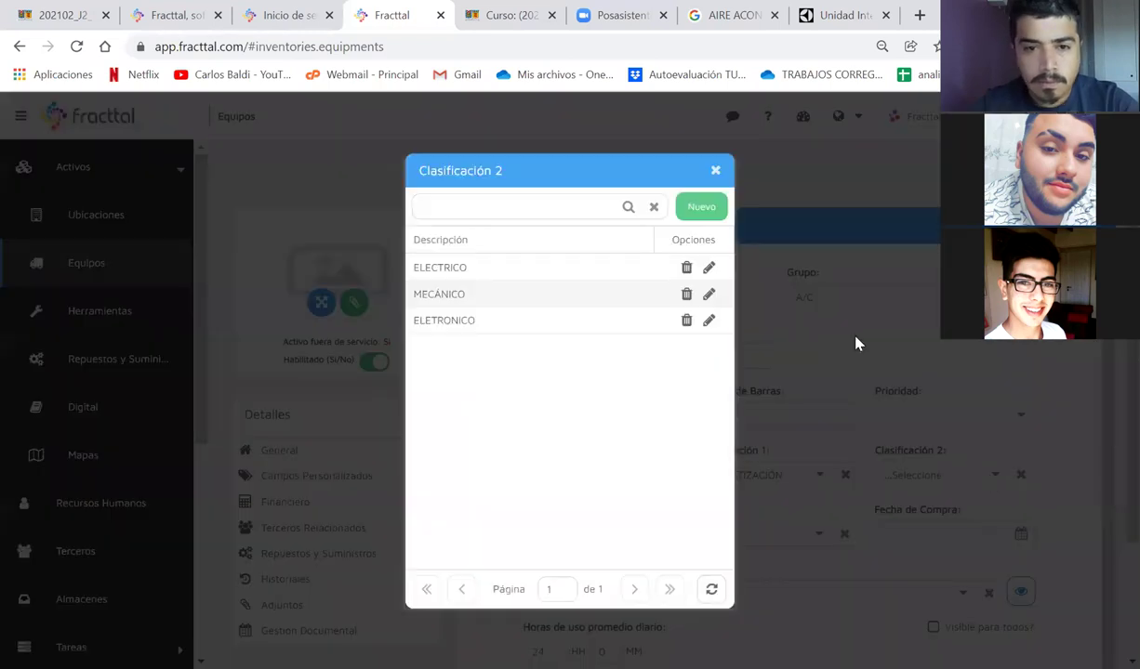
pyautogui.click(461, 272)
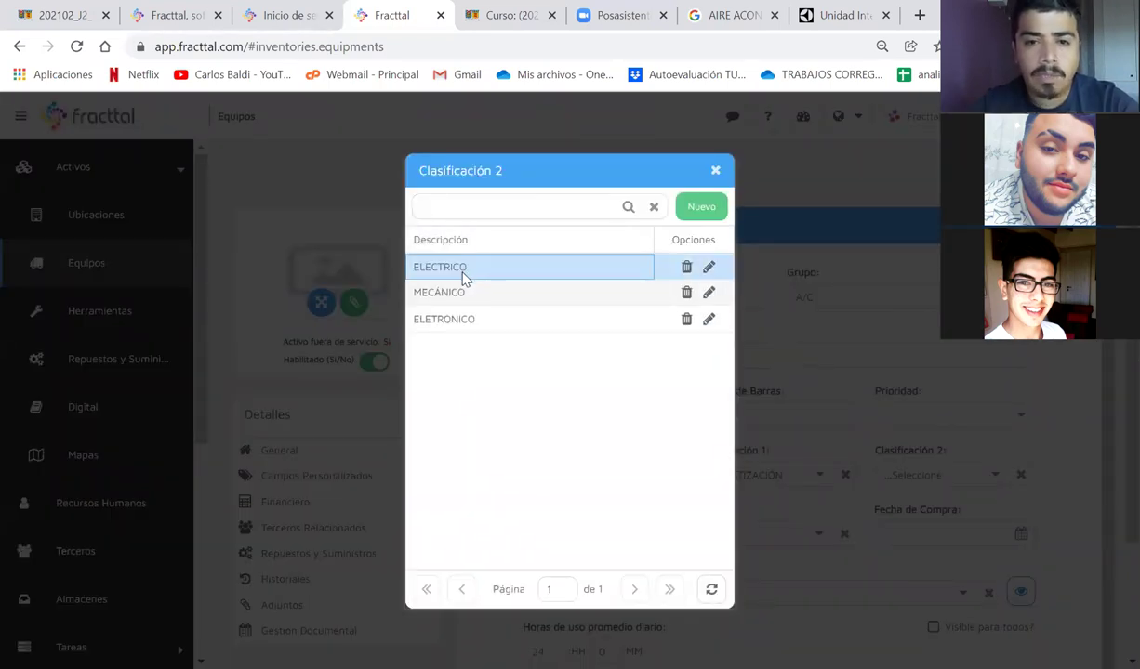
pyautogui.click(441, 264)
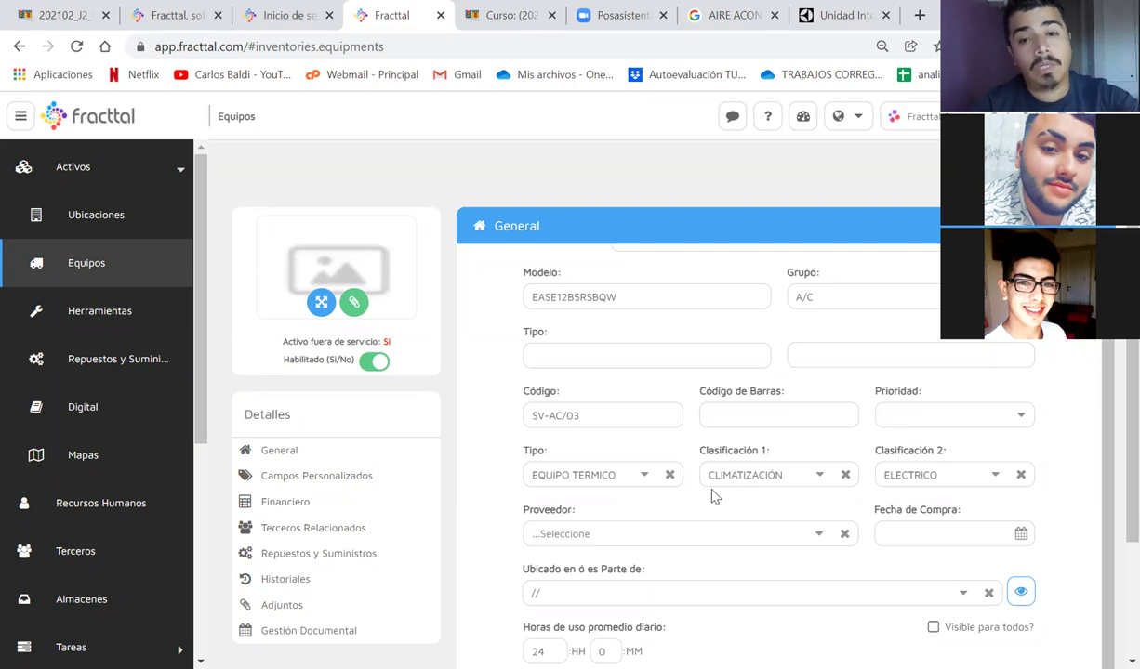
# Step: Look through the list of suppliers and set the equipment's supplier to "Sodimac"
pyautogui.scroll(-1, 814, 530)
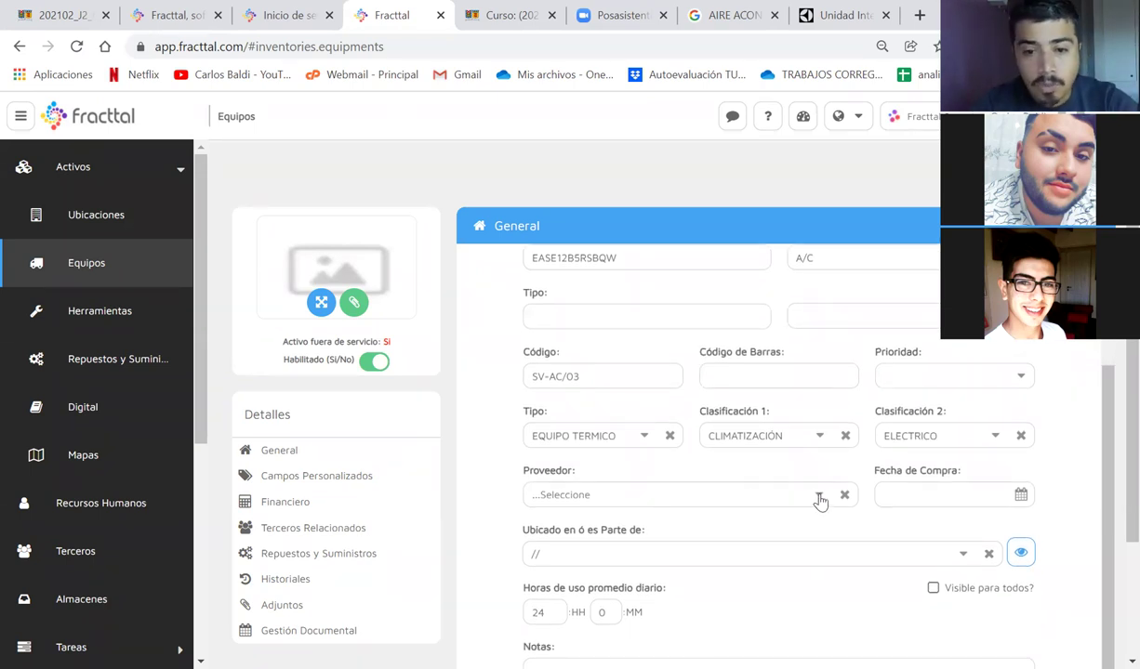
pyautogui.click(818, 496)
pyautogui.scroll(-1, 509, 425)
pyautogui.scroll(-2, 509, 425)
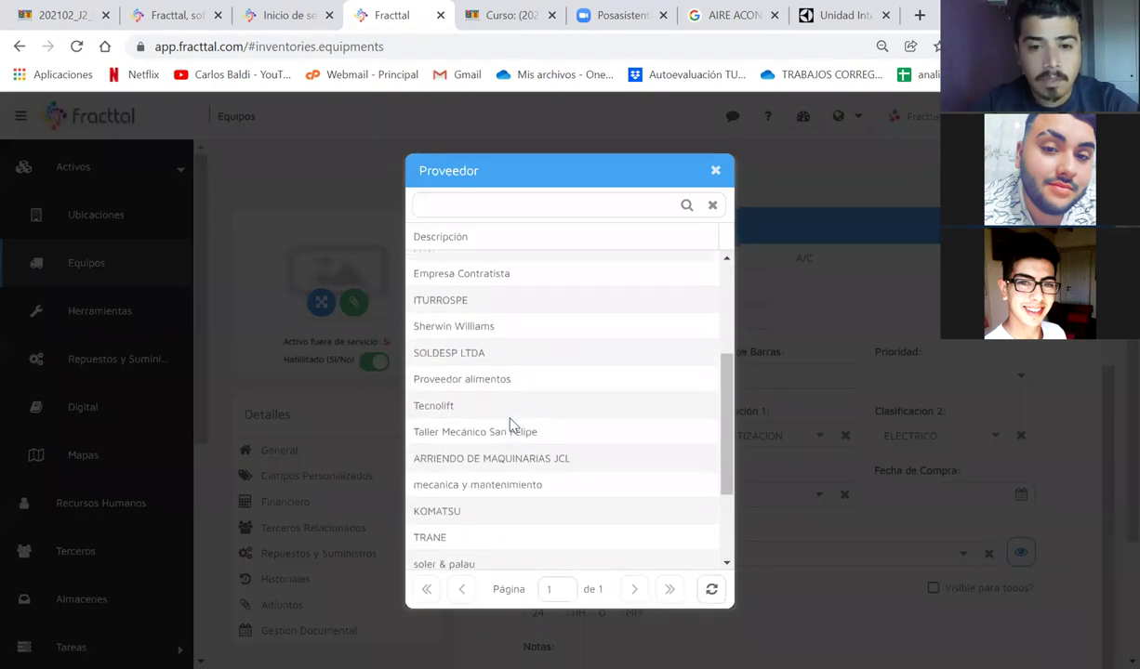
pyautogui.scroll(1, 509, 425)
pyautogui.scroll(-3, 509, 425)
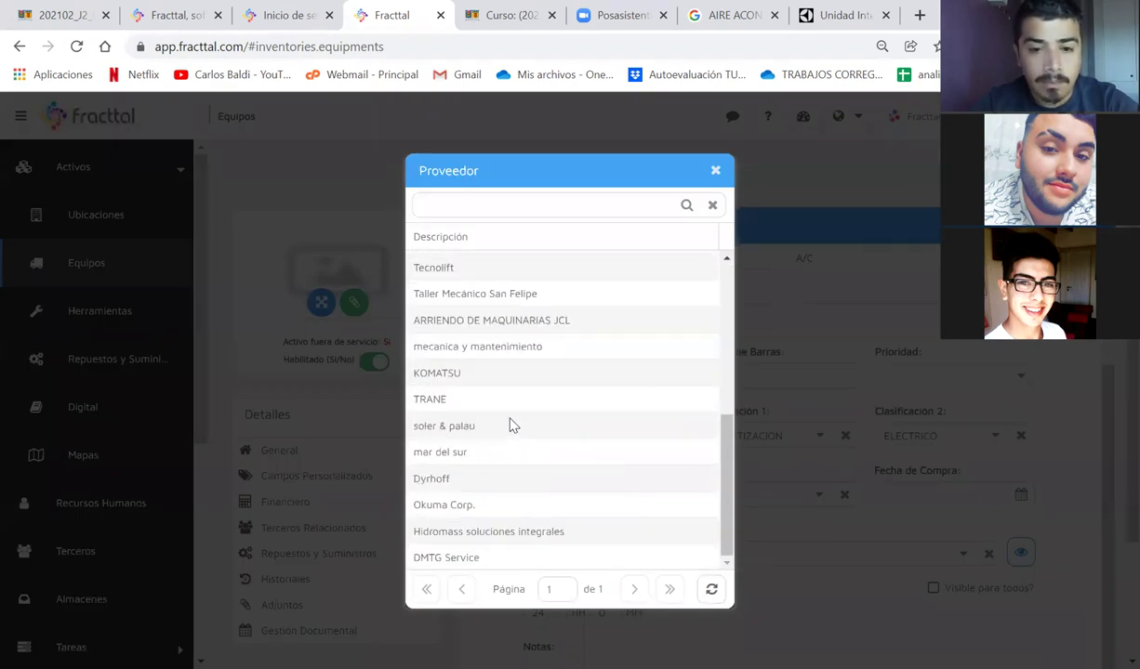
pyautogui.scroll(4, 509, 425)
pyautogui.scroll(-3, 509, 425)
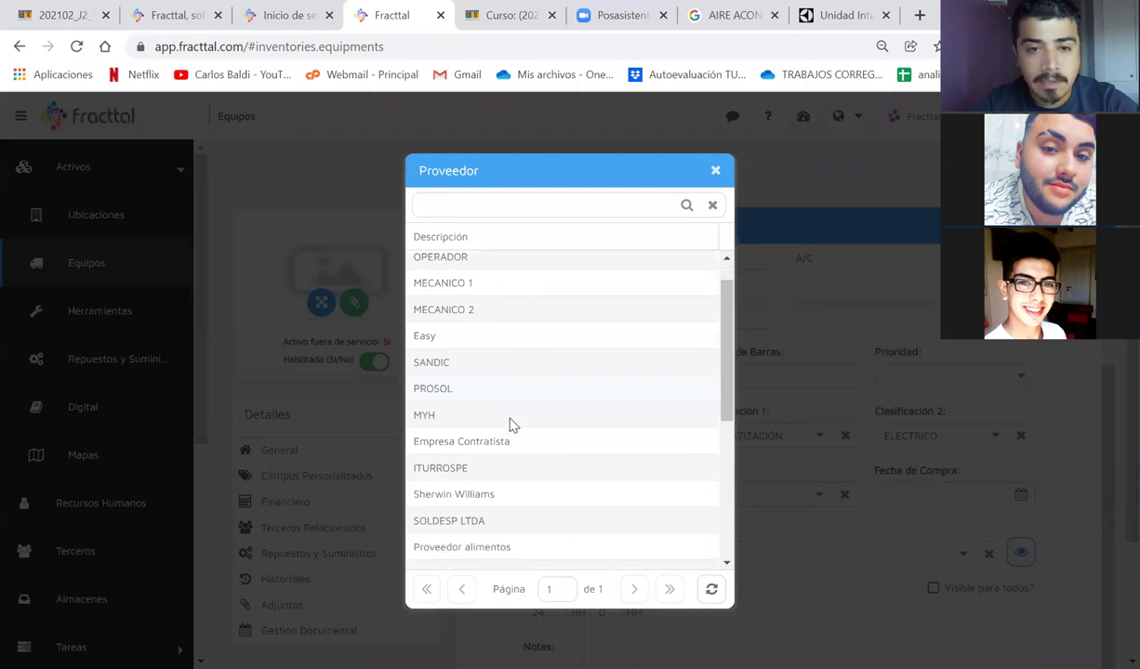
pyautogui.scroll(-3, 509, 425)
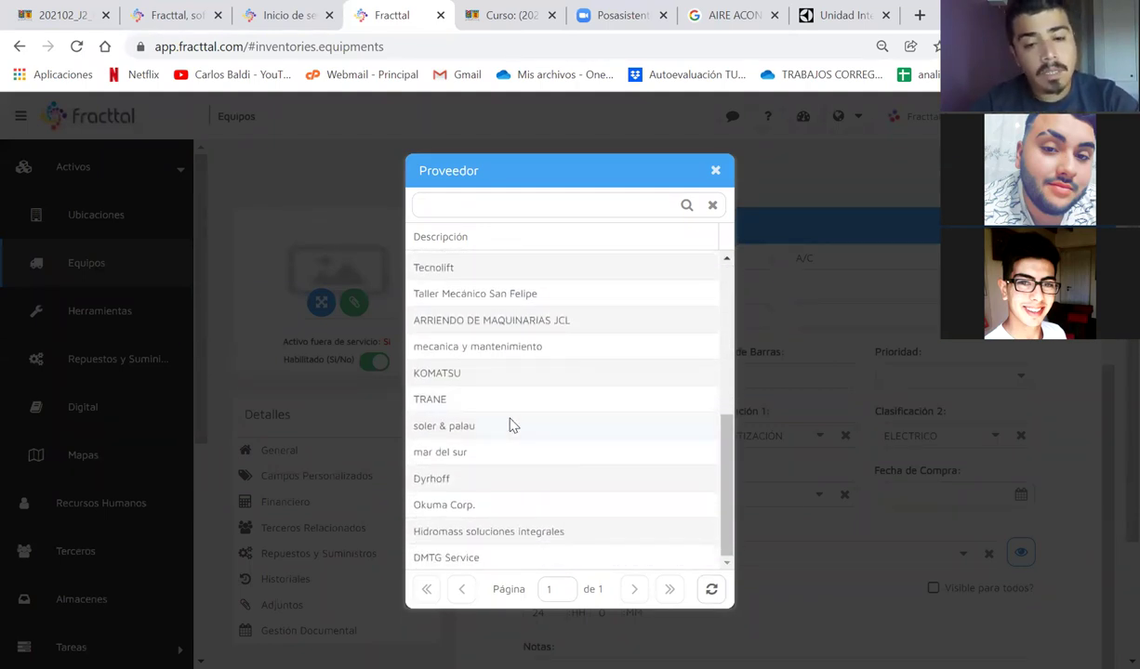
pyautogui.scroll(4, 511, 297)
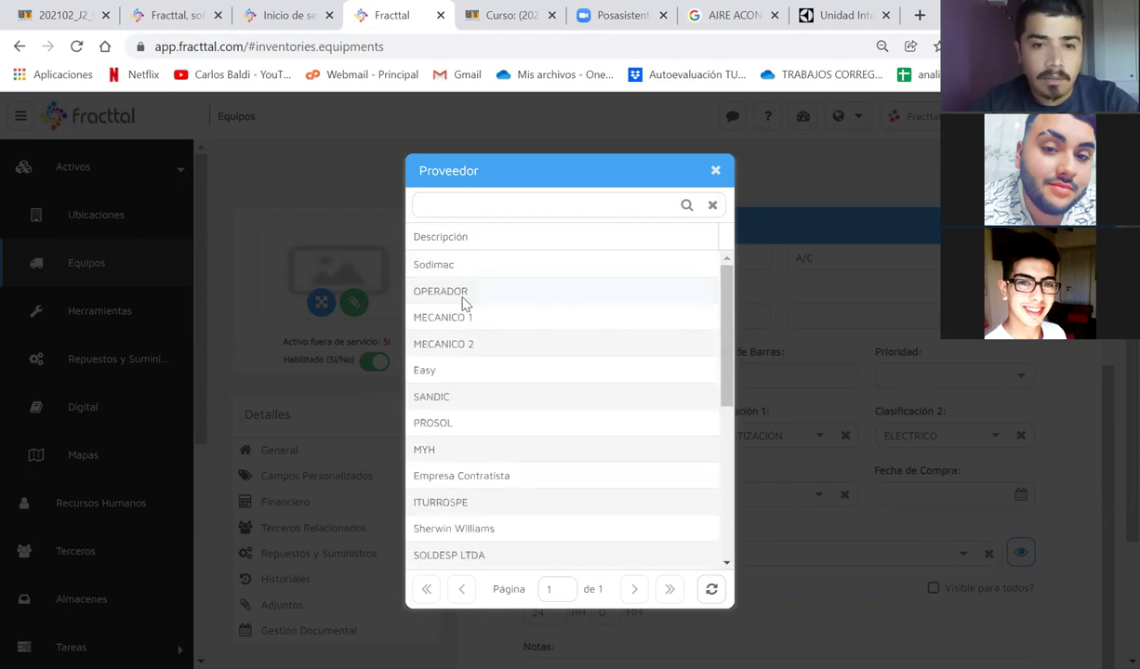
pyautogui.click(439, 266)
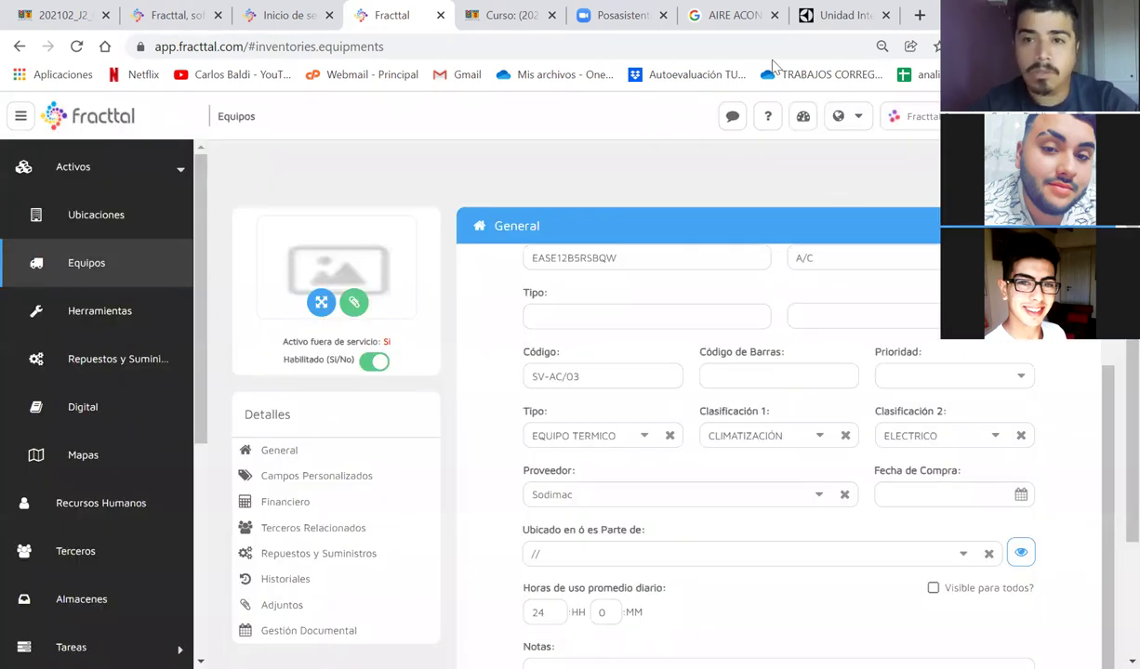
# Step: Check the air conditioner's product page on electrolux.cl, dismissing its survey, and return to the equipment record in Fracttal
pyautogui.click(832, 14)
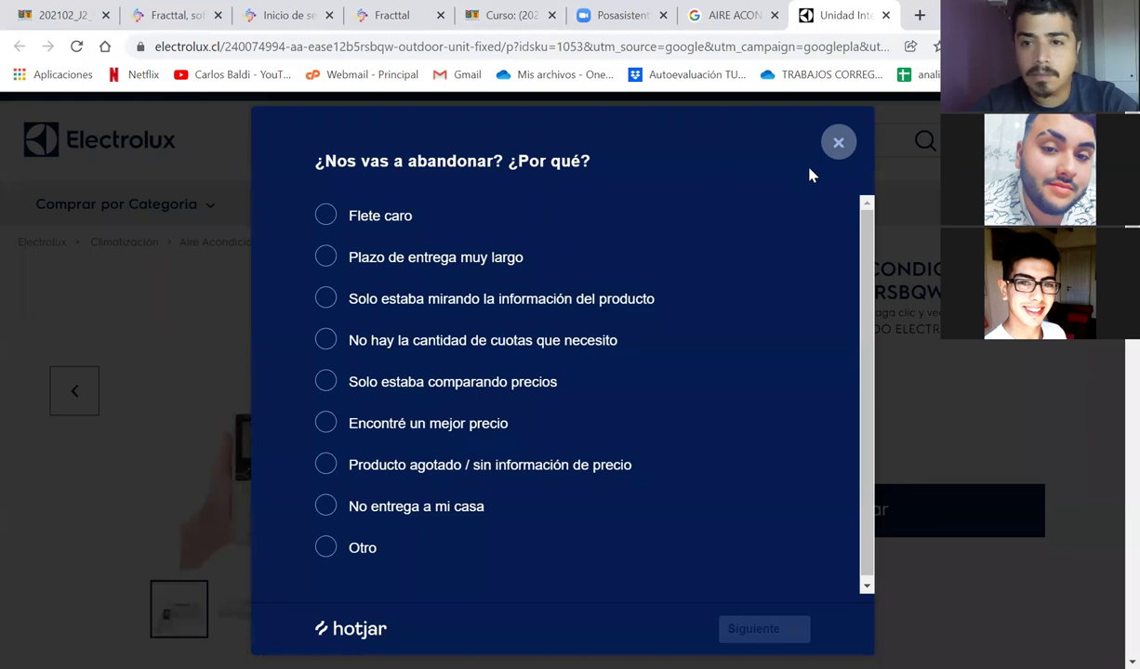
pyautogui.click(830, 149)
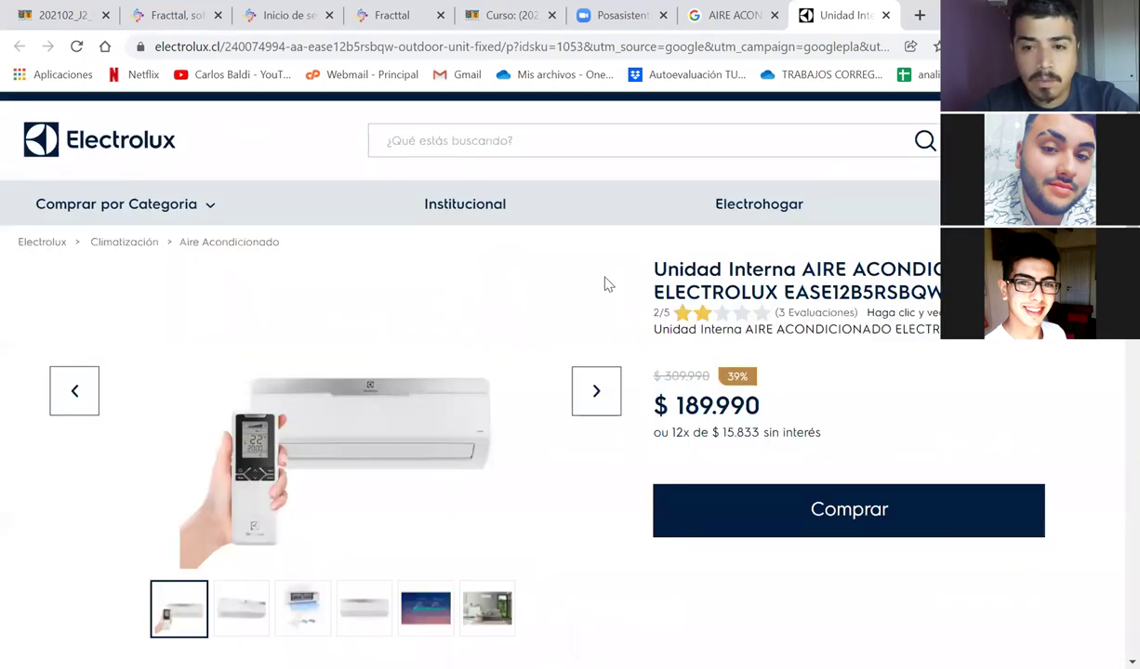
pyautogui.scroll(-1, 604, 284)
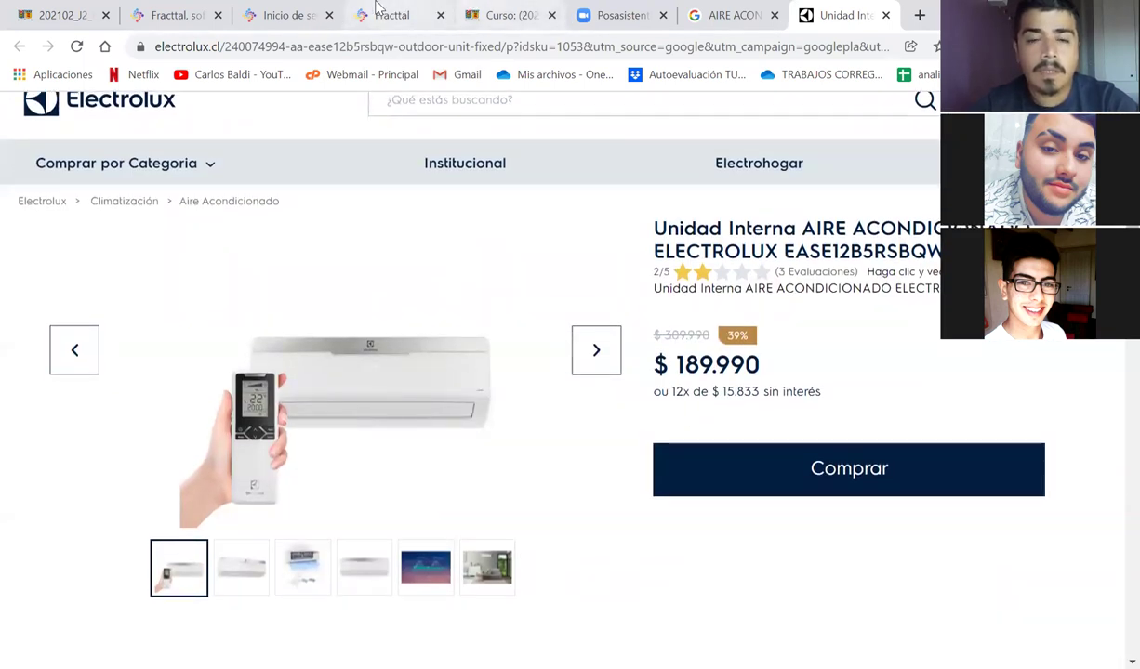
pyautogui.click(381, 15)
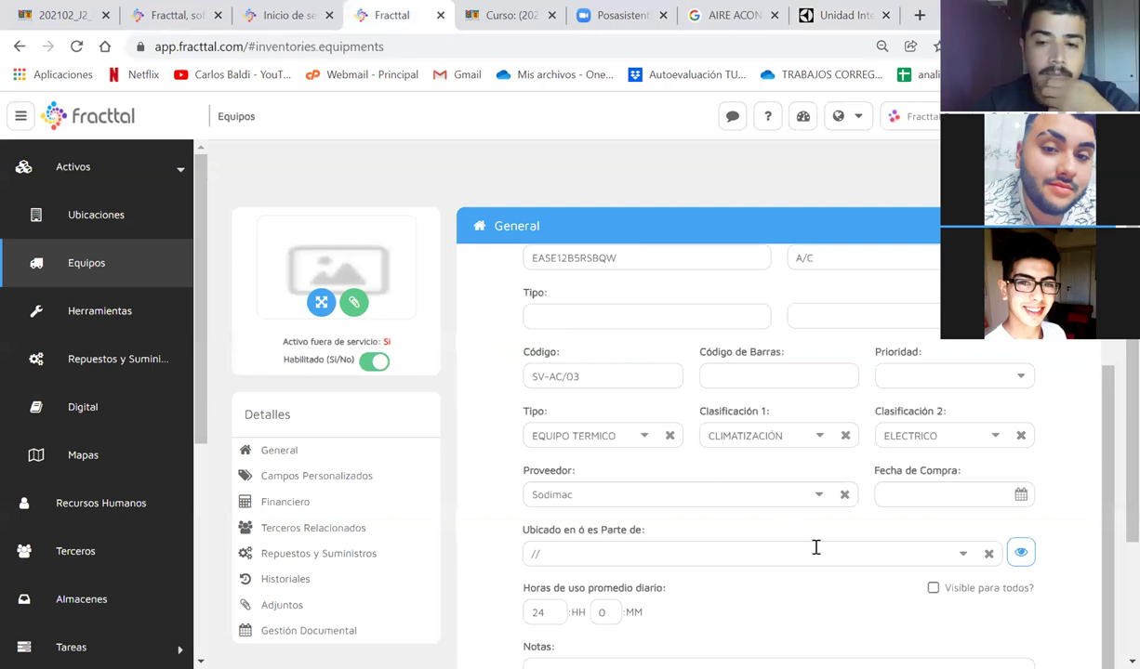
# Step: Set the equipment's purchase date to 2020-01-15
pyautogui.click(1021, 497)
pyautogui.click(999, 223)
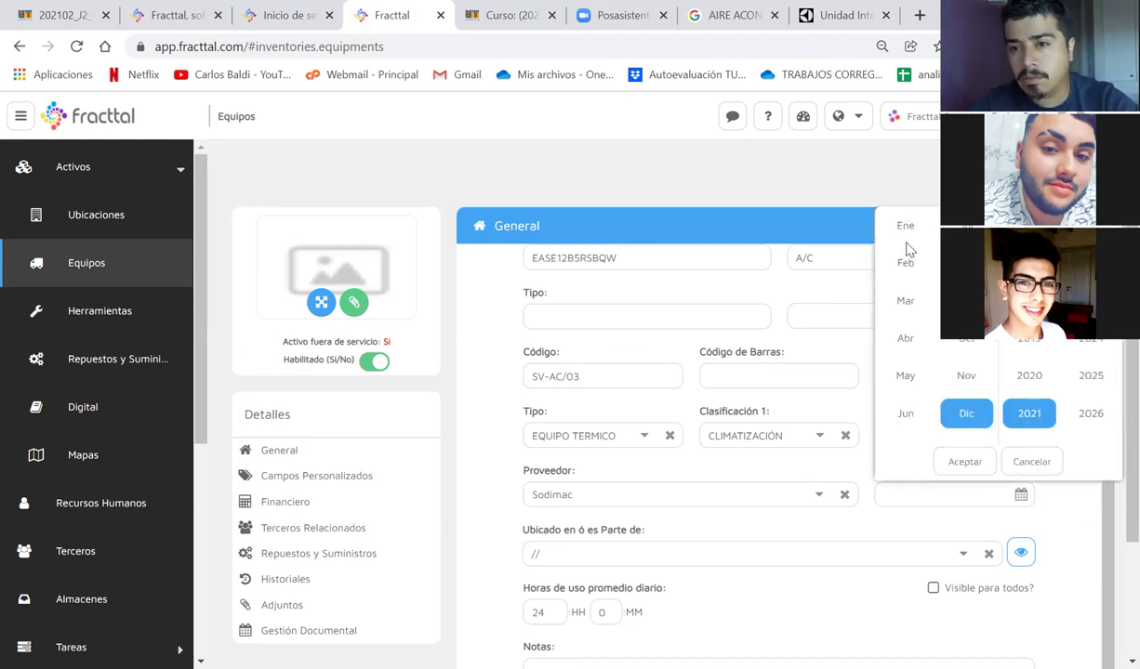
pyautogui.click(905, 228)
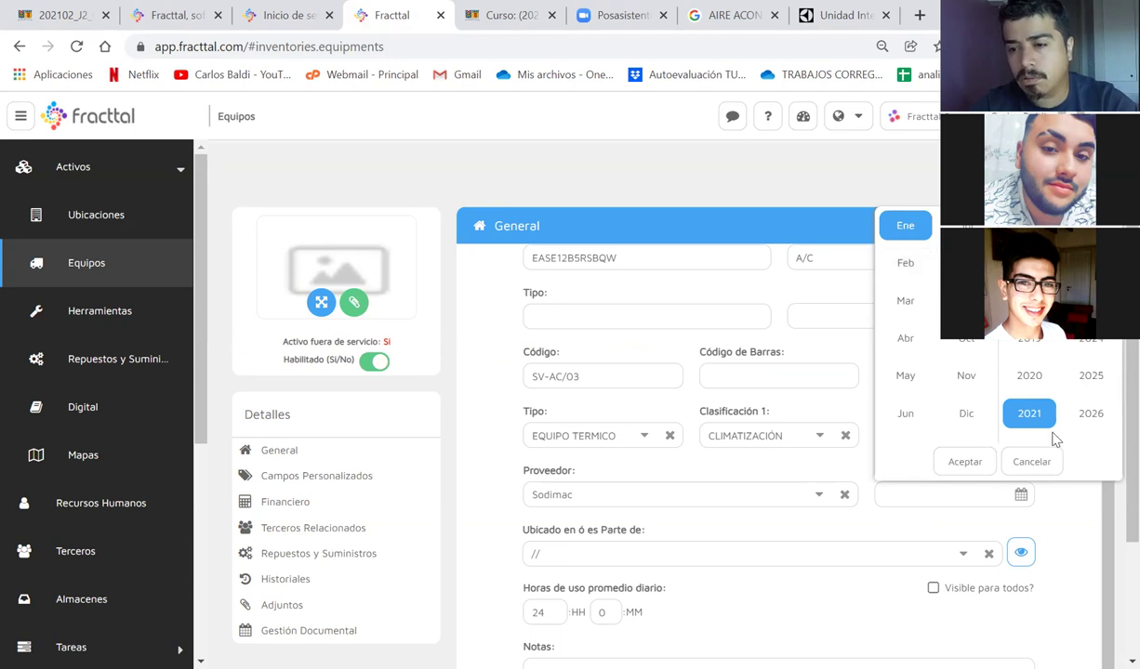
pyautogui.click(1028, 375)
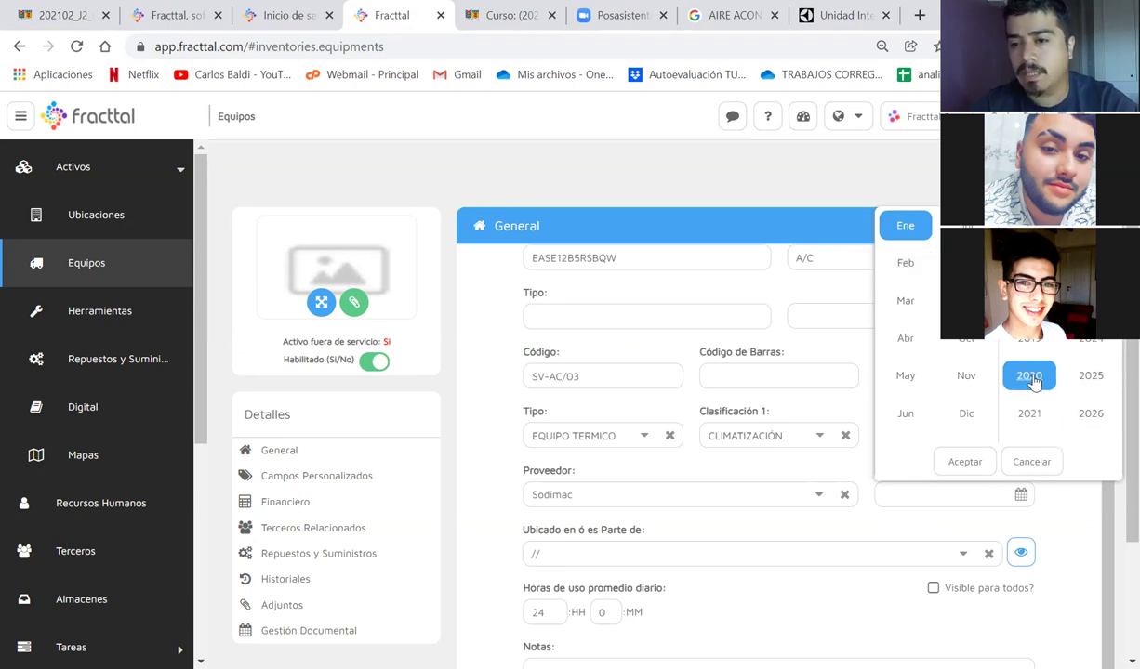
pyautogui.click(954, 470)
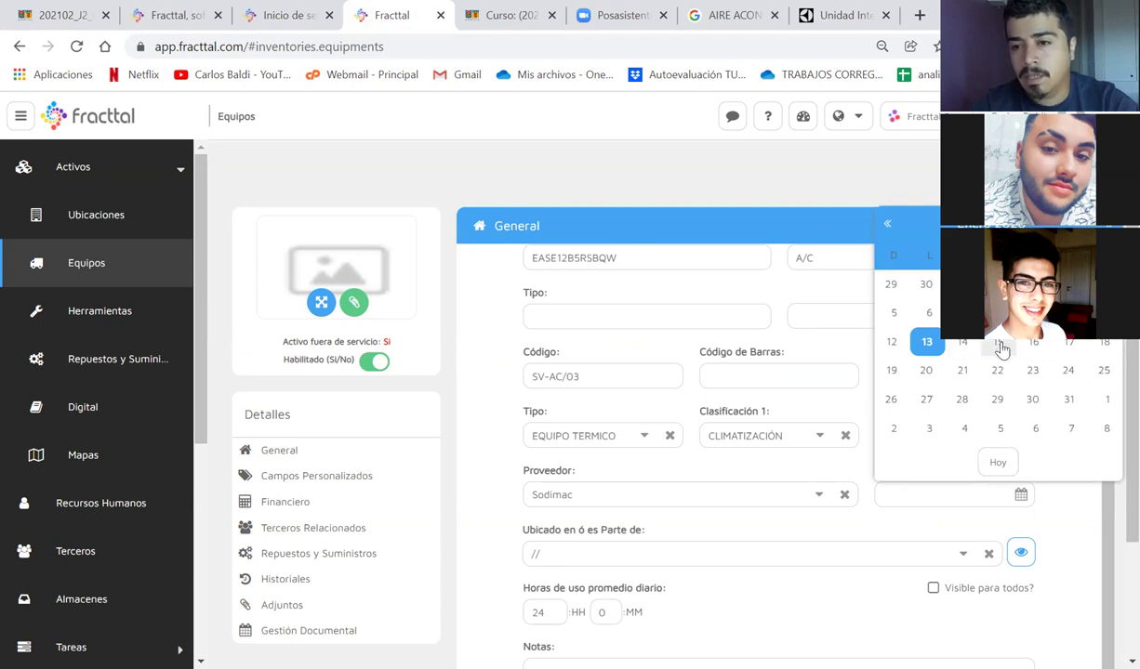
pyautogui.click(999, 344)
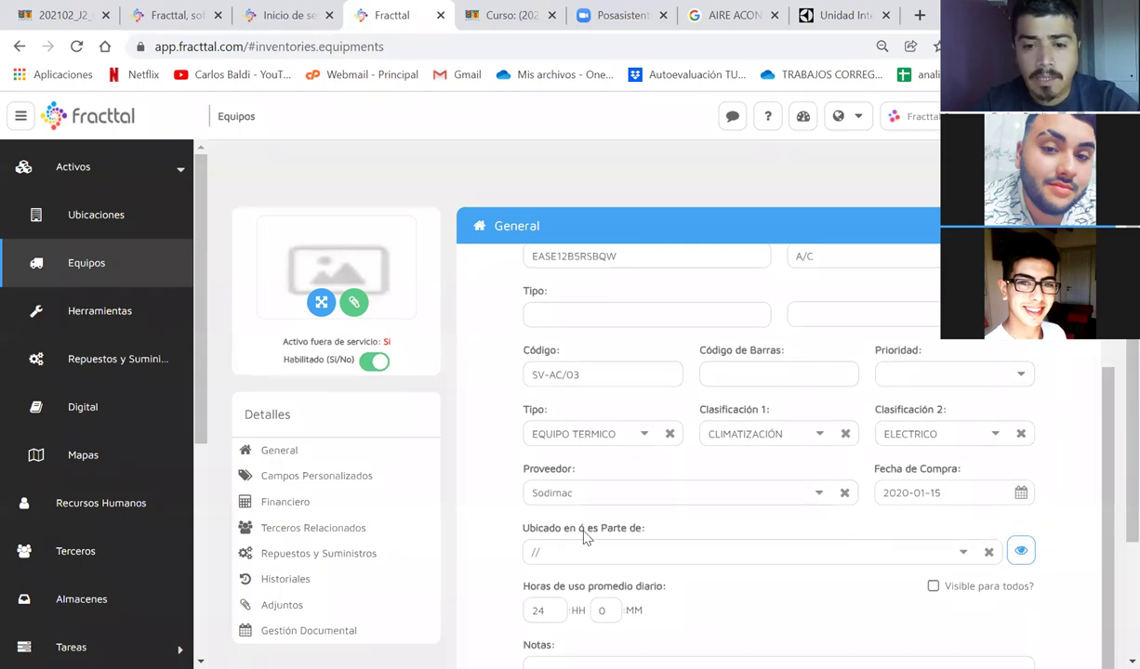
# Step: Open the choice of parent location for the air conditioner and search the assets for "SALA DE VENTA"
pyautogui.scroll(2, 674, 530)
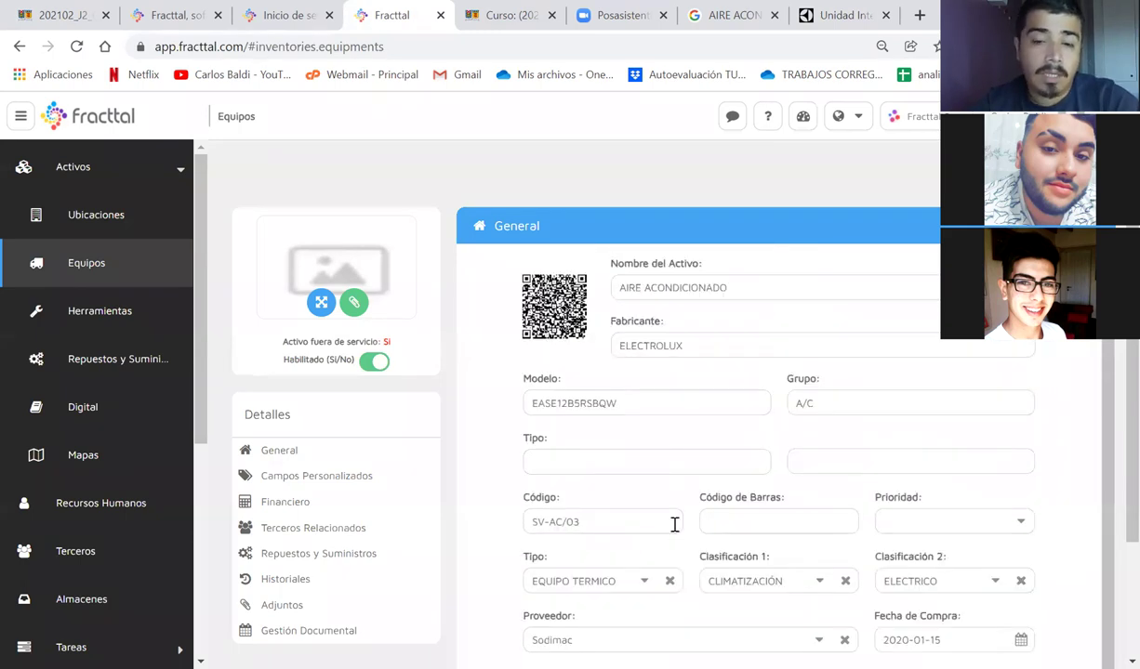
pyautogui.scroll(-2, 674, 530)
pyautogui.scroll(1, 674, 525)
pyautogui.scroll(-1, 674, 530)
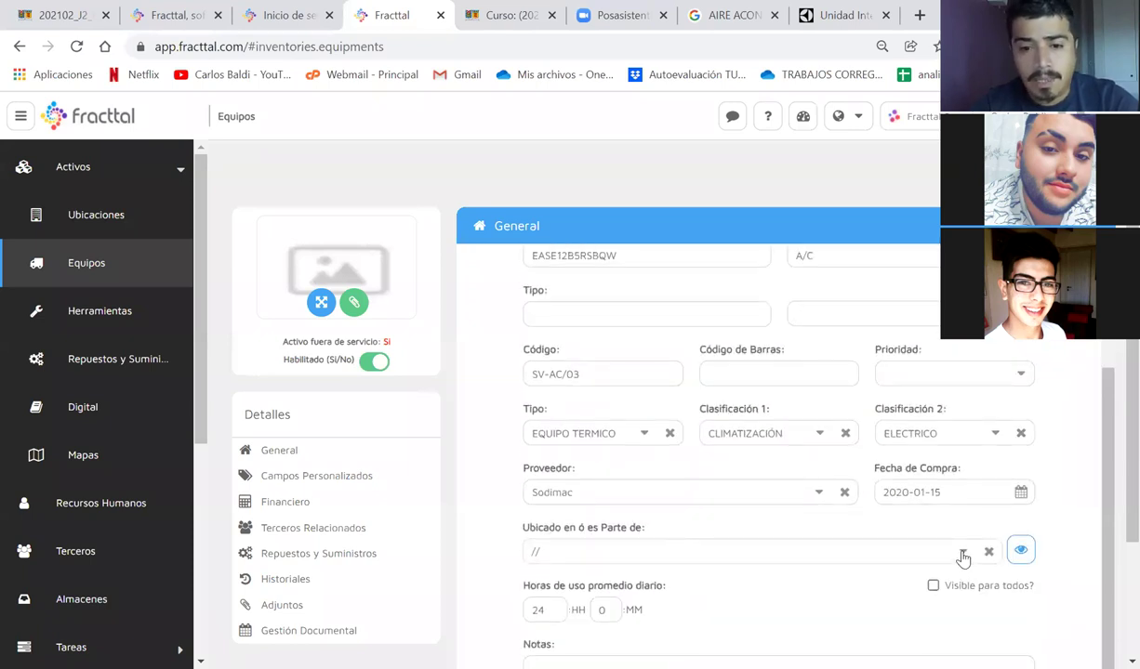
pyautogui.click(963, 555)
pyautogui.moveTo(371, 206); pyautogui.dragTo(448, 192)
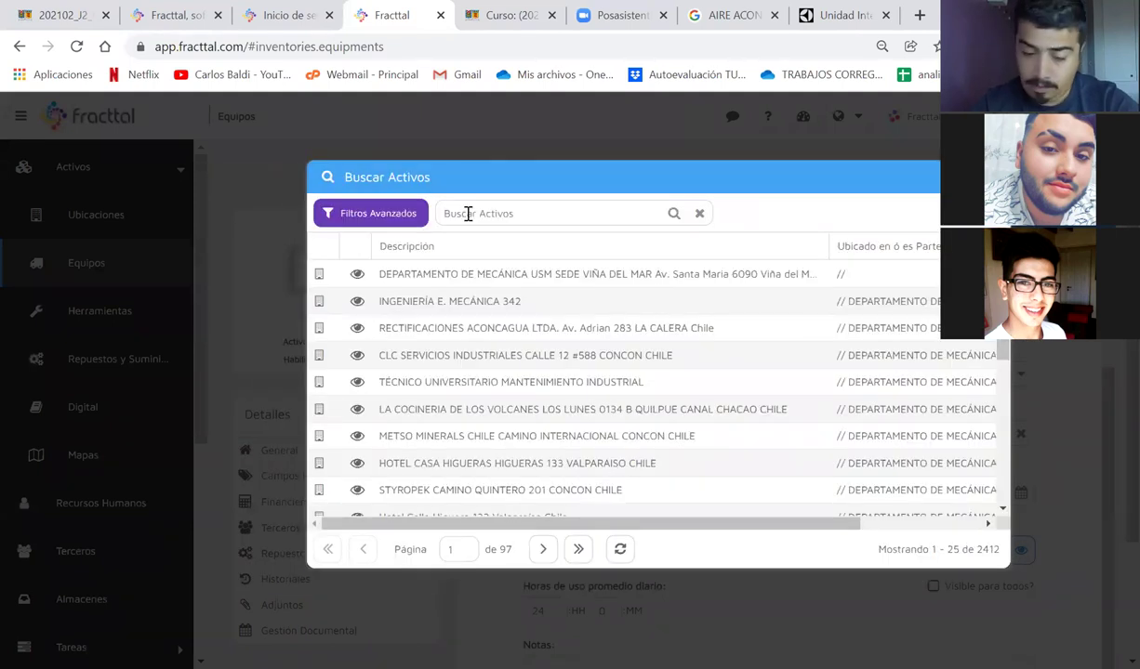
pyautogui.write('SA')
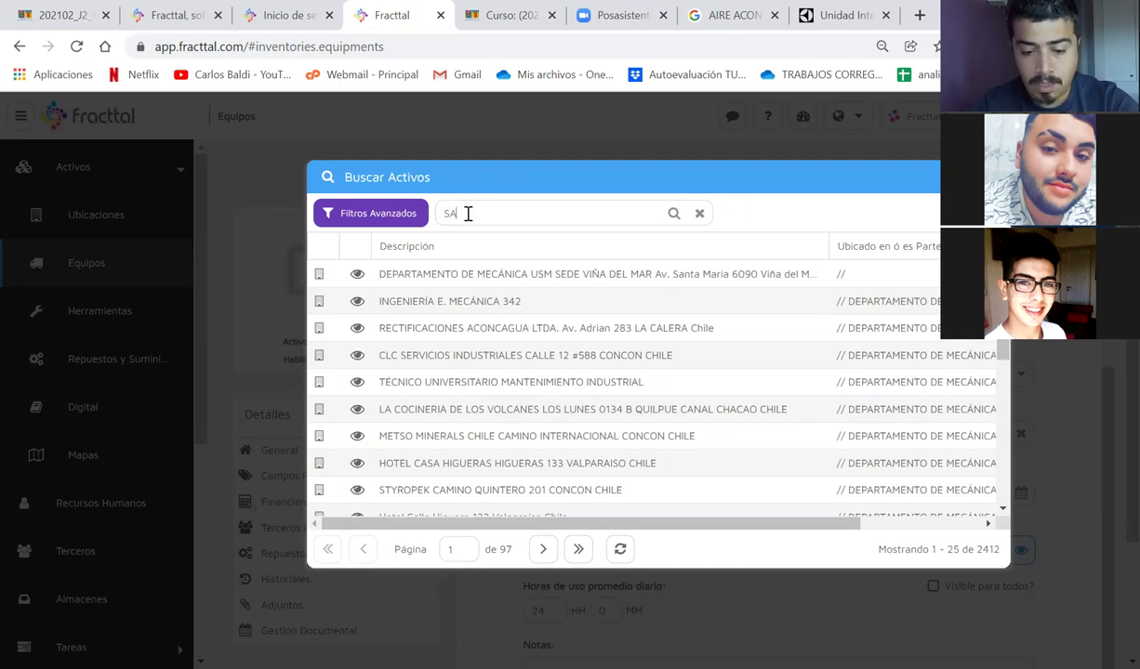
pyautogui.write('LA DE VENTAS')
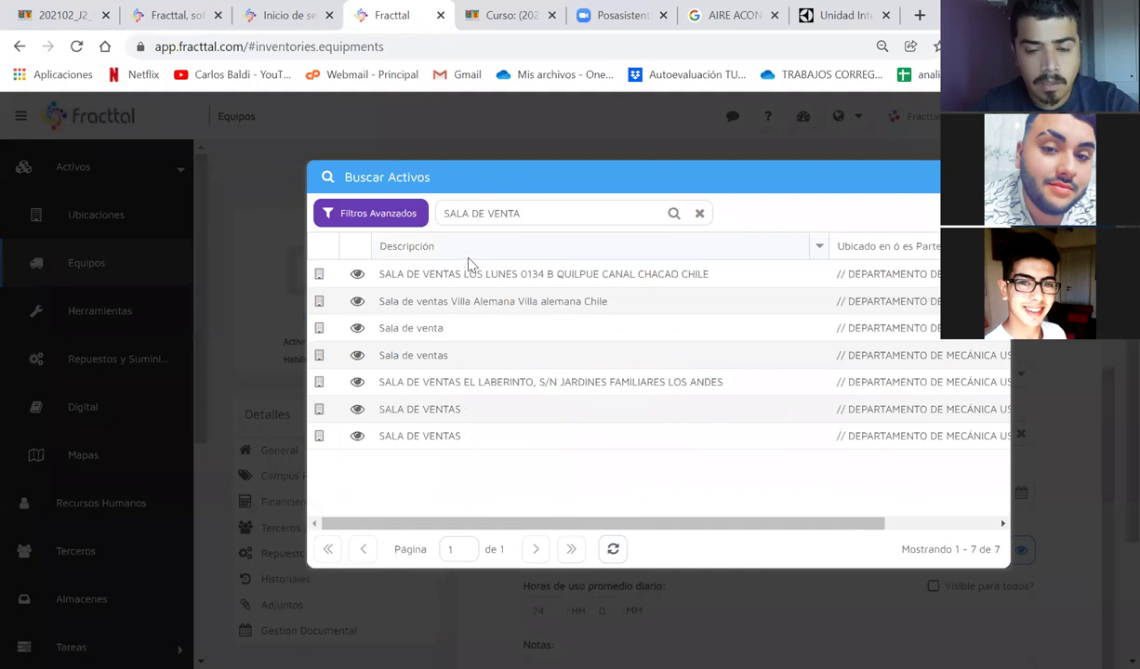
# Step: Compare the parent paths of the matches and locate the equipment in the "SALA DE VENTAS" under Ingeniería Mantenimiento Industrial-2021-Gestion de Activos / GRUPO Y
pyautogui.click(467, 444)
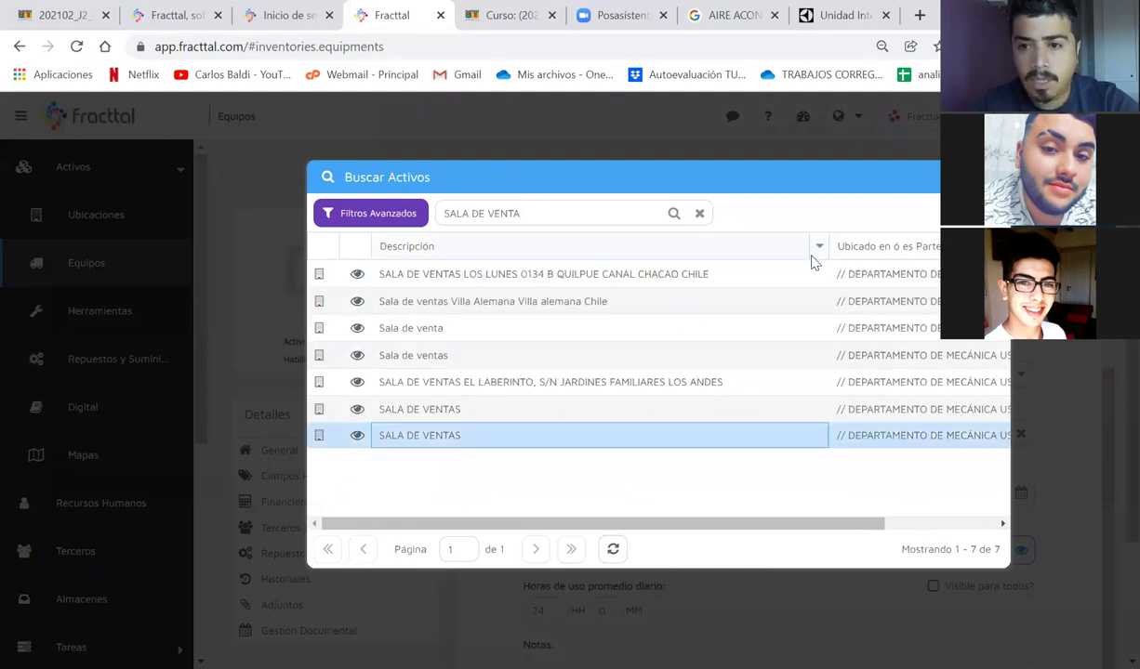
pyautogui.moveTo(830, 252); pyautogui.dragTo(570, 270)
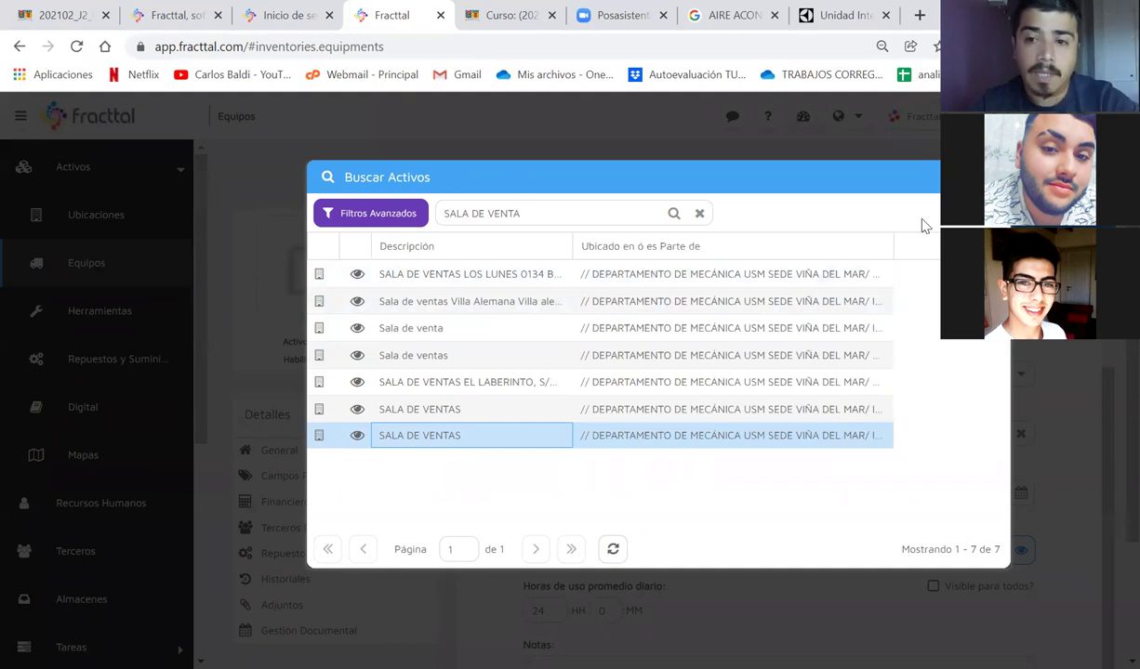
pyautogui.moveTo(892, 247); pyautogui.dragTo(1129, 249)
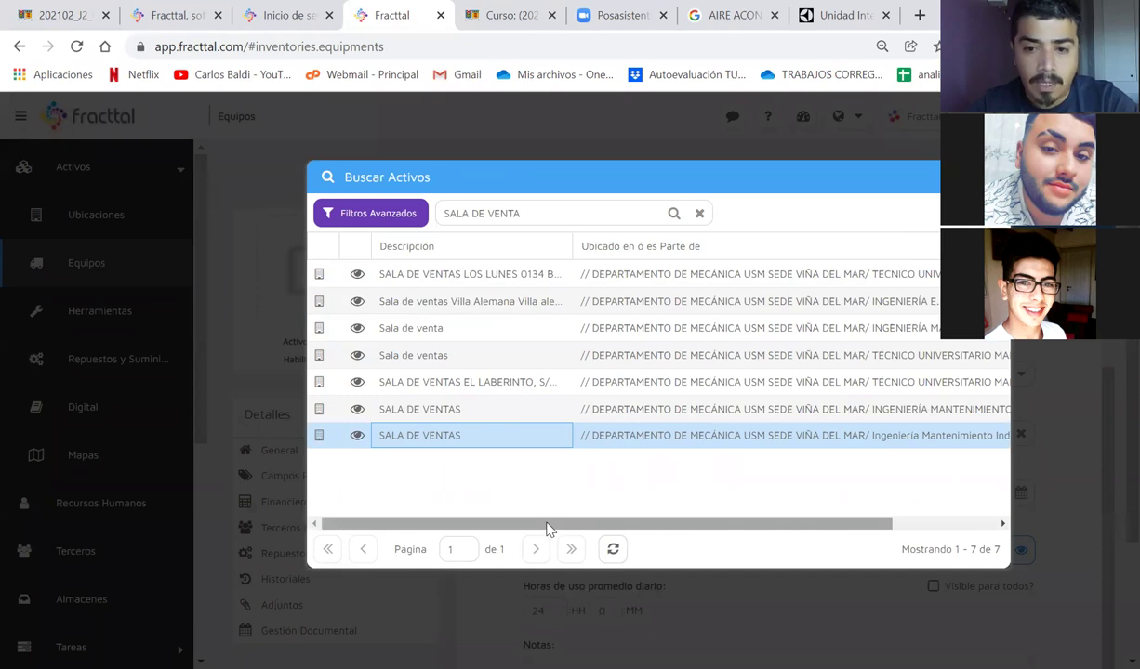
pyautogui.moveTo(546, 523); pyautogui.dragTo(758, 506)
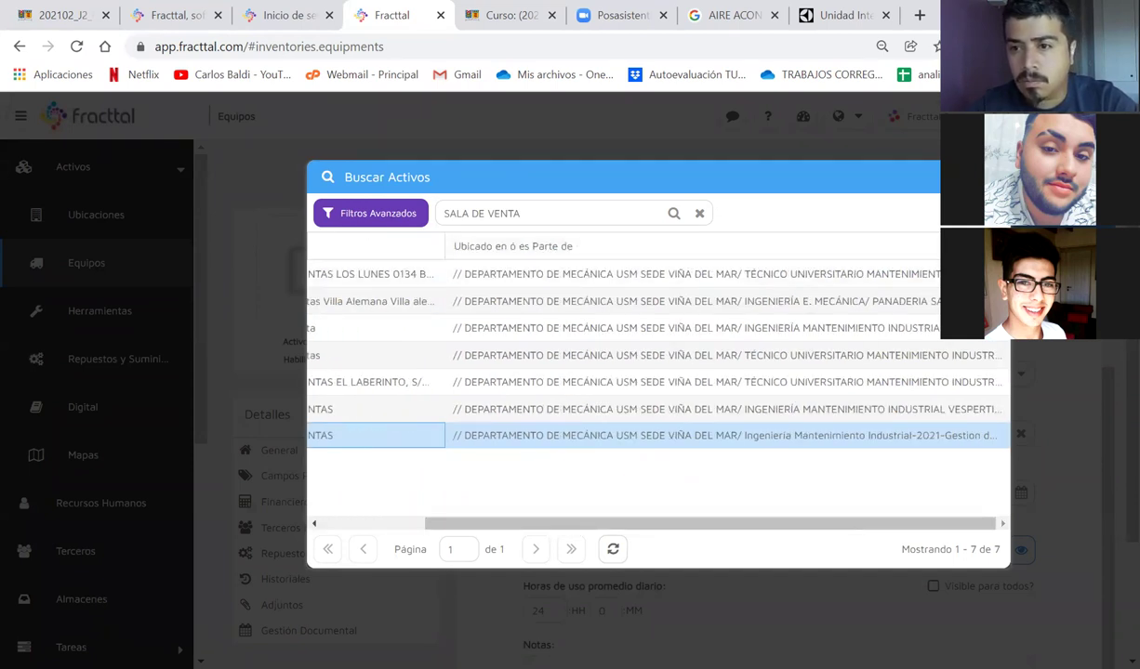
pyautogui.moveTo(444, 246); pyautogui.dragTo(445, 246)
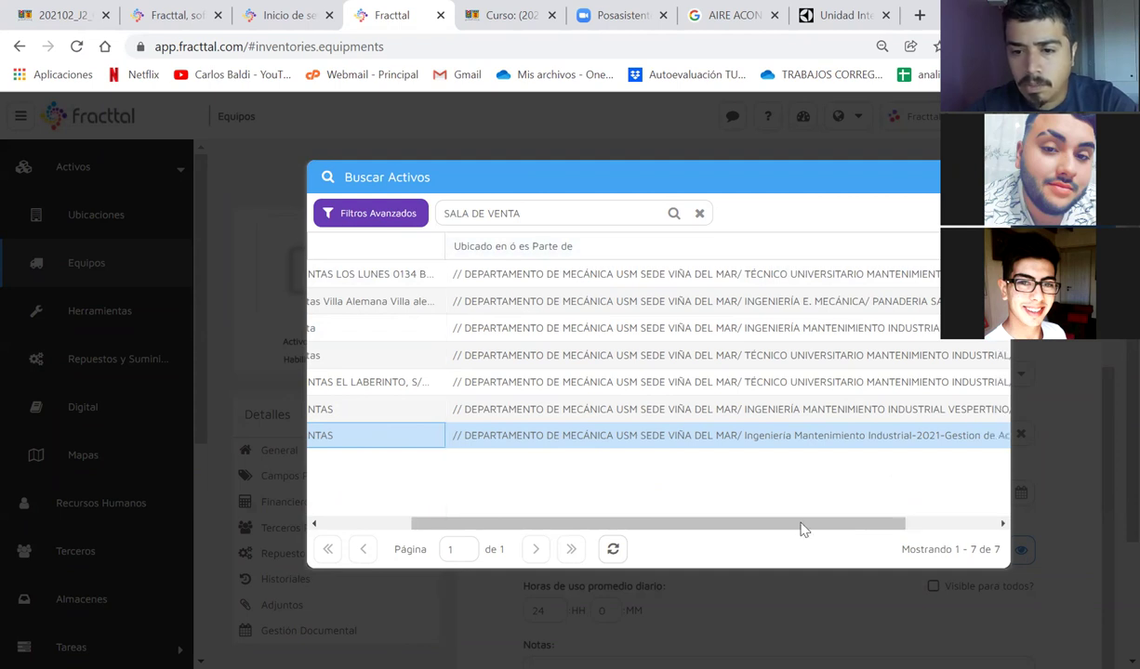
pyautogui.moveTo(776, 532); pyautogui.dragTo(921, 509)
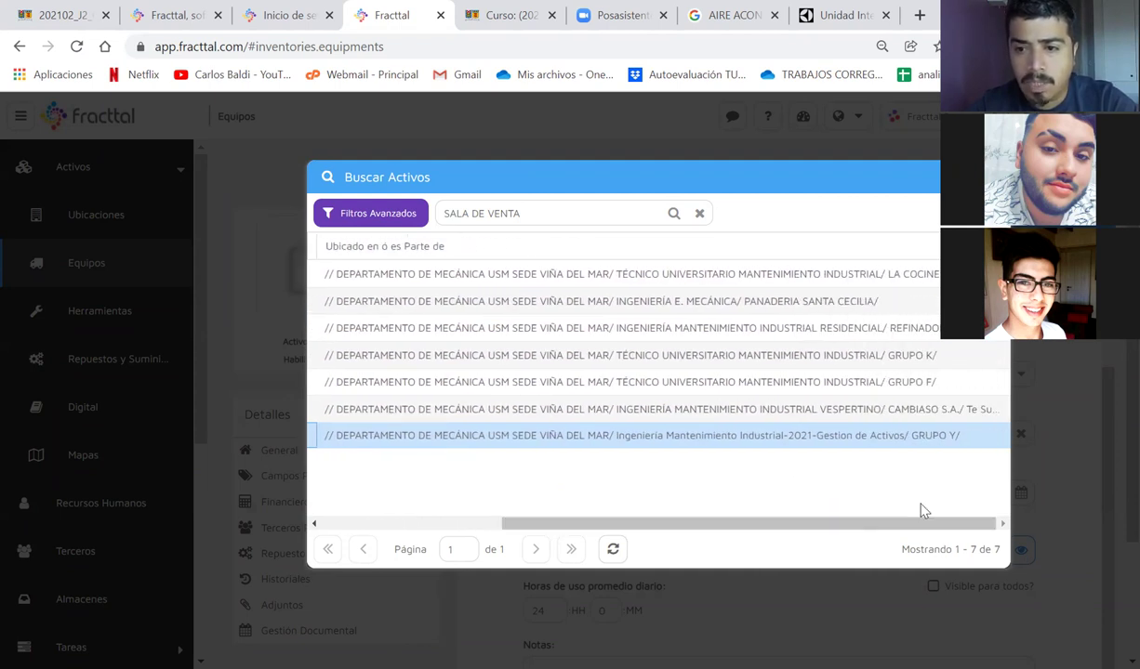
pyautogui.moveTo(834, 529); pyautogui.dragTo(484, 542)
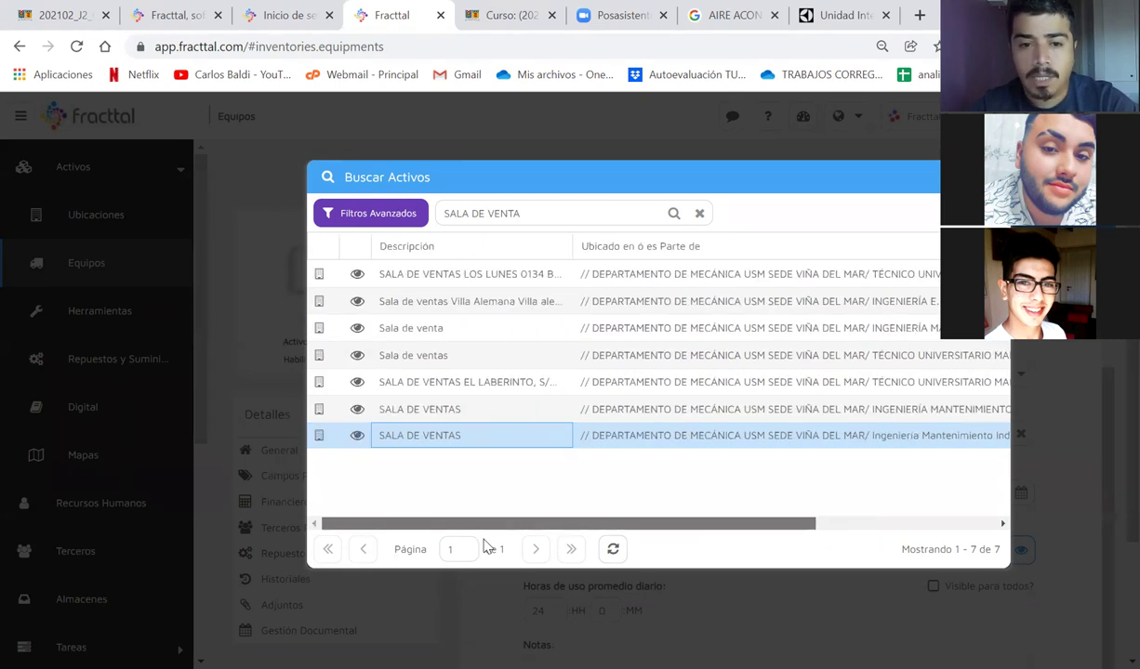
pyautogui.click(428, 436)
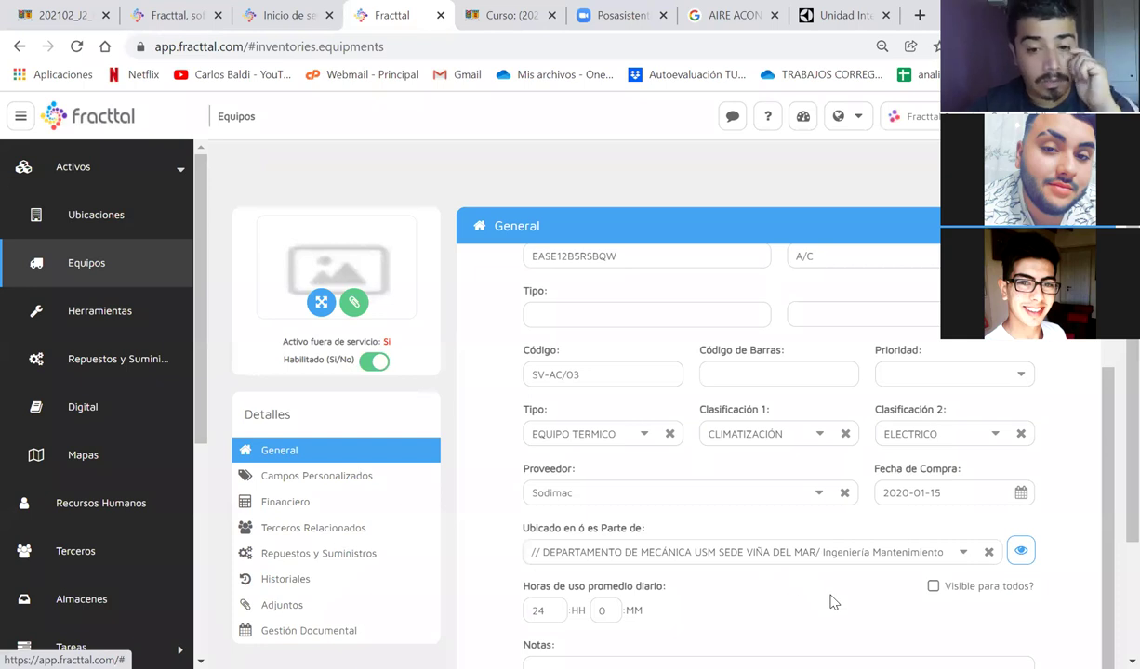
# Step: Set the equipment's average daily use to 8 hours and save the equipment record
pyautogui.click(557, 611)
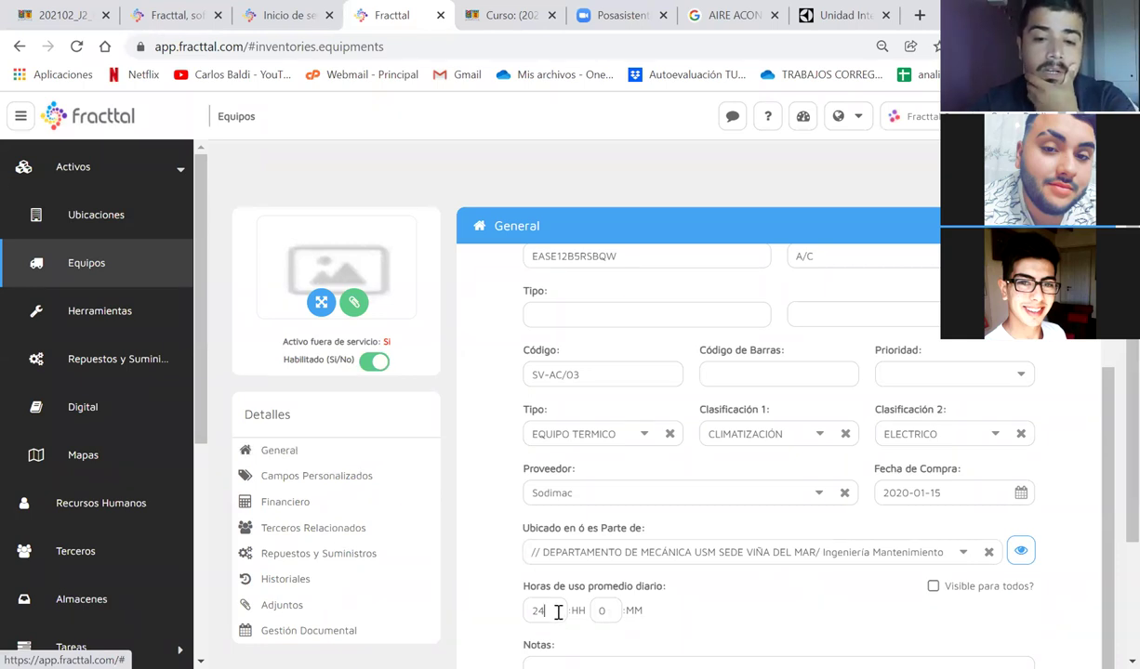
pyautogui.moveTo(557, 611); pyautogui.dragTo(506, 595)
pyautogui.write('8')
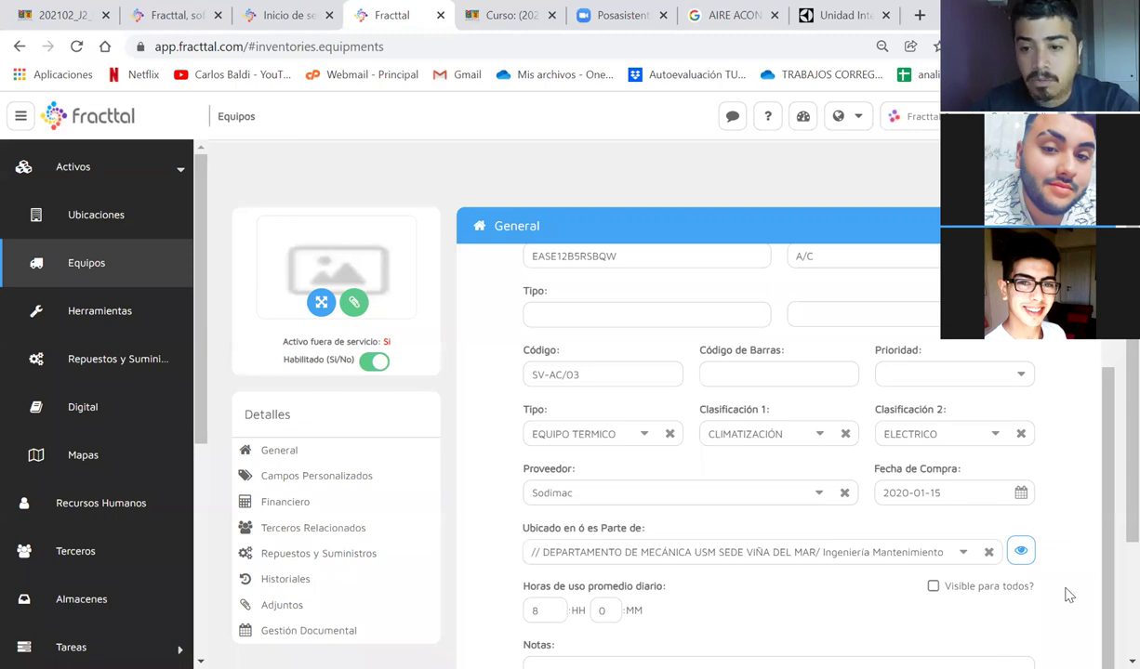
pyautogui.click(934, 587)
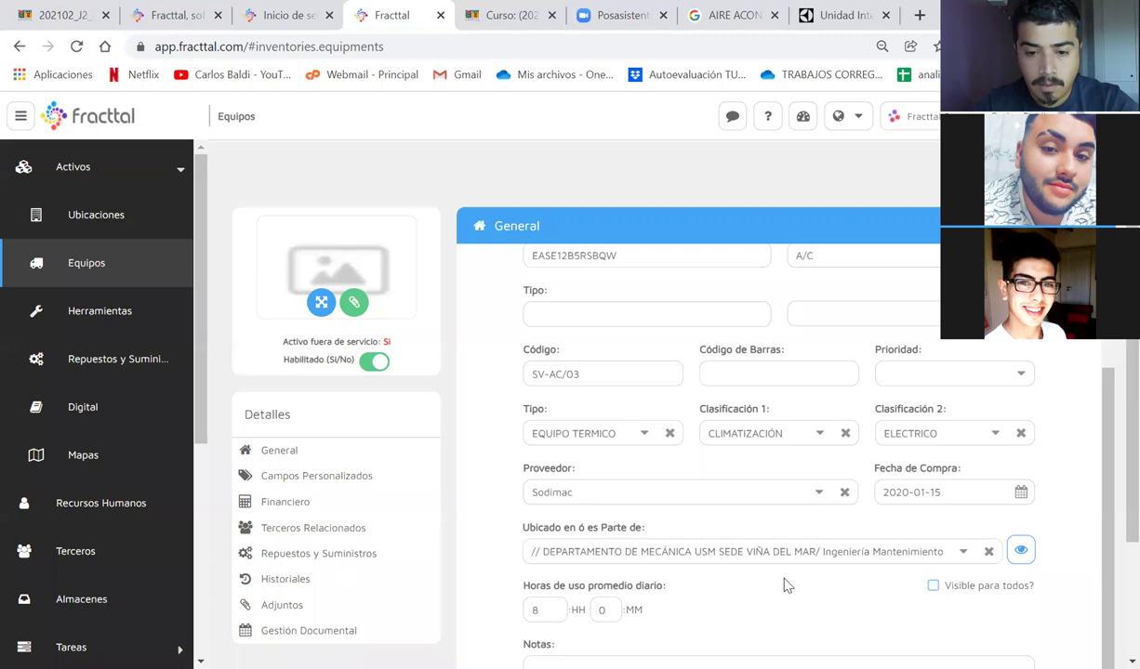
pyautogui.scroll(2, 772, 572)
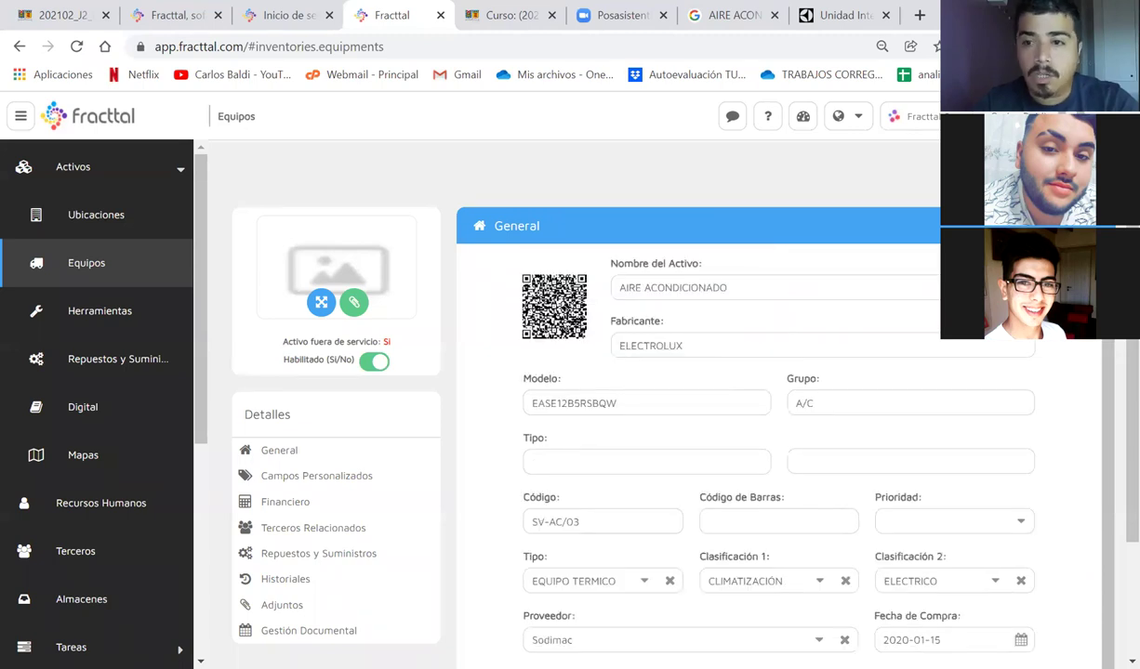
pyautogui.click(1023, 174)
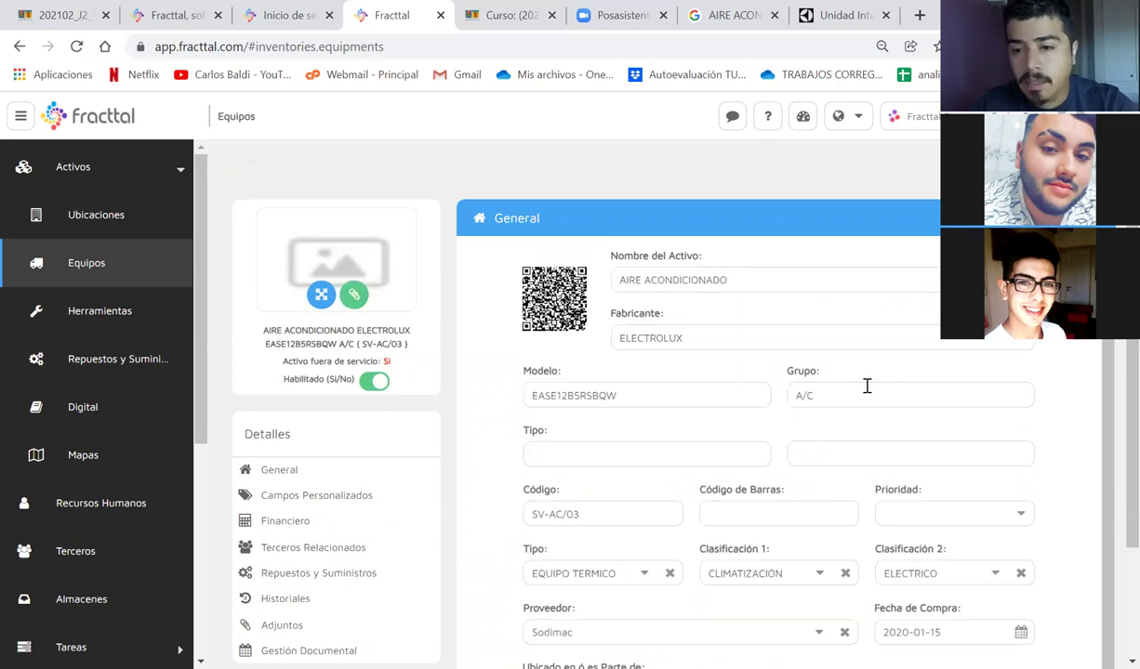
pyautogui.scroll(-3, 864, 387)
pyautogui.click(932, 579)
pyautogui.click(932, 578)
pyautogui.rightClick(932, 579)
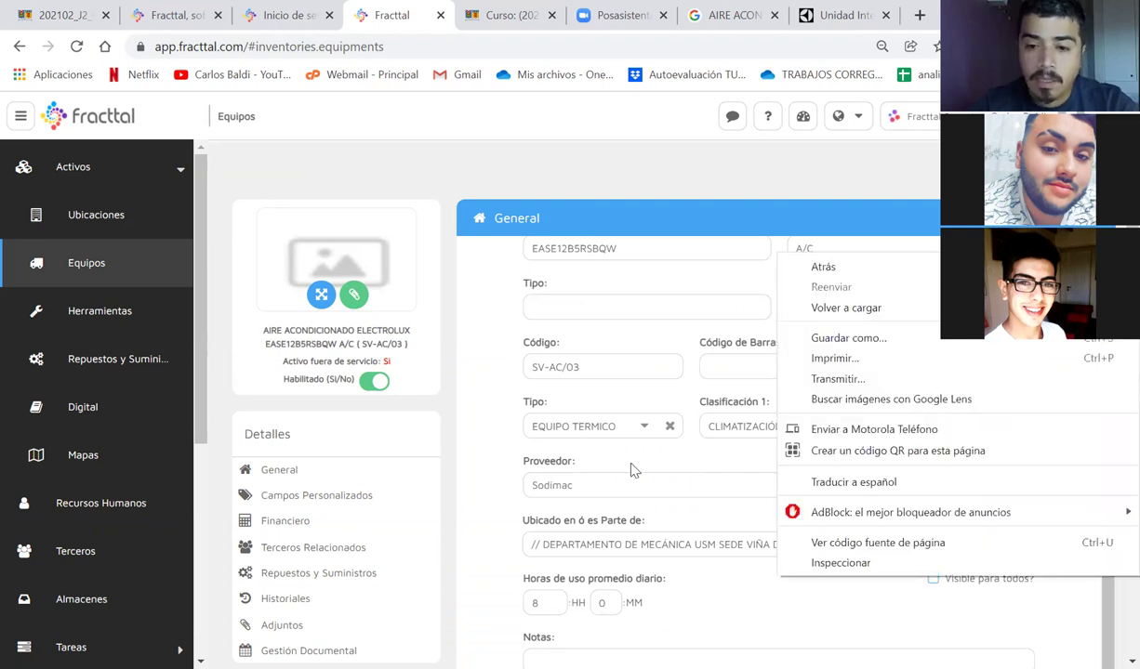
pyautogui.click(421, 318)
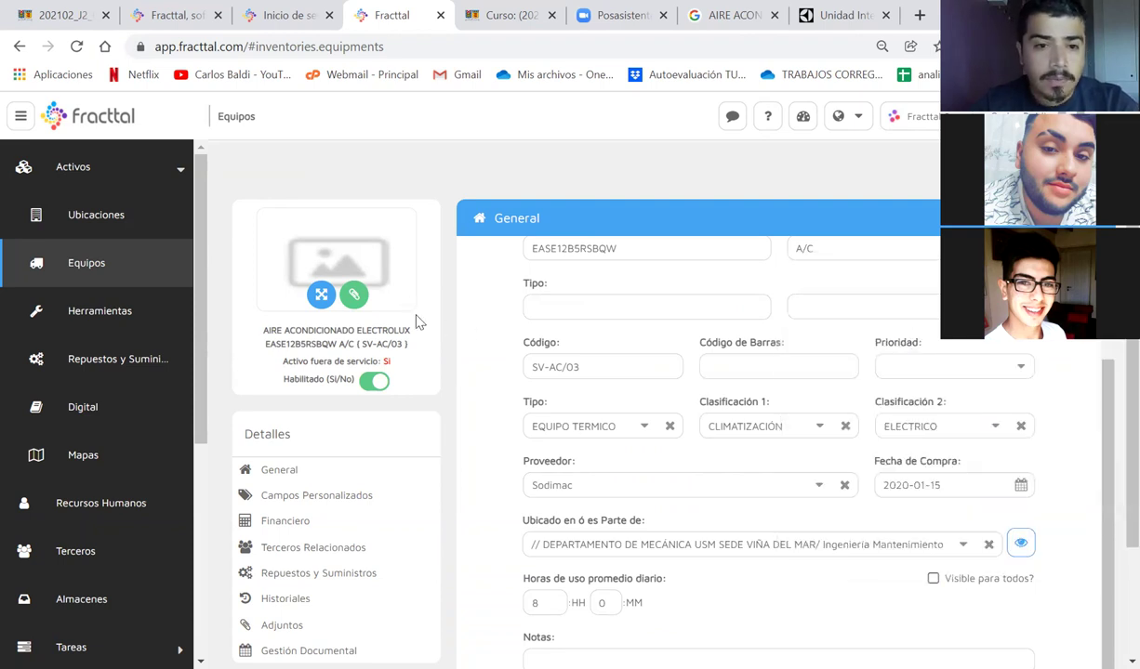
# Step: Look at the equipment's image upload and its file selection, and close both without choosing a file
pyautogui.click(355, 296)
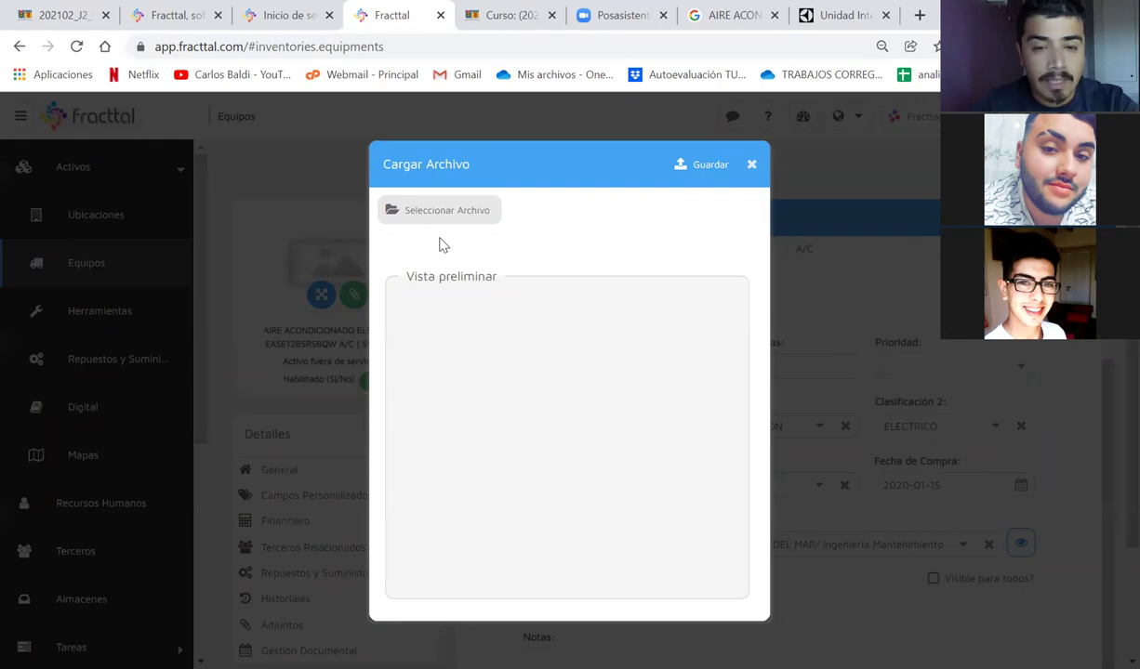
pyautogui.click(397, 207)
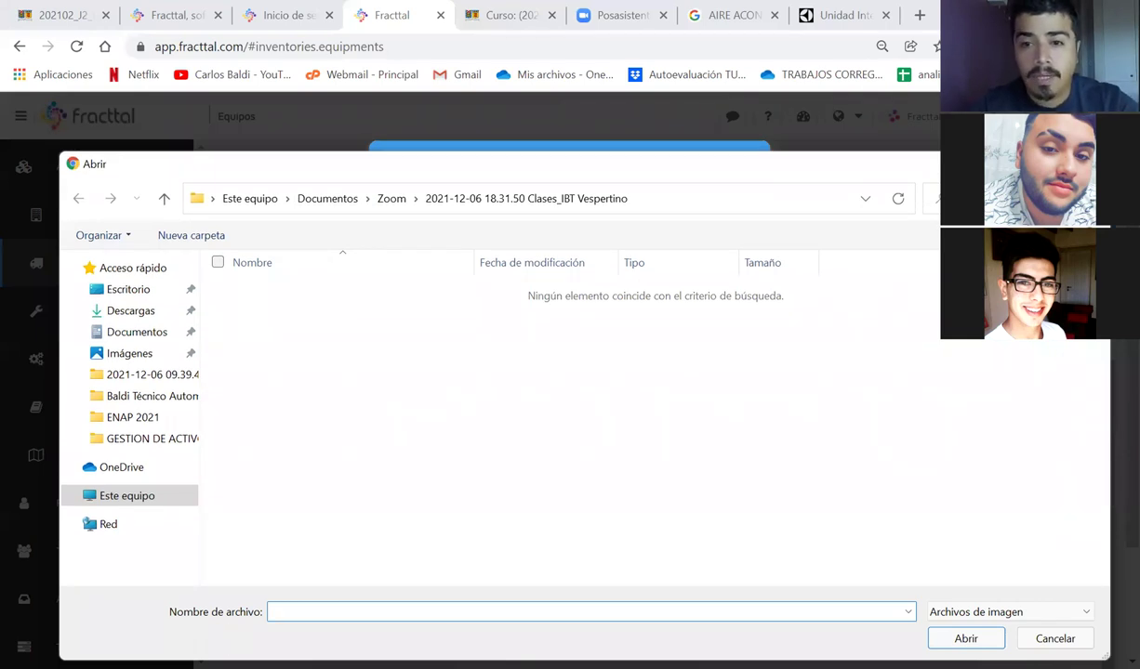
pyautogui.press('Escape')
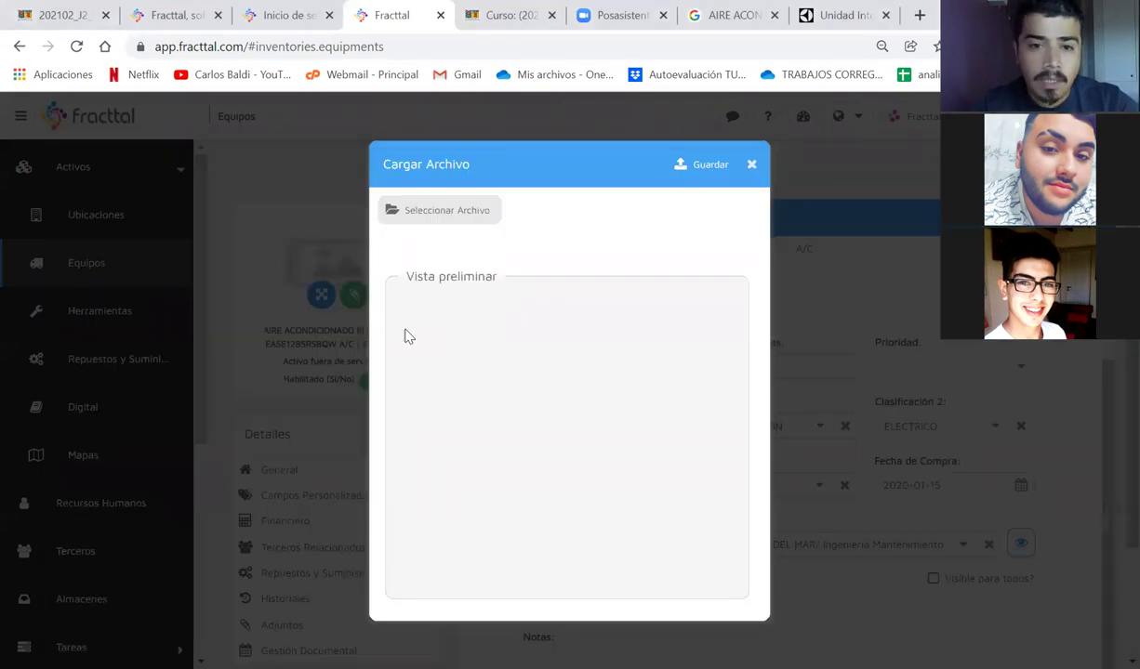
pyautogui.click(752, 165)
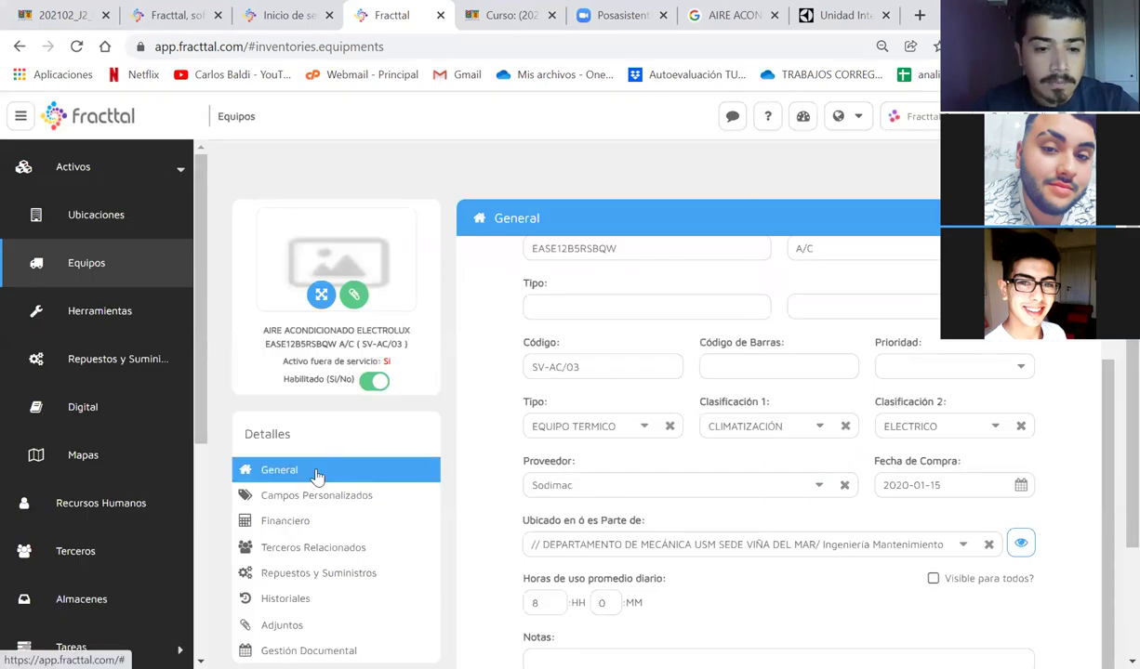
# Step: In the equipment's financial details, set both the Costo de compra and the Valor de Sustitución to 185,000
pyautogui.click(321, 520)
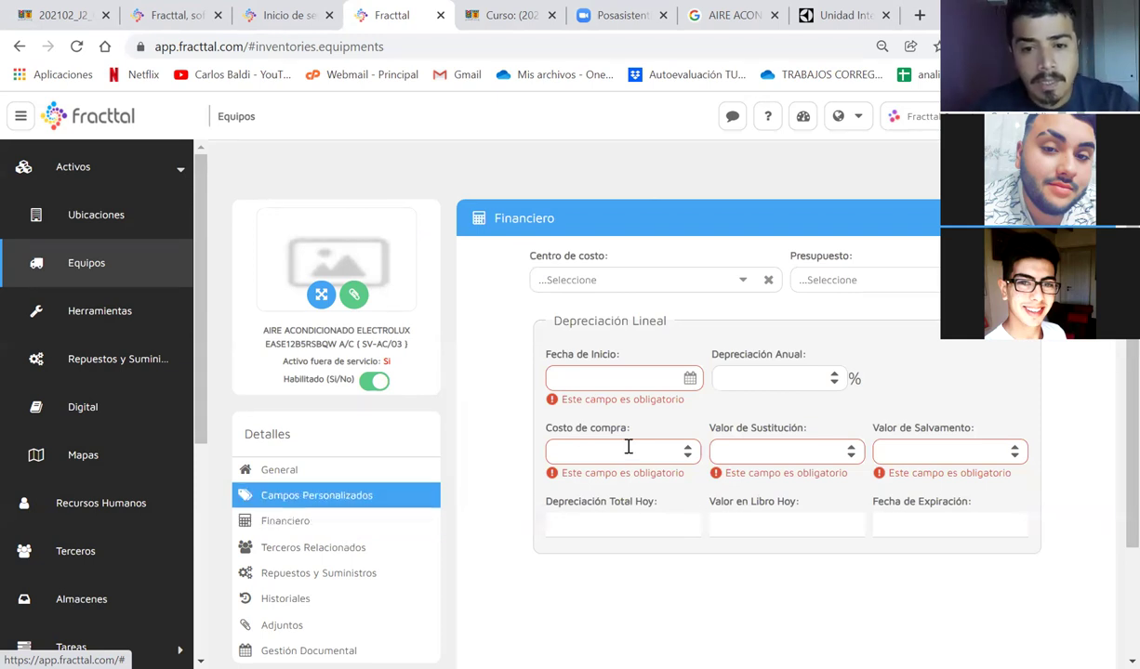
pyautogui.click(687, 448)
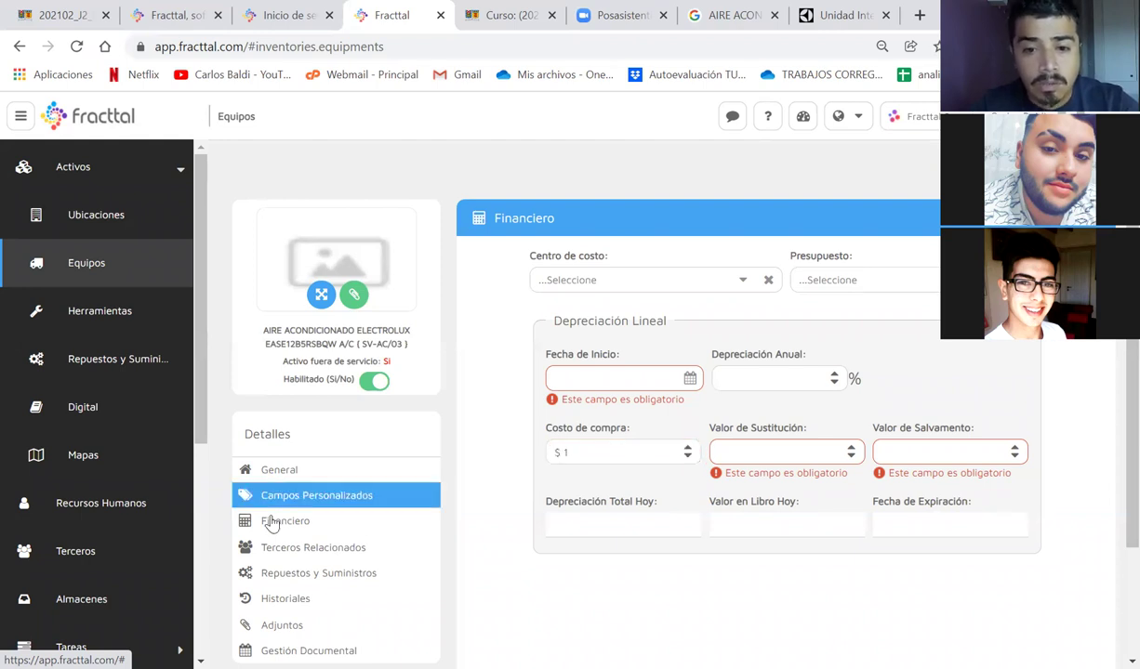
pyautogui.click(576, 456)
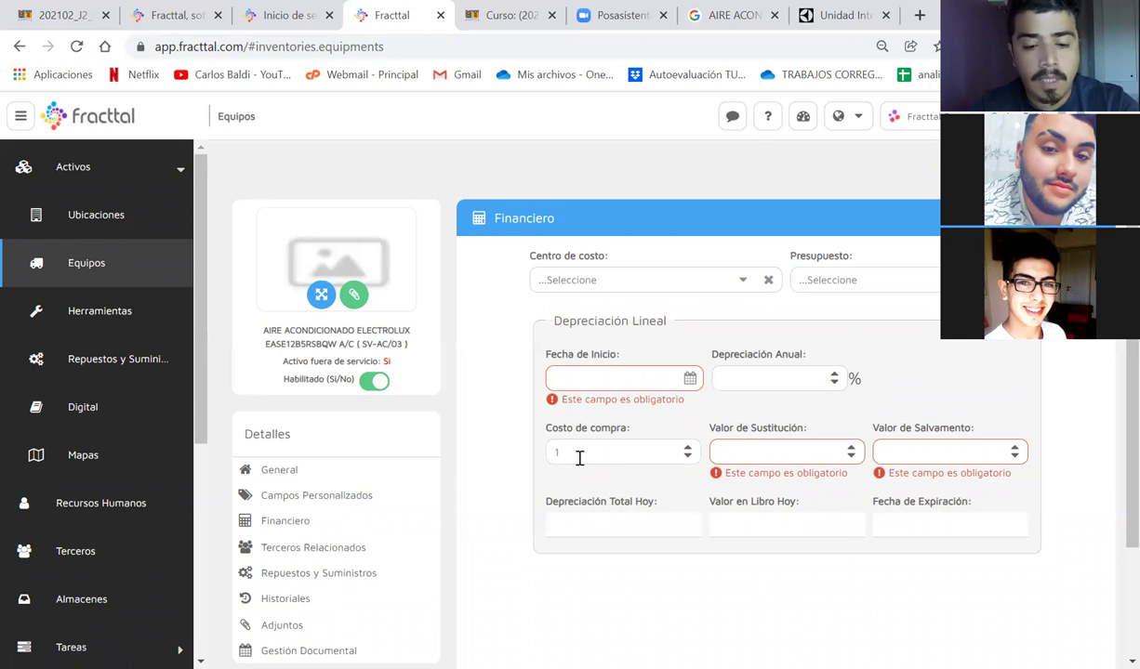
pyautogui.write('85,0')
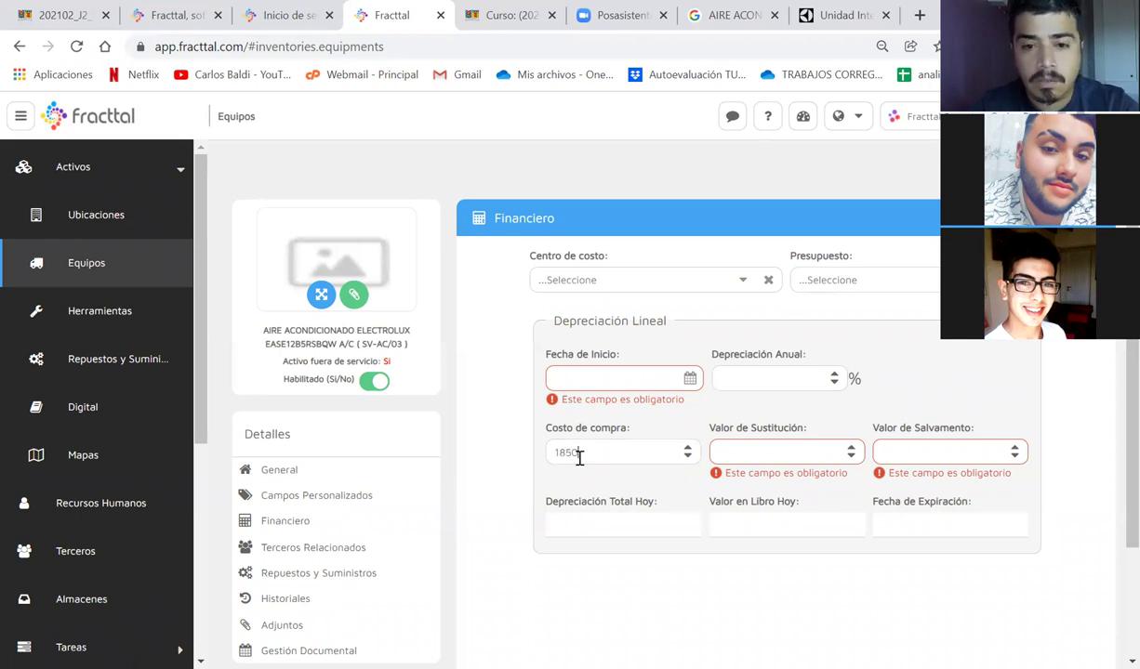
pyautogui.write('00')
pyautogui.click(506, 506)
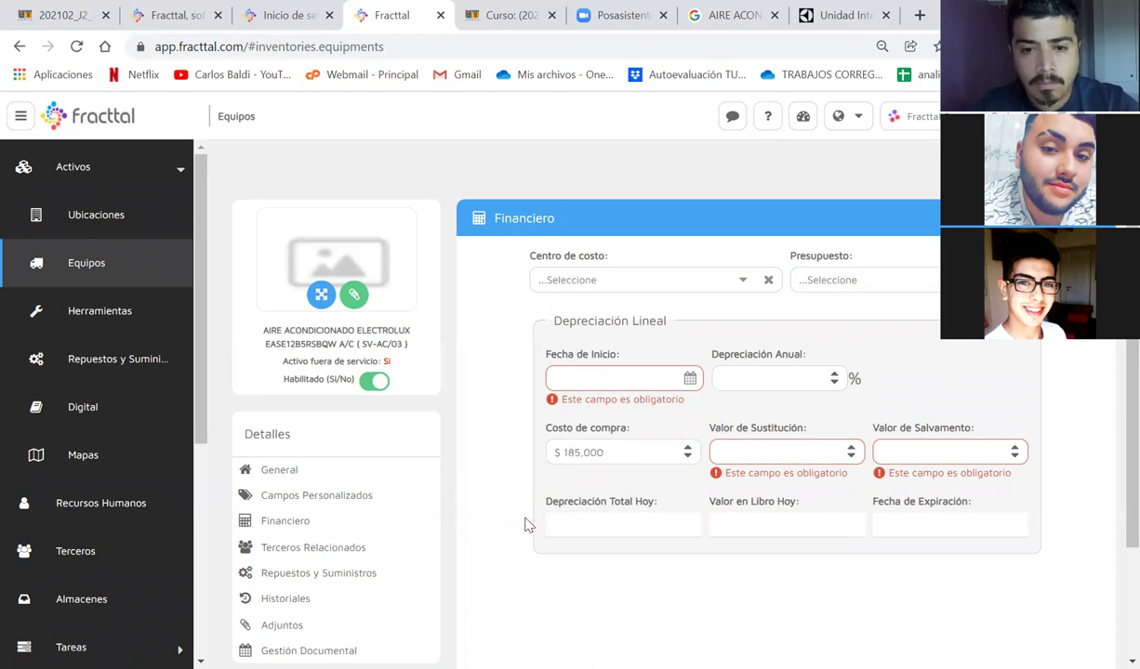
pyautogui.write('1850000')
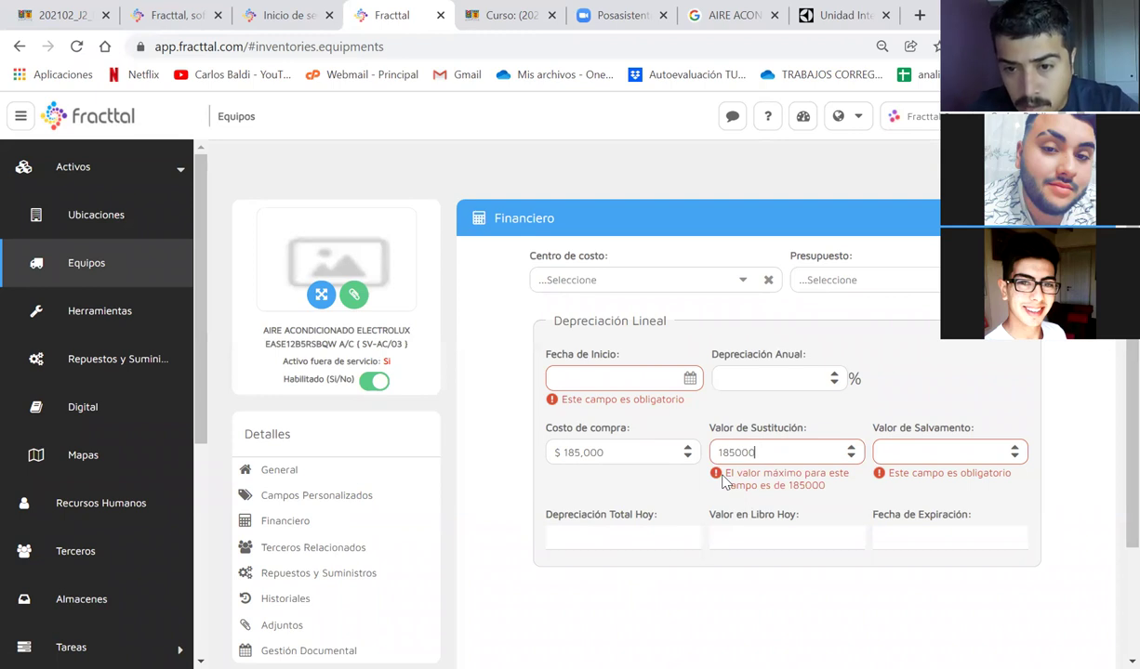
pyautogui.click(724, 481)
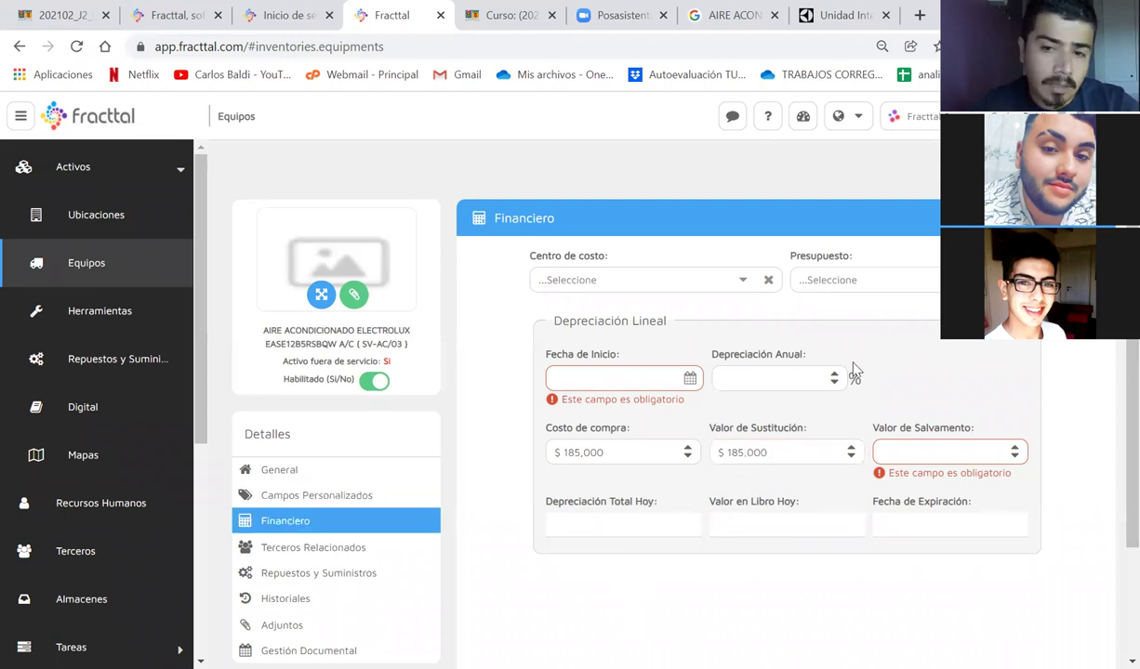
# Step: View the equipment's attachments, related third parties and spare parts, and look at the spare-part picker without selecting anything
pyautogui.click(385, 629)
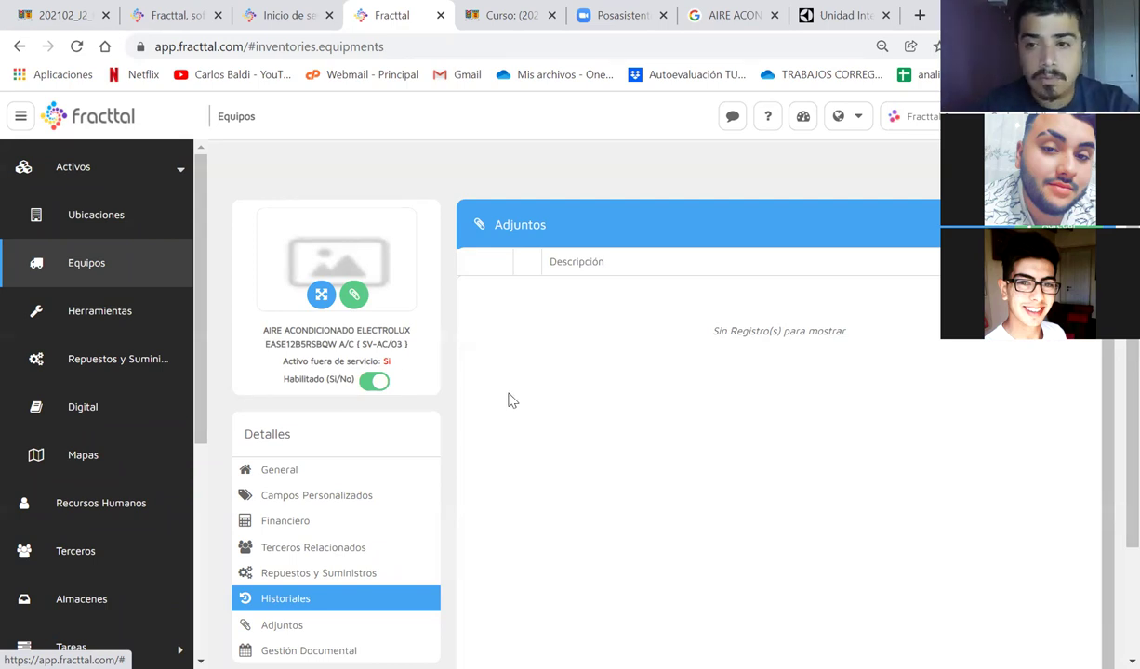
pyautogui.click(313, 547)
pyautogui.click(377, 575)
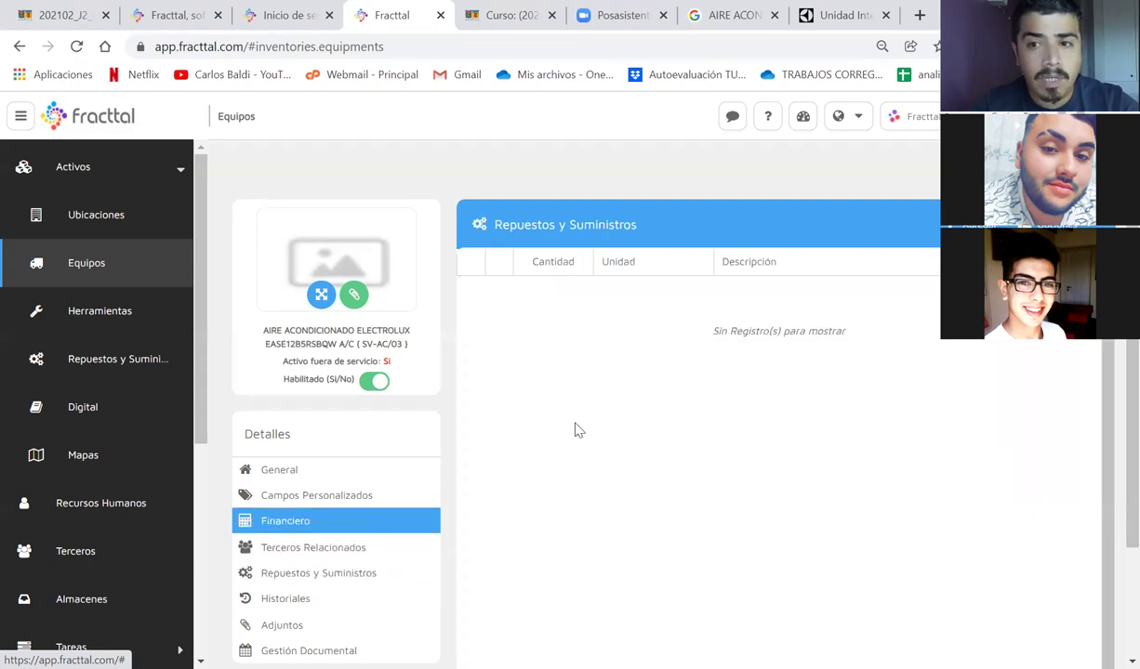
pyautogui.click(897, 219)
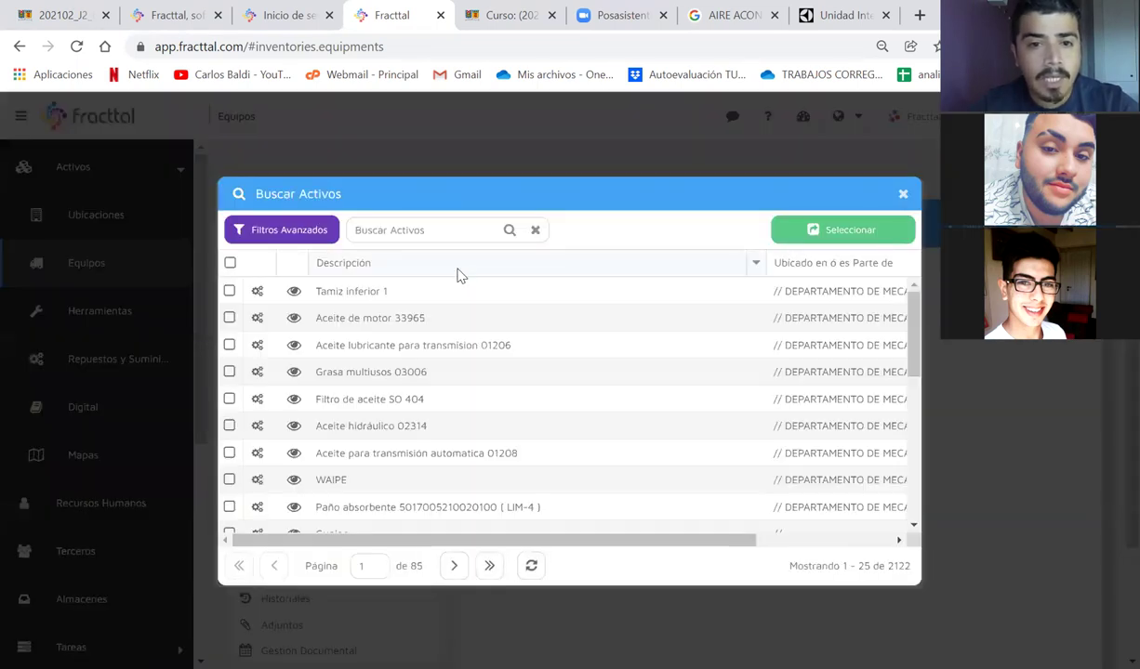
pyautogui.click(903, 194)
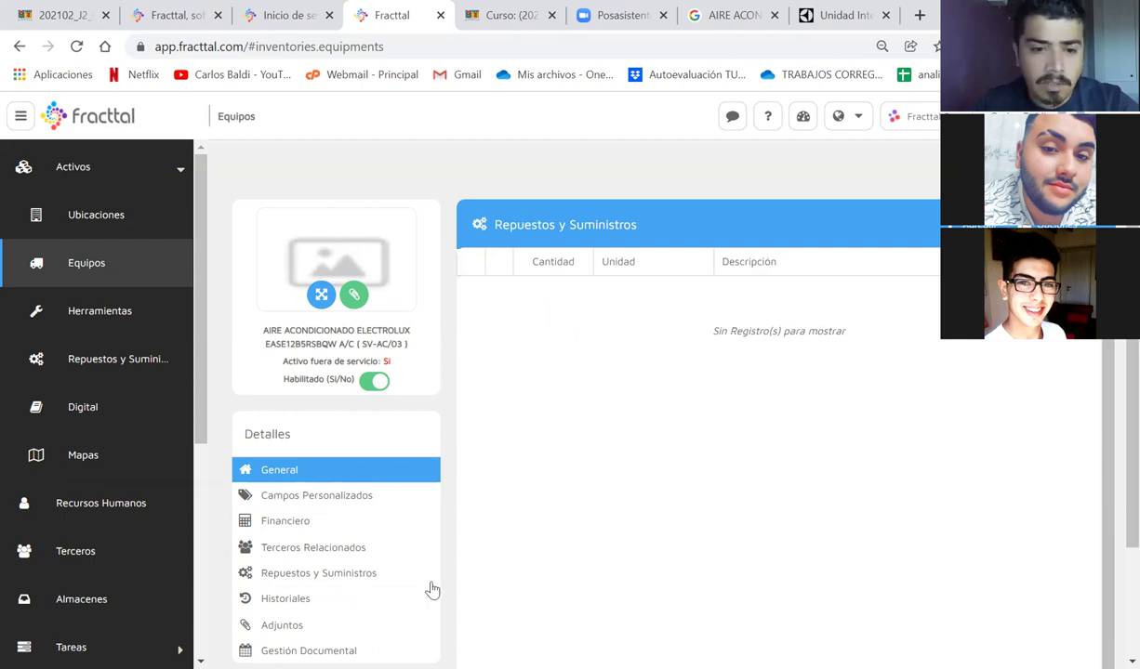
# Step: In the air conditioner's Repuestos y Suministros section, open the asset picker and search it for FREON
pyautogui.click(335, 572)
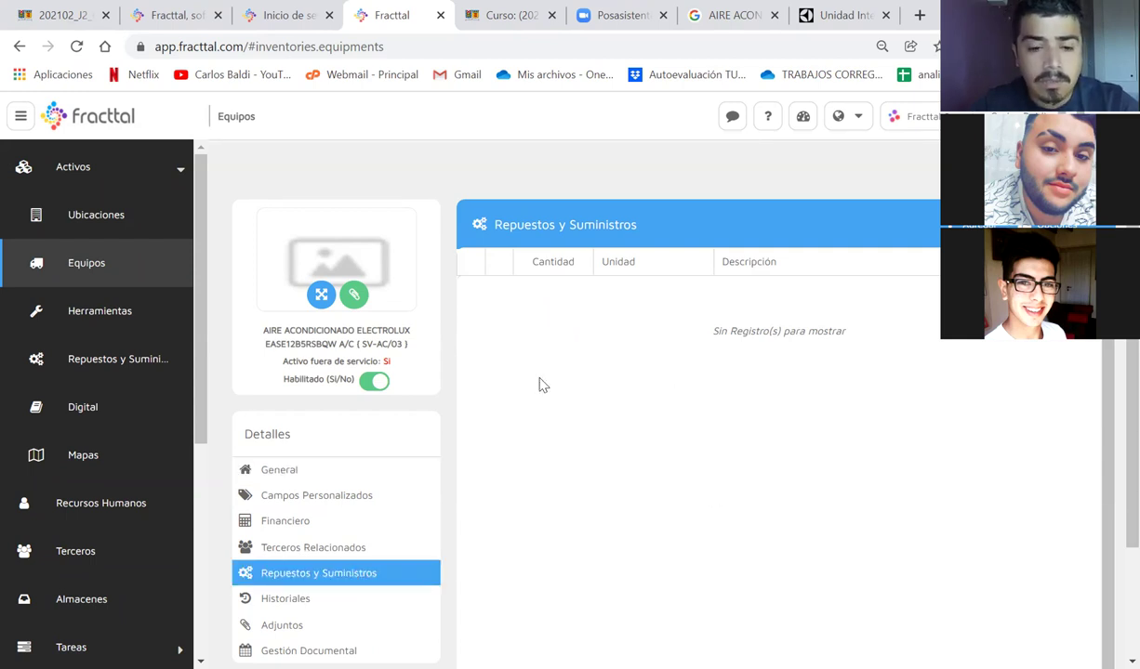
pyautogui.click(322, 496)
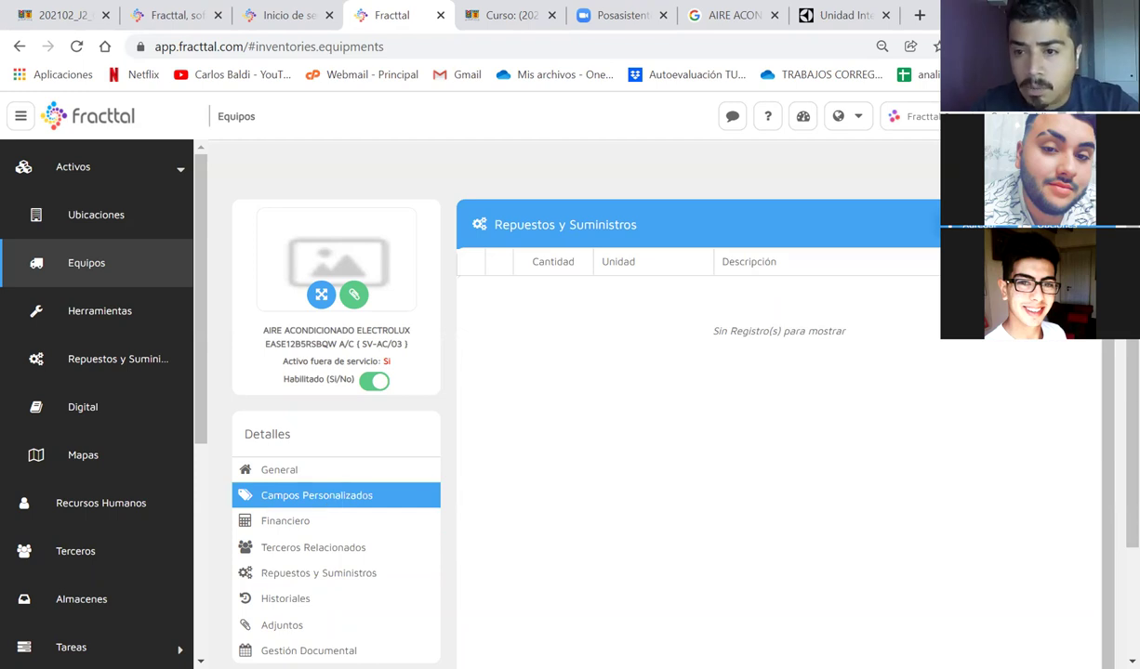
pyautogui.click(892, 225)
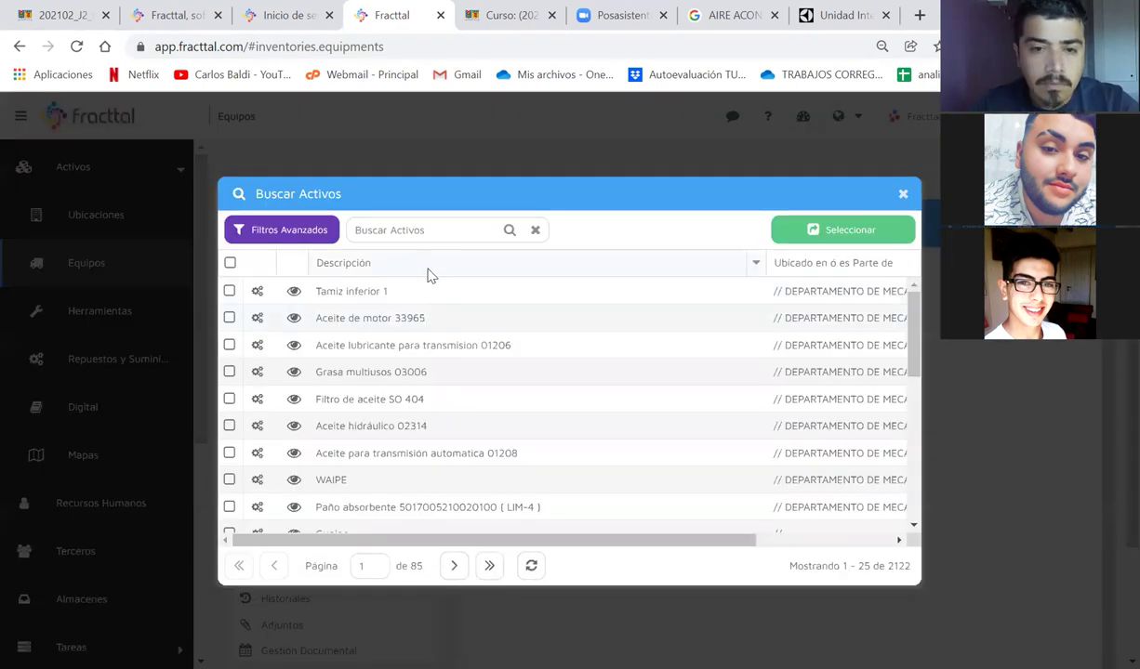
pyautogui.click(420, 232)
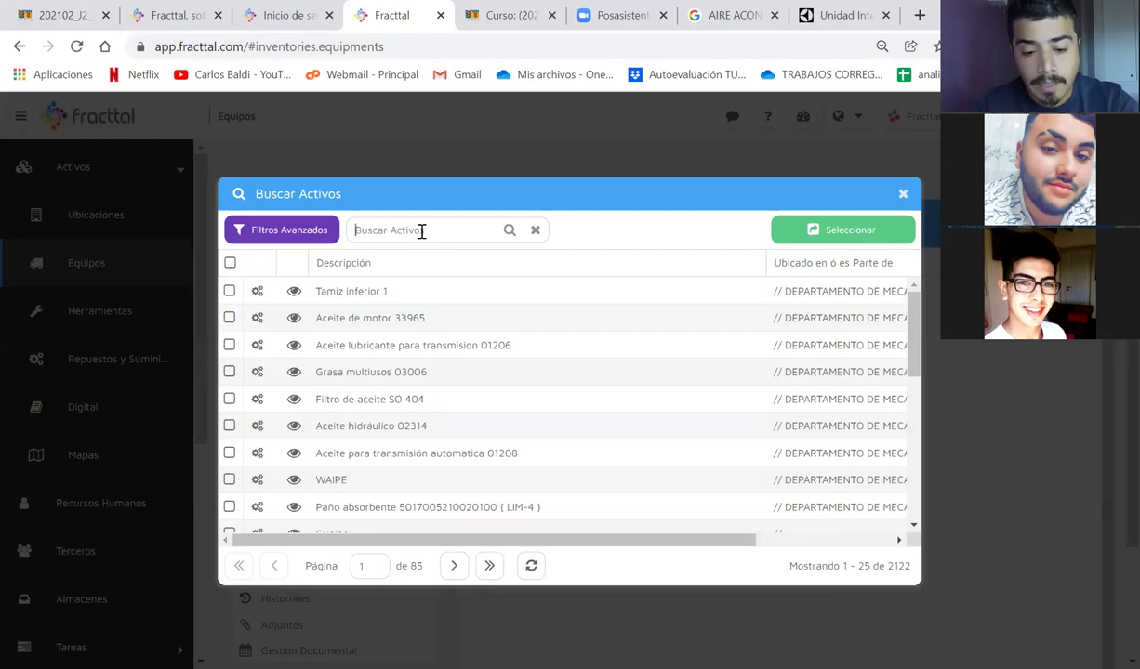
pyautogui.write('FREON')
pyautogui.press('BackSpace')
pyautogui.press('BackSpace')
pyautogui.press('BackSpace')
pyautogui.press('BackSpace')
pyautogui.press('BackSpace')
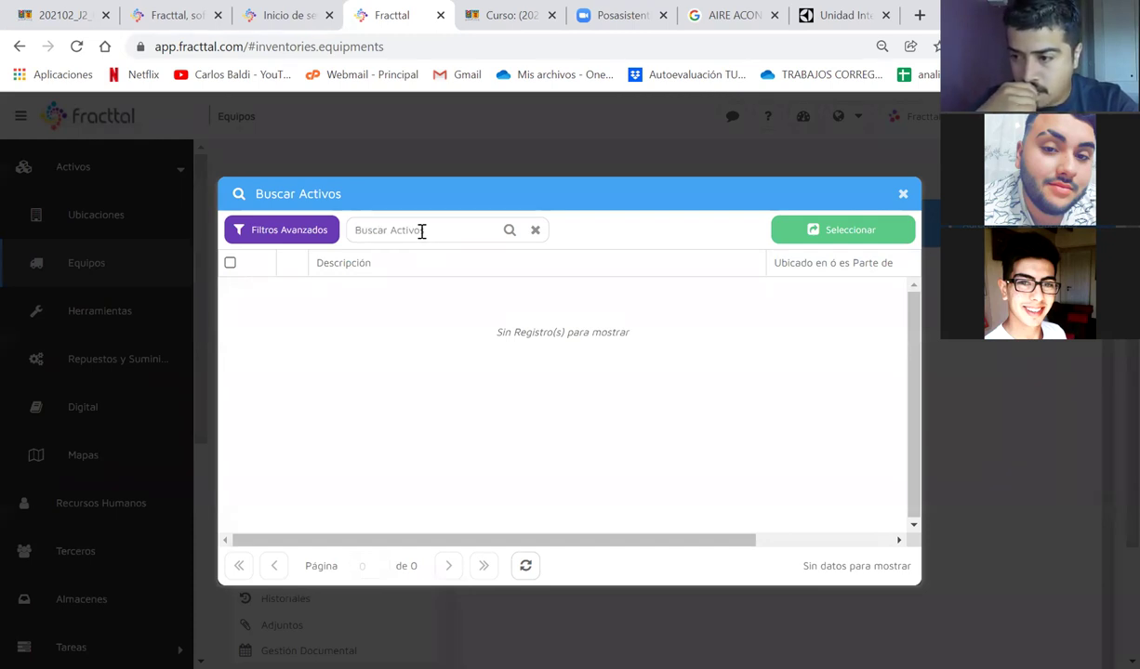
# Step: Search the asset picker for R12, R012 and AMONIA, and close it without selecting anything
pyautogui.write('R12')
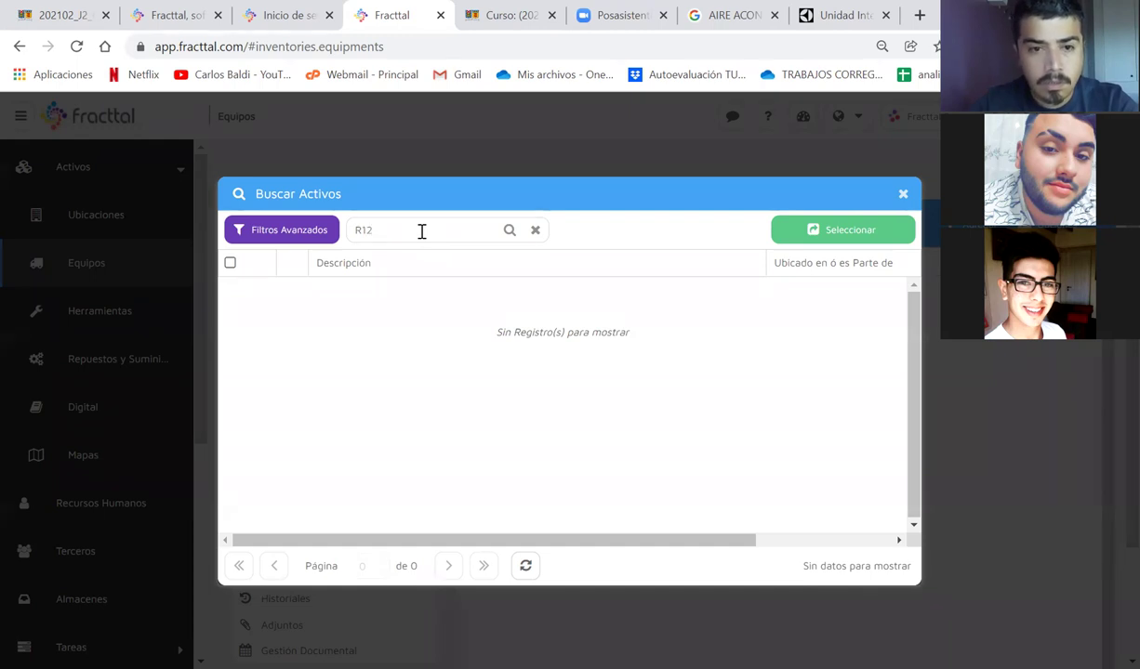
pyautogui.press('BackSpace')
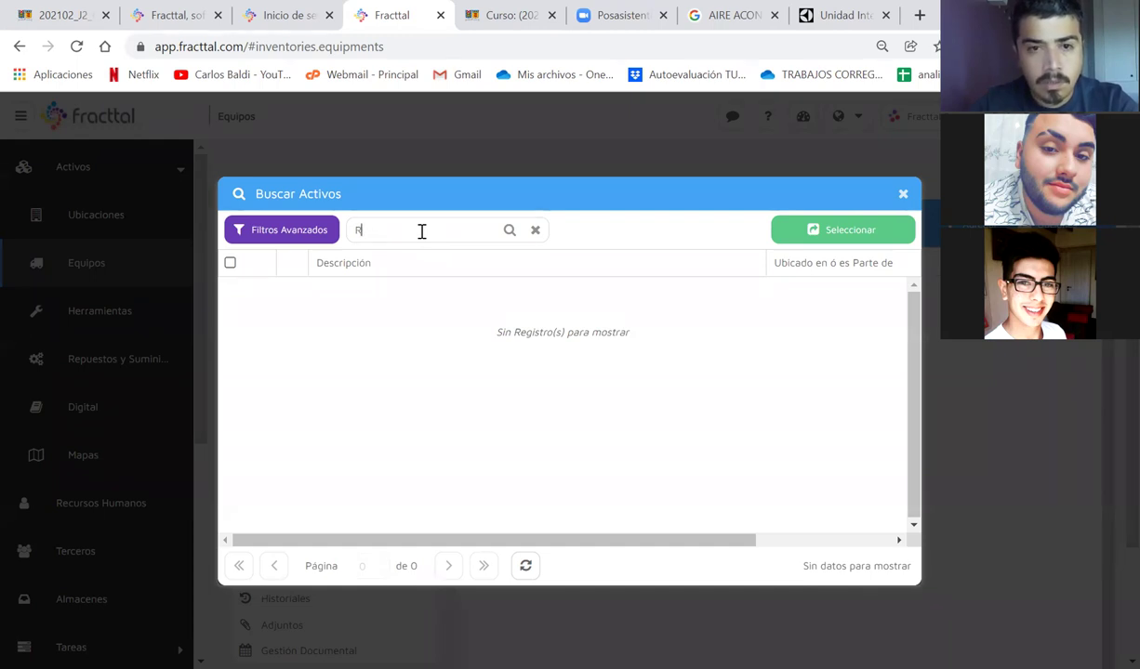
pyautogui.write('012')
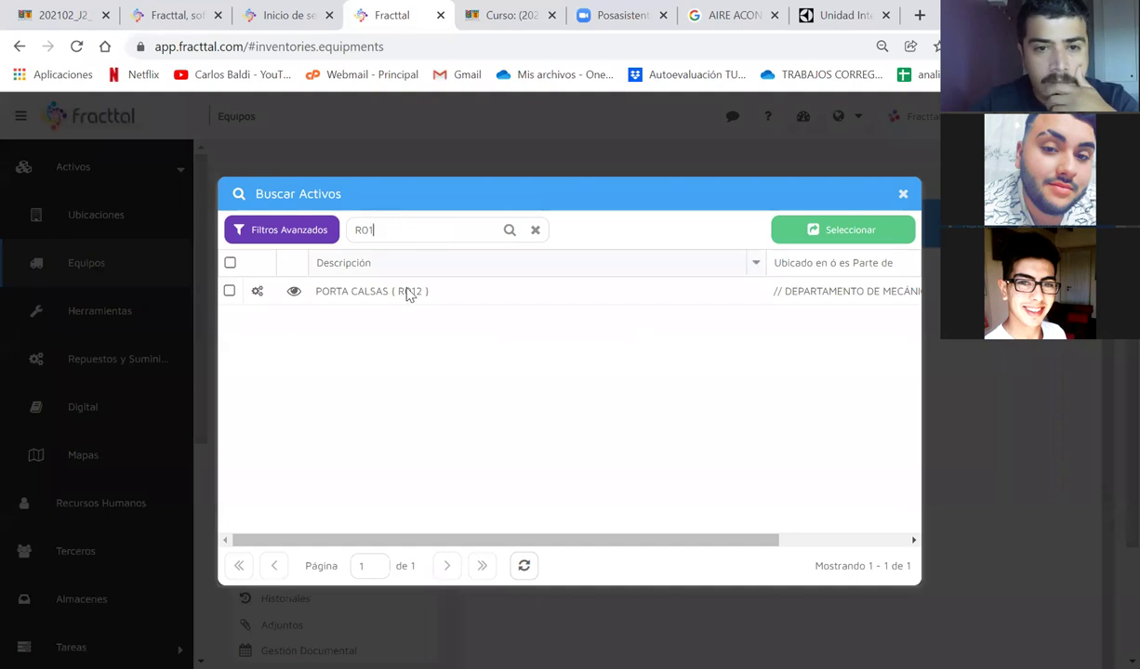
pyautogui.moveTo(394, 231); pyautogui.dragTo(353, 232)
pyautogui.press('BackSpace')
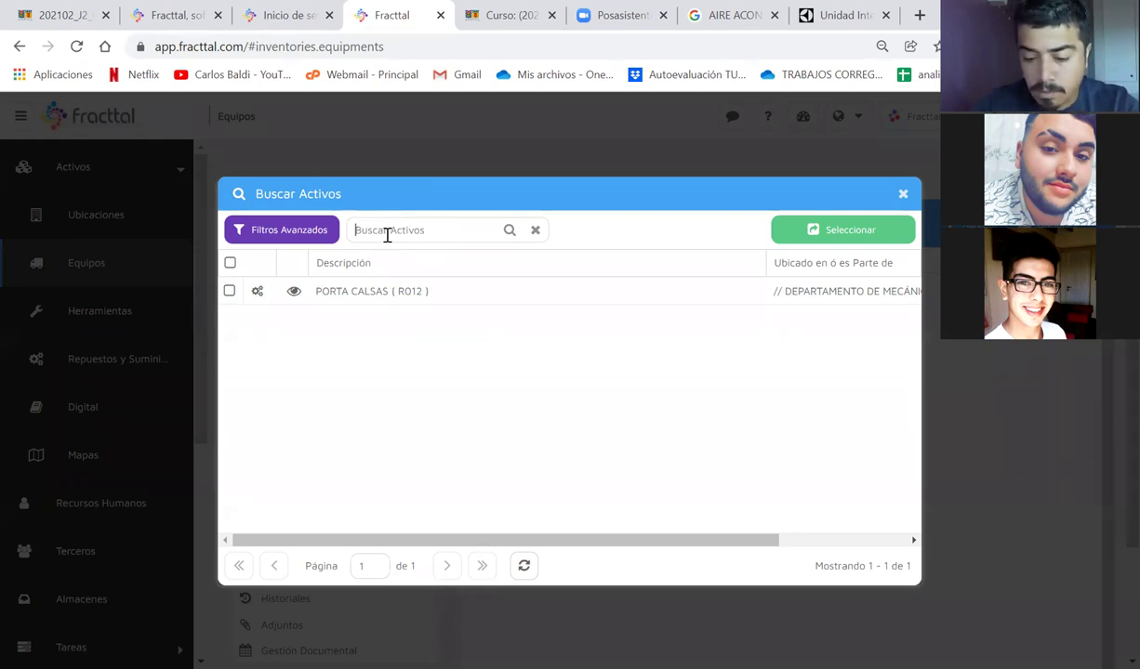
pyautogui.write('AMONIA')
pyautogui.moveTo(437, 246); pyautogui.dragTo(370, 226)
pyautogui.press('BackSpace')
pyautogui.press('BackSpace')
pyautogui.press('BackSpace')
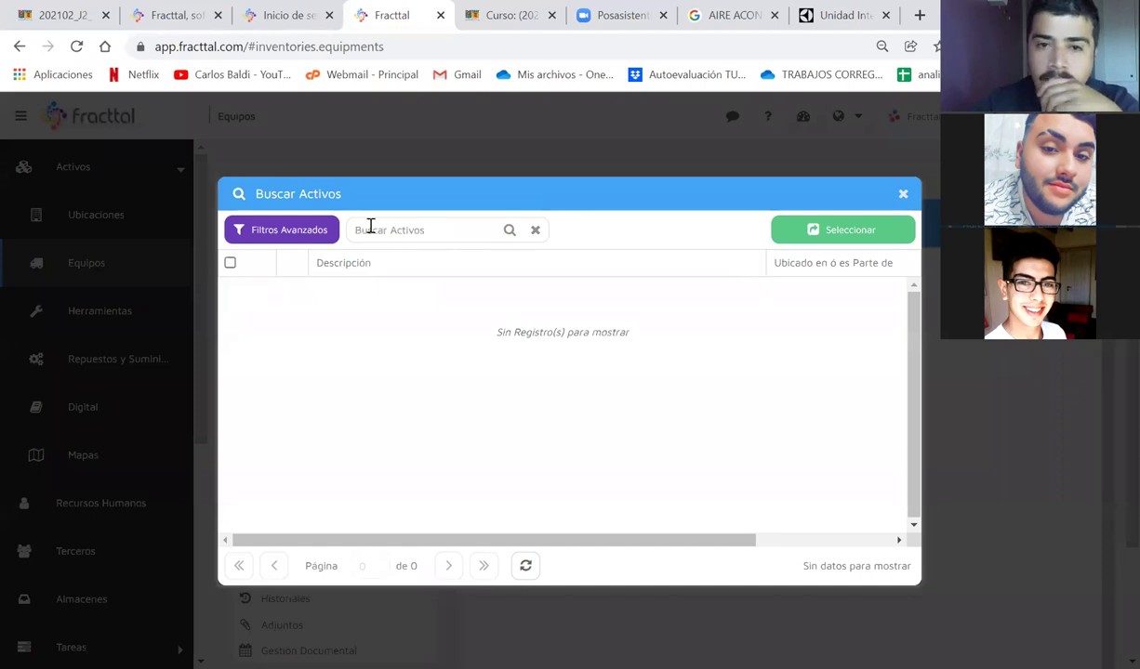
pyautogui.click(903, 198)
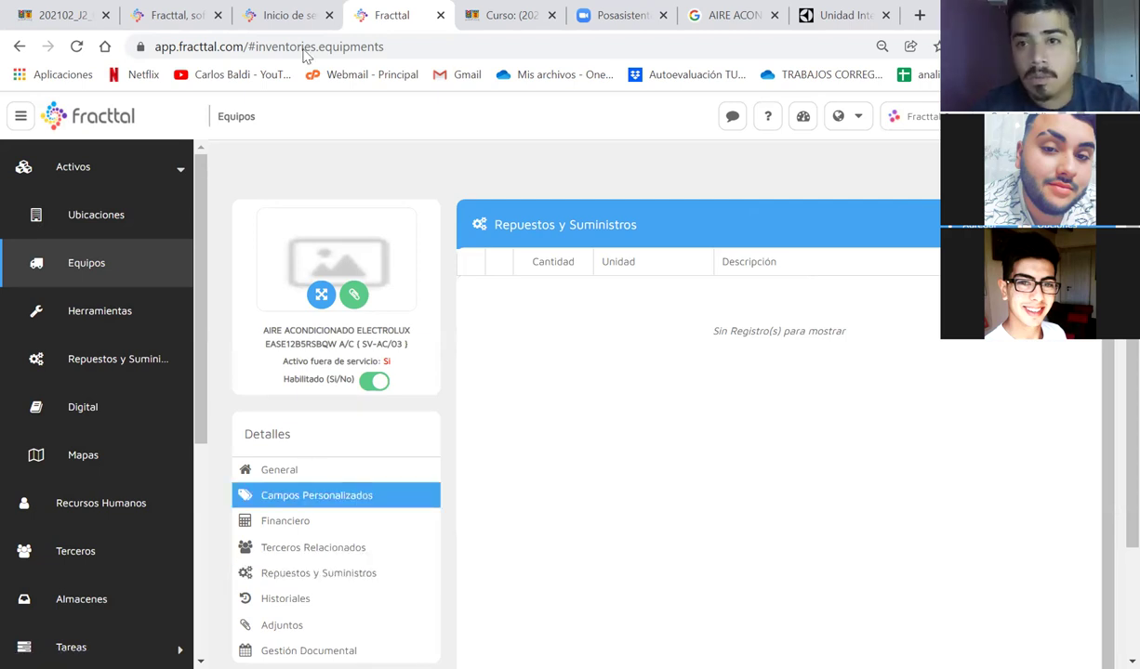
# Step: Search Google in a new tab for "gas refrigerante para aire acondicionado" and examine the refrigerant types offered for sale
pyautogui.hotkey('ctrl', 't')
pyautogui.hotkey('ctrl', 't')
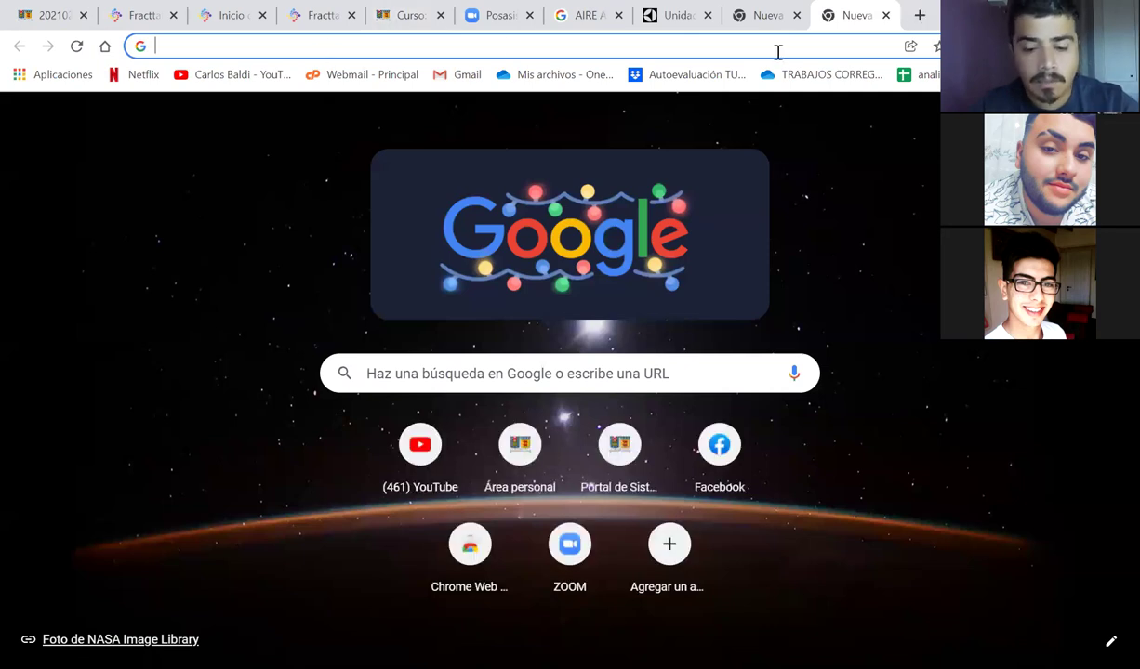
pyautogui.write('GAS REFRI')
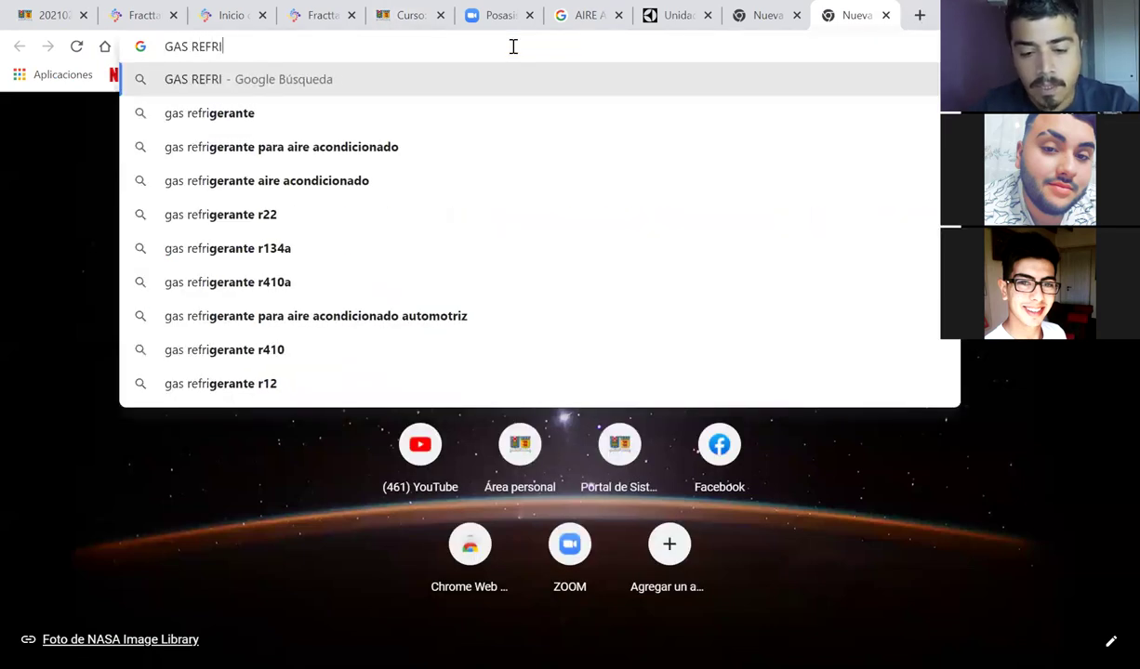
pyautogui.write('GERANTE')
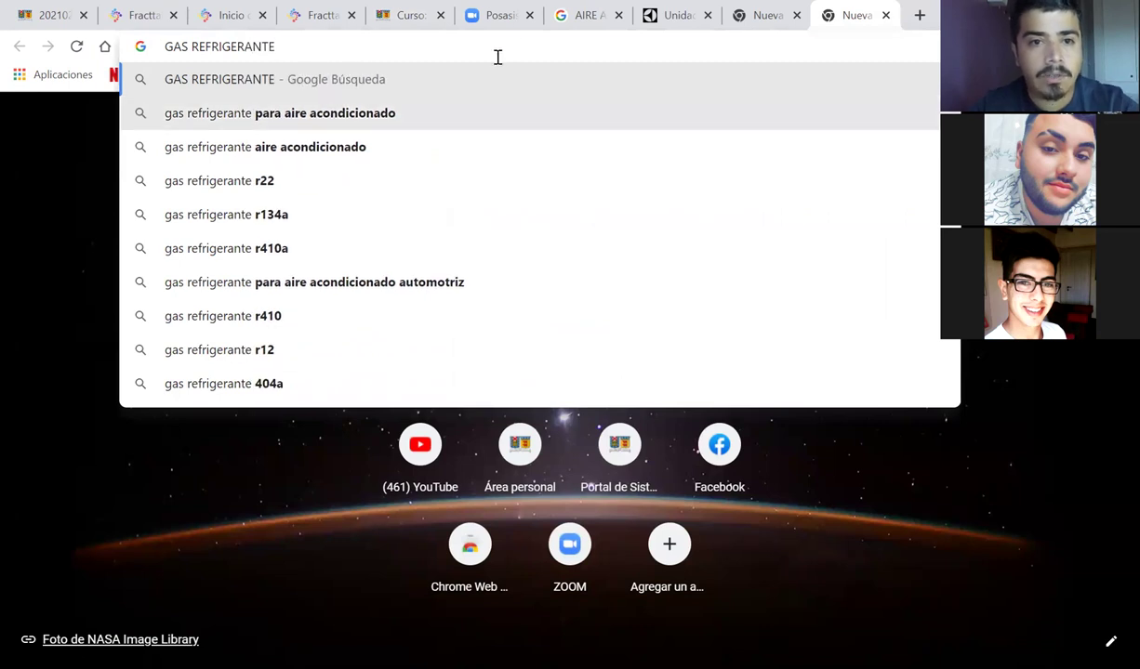
pyautogui.press('Down')
pyautogui.press('Return')
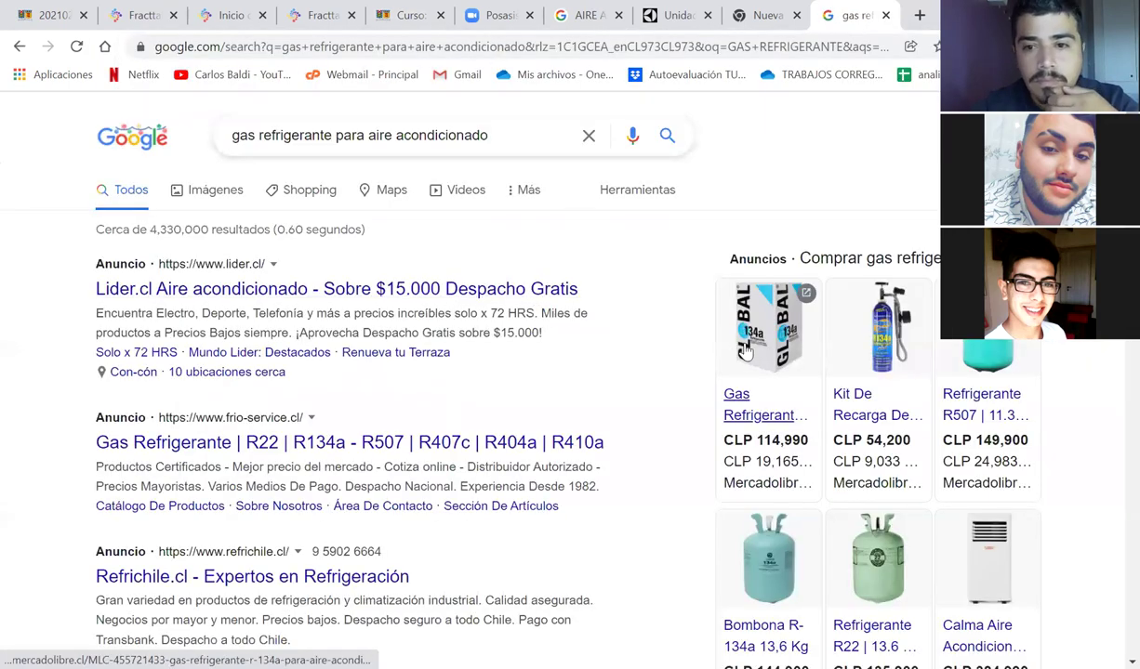
pyautogui.scroll(-1, 586, 413)
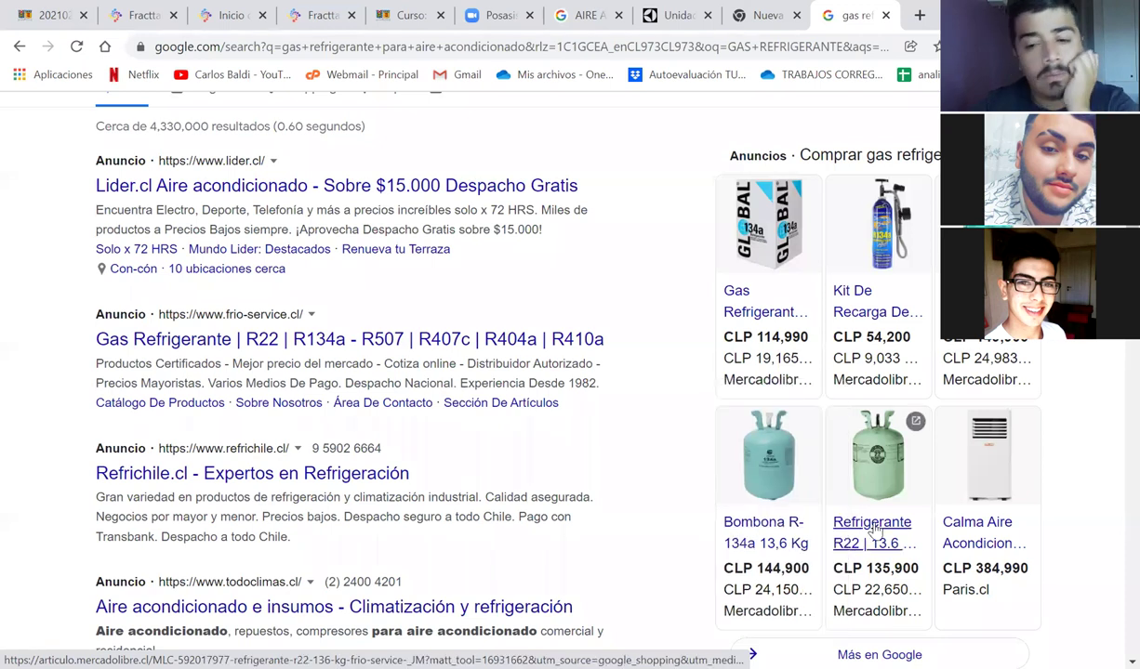
pyautogui.moveTo(893, 524)
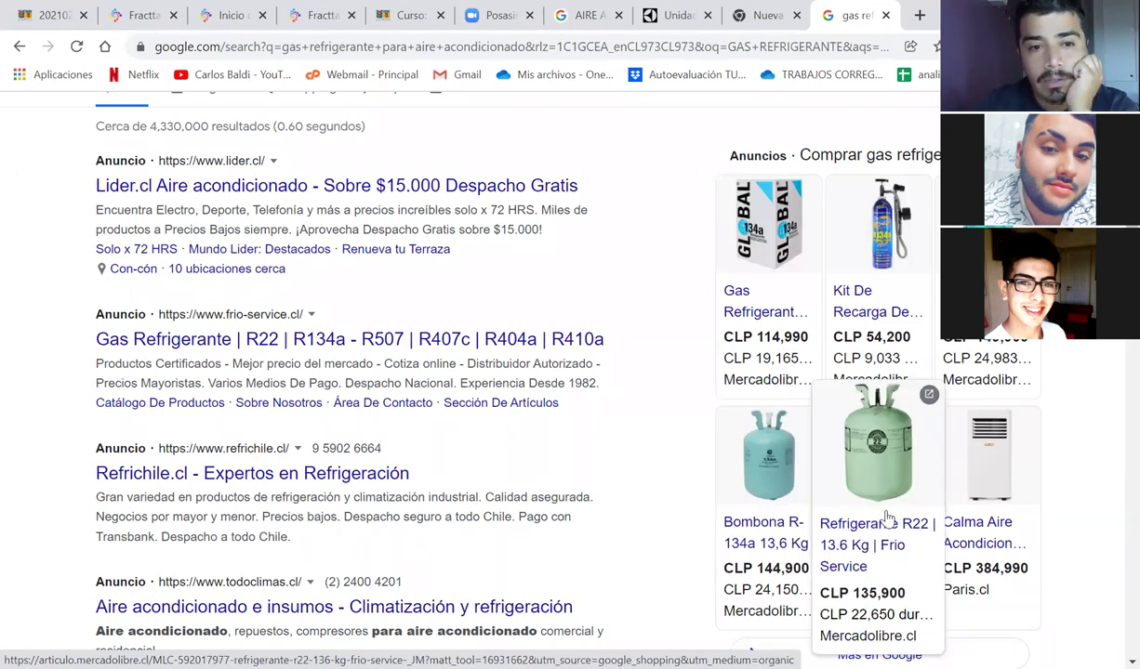
# Step: Switch back to Fracttal and search the equipment's spare-part picker for R22
pyautogui.click(340, 11)
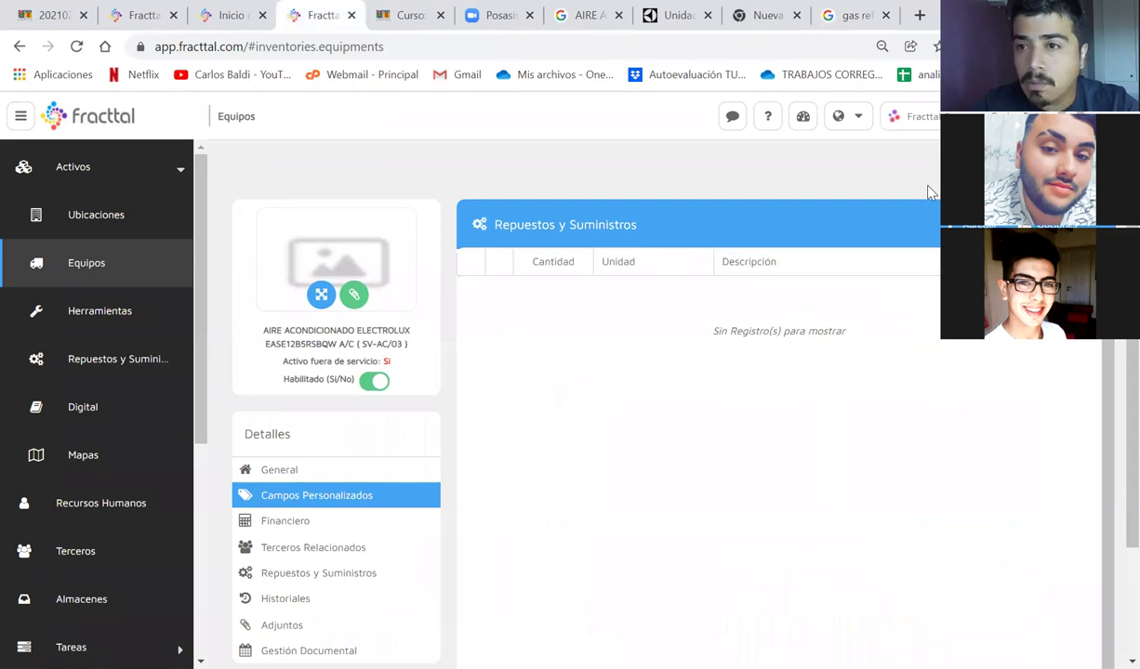
pyautogui.click(927, 224)
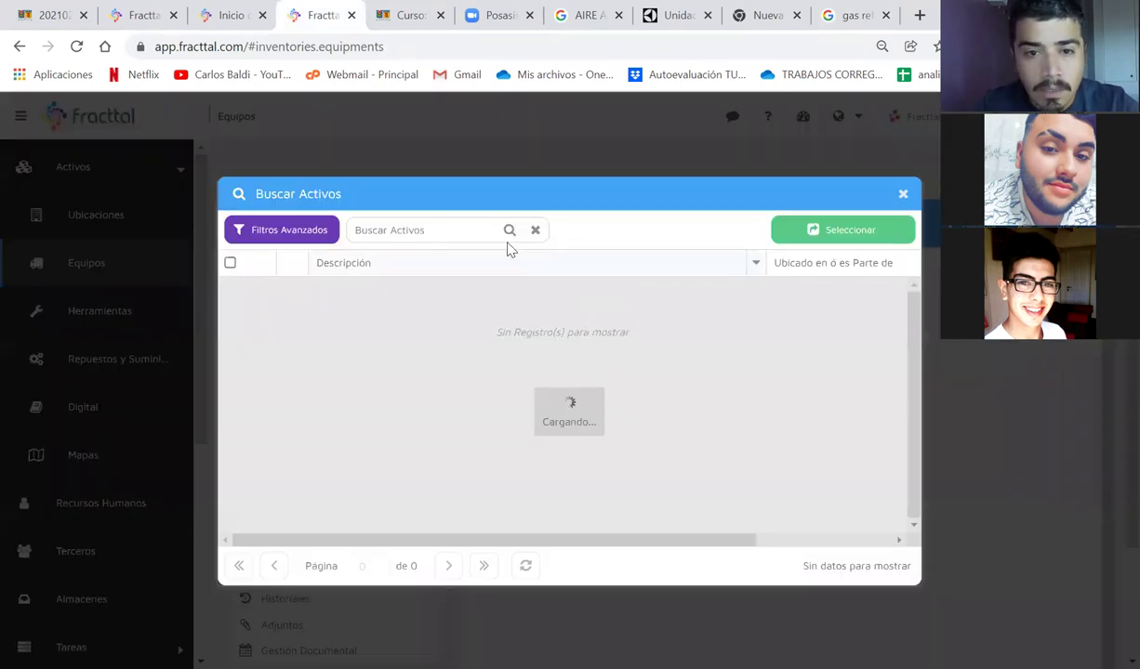
pyautogui.click(428, 228)
pyautogui.write('R22')
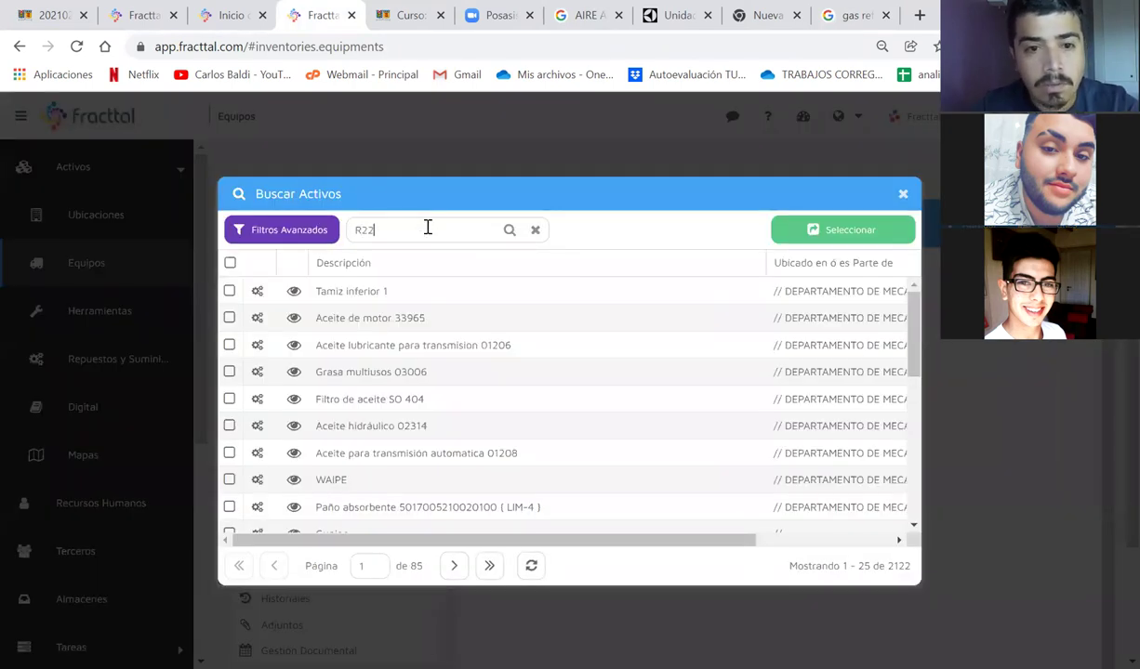
pyautogui.press('Return')
pyautogui.moveTo(442, 196); pyautogui.dragTo(569, 176)
# Step: Search the picker for R134 and add GAS REFRIGERANTE GLOBAL r134a to the equipment's spare parts and supplies
pyautogui.moveTo(497, 211); pyautogui.dragTo(488, 213)
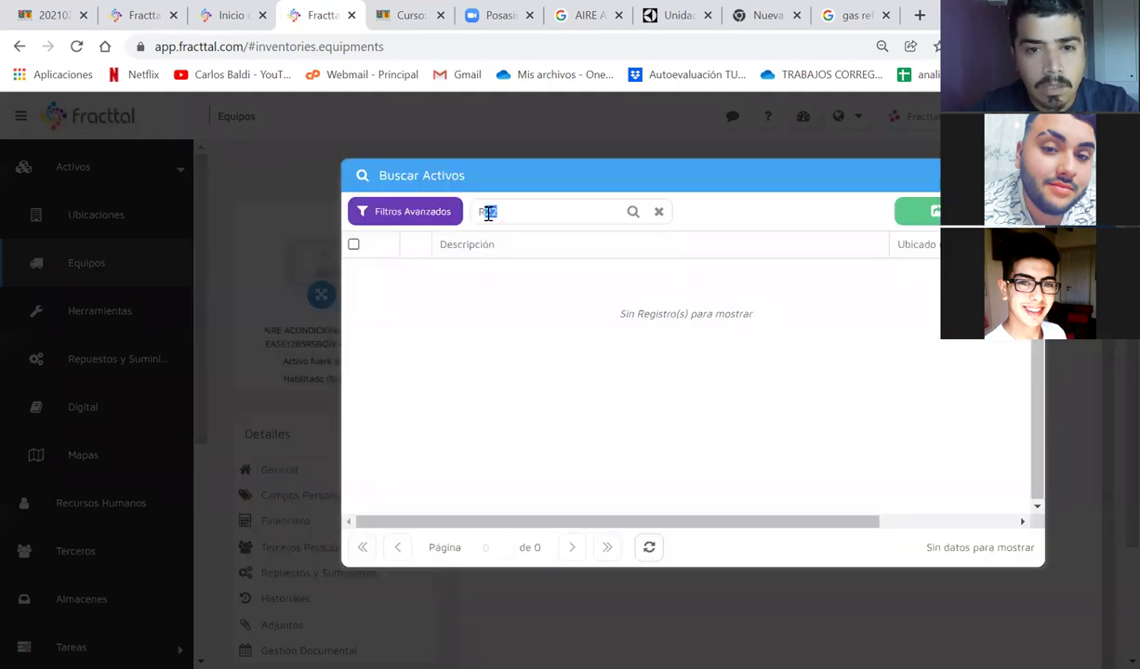
pyautogui.press('BackSpace')
pyautogui.write('134')
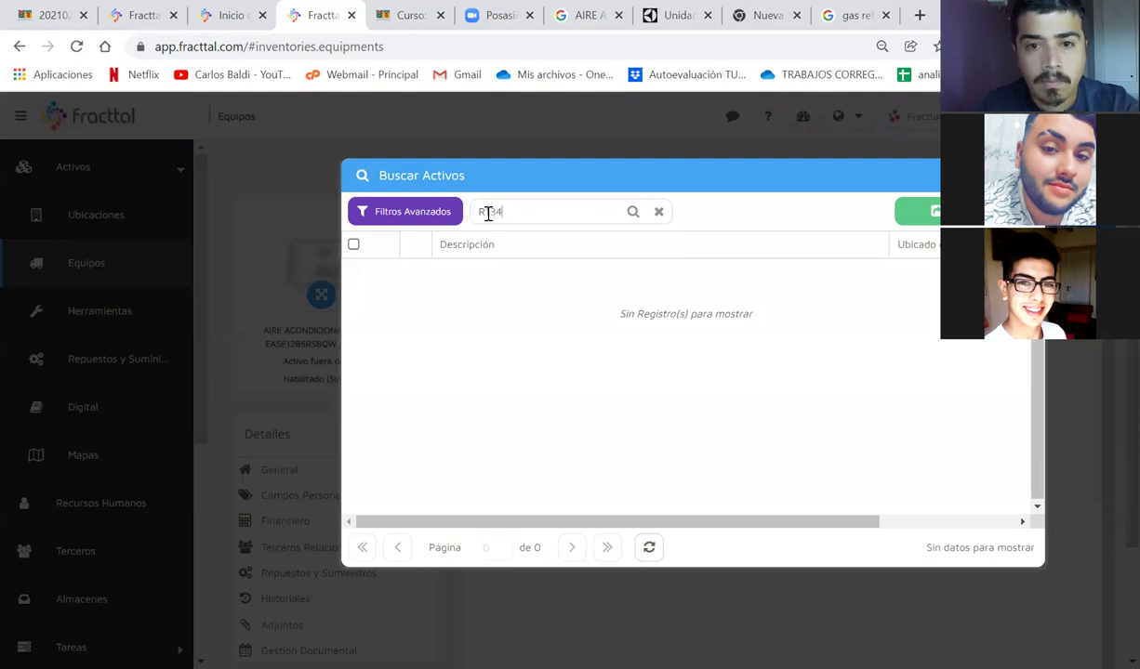
pyautogui.press('Return')
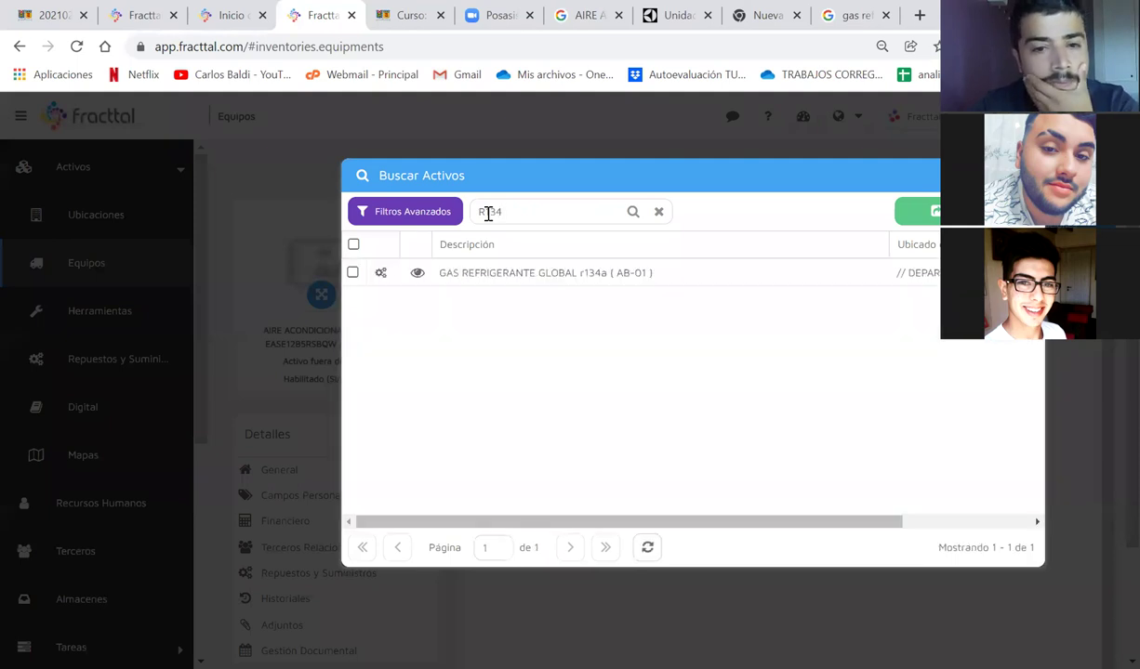
pyautogui.click(554, 275)
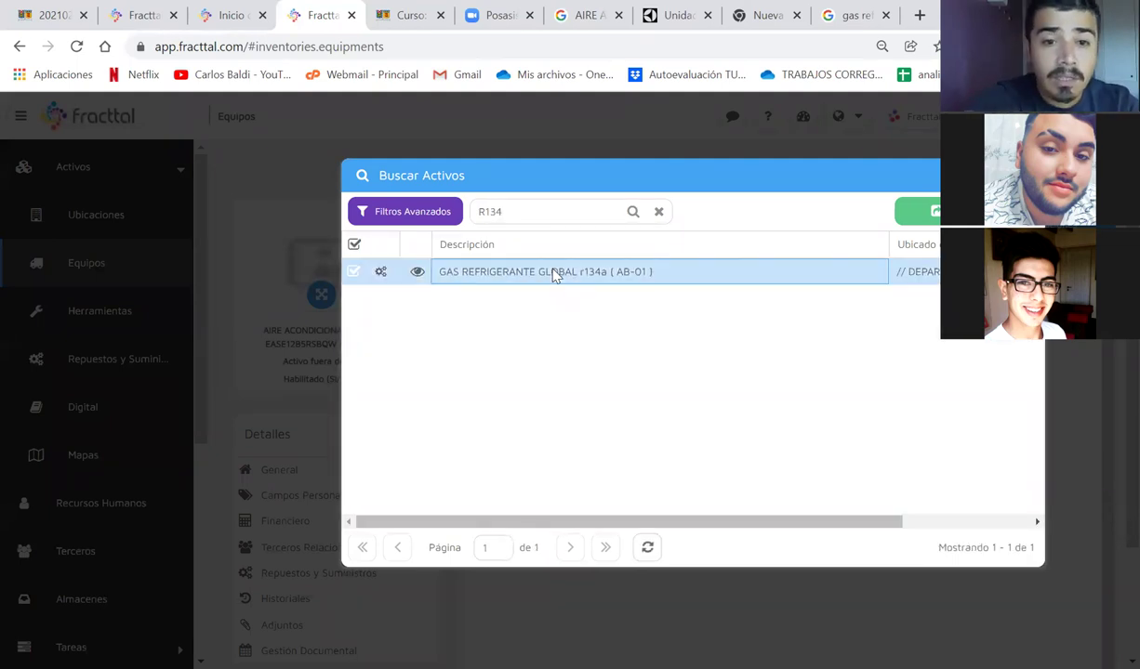
pyautogui.click(898, 212)
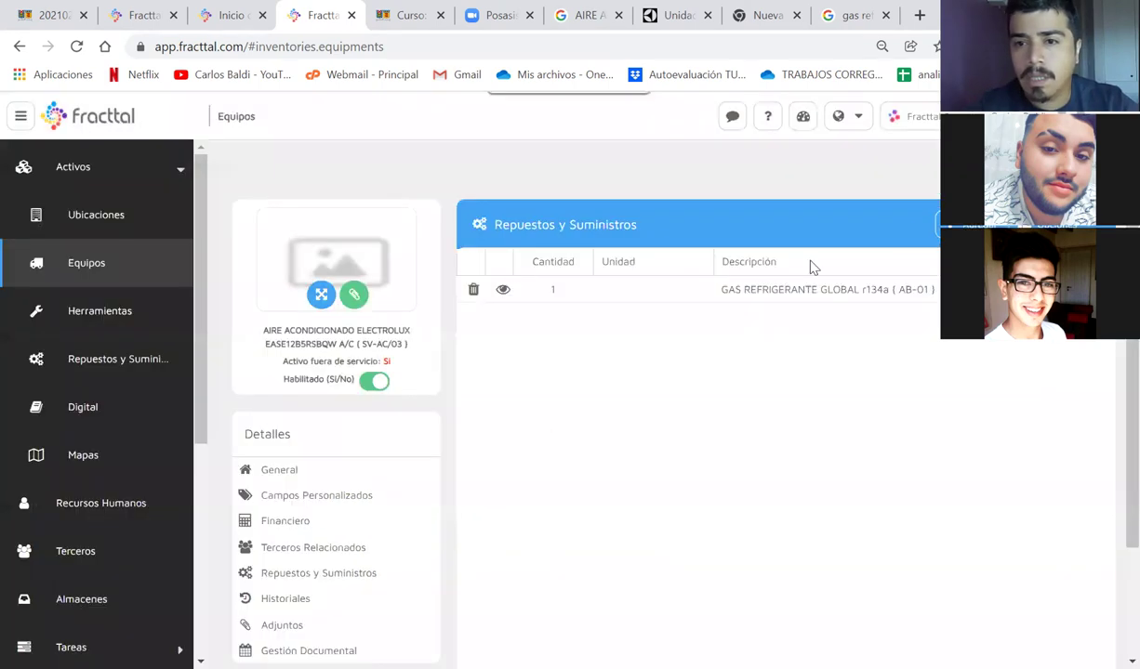
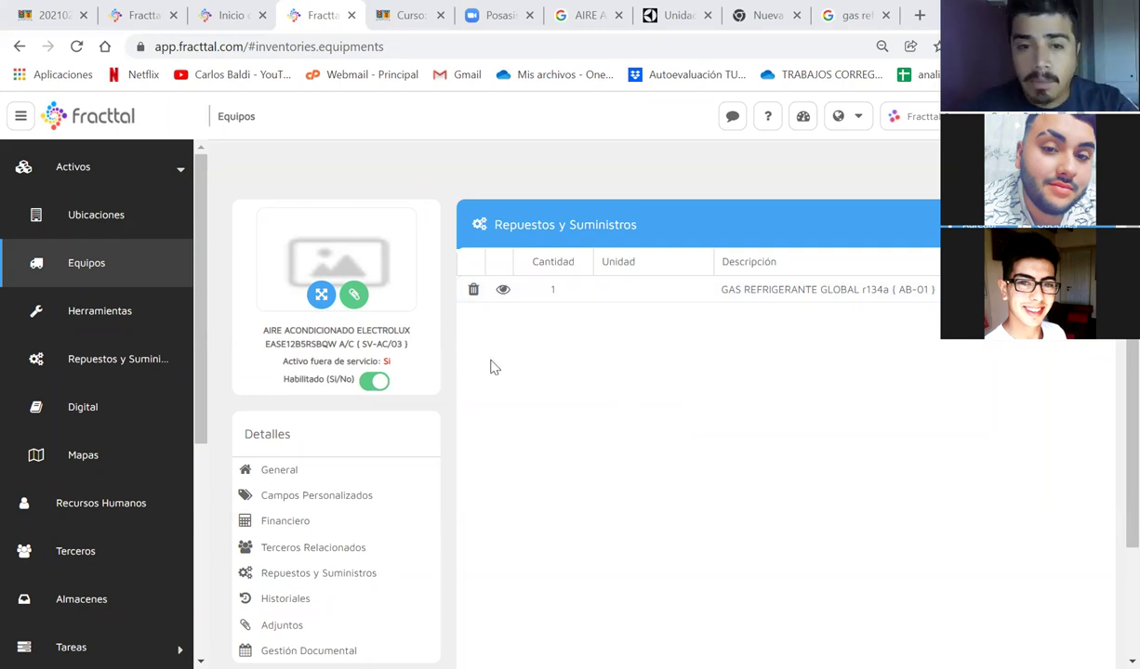
# Step: View the air conditioner's general details and return to the equipment list
pyautogui.click(279, 471)
pyautogui.scroll(2, 810, 337)
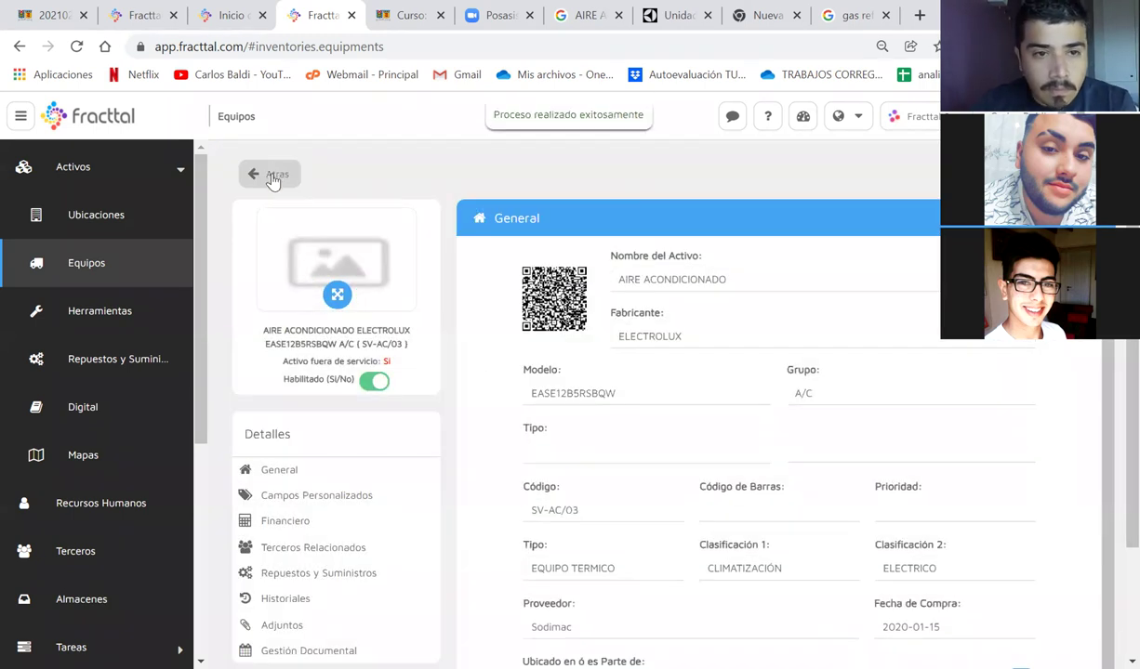
pyautogui.click(271, 175)
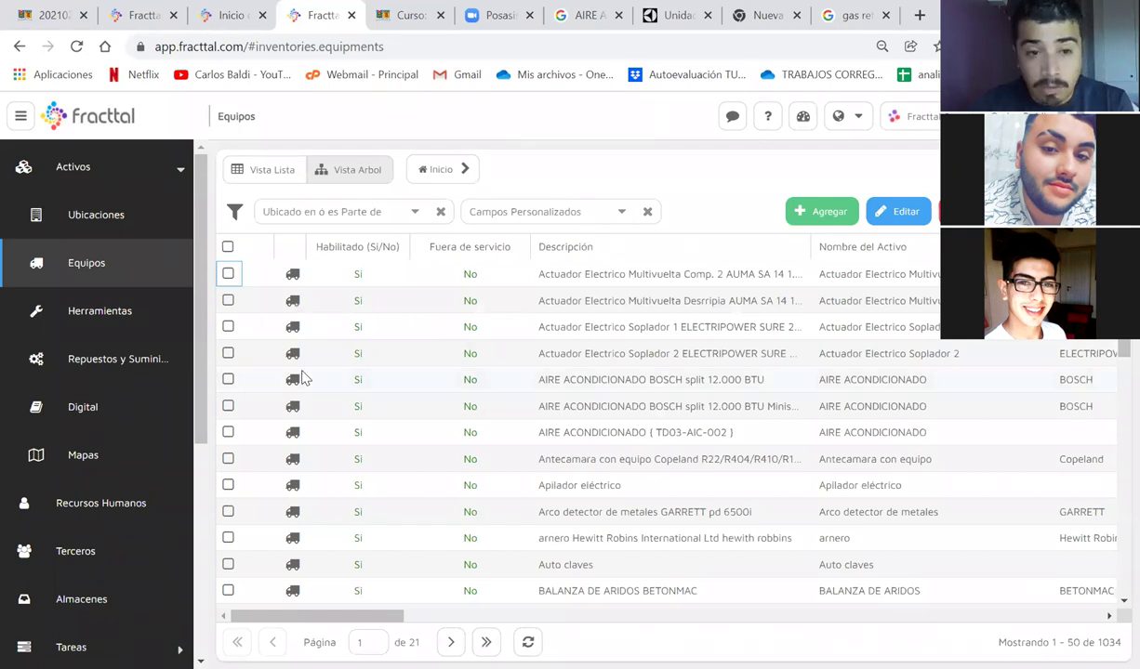
# Step: View the Herramientas and Repuestos y Suministros inventories, and go back to the tools list
pyautogui.click(96, 318)
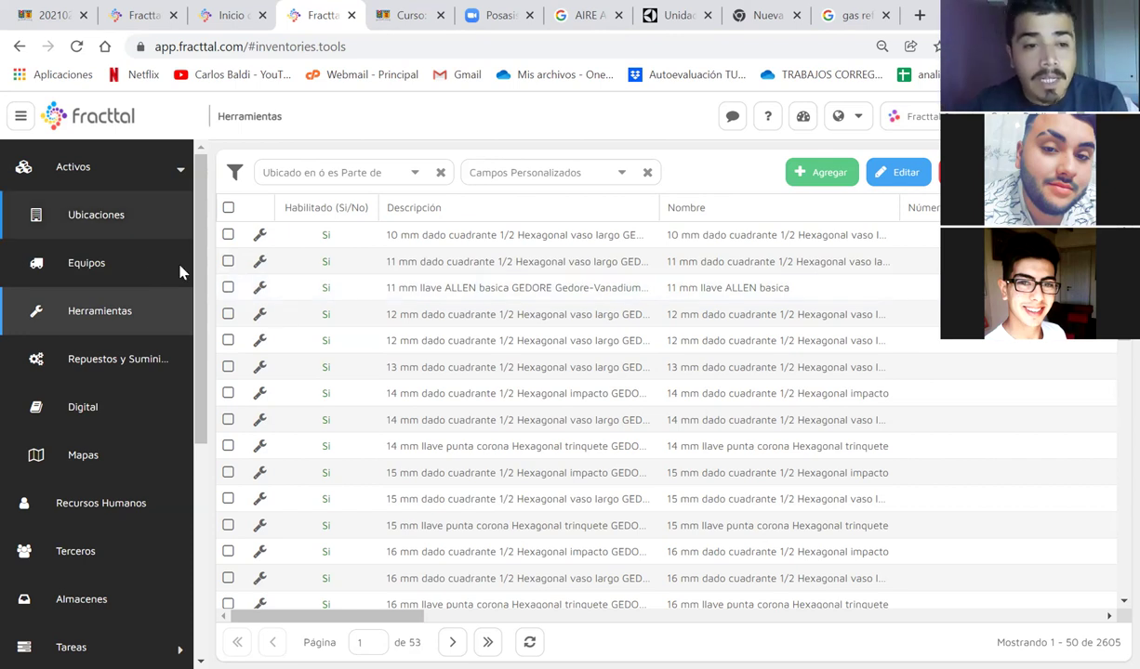
pyautogui.click(93, 359)
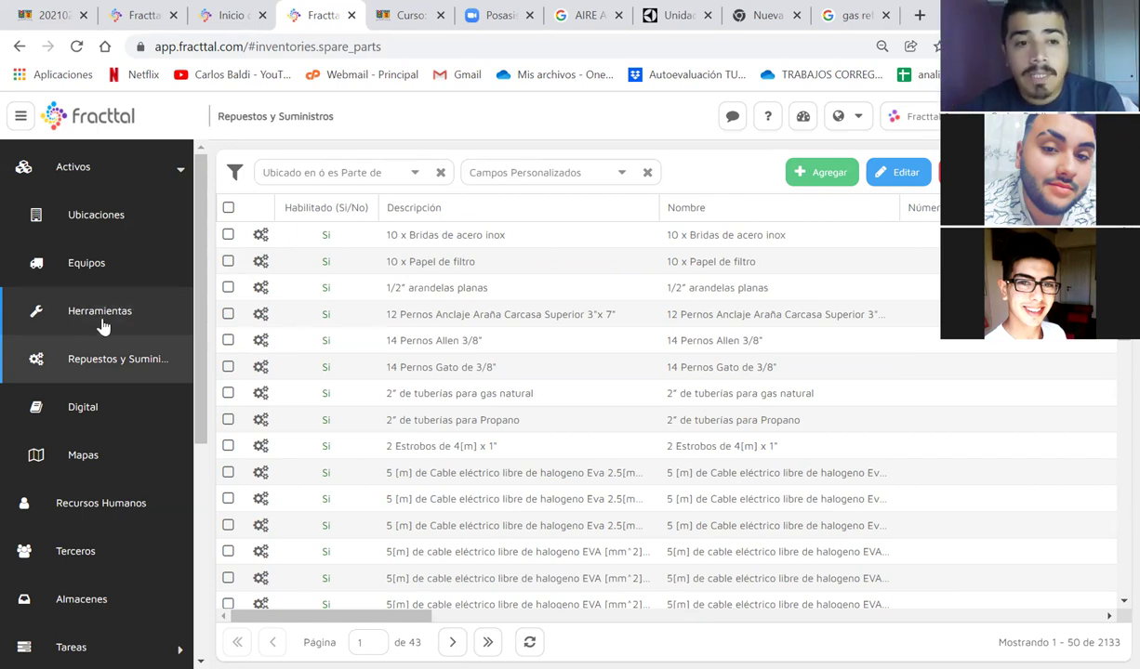
pyautogui.click(100, 314)
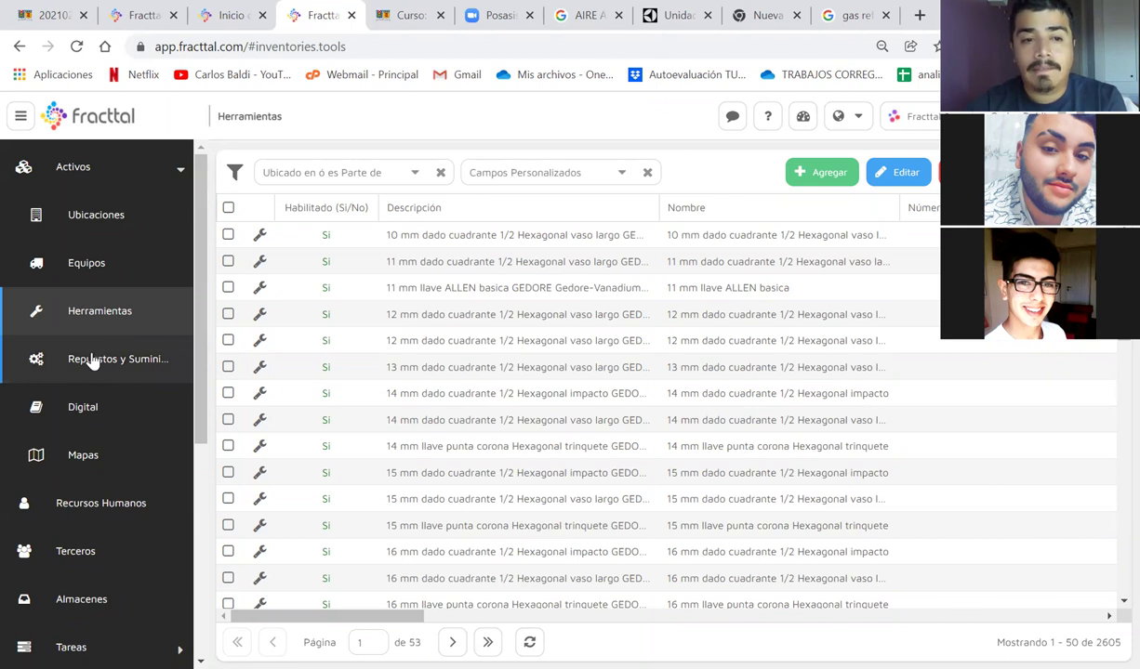
# Step: Start a new record in Repuestos y Suministros and enter CLH-0943XT as its part number
pyautogui.click(90, 358)
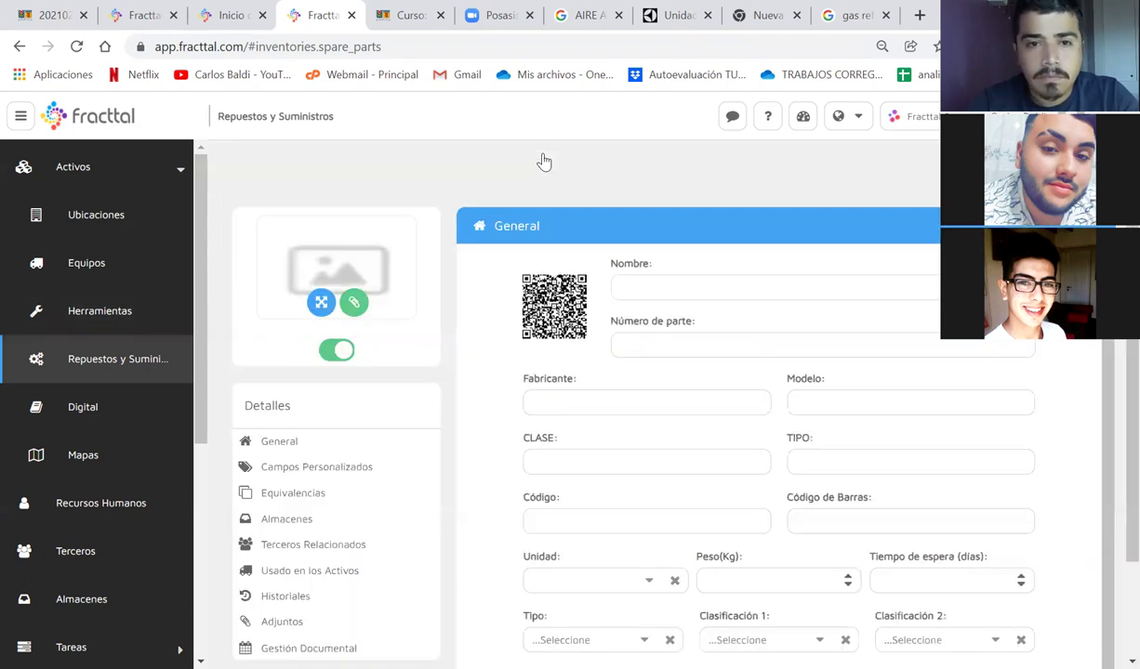
pyautogui.click(637, 344)
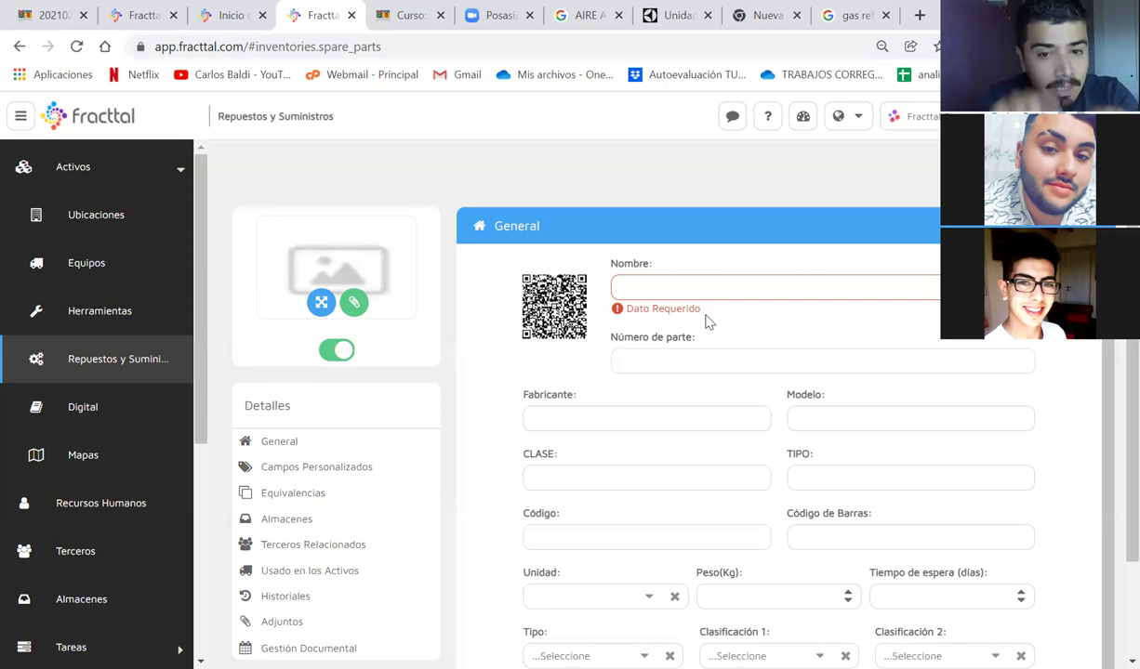
pyautogui.write('cL')
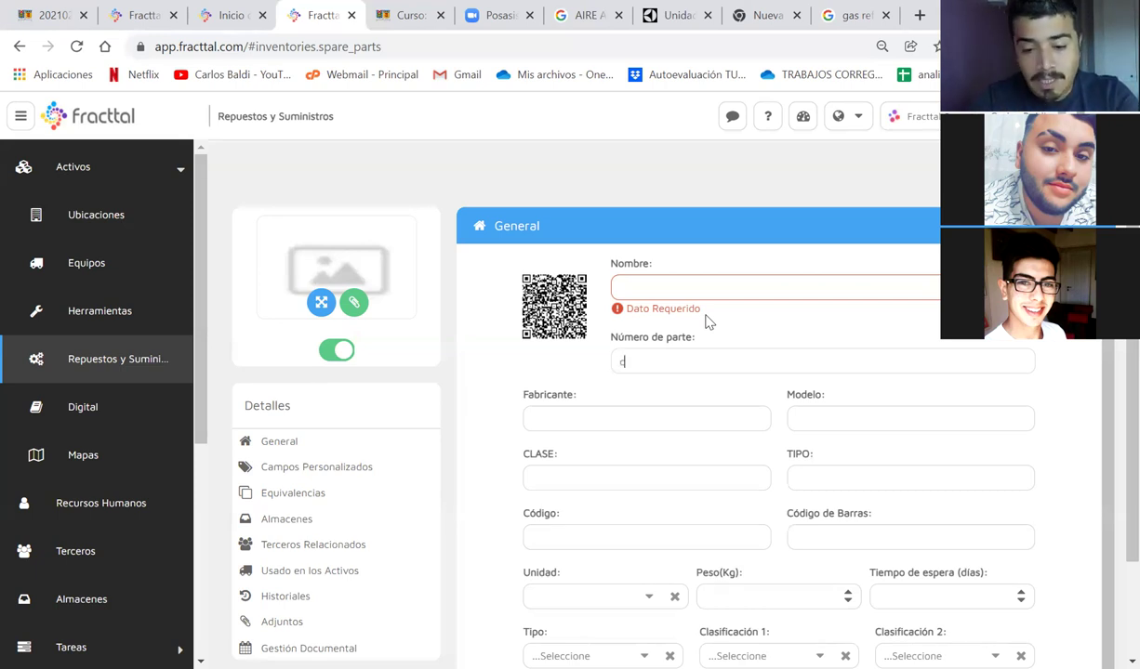
pyautogui.write('h')
pyautogui.press('BackSpace')
pyautogui.press('BackSpace')
pyautogui.press('BackSpace')
pyautogui.write('CL')
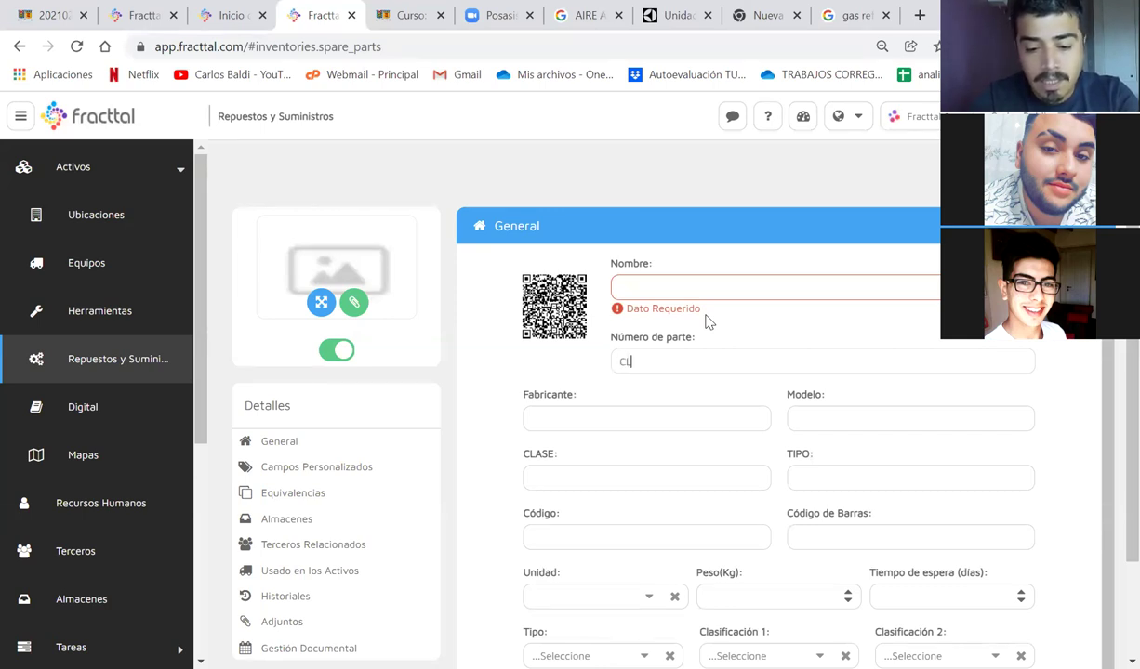
pyautogui.write('H-0943')
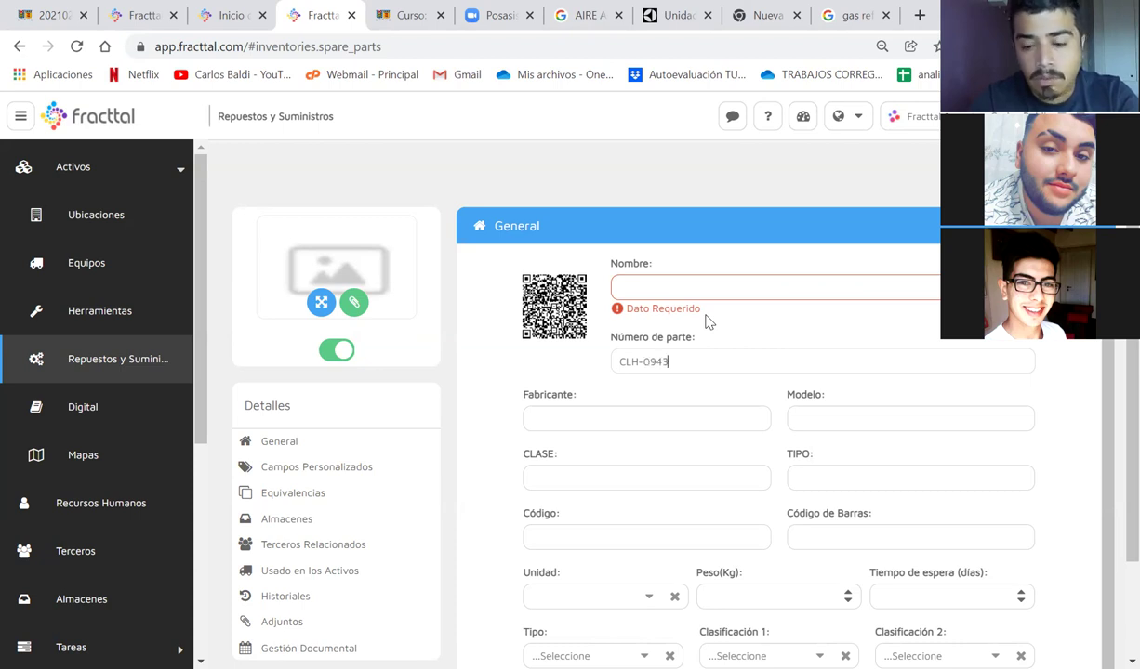
pyautogui.write('XT')
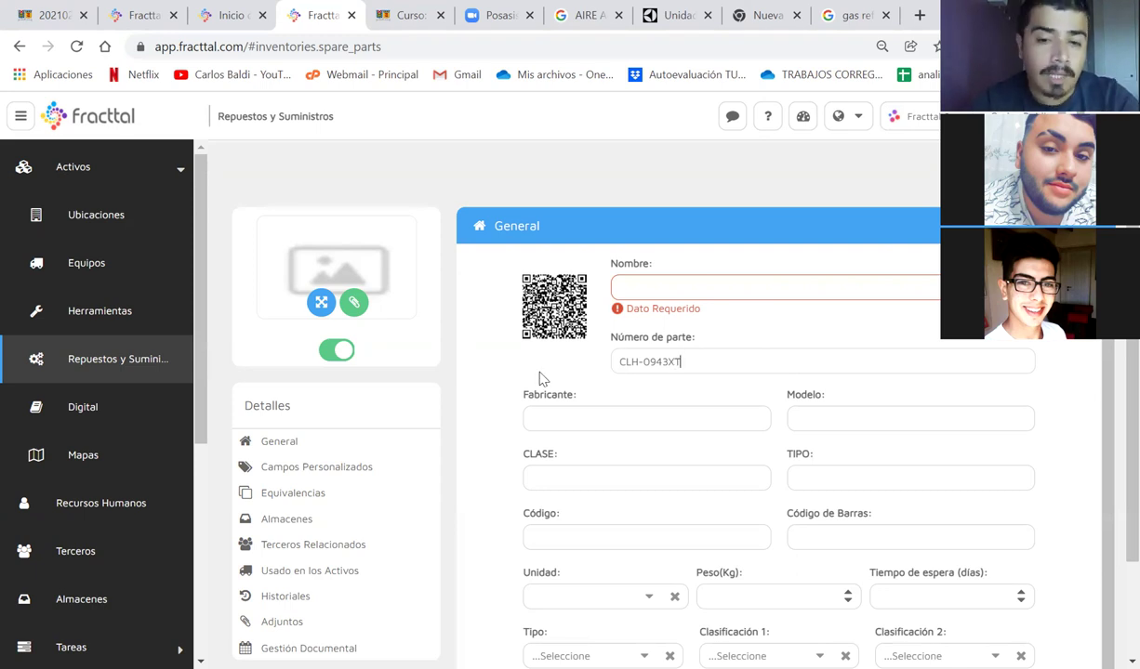
pyautogui.tripleClick(624, 360)
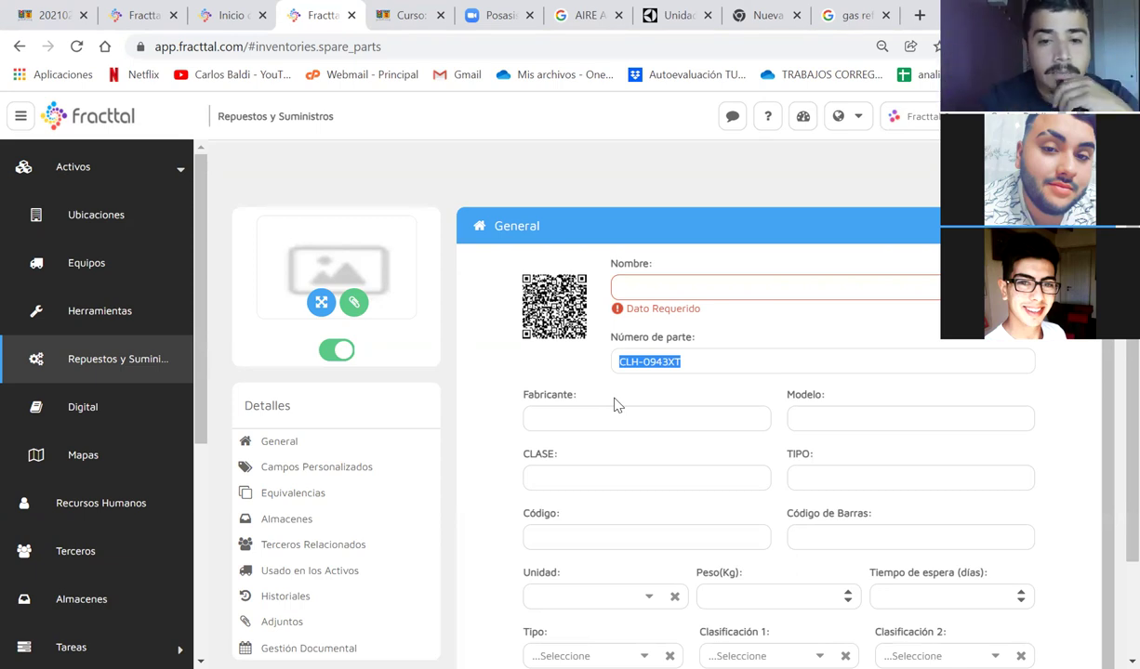
# Step: Review the remaining general fields of the new spare-part form, and close it without saving
pyautogui.scroll(-3, 614, 405)
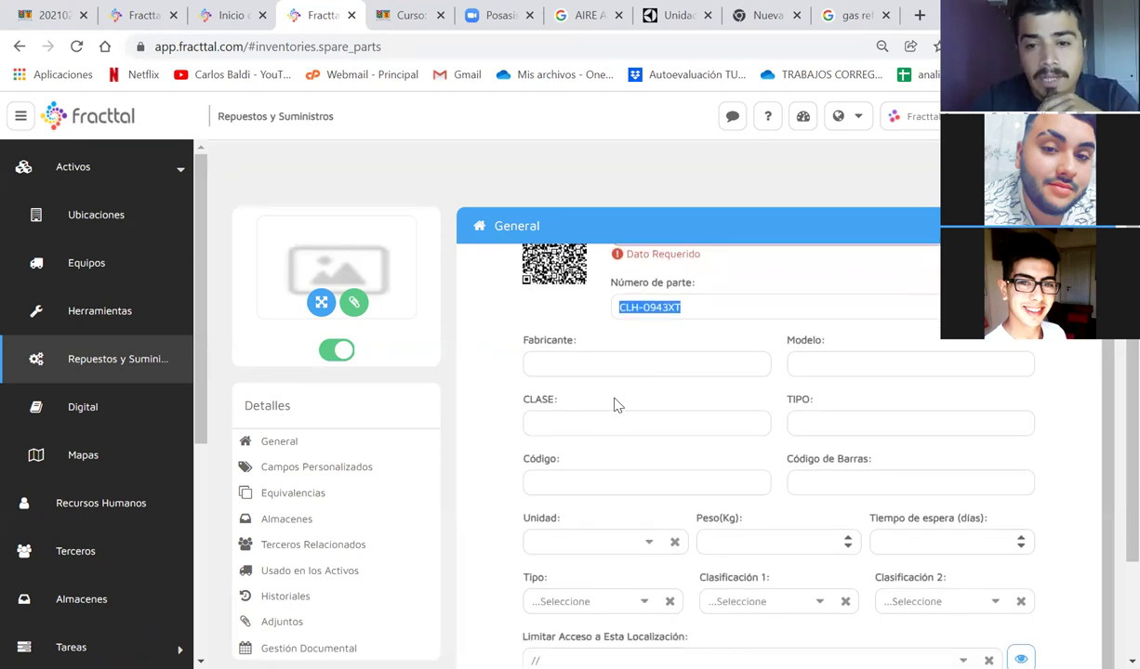
pyautogui.scroll(-1, 613, 404)
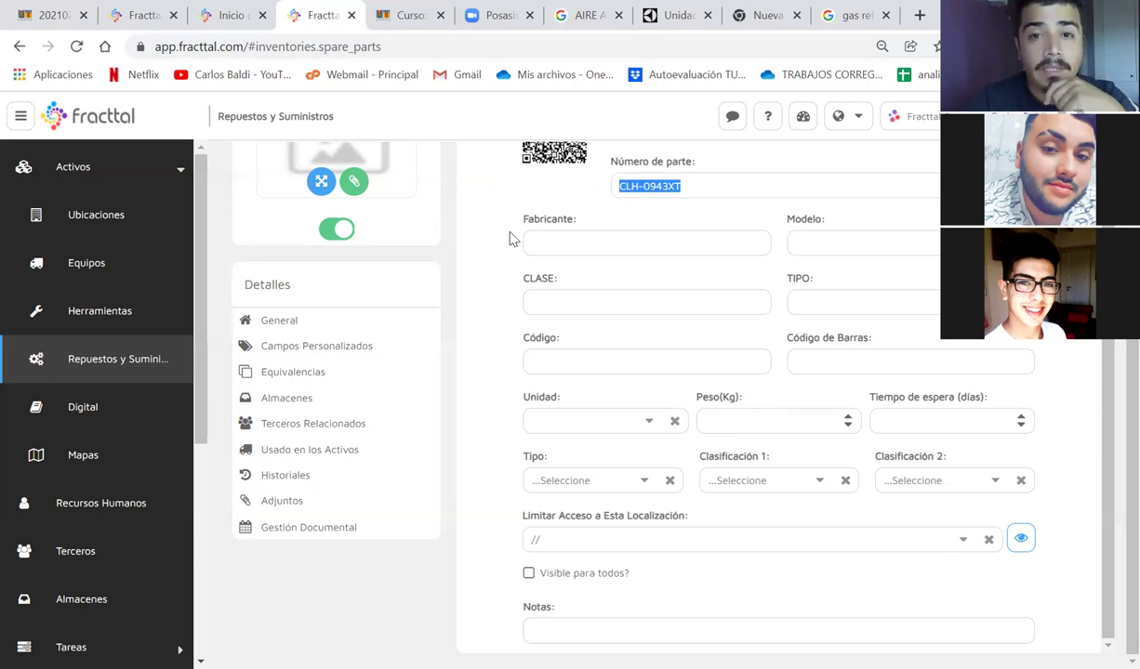
pyautogui.scroll(1, 497, 240)
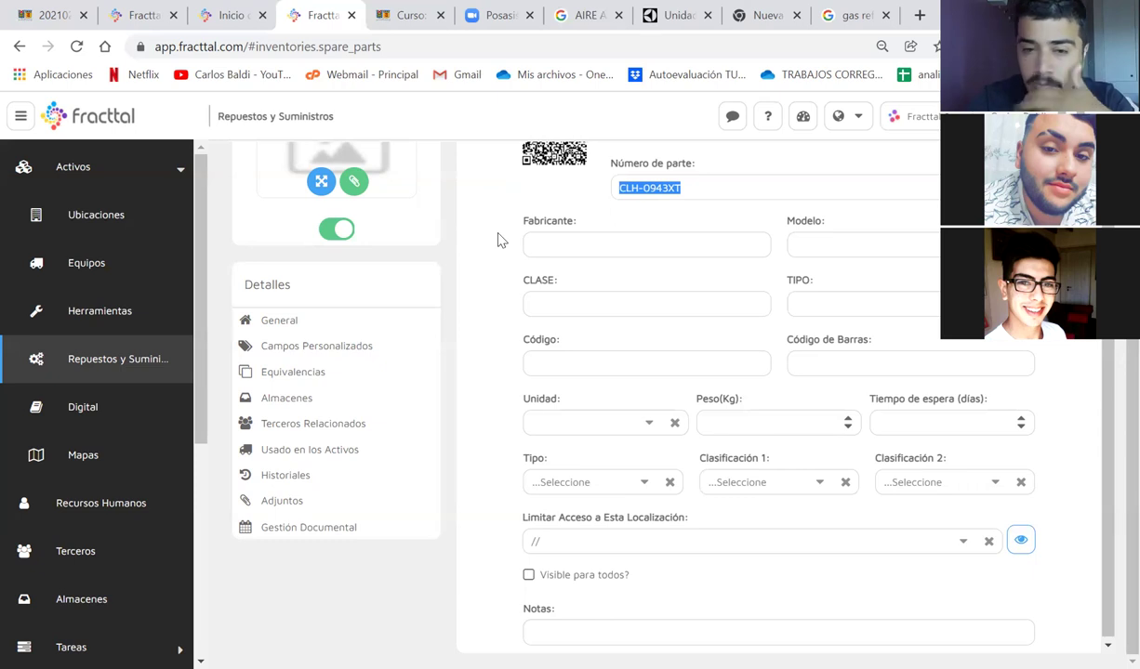
pyautogui.scroll(-1, 498, 240)
pyautogui.scroll(3, 497, 240)
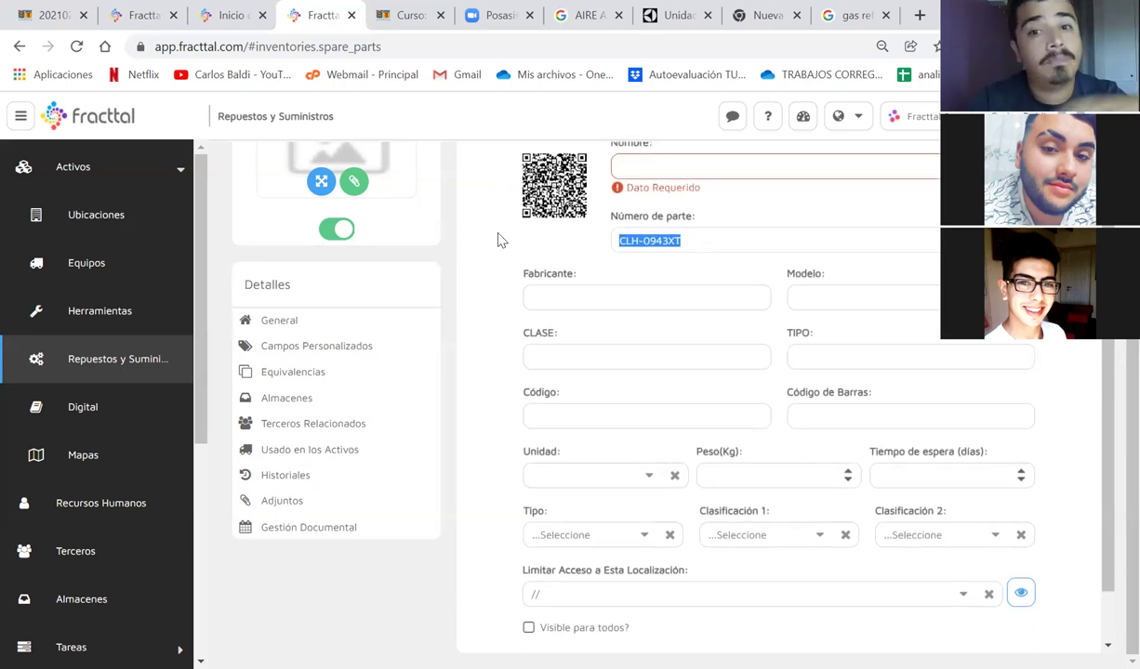
pyautogui.scroll(-1, 498, 240)
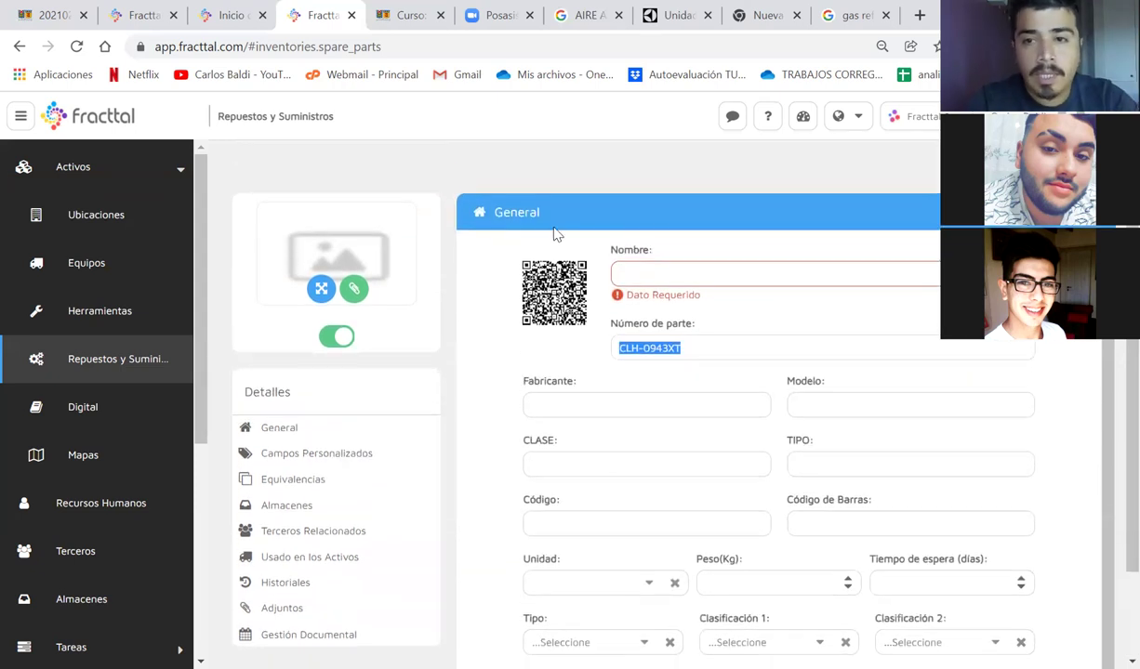
pyautogui.scroll(-2, 967, 450)
pyautogui.scroll(2, 967, 451)
pyautogui.scroll(-2, 967, 451)
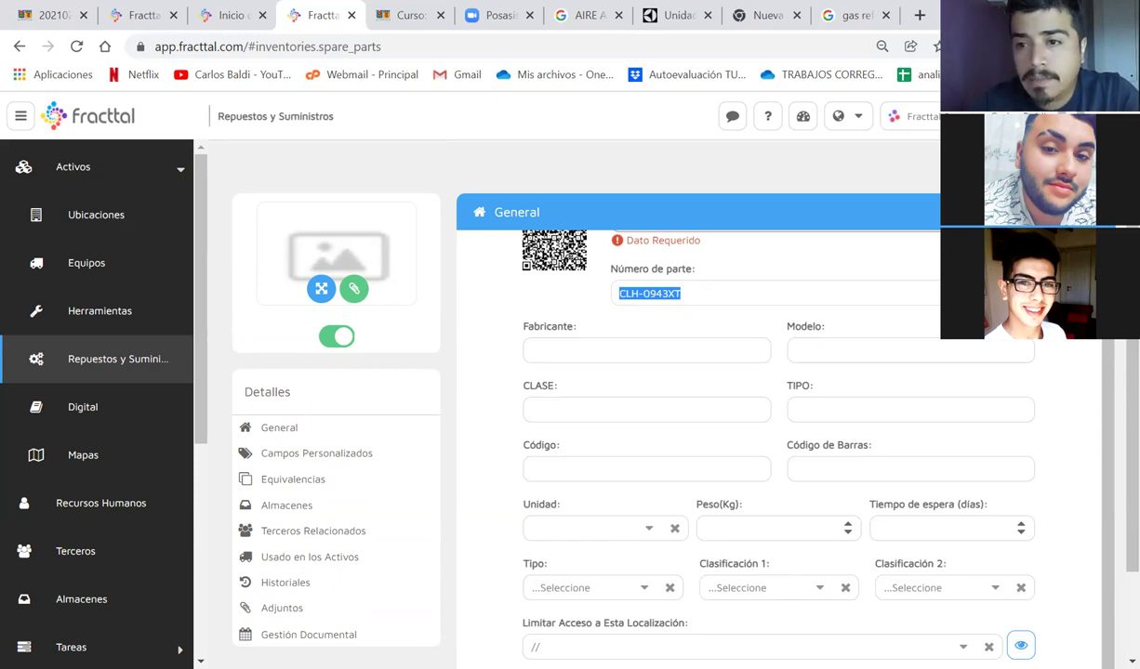
pyautogui.press('Escape')
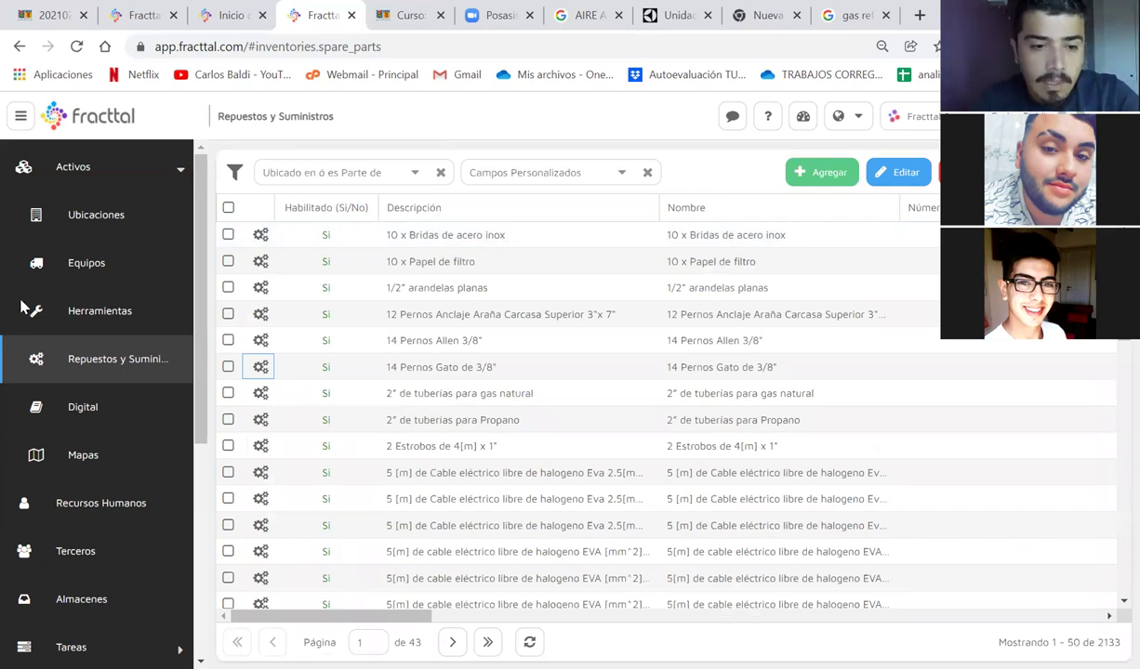
# Step: View the Digital and Mapas asset inventories and go to Recursos Humanos
pyautogui.click(108, 410)
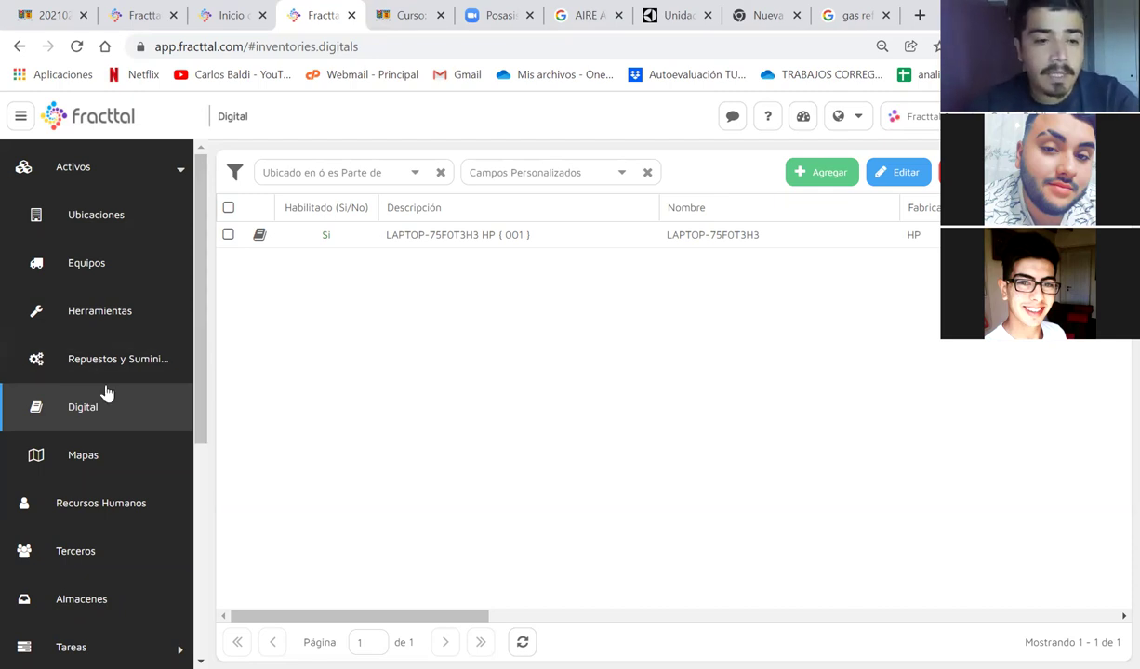
pyautogui.click(106, 461)
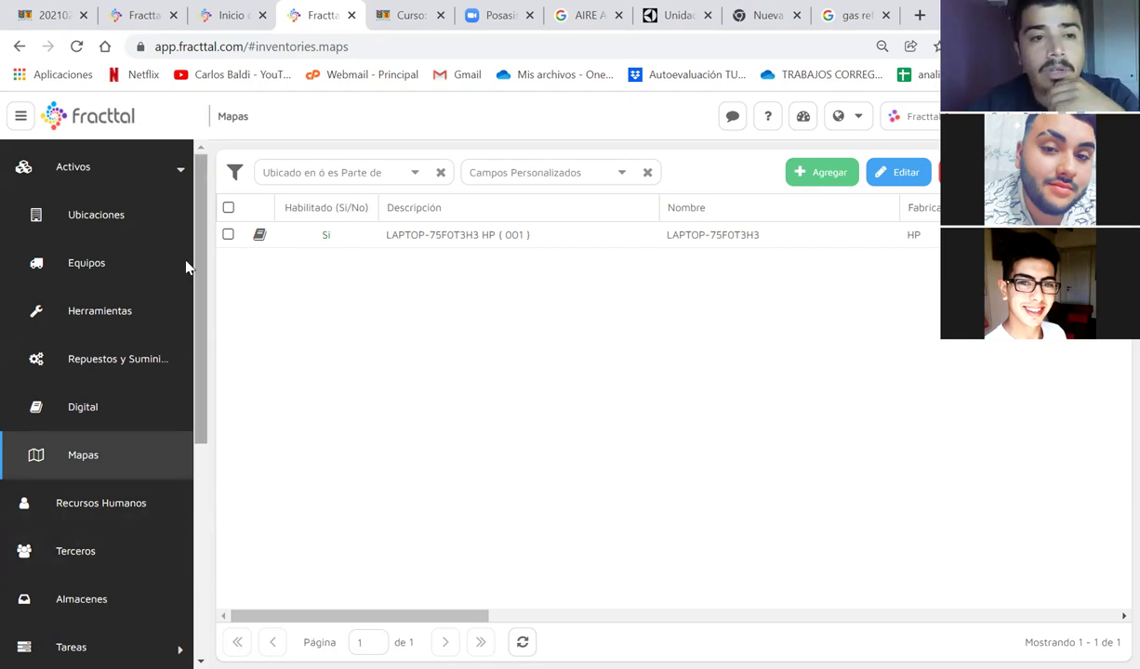
pyautogui.click(97, 176)
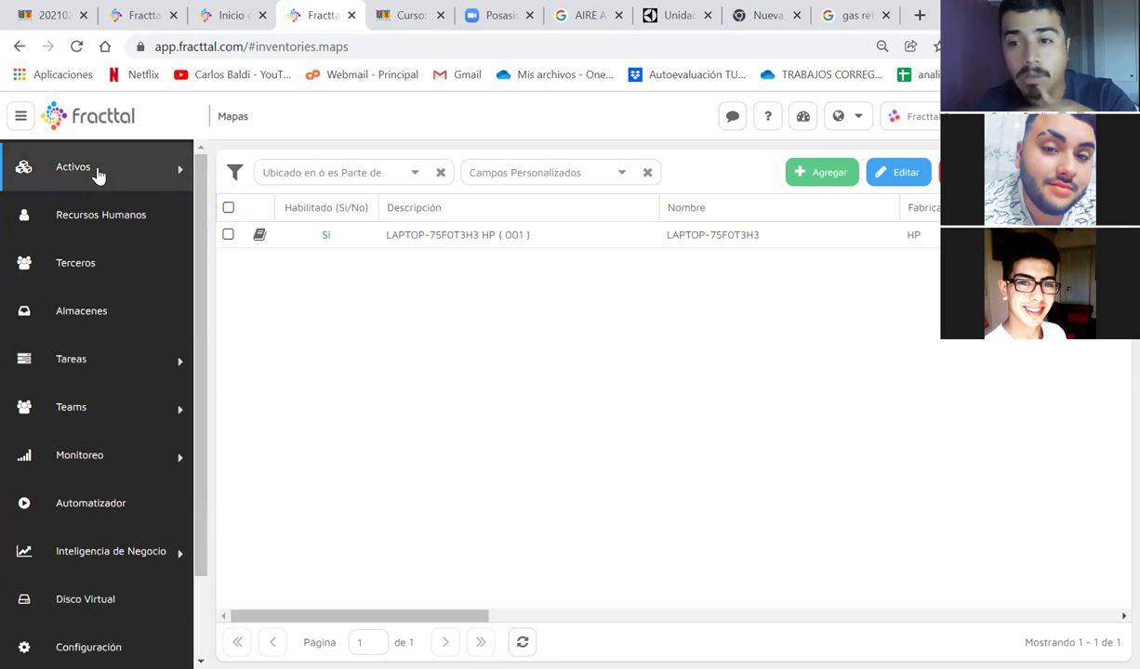
pyautogui.click(102, 223)
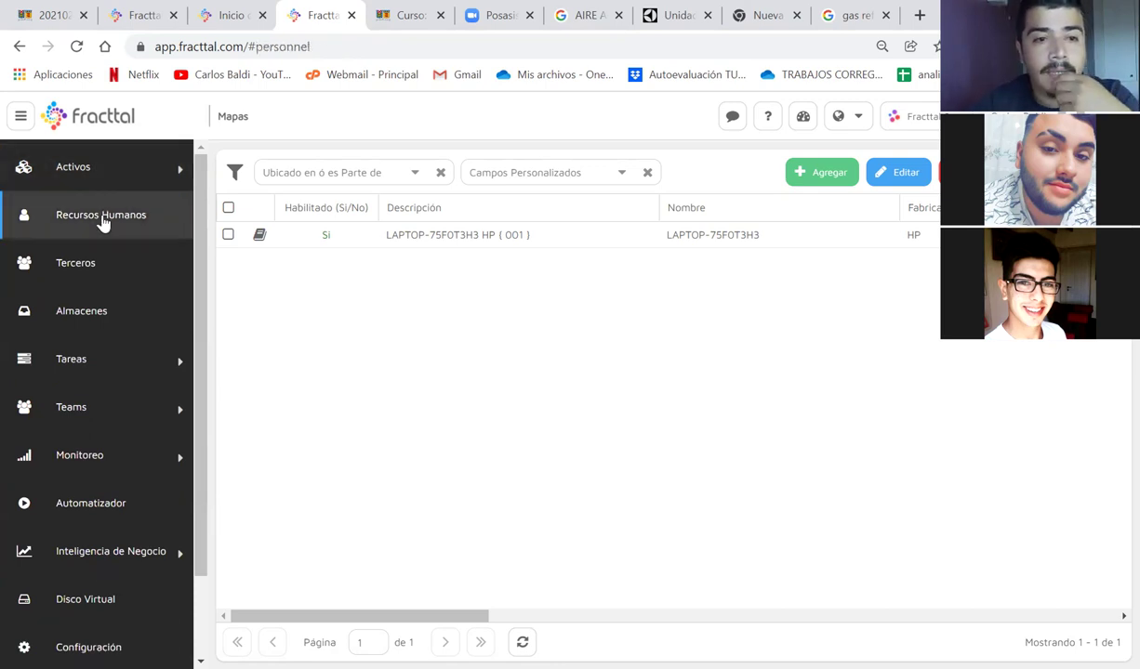
# Step: Revisit the Herramientas, Repuestos y Suministros and Ubicaciones inventories under Activos
pyautogui.click(67, 186)
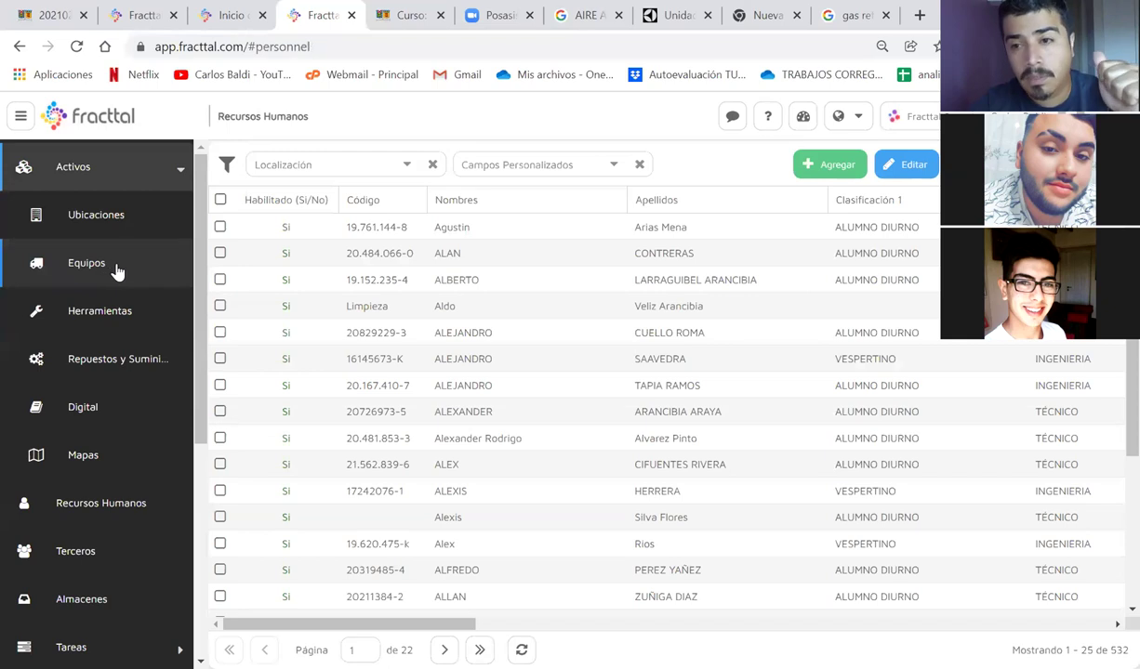
pyautogui.click(123, 314)
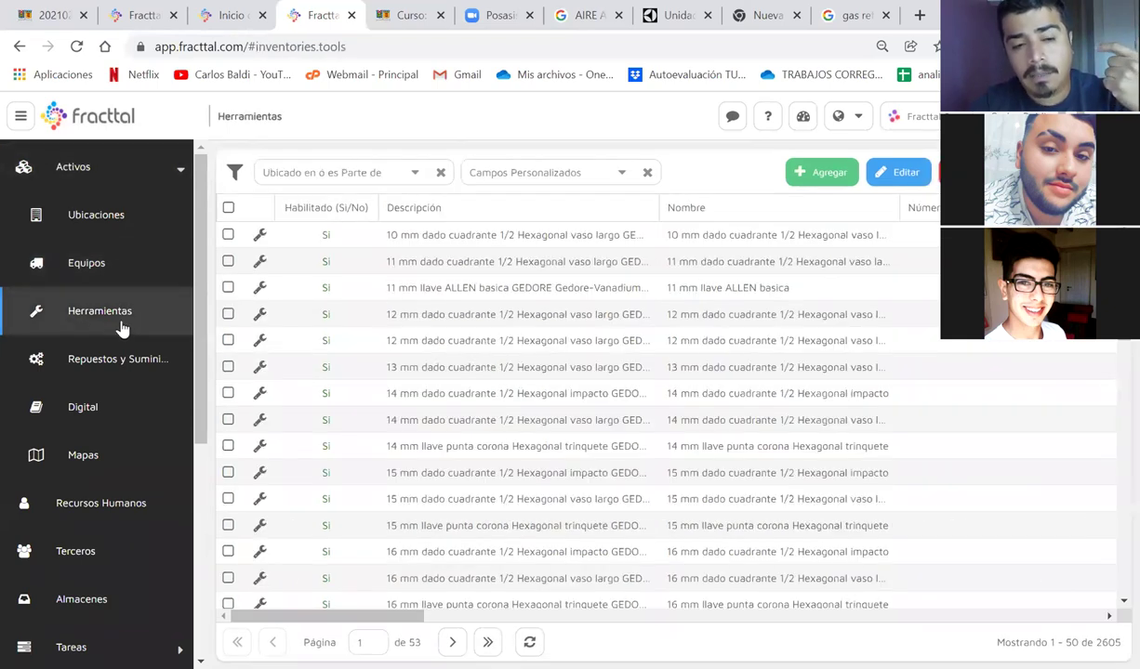
pyautogui.click(103, 354)
pyautogui.click(95, 221)
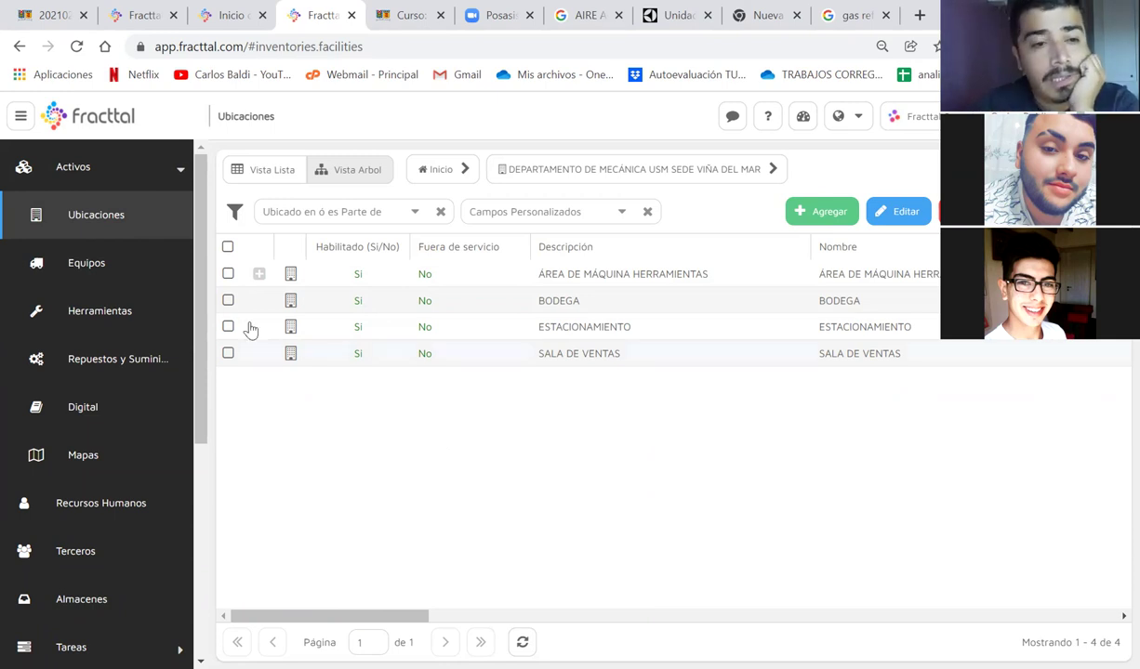
pyautogui.click(93, 223)
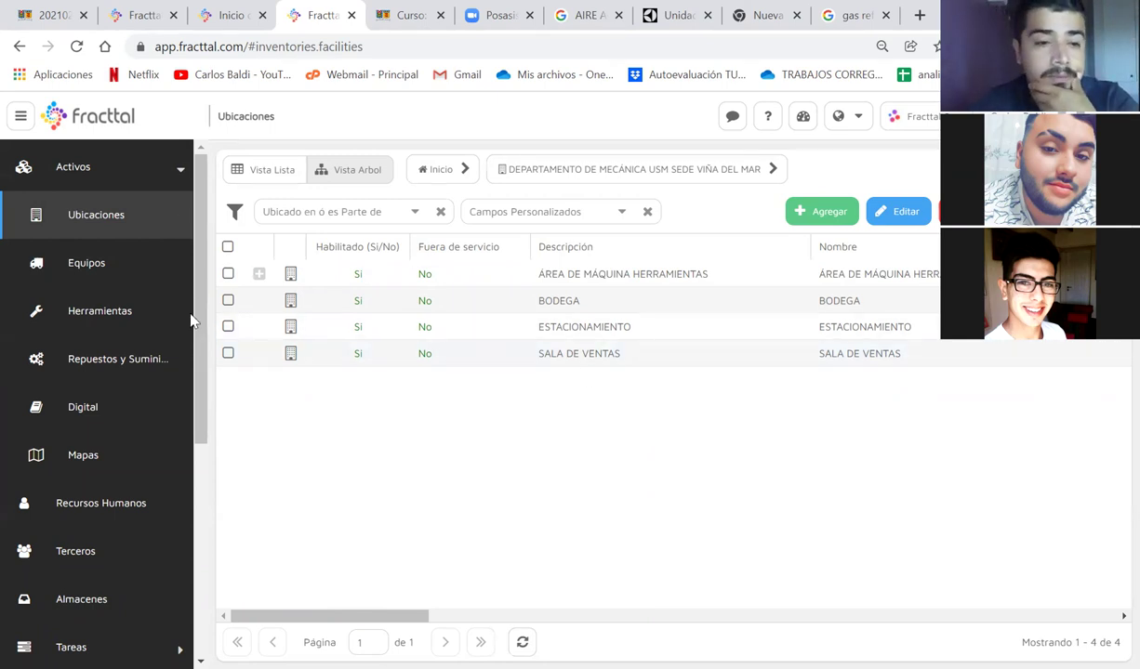
# Step: Return to Recursos Humanos and examine the personnel list and its total number of records
pyautogui.click(101, 188)
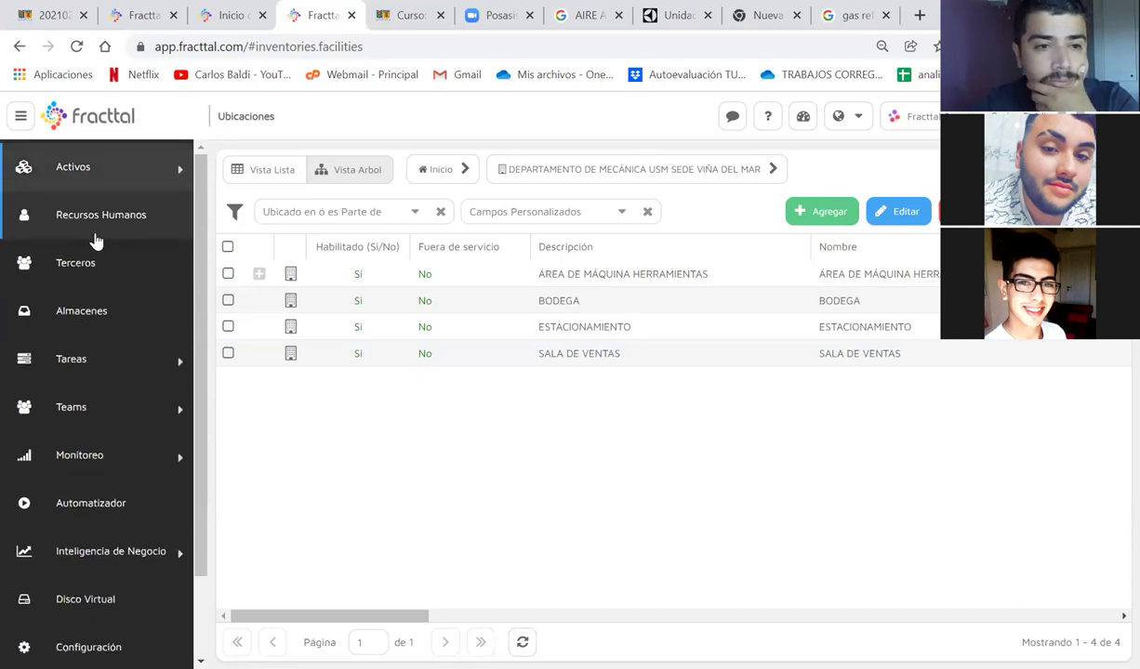
pyautogui.click(96, 234)
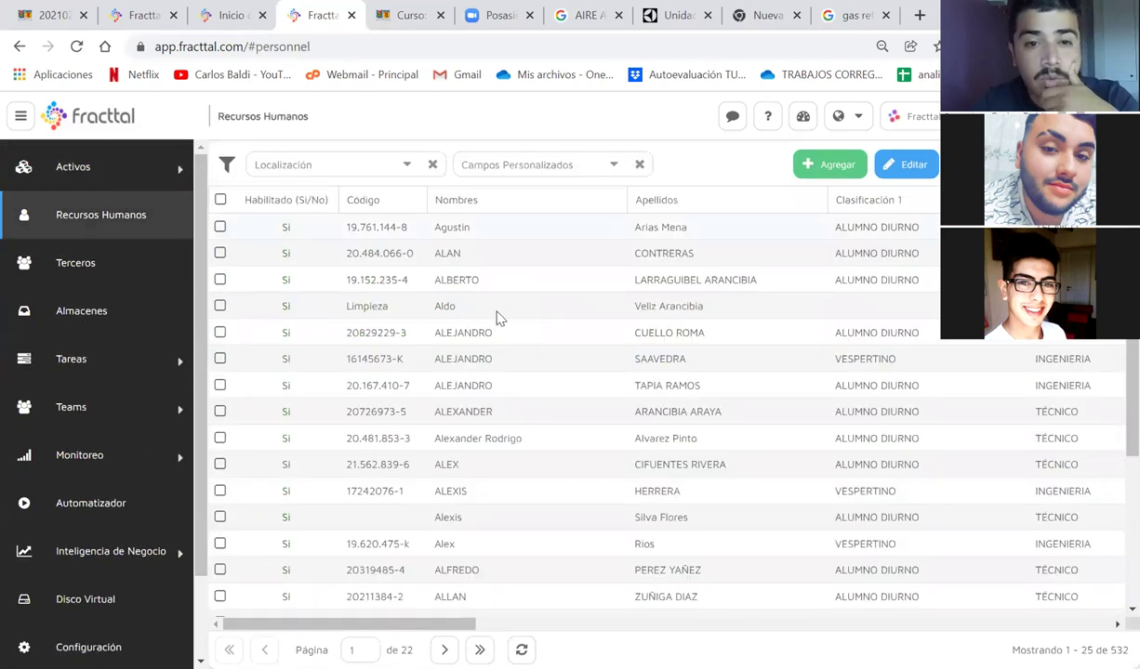
pyautogui.scroll(-3, 674, 447)
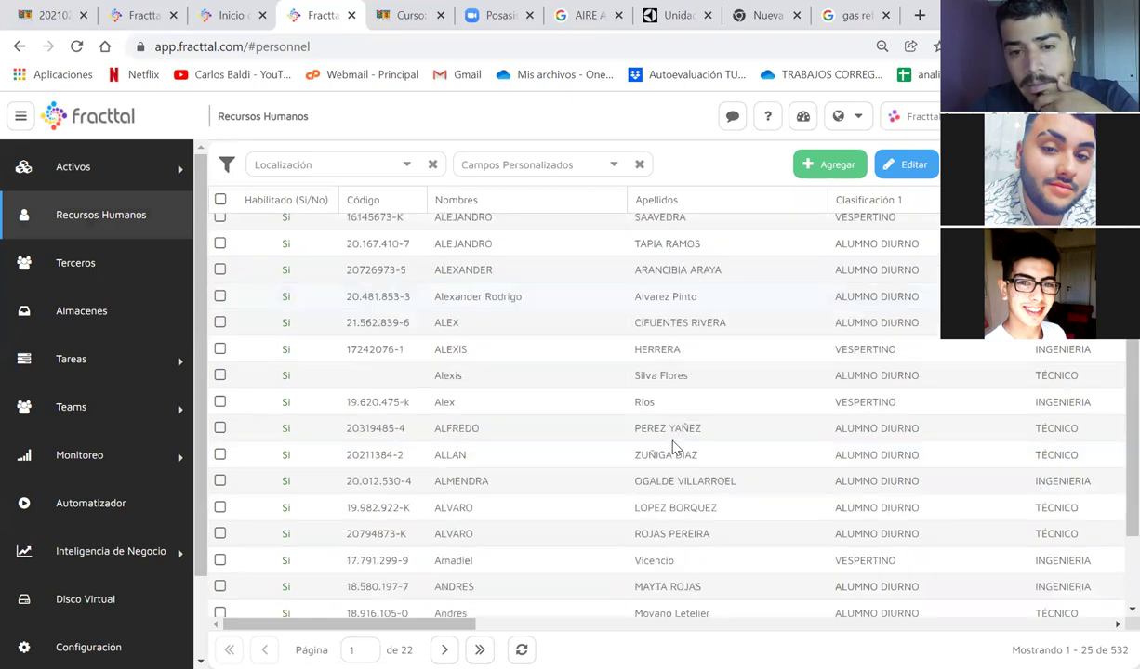
pyautogui.scroll(3, 671, 446)
pyautogui.scroll(-3, 651, 465)
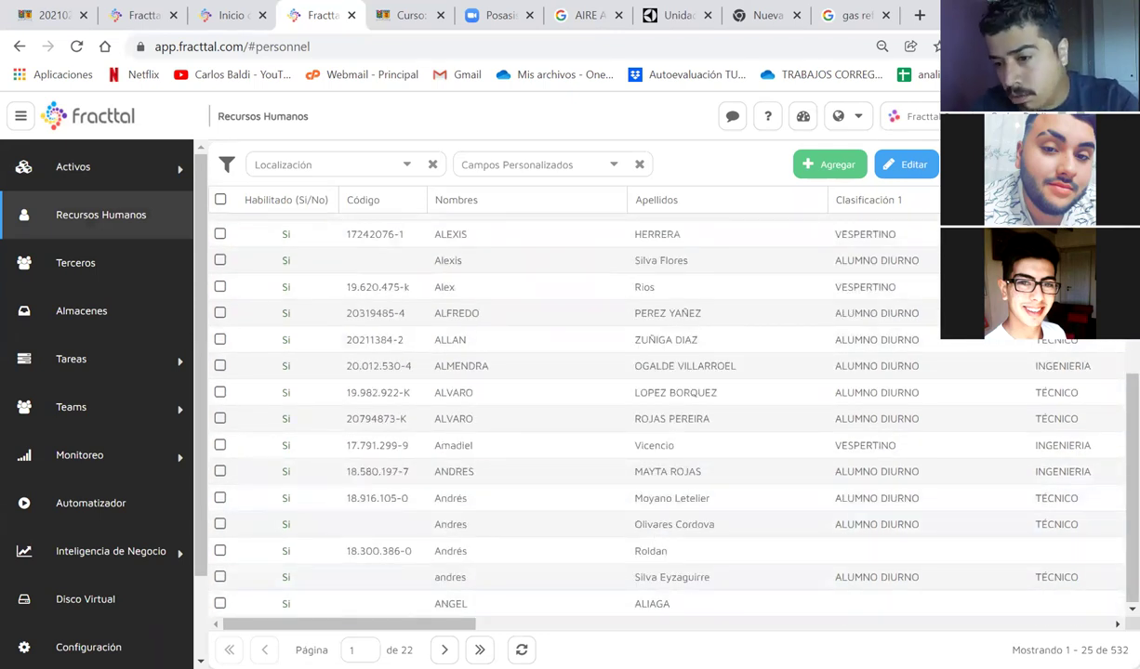
pyautogui.moveTo(1103, 650); pyautogui.dragTo(288, 650)
pyautogui.click(1118, 650)
pyautogui.doubleClick(1119, 650)
pyautogui.scroll(3, 534, 530)
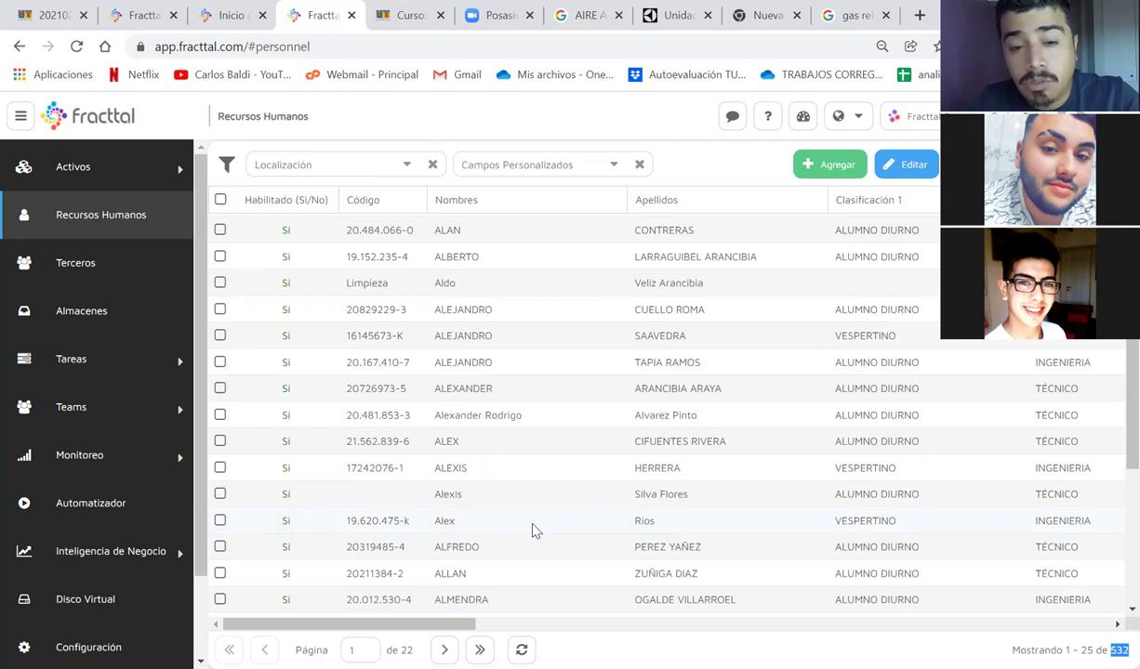
pyautogui.scroll(-3, 534, 530)
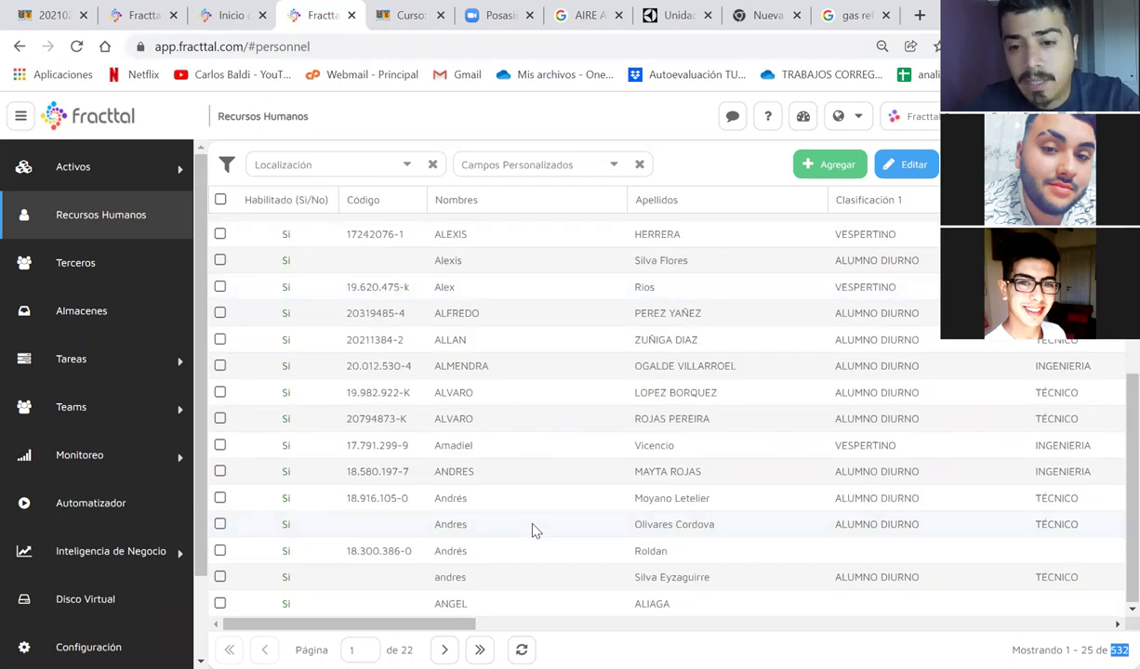
pyautogui.scroll(3, 533, 529)
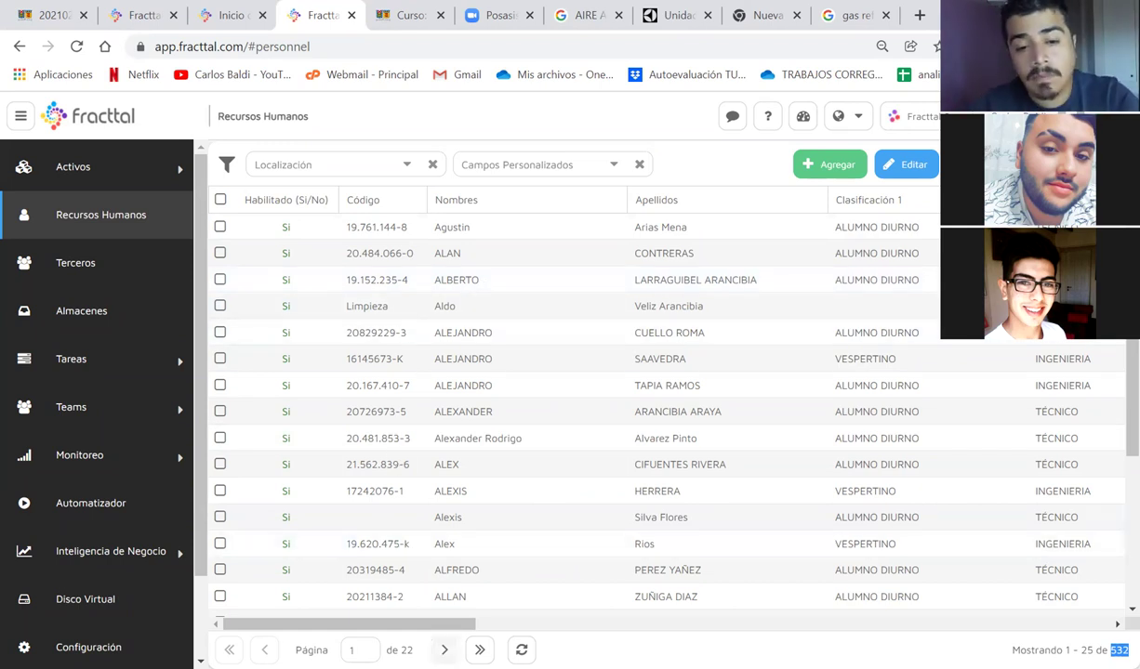
# Step: Browse to the third page of the personnel list and highlight individual records there
pyautogui.click(444, 650)
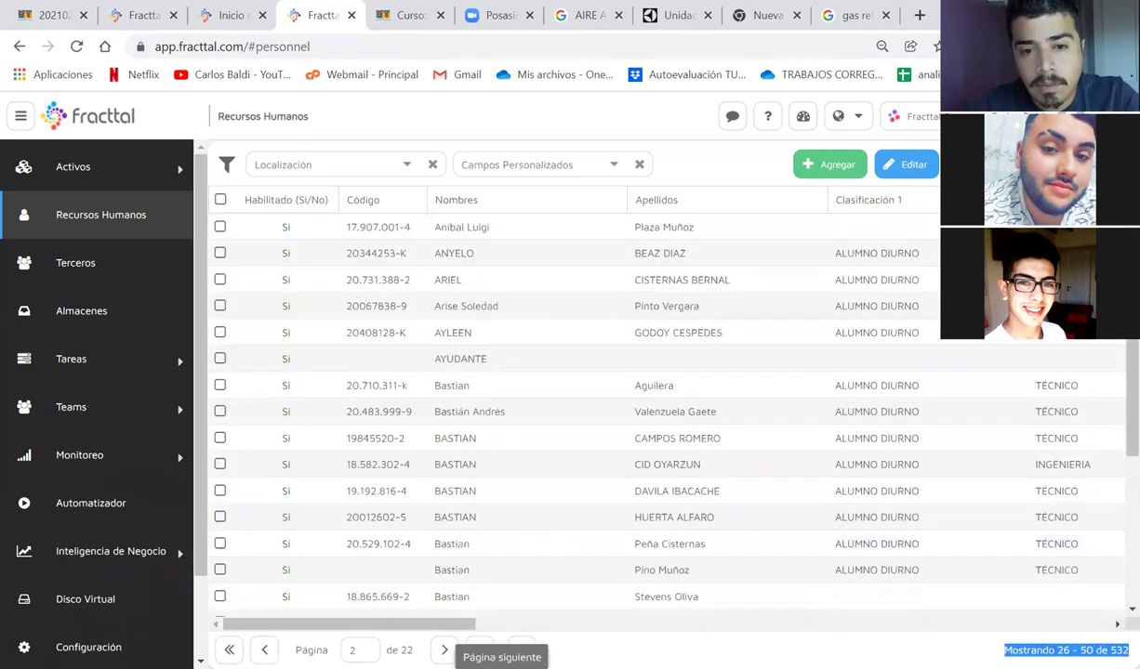
pyautogui.click(445, 649)
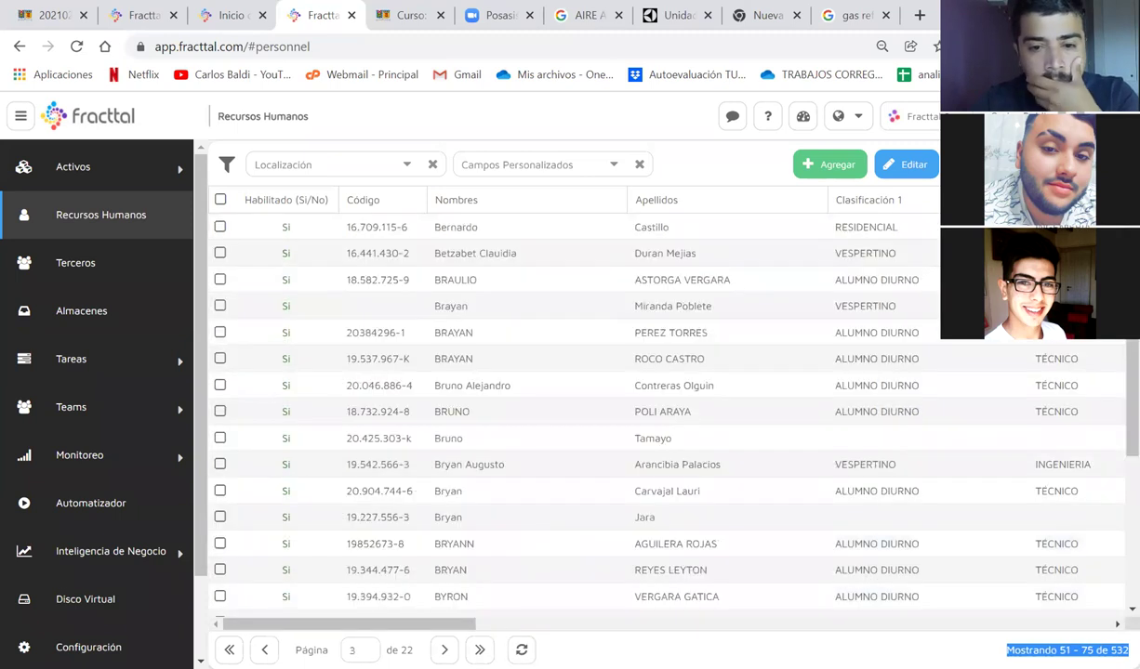
pyautogui.click(464, 433)
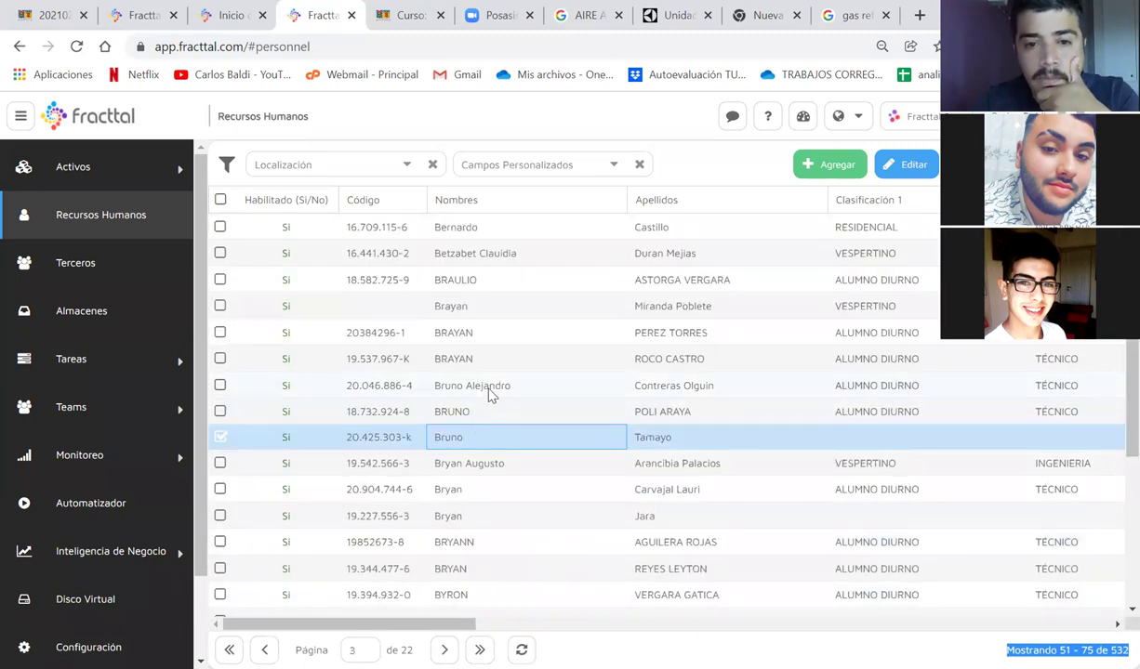
pyautogui.click(449, 360)
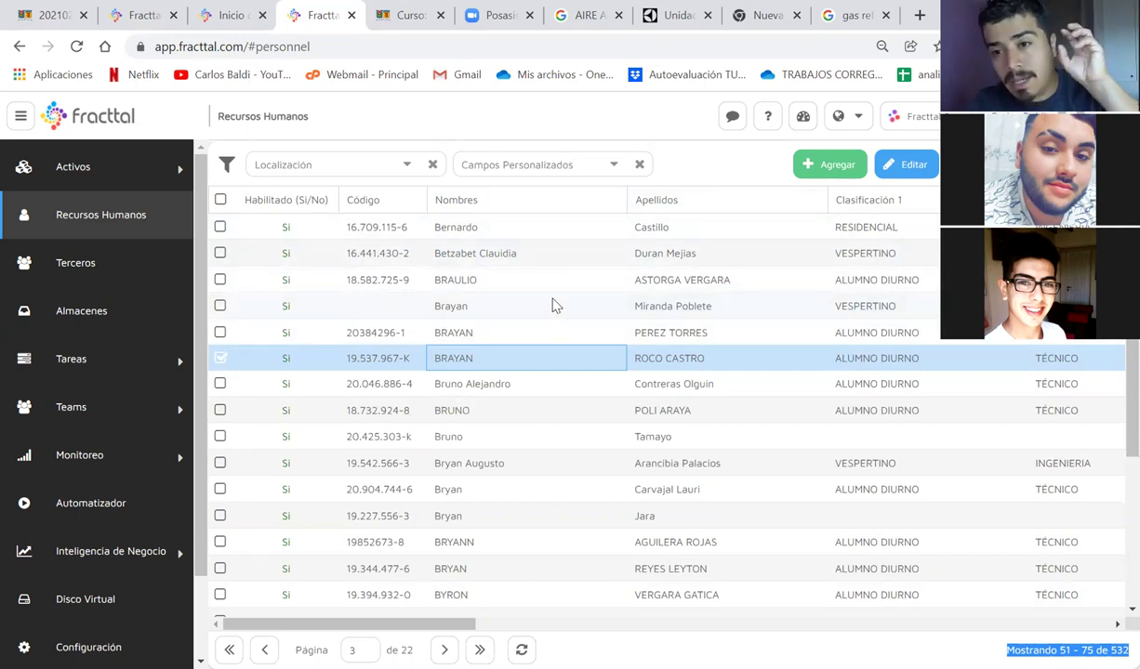
# Step: Start a new personnel record in Recursos Humanos and examine the General fields from Nombres to Valor Hora Ordinaria
pyautogui.click(822, 165)
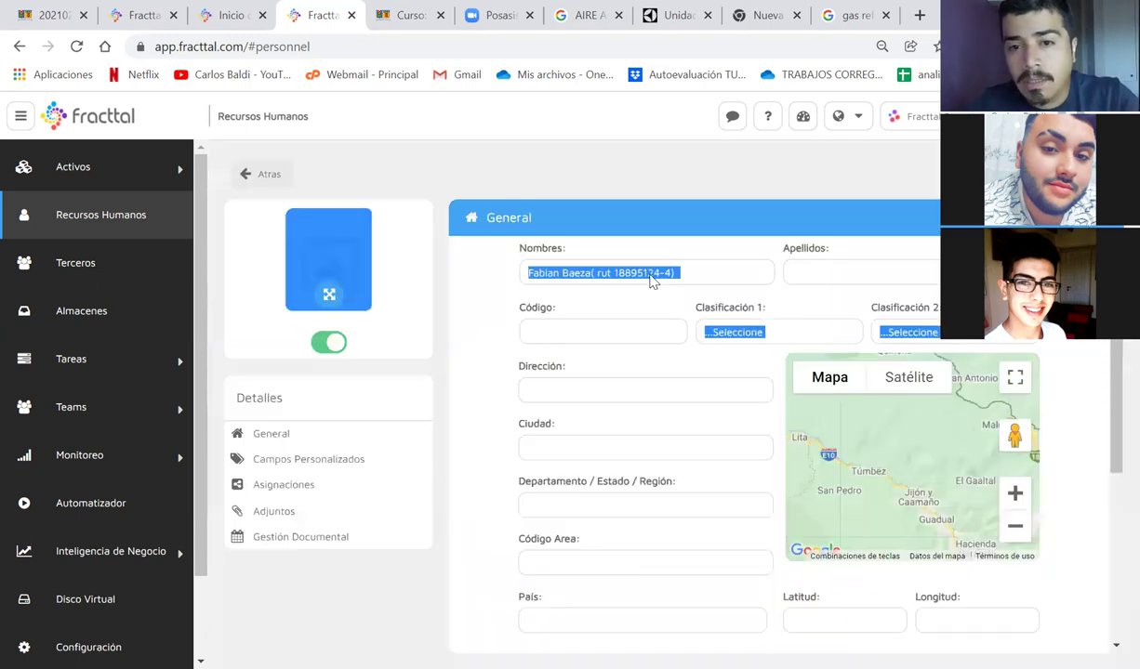
pyautogui.click(830, 273)
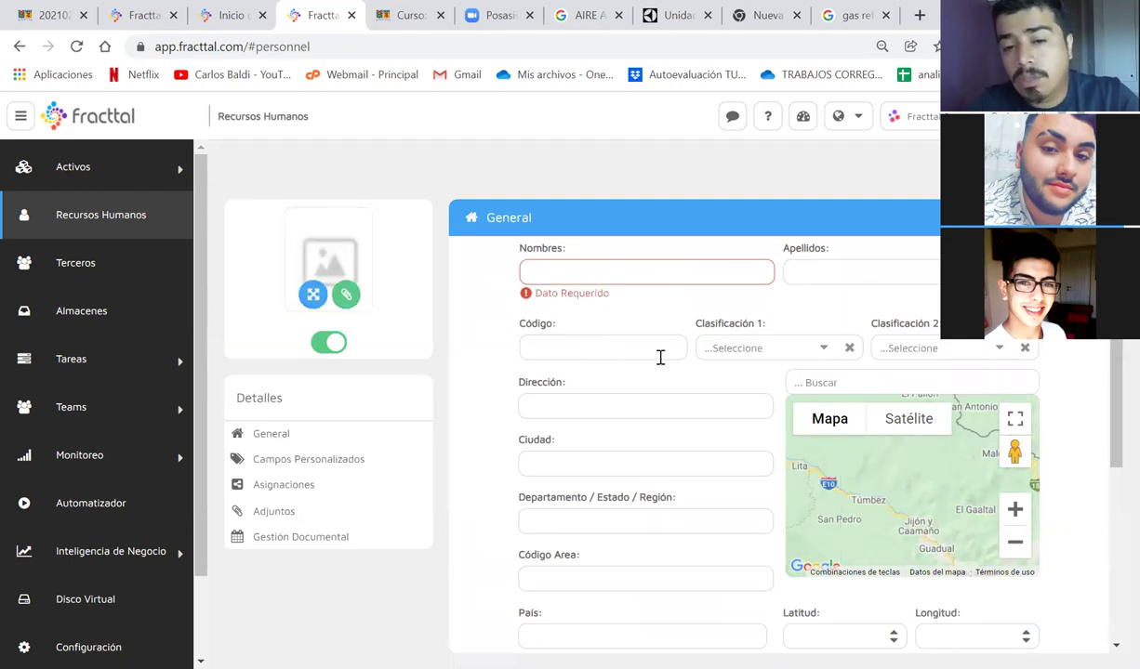
pyautogui.scroll(-3, 613, 358)
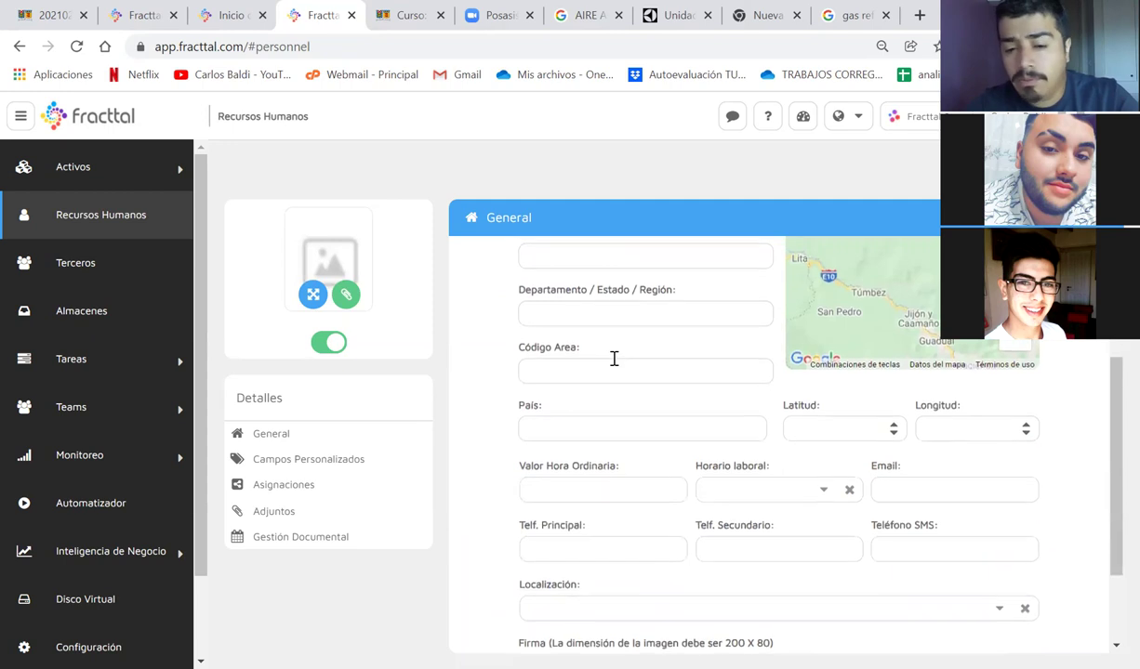
pyautogui.scroll(3, 614, 358)
pyautogui.scroll(-2, 614, 358)
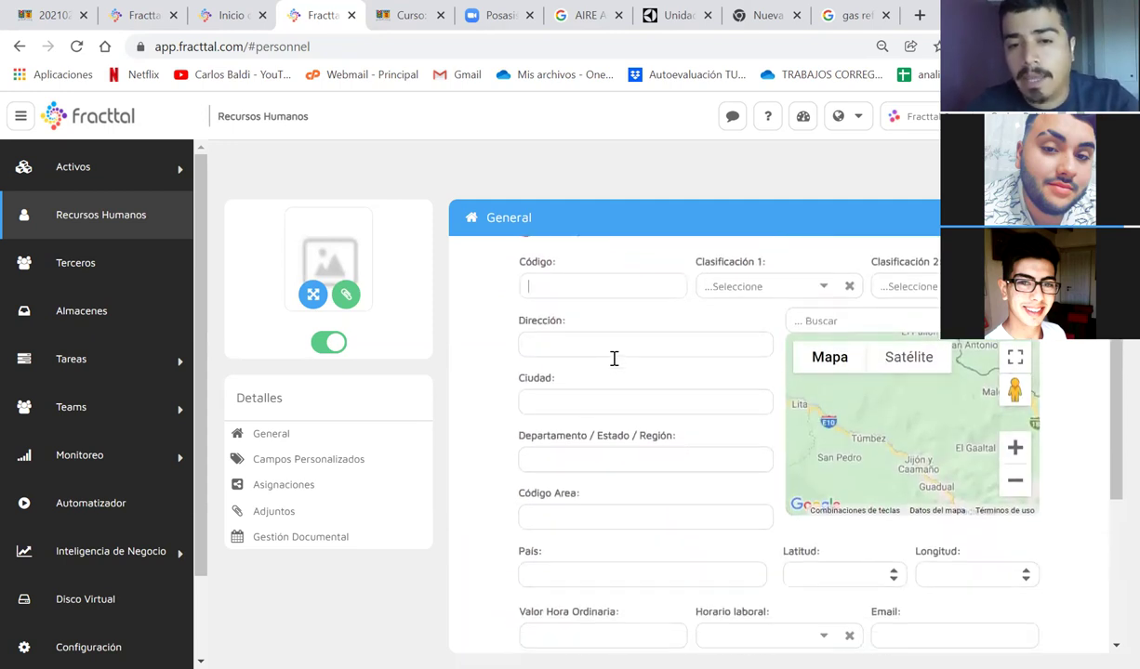
pyautogui.scroll(-1, 613, 361)
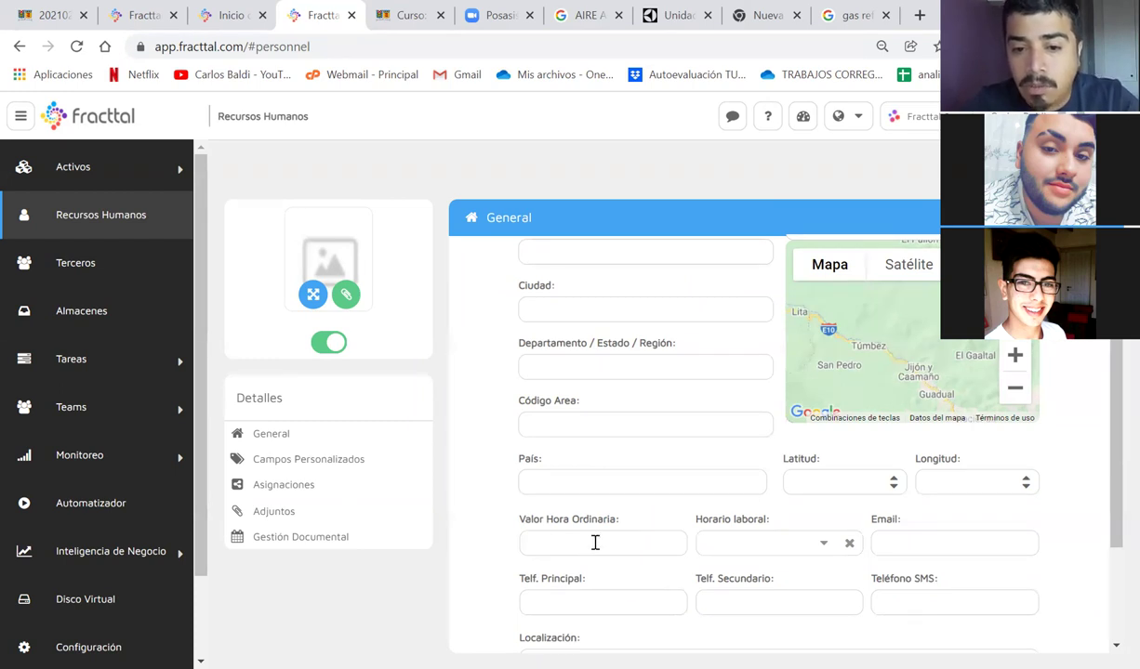
pyautogui.scroll(-1, 595, 543)
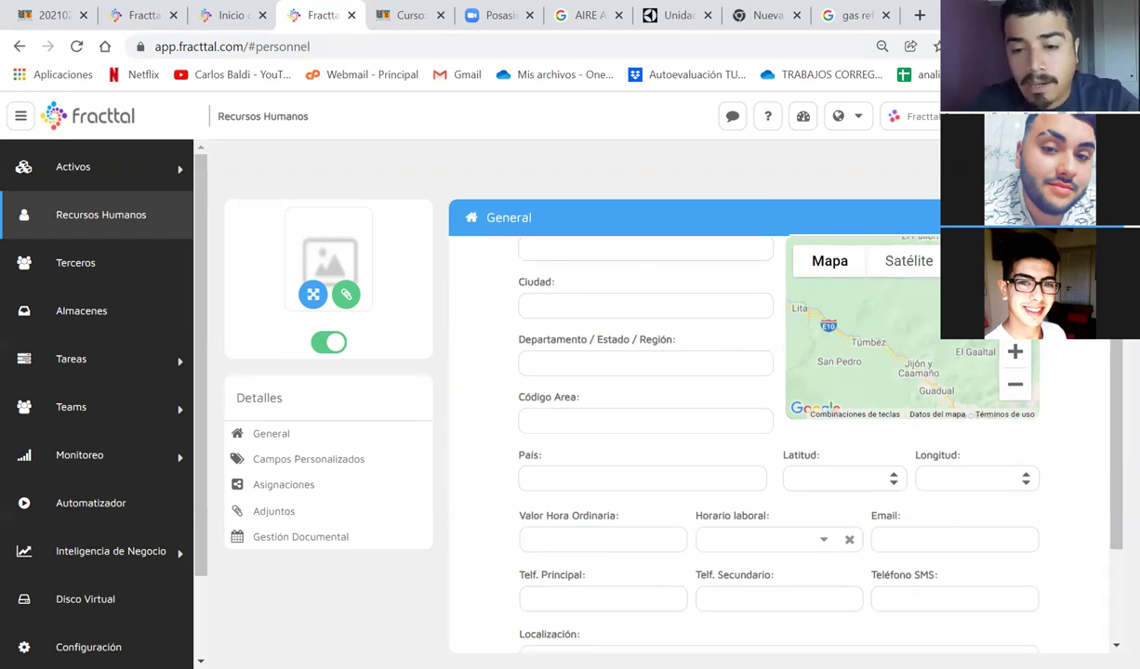
# Step: Look up the Horario laboral options, view the work shifts of Horario Laboral and Dia de trabajo, and close the list without choosing one
pyautogui.click(821, 540)
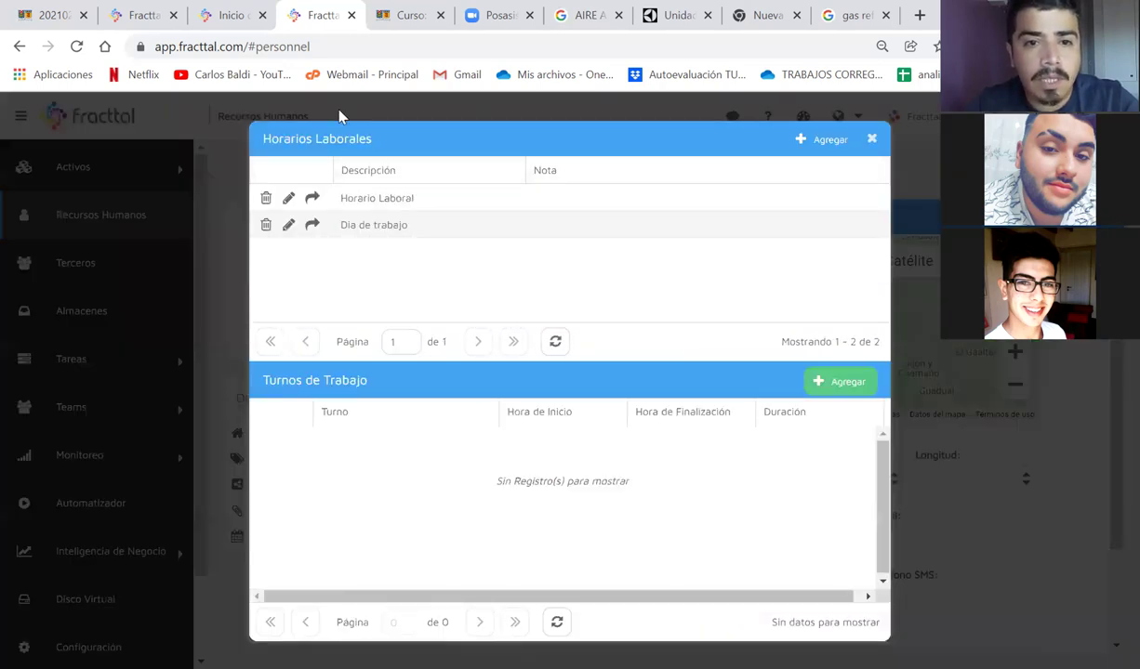
pyautogui.click(391, 198)
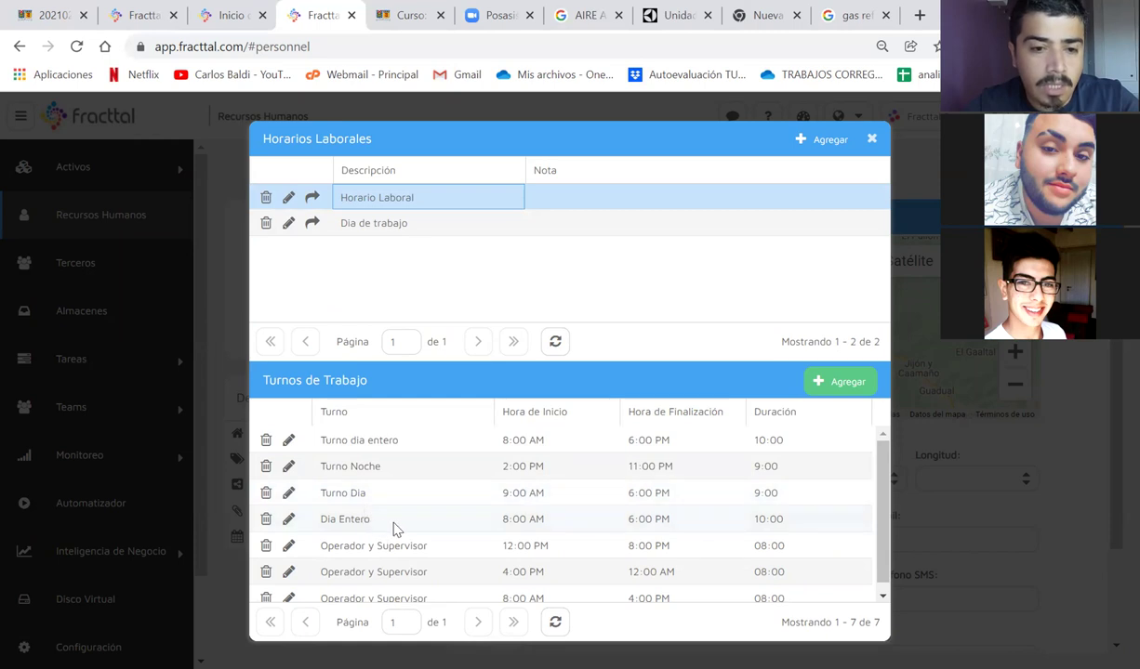
pyautogui.click(372, 223)
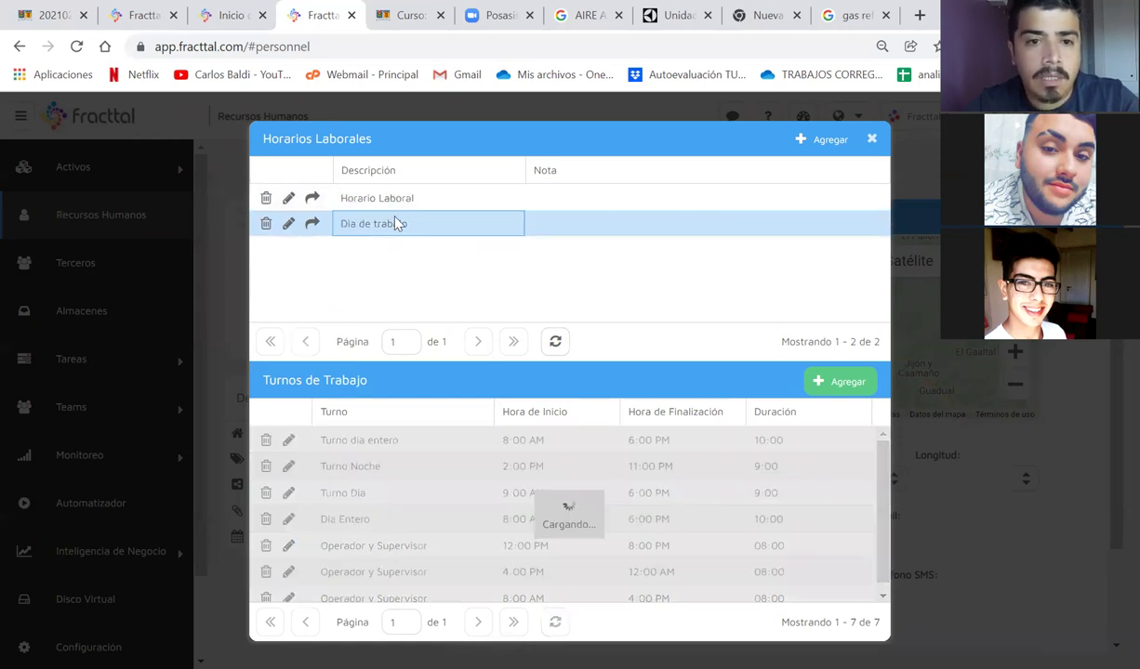
pyautogui.click(874, 141)
pyautogui.rightClick(870, 139)
pyautogui.click(673, 451)
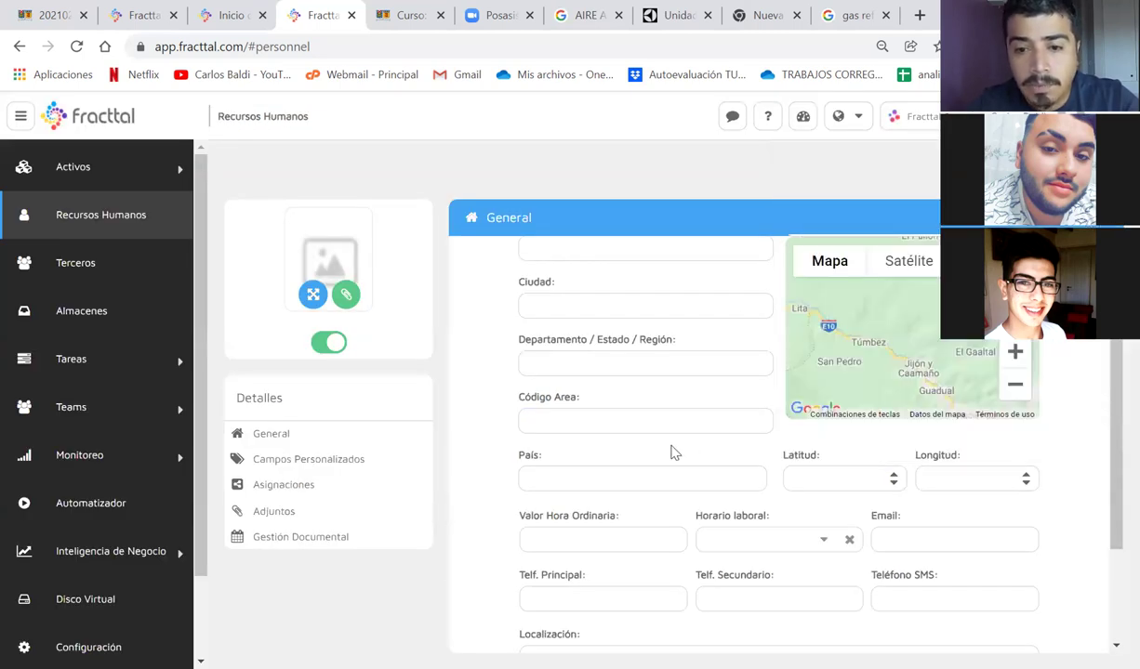
# Step: Examine the form's remaining contact, Localización and Firma fields, and return to the beginning of the General section
pyautogui.scroll(-2, 819, 501)
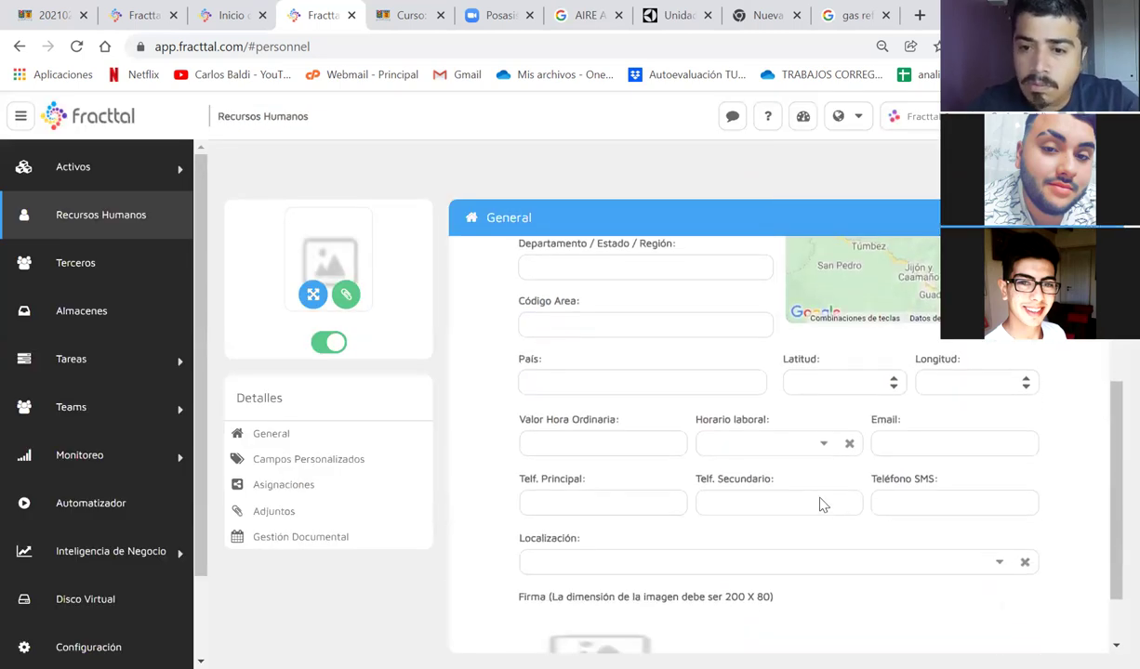
pyautogui.scroll(-1, 820, 498)
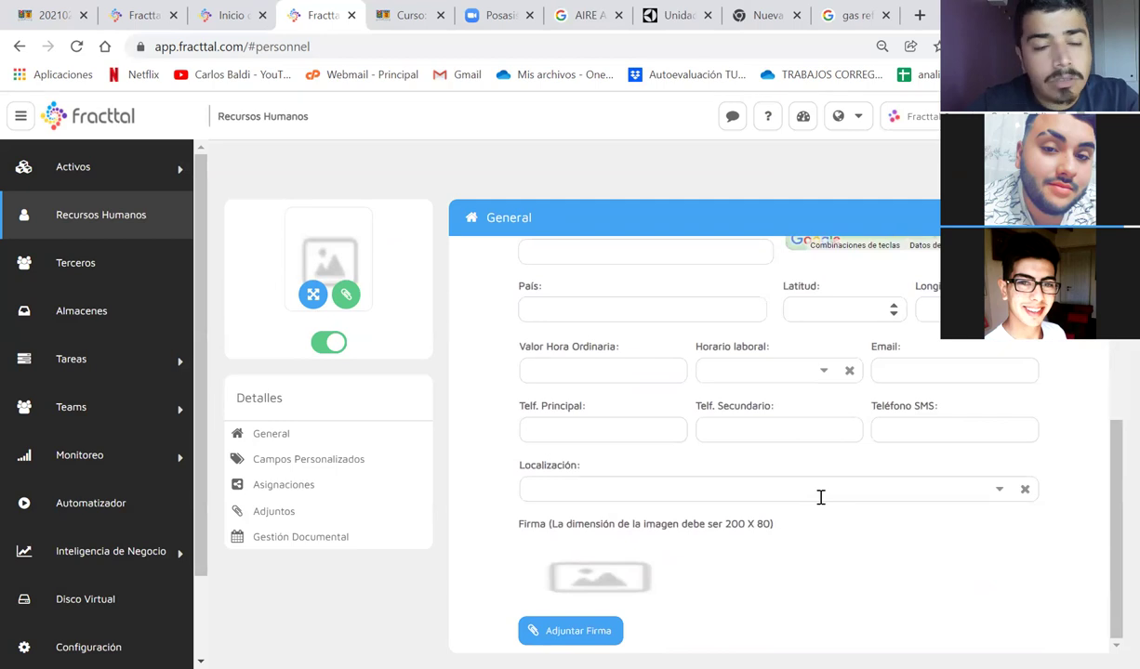
pyautogui.scroll(4, 819, 497)
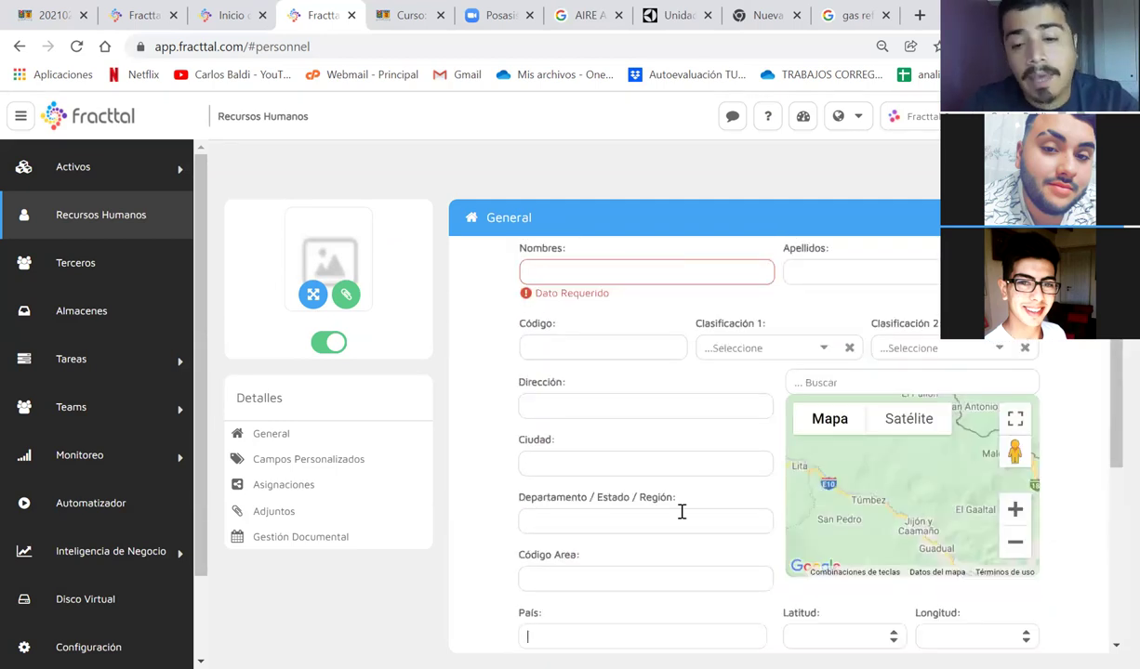
# Step: Leave the new personnel record without saving and open the user accounts list in the configuration
pyautogui.scroll(-3, 682, 511)
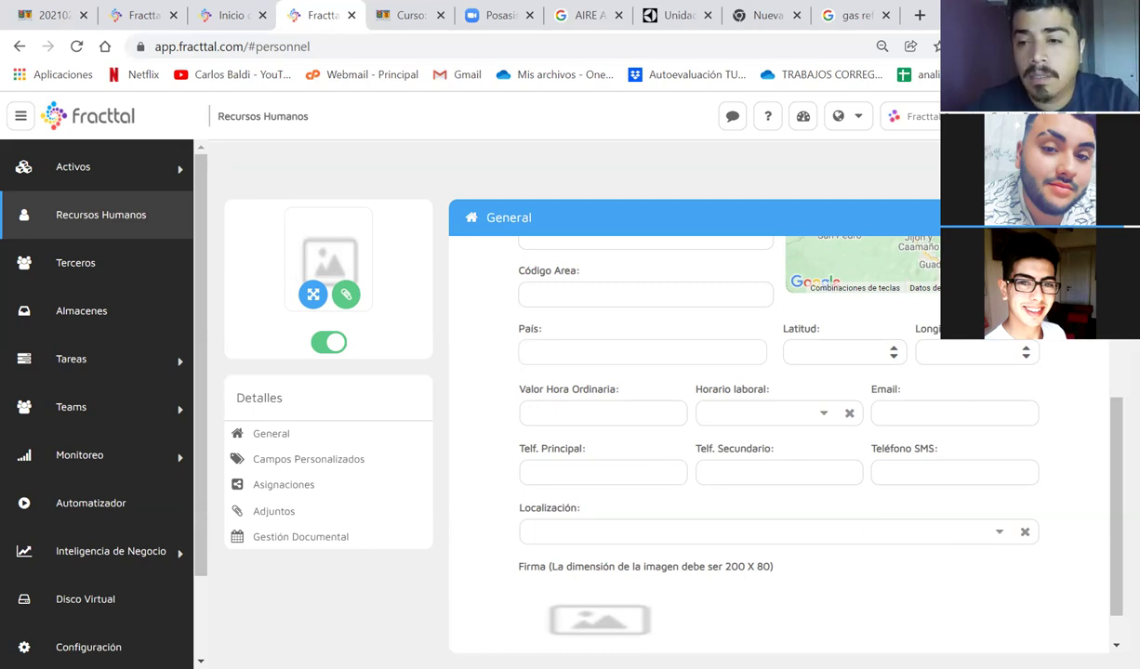
pyautogui.press('Escape')
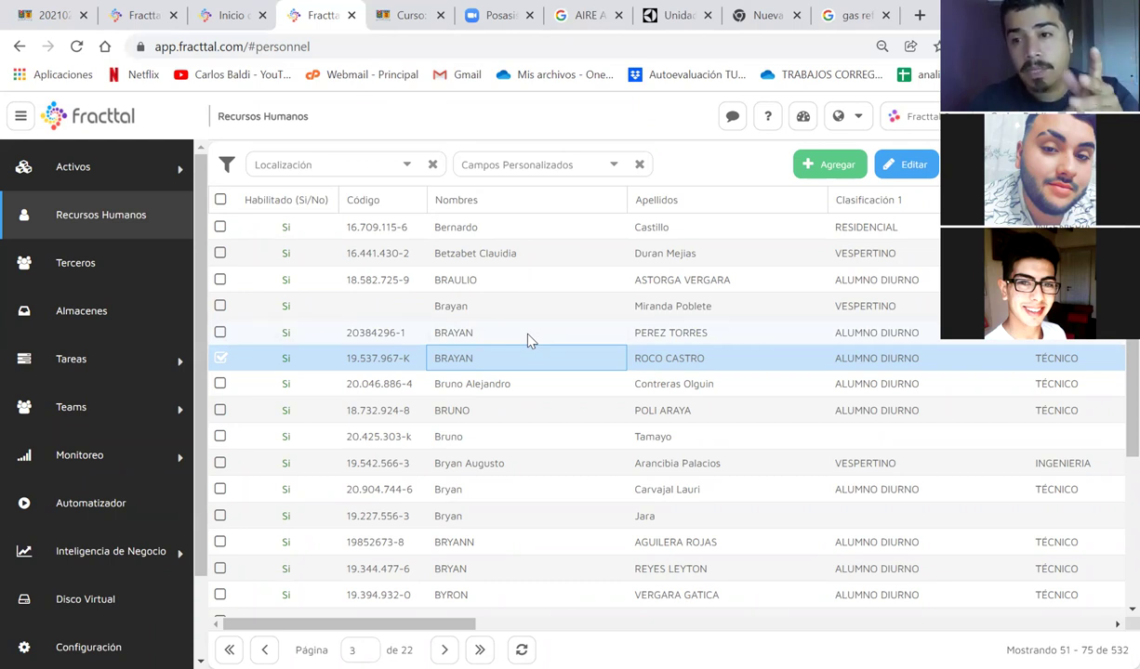
pyautogui.click(70, 359)
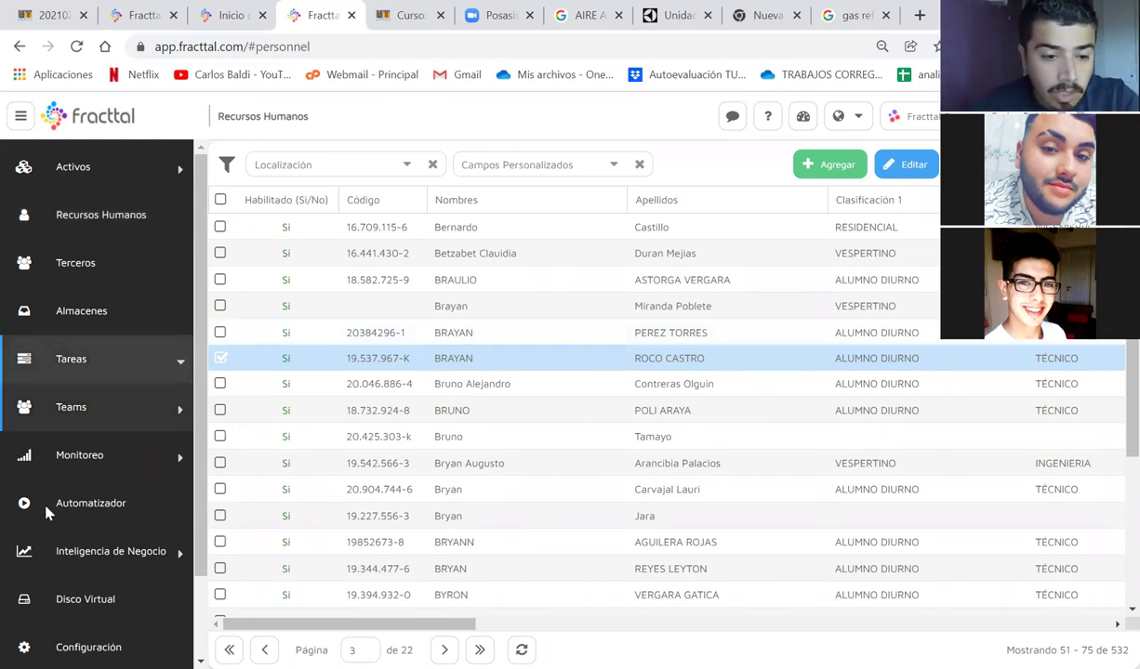
pyautogui.click(73, 363)
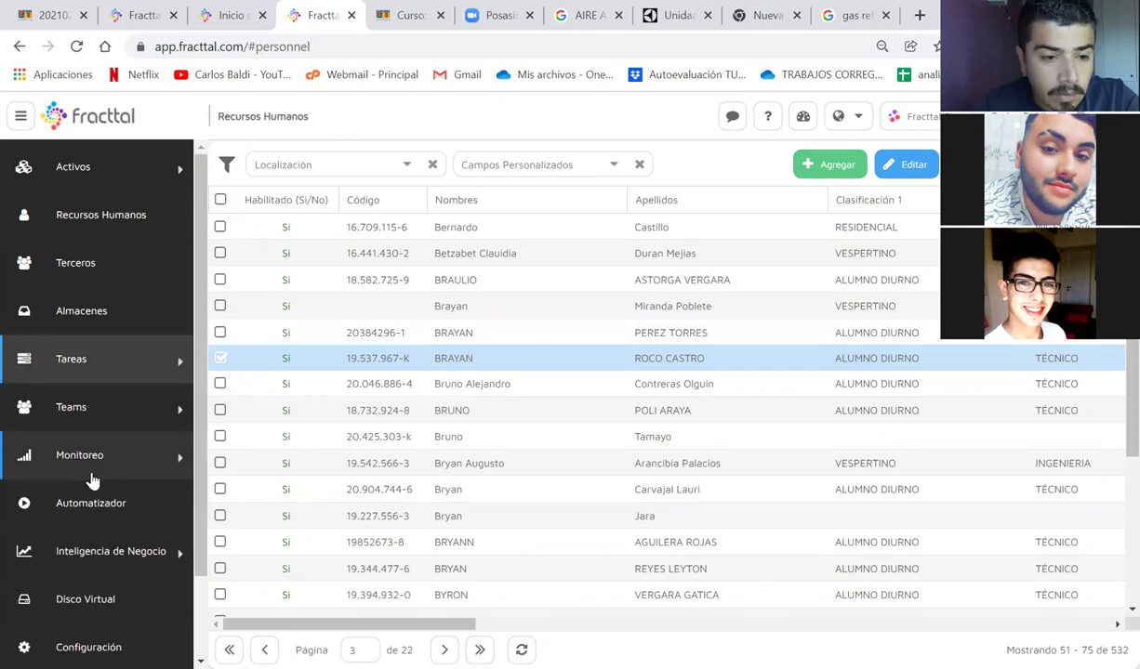
pyautogui.click(89, 641)
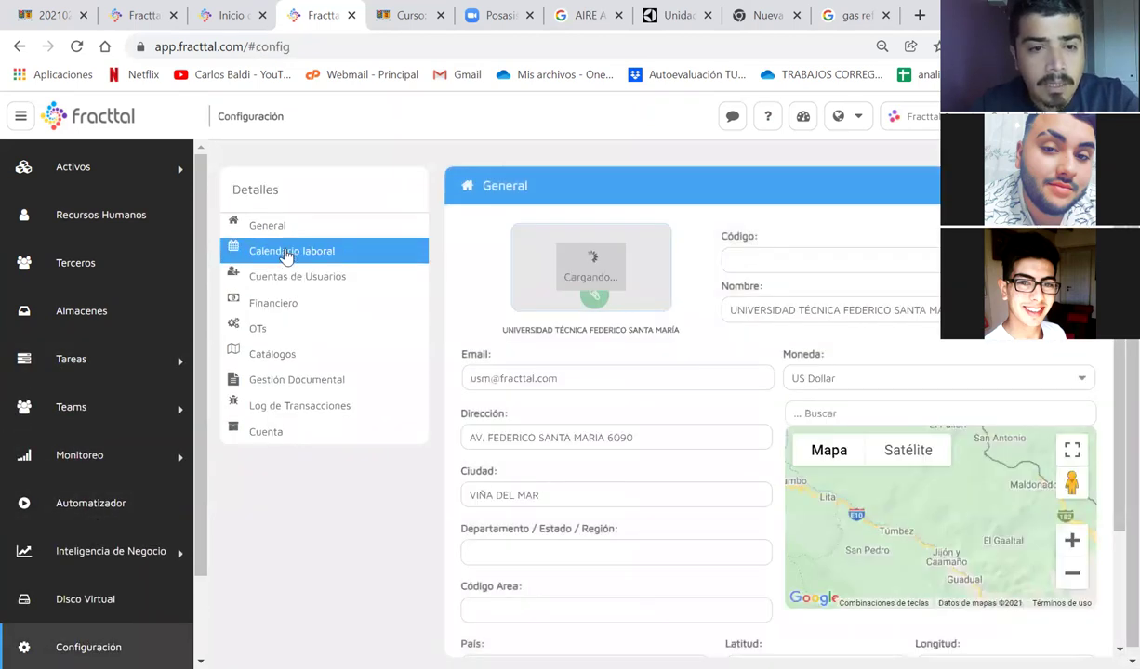
pyautogui.click(284, 275)
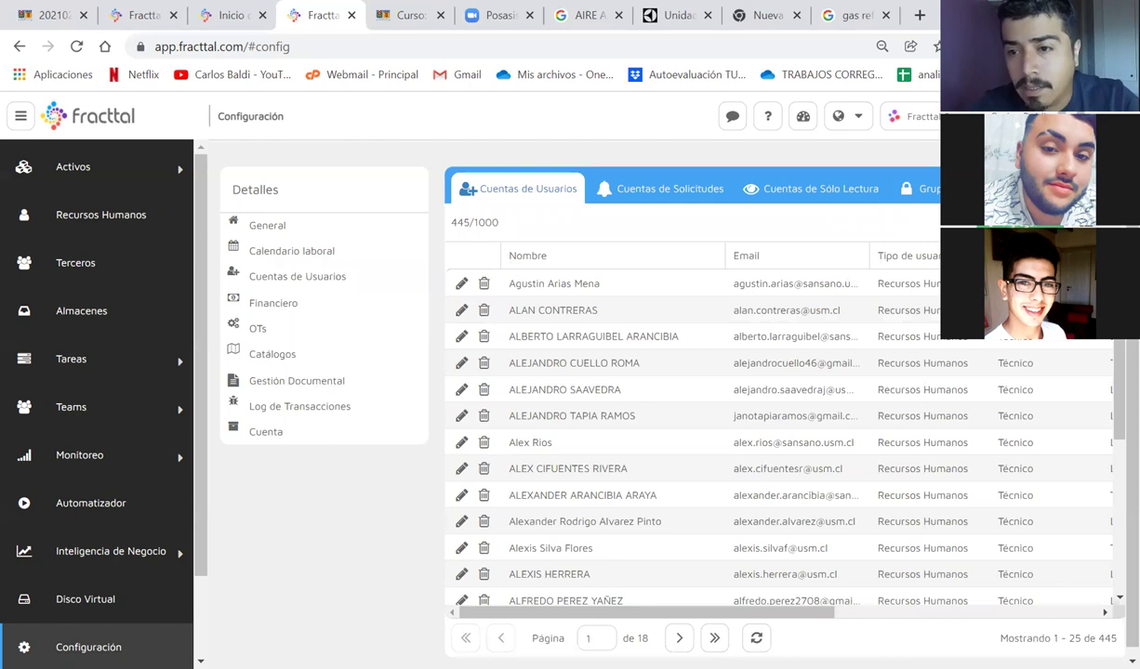
# Step: Start a new user account for a person picked from the people search and check which fields are required
pyautogui.click(521, 188)
pyautogui.moveTo(514, 212); pyautogui.dragTo(696, 210)
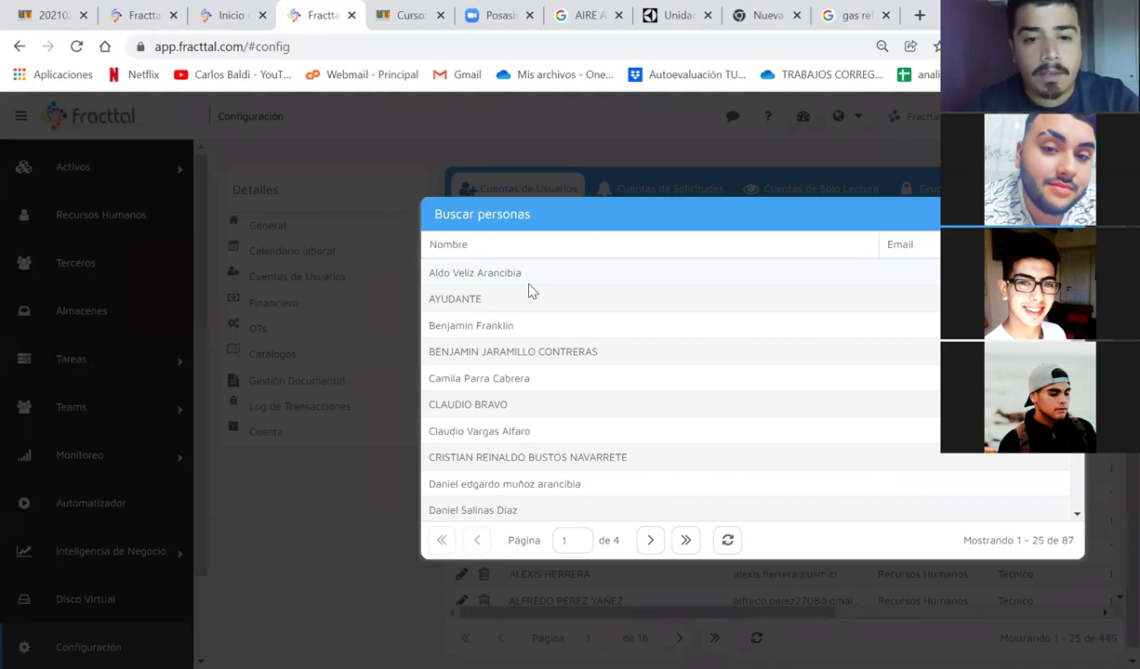
pyautogui.scroll(-1, 502, 404)
pyautogui.scroll(-3, 503, 404)
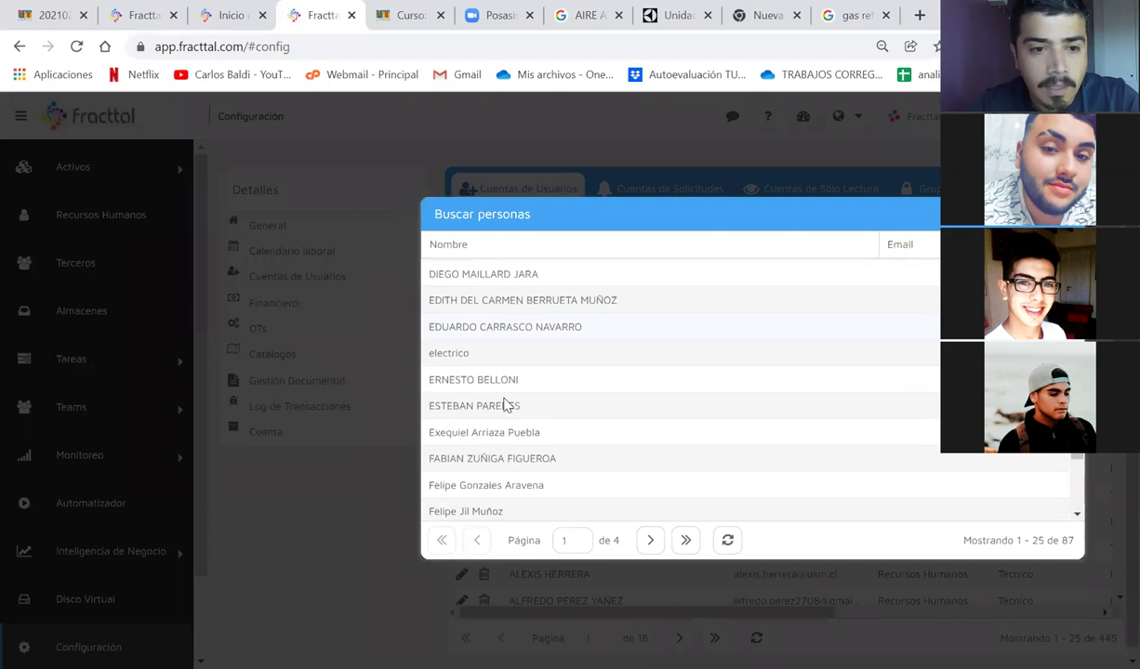
pyautogui.click(509, 405)
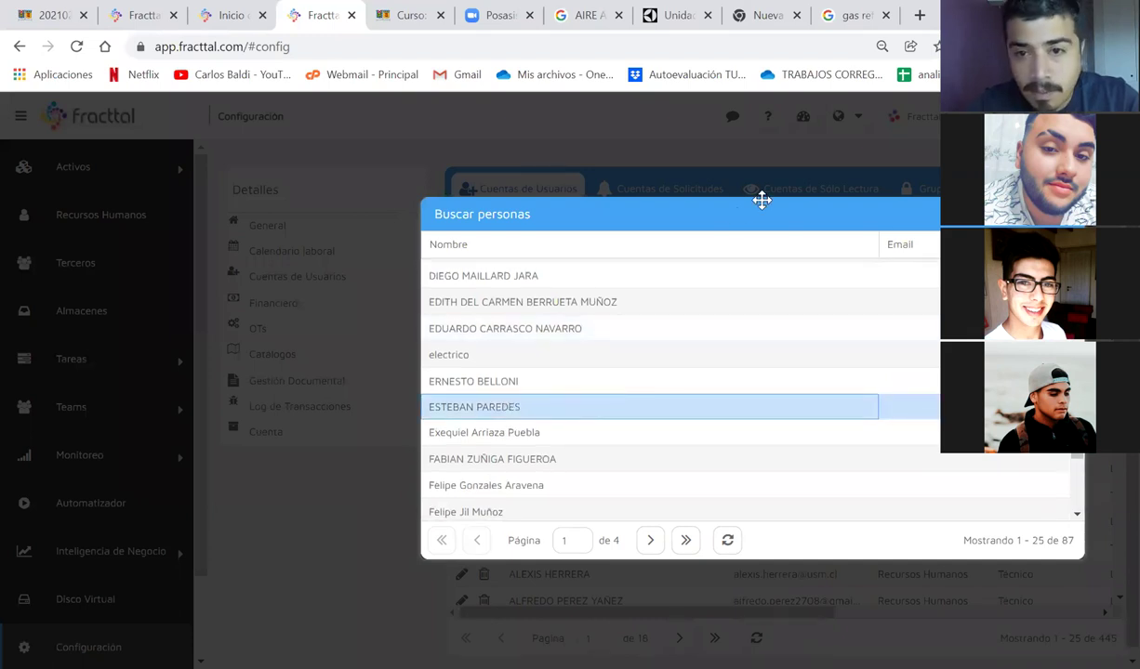
pyautogui.moveTo(725, 205); pyautogui.dragTo(714, 168)
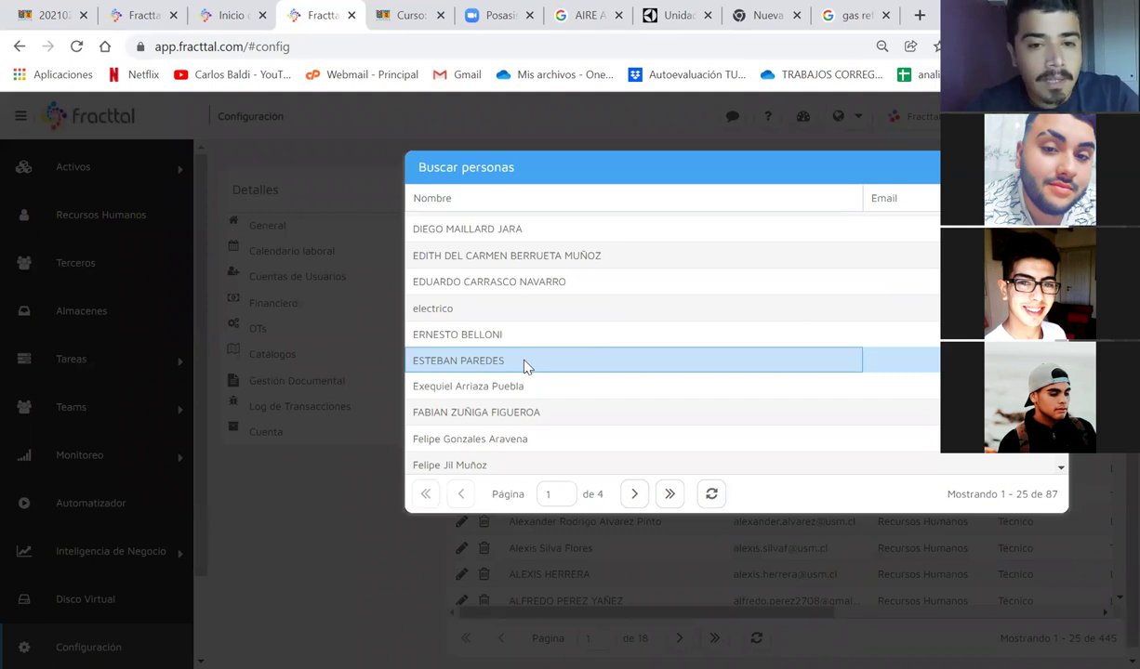
pyautogui.click(526, 363)
pyautogui.click(467, 290)
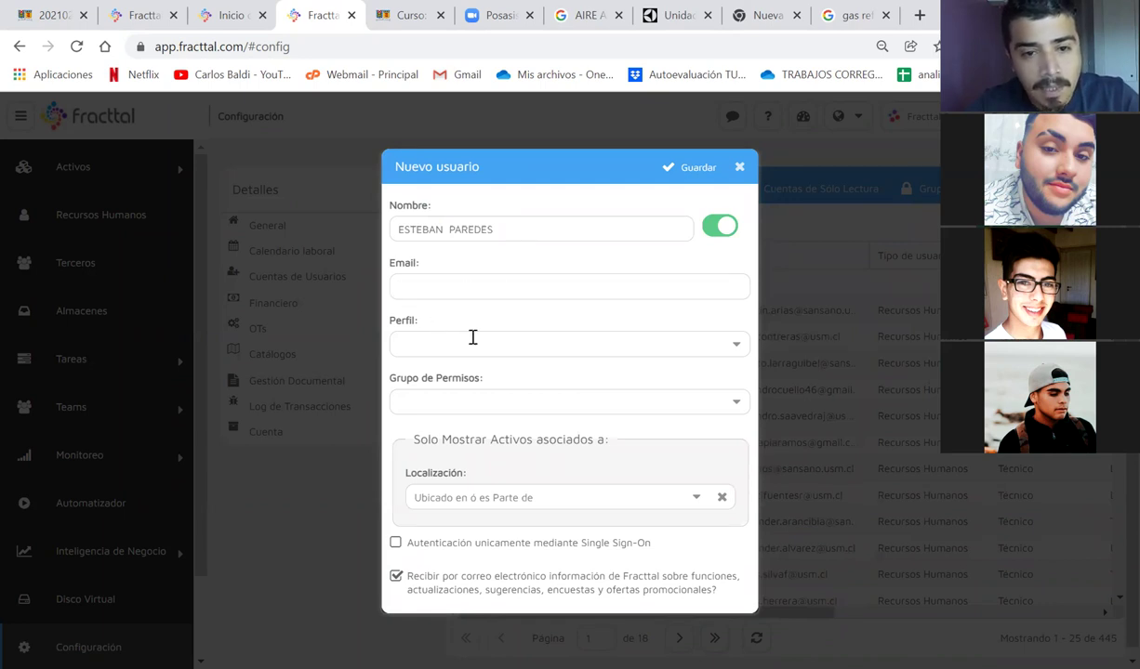
pyautogui.press('Return')
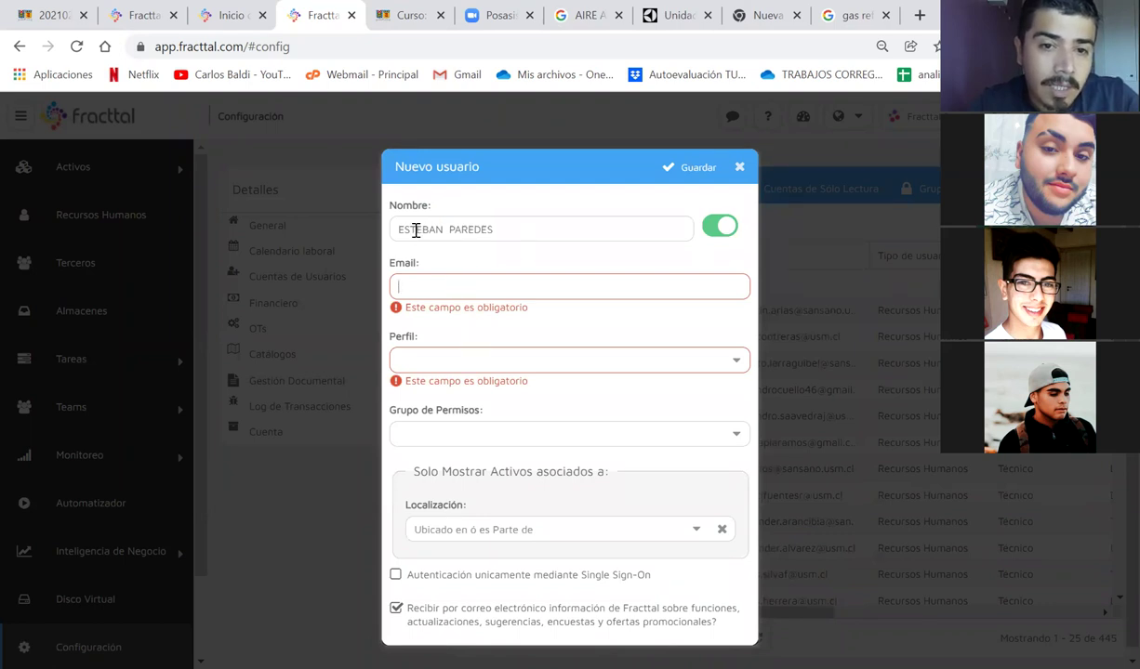
pyautogui.moveTo(421, 229); pyautogui.dragTo(531, 218)
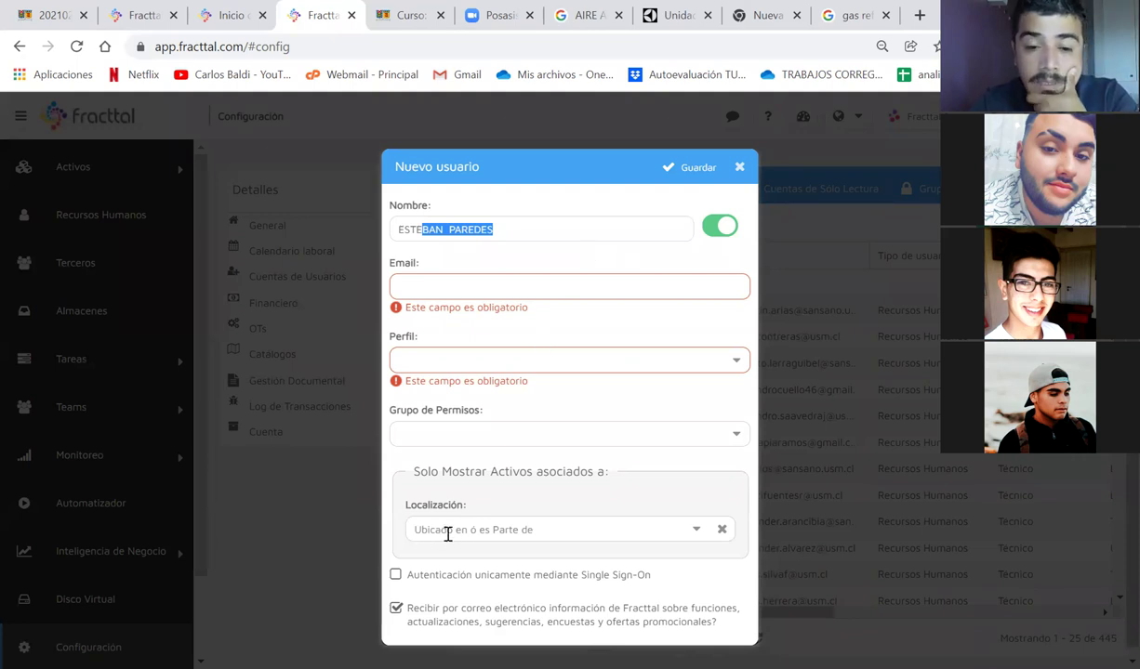
# Step: Try to restrict the new user's visible assets to a GRUPO B location by searching the assets for GRUPO B
pyautogui.click(695, 532)
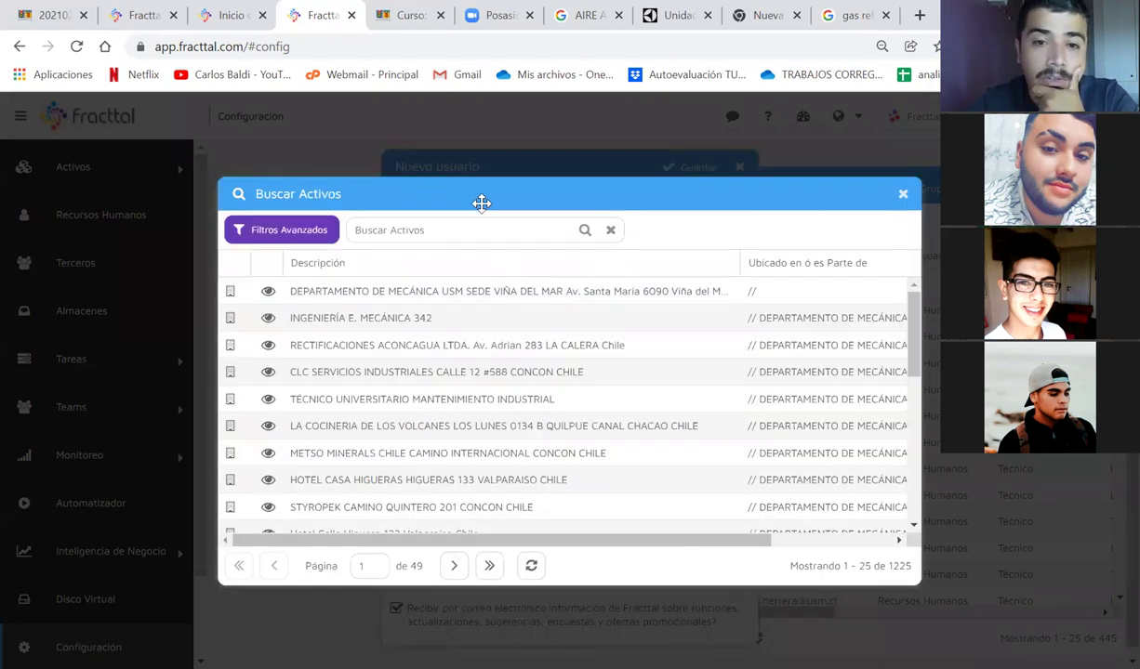
pyautogui.moveTo(478, 201); pyautogui.dragTo(564, 206)
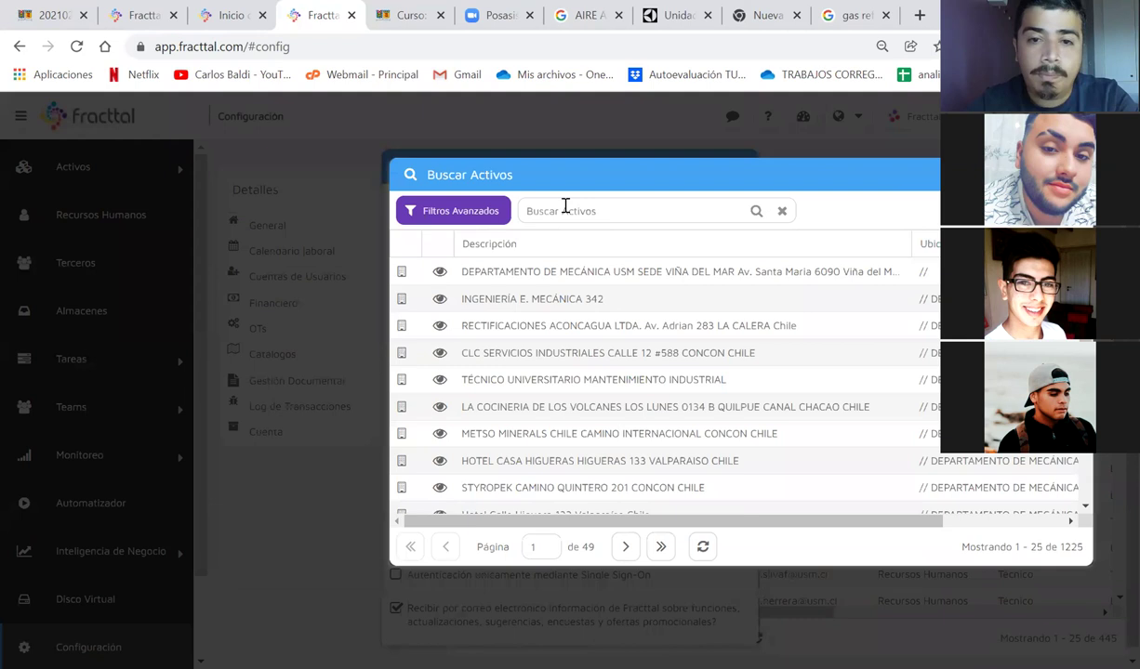
pyautogui.write('GRUPO B')
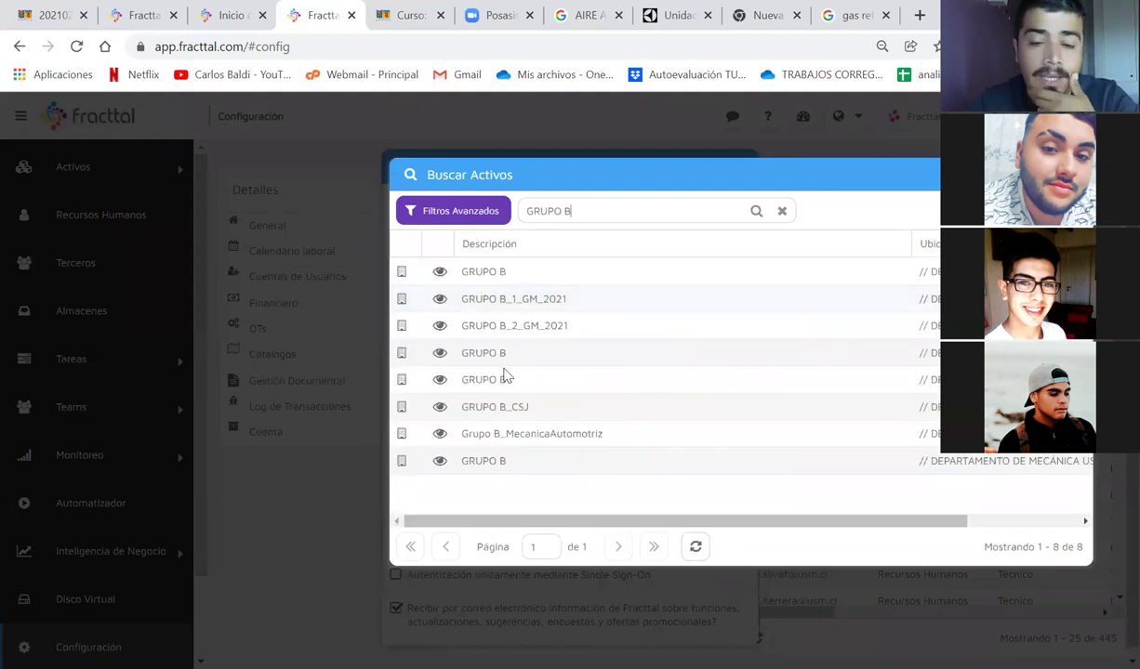
pyautogui.click(504, 460)
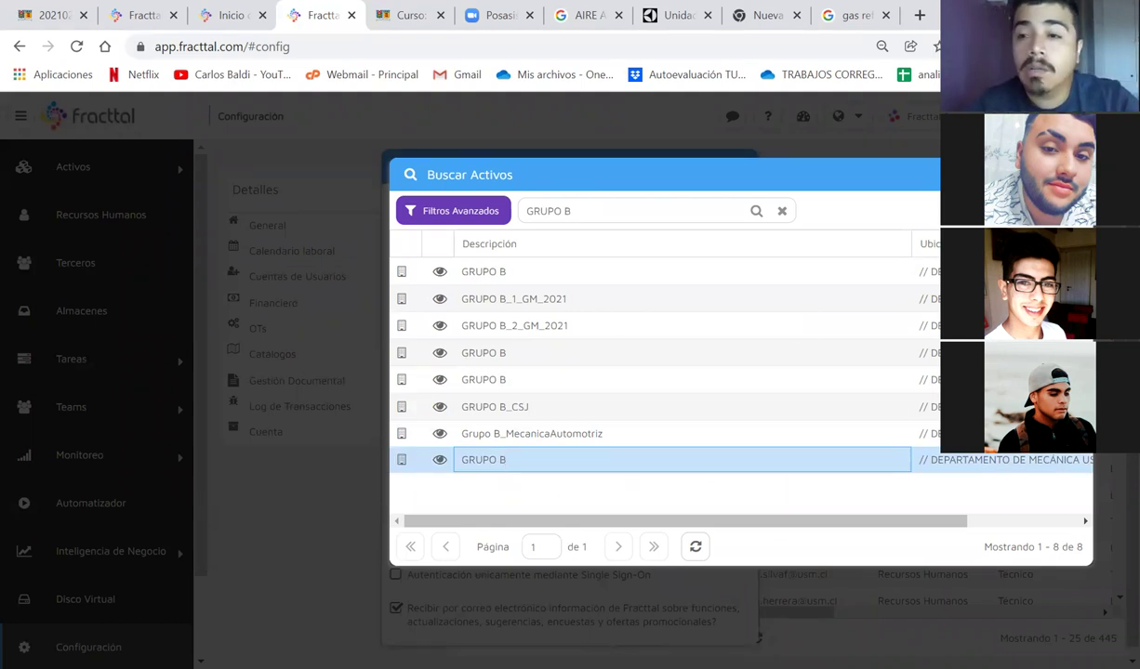
pyautogui.press('Escape')
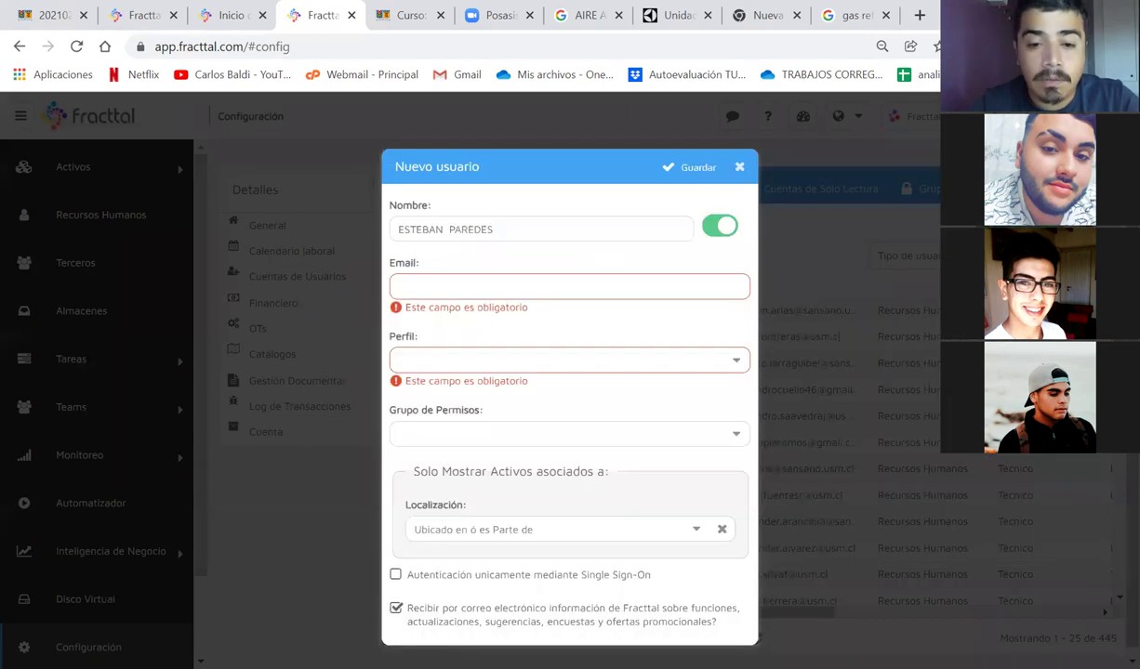
pyautogui.rightClick(513, 432)
pyautogui.press('Escape')
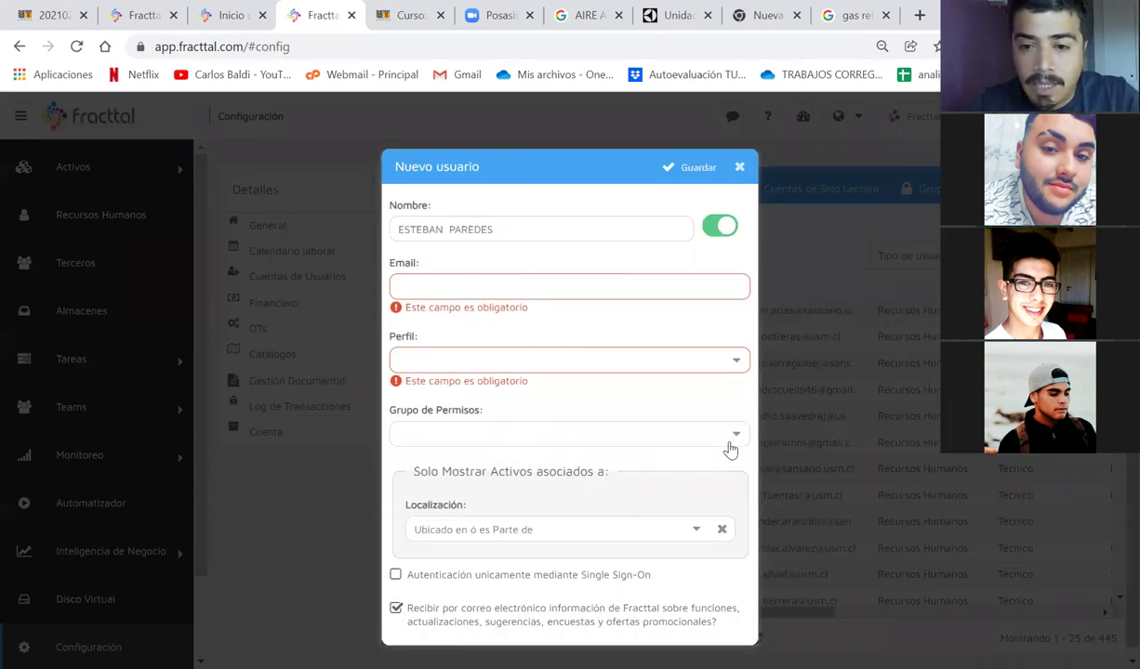
# Step: Open the permission groups and examine the Activos module permissions of the TÉCNICO and LIDER groups
pyautogui.click(735, 438)
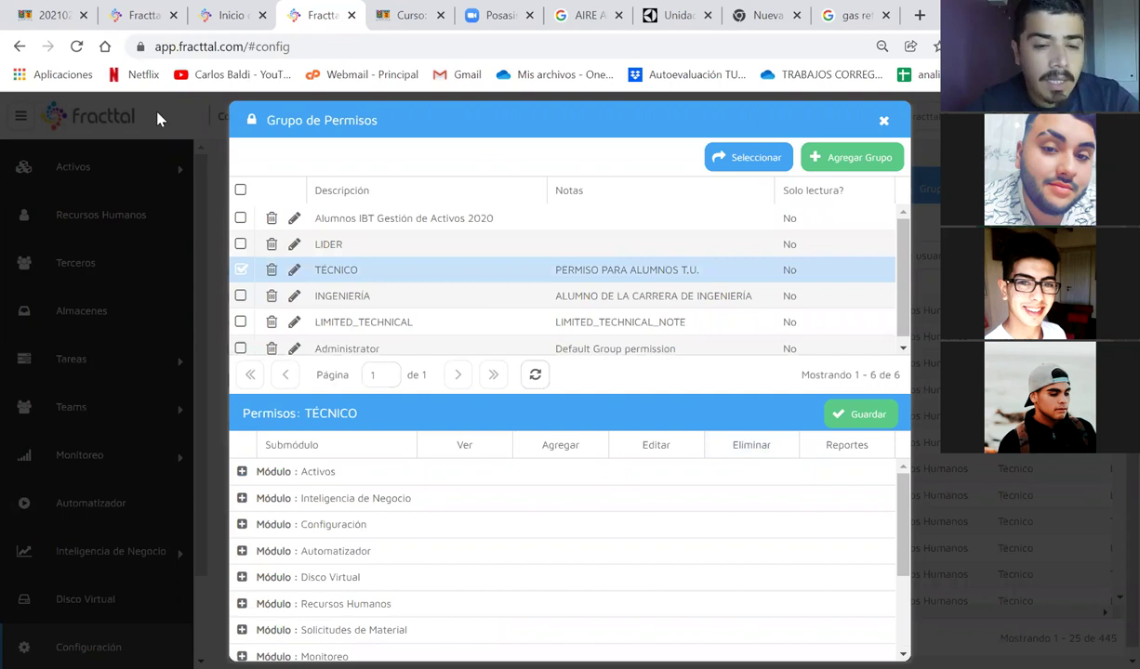
pyautogui.click(242, 472)
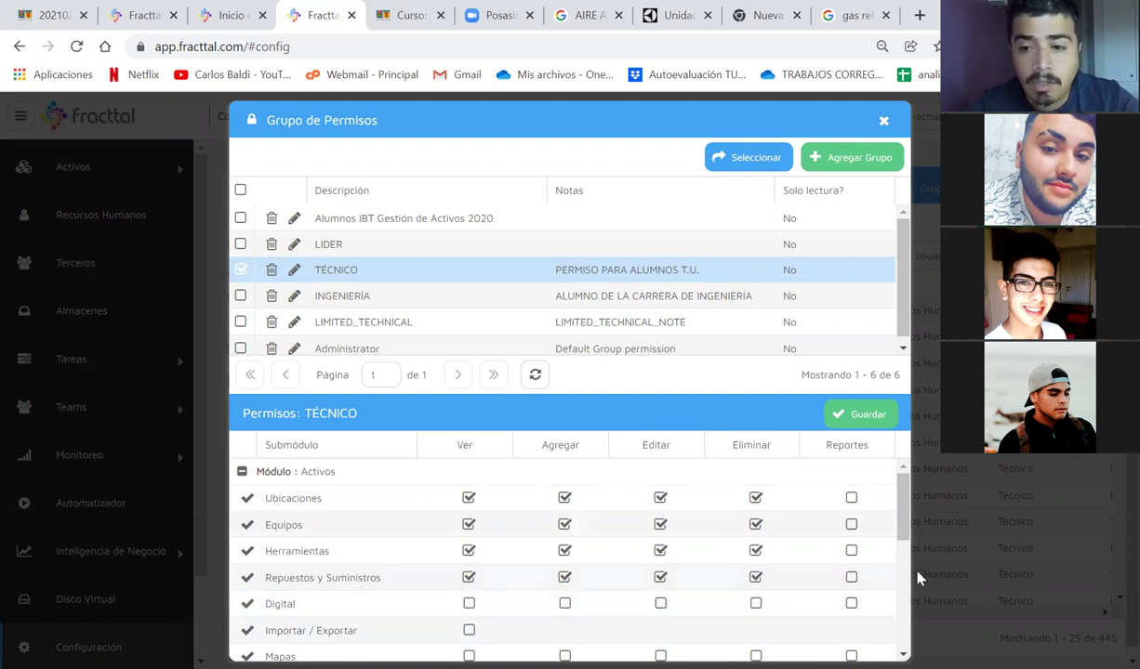
pyautogui.click(346, 246)
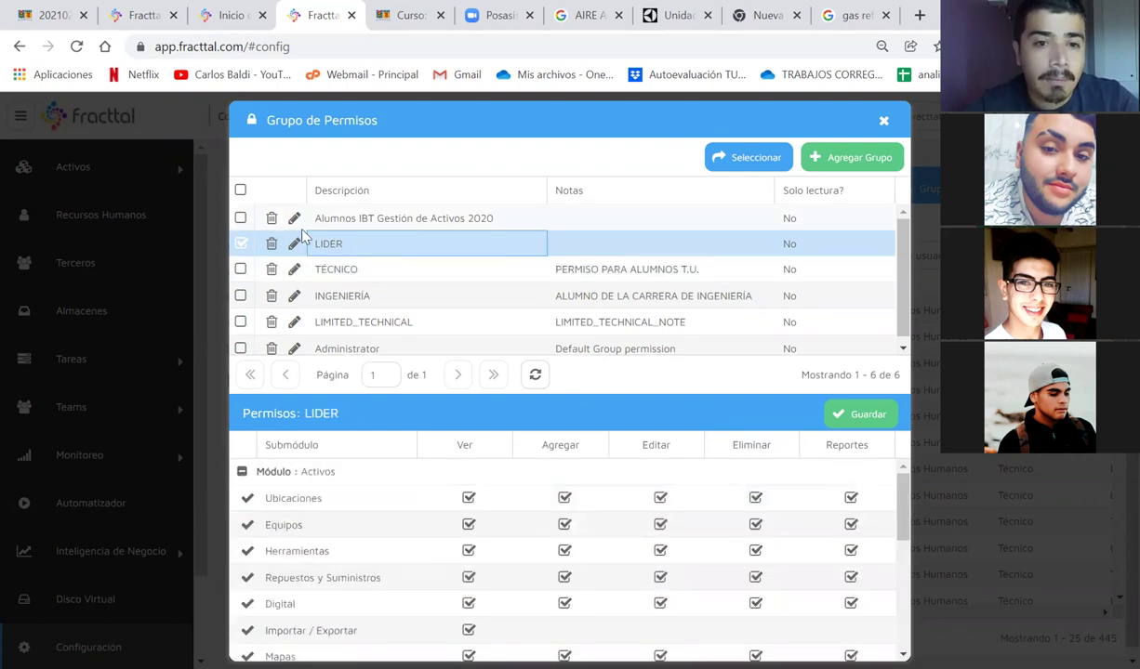
pyautogui.scroll(-1, 602, 567)
pyautogui.scroll(-2, 602, 569)
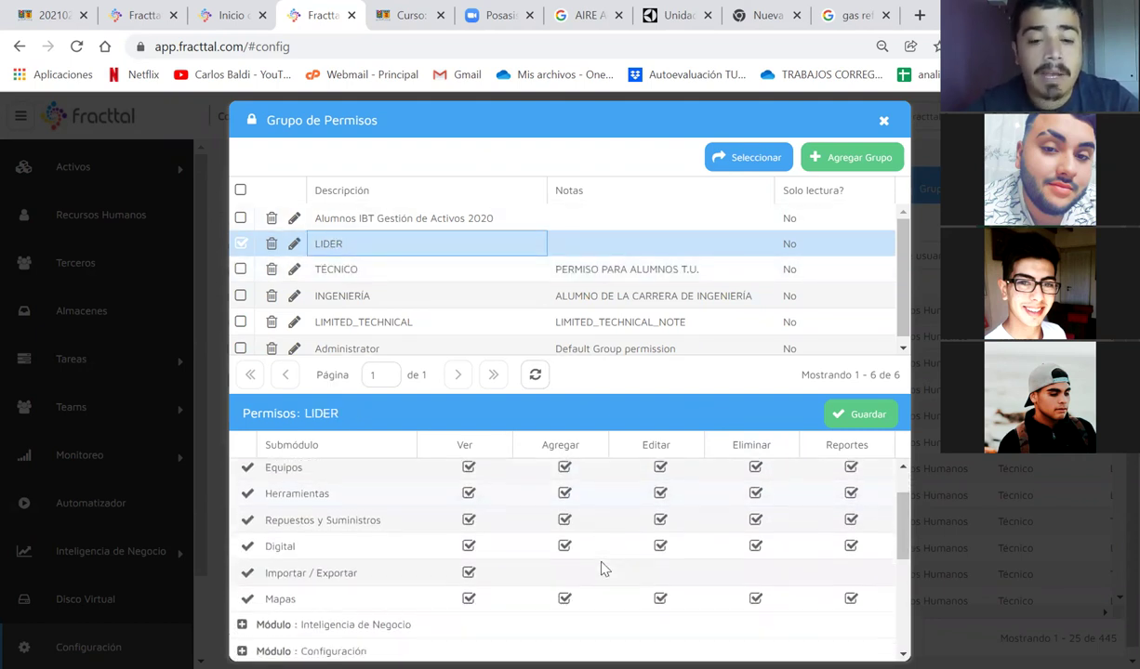
pyautogui.scroll(-1, 603, 568)
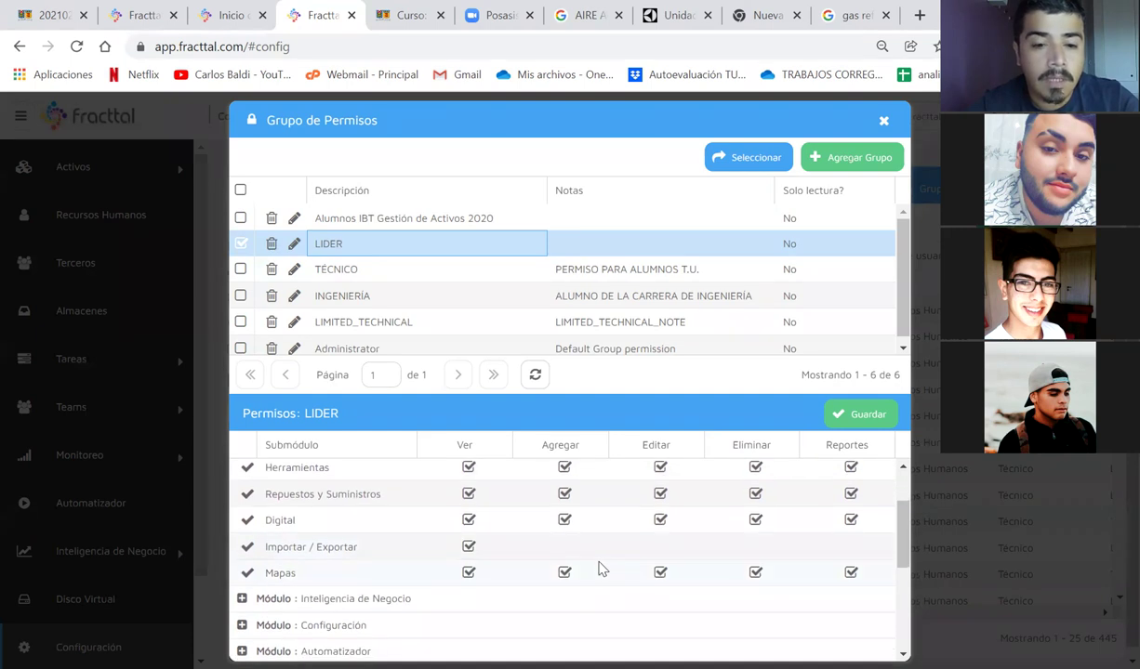
# Step: Examine the Inteligencia de Negocio permissions of the LIDER and Administrator groups, and close the new user form without saving
pyautogui.click(243, 598)
pyautogui.scroll(-2, 570, 586)
pyautogui.scroll(-2, 570, 587)
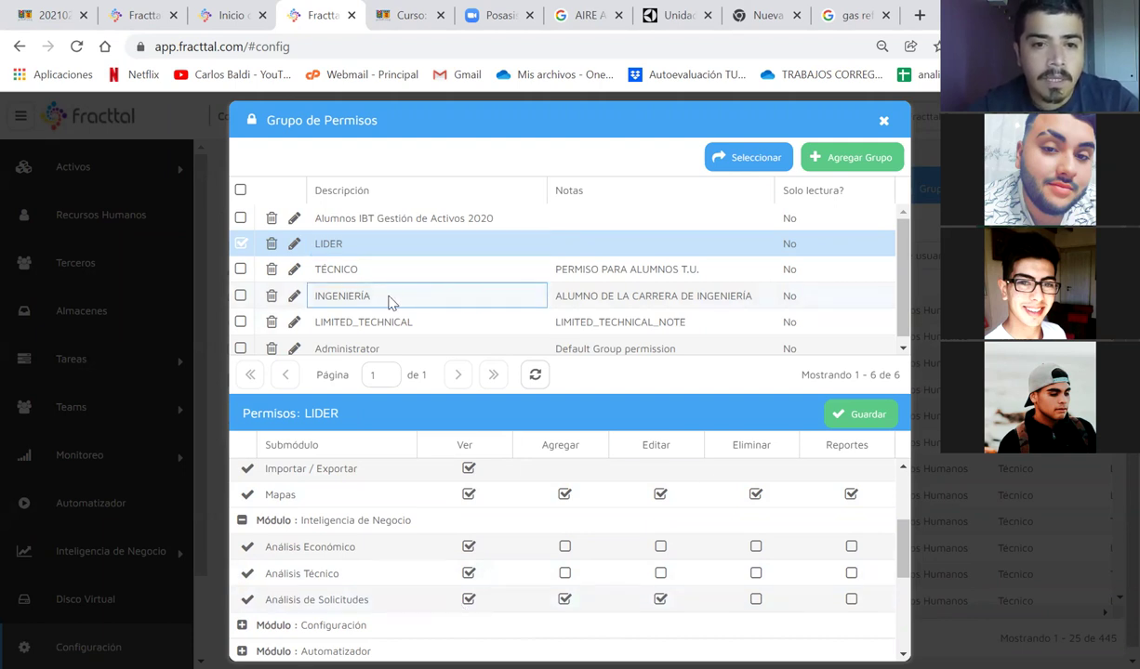
pyautogui.click(363, 336)
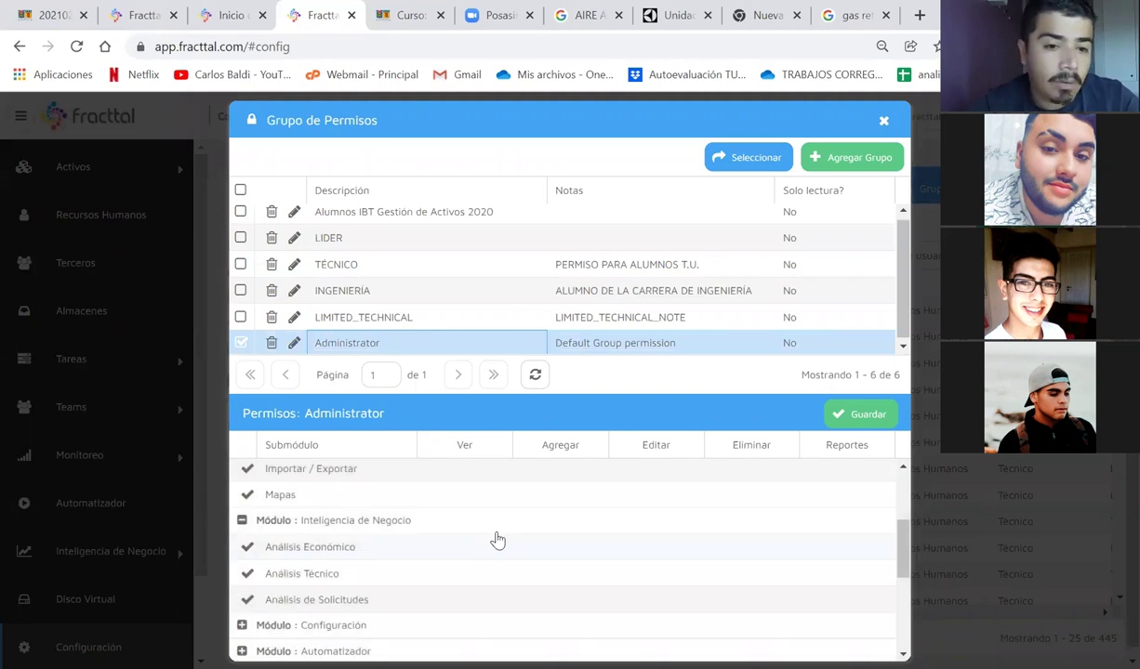
pyautogui.click(883, 120)
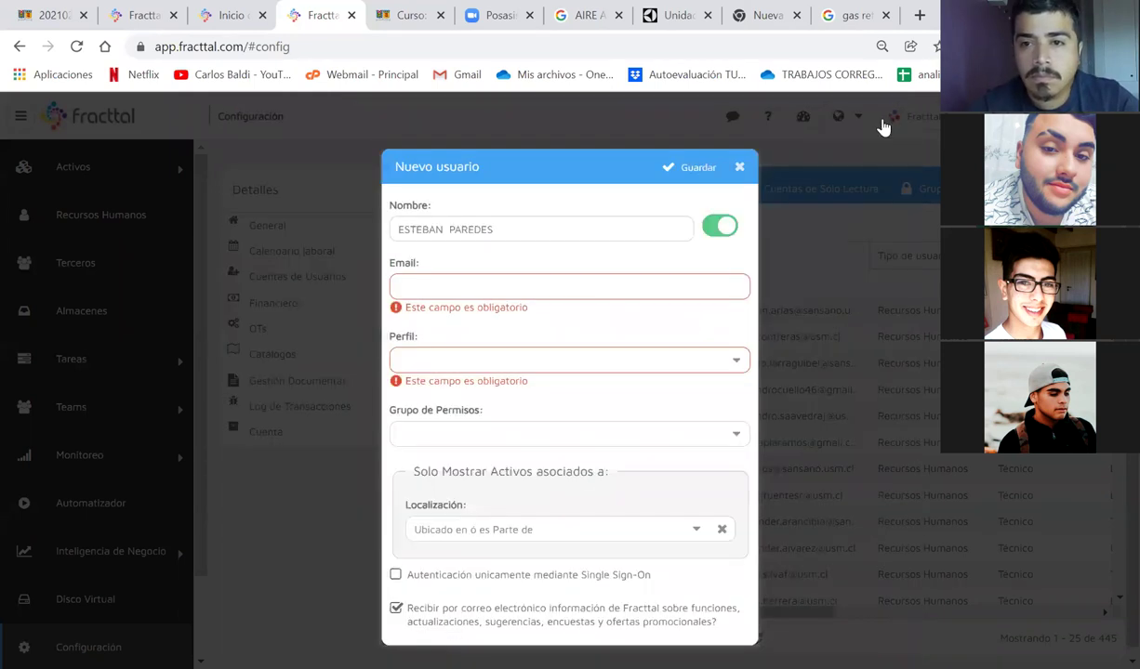
pyautogui.click(739, 167)
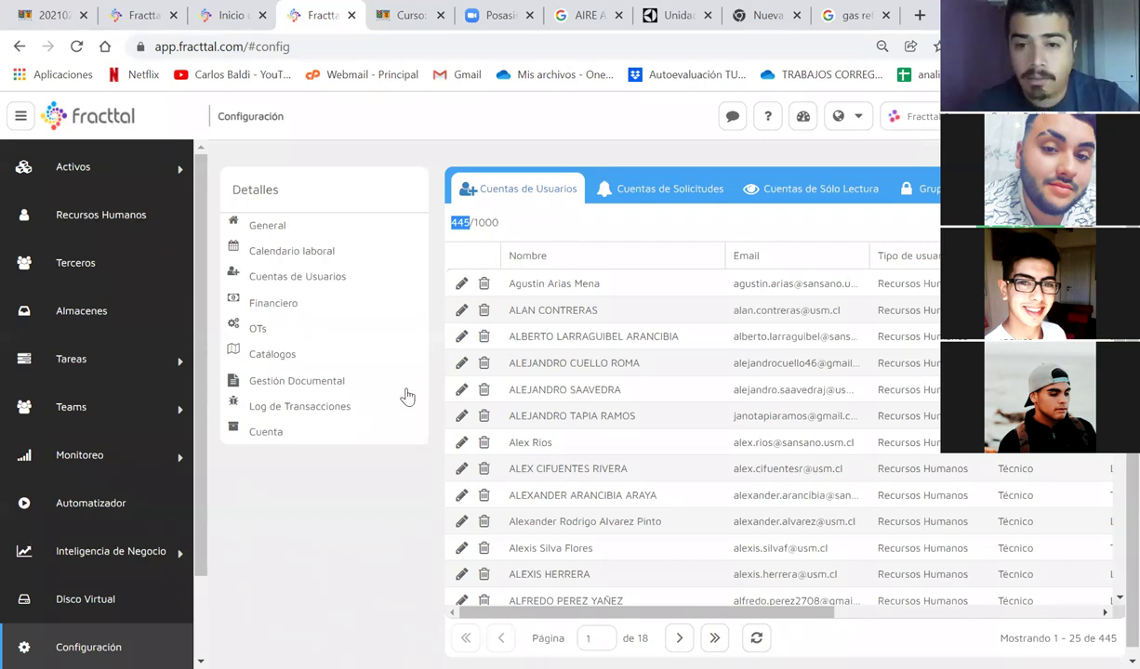
# Step: Open the task plans list, look through its first page and select the CAMBIO DE ACEITE plan
pyautogui.click(404, 431)
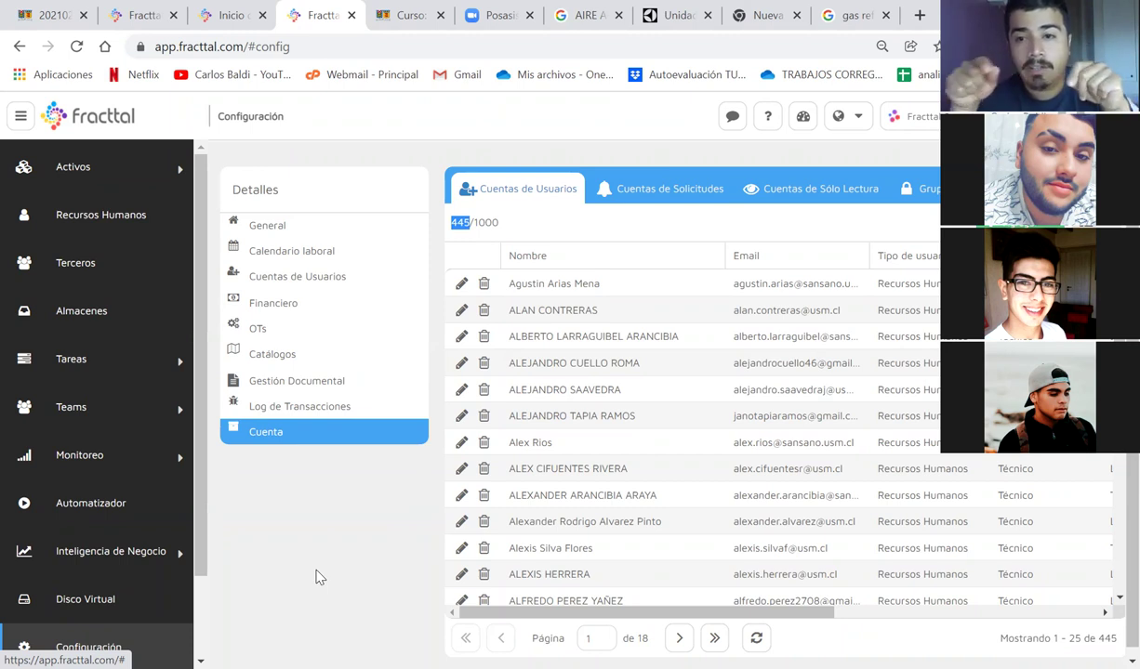
pyautogui.click(119, 371)
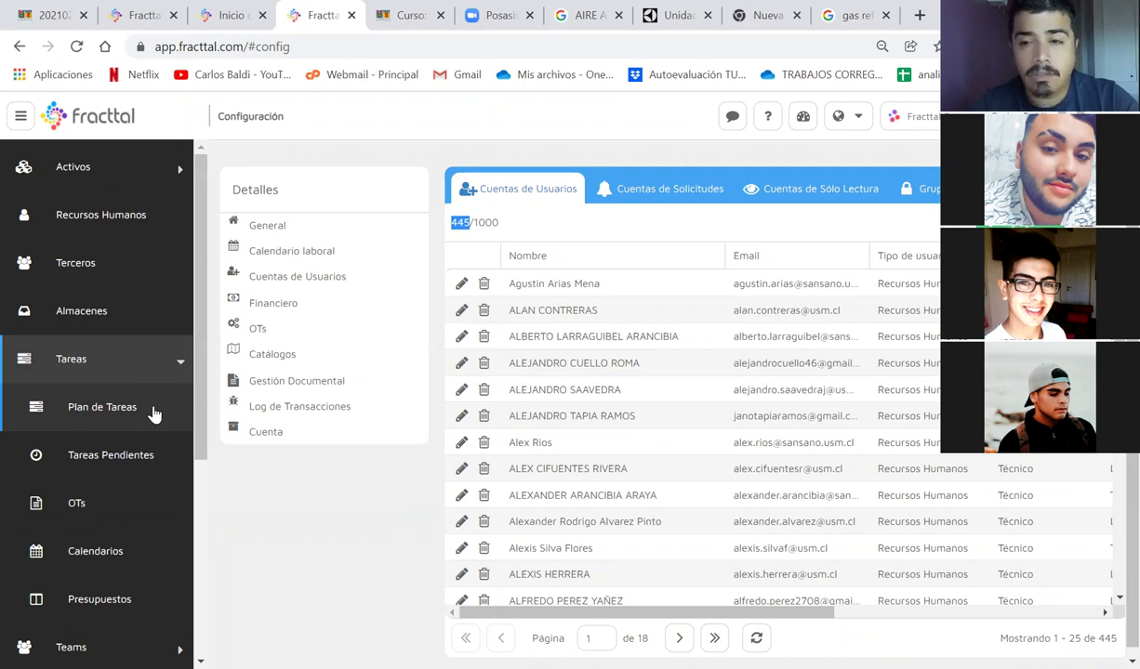
pyautogui.click(153, 419)
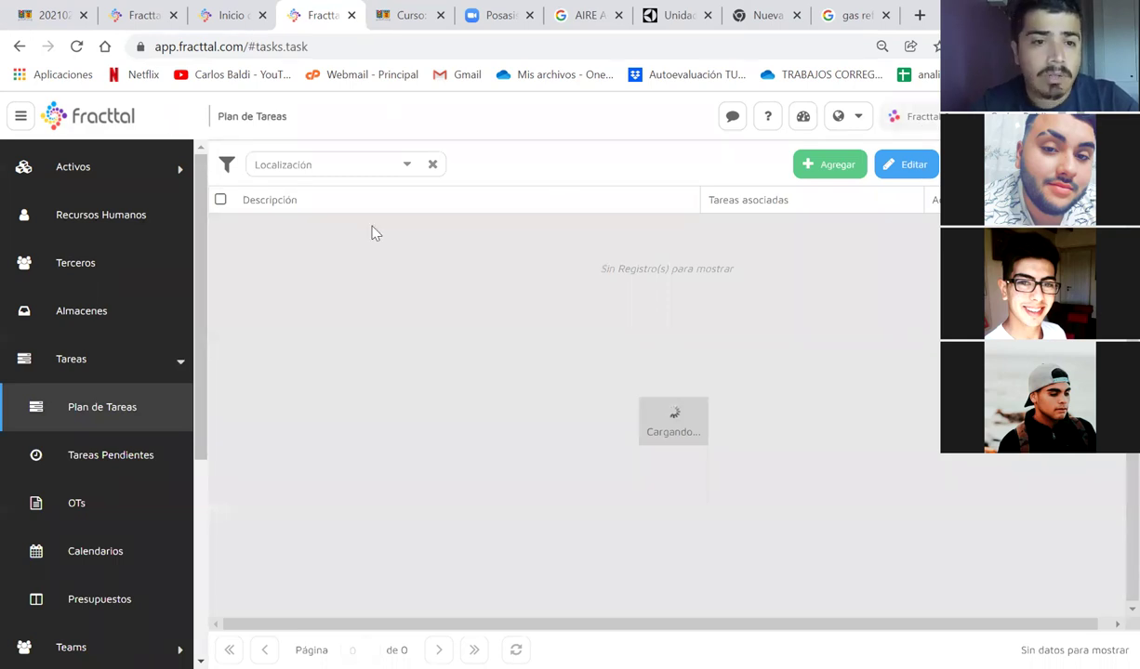
pyautogui.click(367, 256)
pyautogui.scroll(-3, 398, 430)
pyautogui.scroll(3, 400, 429)
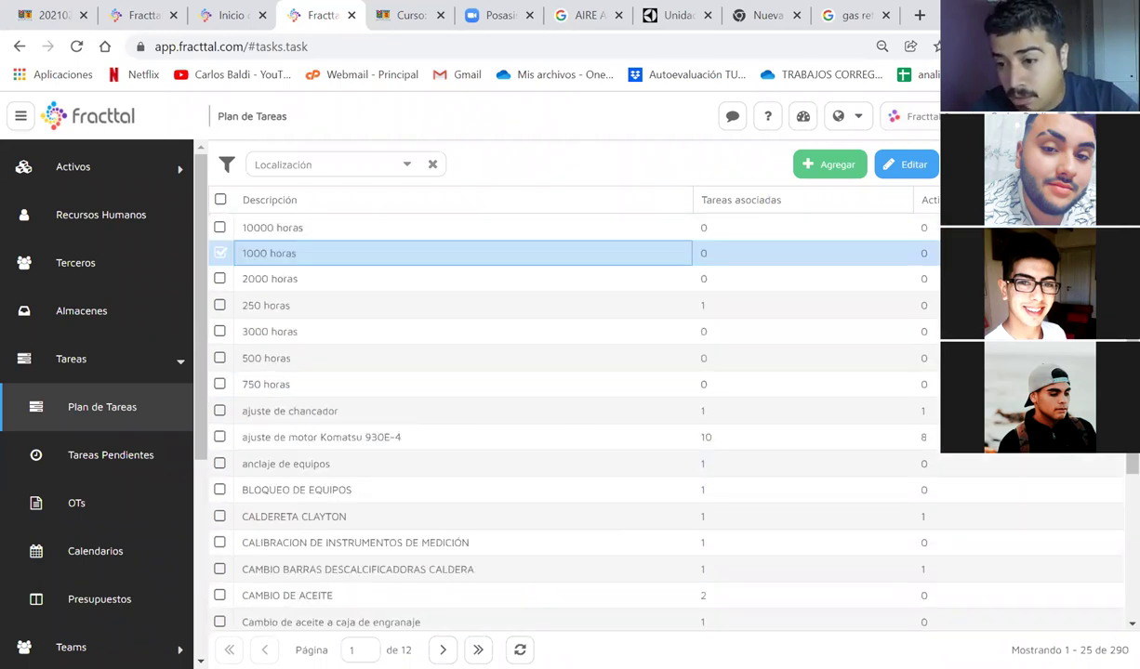
pyautogui.doubleClick(1117, 649)
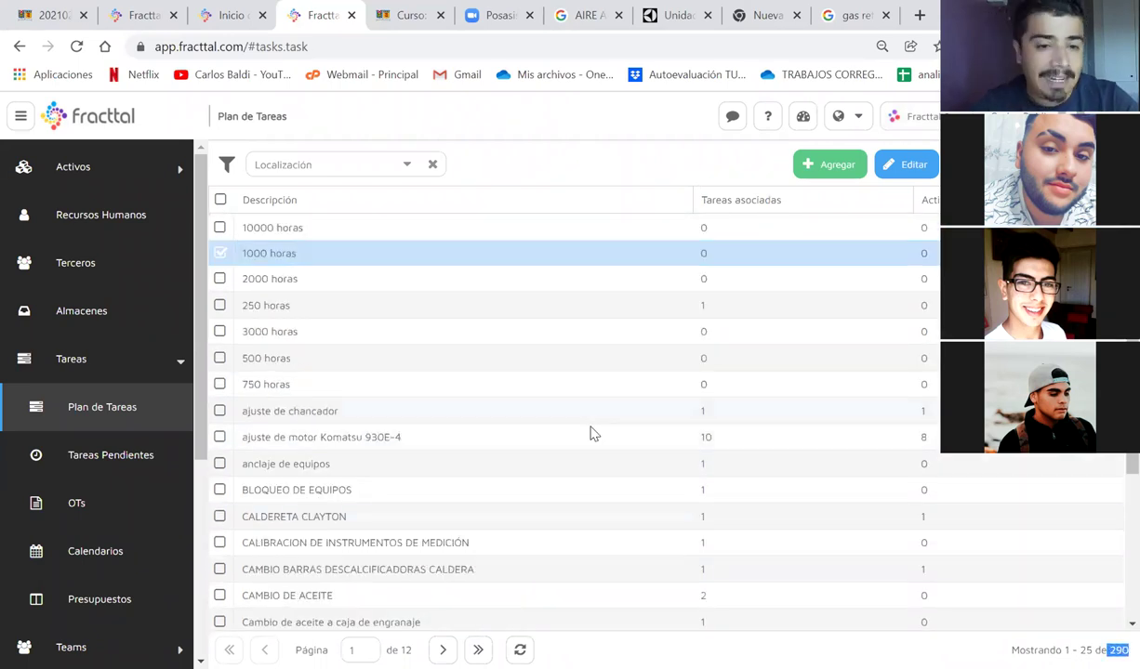
pyautogui.scroll(-3, 580, 432)
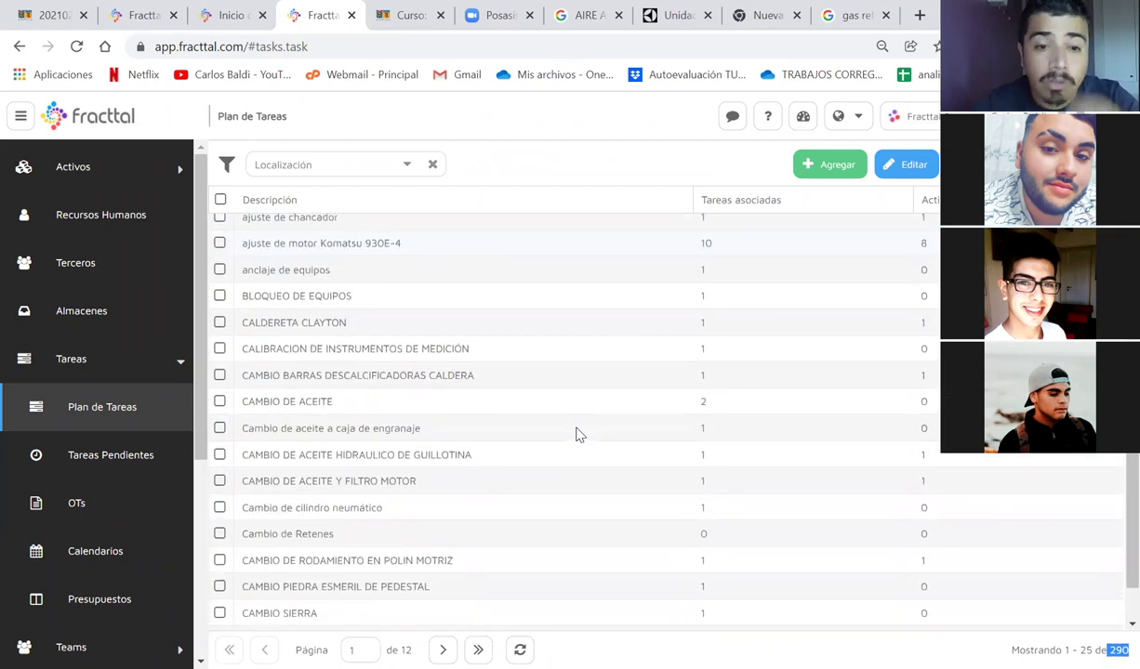
pyautogui.click(344, 401)
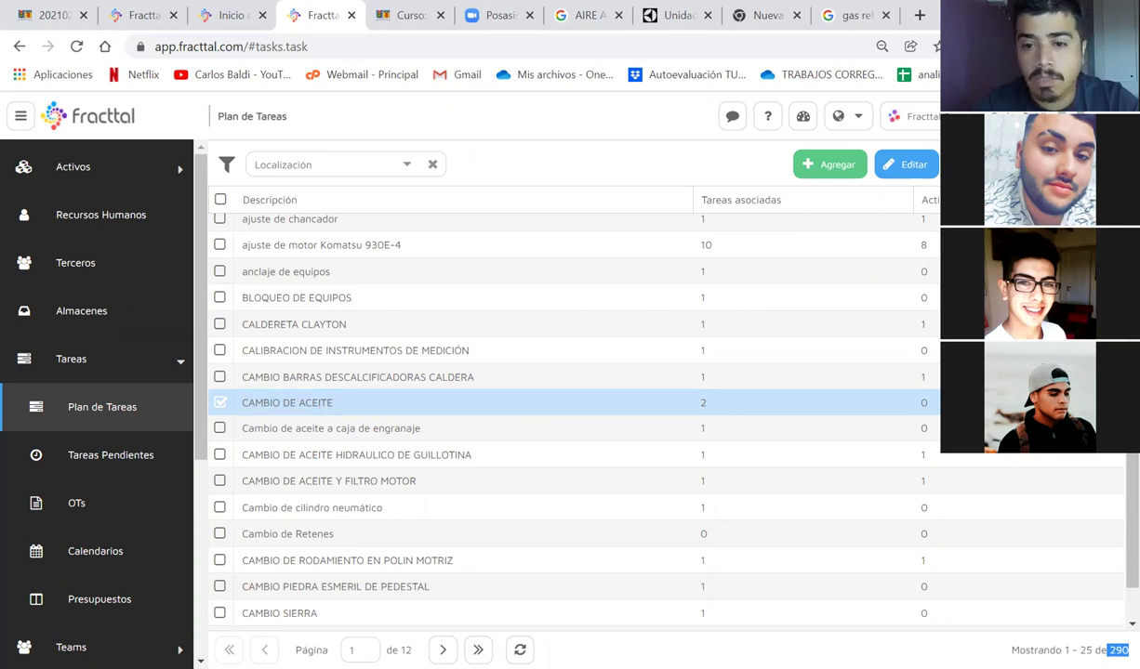
# Step: Delete the CAMBIO DE ACEITE and Cambio de aceite a caja de engranaje task plans, confirming each removal
pyautogui.press('Delete')
pyautogui.click(547, 425)
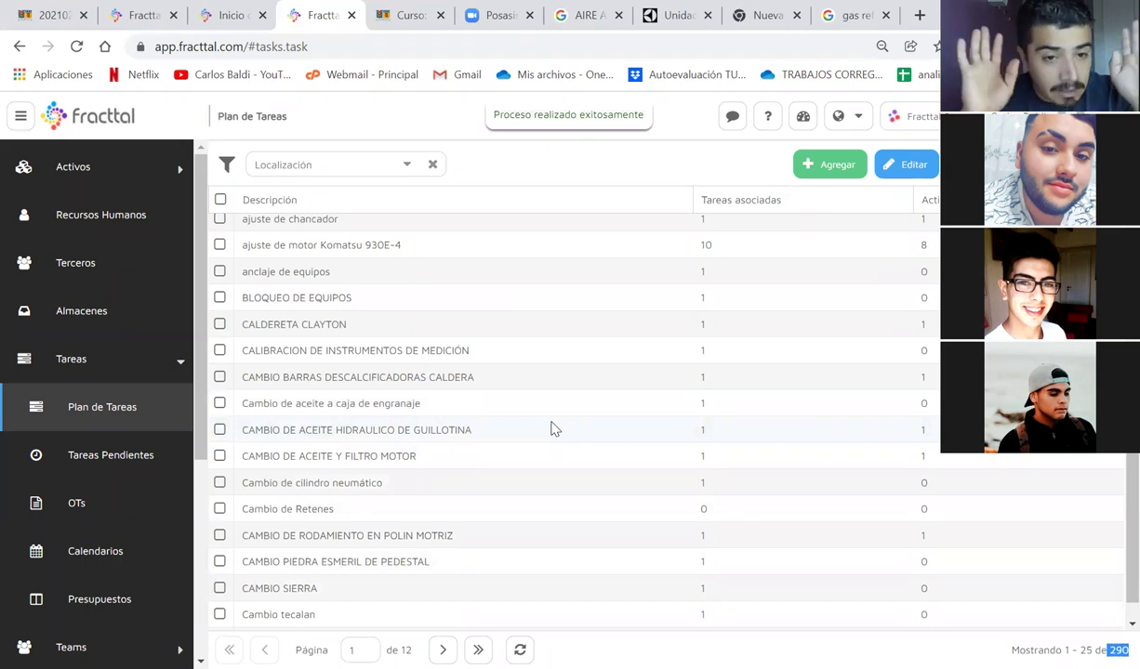
pyautogui.click(355, 402)
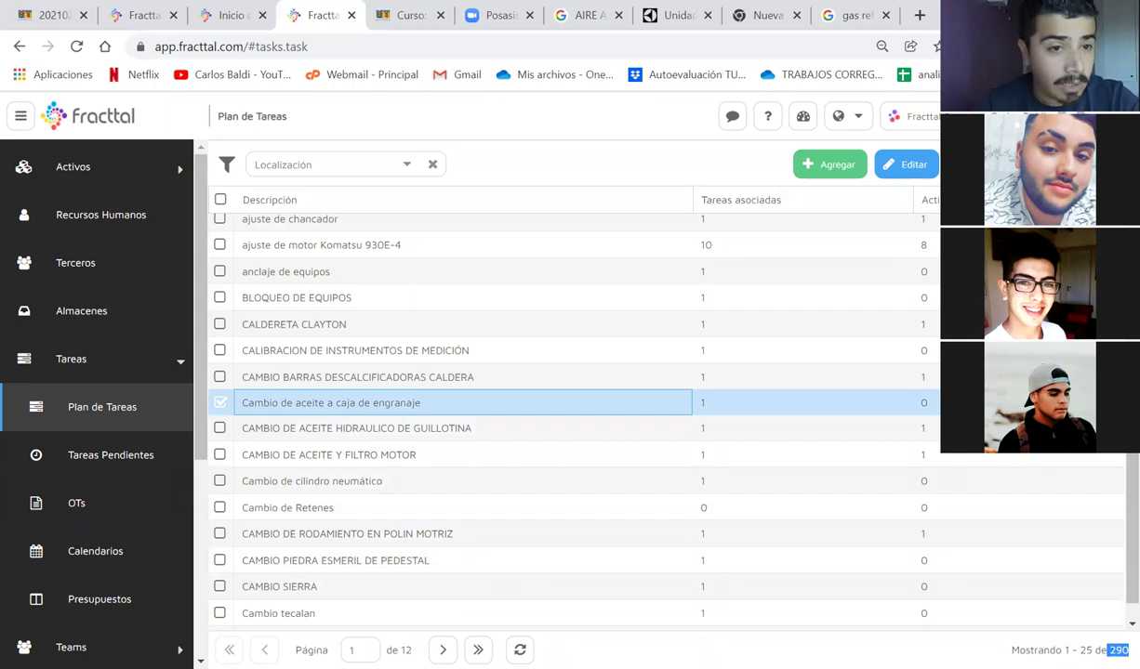
pyautogui.press('Delete')
pyautogui.click(533, 420)
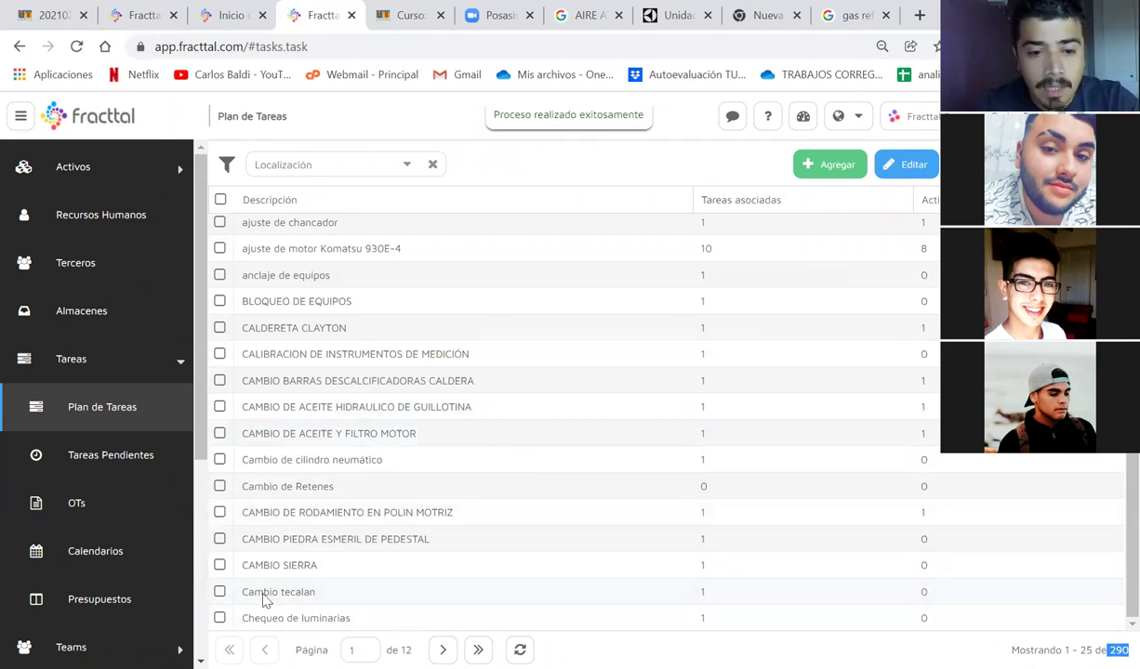
# Step: Open the CAMBIO SIERRA task plan briefly, return to the list and delete that plan
pyautogui.click(325, 569)
pyautogui.doubleClick(336, 561)
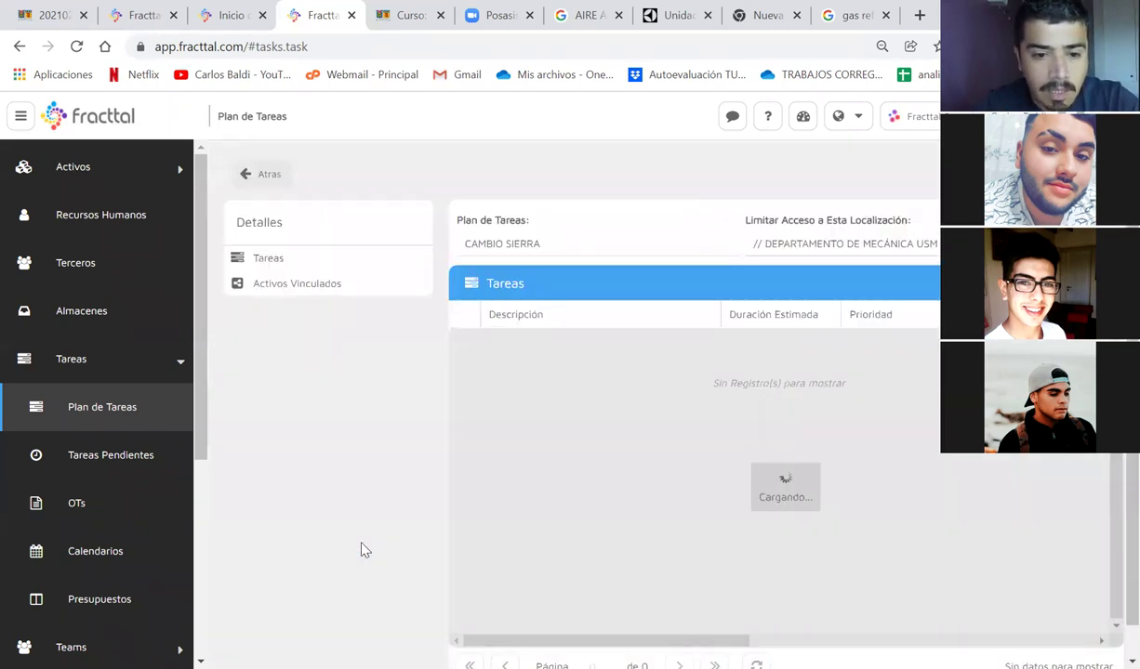
pyautogui.click(264, 174)
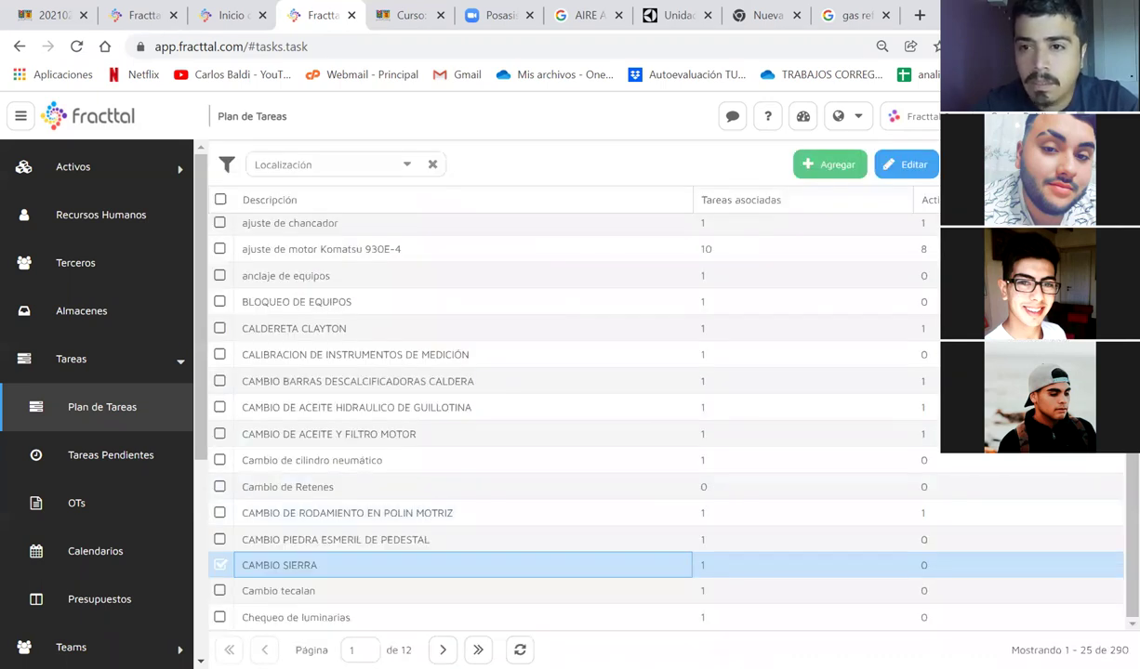
pyautogui.press('Delete')
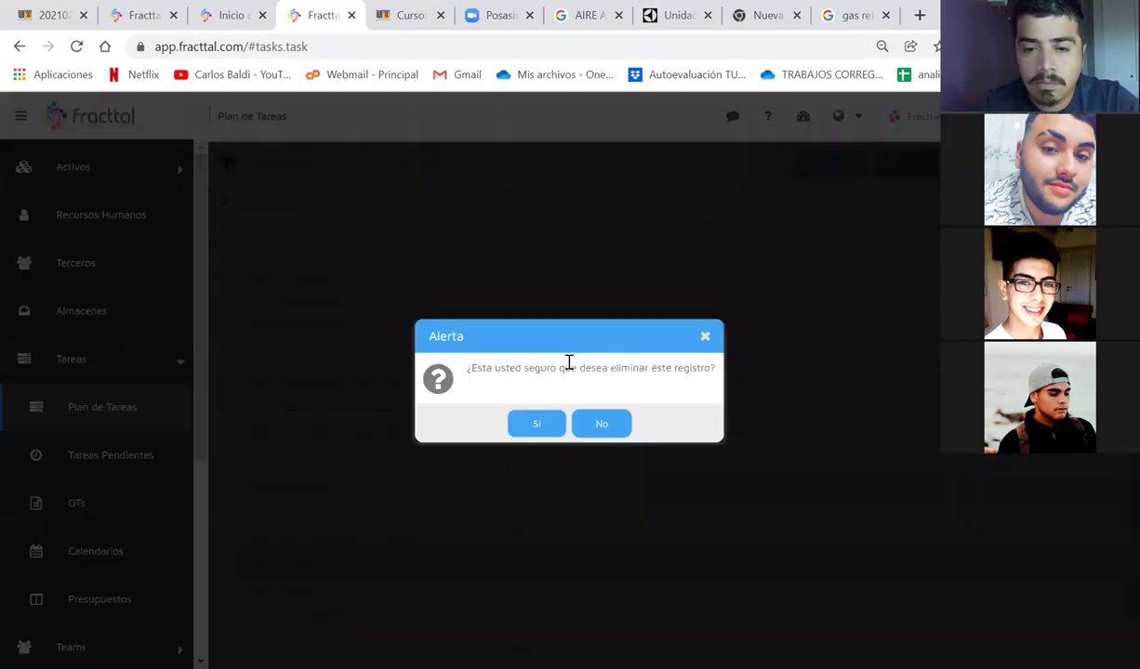
pyautogui.click(523, 427)
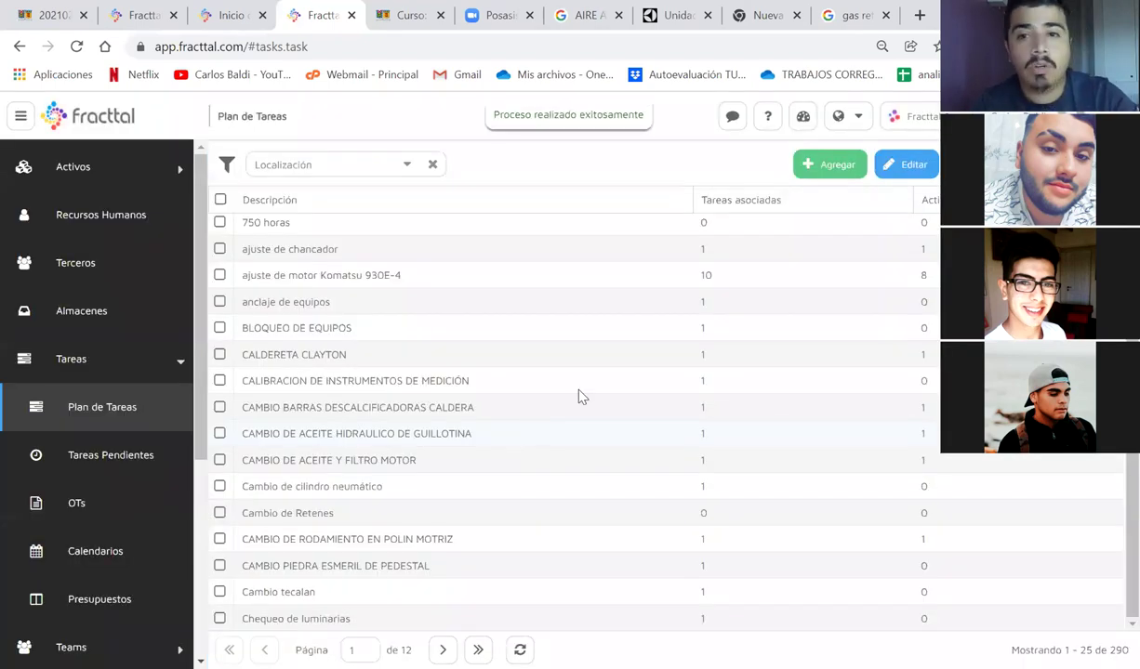
# Step: Create and save a new task plan described as AIRE ACONDICIONADO-2021
pyautogui.click(820, 169)
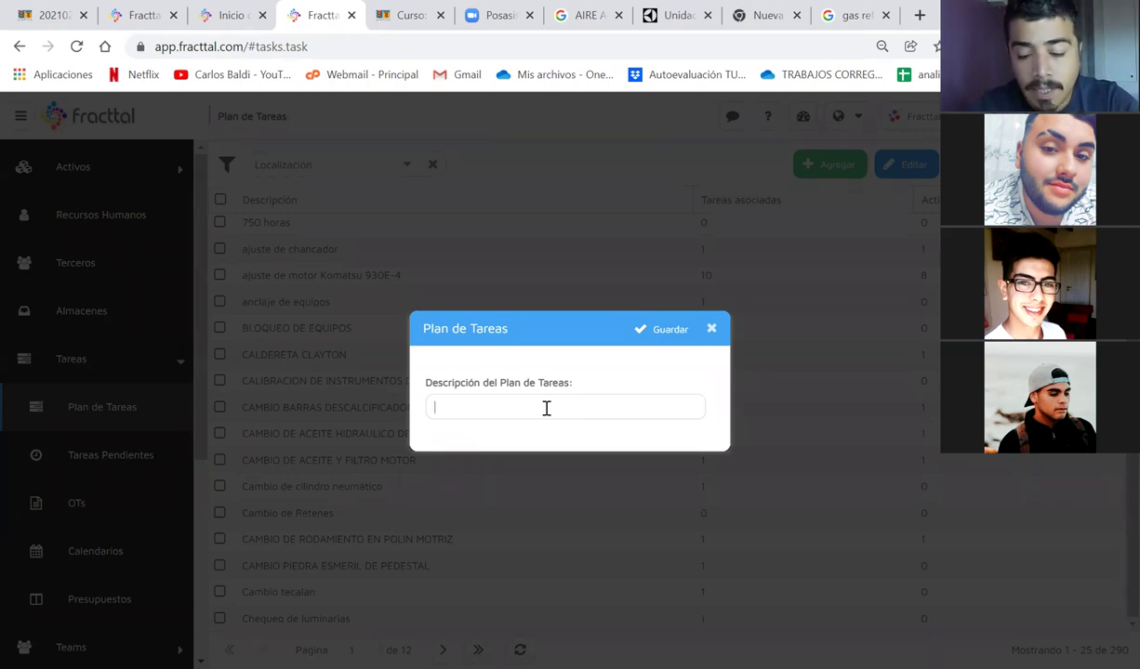
pyautogui.write('AIRE ')
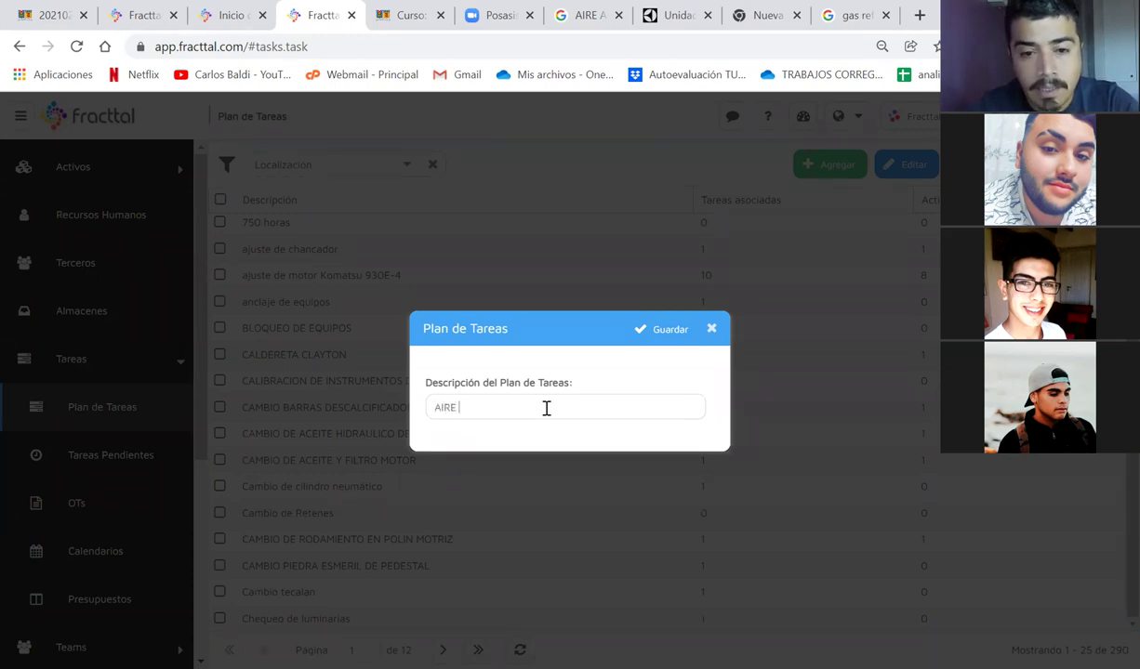
pyautogui.write('ACONDICIONADO')
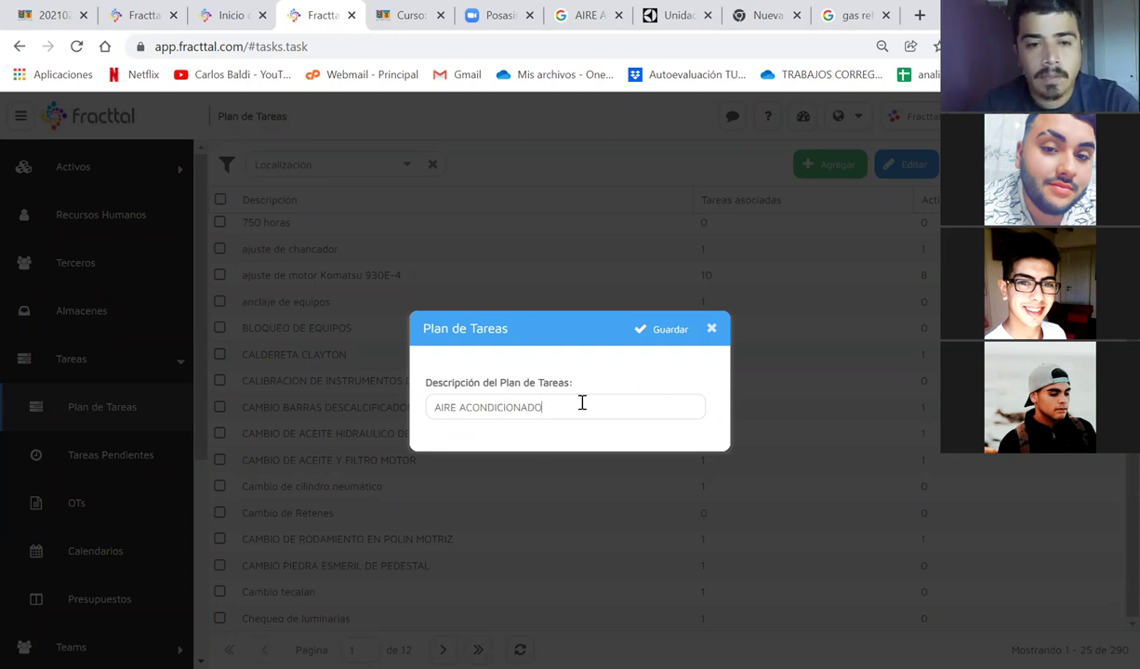
pyautogui.write('-2021')
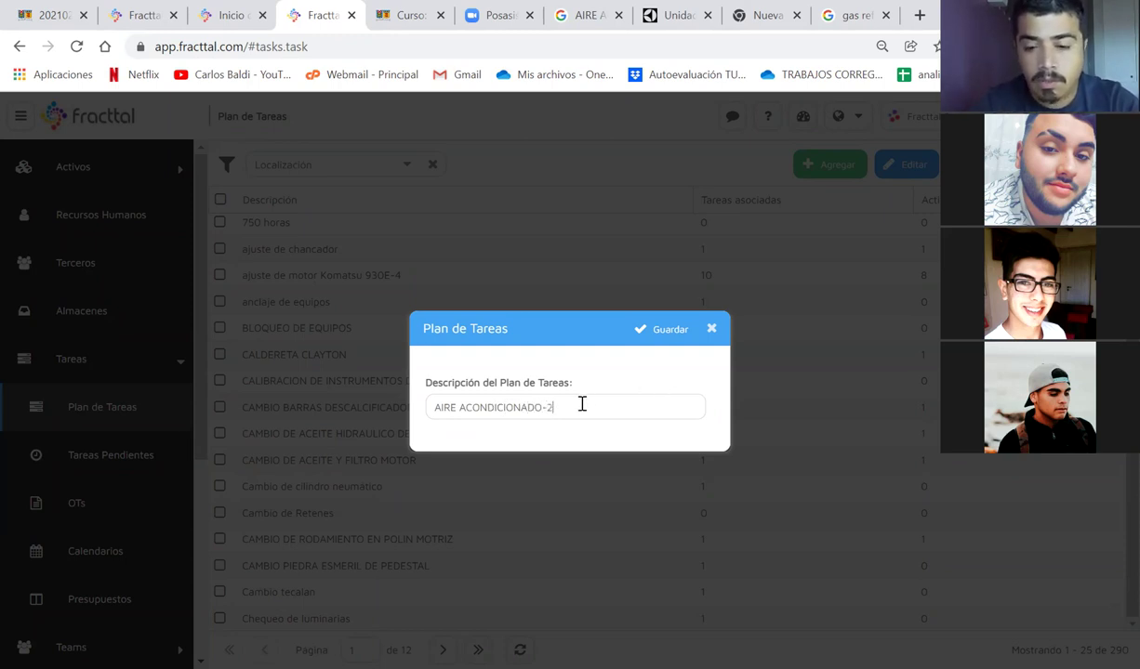
pyautogui.click(663, 331)
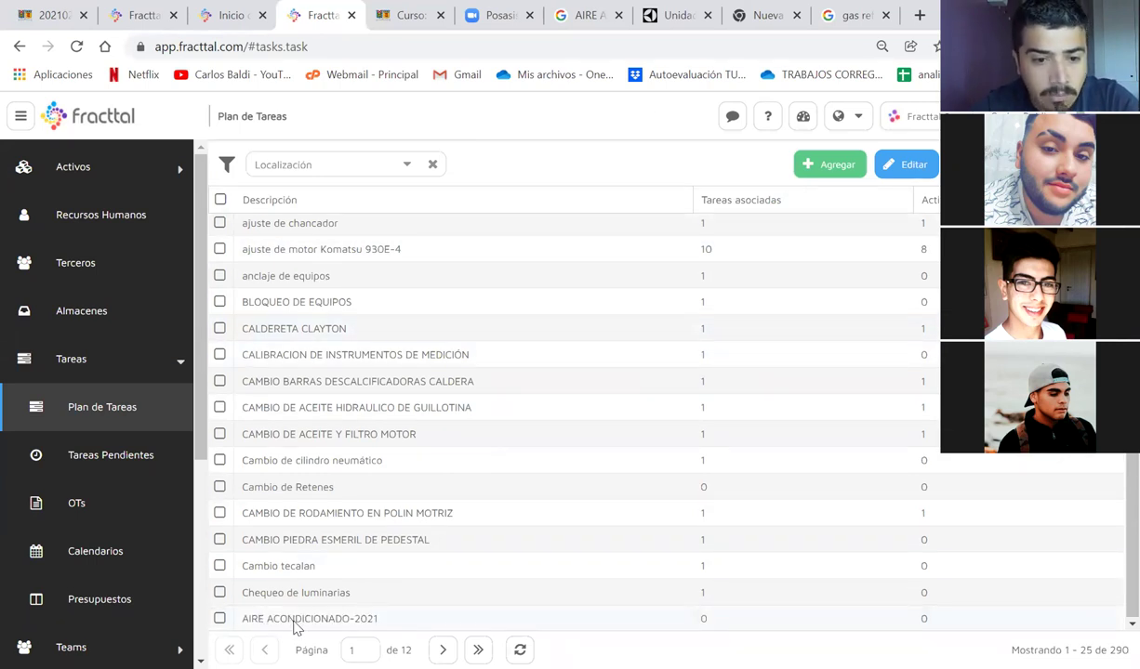
# Step: Open the AIRE ACONDICIONADO-2021 plan, check its linked assets and tasks, and put the plan in edit mode
pyautogui.click(294, 621)
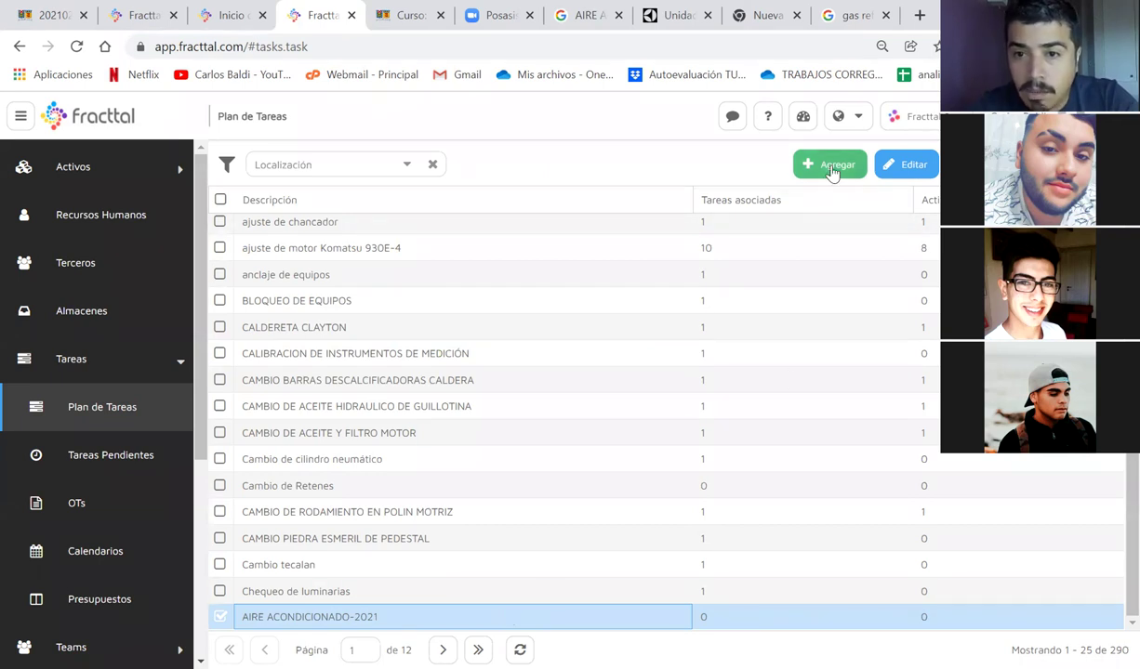
pyautogui.doubleClick(462, 623)
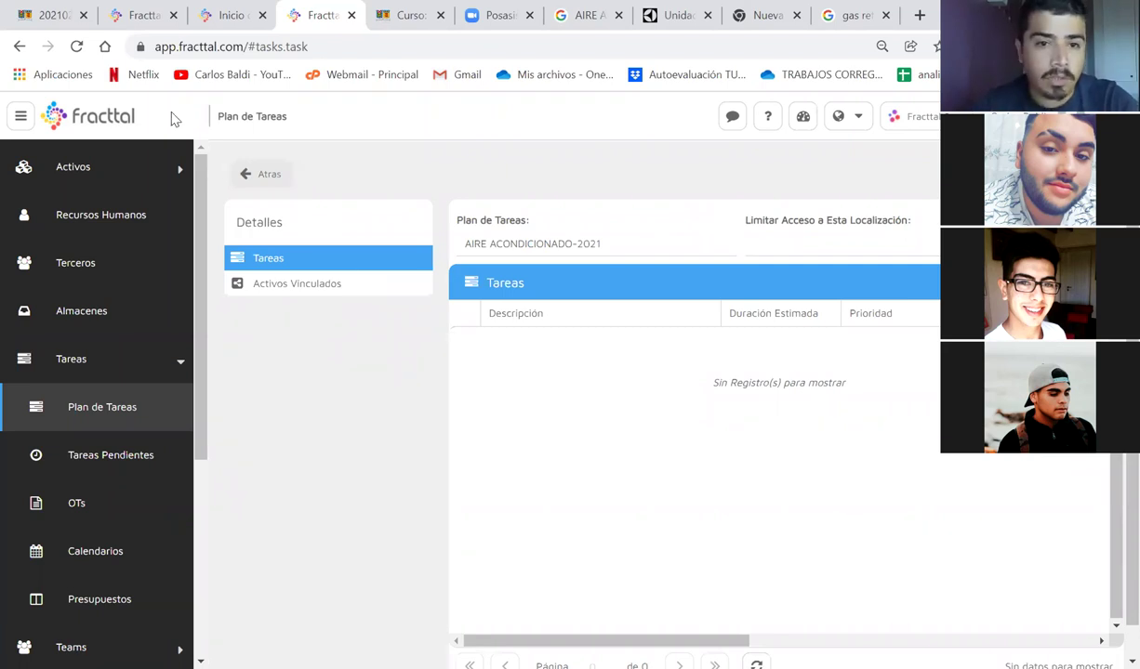
pyautogui.click(316, 279)
pyautogui.click(280, 258)
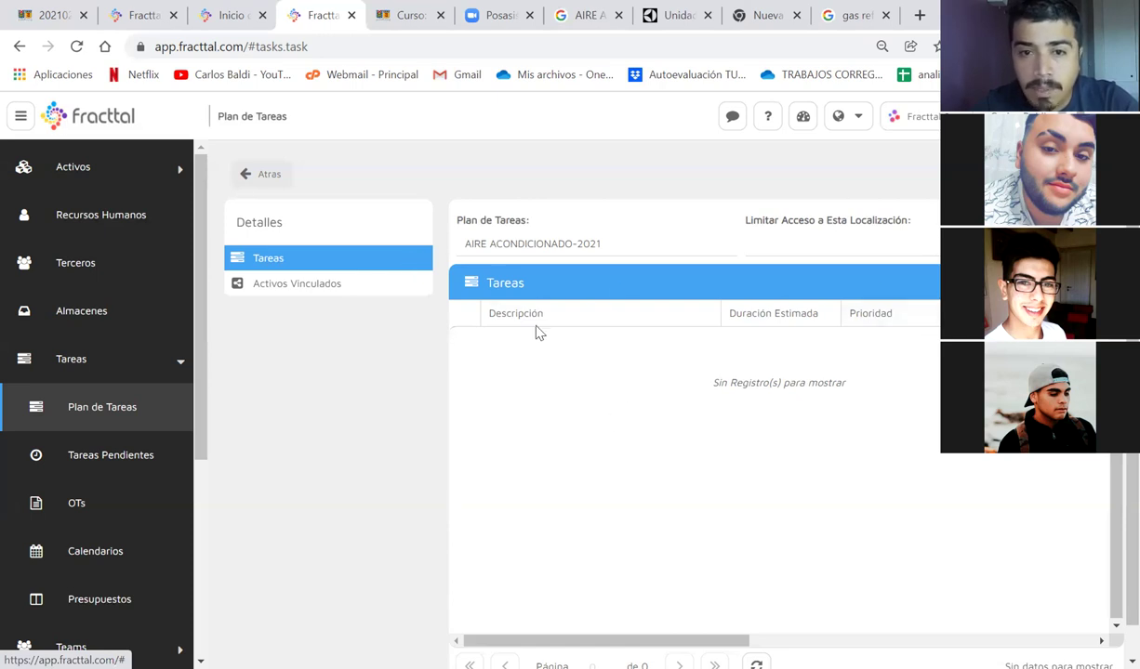
pyautogui.moveTo(466, 247); pyautogui.dragTo(630, 246)
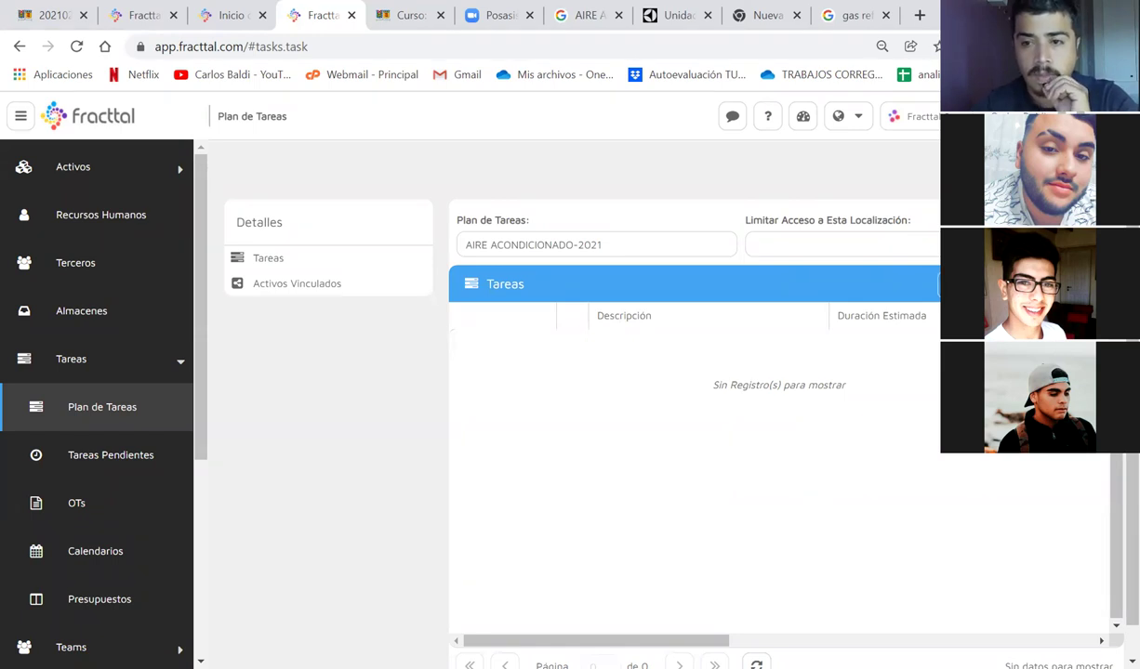
# Step: Start a new task in the plan, look through its subtasks, resources and attachments, and return to its general data
pyautogui.click(941, 284)
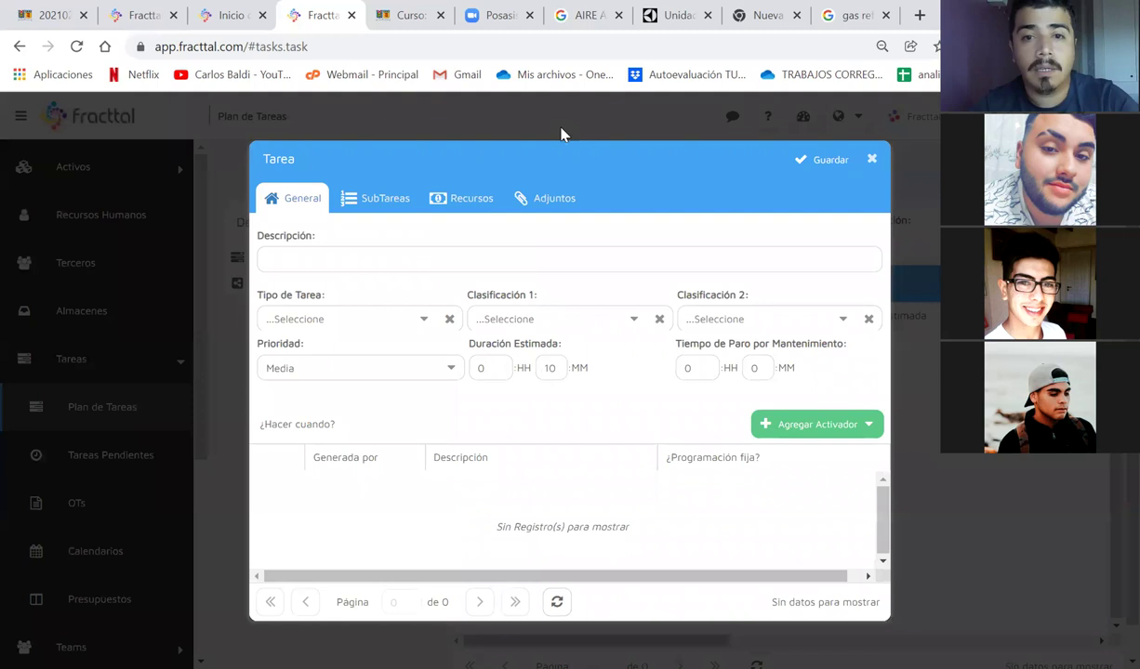
pyautogui.moveTo(571, 139); pyautogui.dragTo(602, 145)
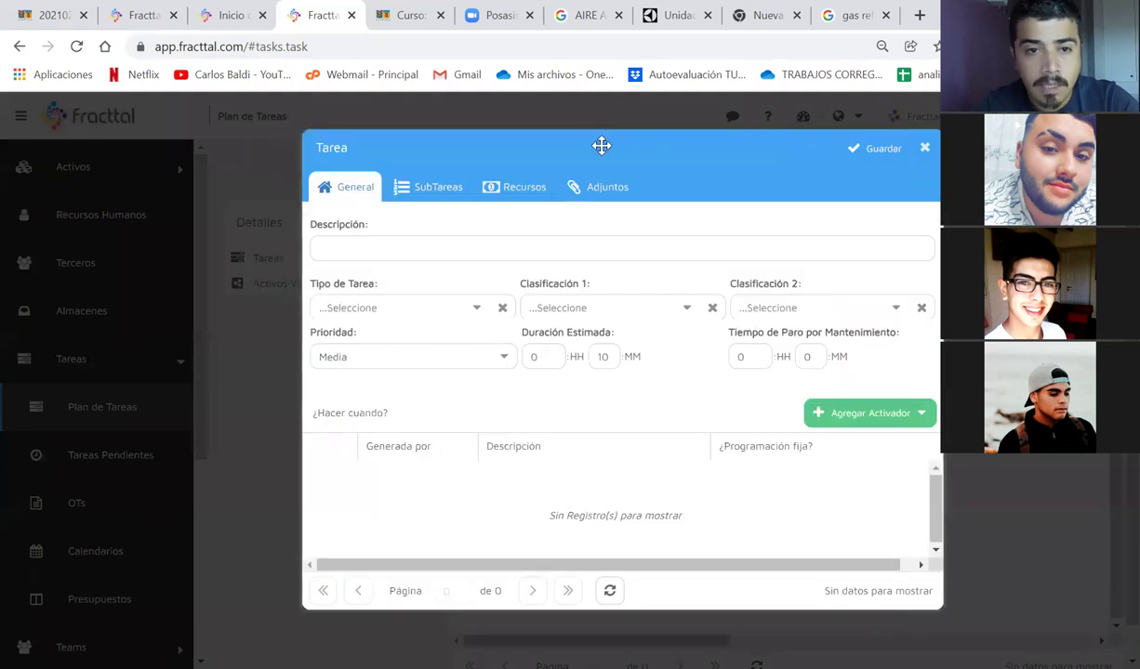
pyautogui.click(351, 244)
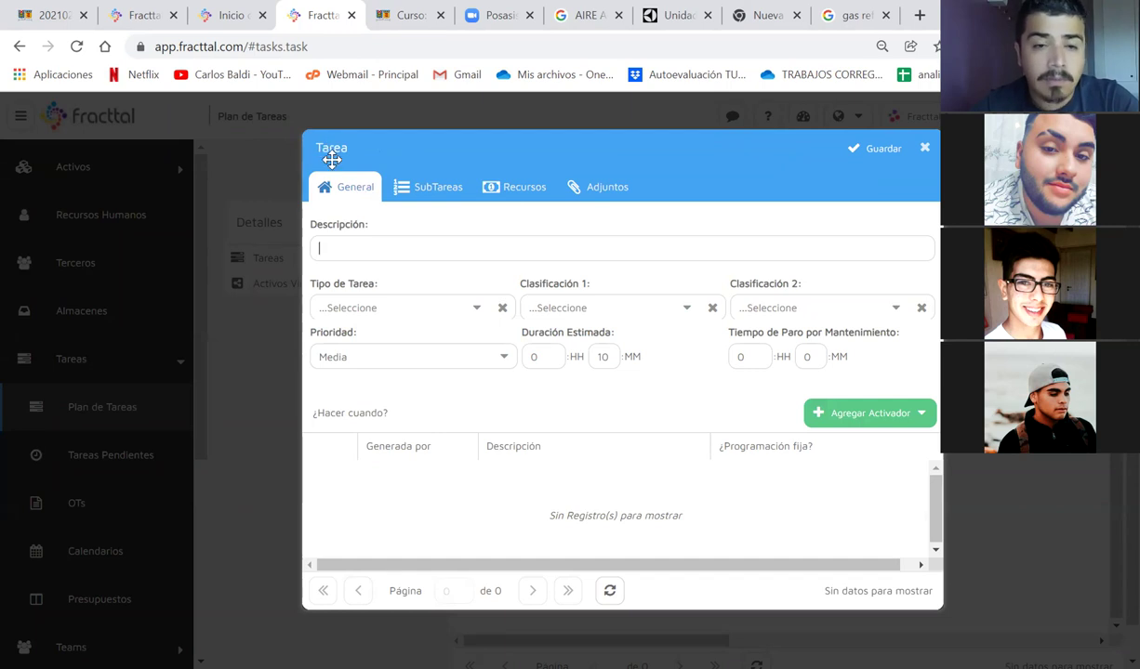
pyautogui.click(433, 197)
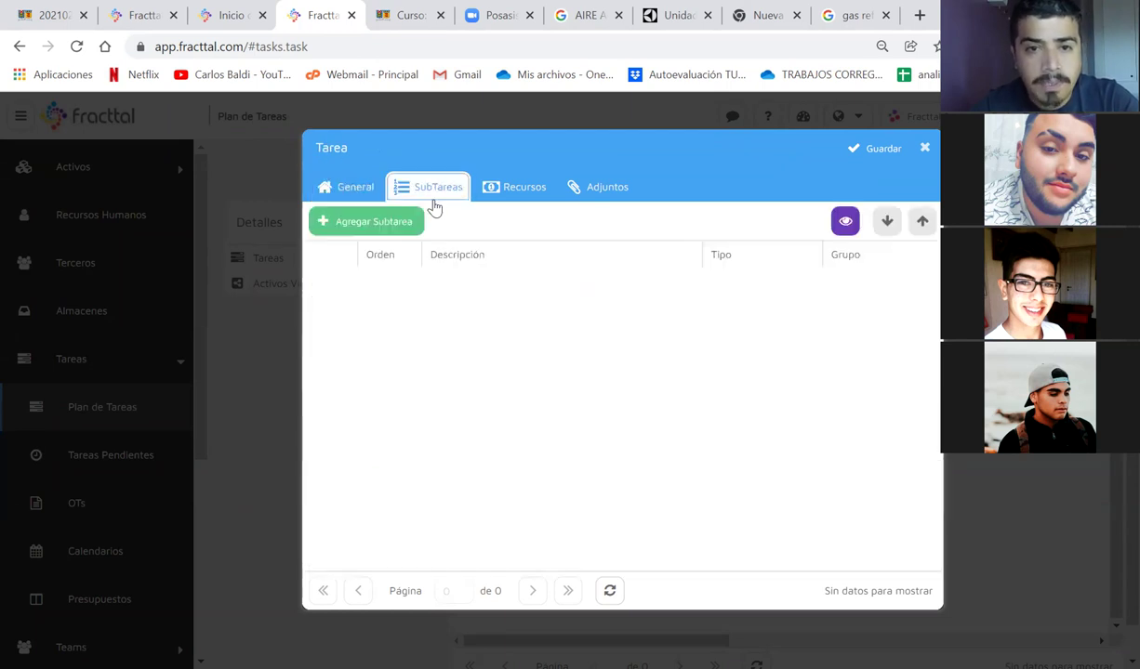
pyautogui.click(510, 195)
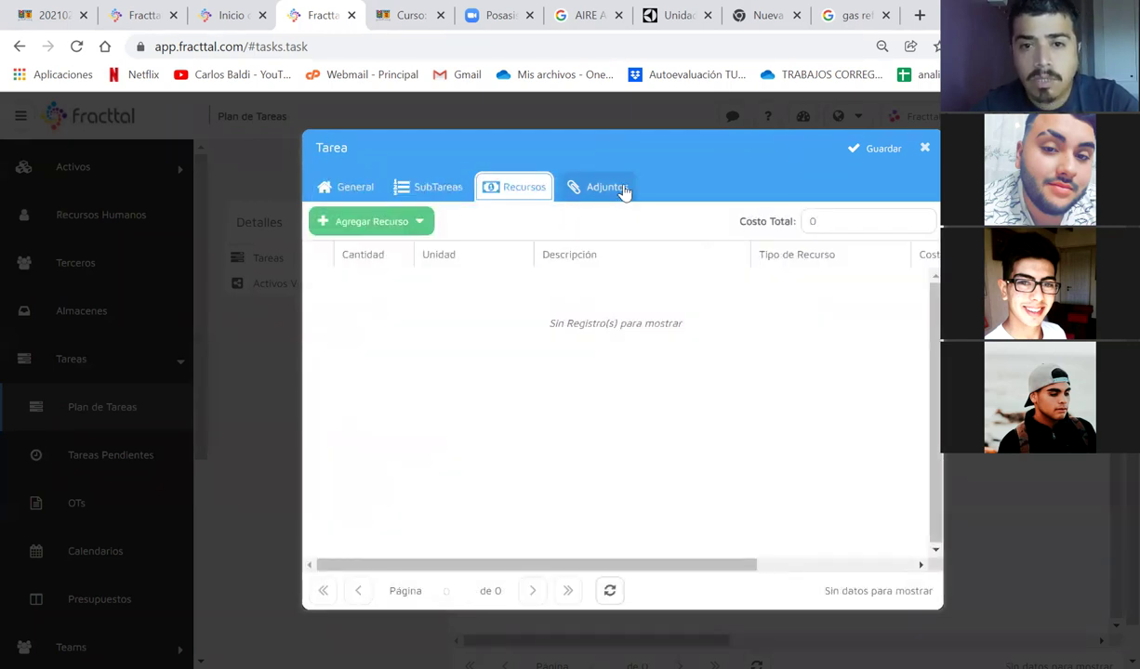
pyautogui.click(619, 191)
pyautogui.click(349, 193)
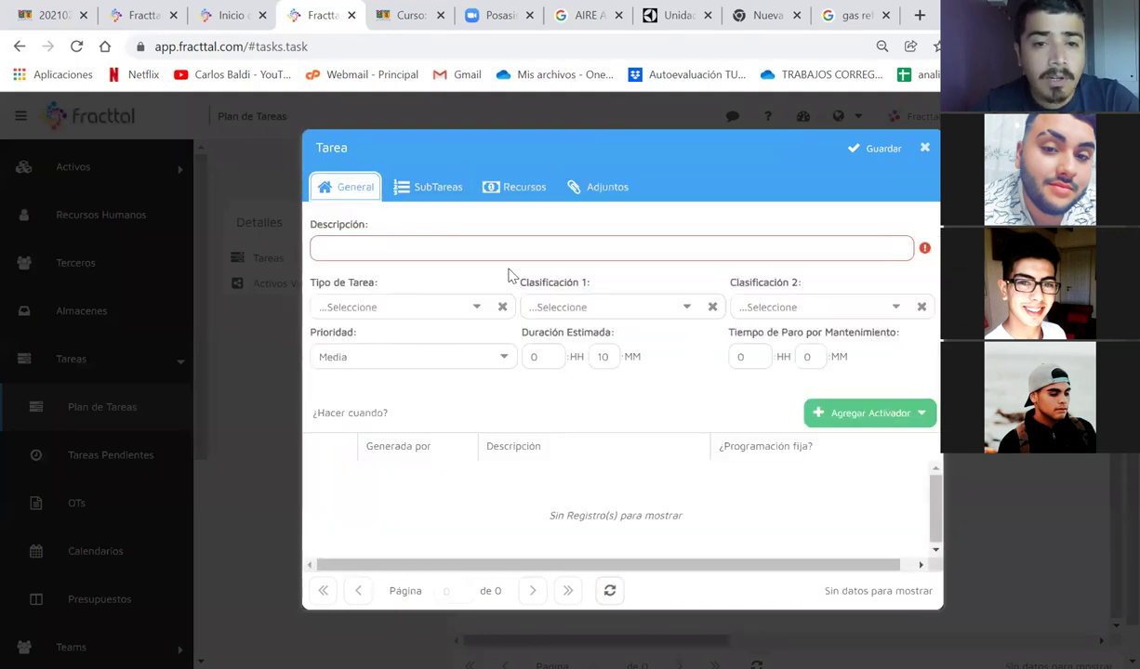
# Step: Describe the new task as RELLENO DE REFRIGERANTE and set its task type to PREVENTIVA
pyautogui.click(475, 242)
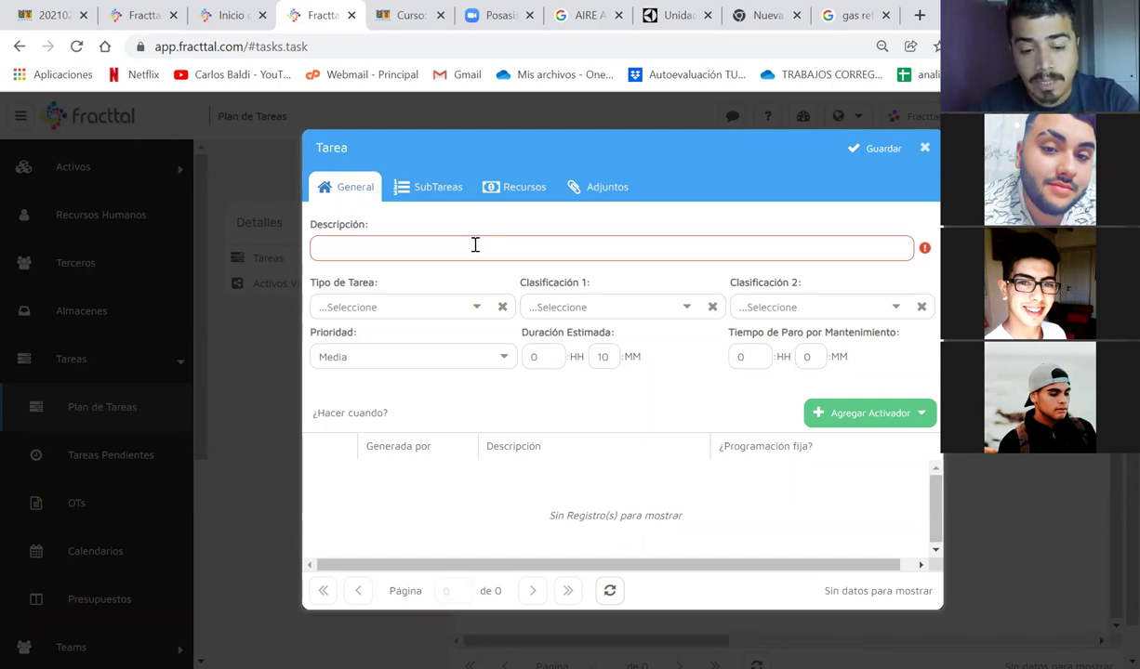
pyautogui.write('R')
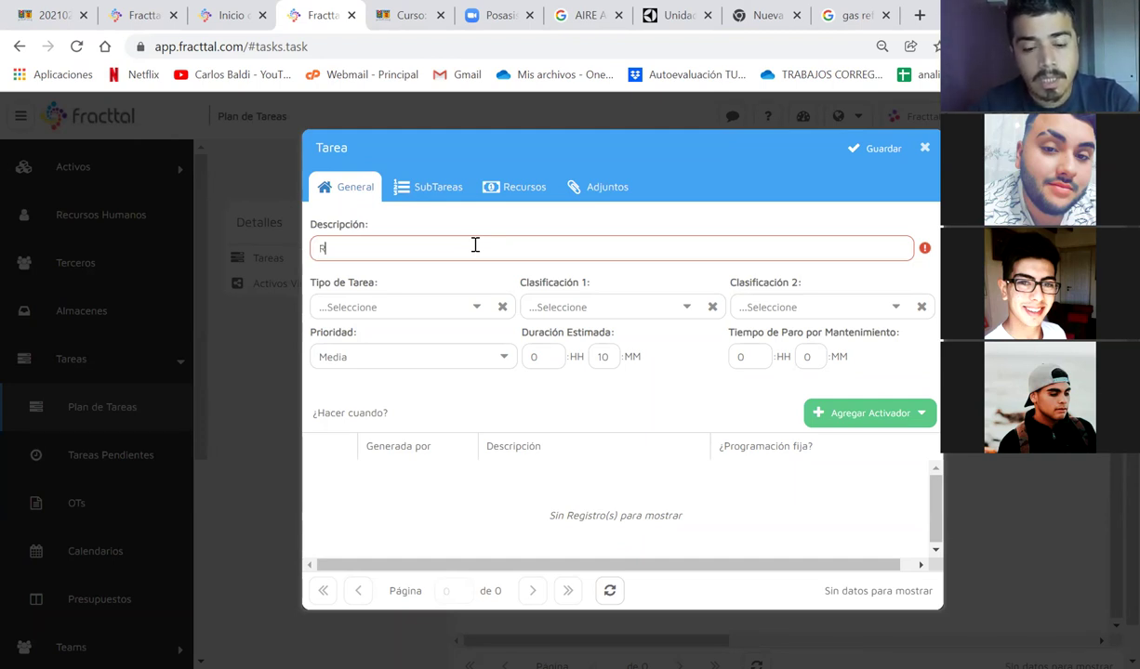
pyautogui.write('ELLENO DE ')
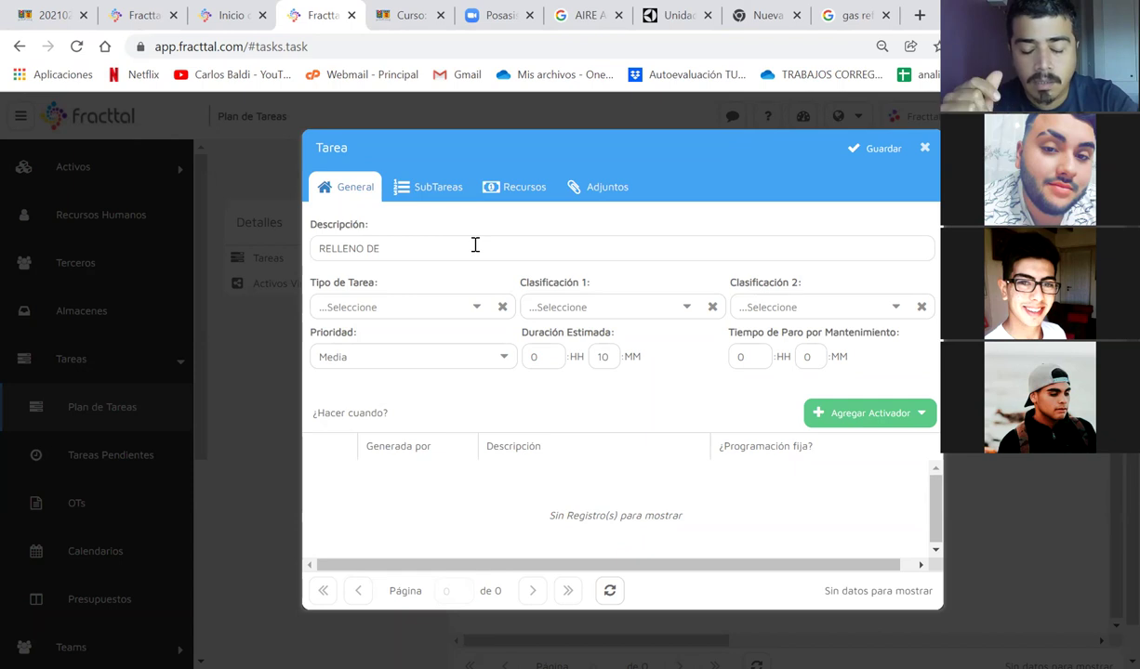
pyautogui.write('REFRIGERANTE')
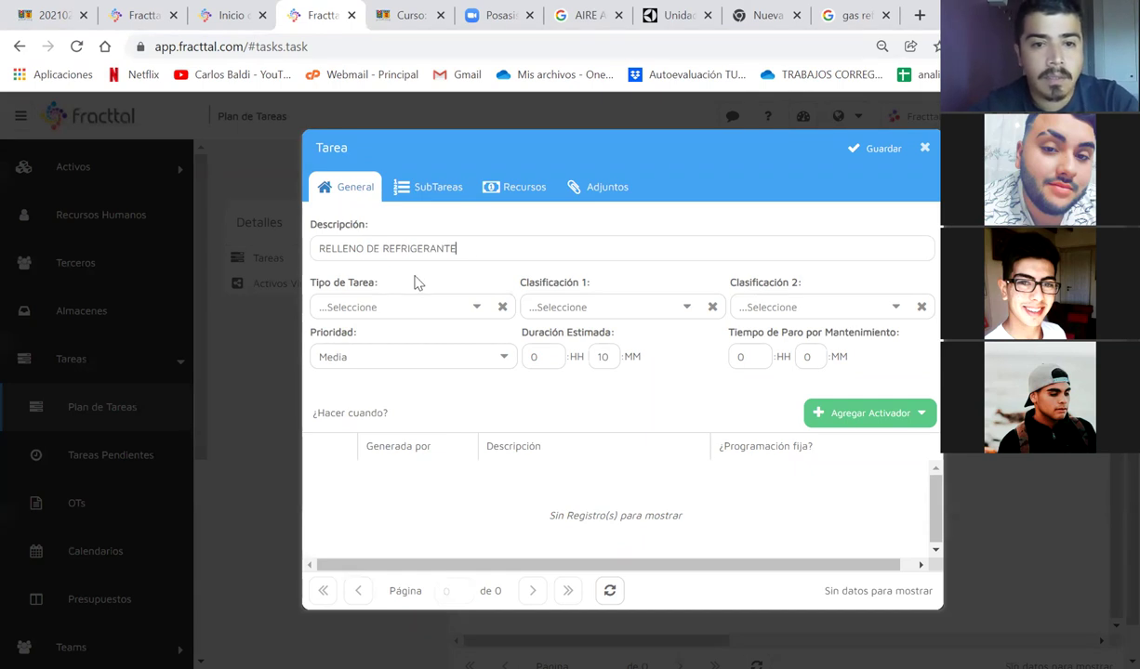
pyautogui.click(464, 298)
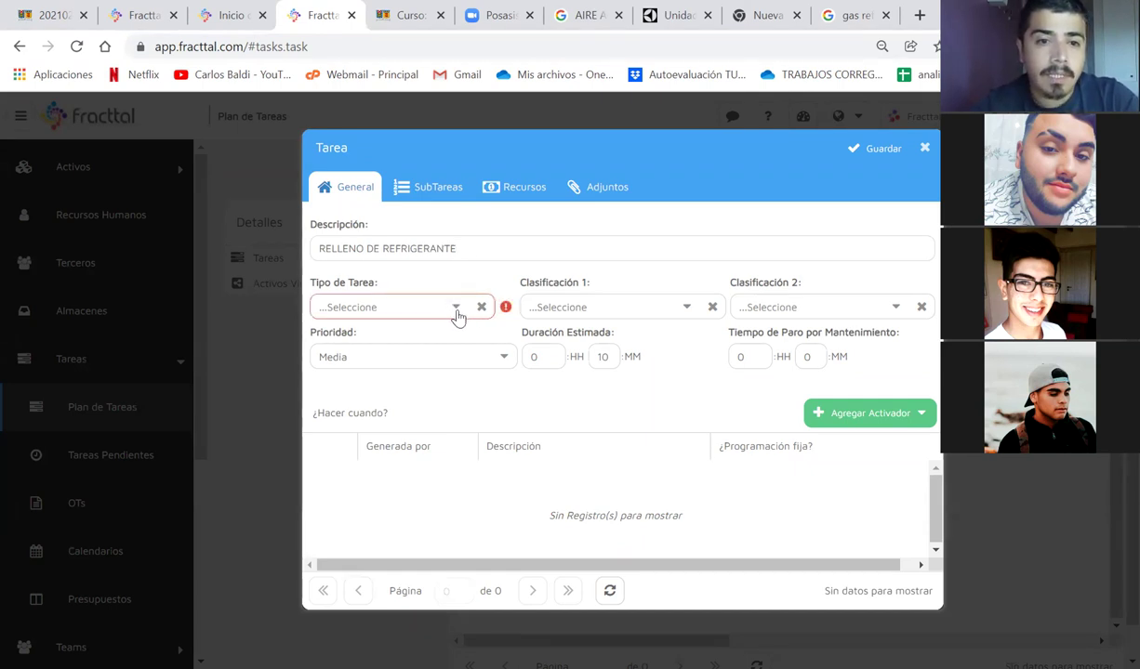
pyautogui.click(457, 317)
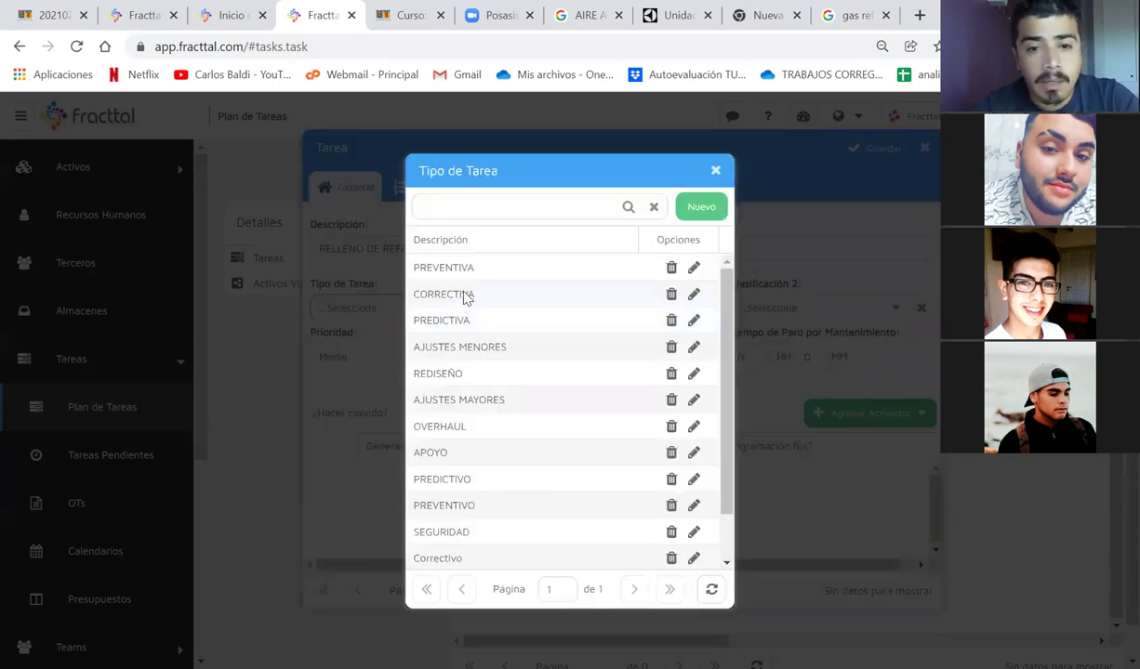
pyautogui.click(471, 267)
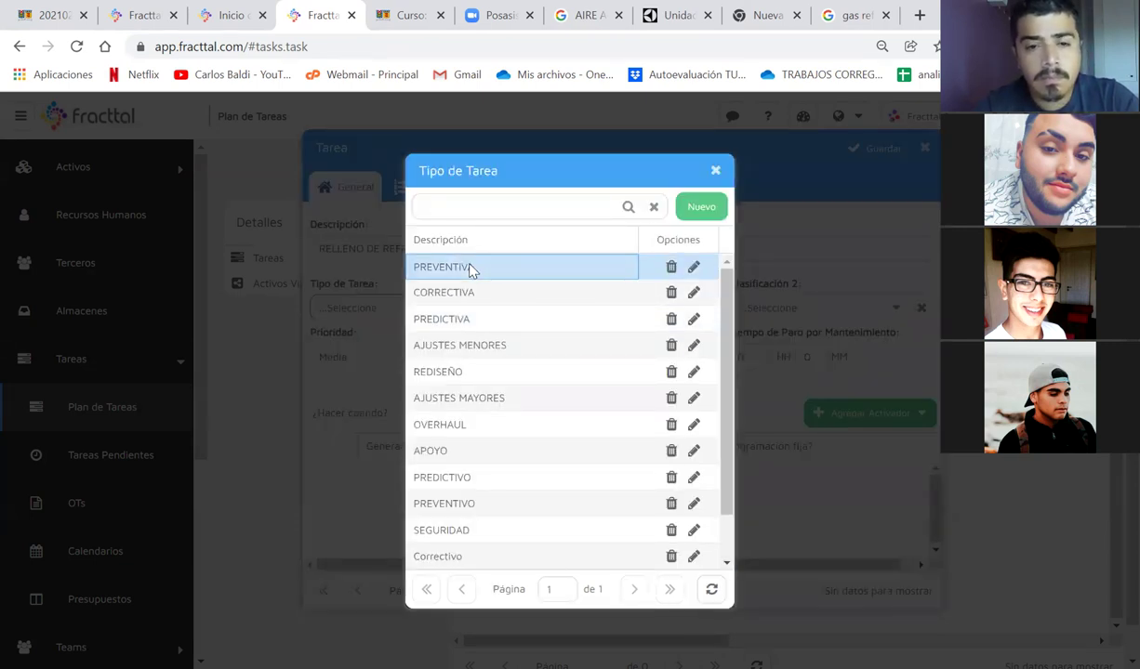
pyautogui.doubleClick(471, 268)
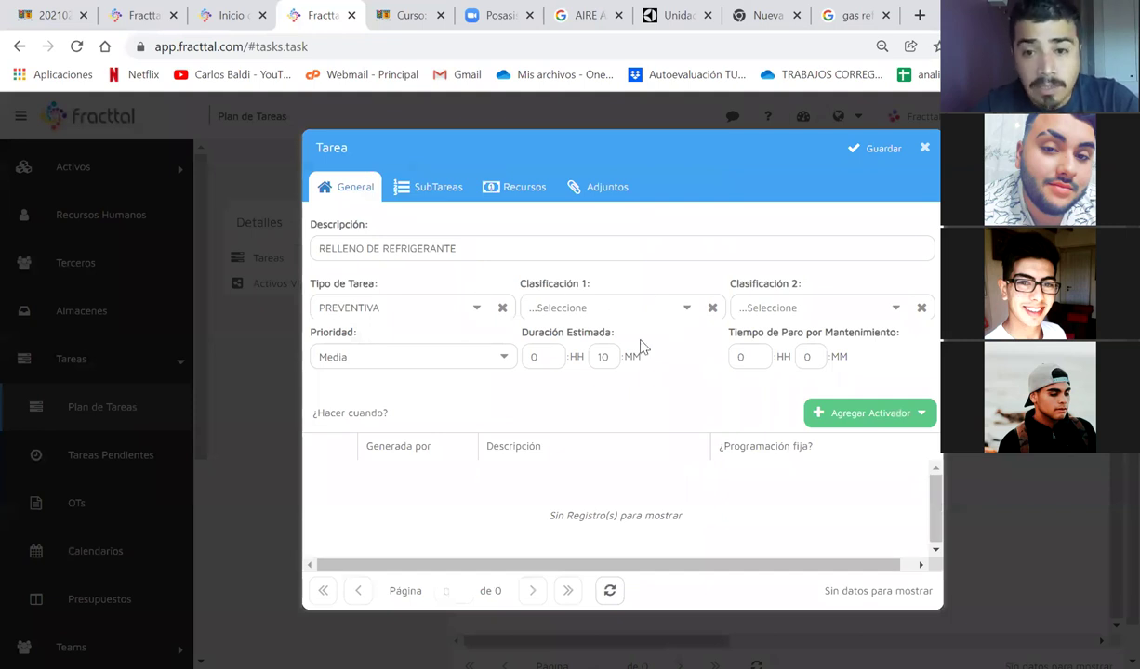
# Step: Classify the task as NIVEL 2 under Clasificación 1 and MÁQUINA TÉRMICA under Clasificación 2
pyautogui.click(686, 314)
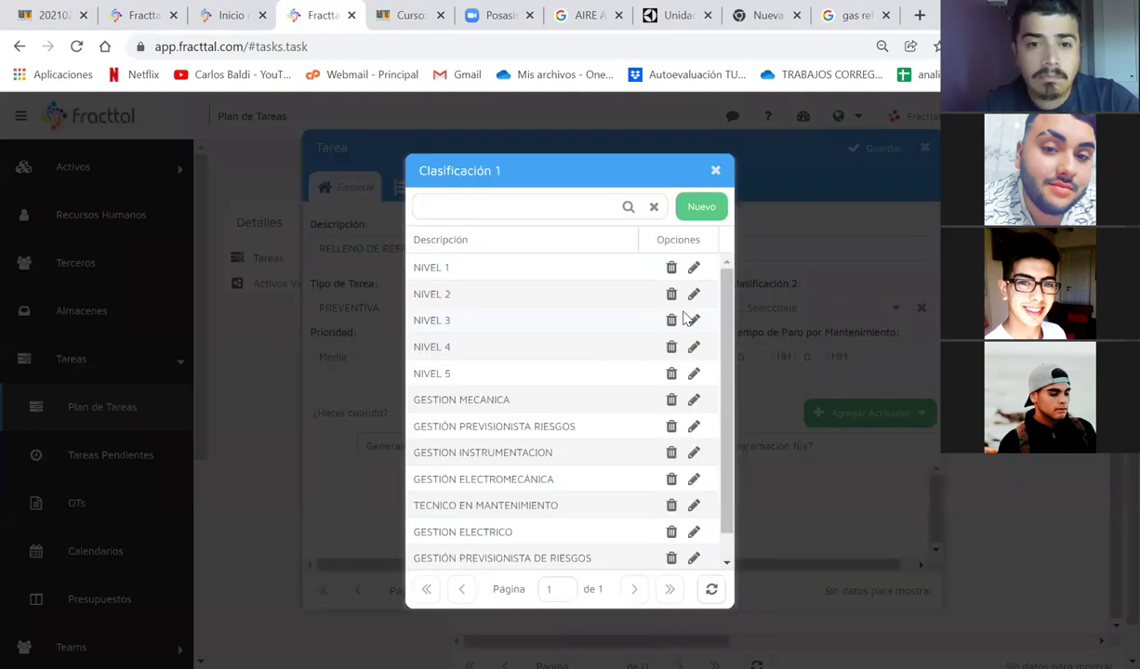
pyautogui.click(456, 299)
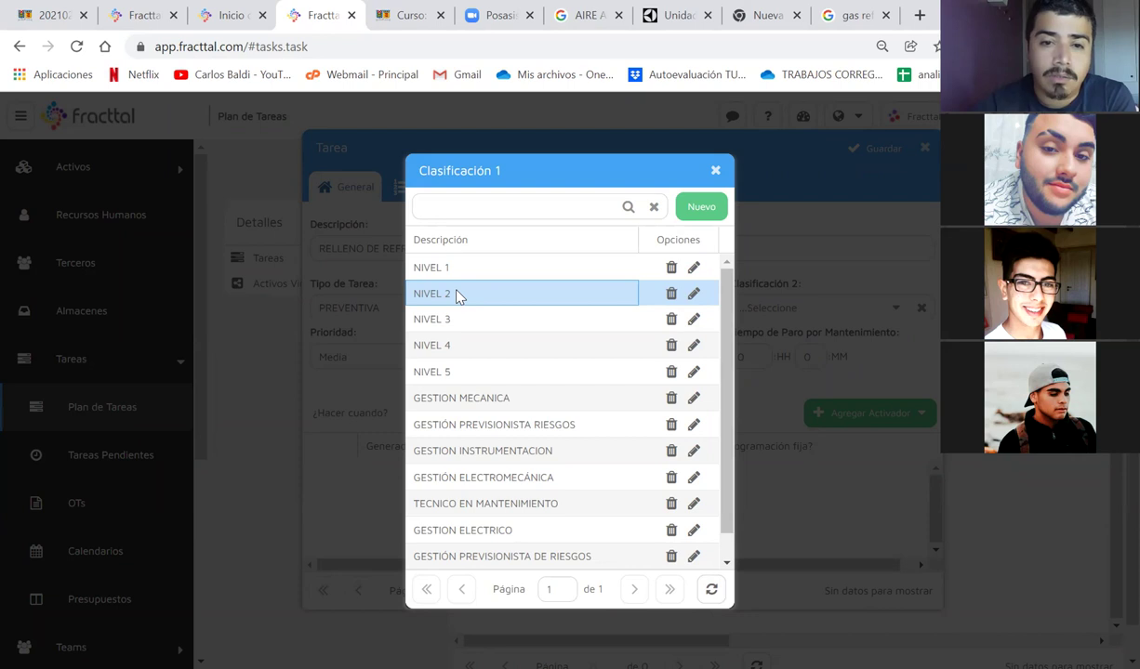
pyautogui.click(546, 299)
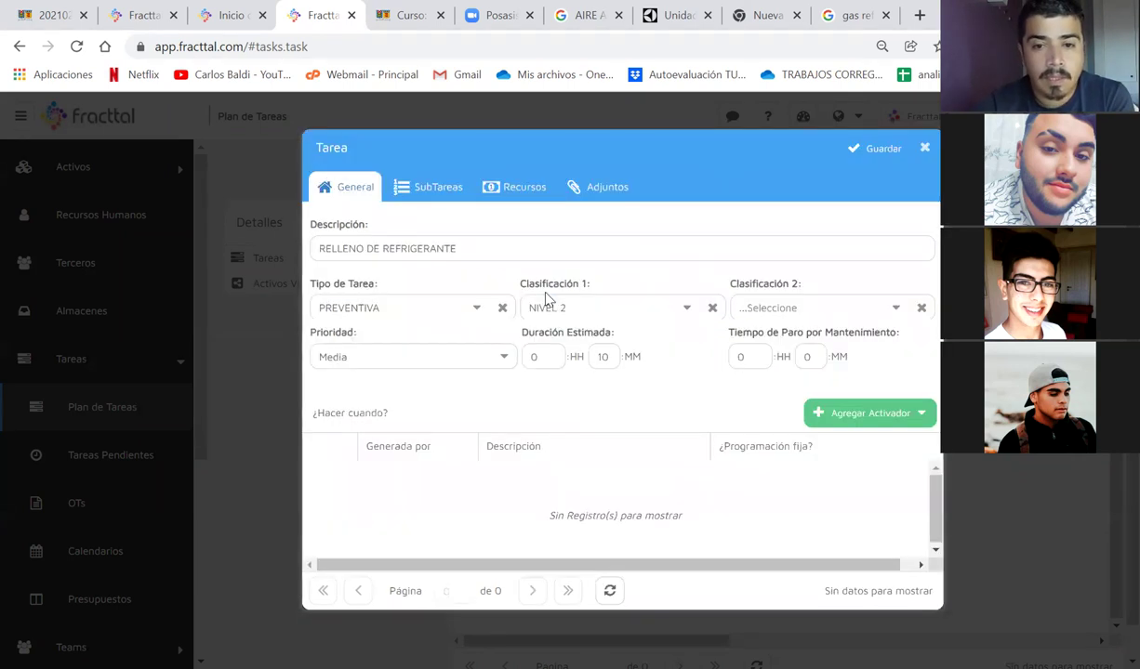
pyautogui.click(895, 309)
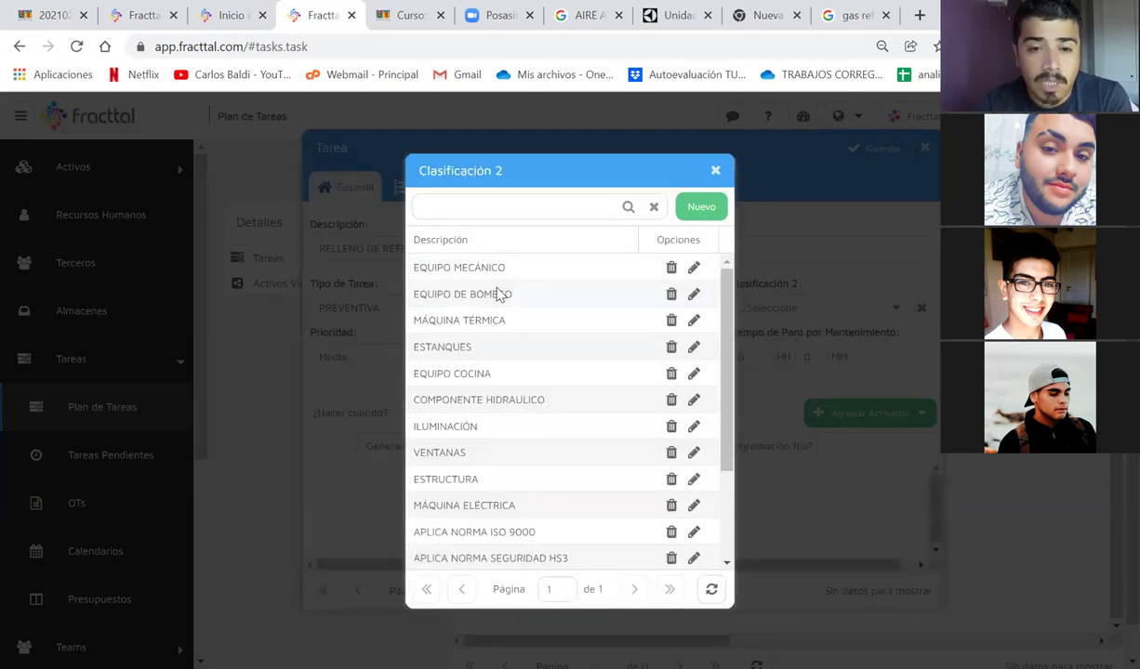
pyautogui.click(492, 330)
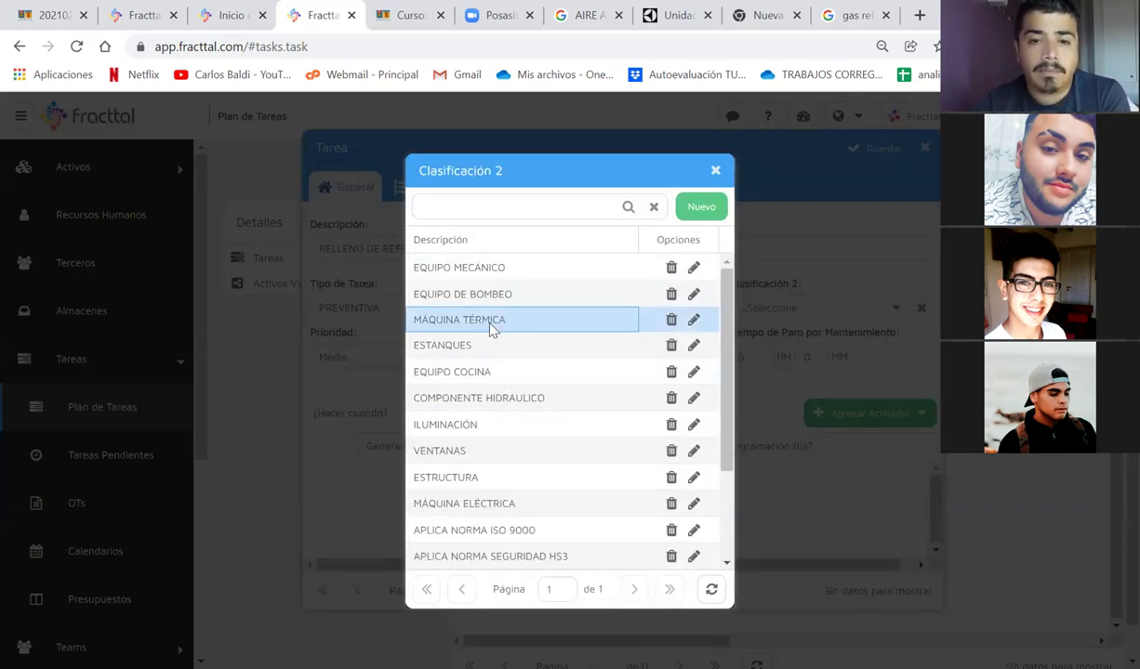
pyautogui.click(489, 328)
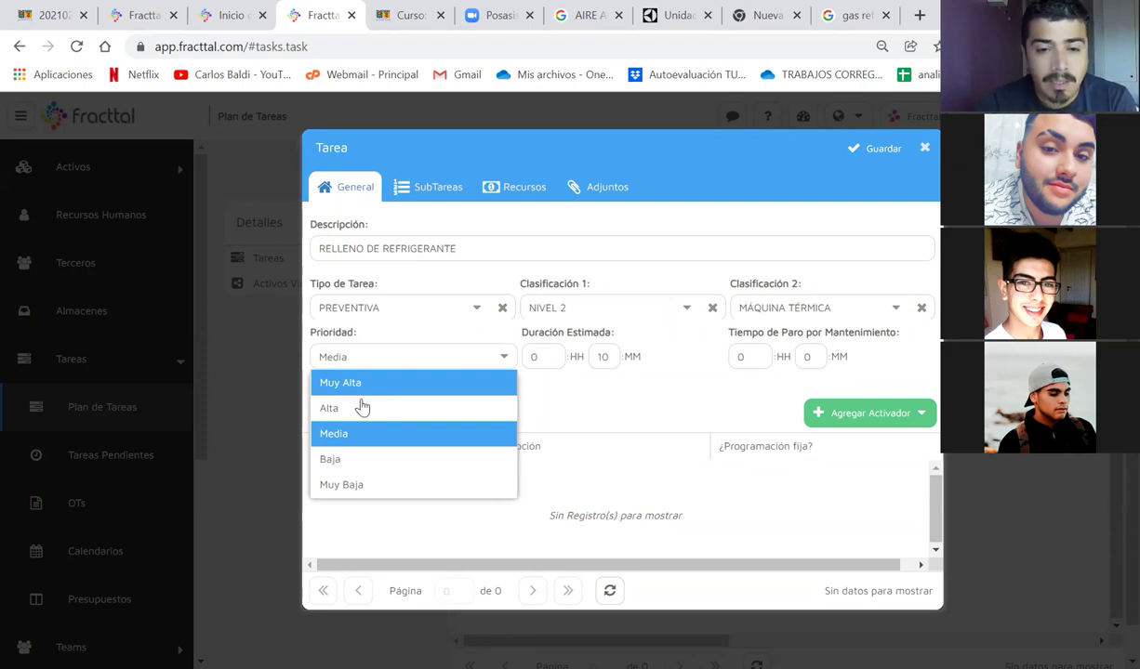
# Step: Keep the task's priority at Media and set both its estimated duration and maintenance downtime to 45 minutes
pyautogui.click(356, 437)
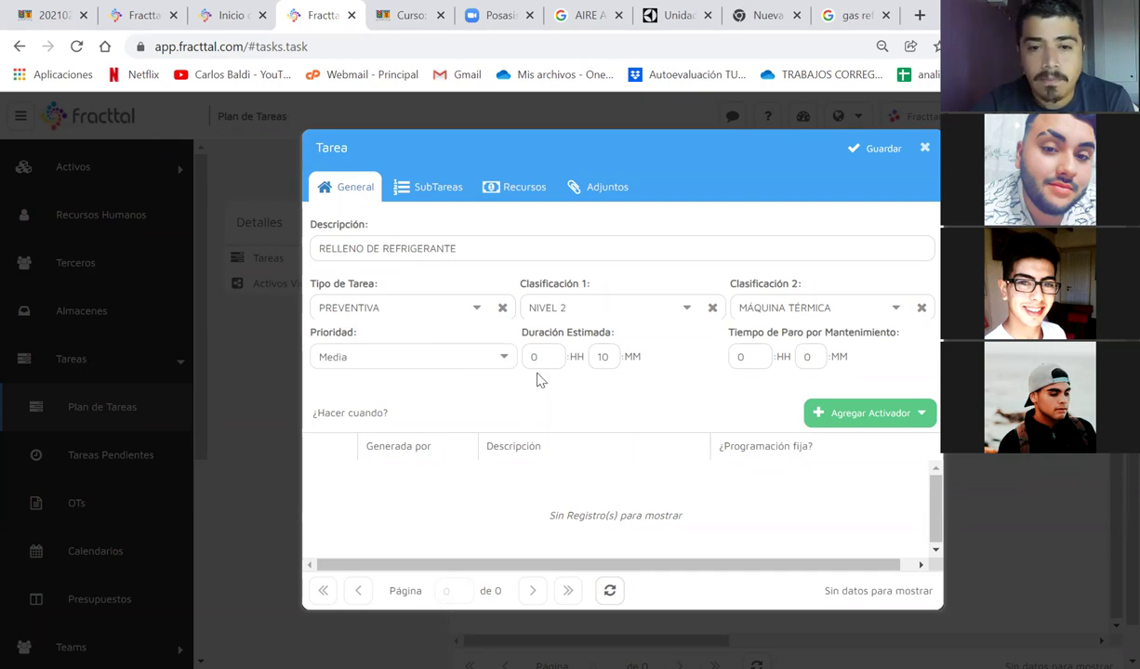
pyautogui.doubleClick(610, 359)
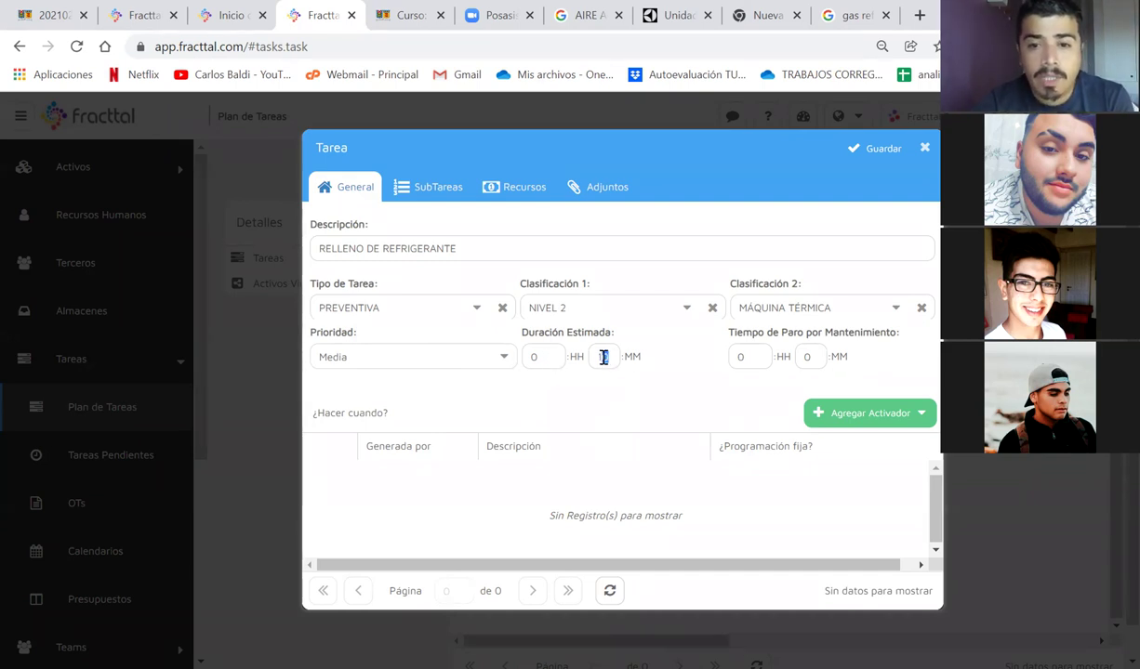
pyautogui.write('45')
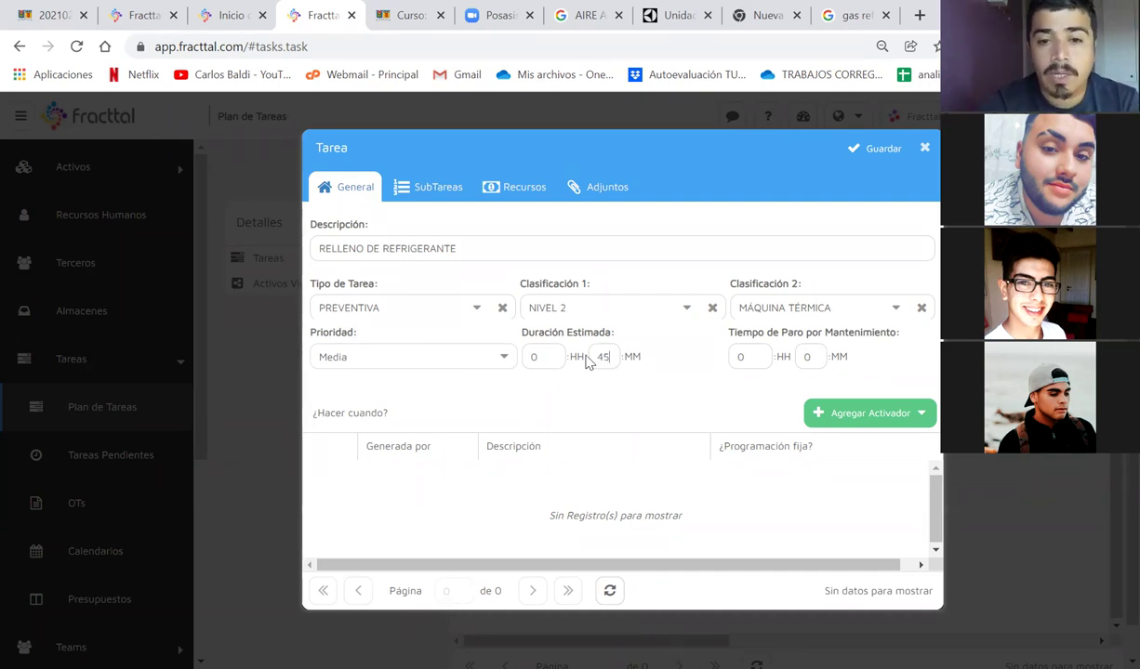
pyautogui.click(811, 356)
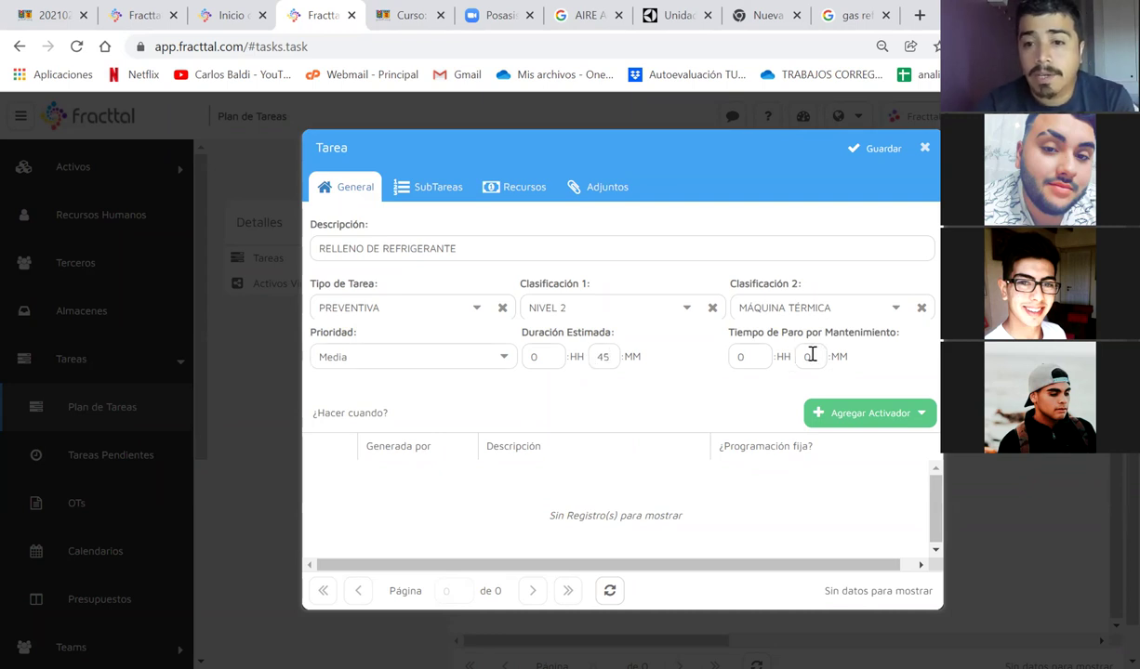
pyautogui.doubleClick(810, 356)
pyautogui.write('45')
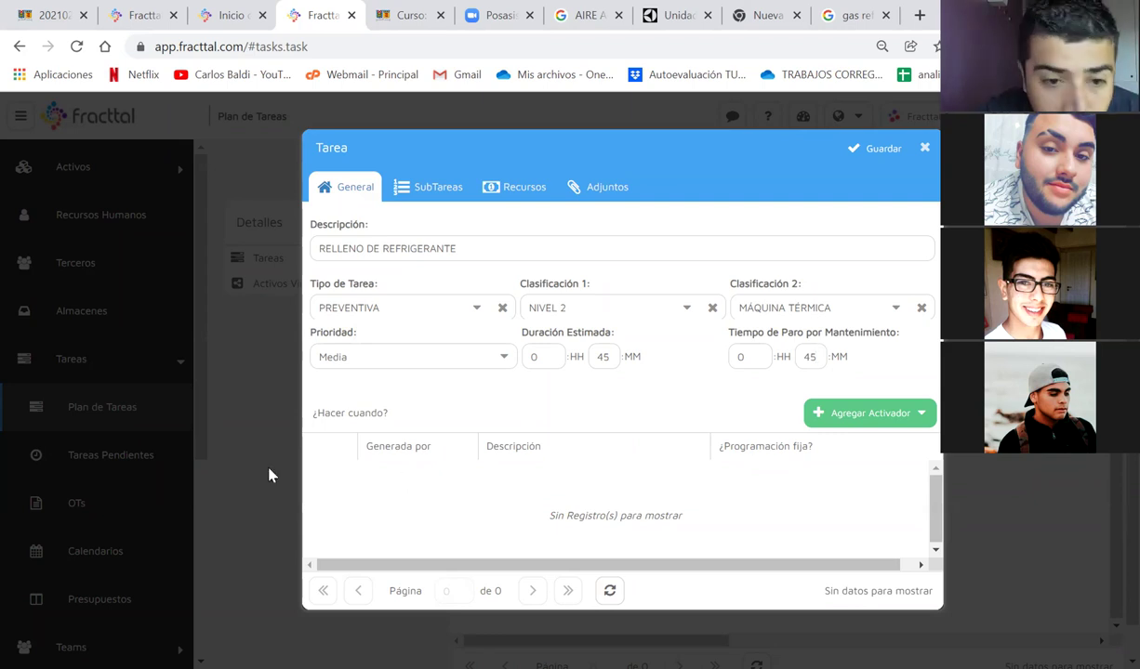
# Step: Look over the available trigger kinds and the list of task types without changing the task
pyautogui.moveTo(334, 421); pyautogui.dragTo(395, 427)
pyautogui.click(398, 429)
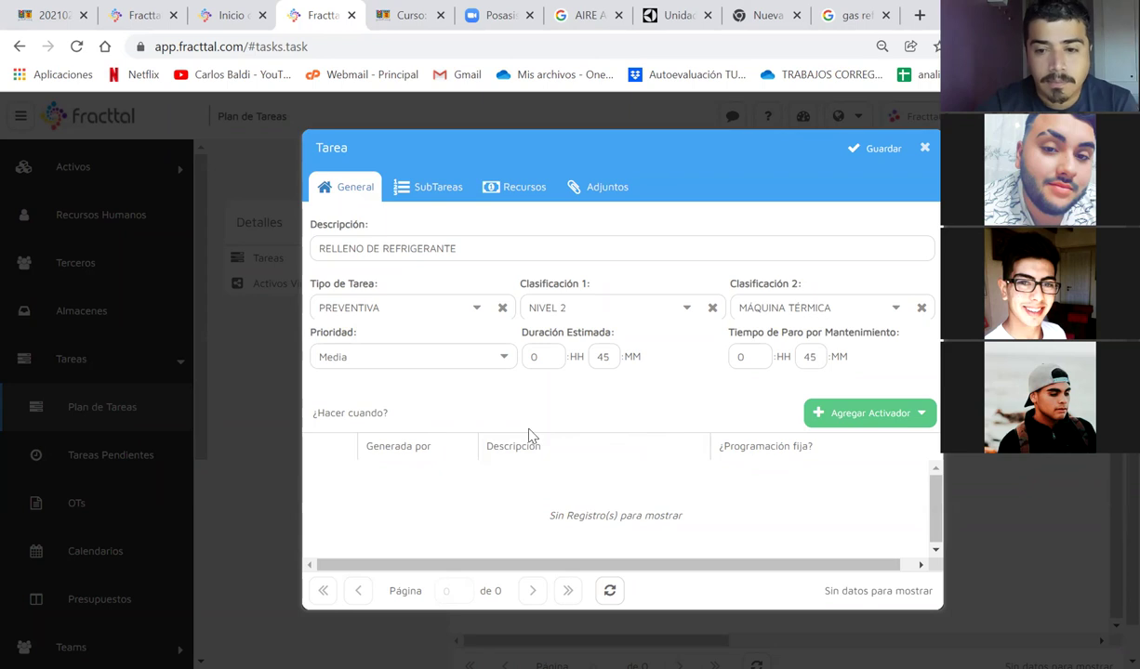
pyautogui.click(887, 424)
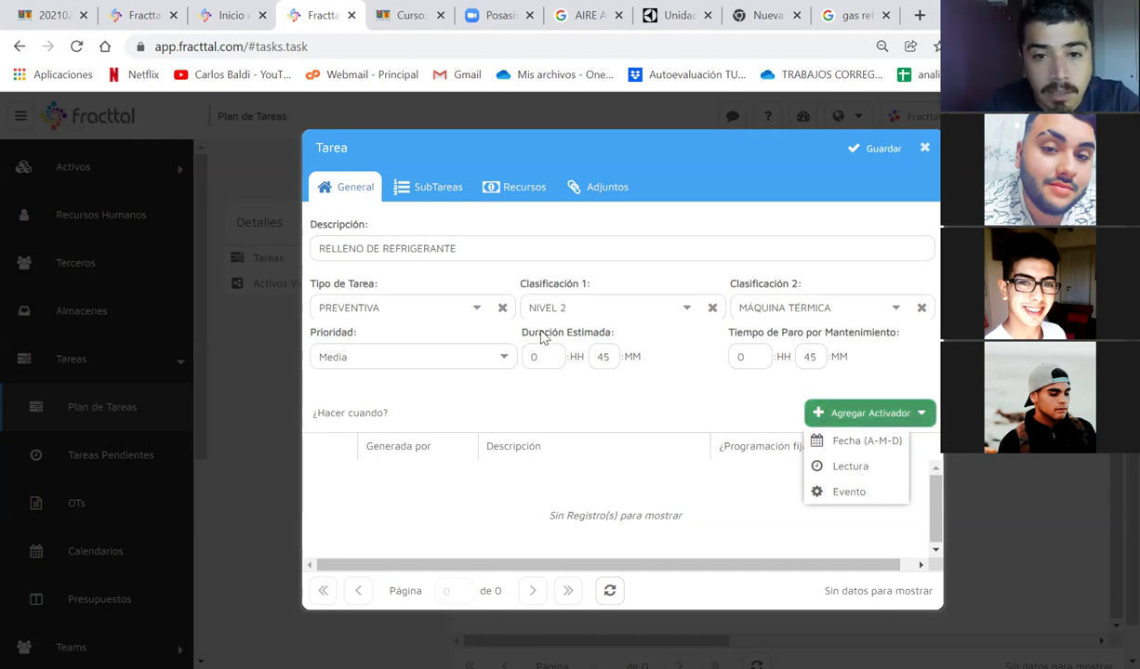
pyautogui.click(476, 318)
pyautogui.click(482, 319)
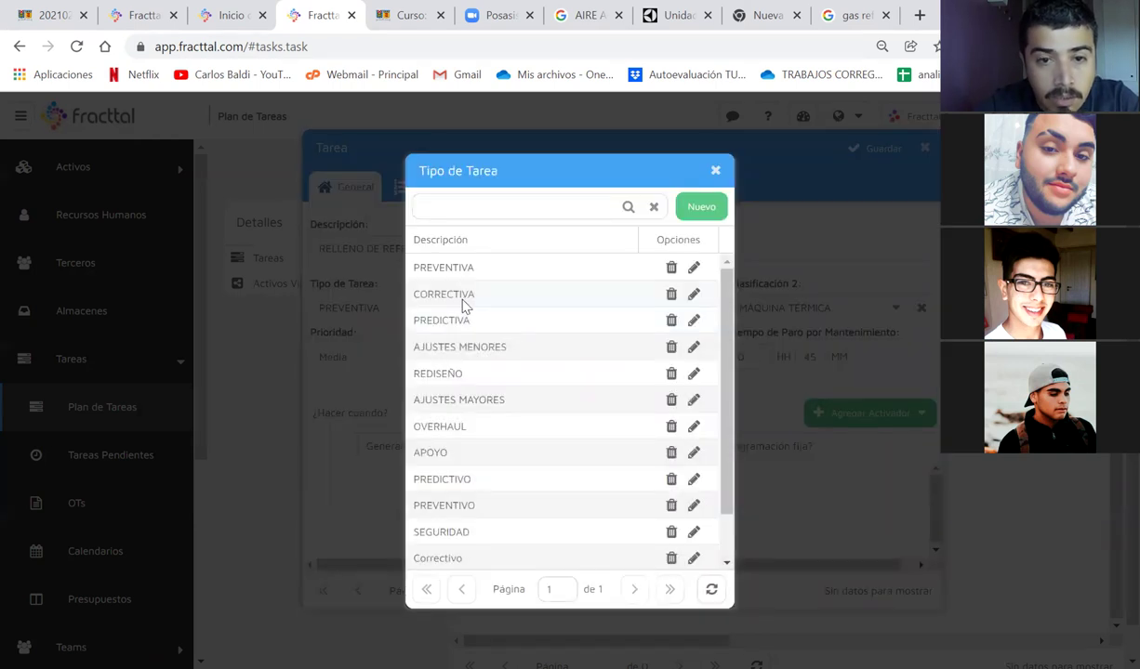
pyautogui.click(465, 305)
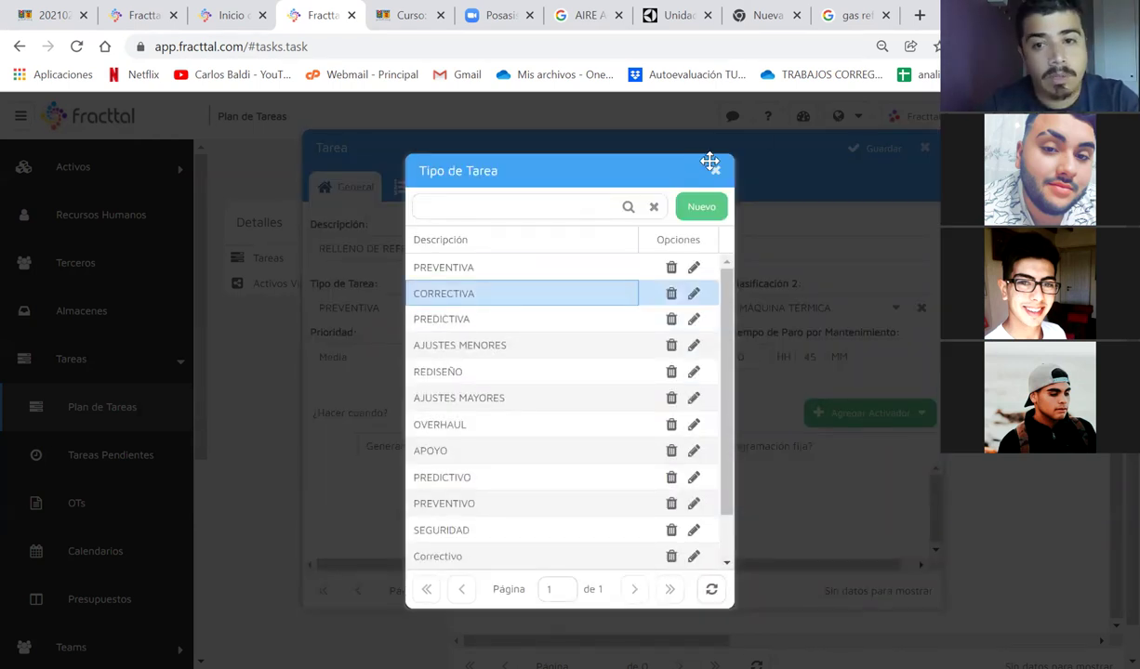
pyautogui.click(716, 172)
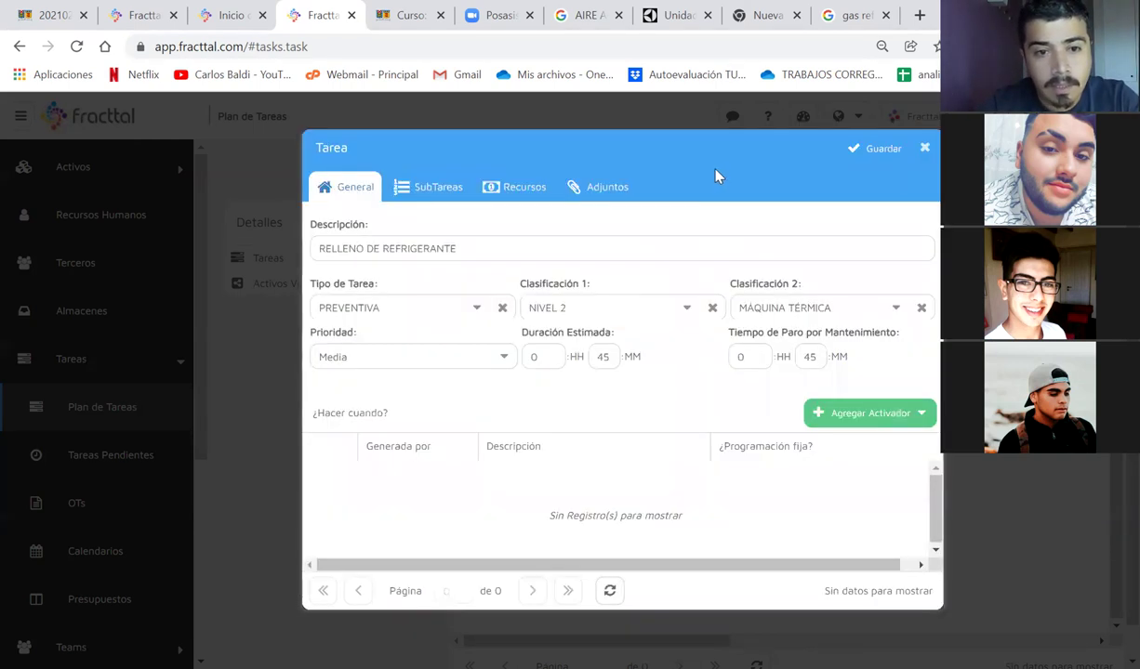
pyautogui.click(560, 244)
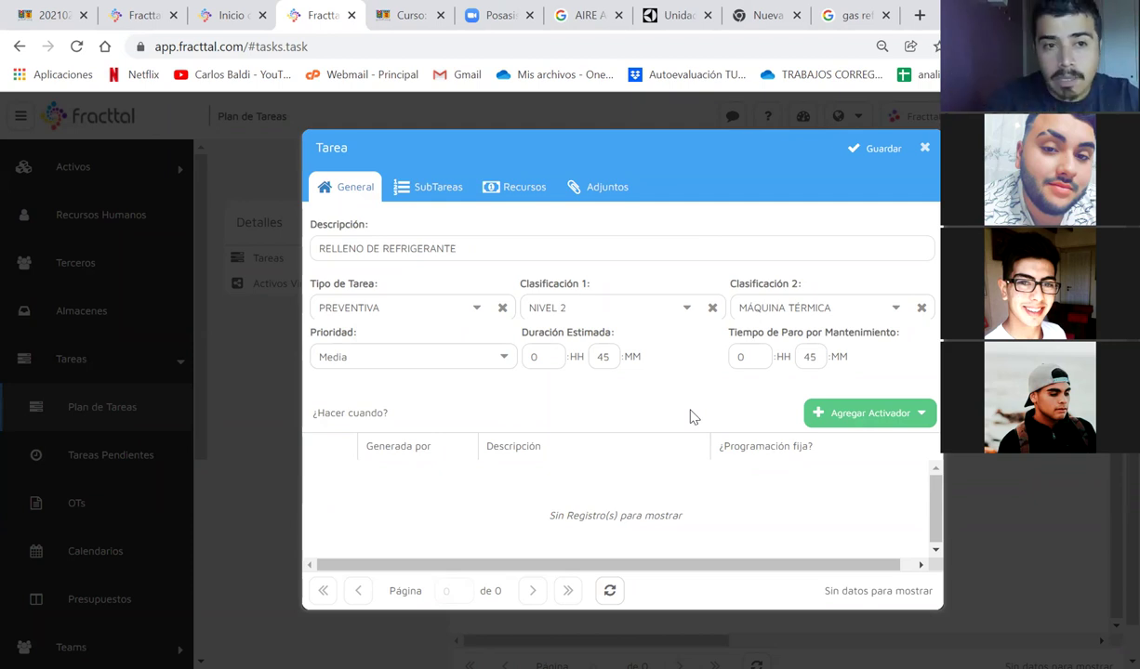
# Step: Look through the events available for an event-based trigger, then leave the list without choosing one
pyautogui.click(863, 414)
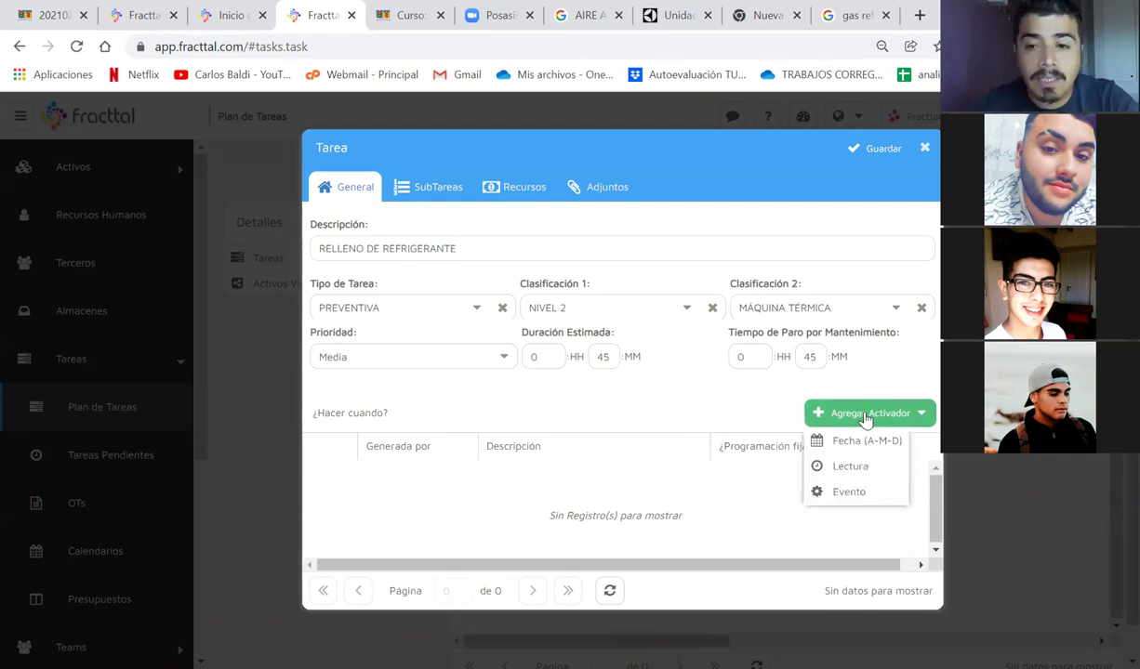
pyautogui.click(841, 492)
pyautogui.click(426, 293)
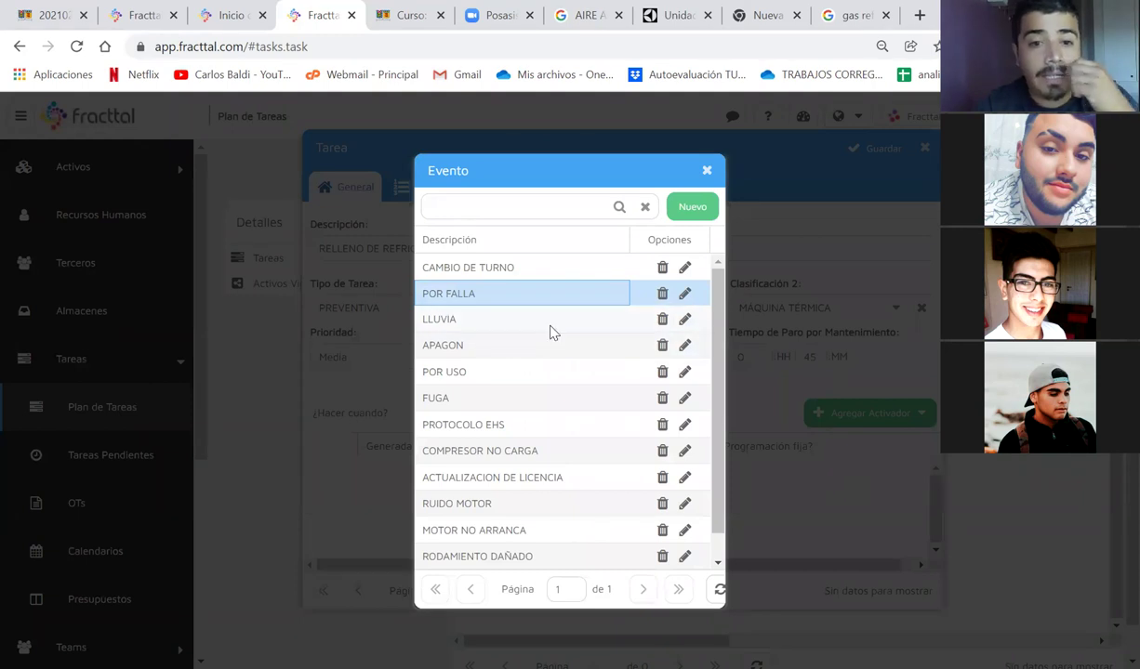
pyautogui.click(511, 265)
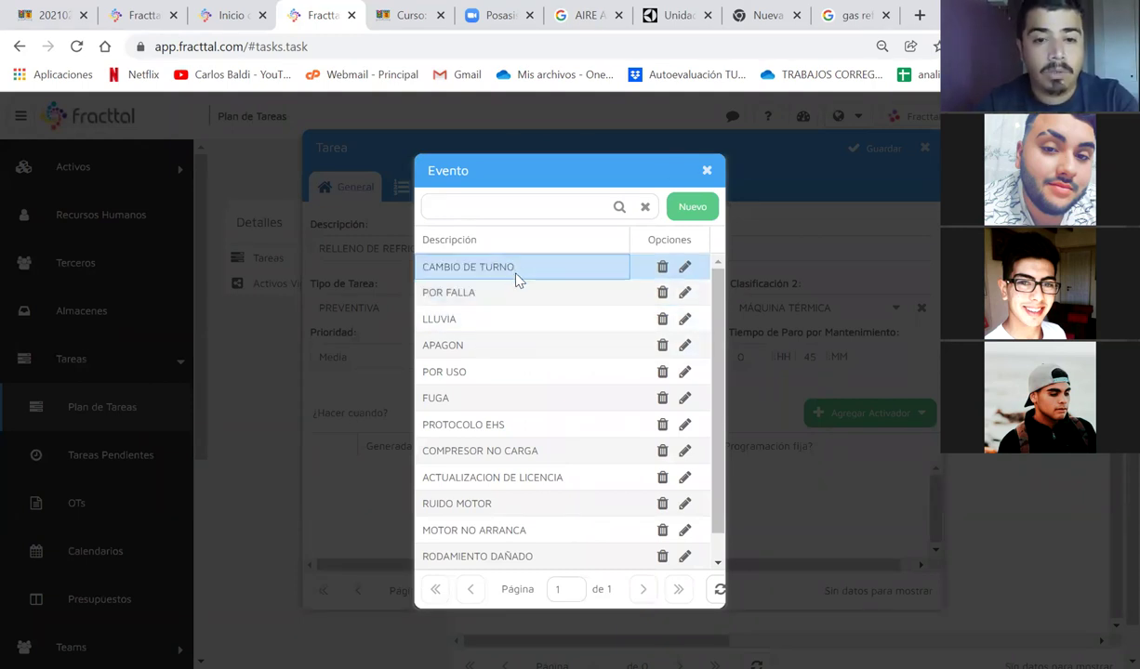
pyautogui.click(509, 399)
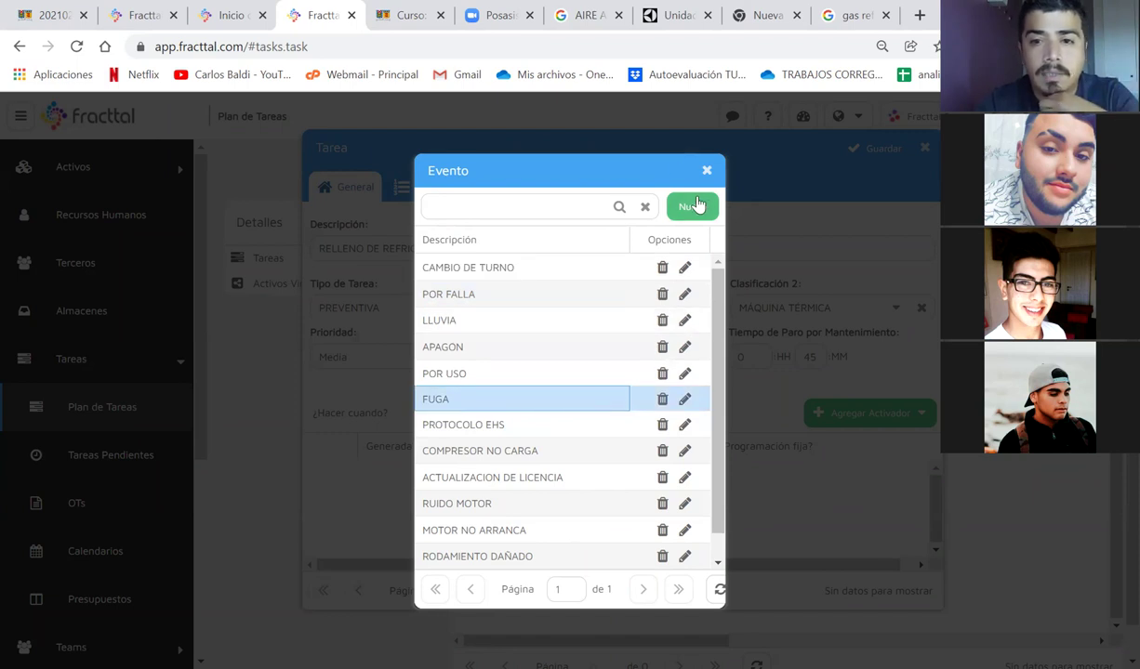
pyautogui.click(536, 477)
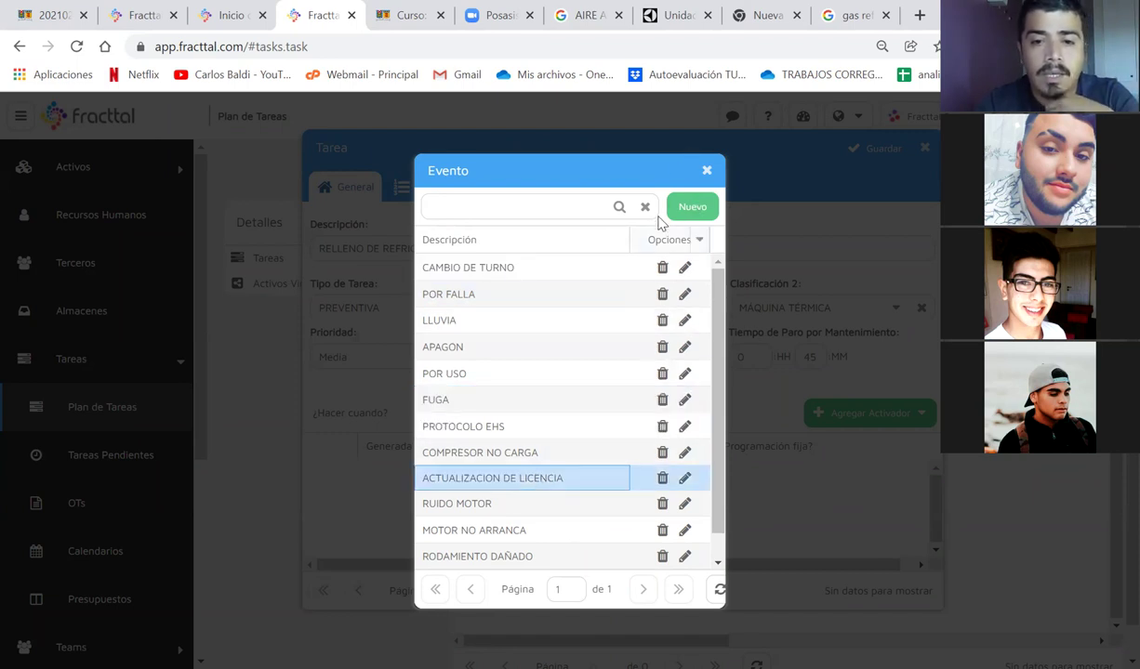
pyautogui.click(707, 170)
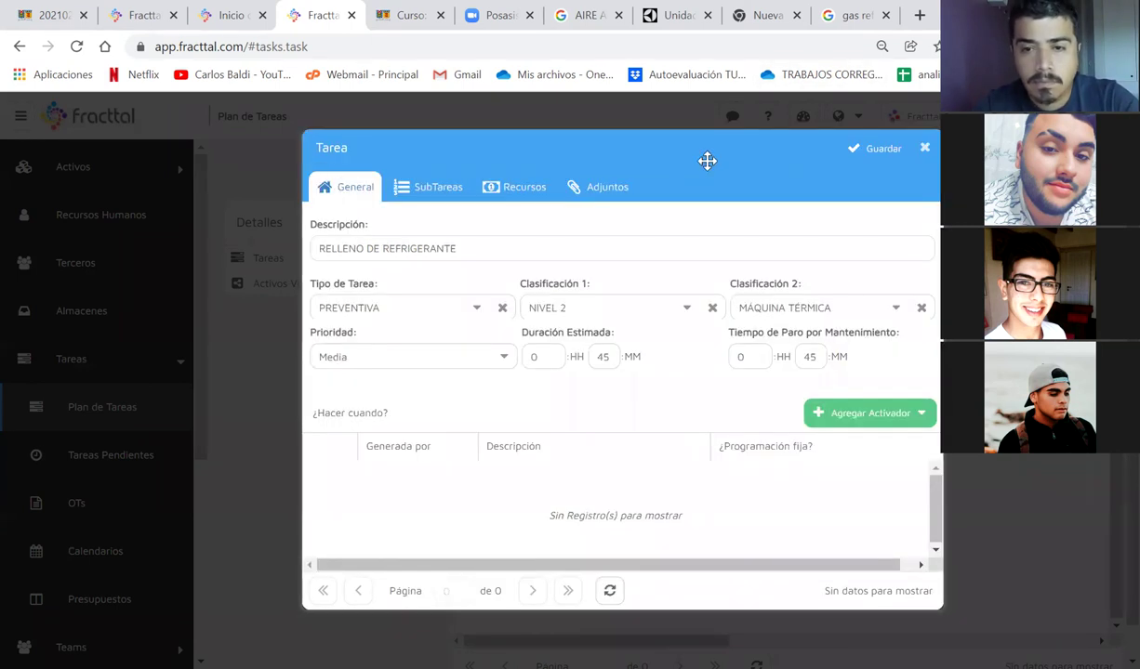
# Step: Start a reading-based trigger for the task and set its recurring frequency to 10000
pyautogui.click(879, 422)
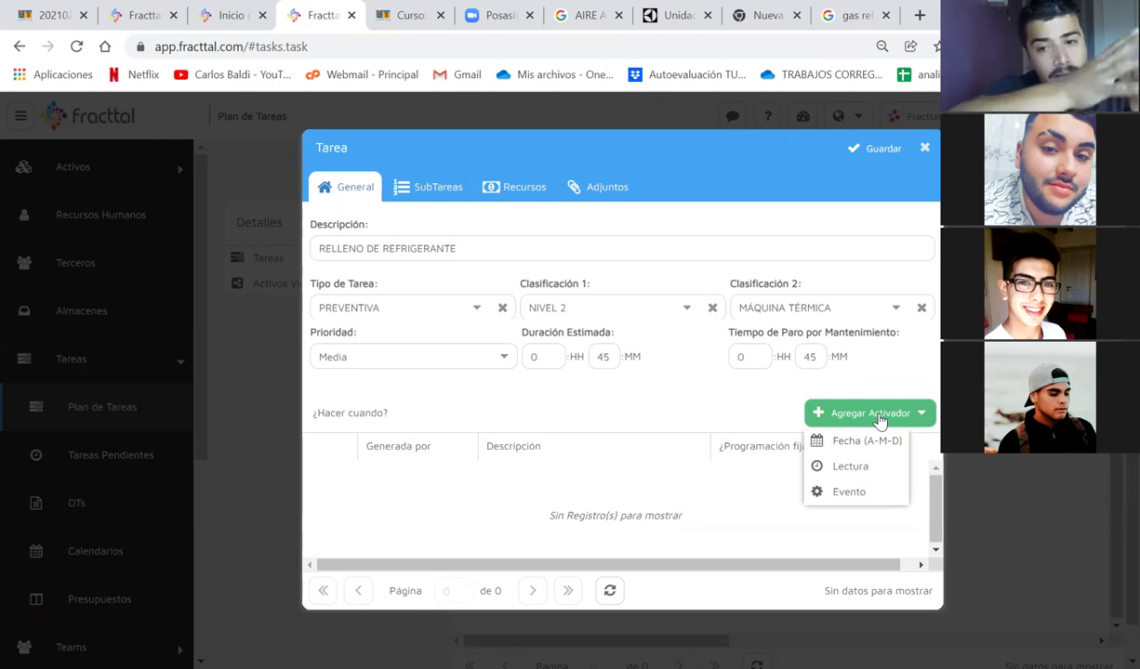
pyautogui.click(853, 468)
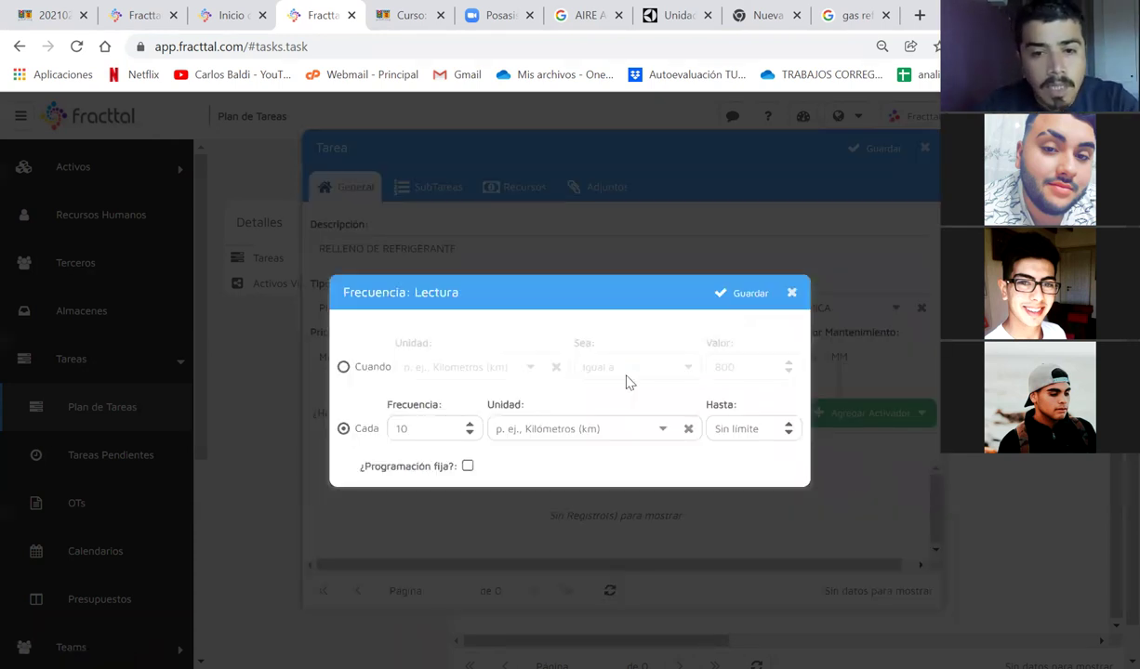
pyautogui.click(437, 423)
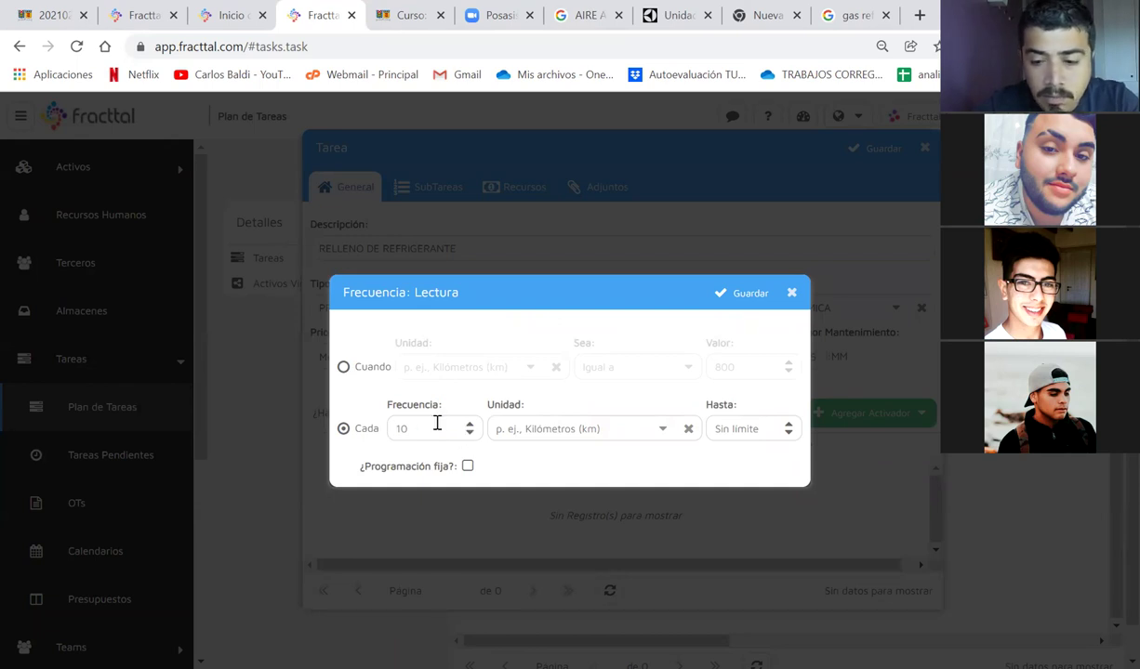
pyautogui.press('Delete')
pyautogui.press('Delete')
pyautogui.write('1000')
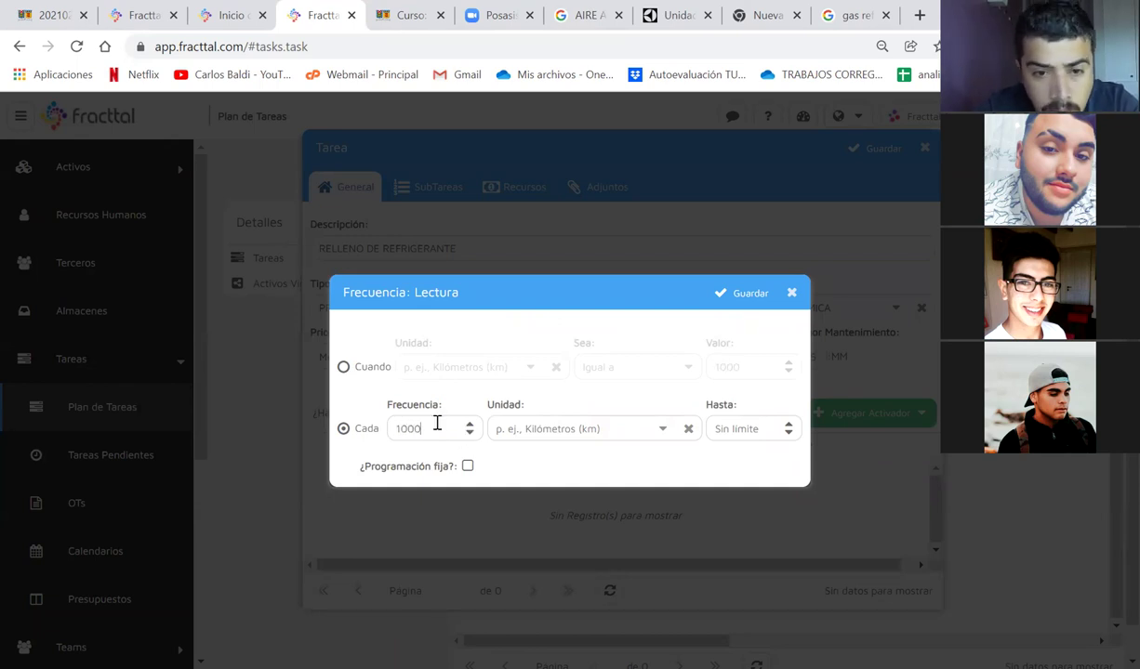
pyautogui.write('00')
pyautogui.click(416, 427)
pyautogui.press('BackSpace')
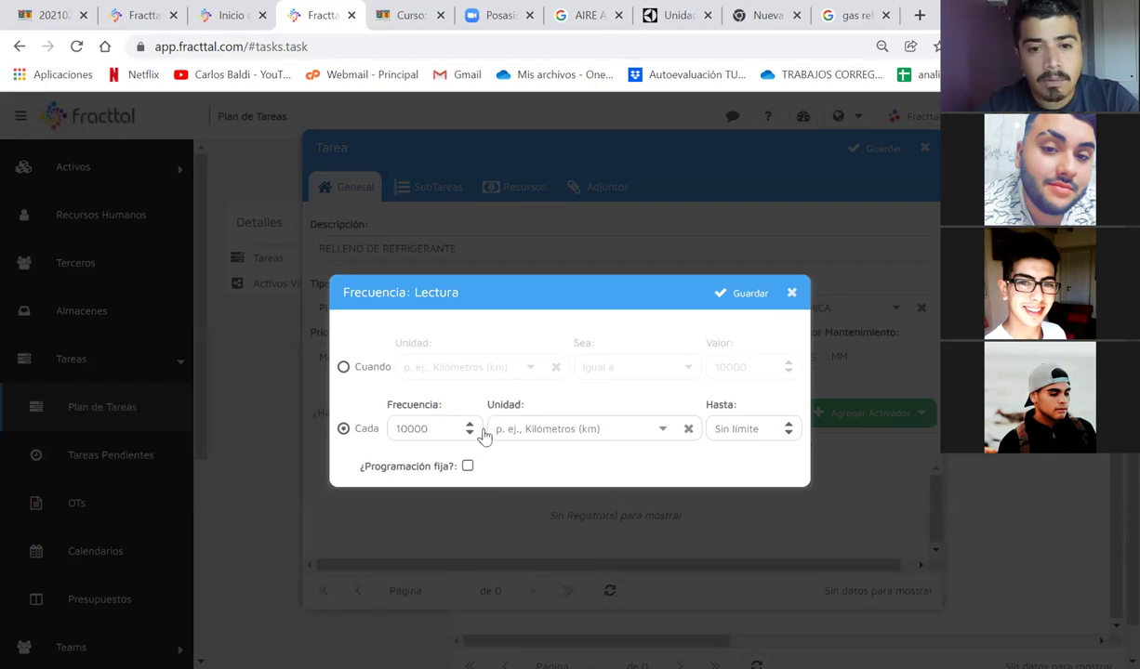
# Step: Check the list of measurement units and set the reading trigger's frequency to 12
pyautogui.click(665, 430)
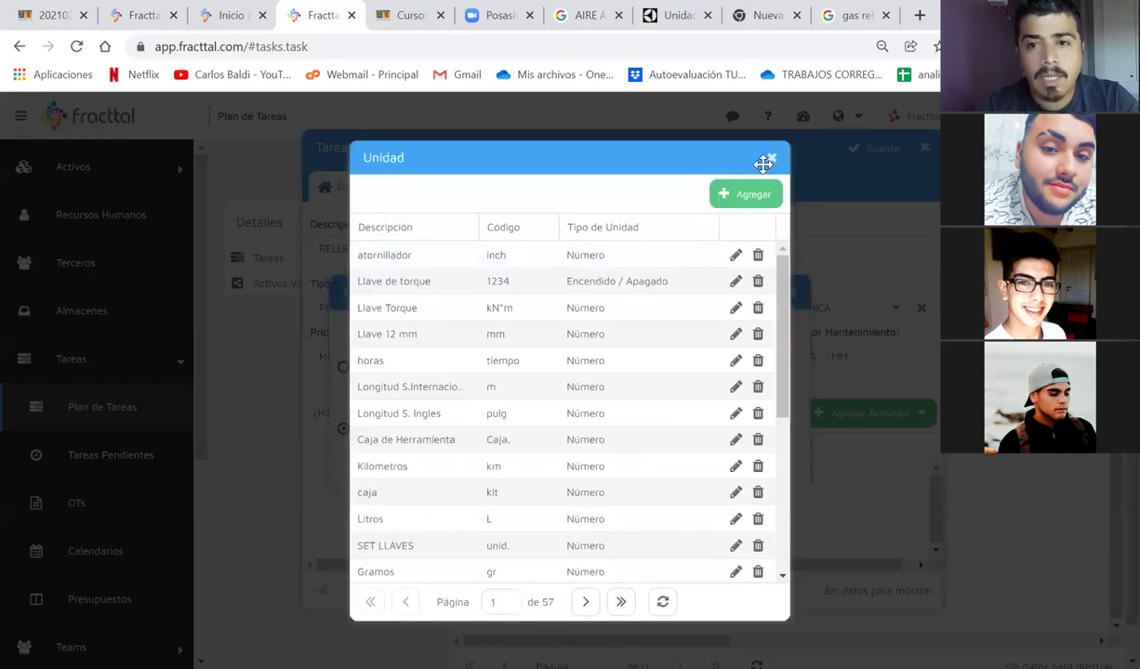
pyautogui.click(773, 162)
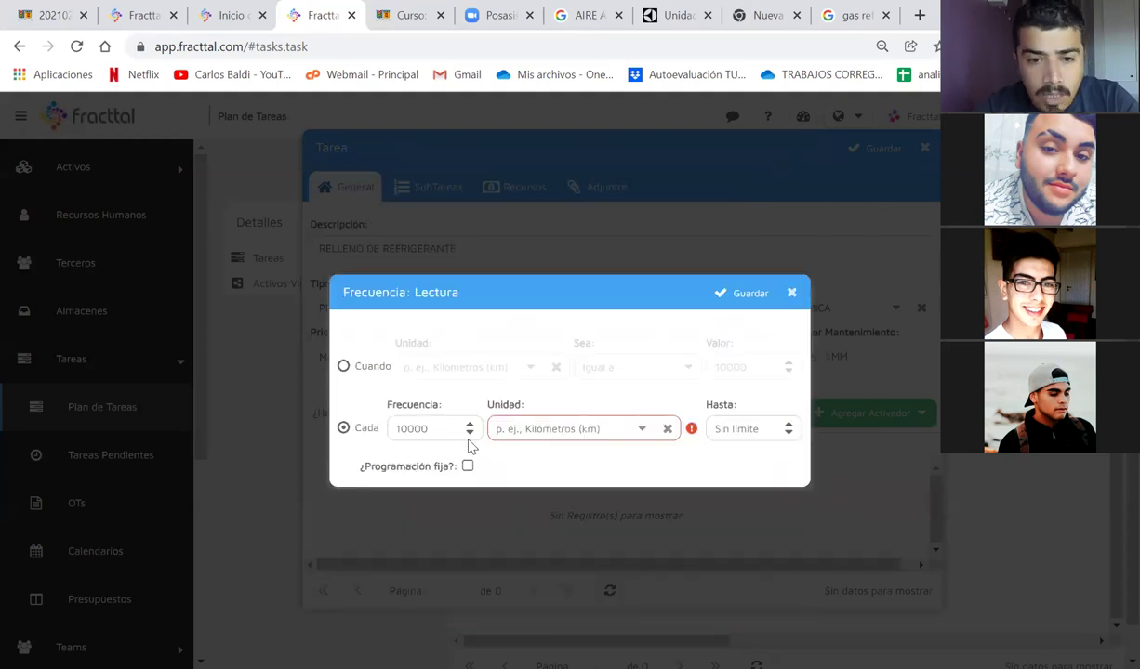
pyautogui.moveTo(445, 429); pyautogui.dragTo(290, 406)
pyautogui.write('1')
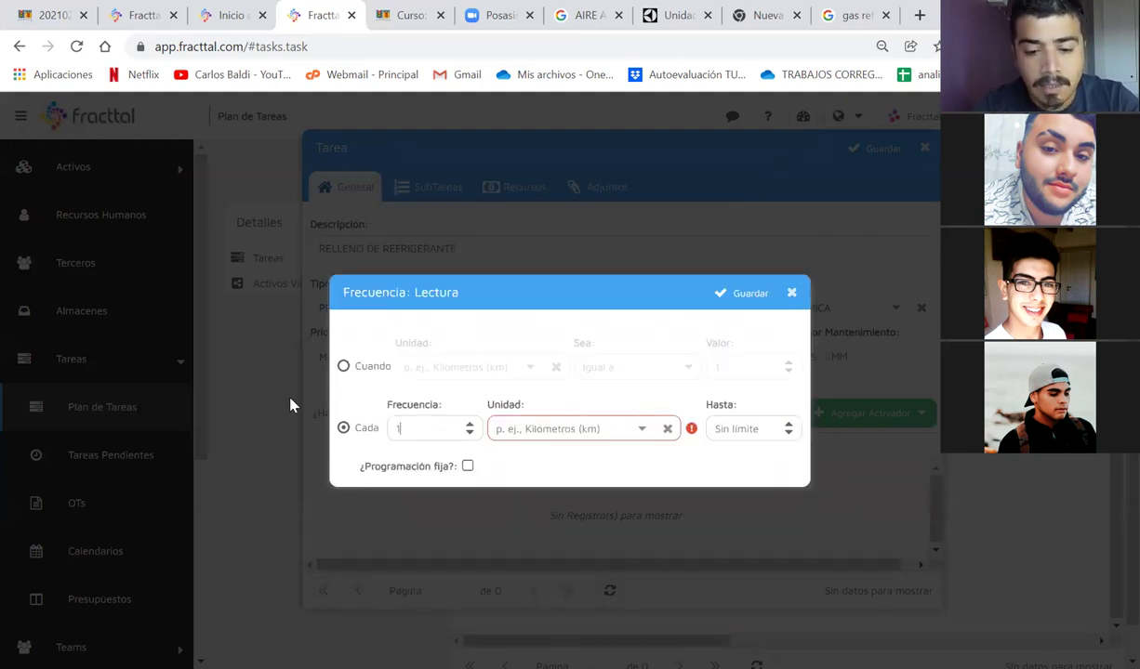
pyautogui.write('25')
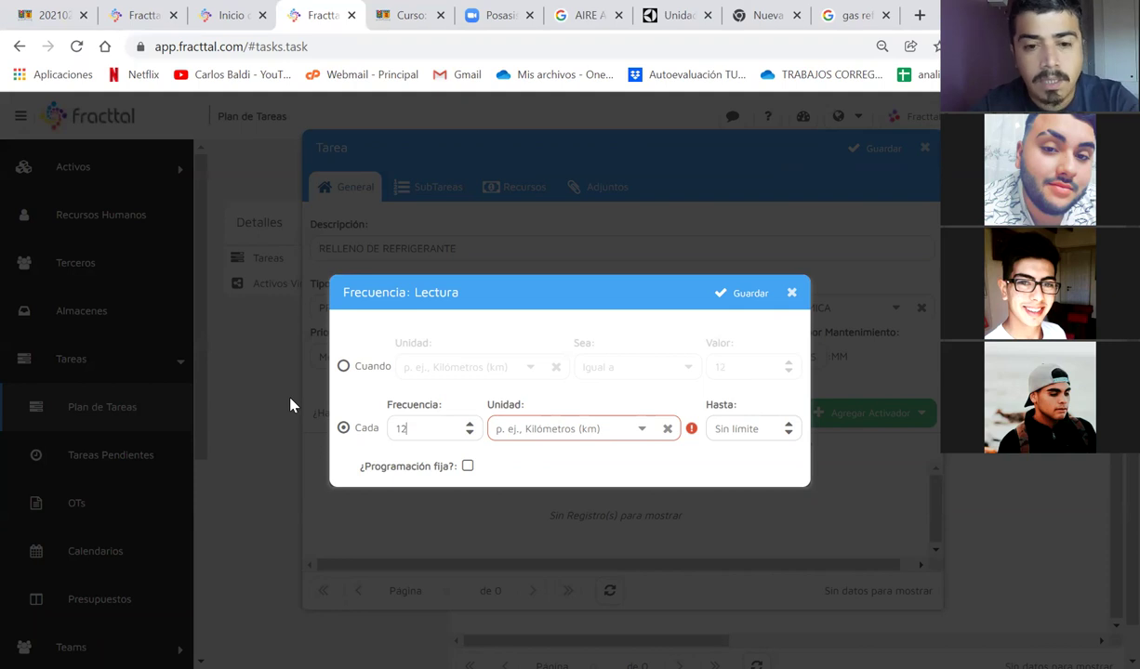
# Step: Open the reading trigger's unit list and try to delete the Llave Torque unit
pyautogui.click(636, 433)
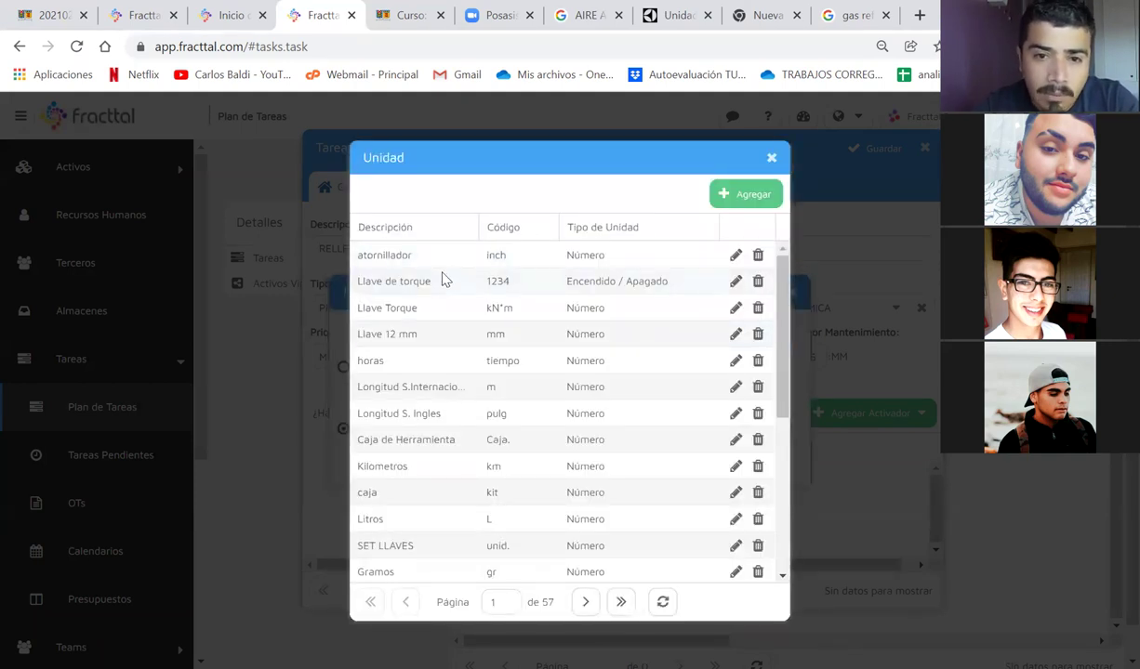
pyautogui.click(758, 308)
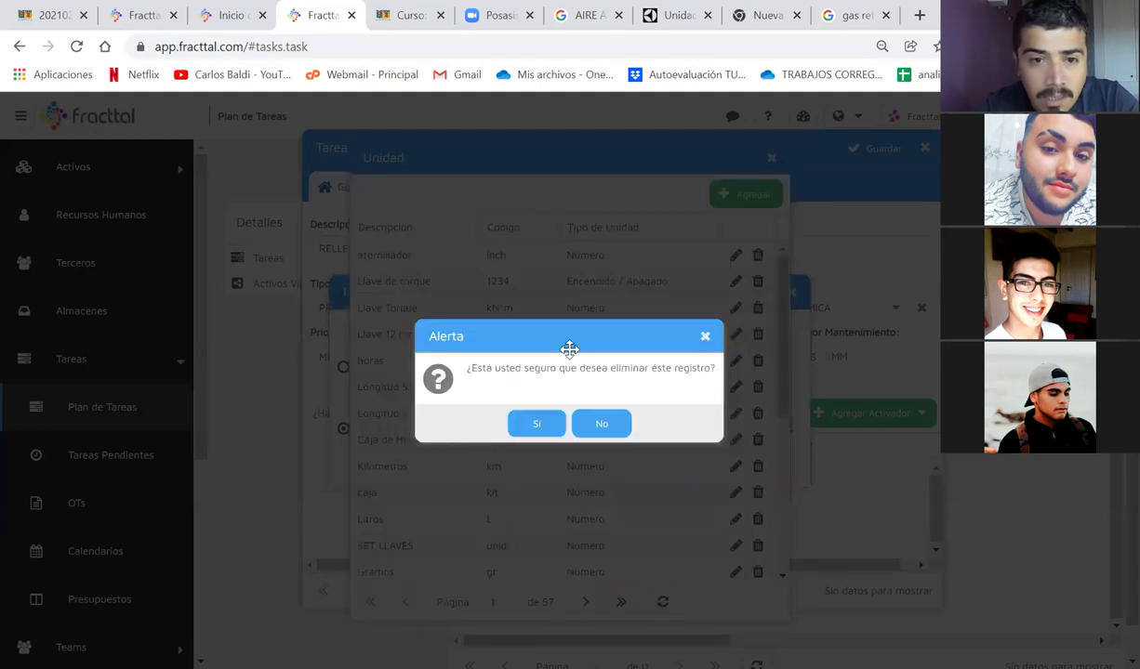
pyautogui.click(527, 423)
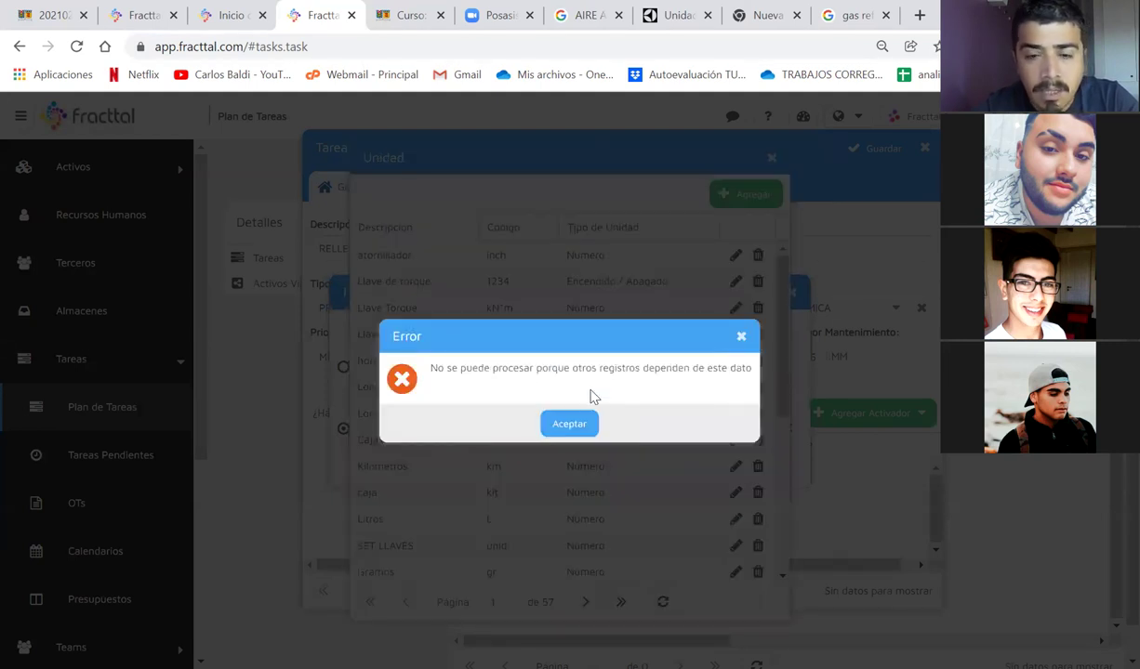
# Step: Dismiss the deletion error and look through the measurement units available for the reading trigger
pyautogui.click(558, 423)
pyautogui.scroll(-5, 582, 446)
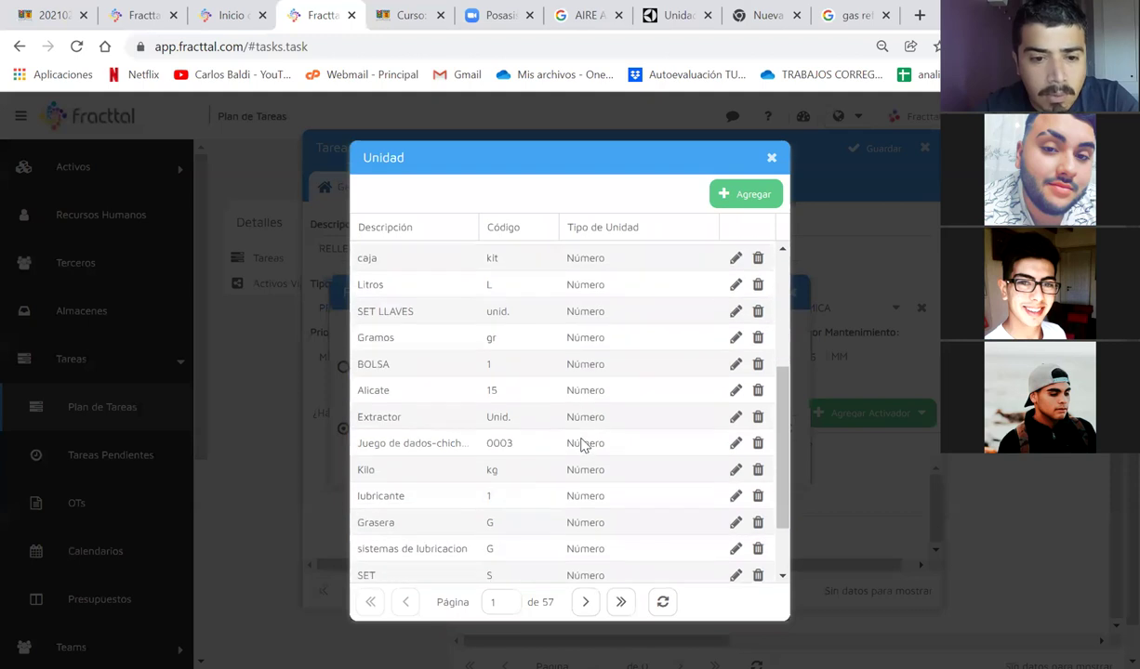
pyautogui.scroll(2, 582, 447)
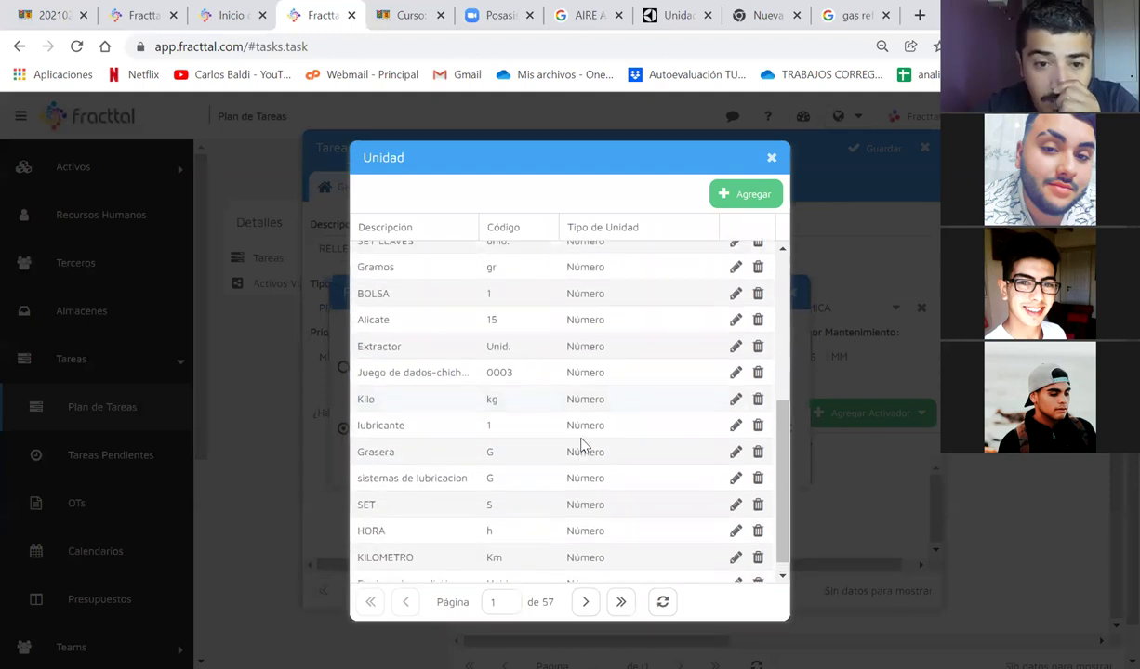
pyautogui.scroll(3, 582, 446)
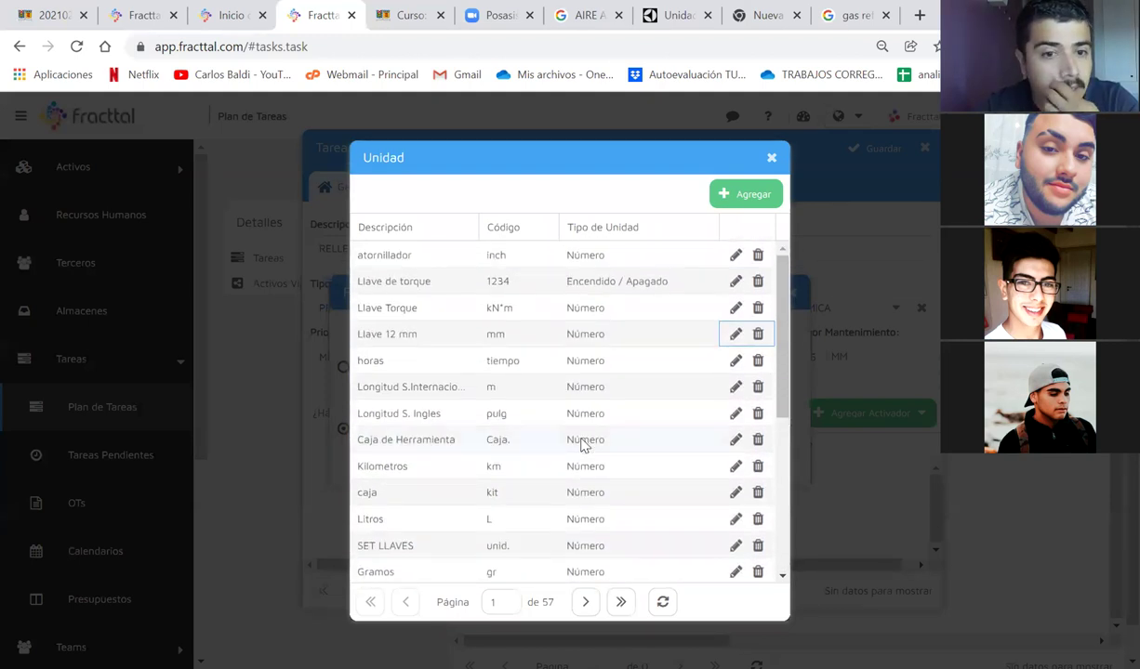
pyautogui.click(450, 364)
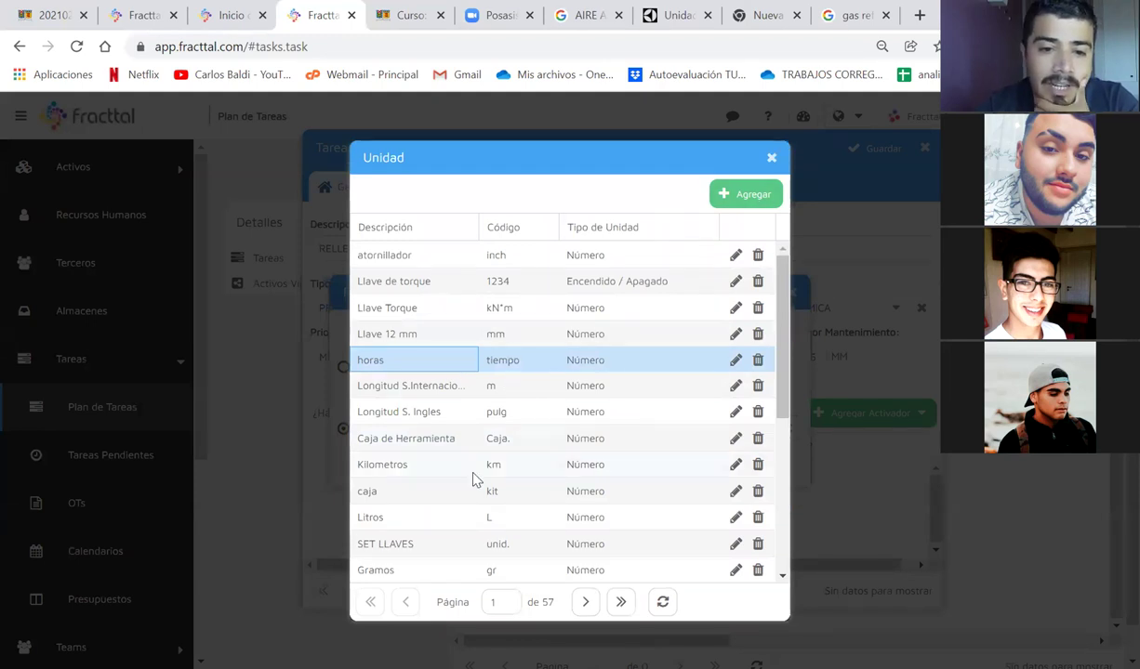
pyautogui.scroll(-2, 453, 453)
# Step: Try to delete the caja unit, and discard the unsaved reading-based trigger
pyautogui.click(418, 429)
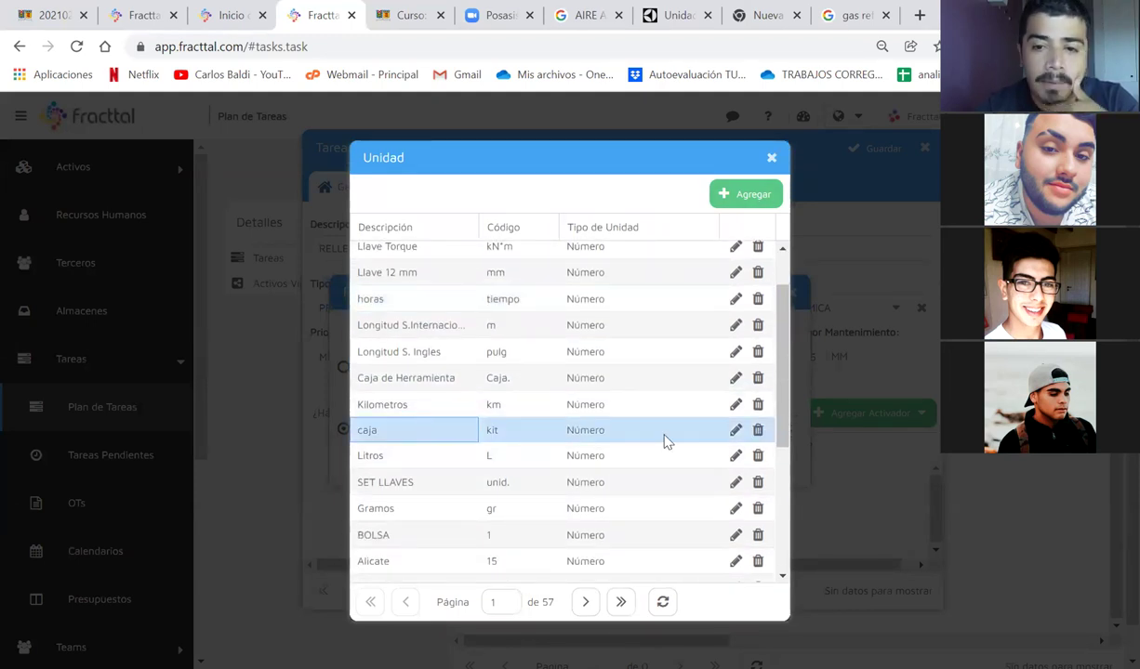
pyautogui.click(756, 430)
pyautogui.click(564, 424)
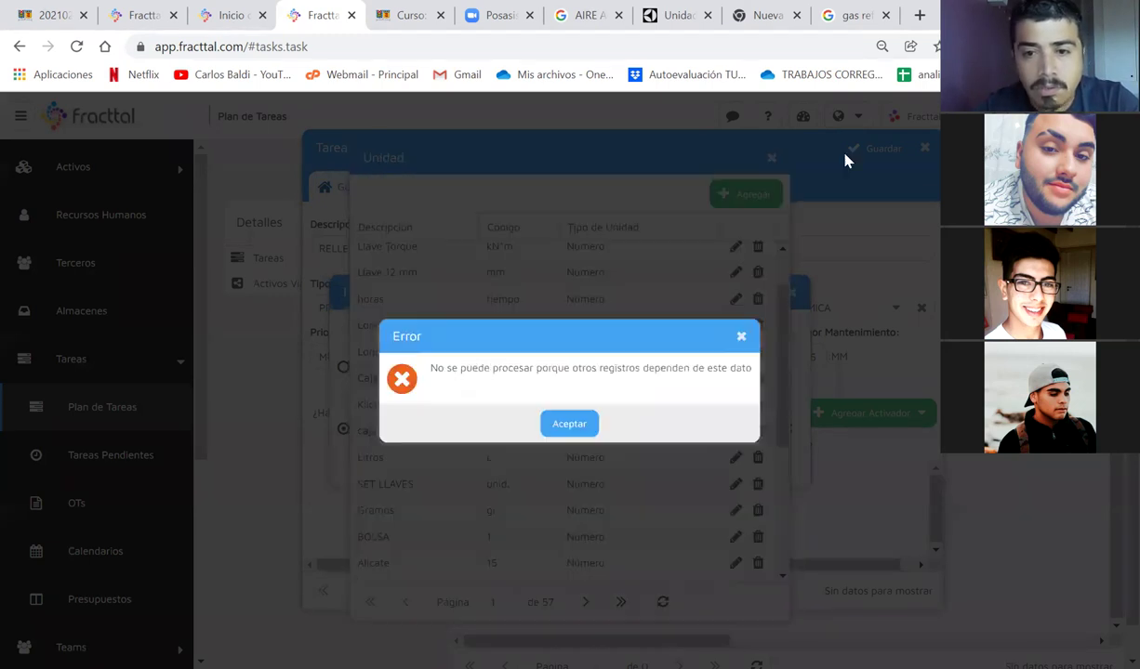
pyautogui.click(571, 426)
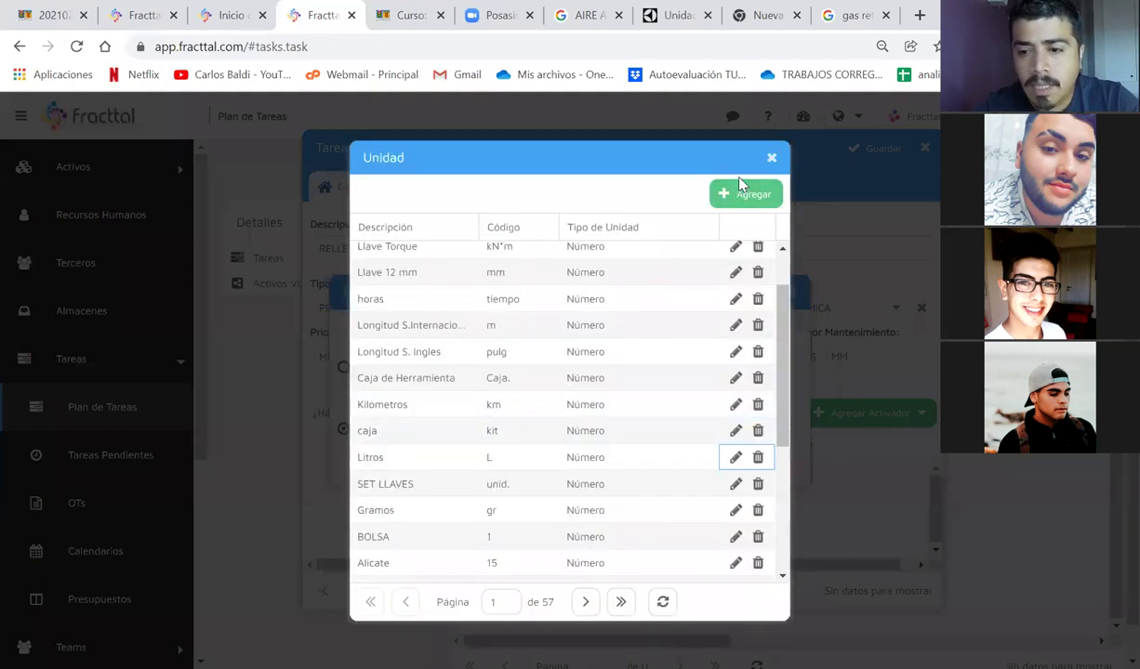
pyautogui.click(771, 158)
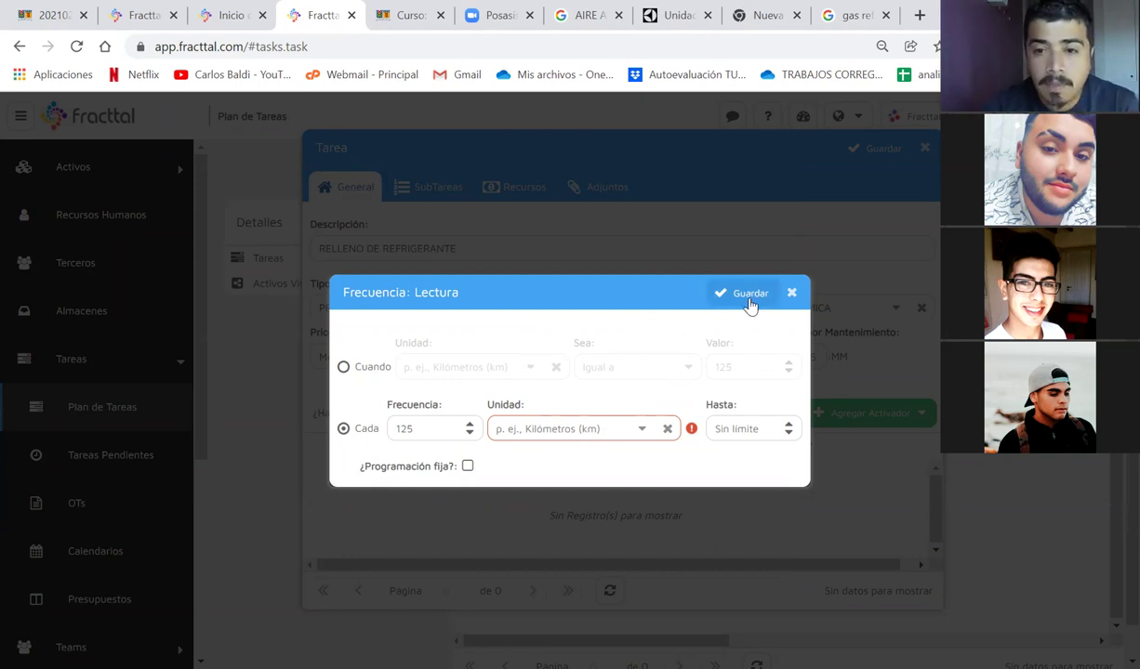
pyautogui.click(789, 293)
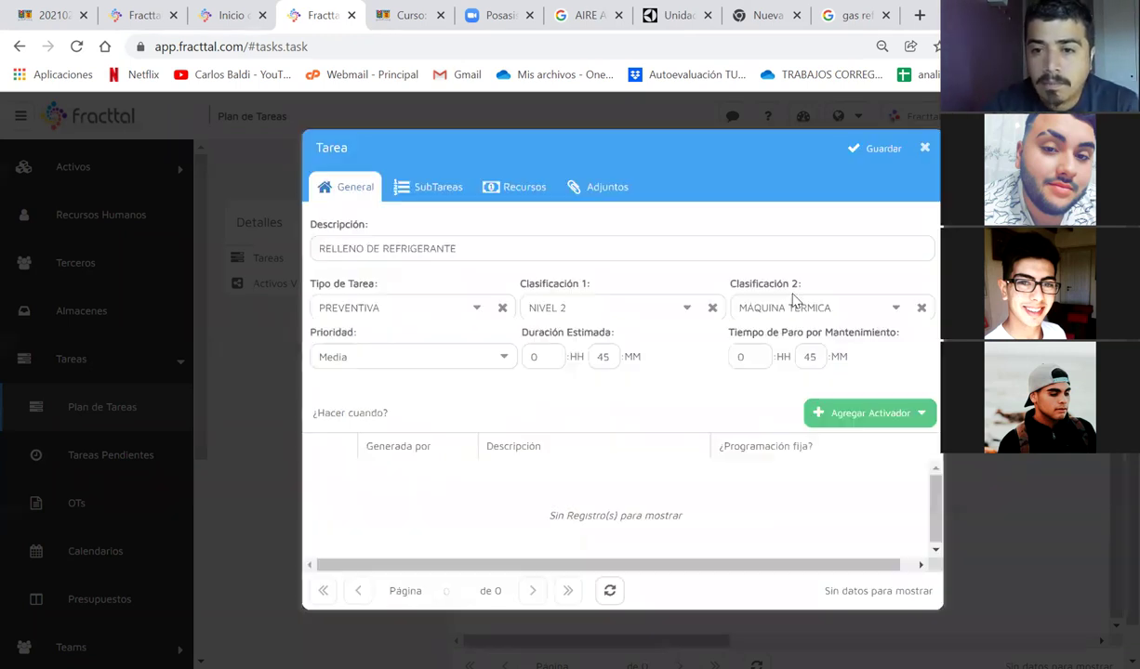
# Step: Start a date-based trigger for the refrigerant task that recurs every 1 month (Mes(es))
pyautogui.click(857, 415)
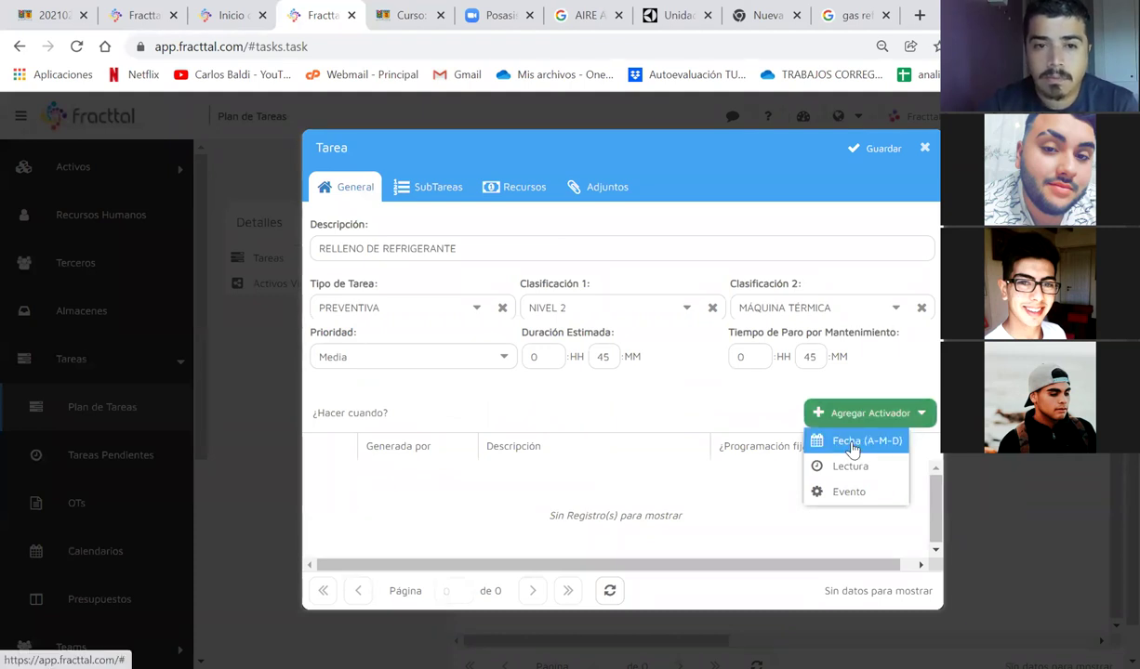
pyautogui.click(853, 445)
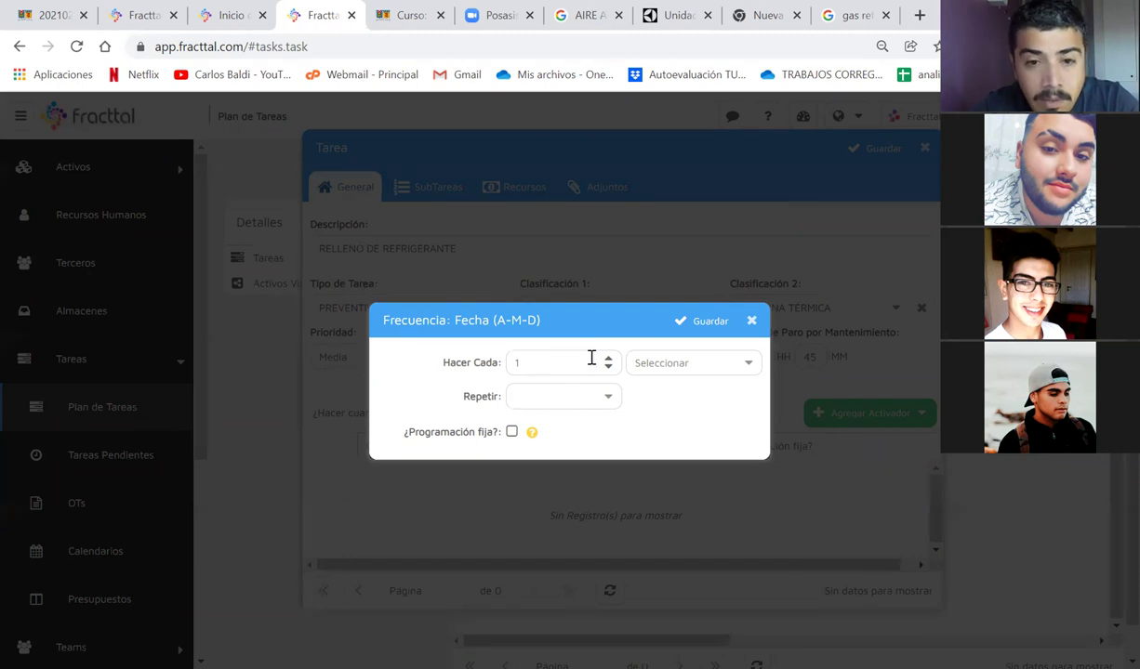
pyautogui.click(744, 372)
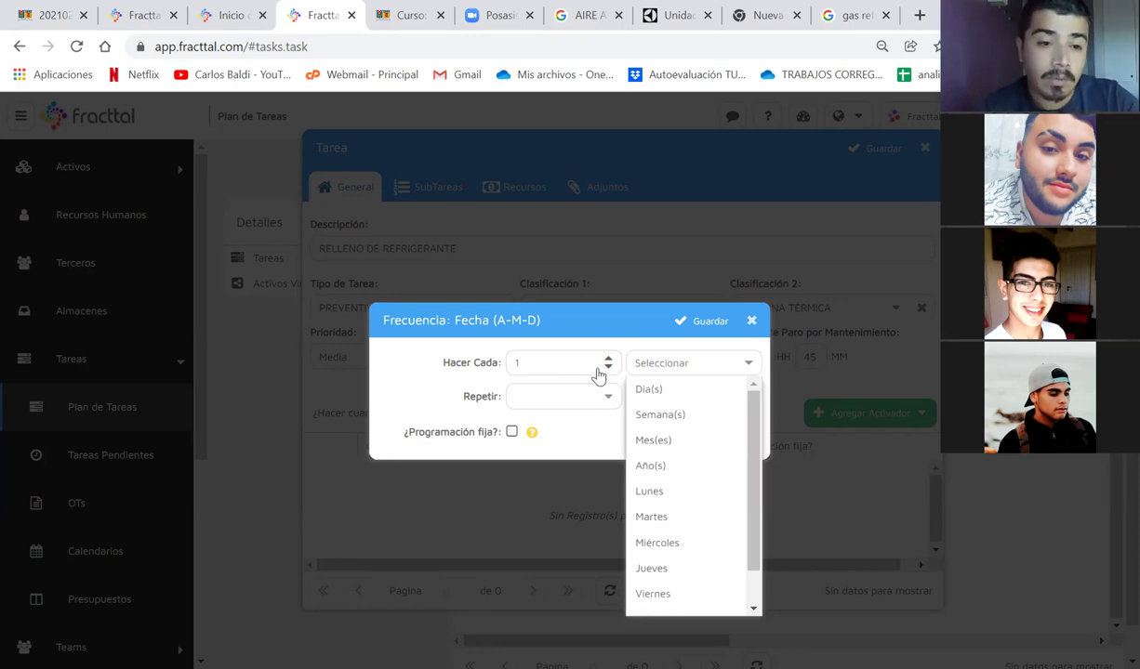
pyautogui.click(671, 390)
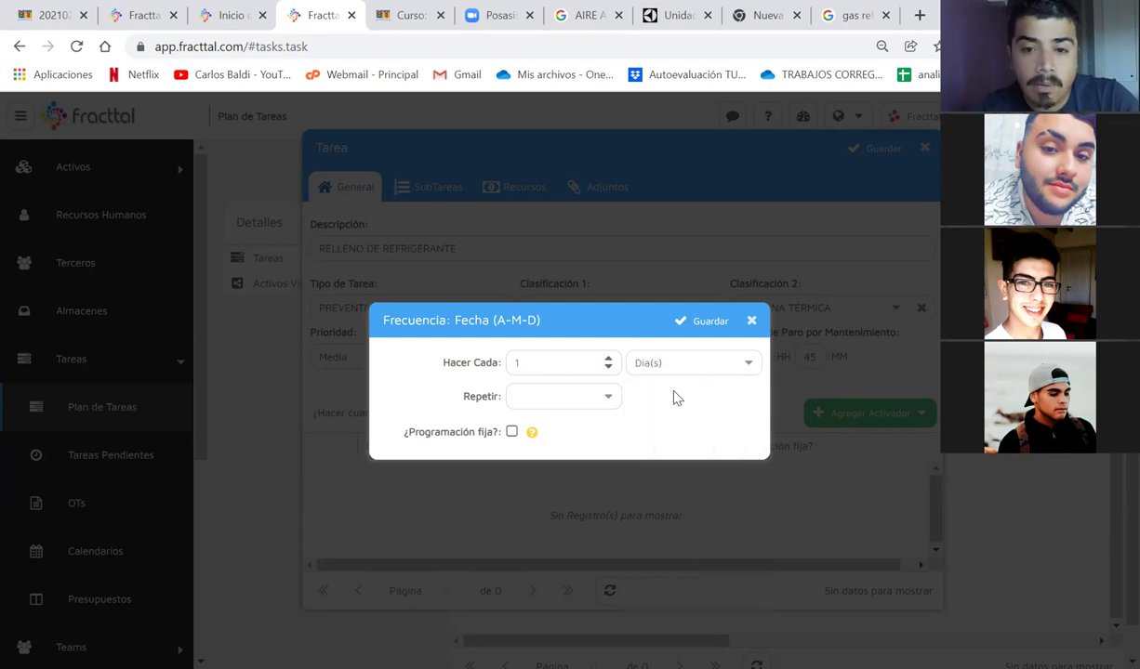
pyautogui.click(741, 366)
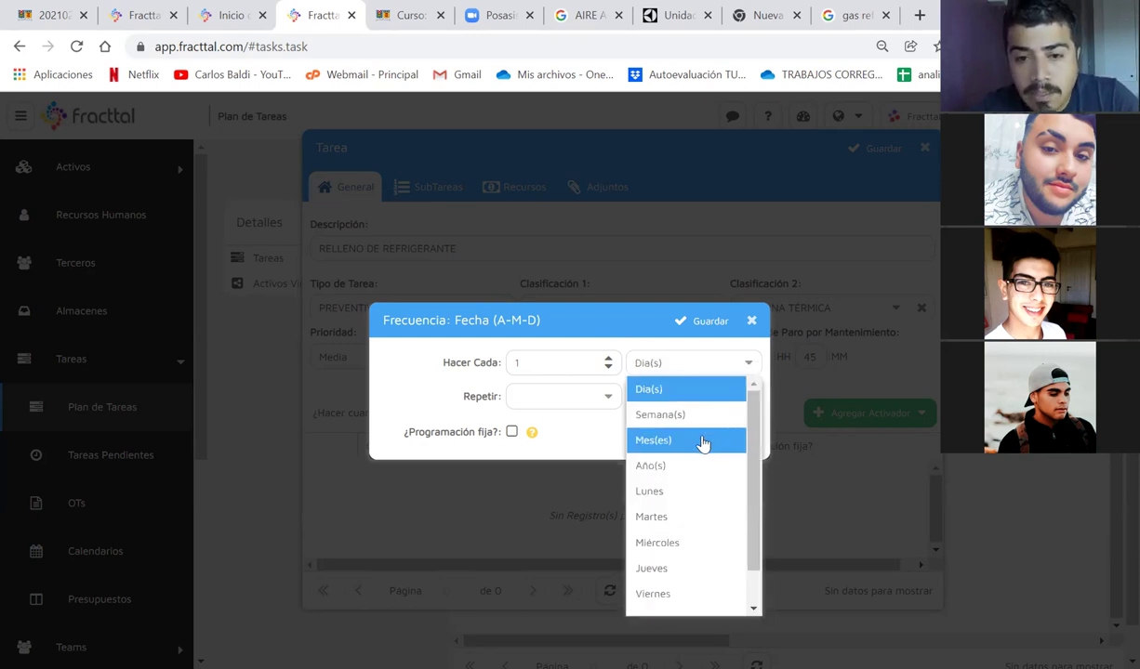
pyautogui.click(704, 438)
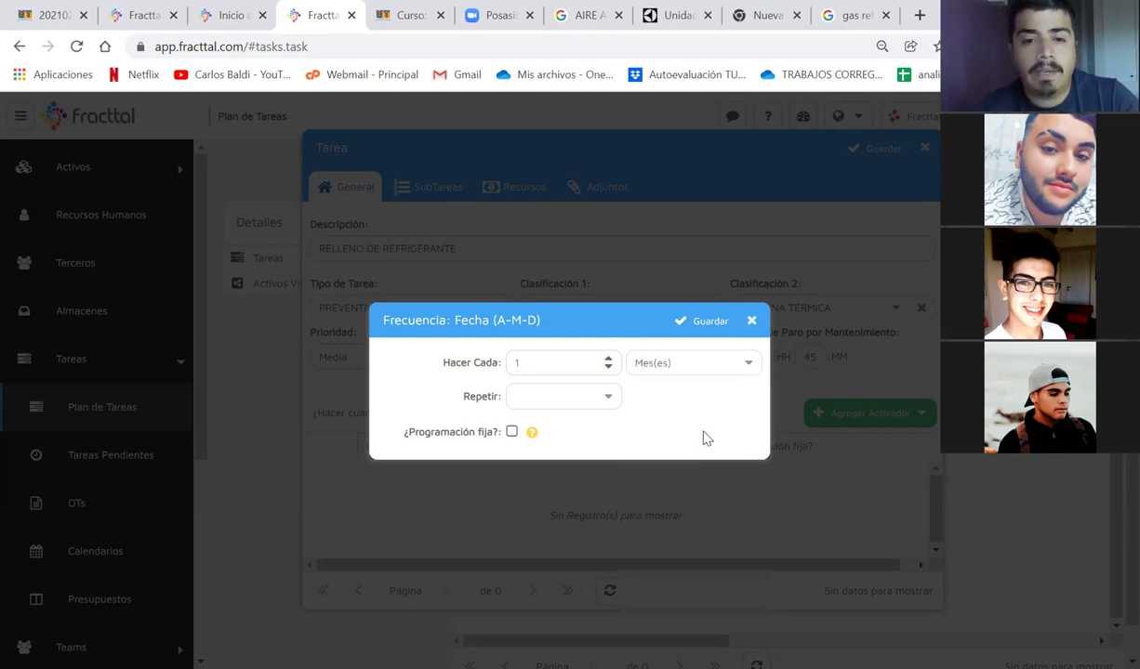
# Step: Try limiting the date trigger's repetition to 8 times with the Por option
pyautogui.click(609, 401)
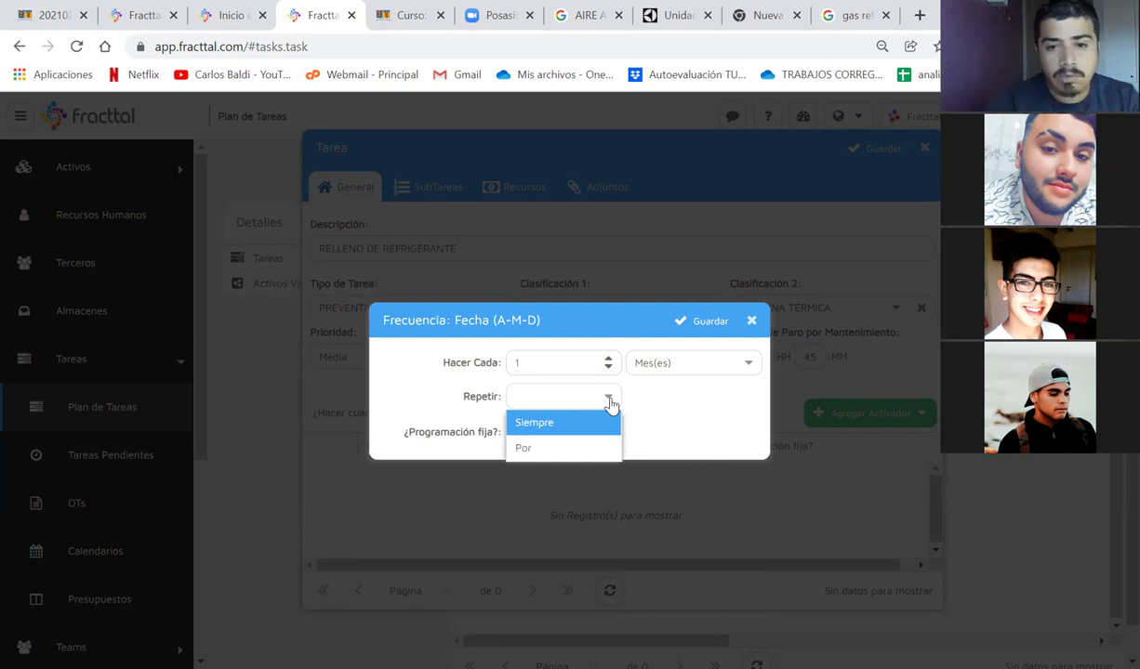
pyautogui.click(563, 449)
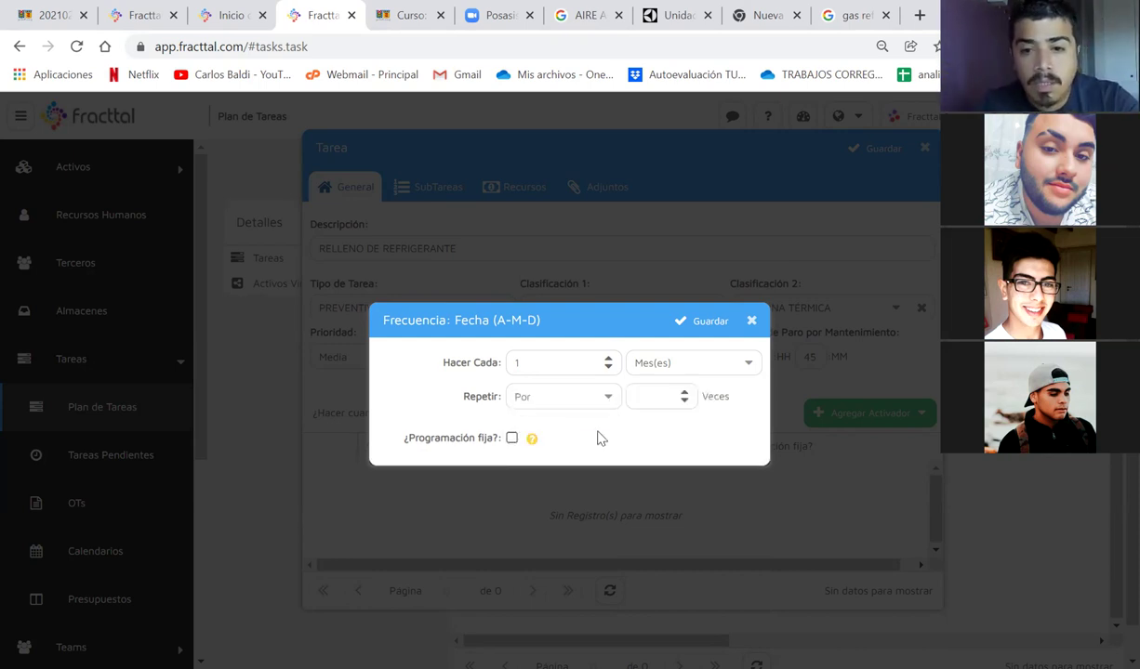
pyautogui.click(682, 397)
pyautogui.write('2')
pyautogui.click(682, 391)
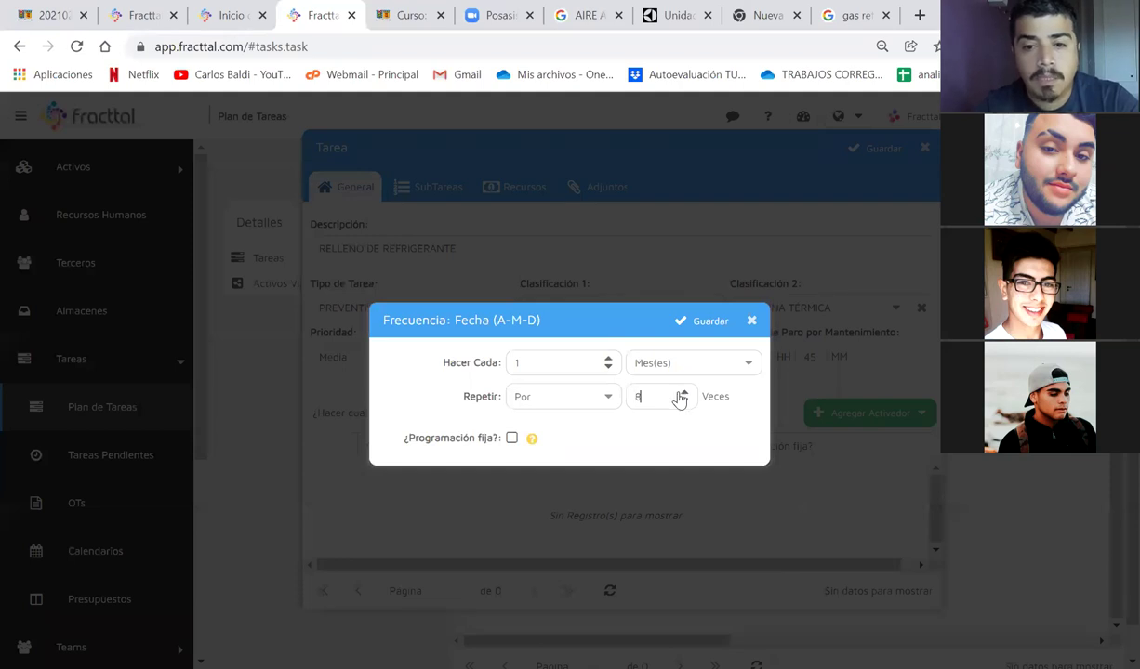
# Step: Set the date trigger to repeat Siempre and save it to the task
pyautogui.click(609, 400)
pyautogui.click(578, 424)
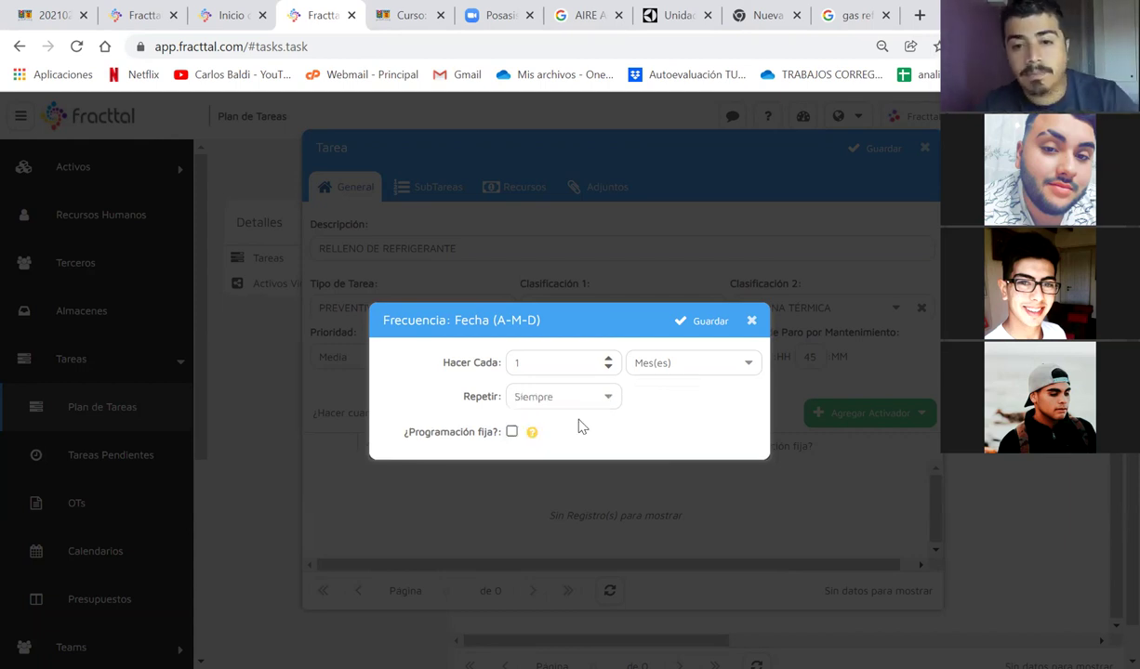
pyautogui.click(692, 322)
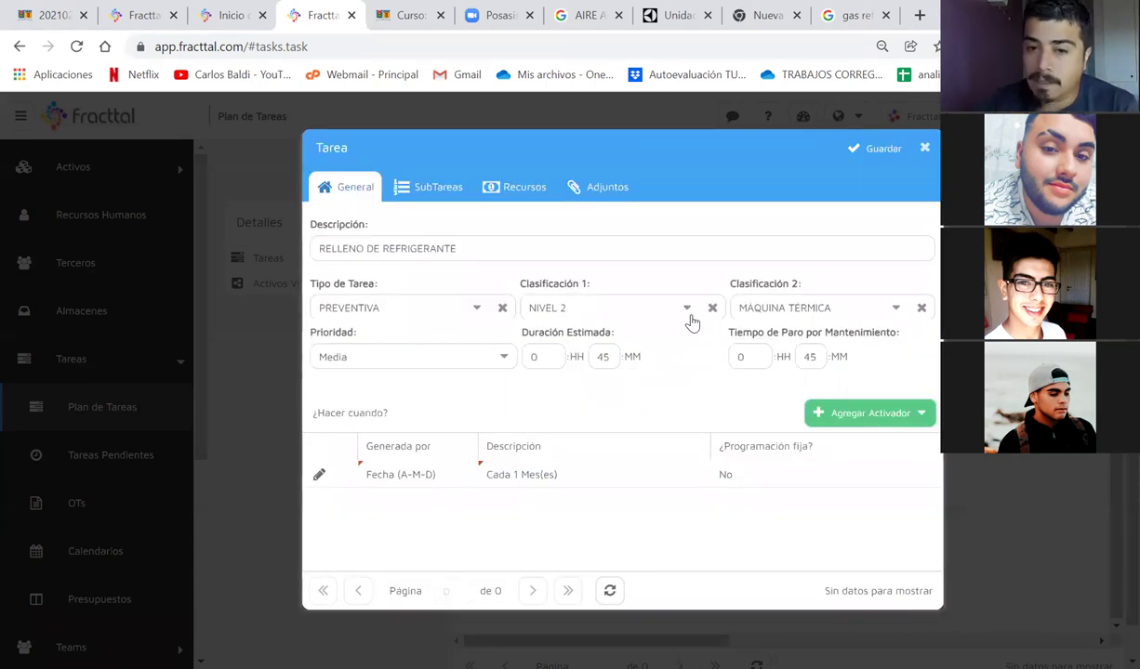
# Step: Open the task's subtasks, check their preview and the blank new subtask form, and close both
pyautogui.click(431, 191)
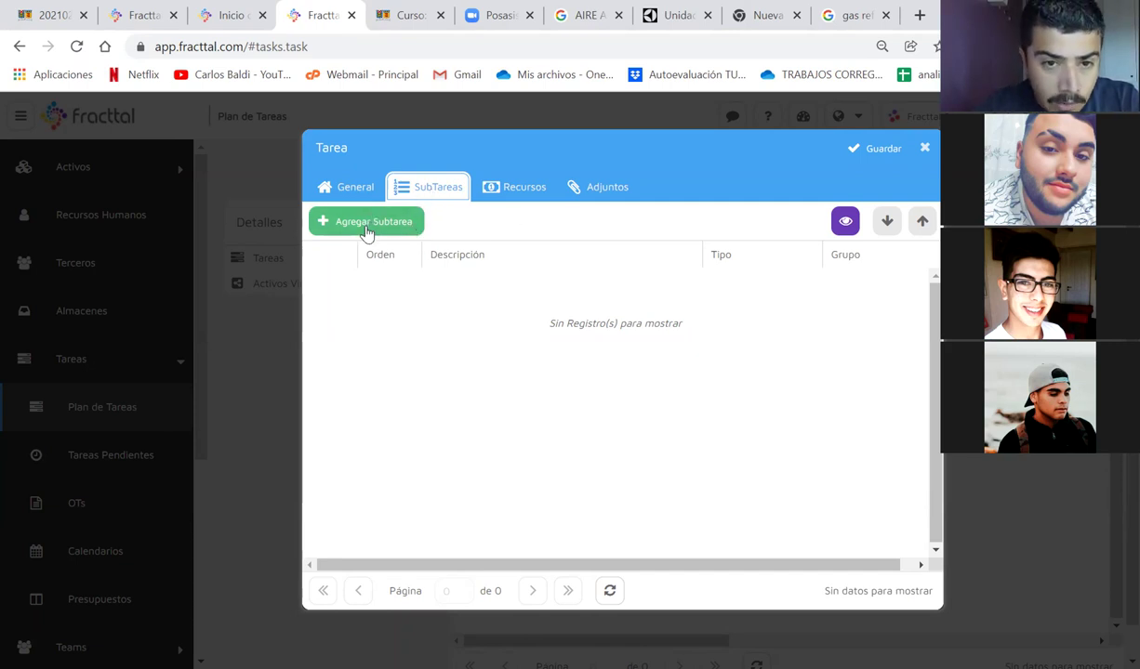
pyautogui.click(845, 223)
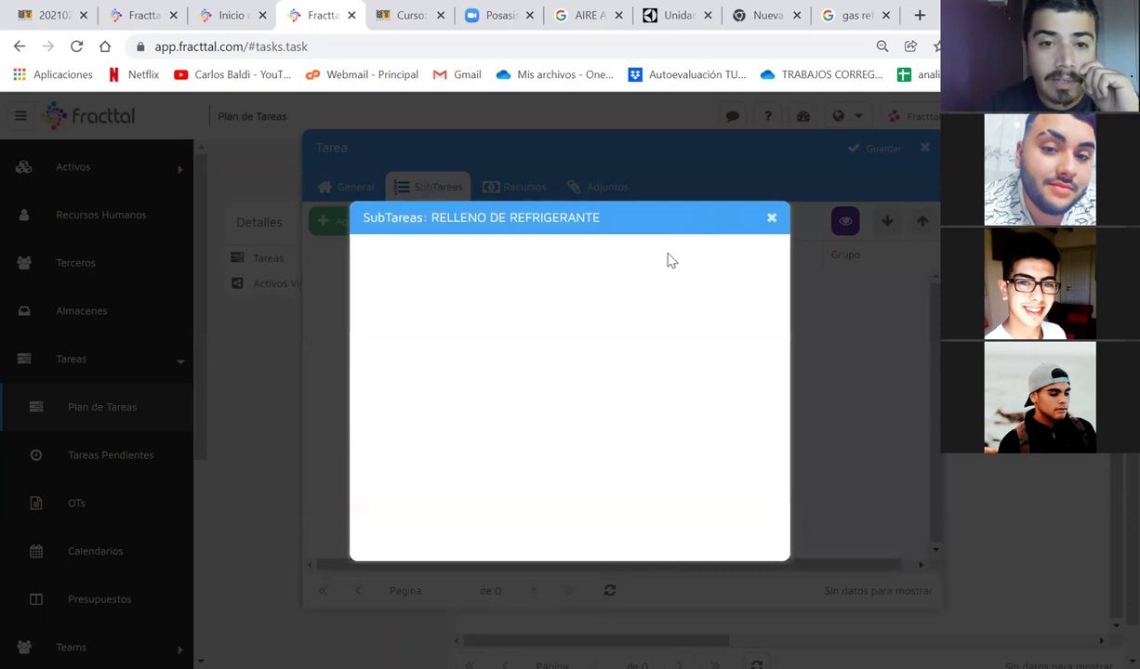
pyautogui.click(771, 220)
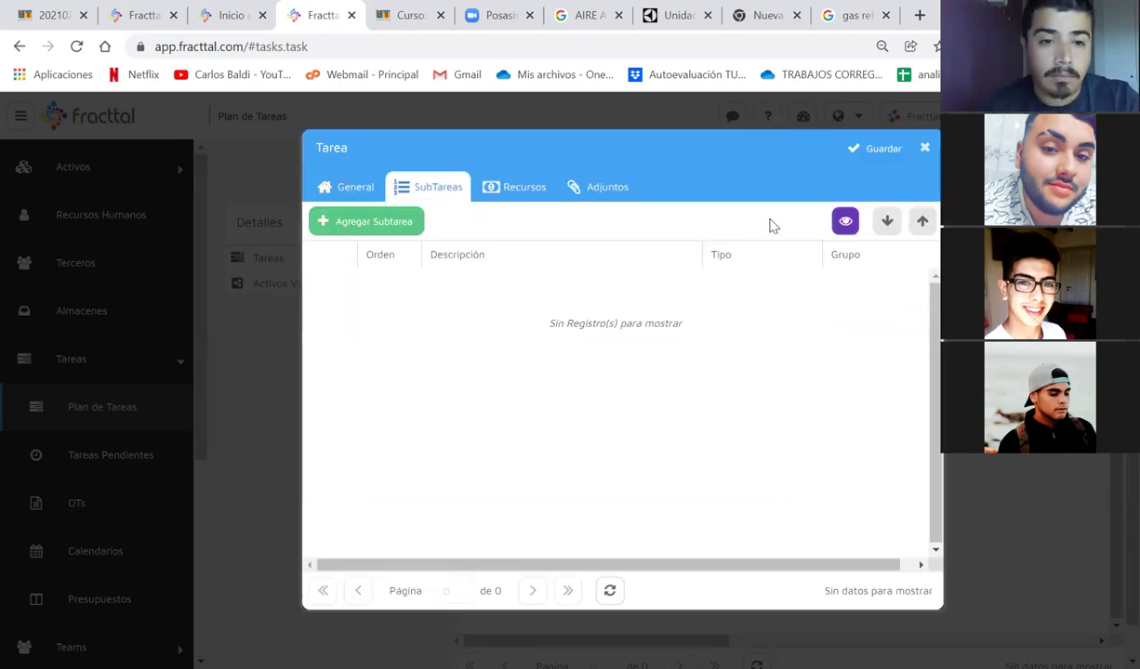
pyautogui.click(372, 222)
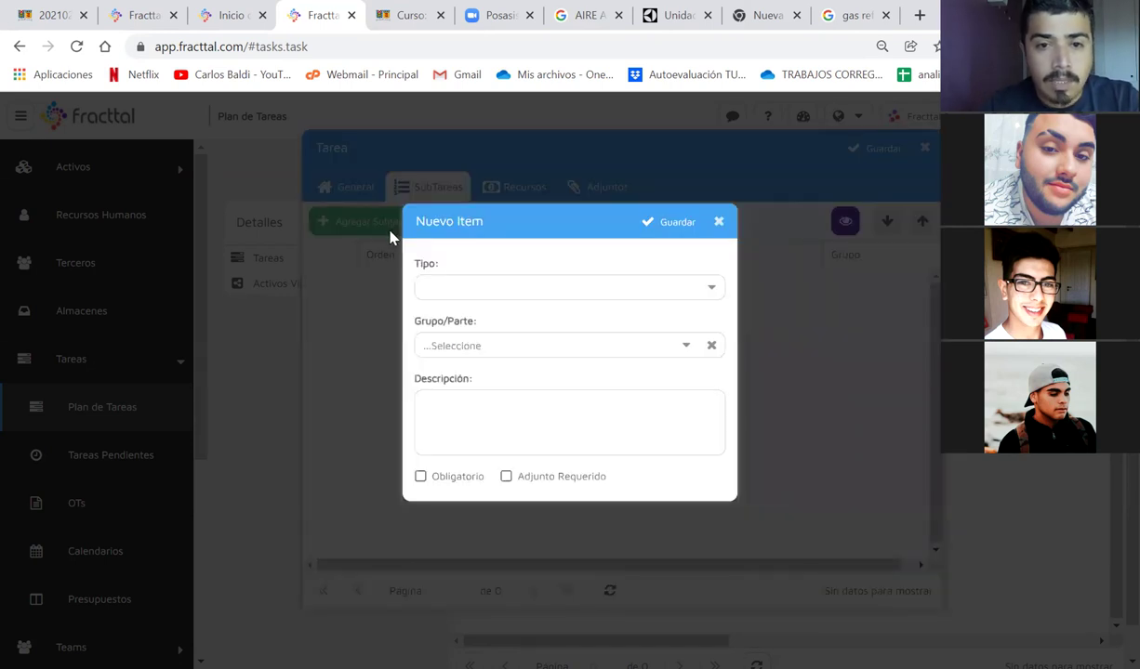
pyautogui.click(718, 221)
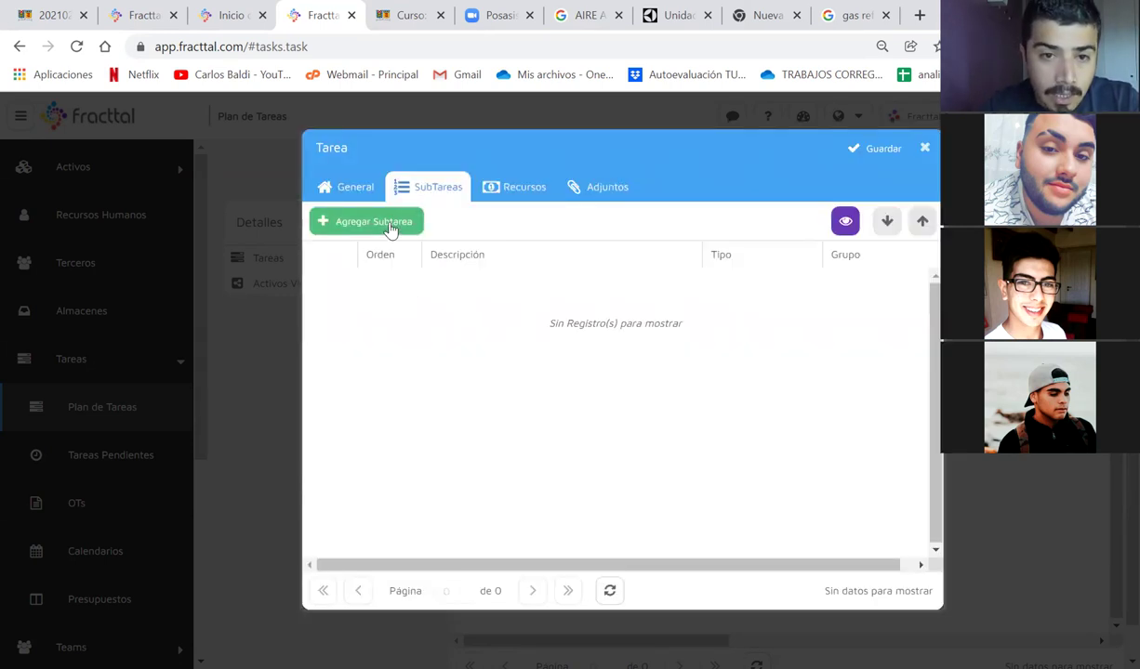
# Step: Start a new subtask for the refrigerant task and set its type to Si / No
pyautogui.click(392, 226)
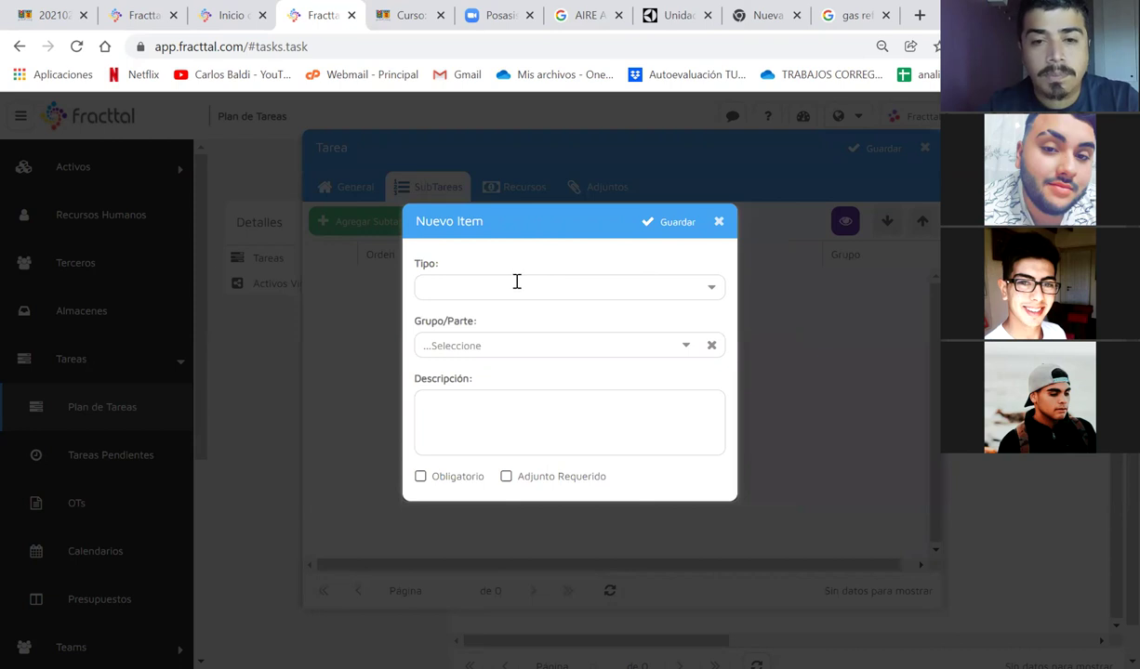
pyautogui.click(714, 293)
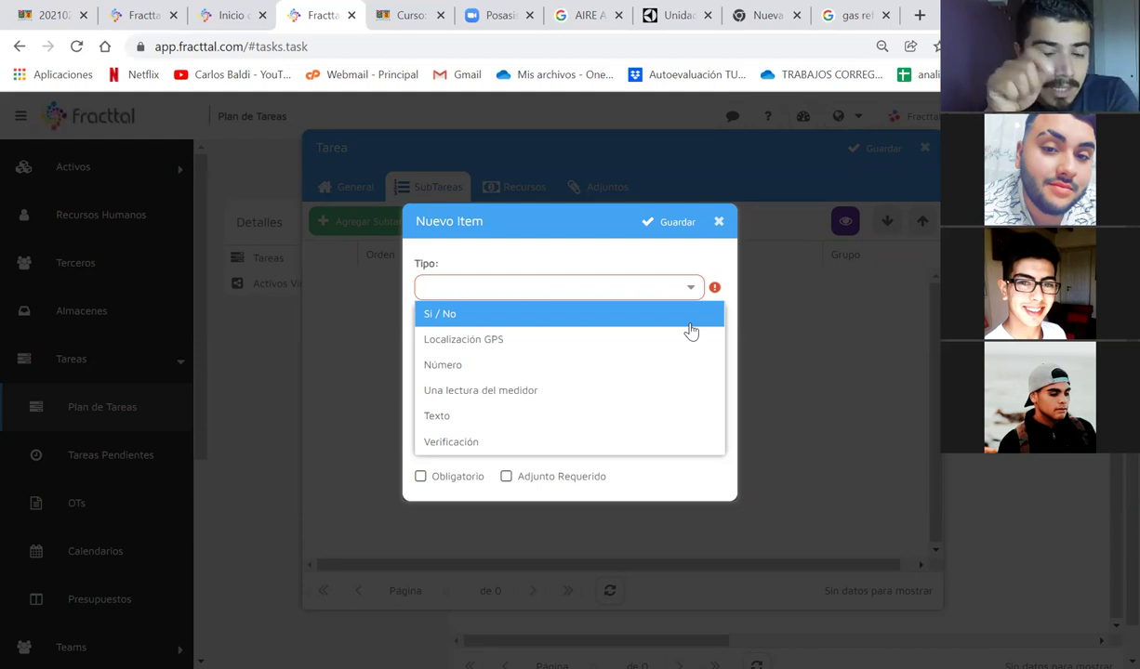
pyautogui.click(455, 313)
pyautogui.click(457, 393)
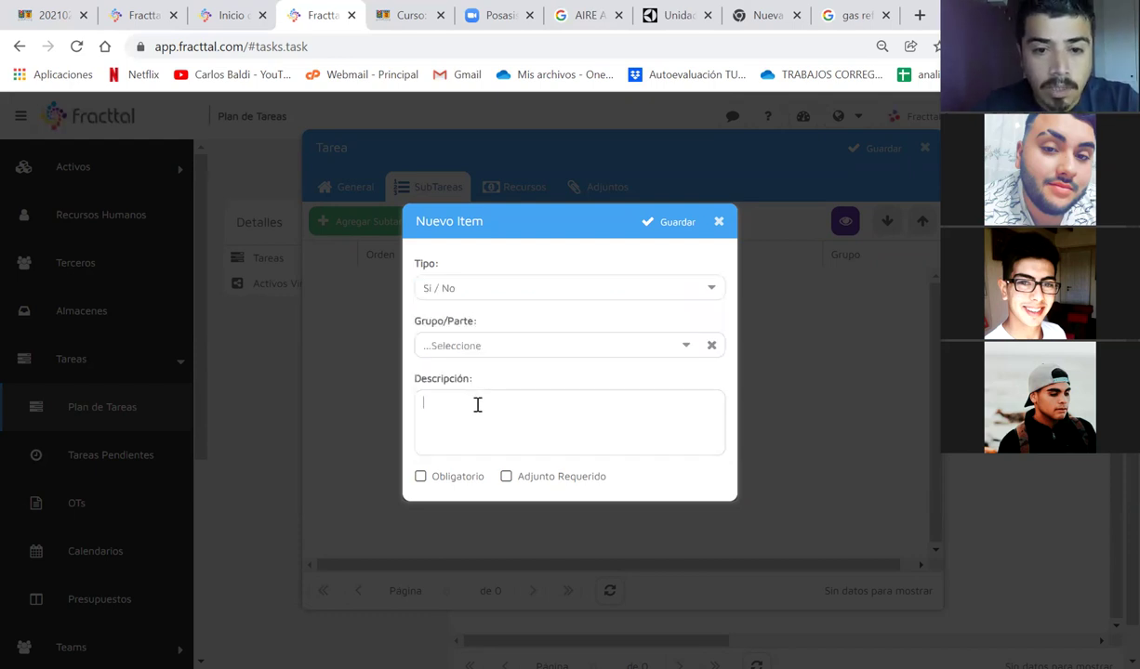
# Step: Look through the Grupo/Parte options for the subtask, including SISTEMA, SUBSISTEMA and COMPONENTE, and leave the list without choosing one
pyautogui.click(457, 348)
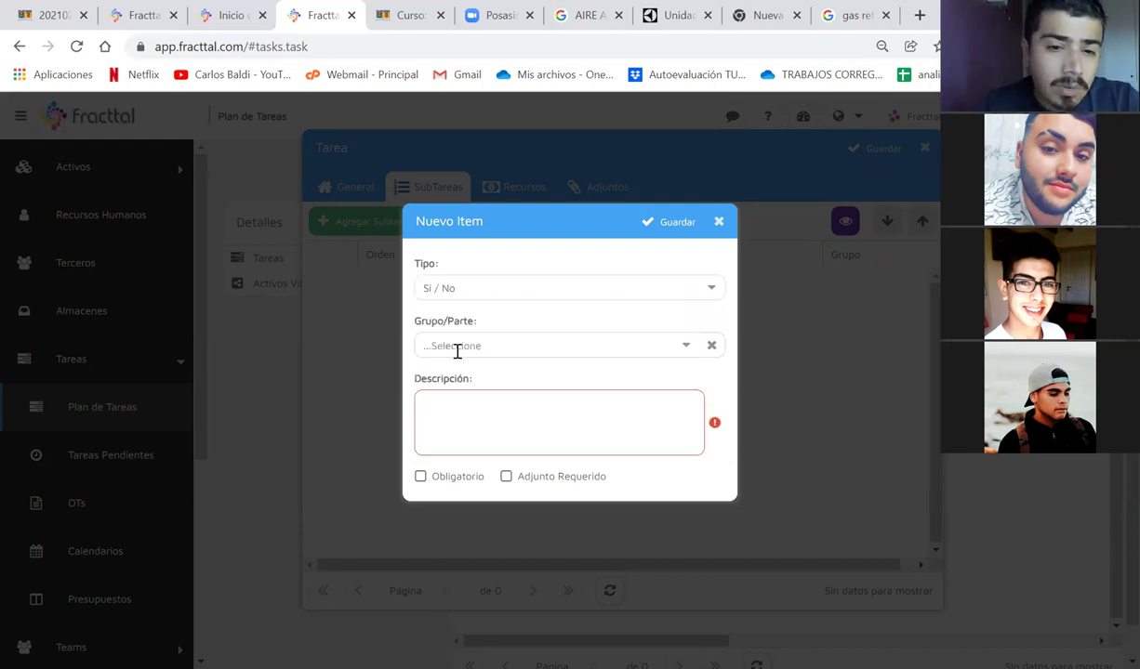
pyautogui.click(687, 350)
pyautogui.rightClick(687, 349)
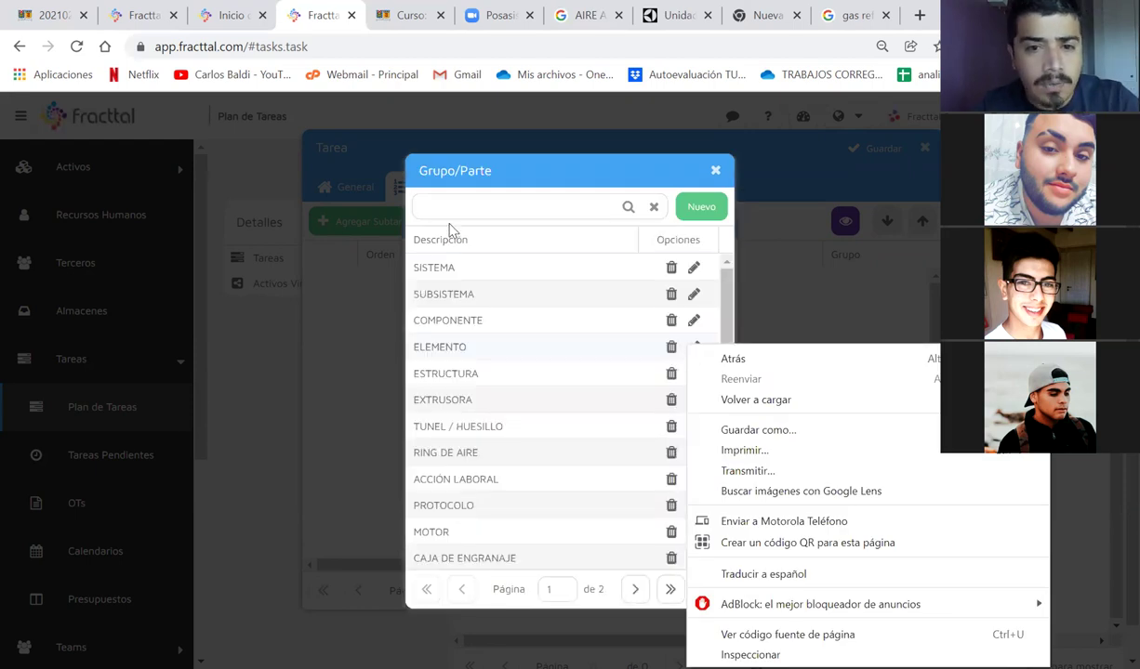
pyautogui.click(437, 272)
pyautogui.click(437, 270)
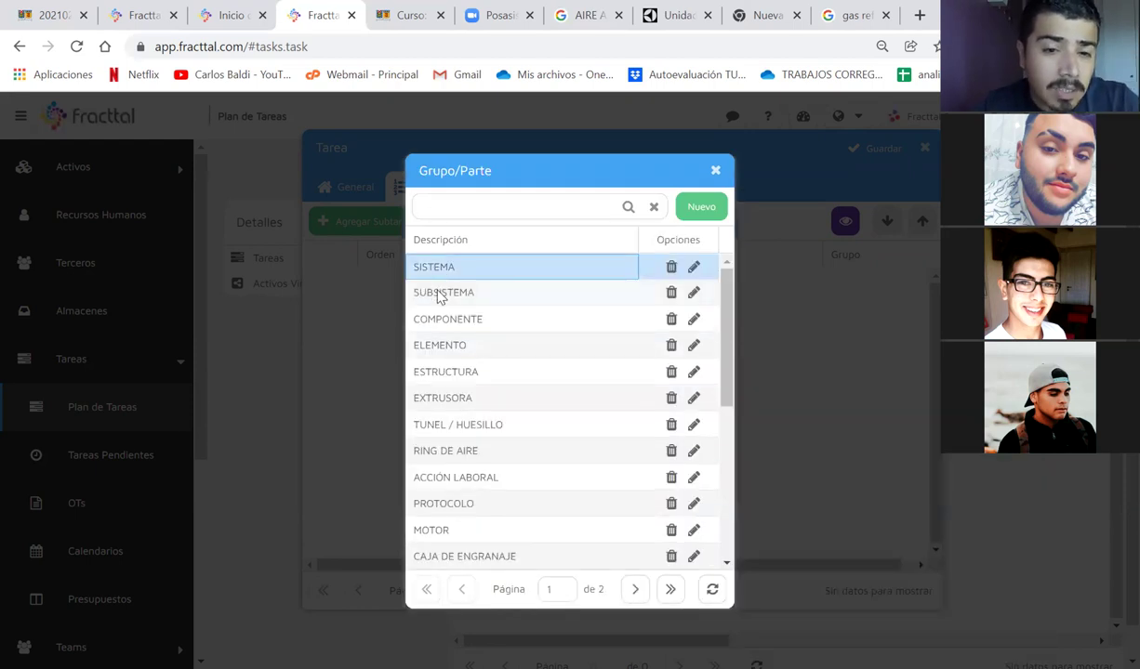
pyautogui.click(435, 294)
pyautogui.click(447, 322)
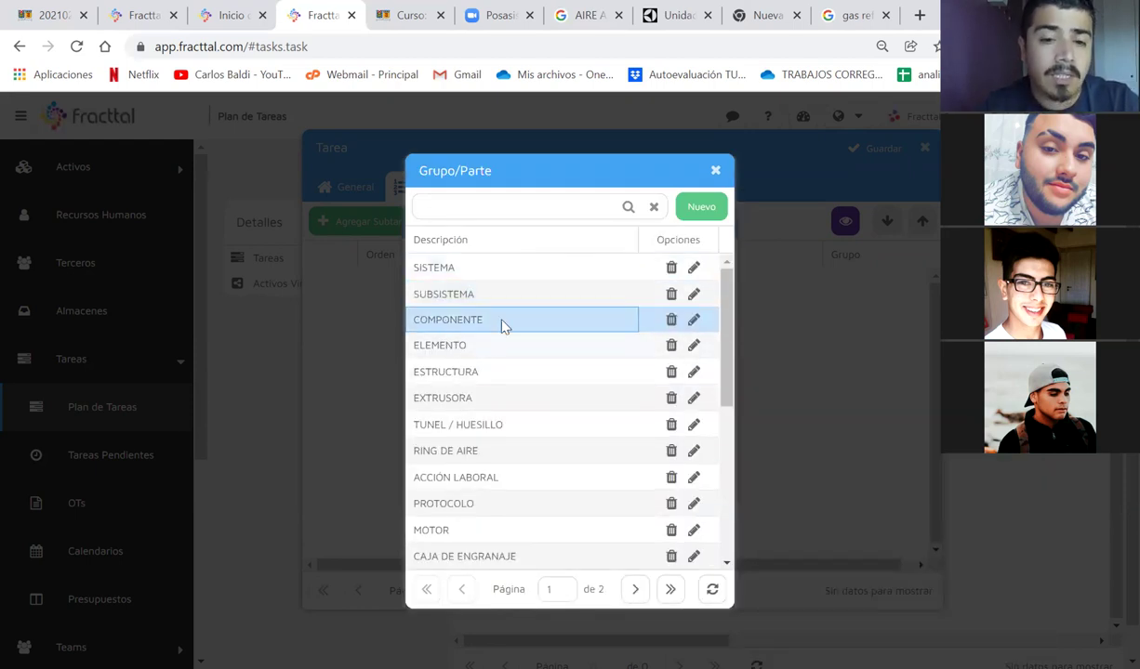
pyautogui.click(716, 172)
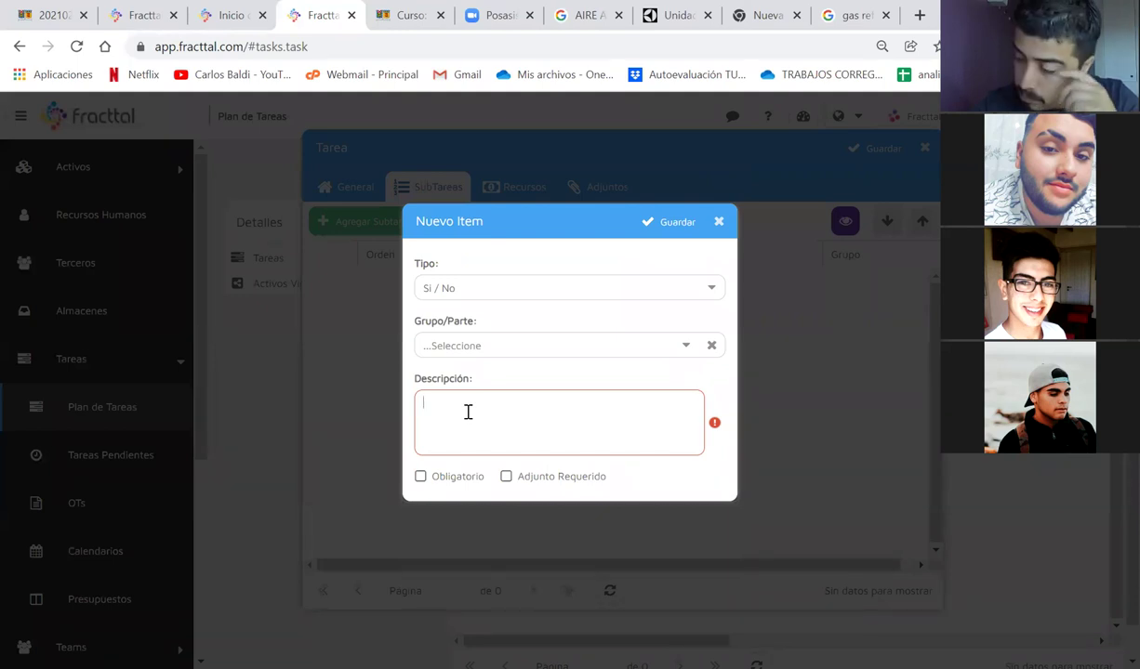
# Step: Describe the new subtask as "Desconecte el equipo del sistema electrico, verificando la"
pyautogui.write('Desconecte el')
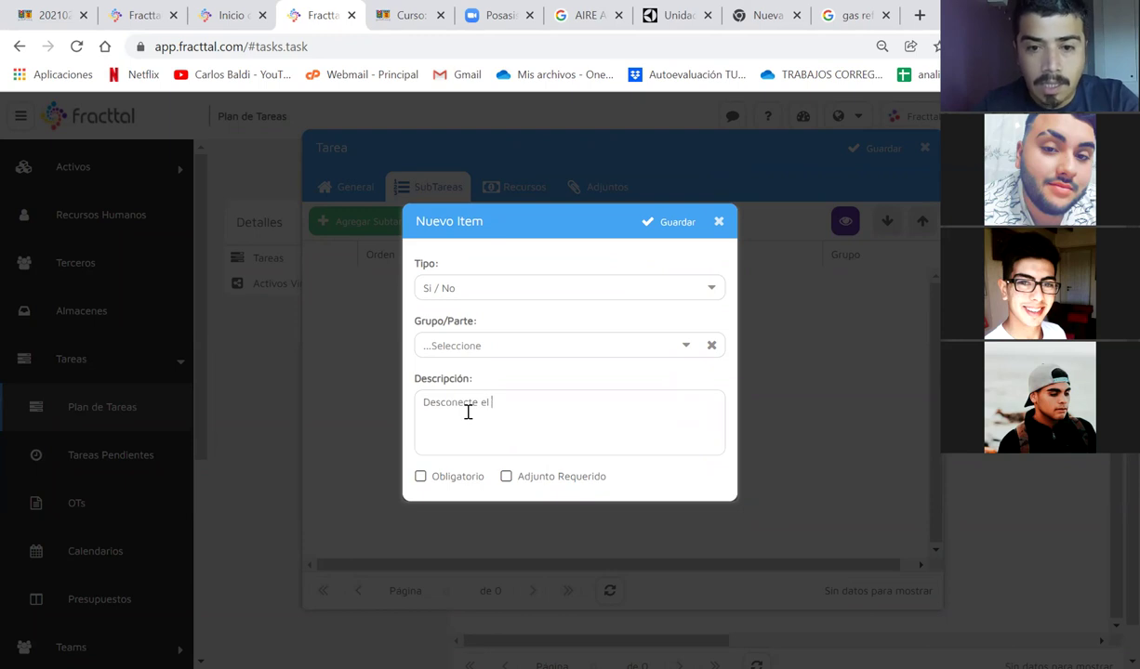
pyautogui.write('equipo de ')
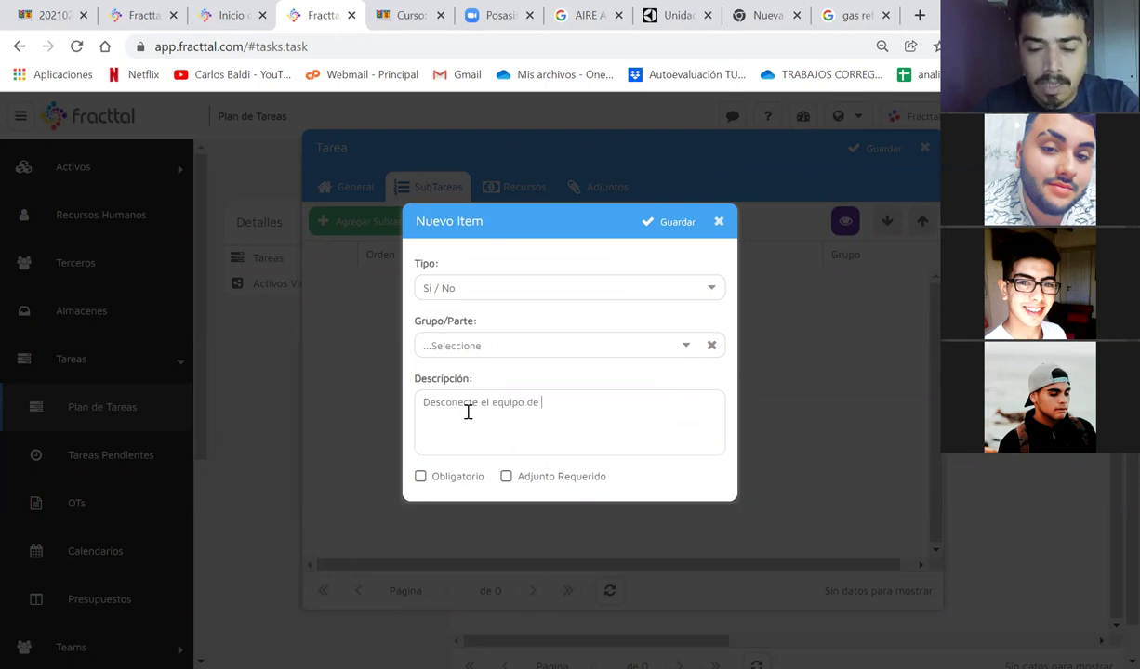
pyautogui.write('l sist')
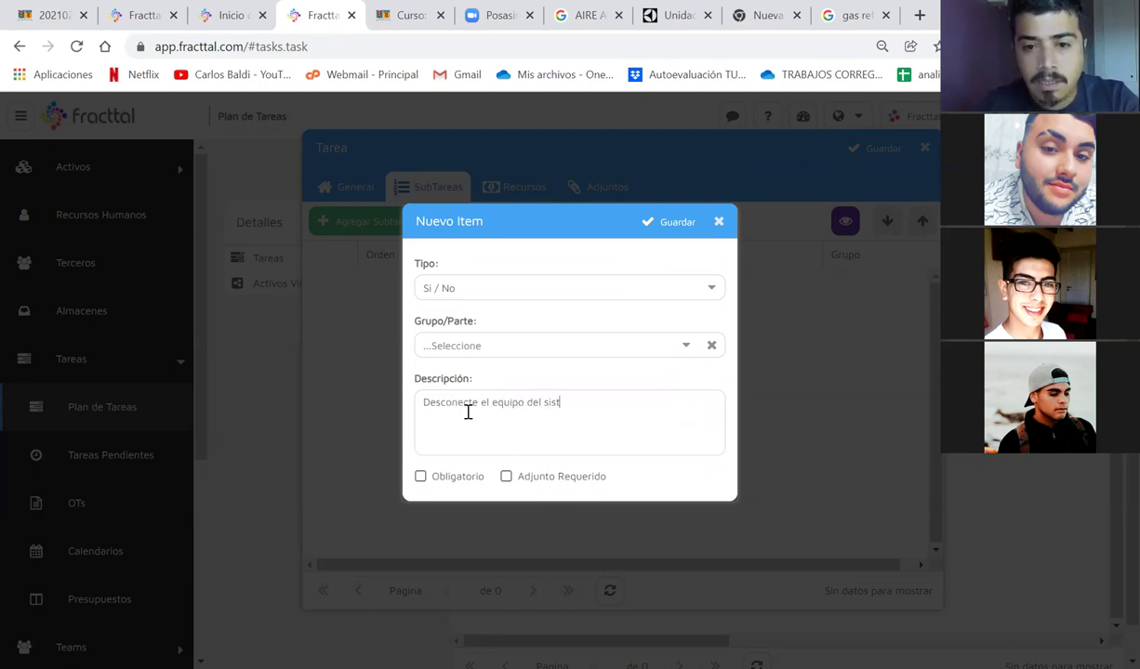
pyautogui.write('ema electrico')
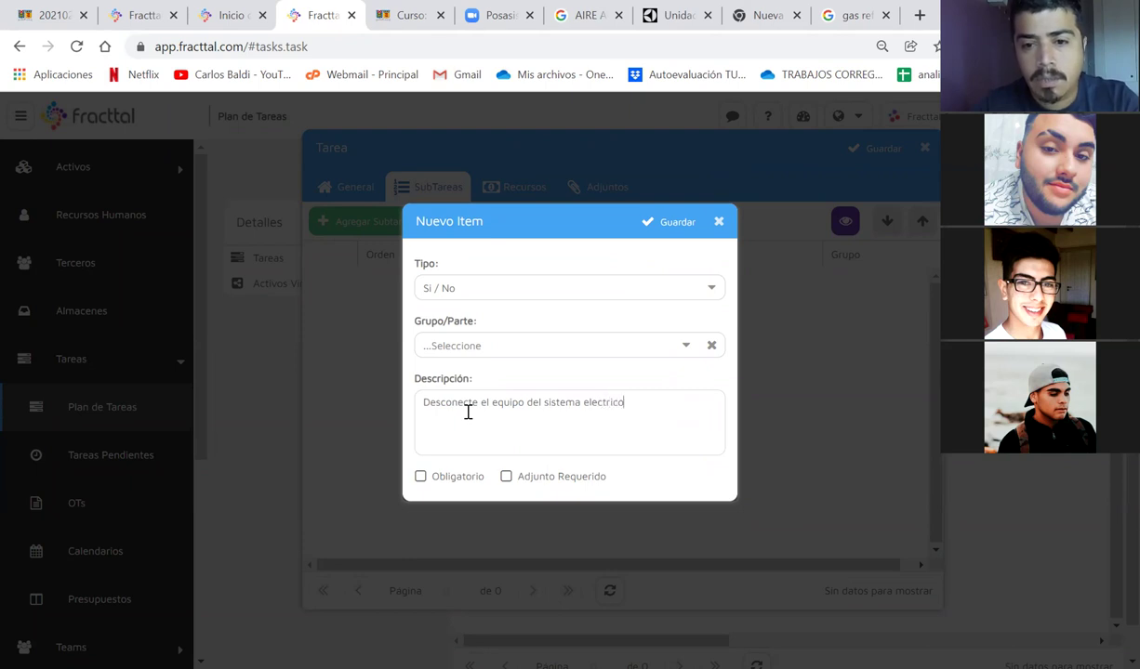
pyautogui.write(', verifica')
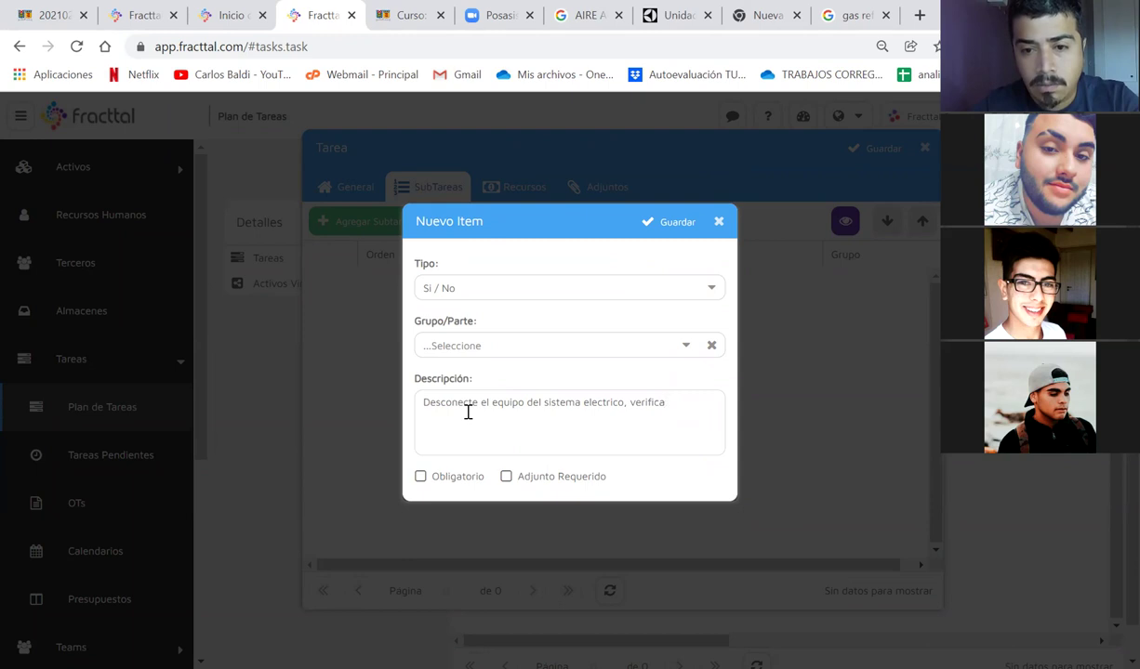
pyautogui.write('nndo la')
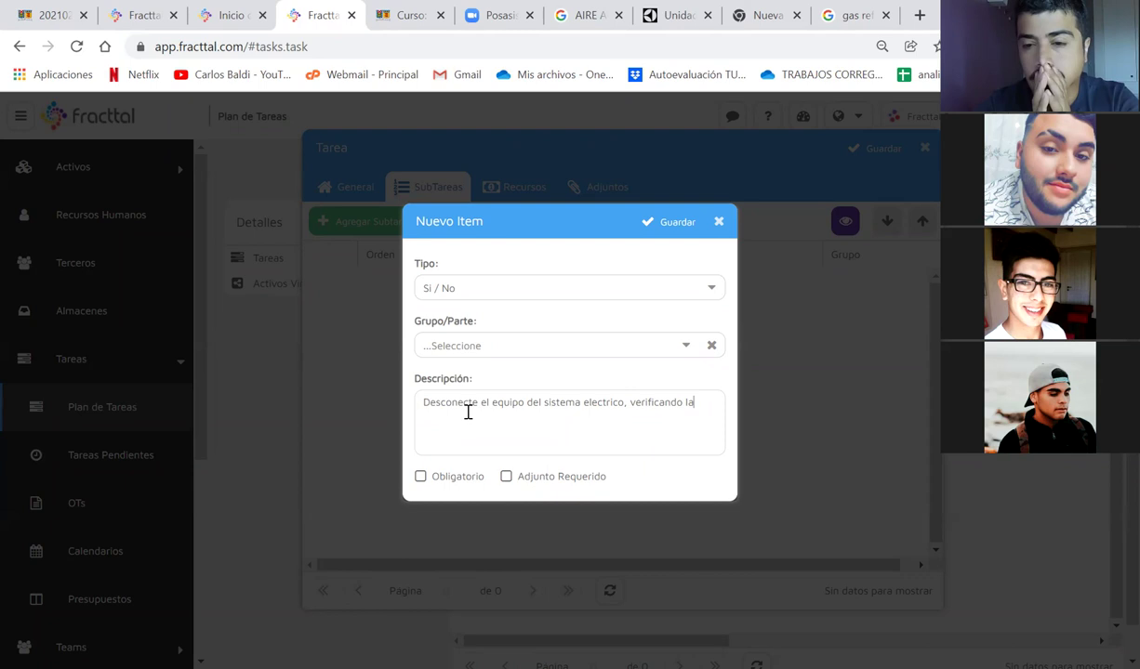
# Step: Rewrite the ending of the description after the comma as "y bloquee el sistema." and save the subtask
pyautogui.press('BackSpace')
pyautogui.press('BackSpace')
pyautogui.press('BackSpace')
pyautogui.press('BackSpace')
pyautogui.press('BackSpace')
pyautogui.press('BackSpace')
pyautogui.press('BackSpace')
pyautogui.press('BackSpace')
pyautogui.press('BackSpace')
pyautogui.press('BackSpace')
pyautogui.press('BackSpace')
pyautogui.press('BackSpace')
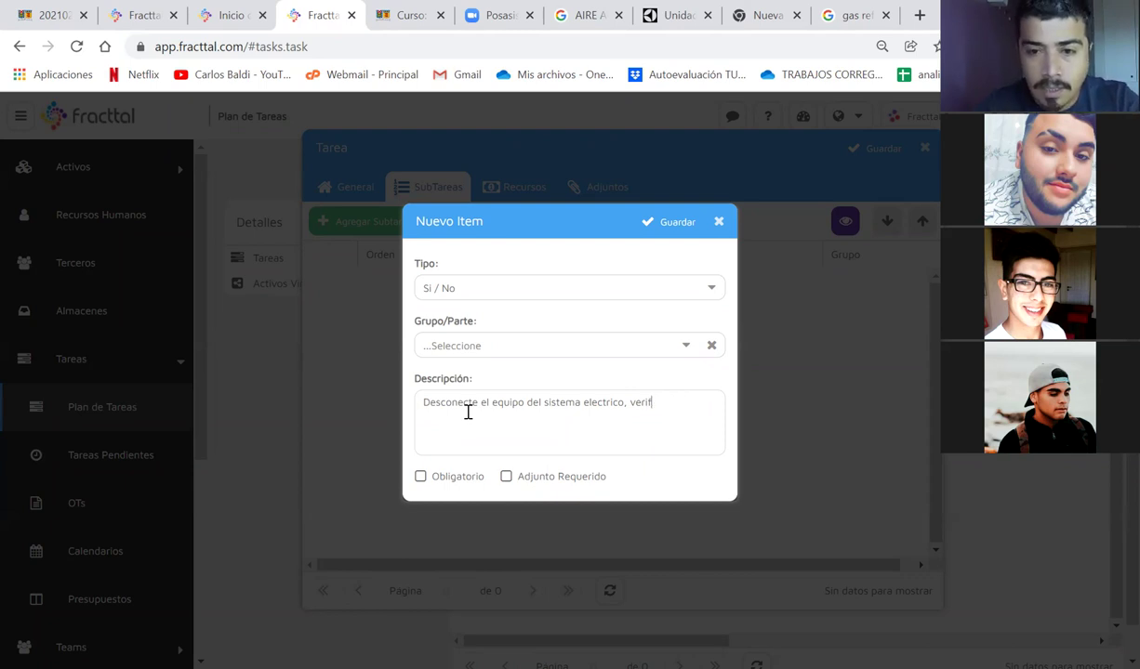
pyautogui.write('u ')
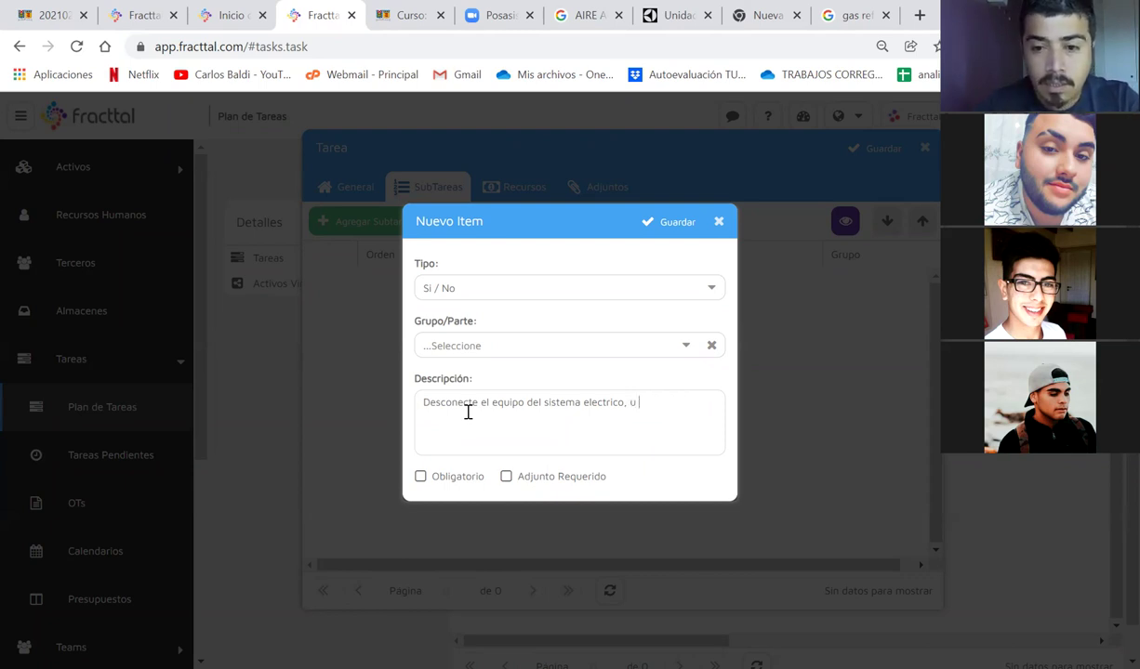
pyautogui.press('BackSpace')
pyautogui.press('BackSpace')
pyautogui.write('y bloquee')
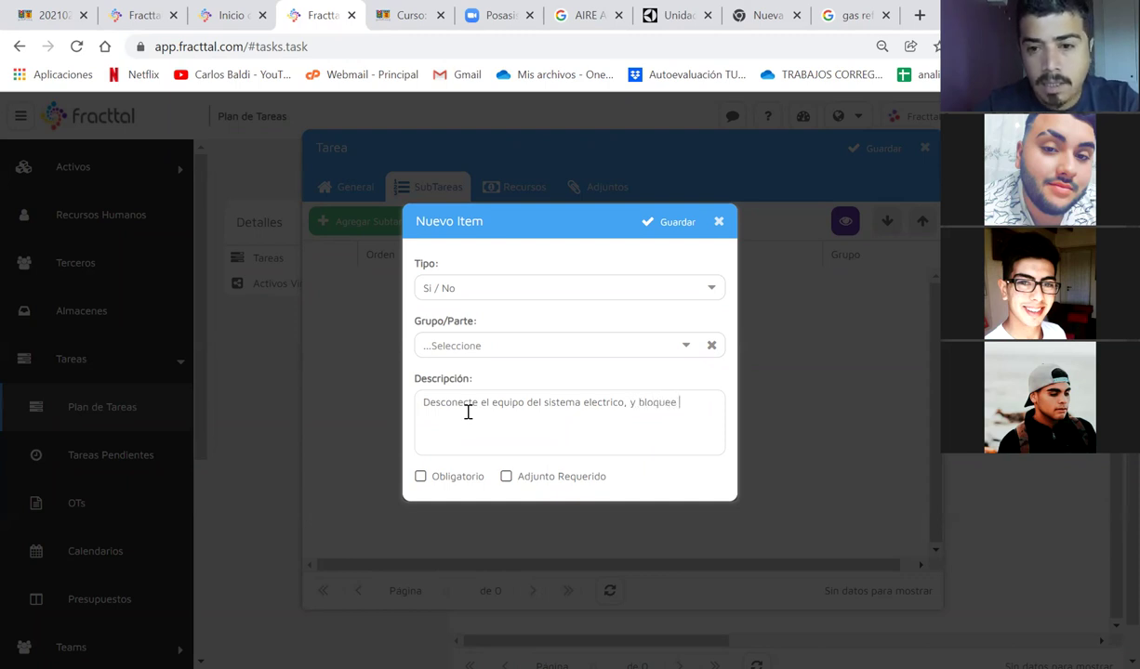
pyautogui.write(' el sus')
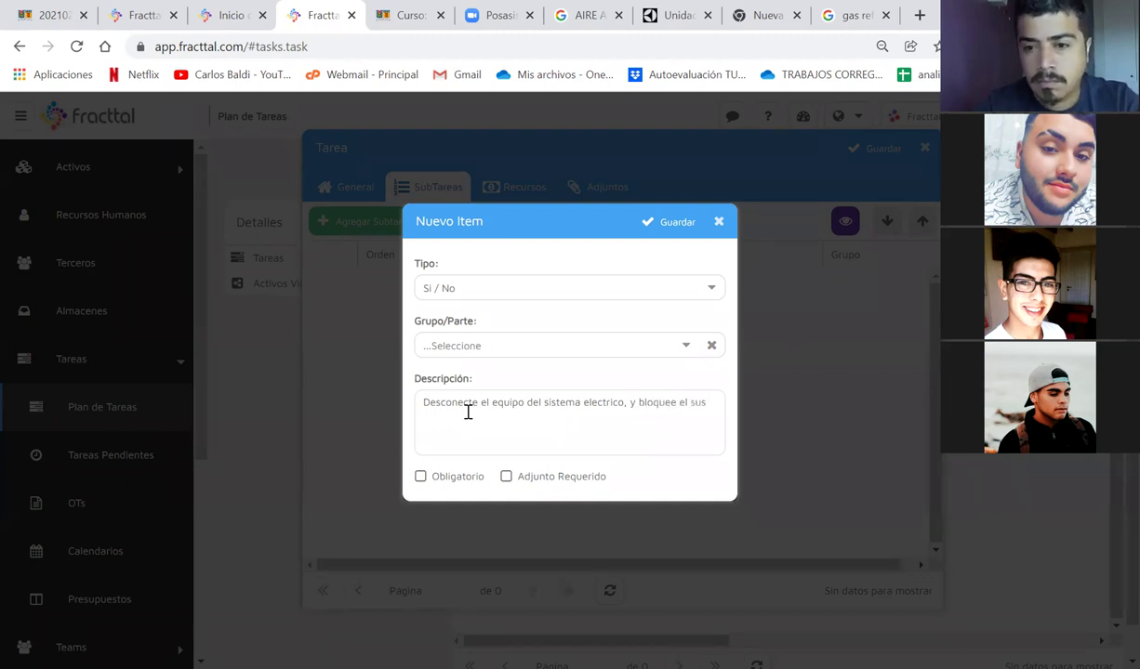
pyautogui.press('BackSpace')
pyautogui.write('istema')
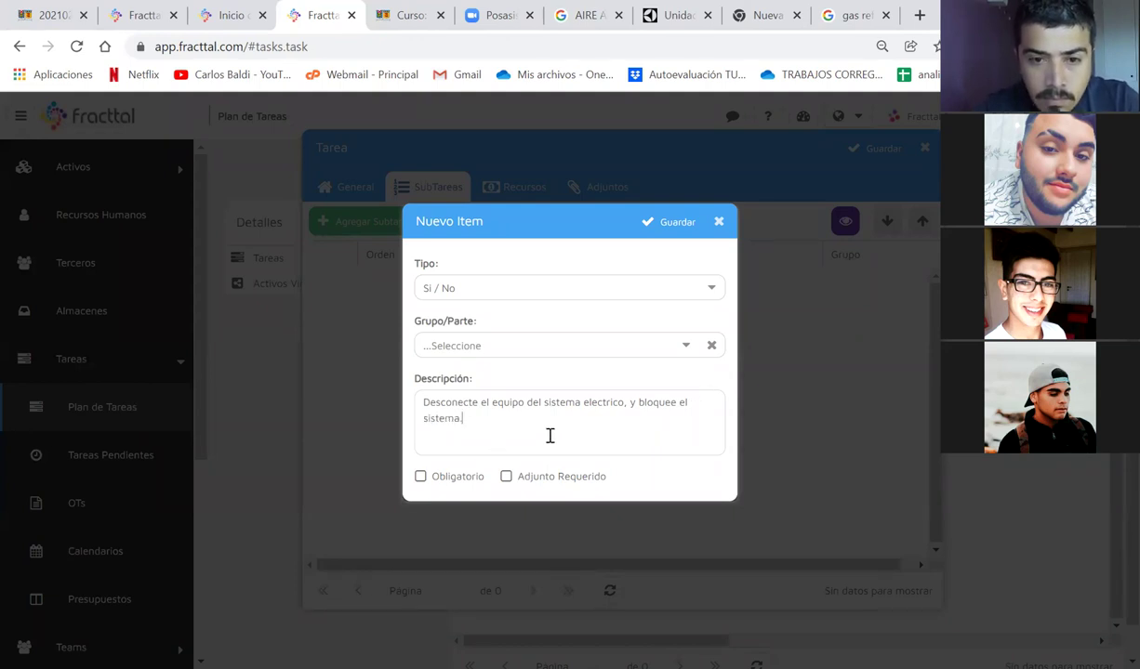
pyautogui.write('.')
pyautogui.click(657, 228)
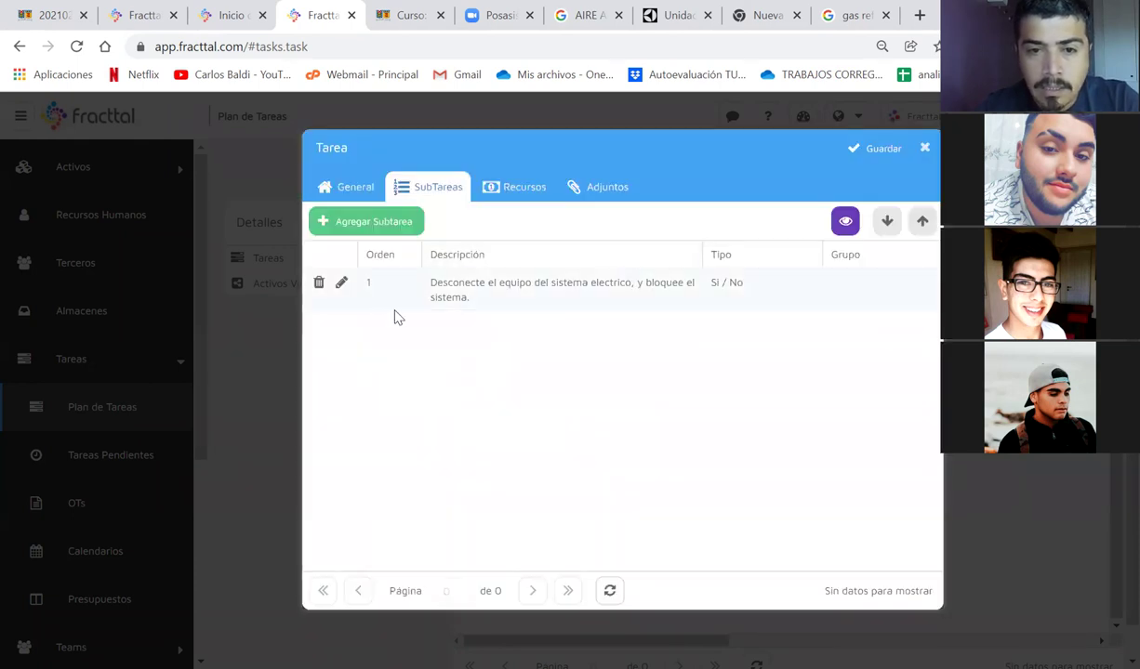
# Step: Preview how the saved subtask is presented for answering in the RELLENO DE REFRIGERANTE form, and close the preview
pyautogui.click(531, 295)
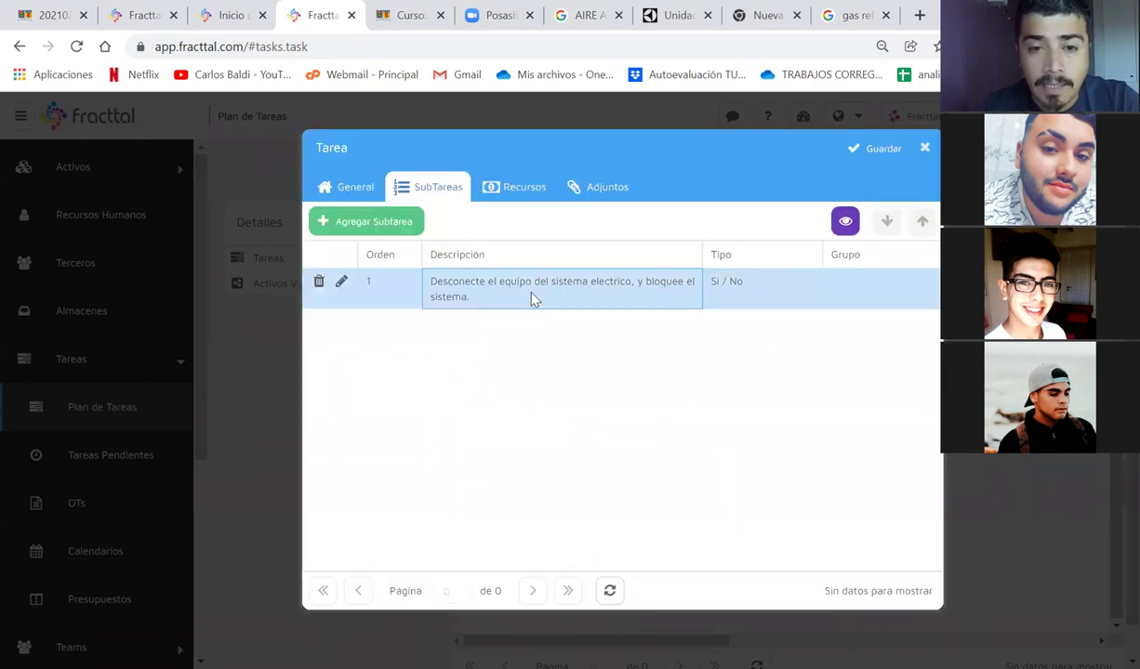
pyautogui.click(844, 223)
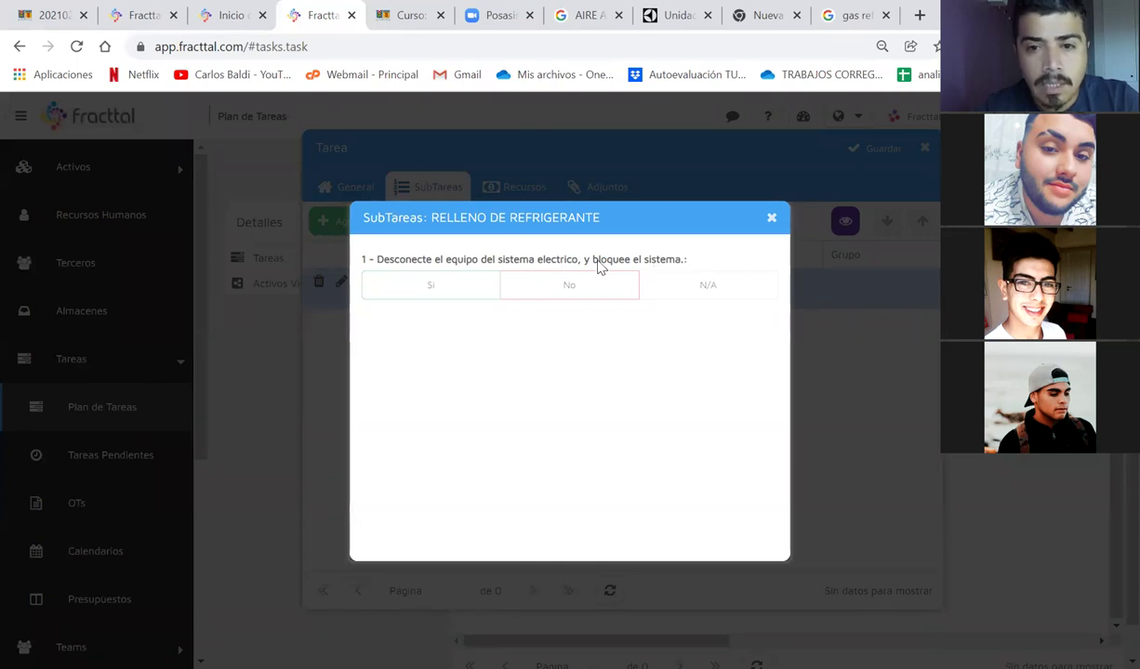
pyautogui.click(771, 218)
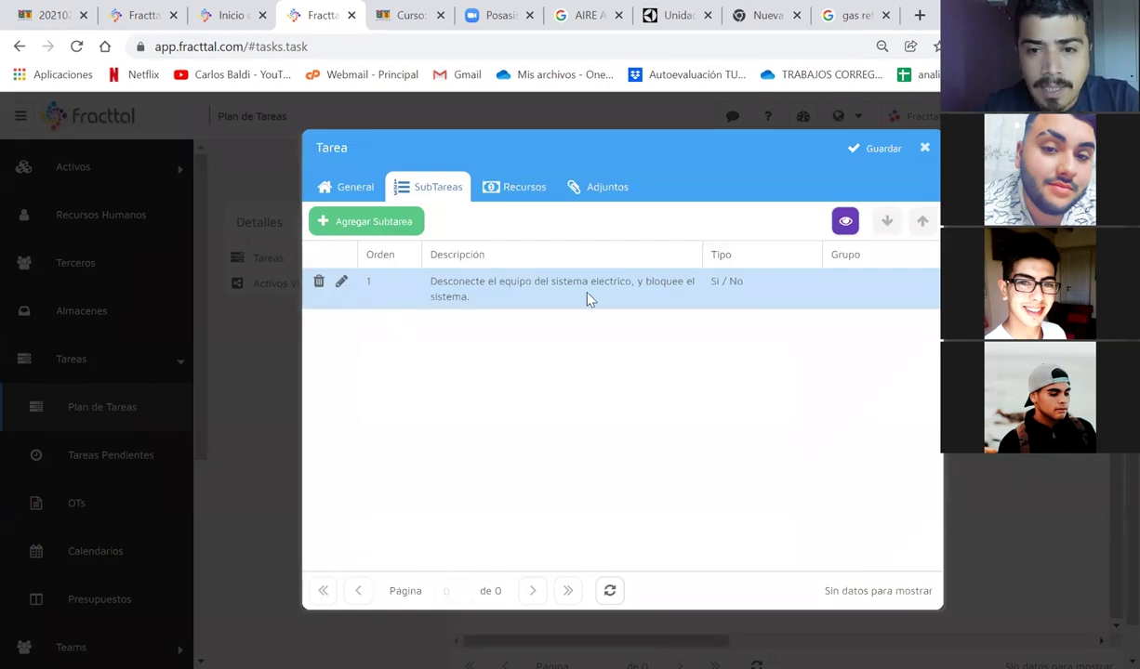
pyautogui.click(342, 284)
pyautogui.rightClick(342, 289)
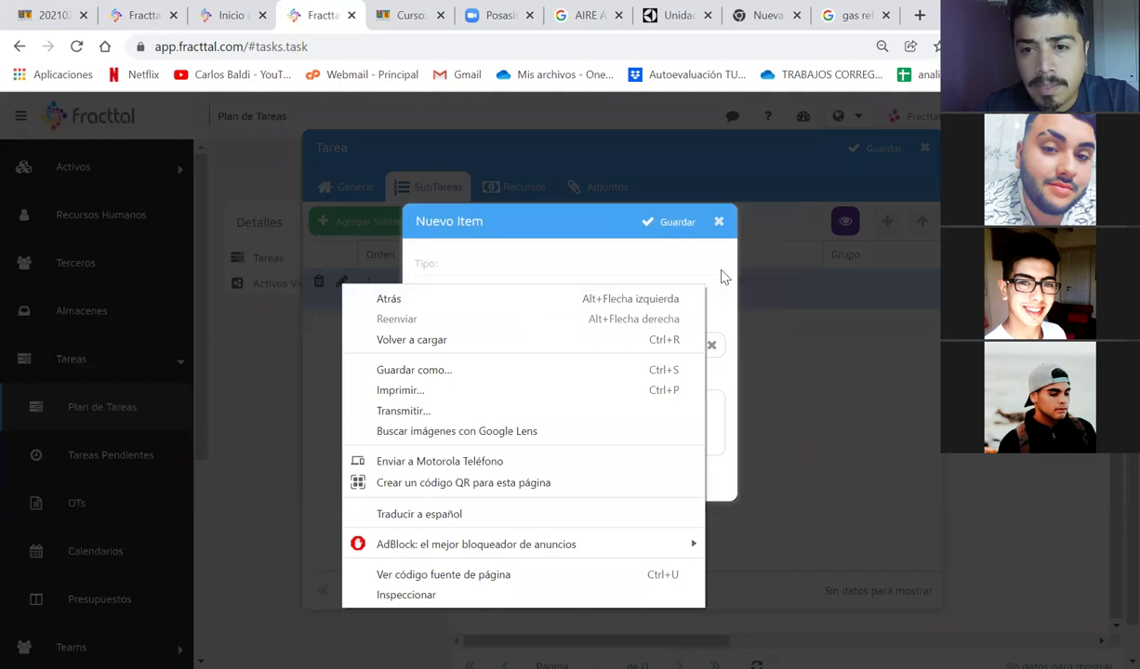
pyautogui.click(723, 270)
pyautogui.click(720, 224)
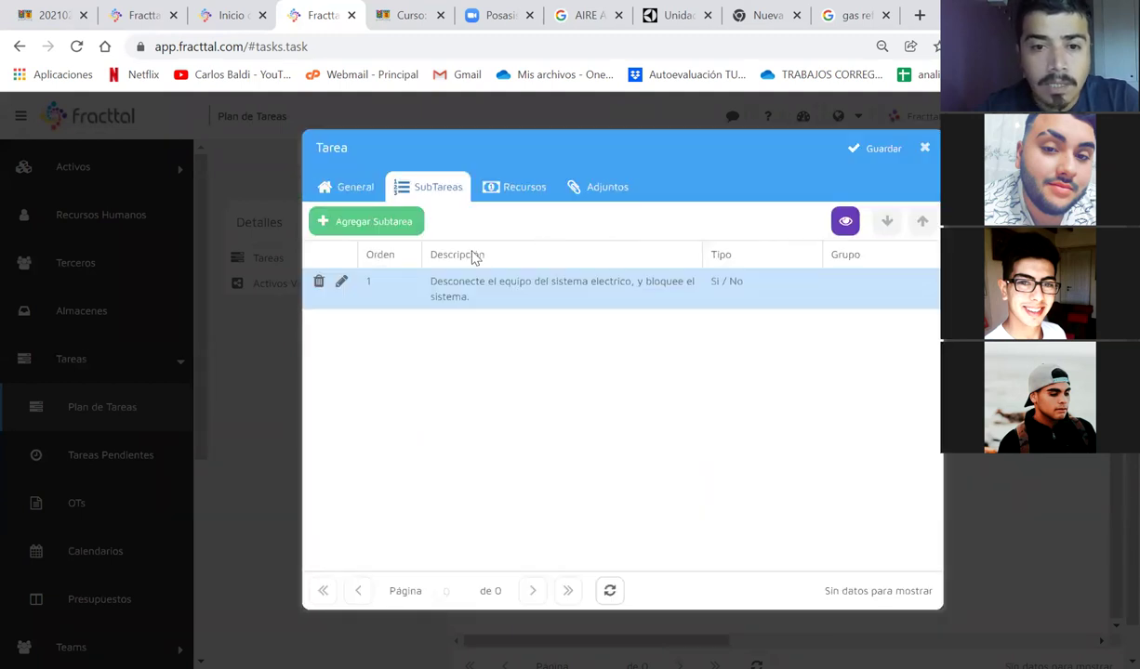
# Step: Shorten the first subtask's description to "Desconecte el equipo del sistema electrico." and save it
pyautogui.click(342, 284)
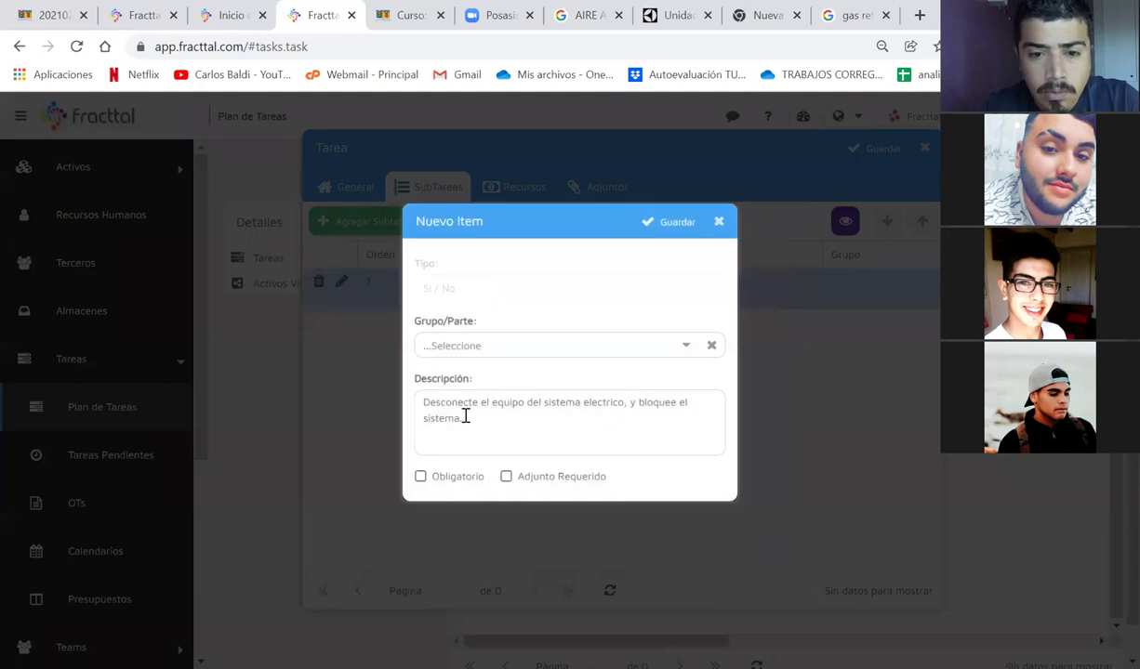
pyautogui.moveTo(636, 415); pyautogui.dragTo(626, 398)
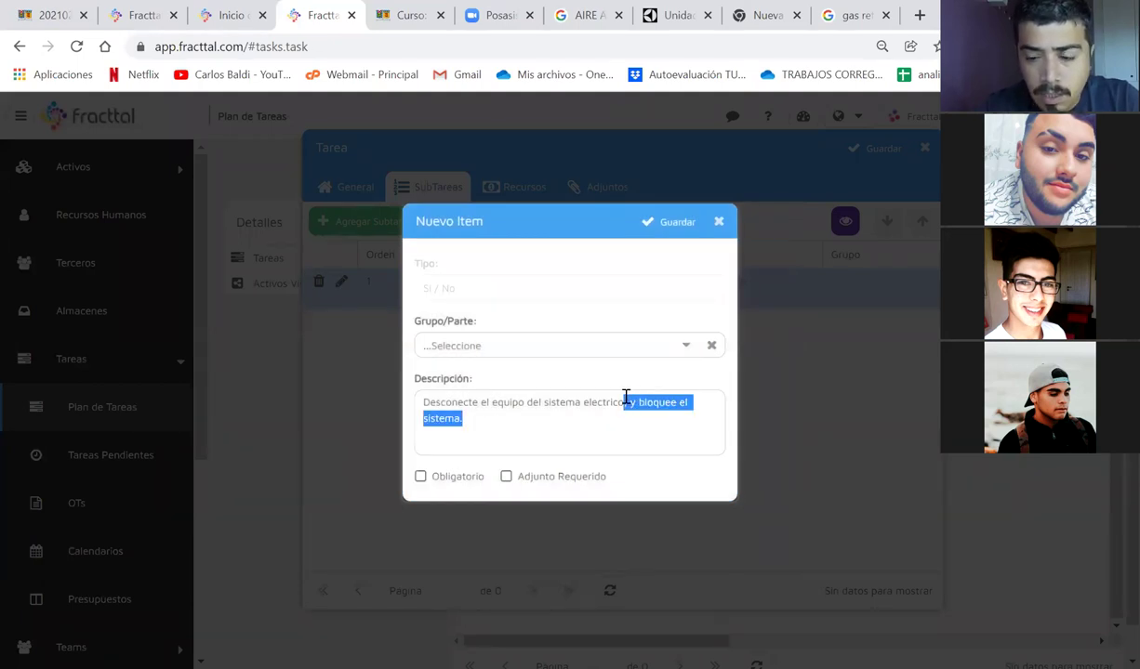
pyautogui.press('BackSpace')
pyautogui.write('.')
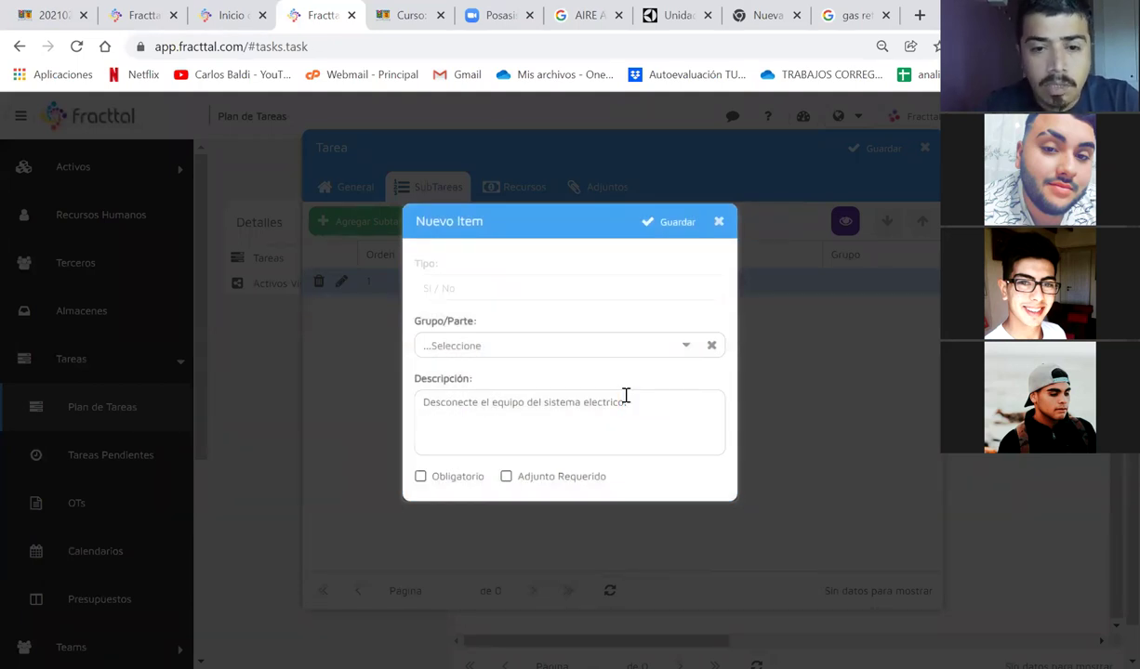
pyautogui.click(670, 223)
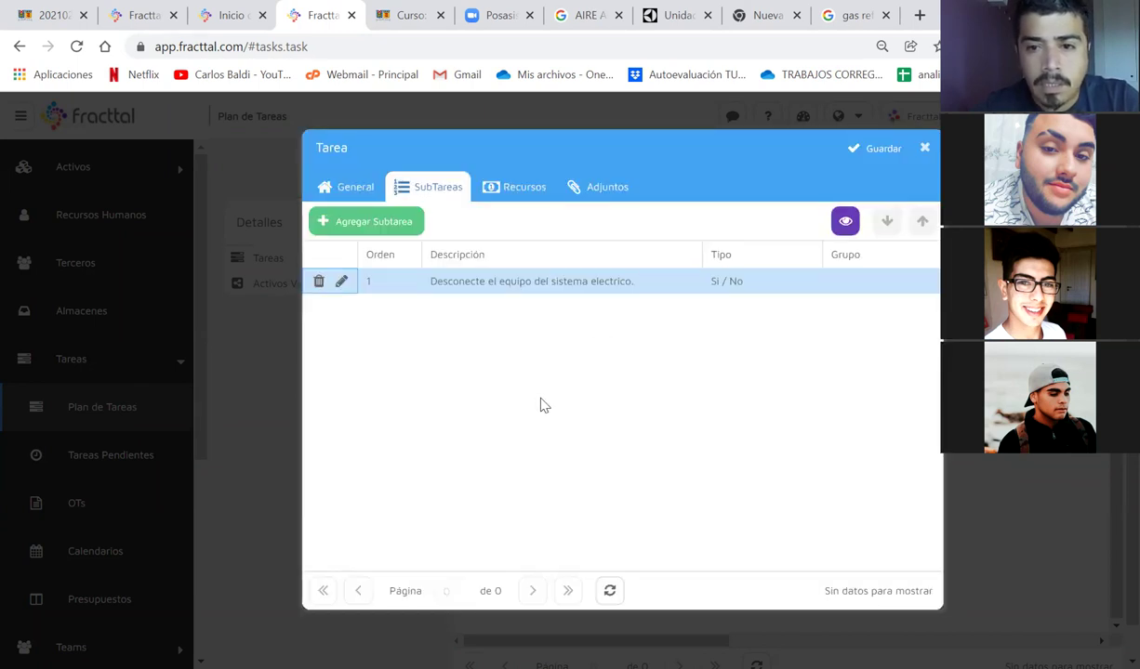
# Step: Start a second subtask for the refrigerant task with the type Si / No
pyautogui.click(363, 217)
pyautogui.rightClick(482, 296)
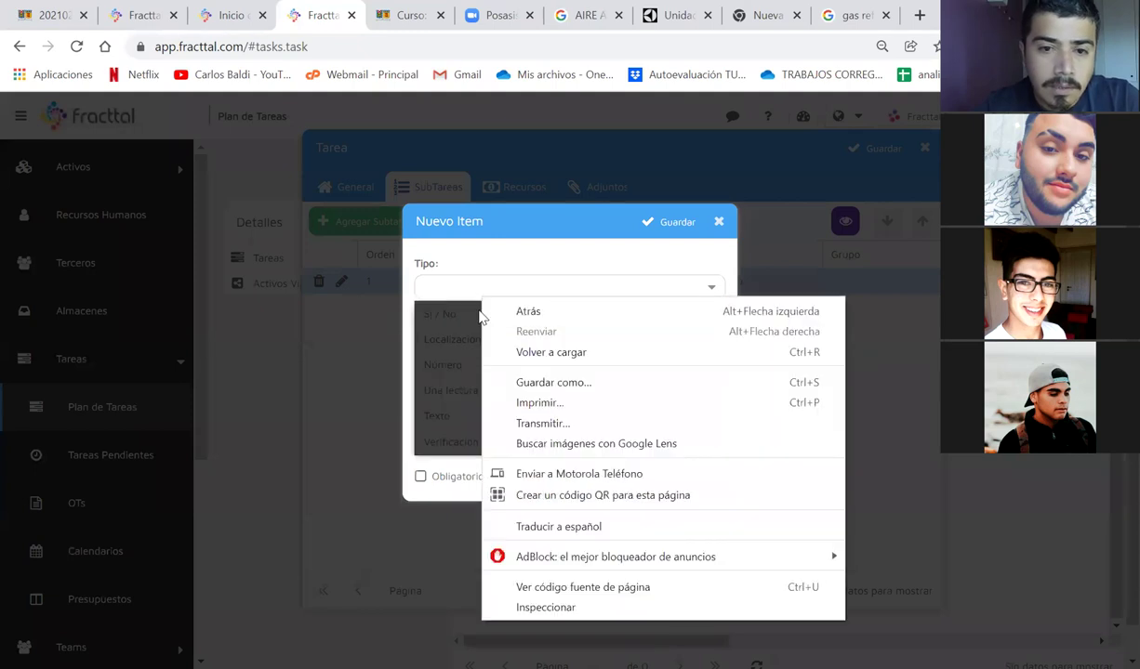
pyautogui.click(459, 316)
pyautogui.click(456, 316)
pyautogui.click(494, 400)
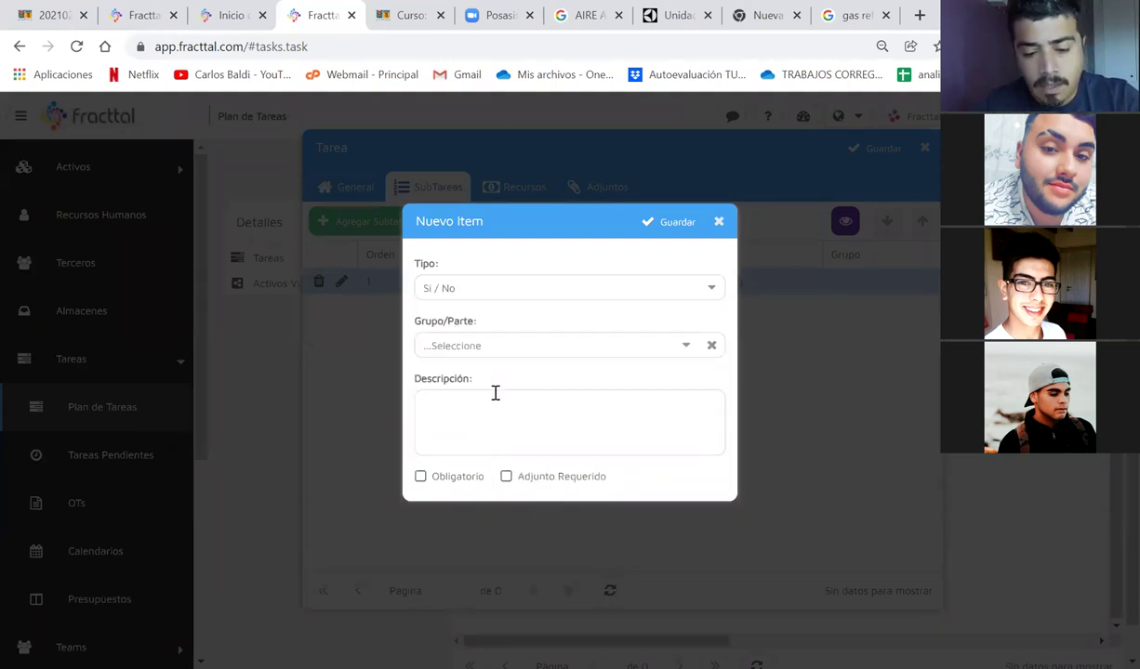
# Step: Save the second subtask with the description "Bloquee el equipo y verifique energia cero" and check the preview of the task's subtasks
pyautogui.write('Bloquee e')
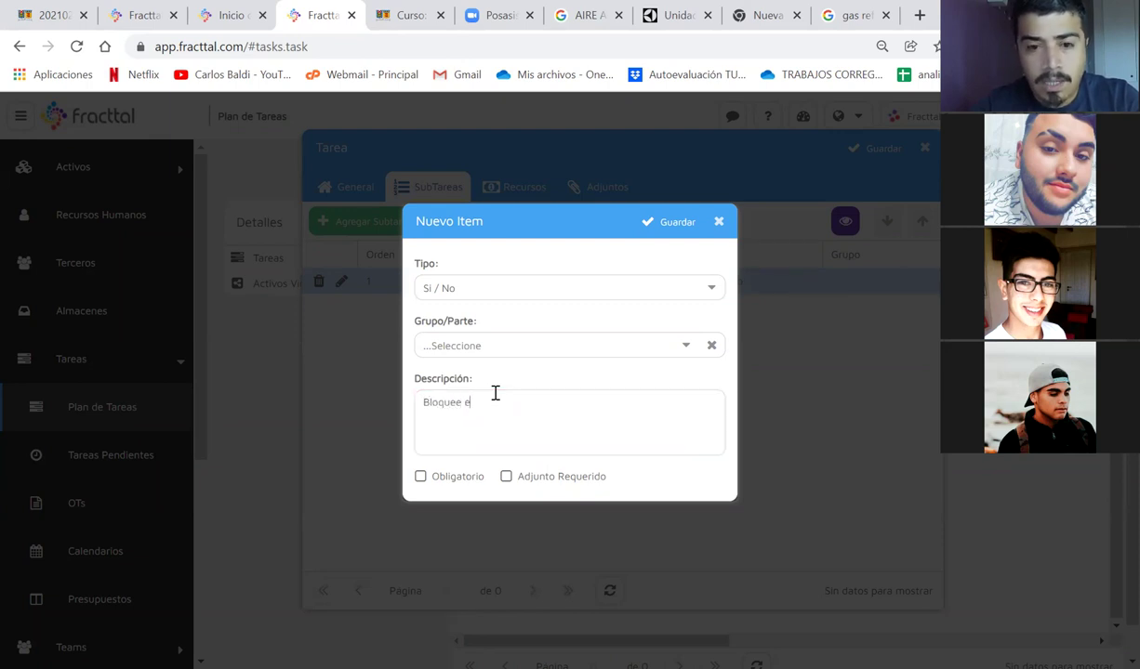
pyautogui.write('l eq')
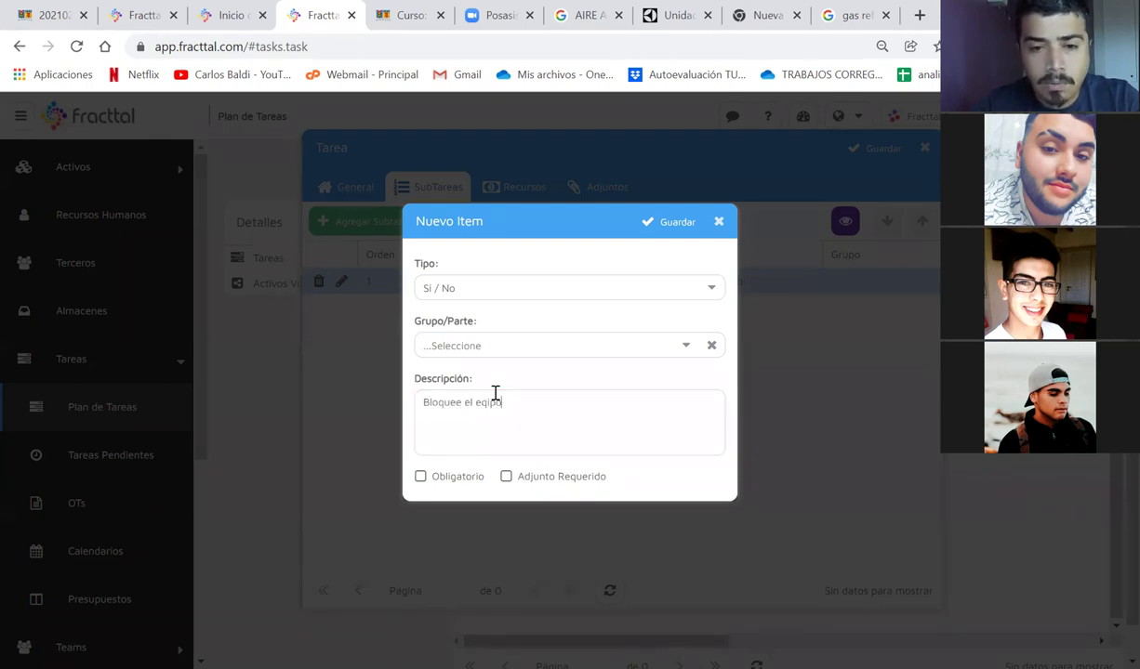
pyautogui.write('uipo')
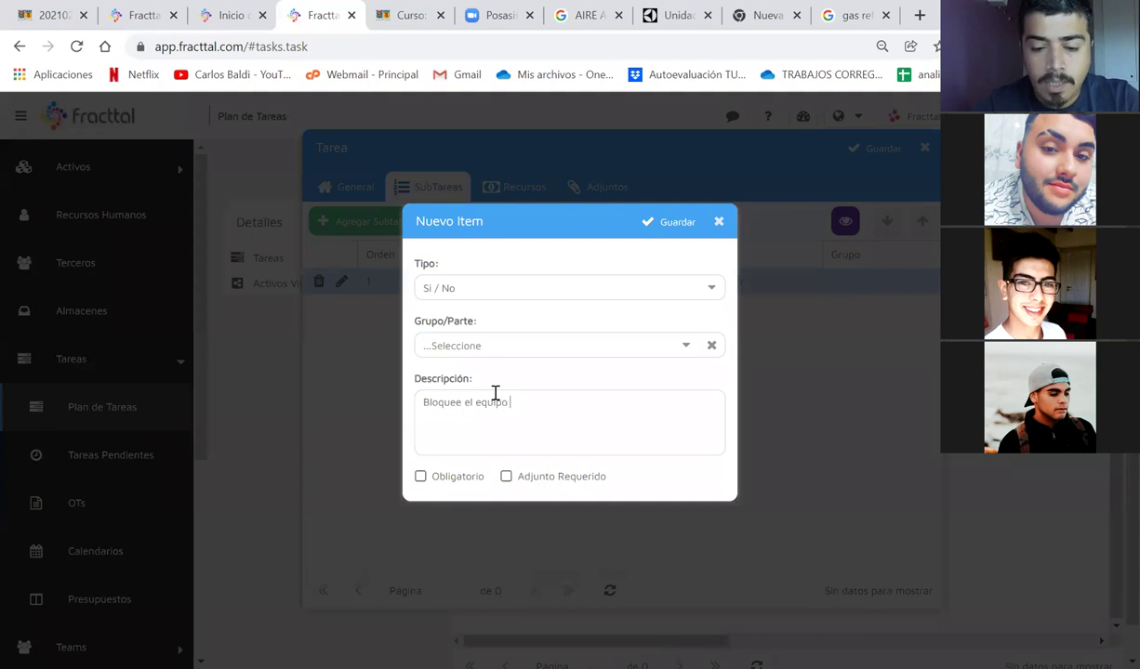
pyautogui.write(' y vefic')
pyautogui.press('BackSpace')
pyautogui.write('f')
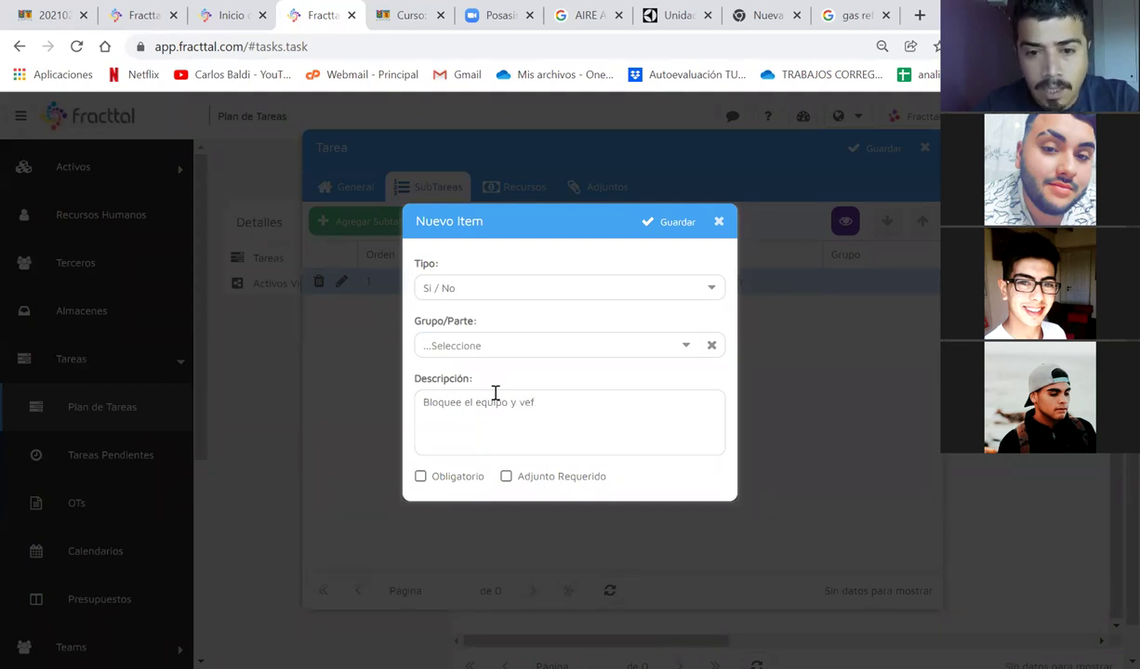
pyautogui.write('fique energia cero')
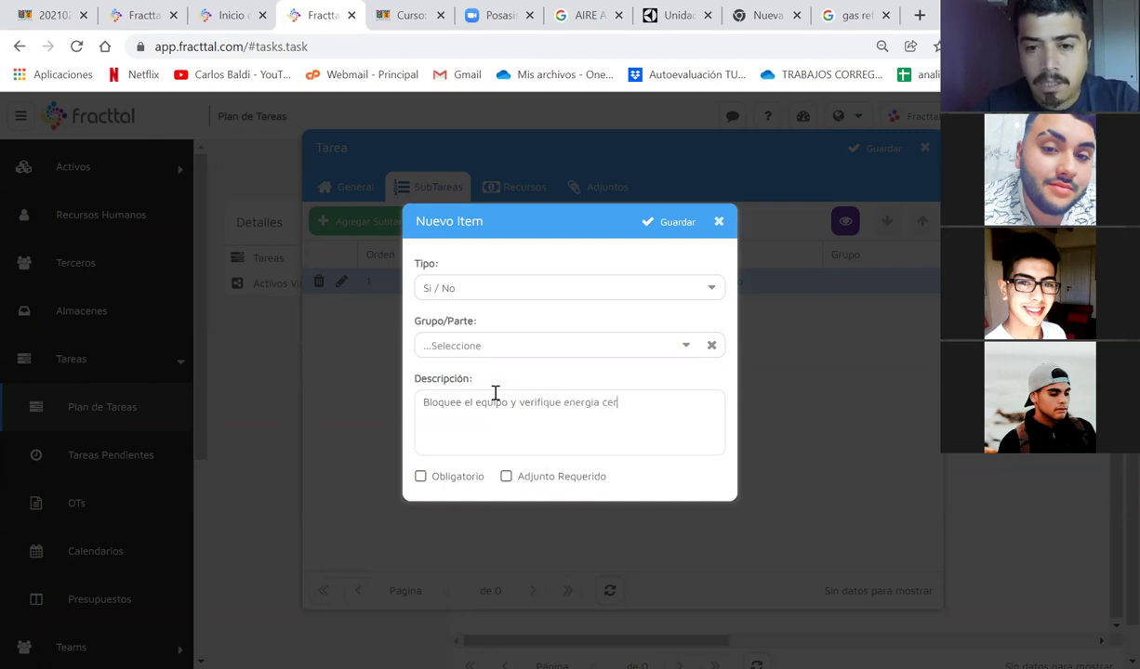
pyautogui.click(645, 236)
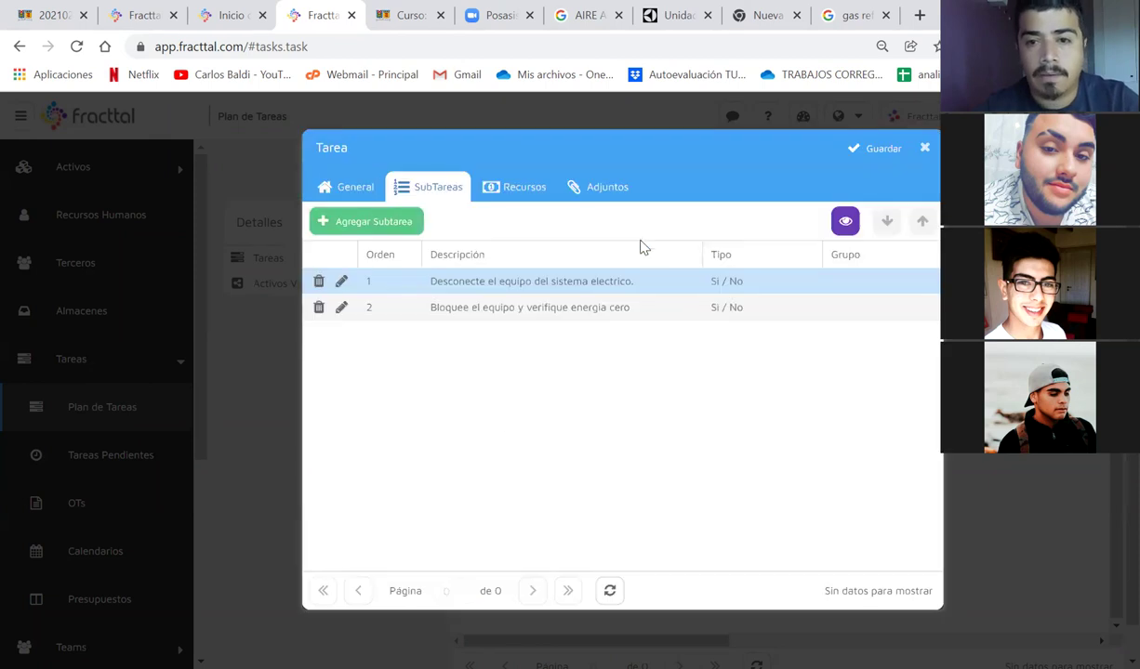
pyautogui.click(846, 228)
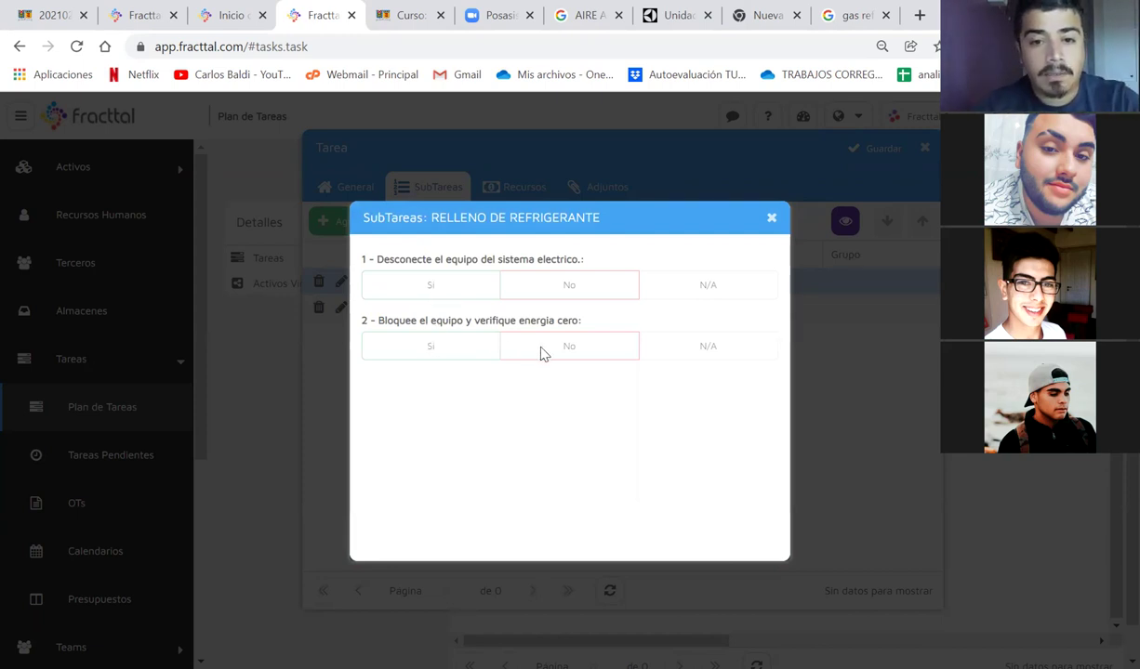
pyautogui.click(772, 219)
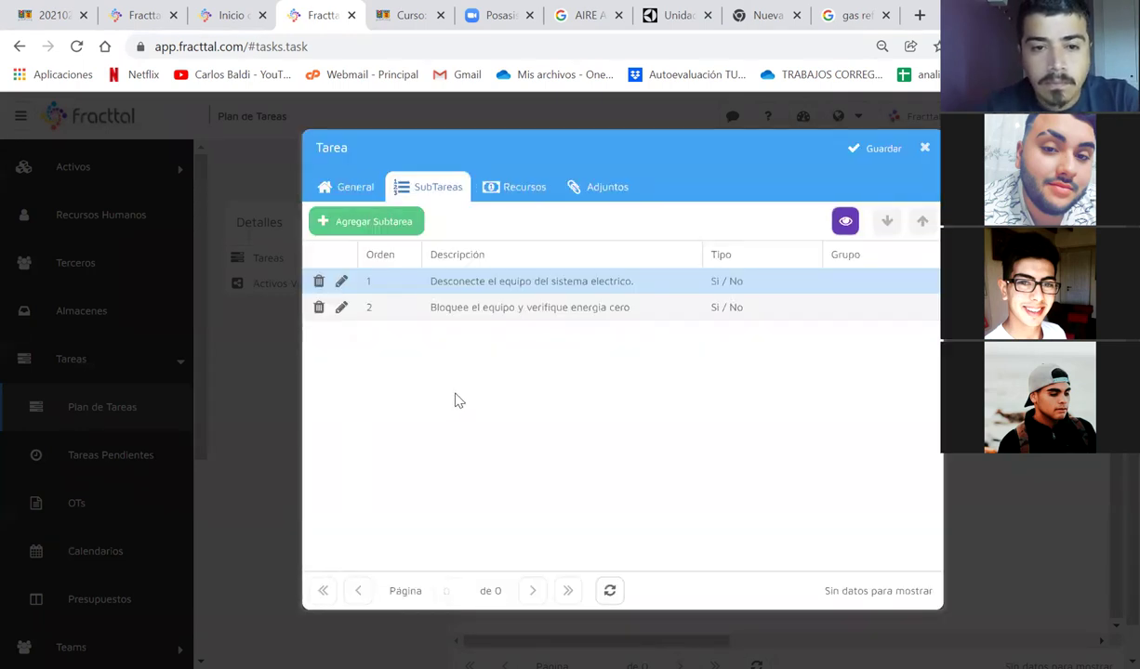
# Step: Start a third subtask and set its type to Número
pyautogui.click(333, 221)
pyautogui.rightClick(343, 221)
pyautogui.click(791, 353)
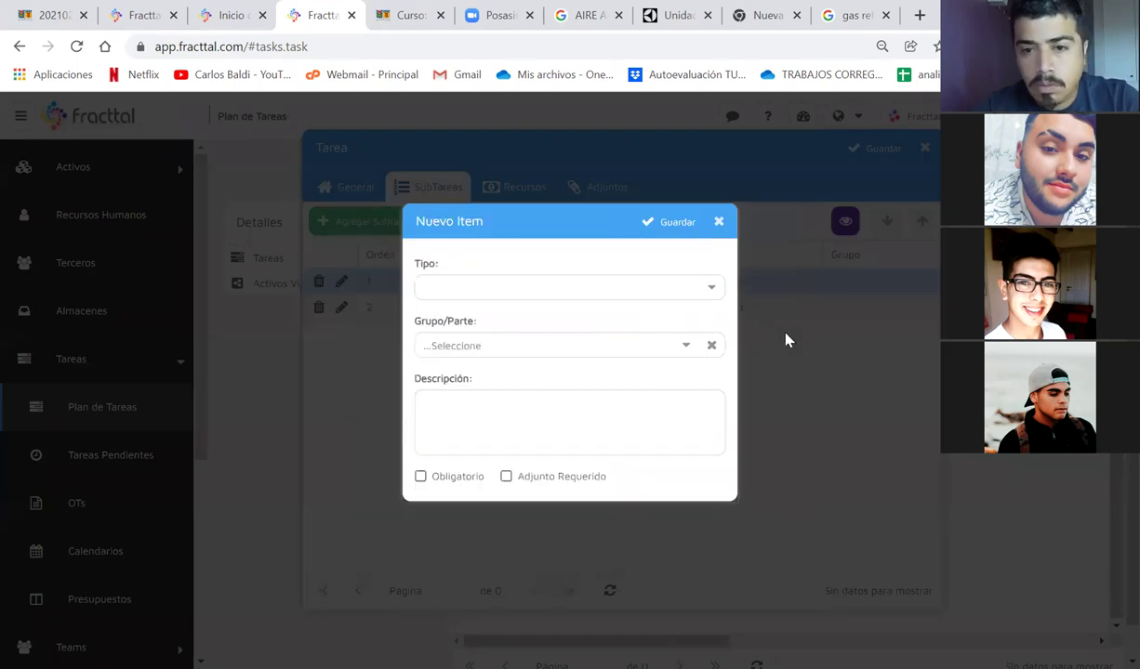
pyautogui.click(708, 291)
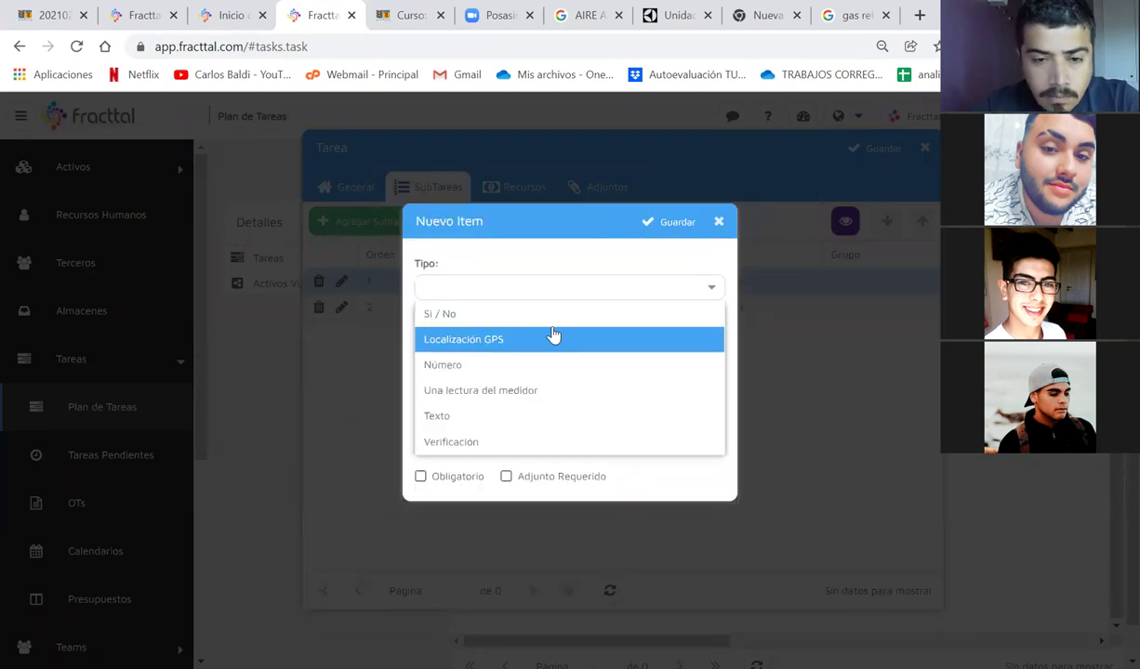
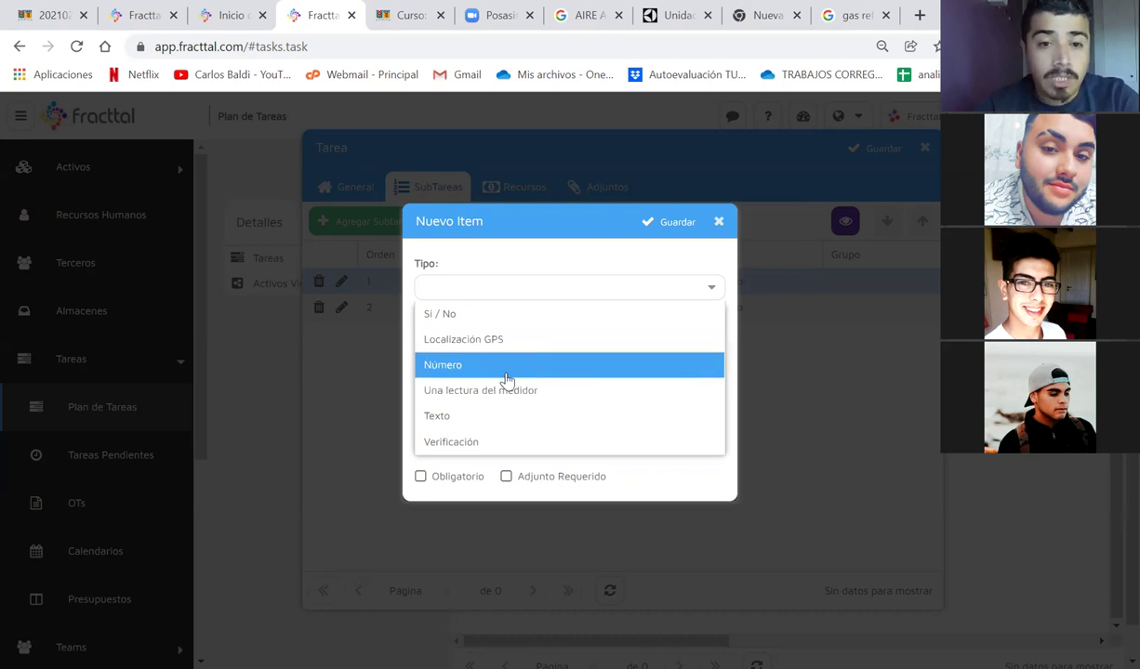
pyautogui.click(508, 366)
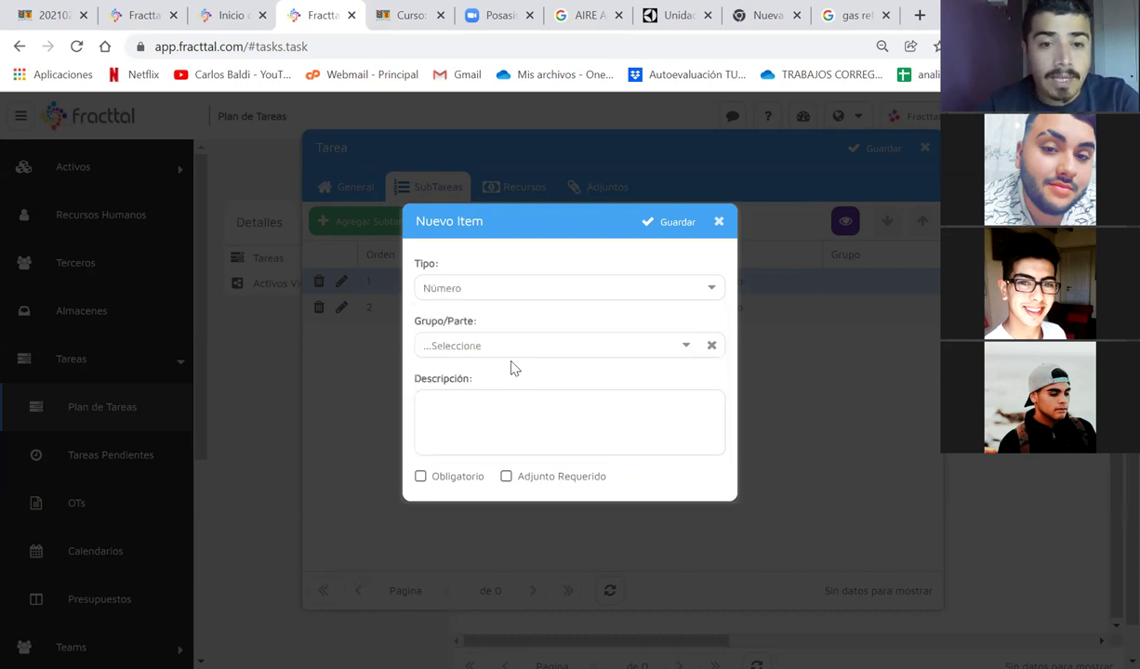
# Step: Describe the third subtask as "Indique la presión del sistema de refrigeración, señale en psi"
pyautogui.click(489, 414)
pyautogui.write('Indique la presion del su')
pyautogui.press('BackSpace')
pyautogui.press('BackSpace')
pyautogui.press('BackSpace')
pyautogui.press('BackSpace')
pyautogui.press('BackSpace')
pyautogui.press('BackSpace')
pyautogui.press('BackSpace')
pyautogui.press('BackSpace')
pyautogui.press('BackSpace')
pyautogui.press('BackSpace')
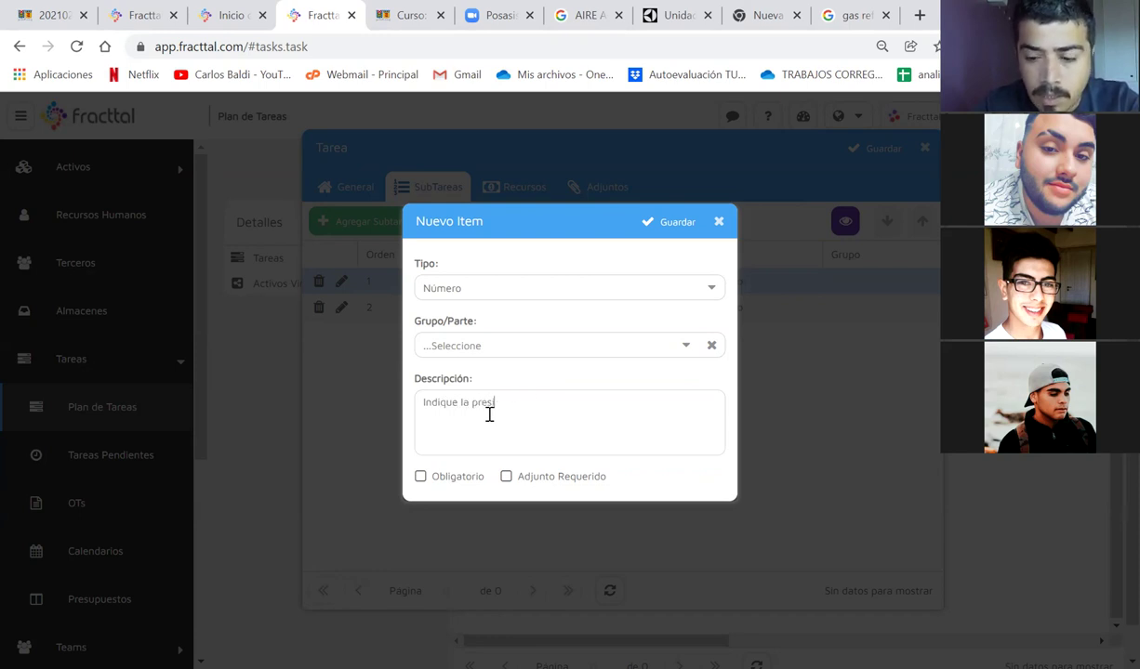
pyautogui.write('ón d')
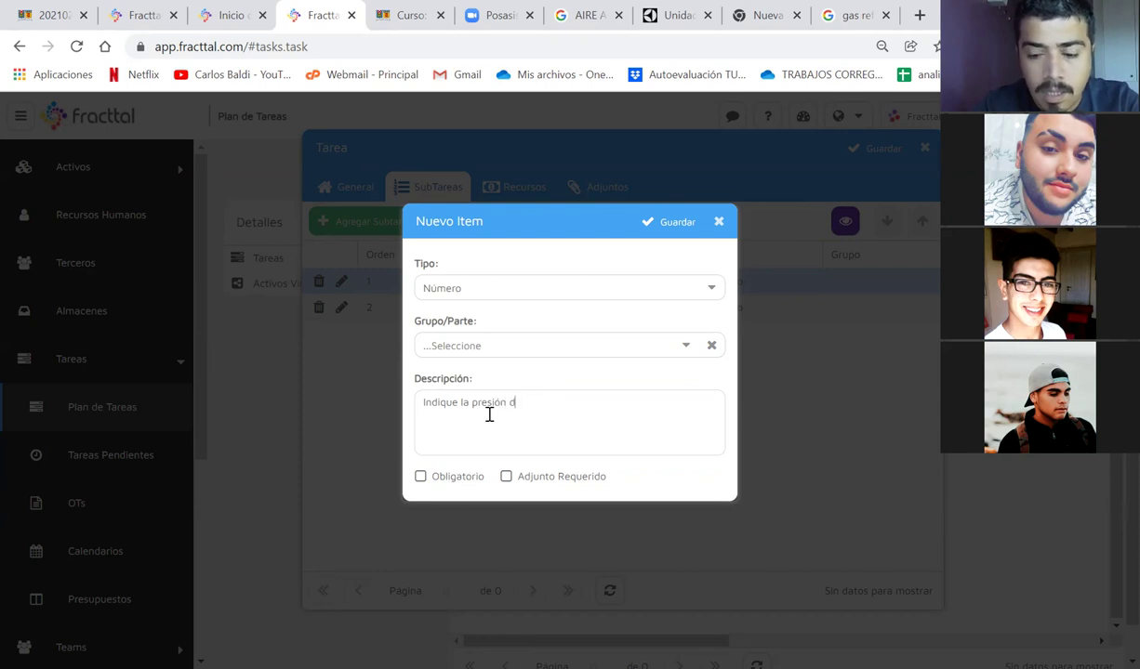
pyautogui.write('el sistema')
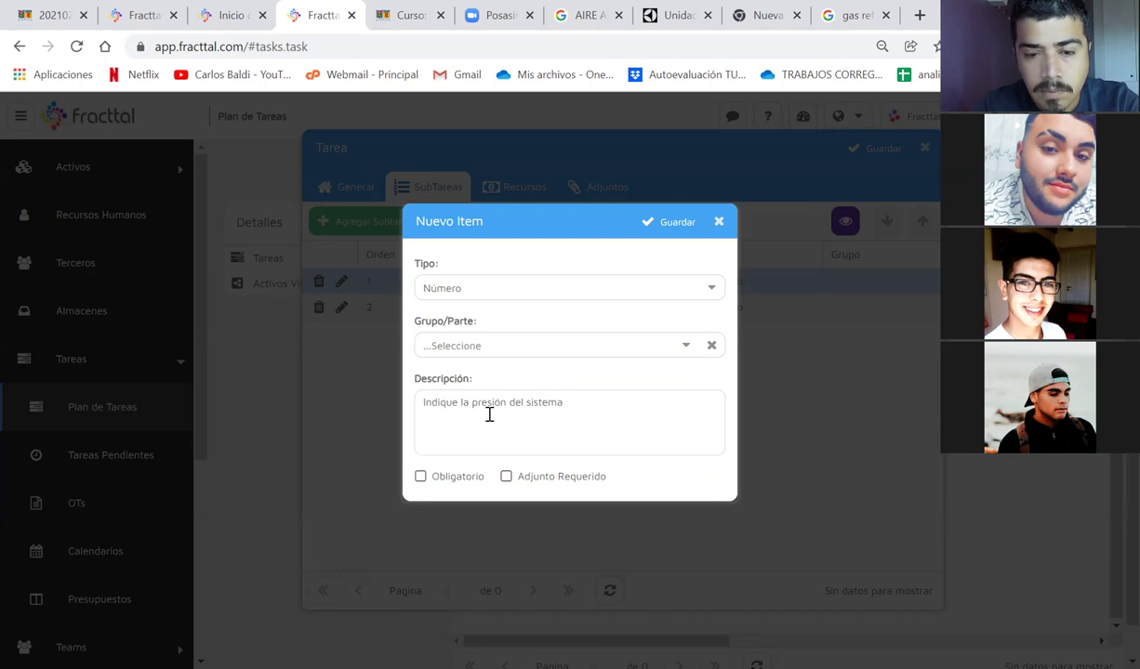
pyautogui.press('BackSpace')
pyautogui.press('BackSpace')
pyautogui.press('BackSpace')
pyautogui.press('BackSpace')
pyautogui.press('BackSpace')
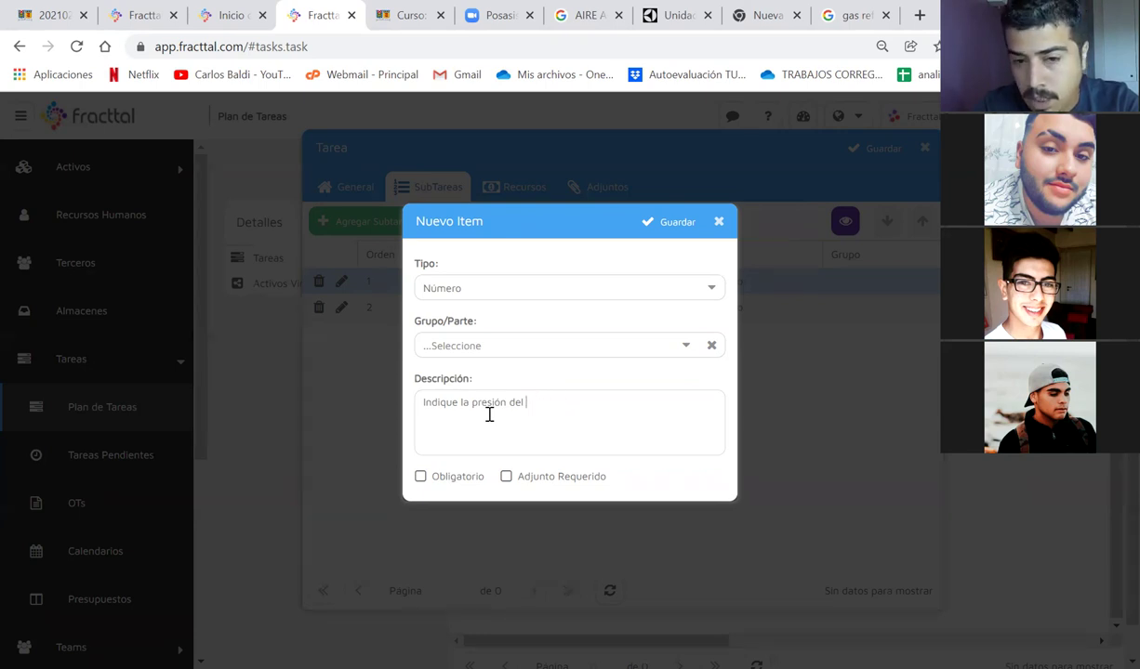
pyautogui.write('sistema de re')
pyautogui.write('fuigerac')
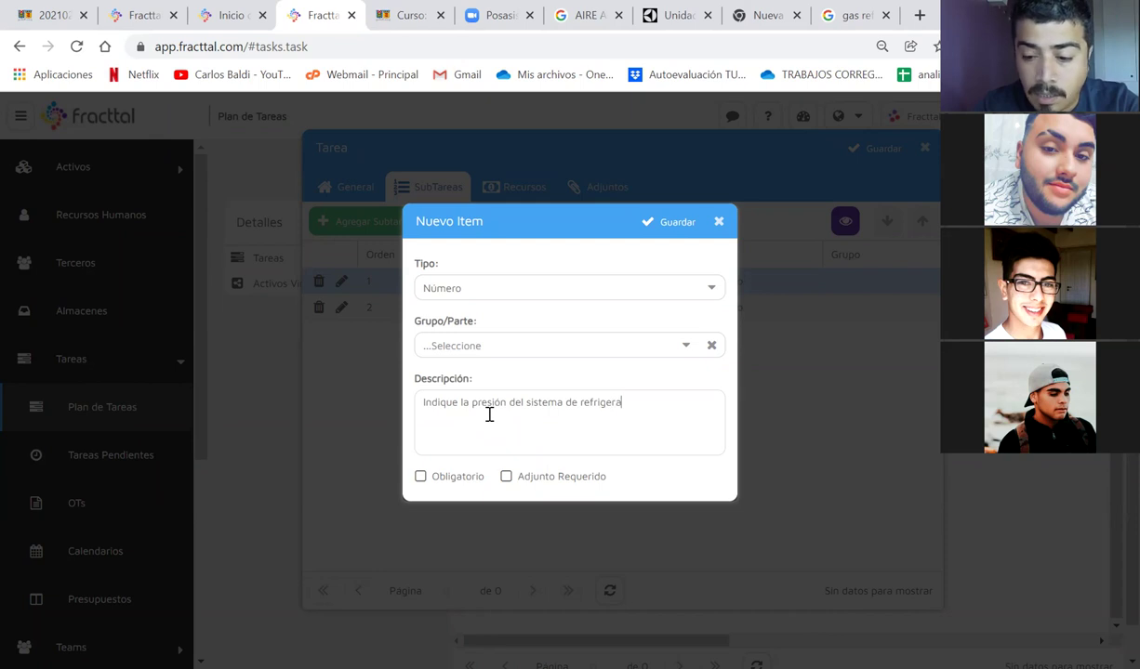
pyautogui.write('o')
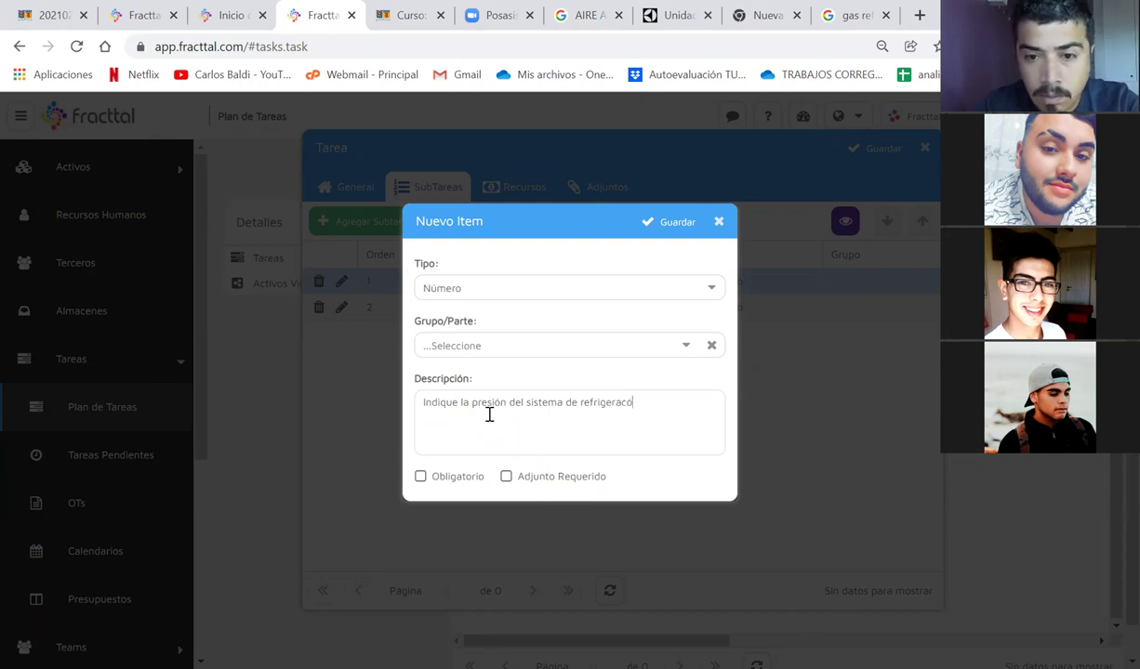
pyautogui.write('ción, señale en ')
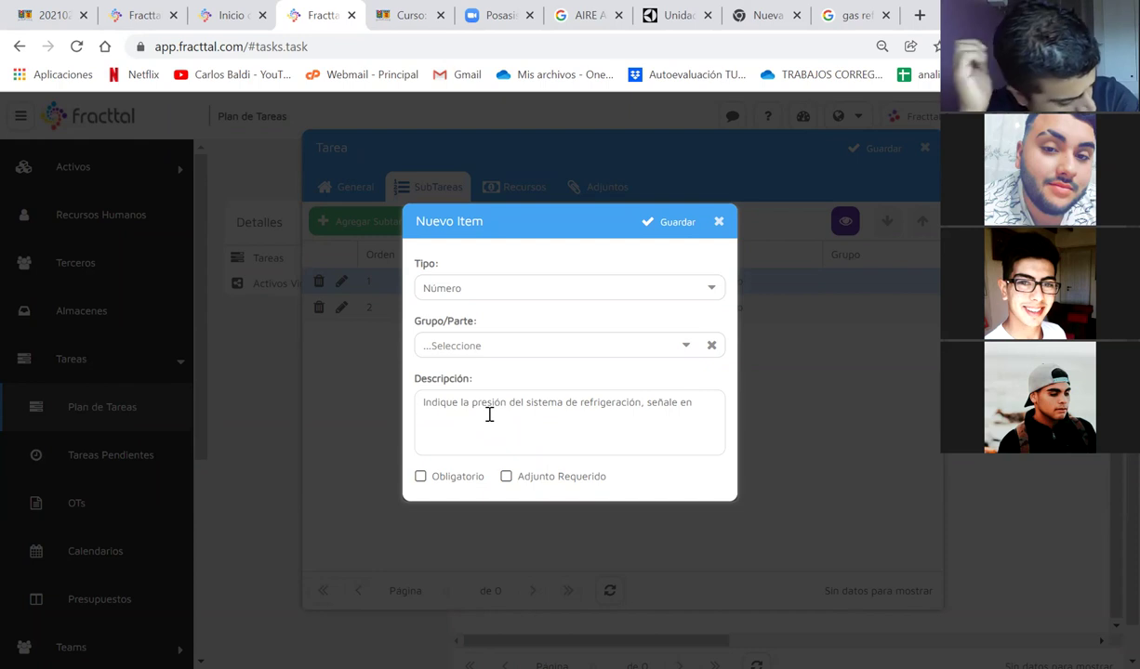
pyautogui.write('psi')
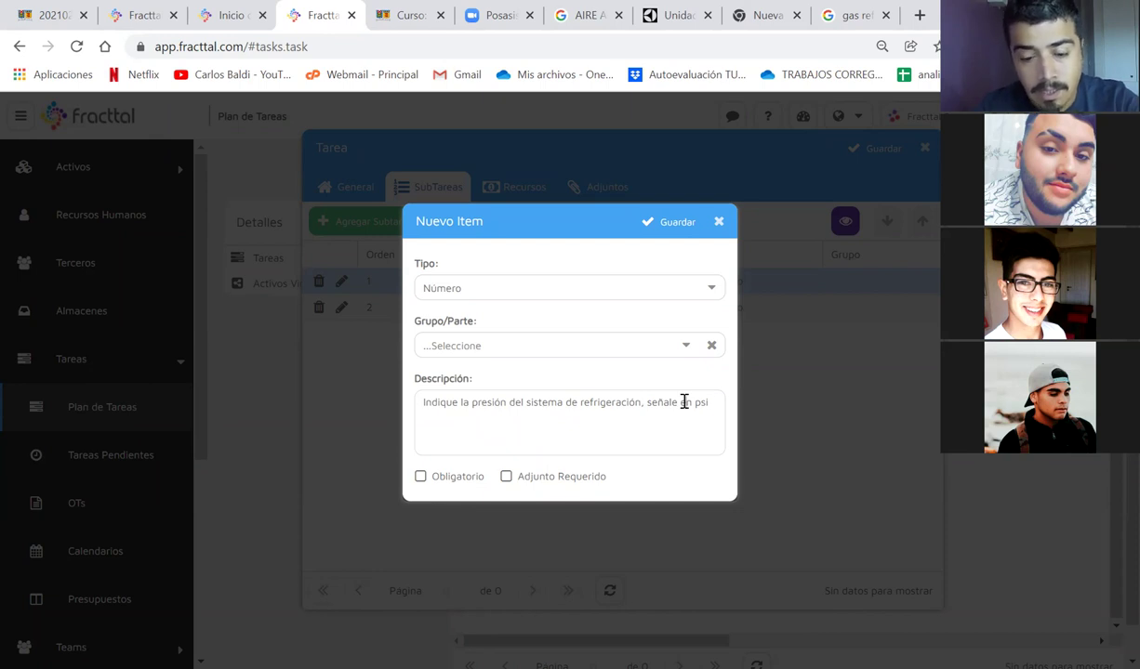
# Step: Reword the end of the description to "señale el valor en "psi"" and save the third subtask
pyautogui.press('BackSpace')
pyautogui.write('n')
pyautogui.write(' valor en')
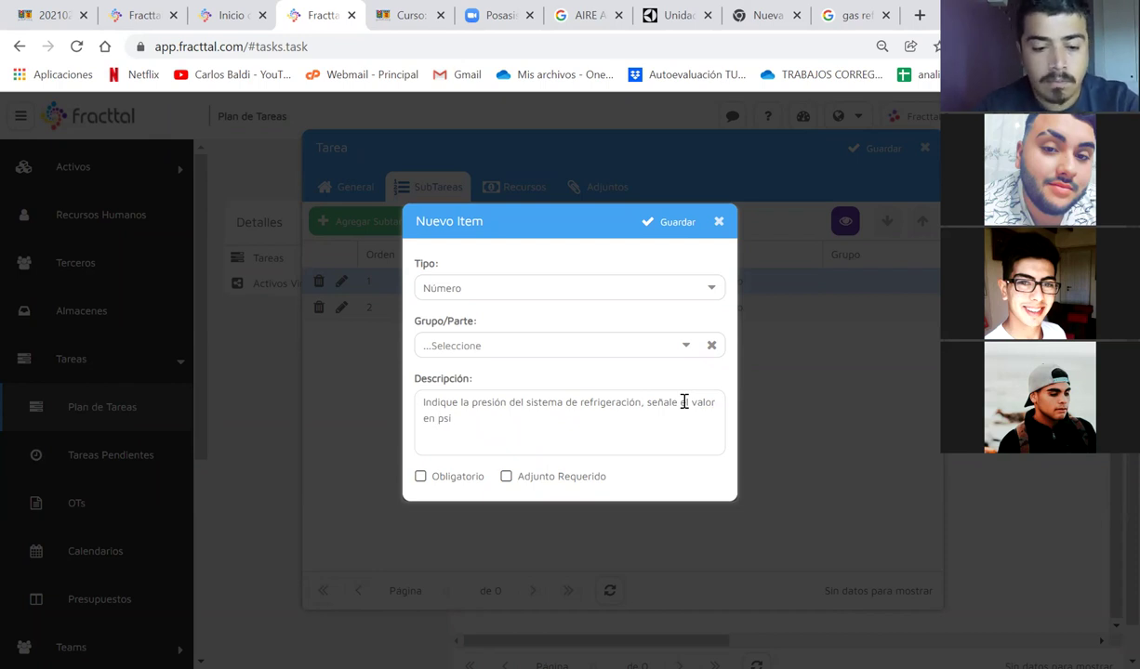
pyautogui.write('"')
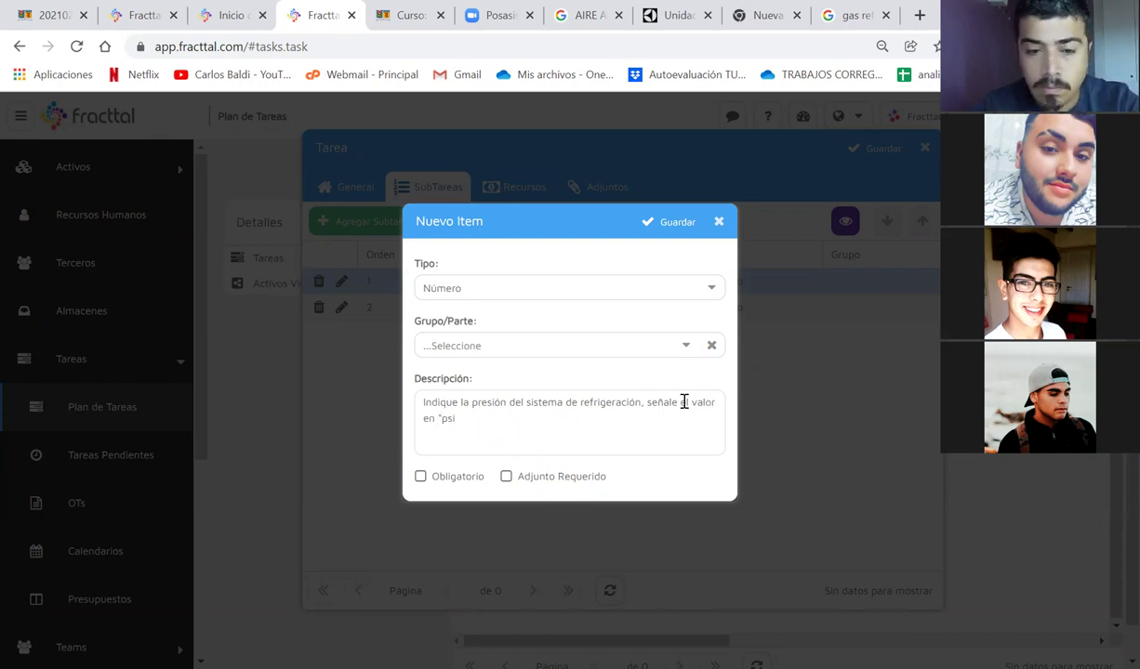
pyautogui.write('"')
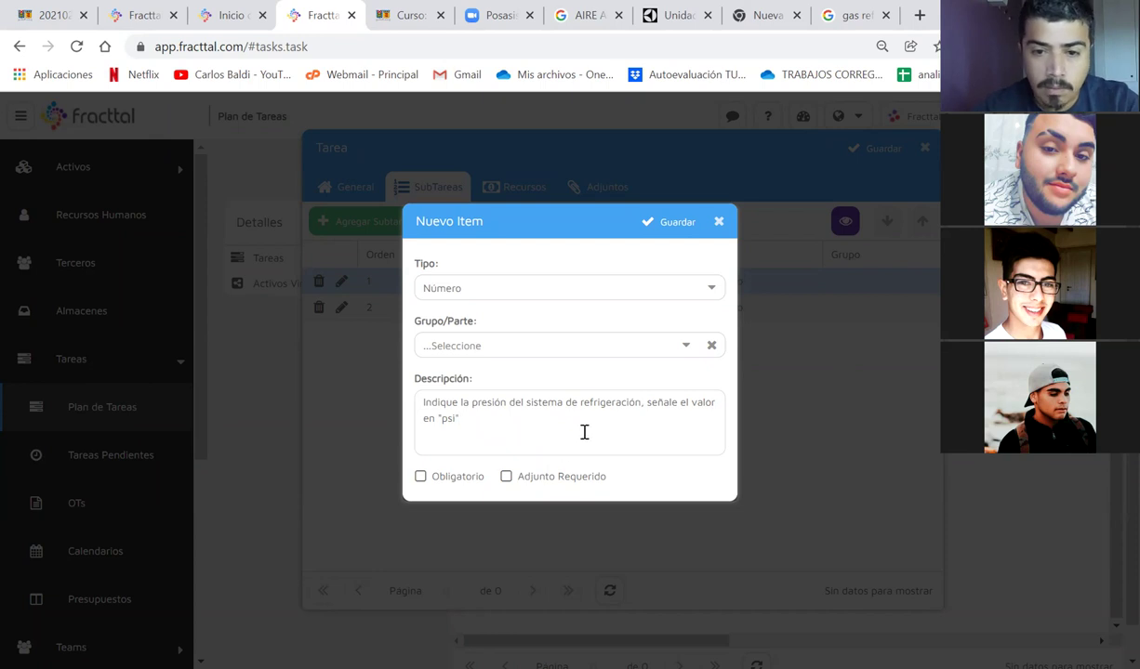
pyautogui.click(669, 222)
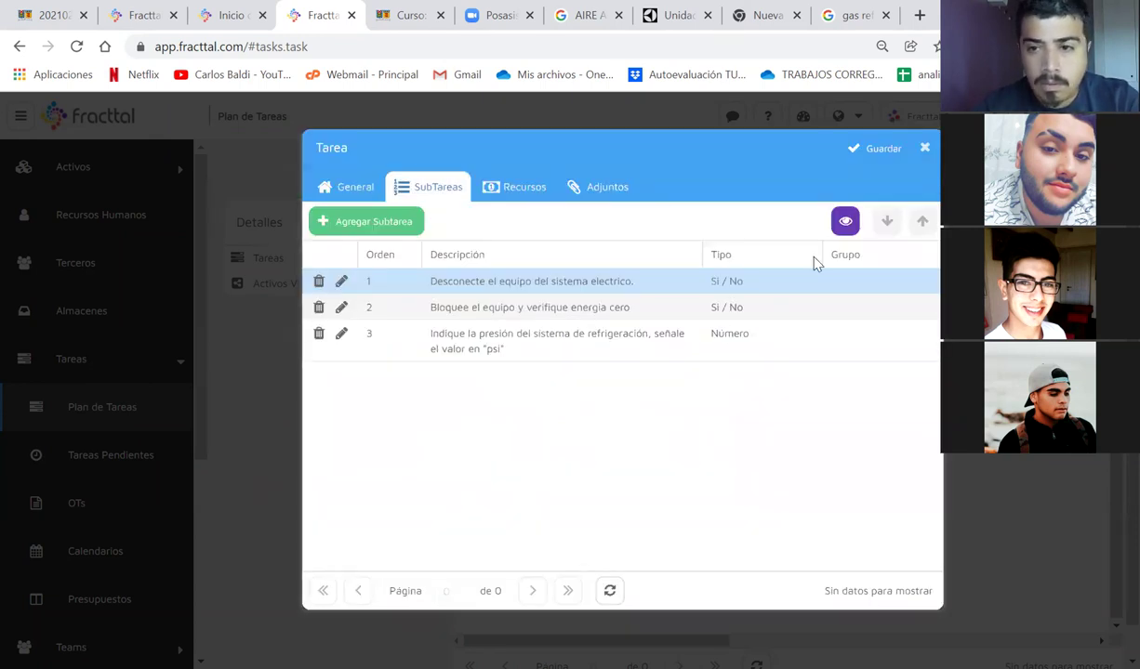
# Step: Check the preview of the refrigerant task's subtasks, close it and open the pressure subtask for editing
pyautogui.click(845, 223)
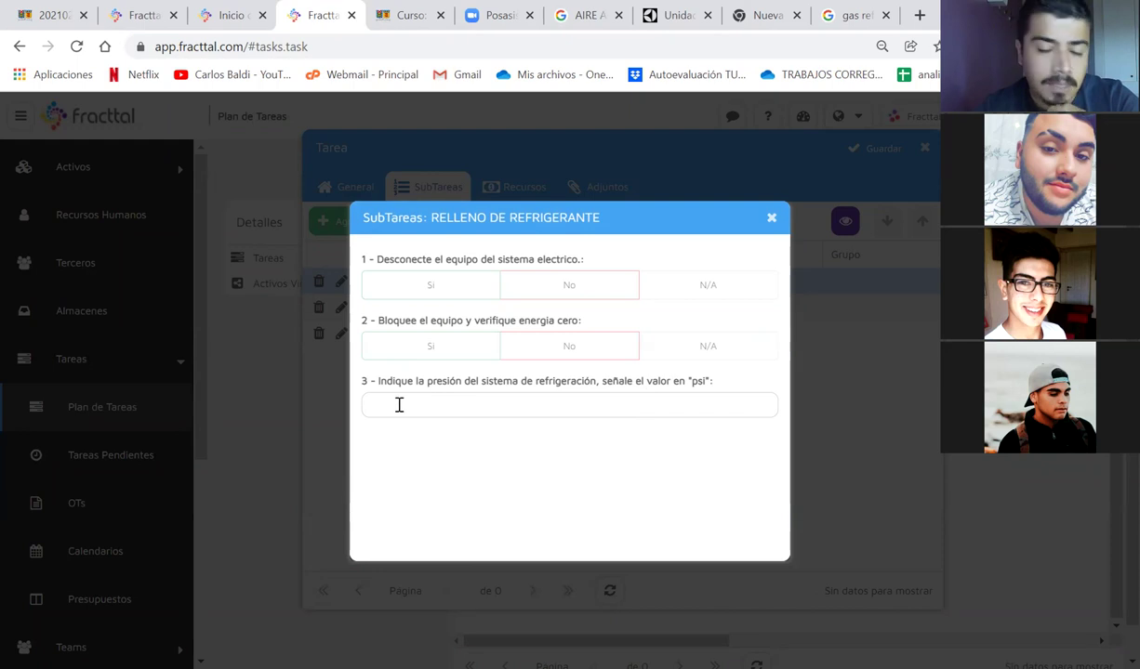
pyautogui.click(774, 218)
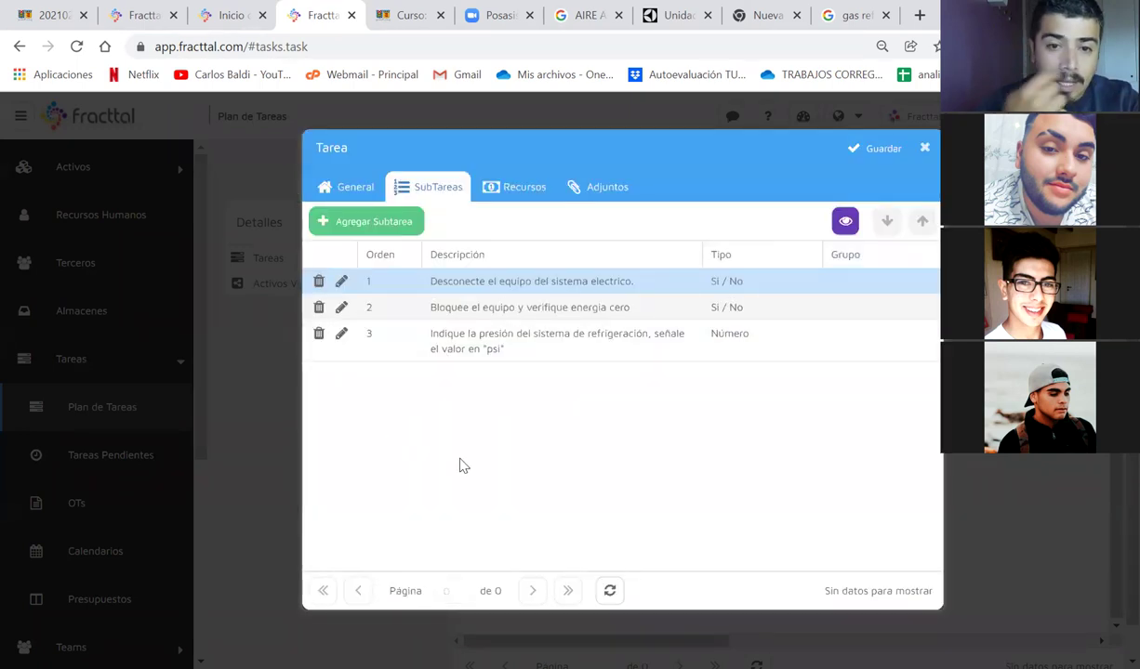
pyautogui.click(341, 333)
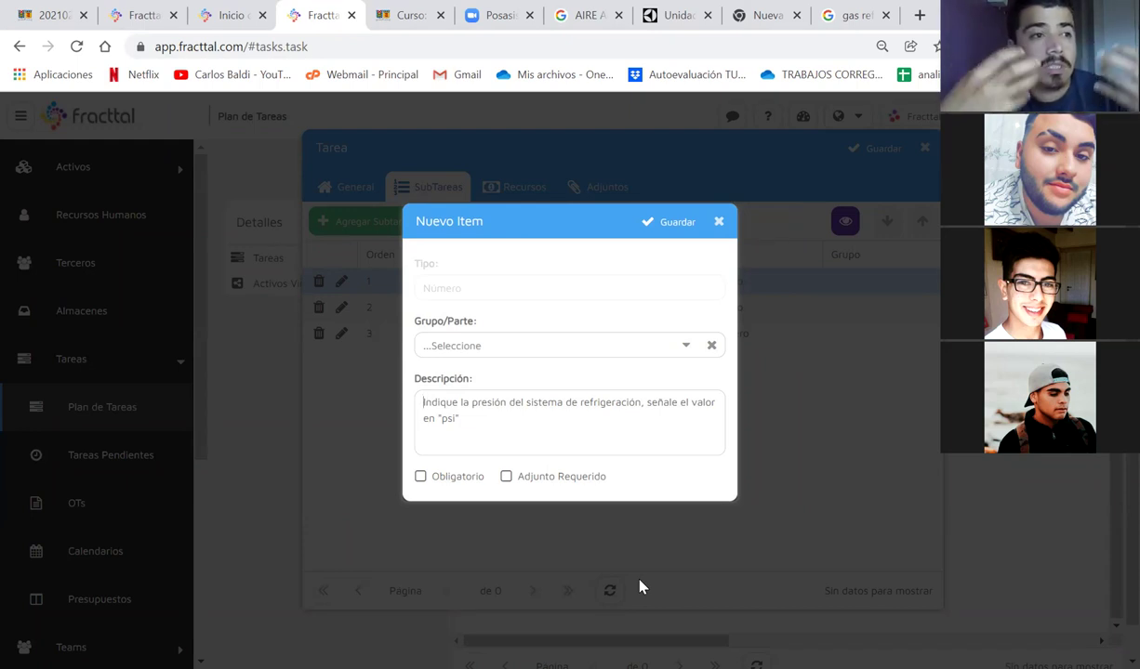
# Step: Switch to the Google results page and search for "sistema de medicion de presiones del aire acondicionado"
pyautogui.click(814, 15)
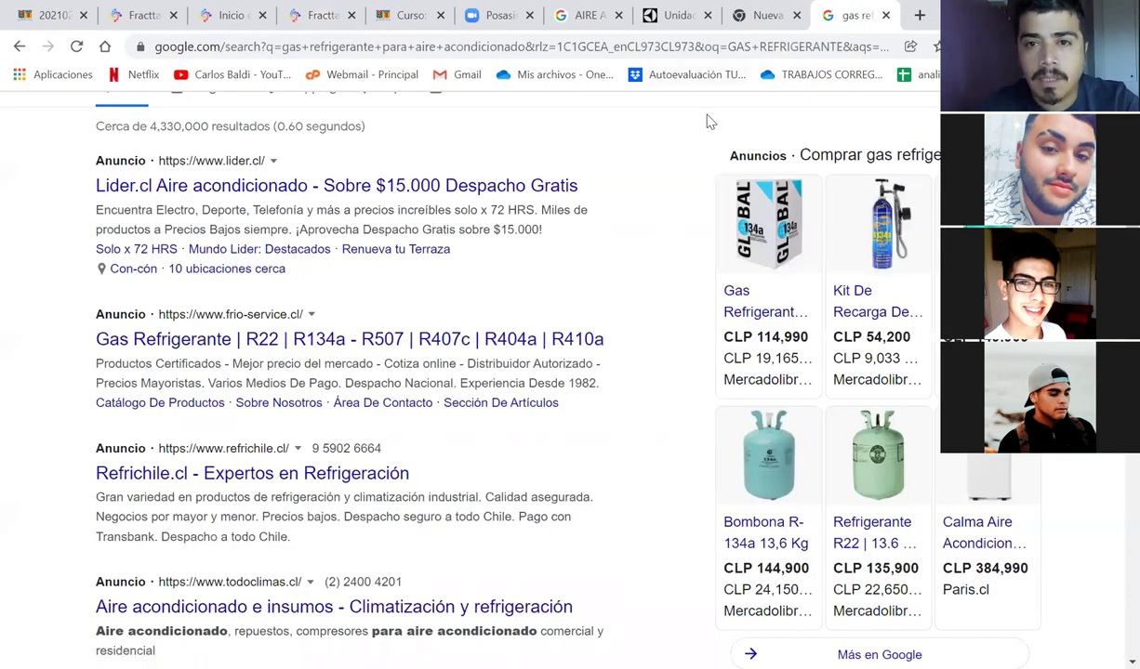
pyautogui.hotkey('ctrl', 'l')
pyautogui.write('siste')
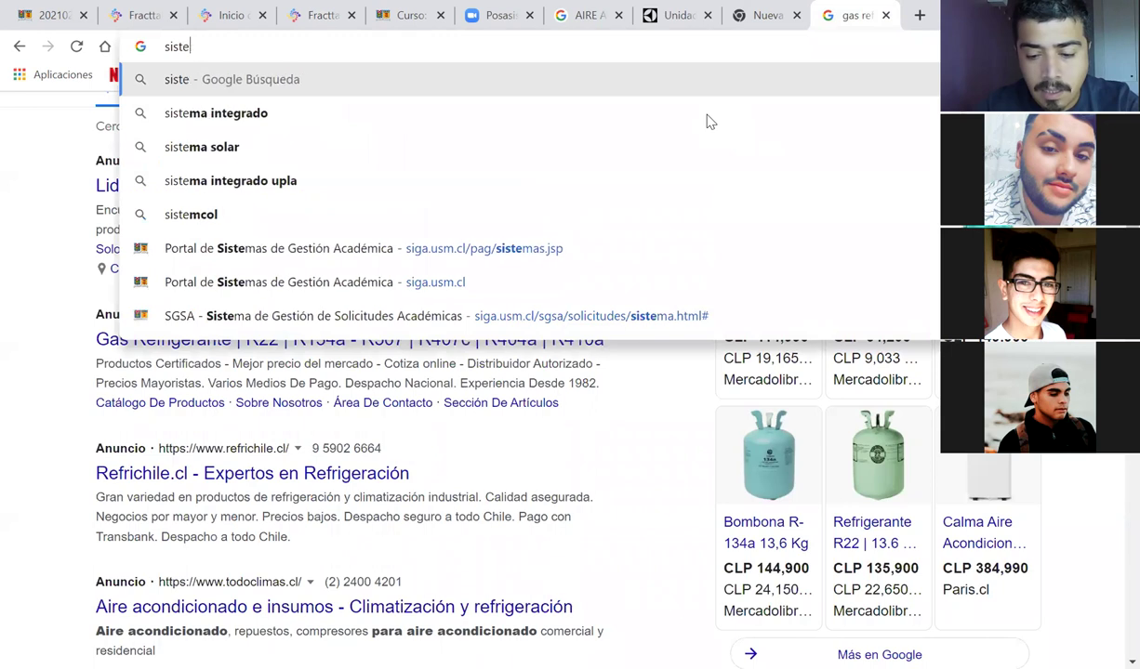
pyautogui.write('ma de medicion')
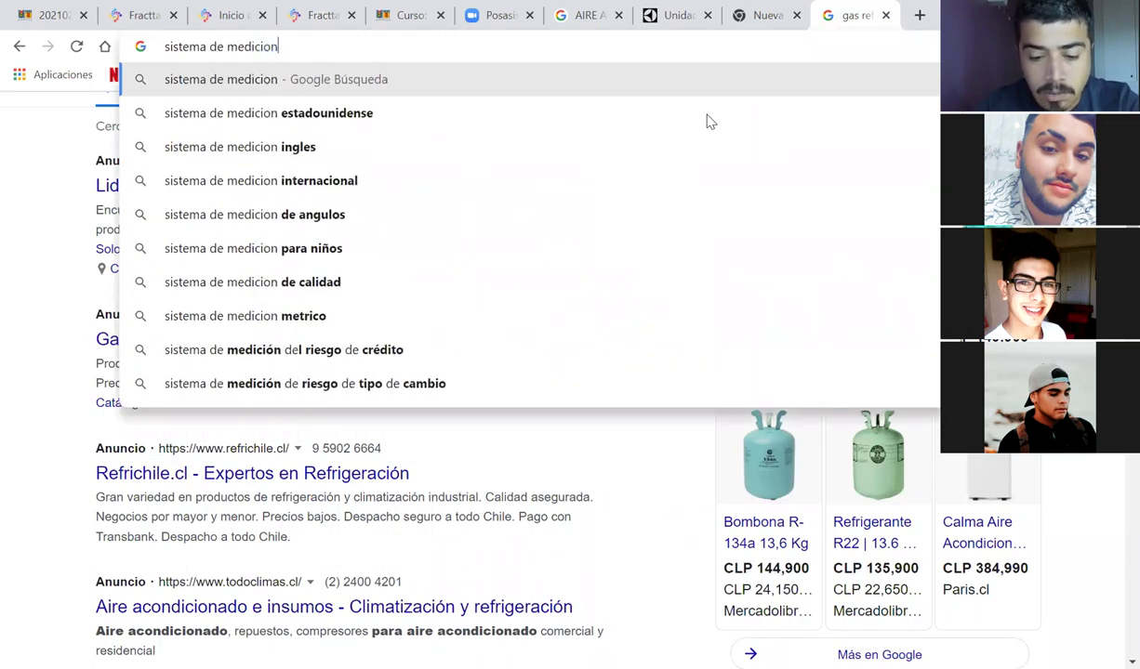
pyautogui.write(' de presio')
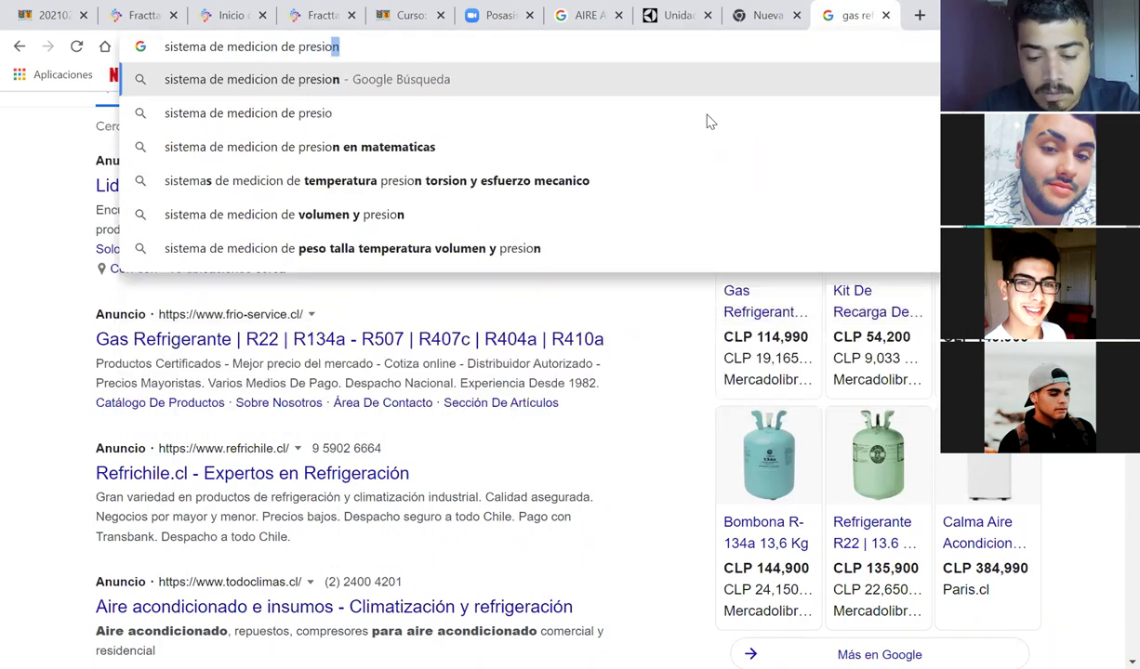
pyautogui.write('nes del aire a')
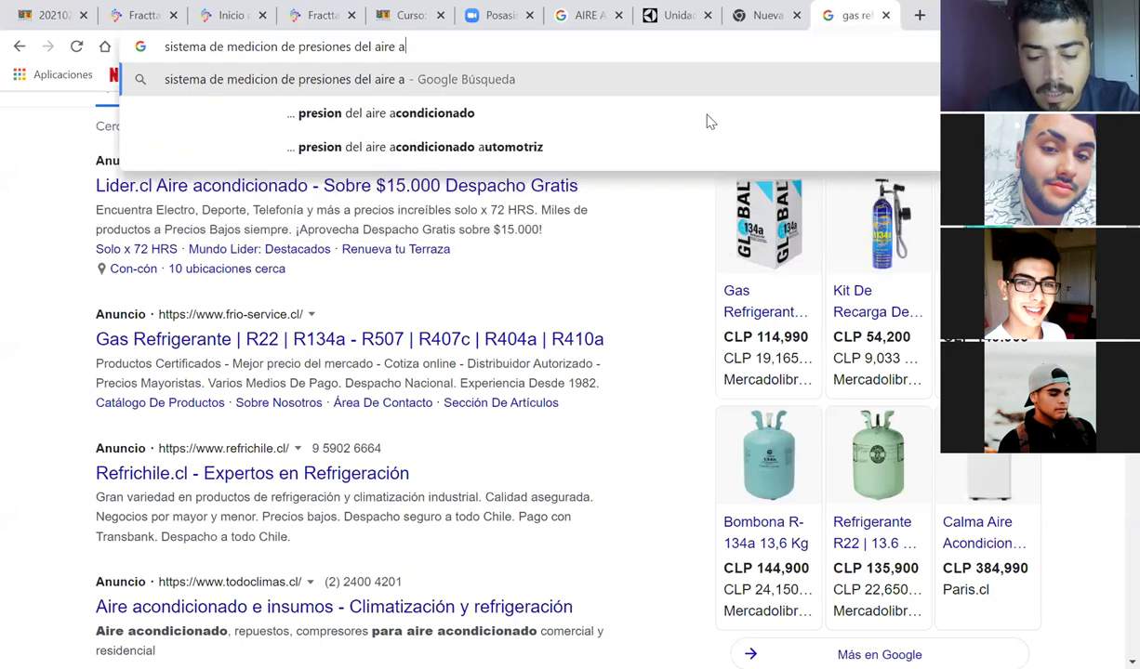
pyautogui.write('condicionado')
pyautogui.press('Return')
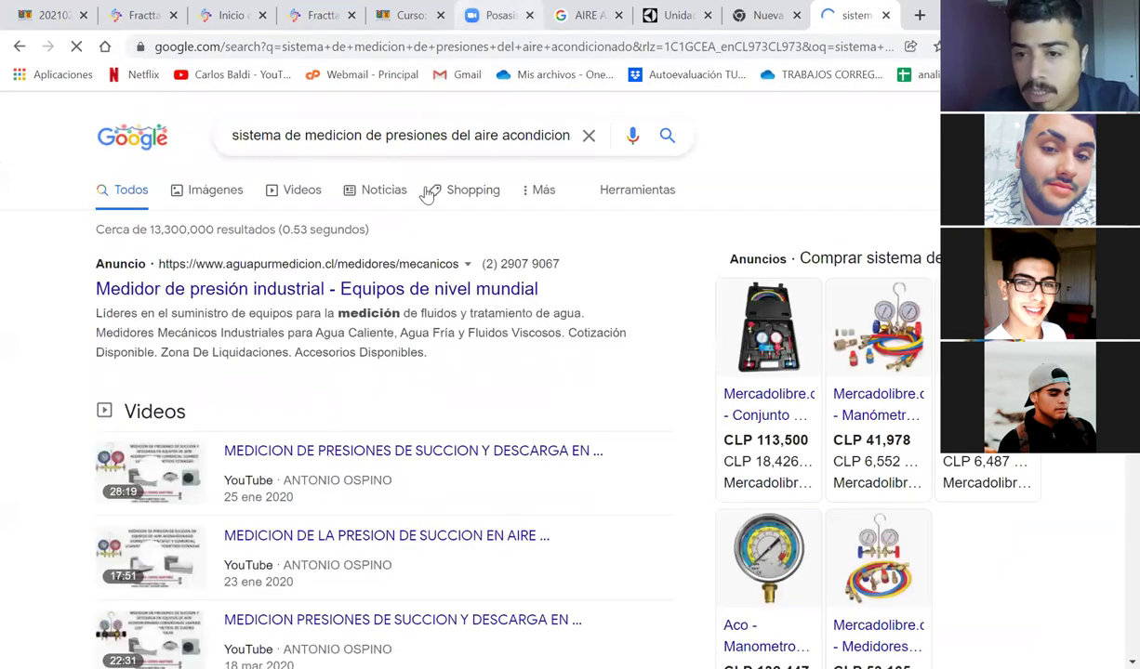
# Step: Open the Mercado Libre listing for the three-way refrigerant manometer, accept the cookies and examine the product photo of the gauges and hoses
pyautogui.moveTo(869, 376)
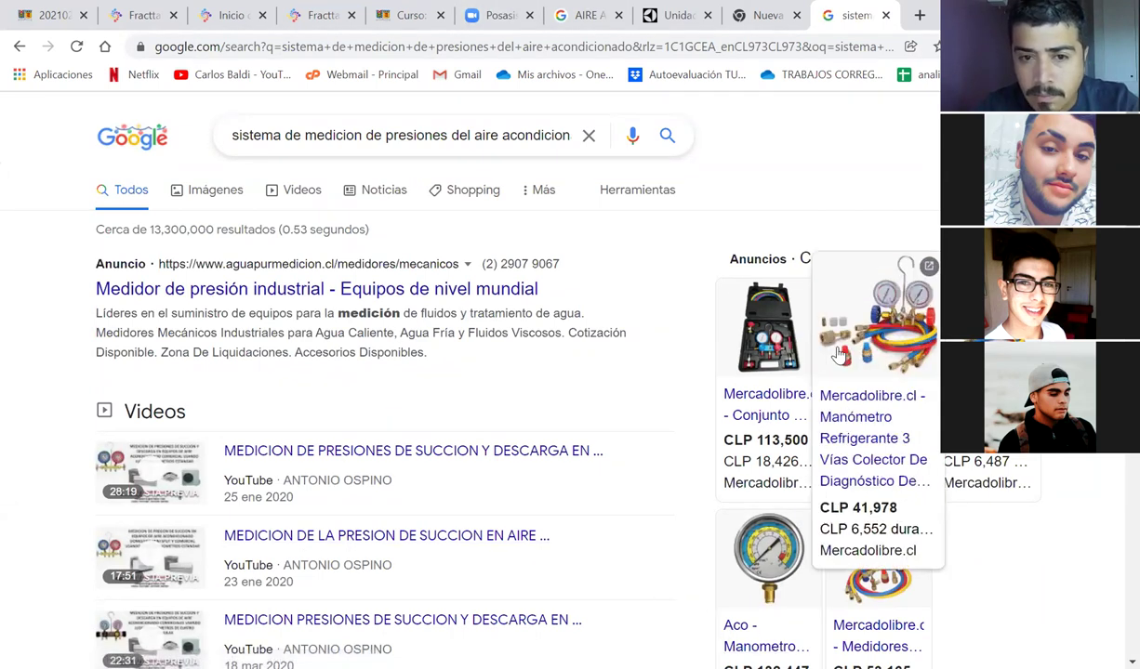
pyautogui.moveTo(879, 336)
pyautogui.click(880, 363)
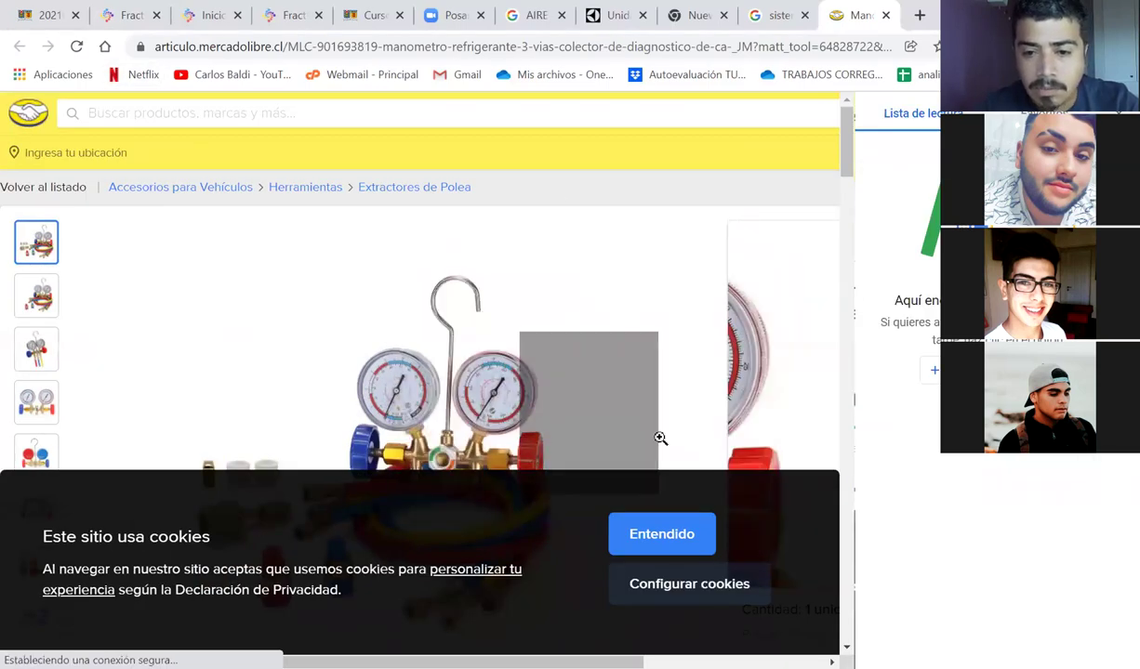
pyautogui.click(658, 536)
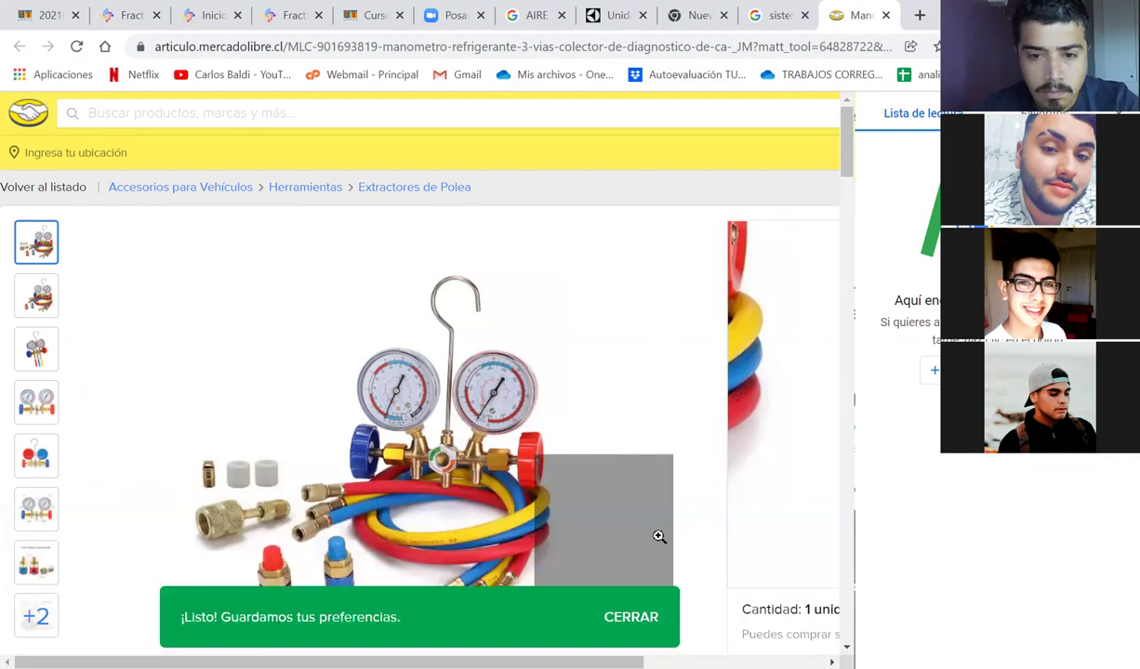
pyautogui.scroll(-2, 267, 379)
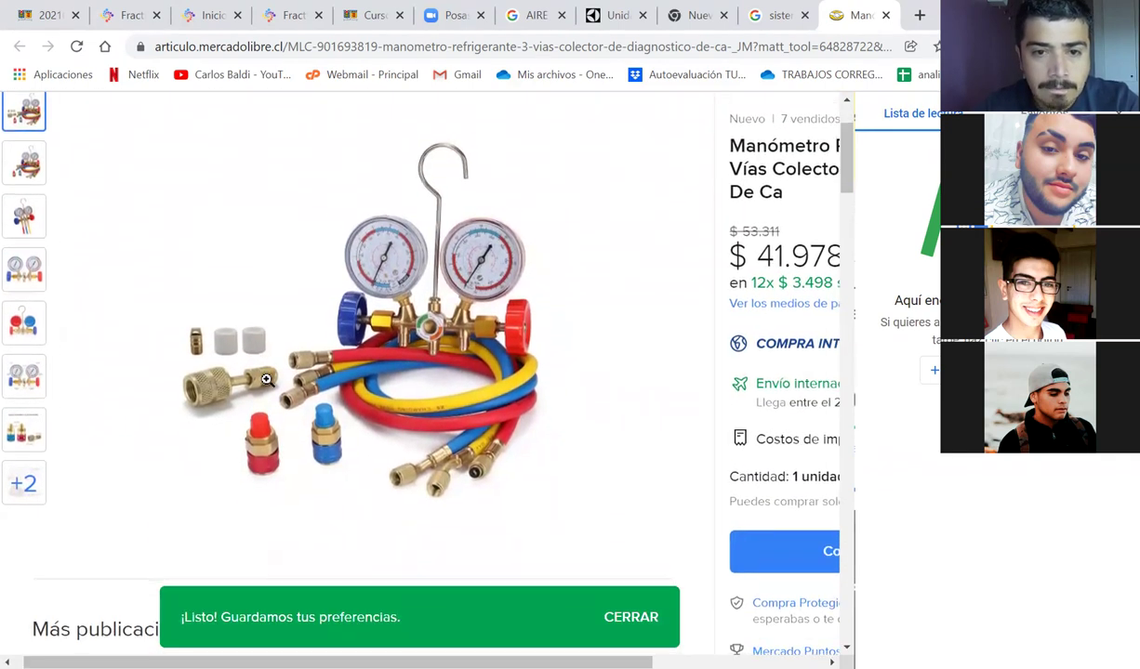
pyautogui.scroll(-1, 267, 379)
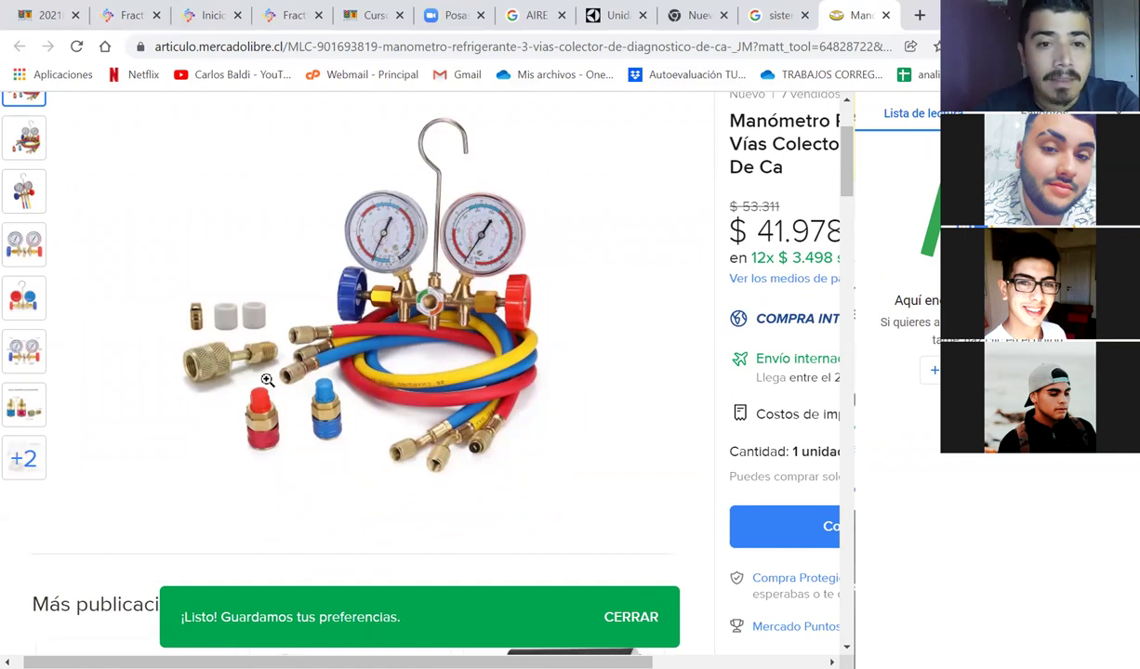
pyautogui.click(23, 190)
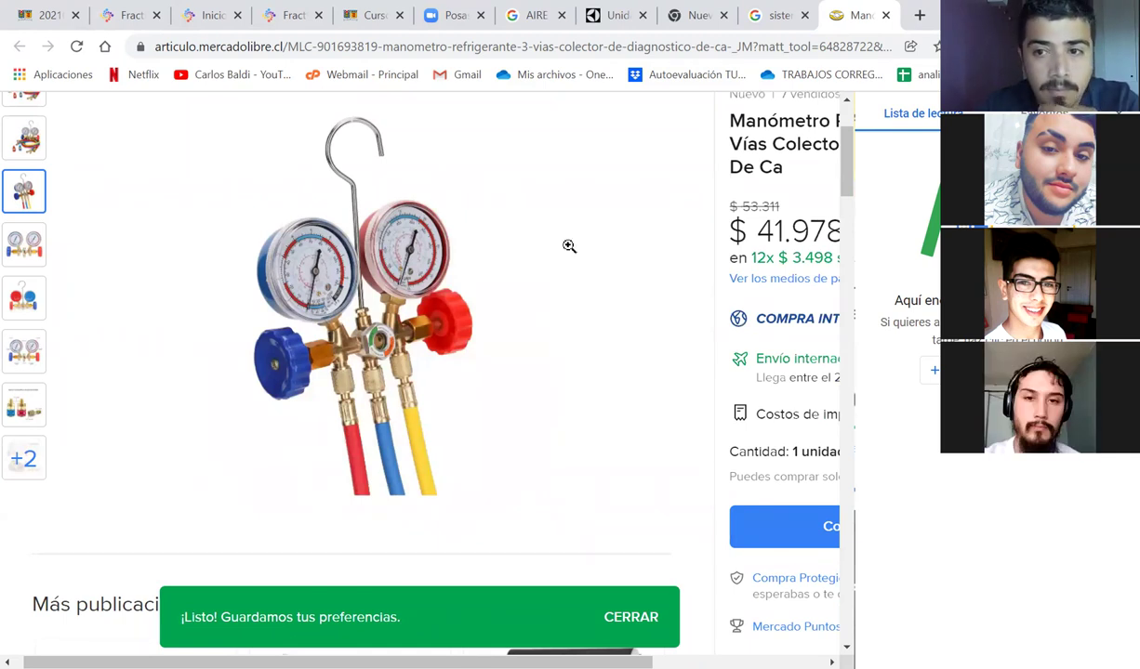
pyautogui.click(1119, 113)
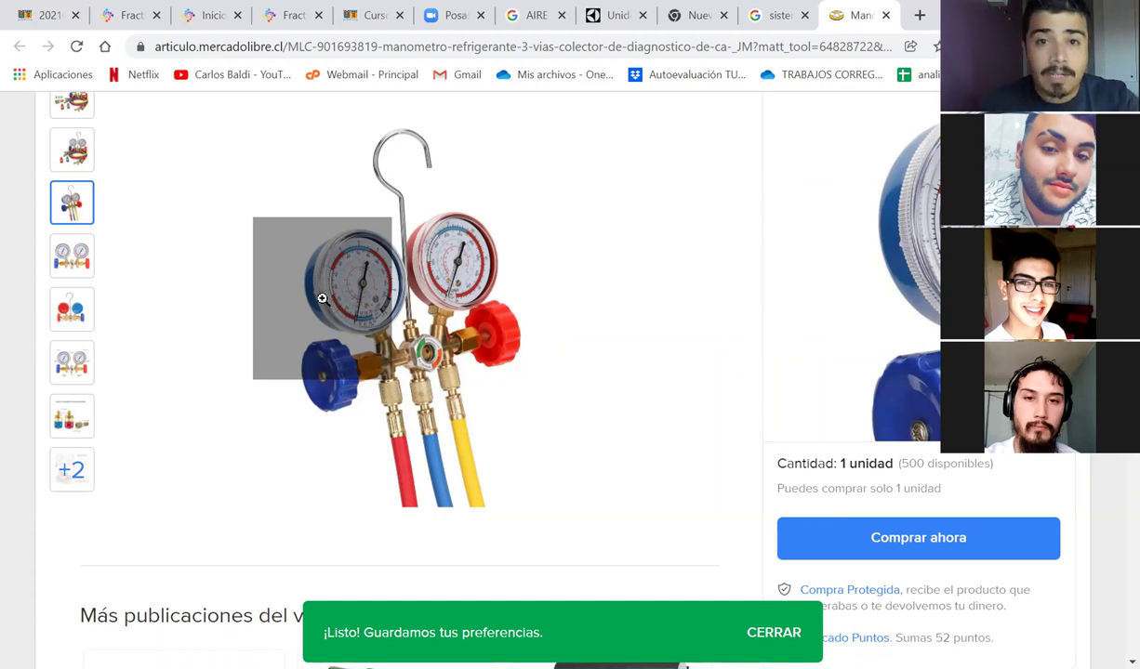
# Step: Switch back to Fracttal, save the pressure subtask and start a new subtask of type Si / No
pyautogui.click(283, 16)
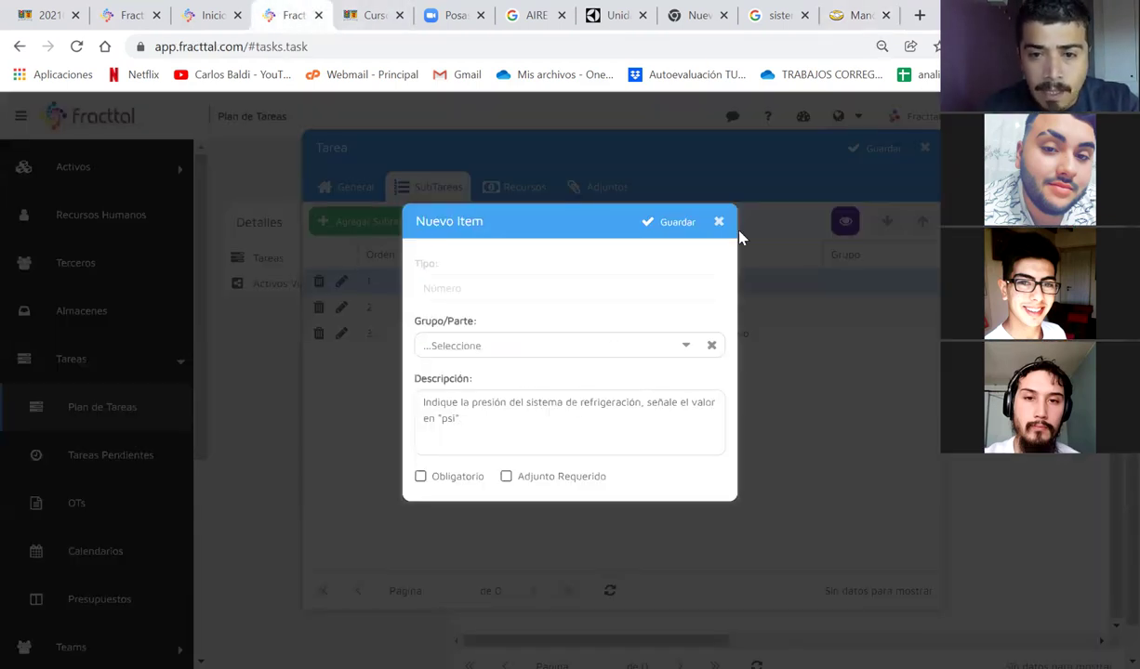
pyautogui.click(667, 223)
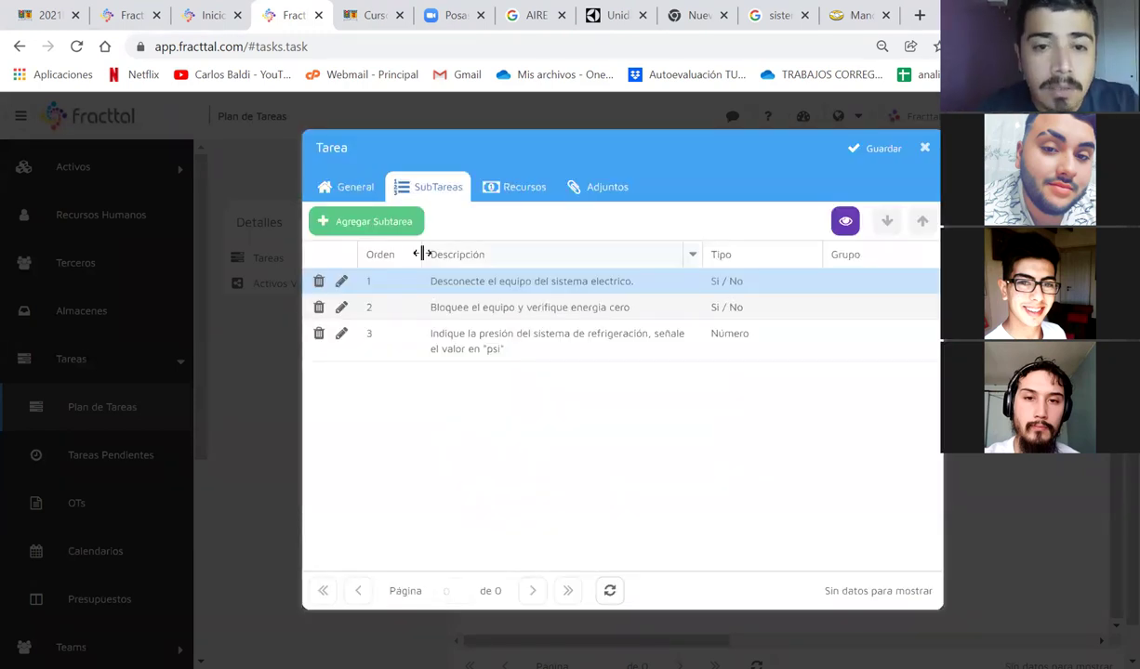
pyautogui.click(364, 224)
pyautogui.click(484, 290)
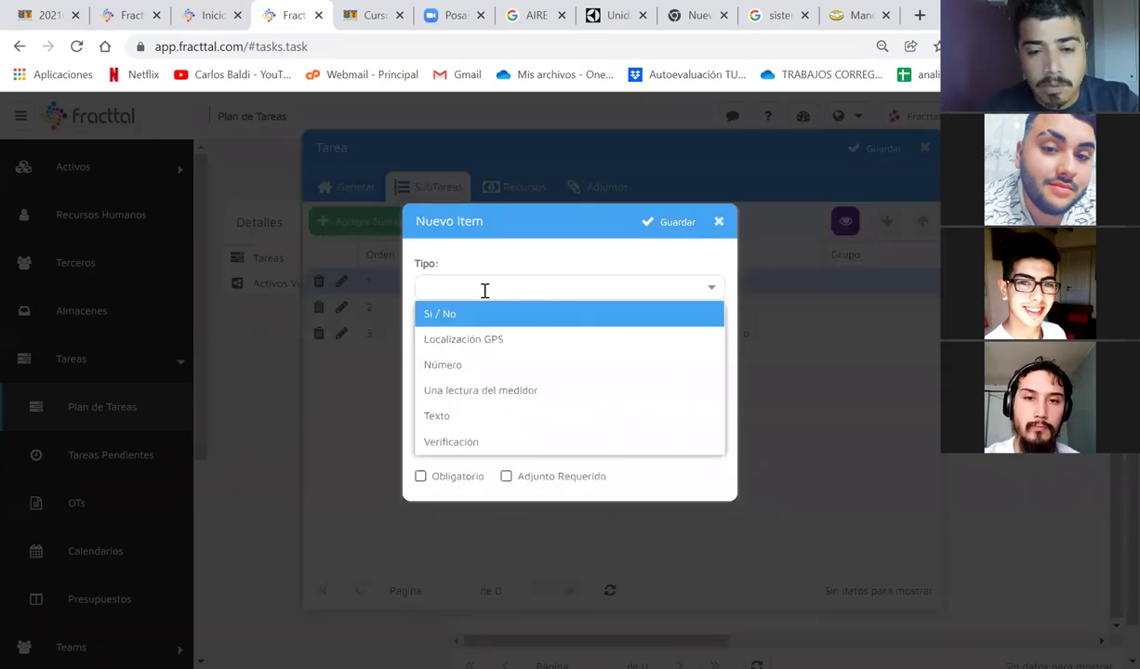
pyautogui.click(451, 338)
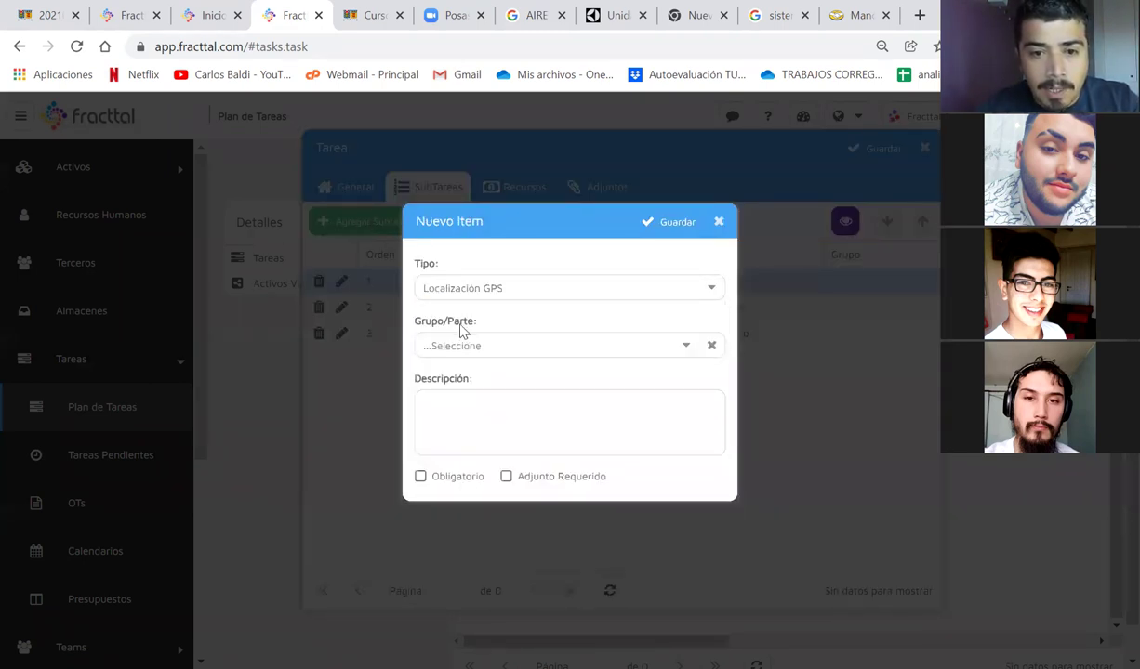
pyautogui.click(469, 281)
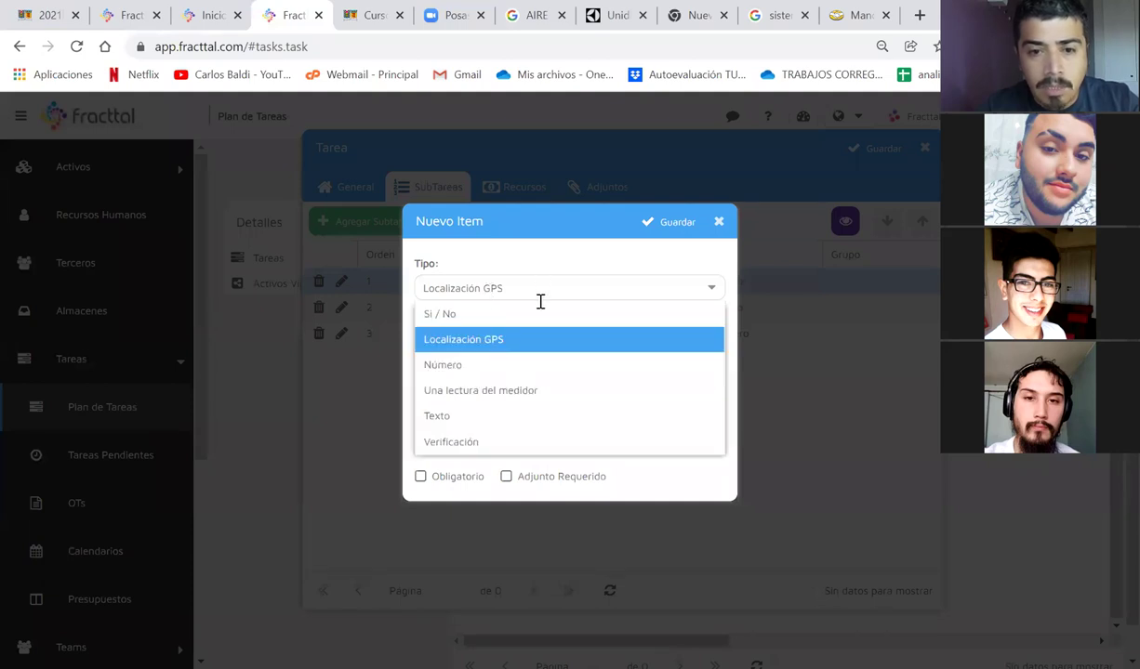
pyautogui.click(462, 316)
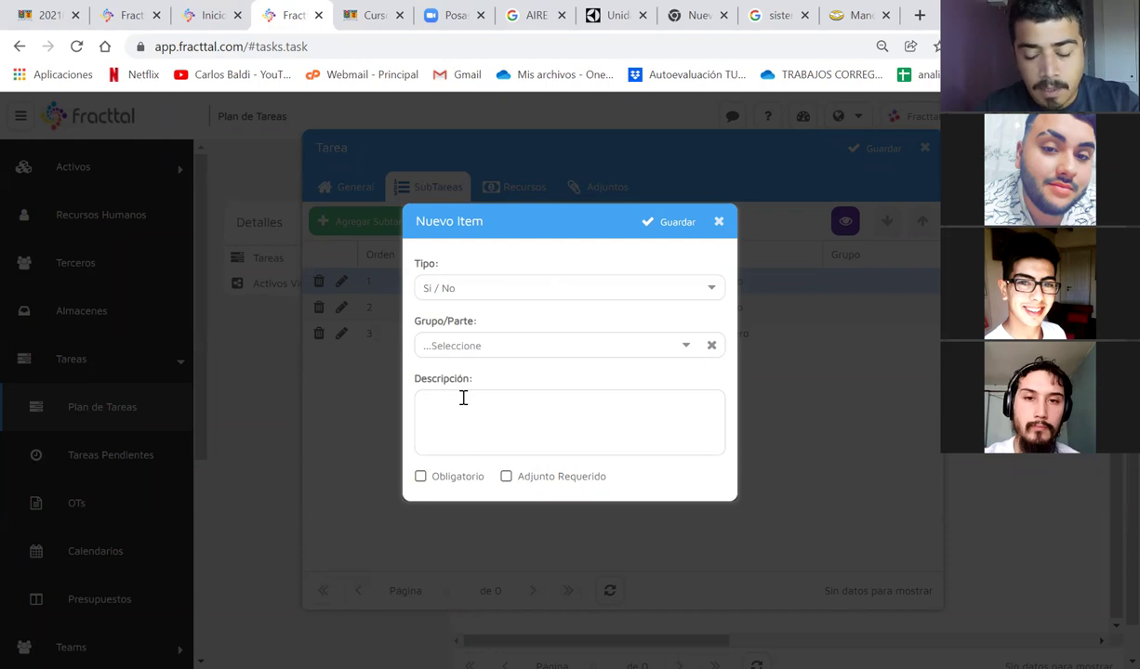
# Step: Enter the new subtask's description "Conecte la manguera azul a la bomba de vacío, y al sistema para la generacion del vacio"
pyautogui.click(463, 397)
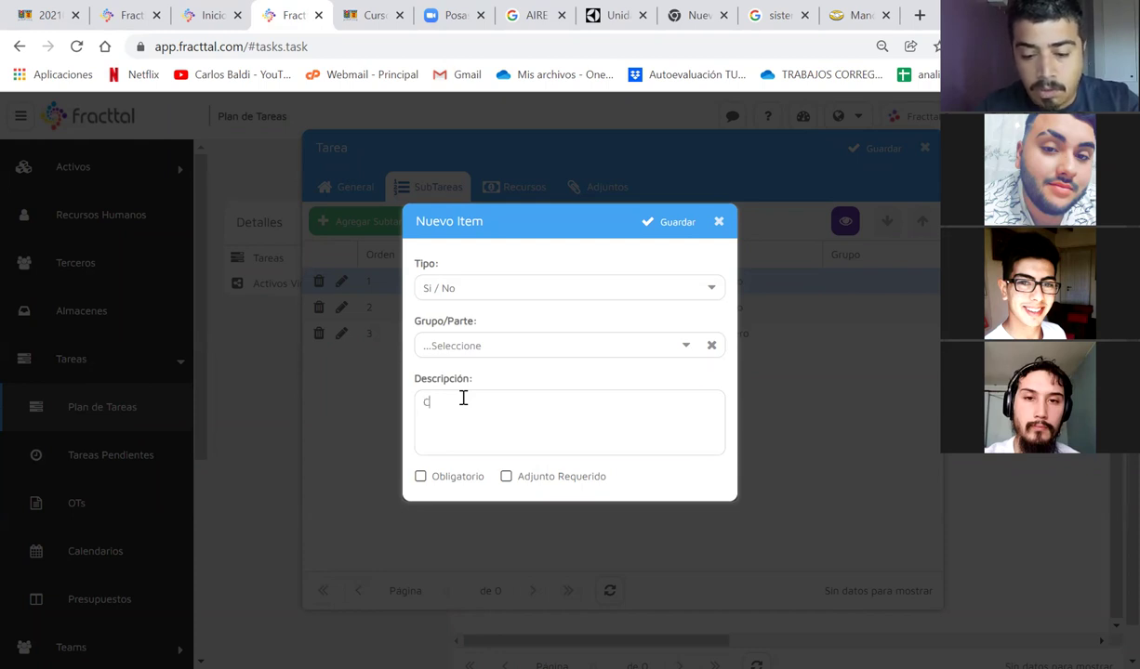
pyautogui.write('Conecta')
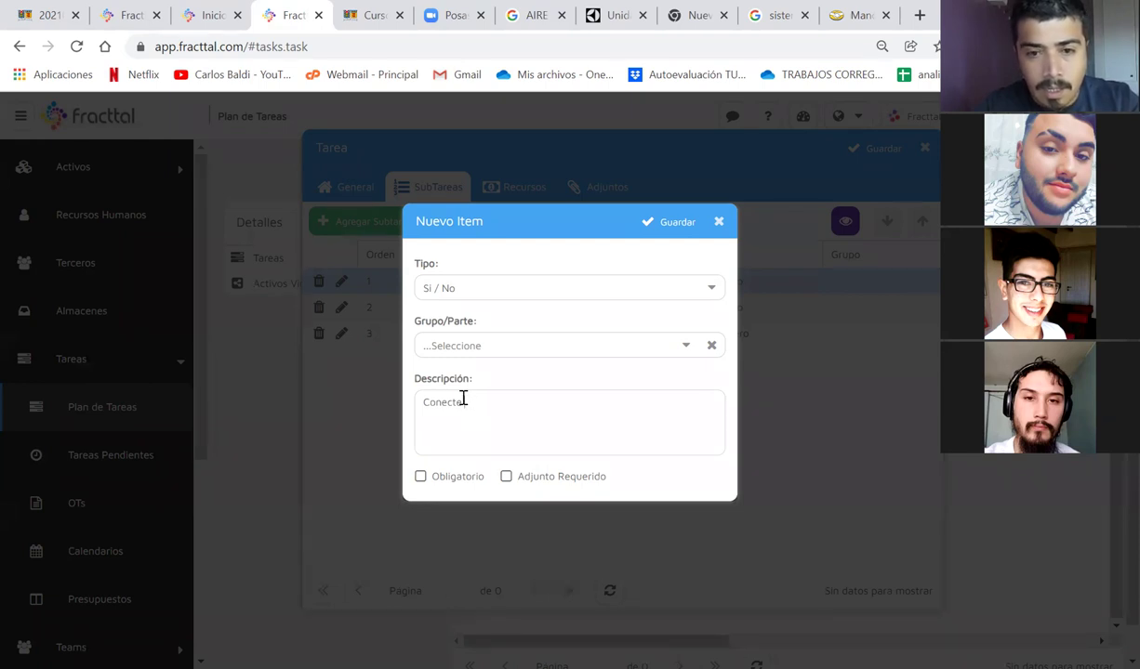
pyautogui.write('r la ma')
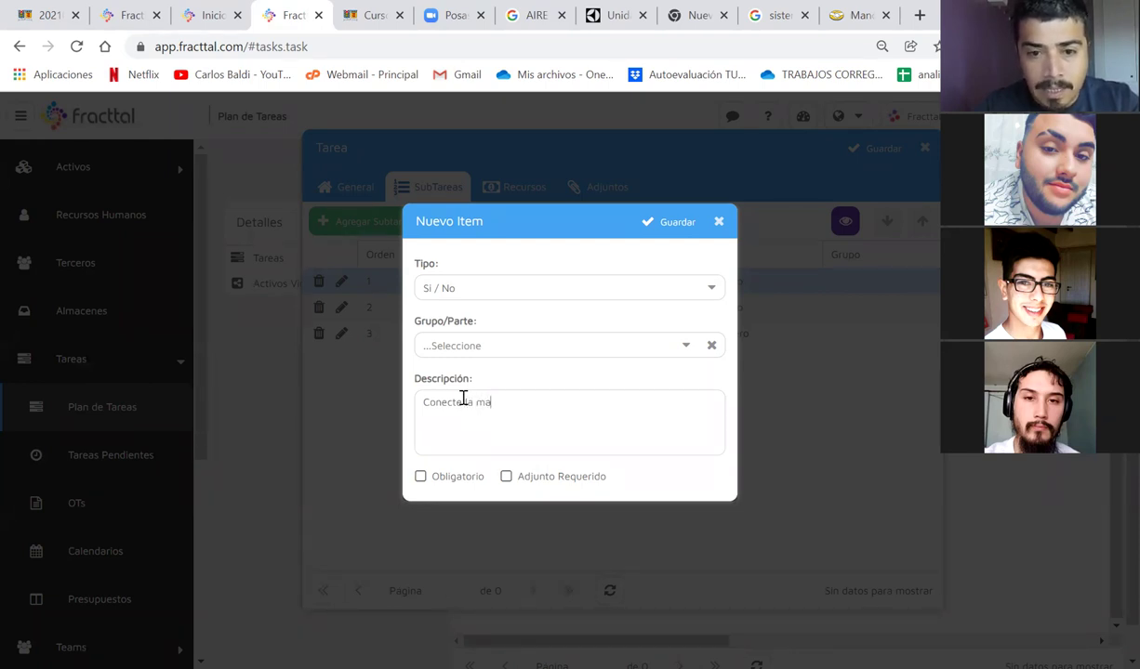
pyautogui.write('nguera ')
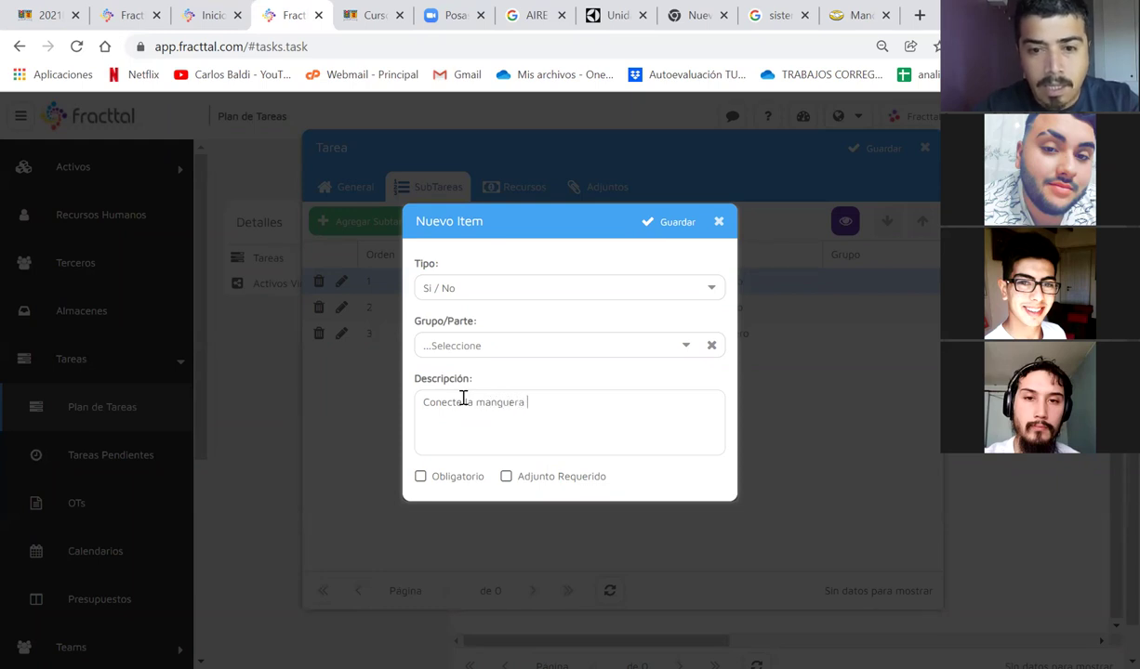
pyautogui.write('azul')
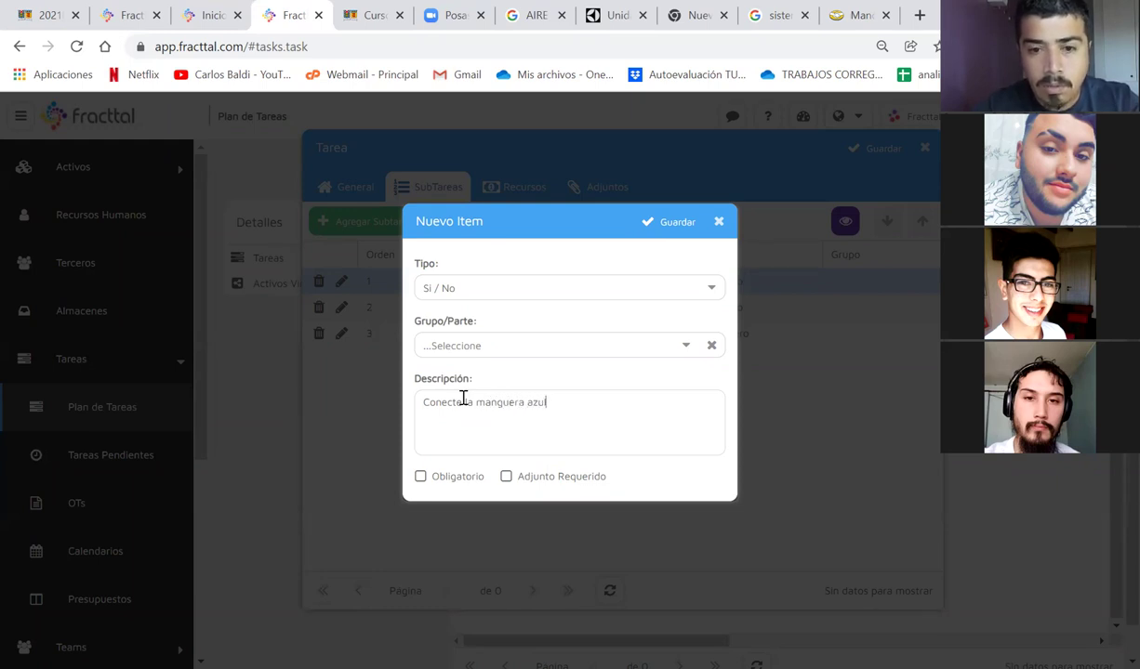
pyautogui.write(' a la')
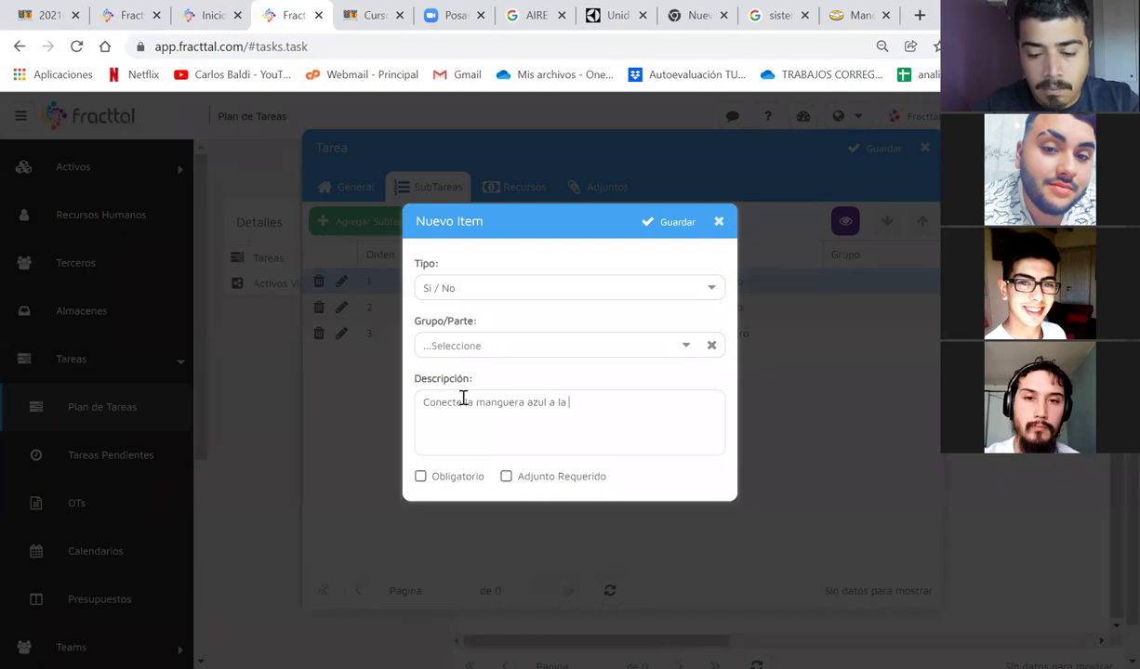
pyautogui.write(' bomba de ')
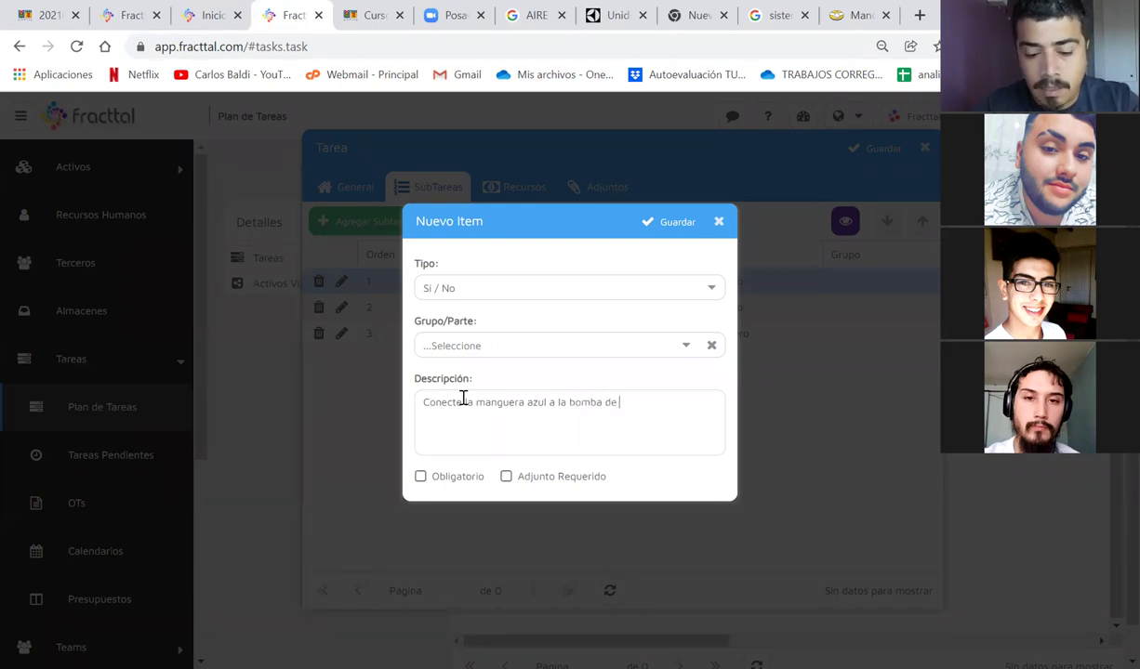
pyautogui.write('vac')
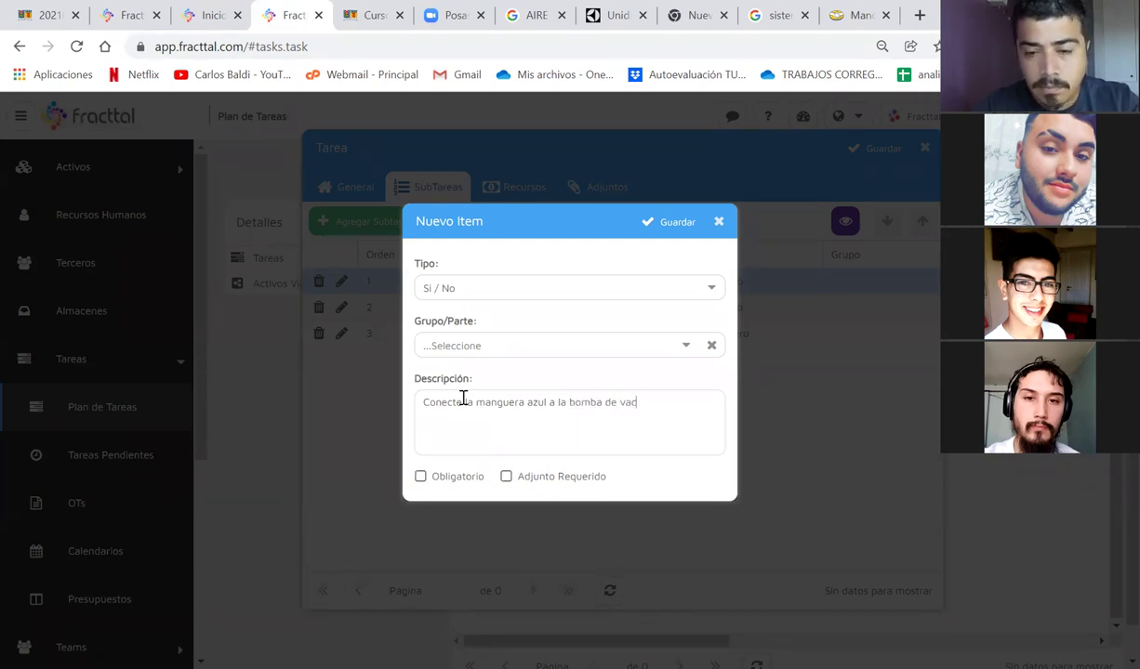
pyautogui.write('io')
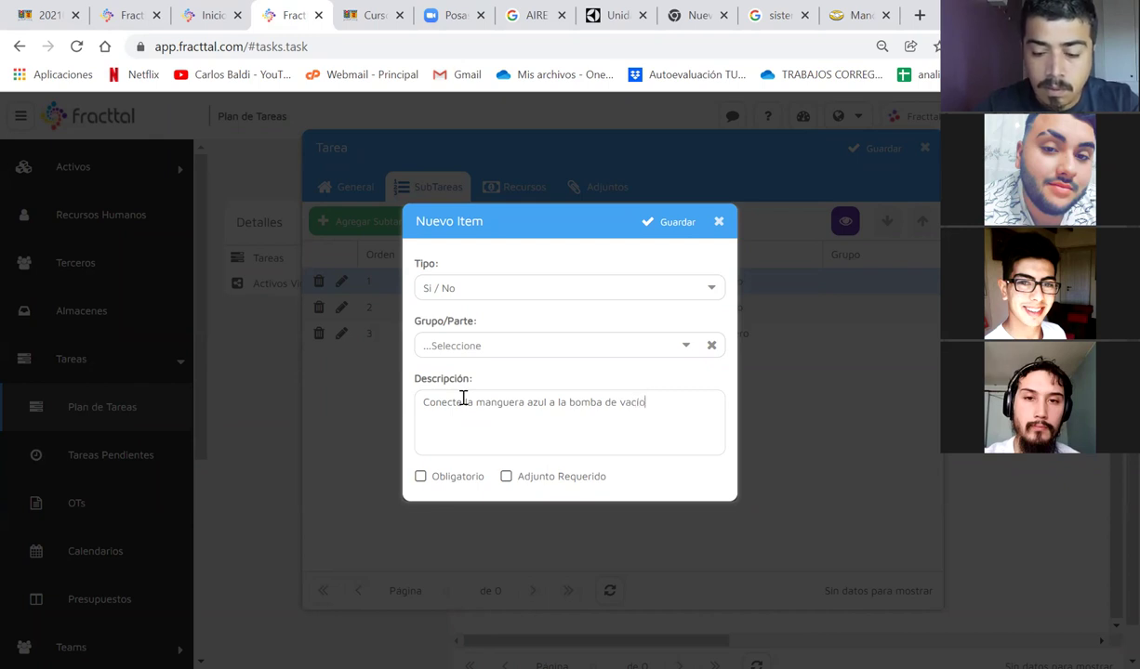
pyautogui.write('io, y al sistema ')
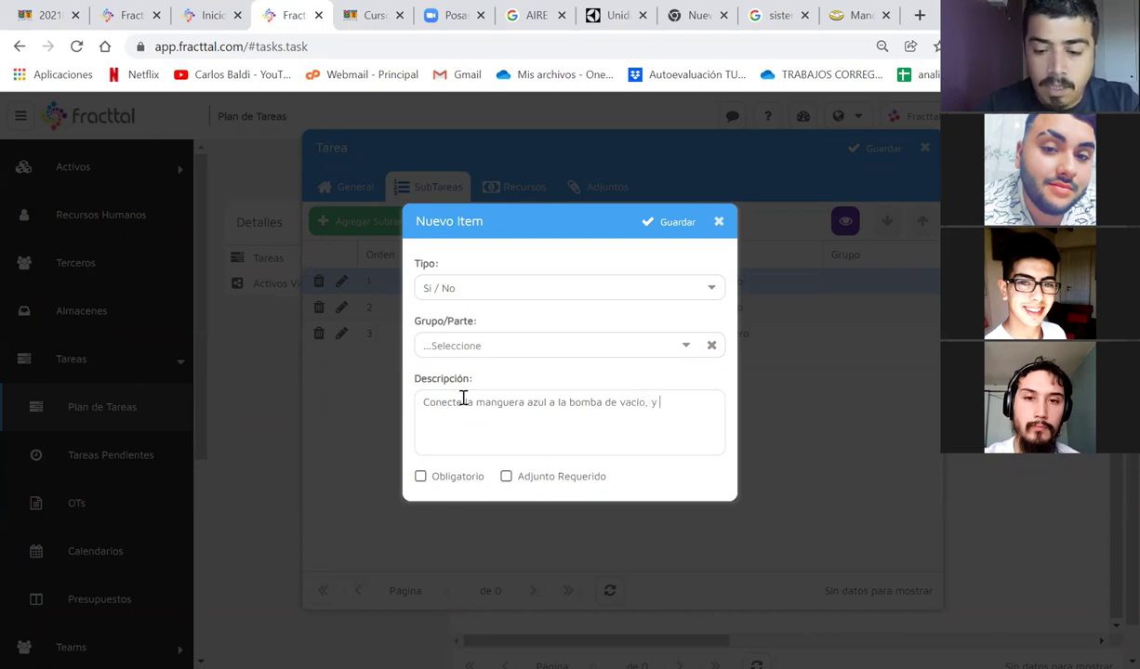
pyautogui.write('par agenerar el')
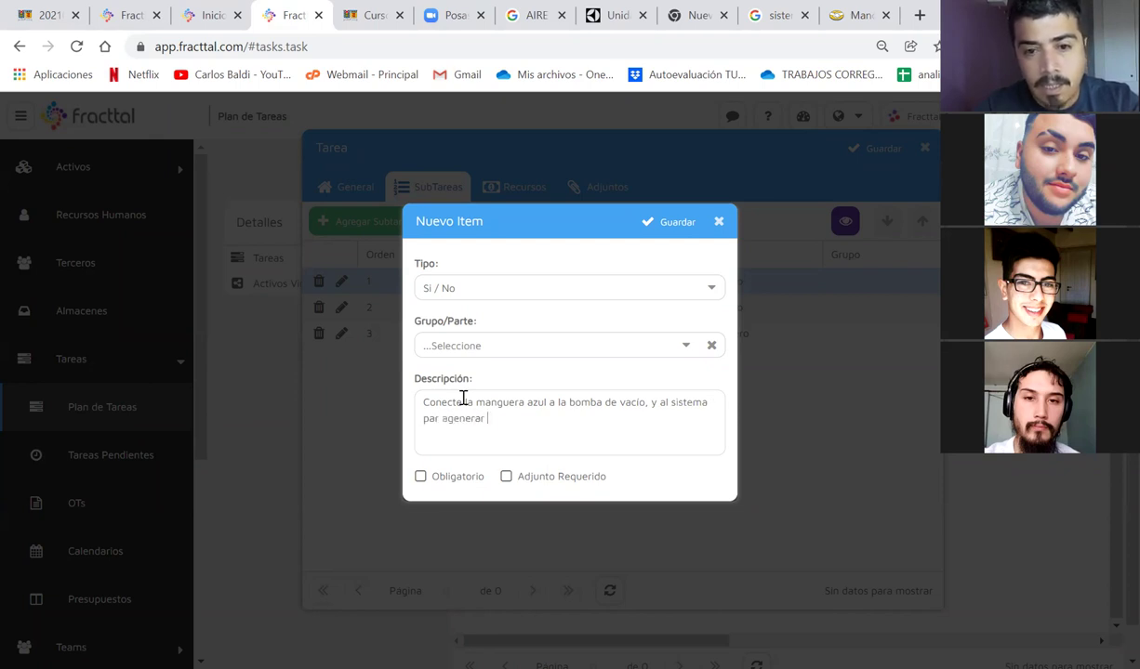
pyautogui.press('BackSpace')
pyautogui.press('BackSpace')
pyautogui.press('BackSpace')
pyautogui.press('BackSpace')
pyautogui.press('BackSpace')
pyautogui.press('BackSpace')
pyautogui.press('BackSpace')
pyautogui.press('BackSpace')
pyautogui.press('BackSpace')
pyautogui.press('BackSpace')
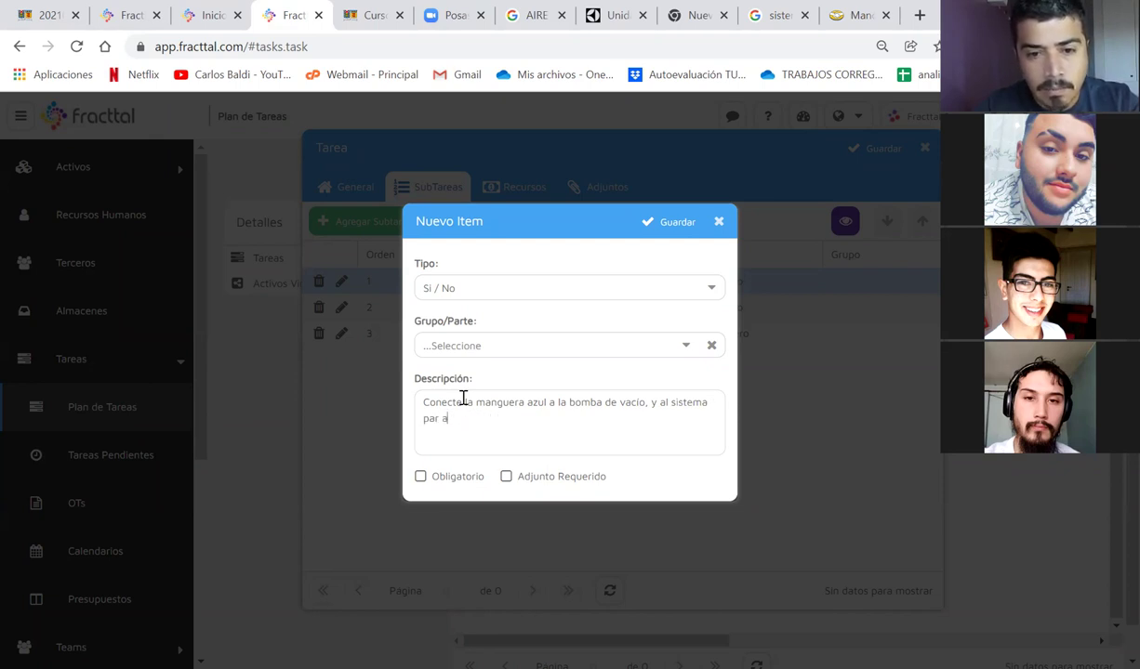
pyautogui.write('la gener')
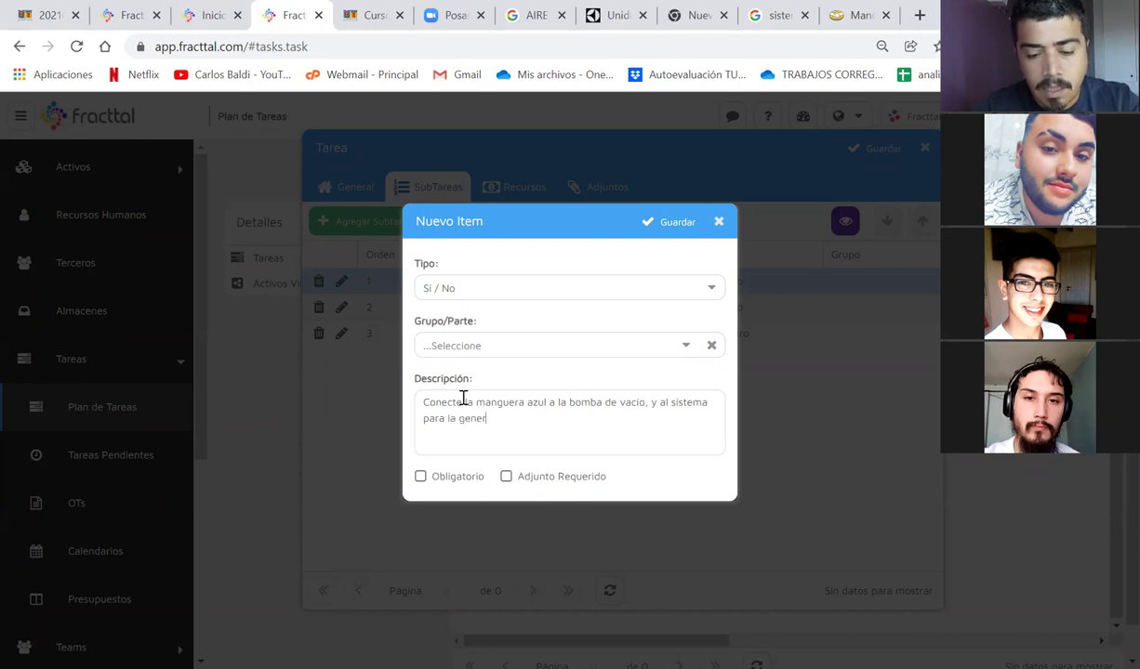
pyautogui.write('acion del v')
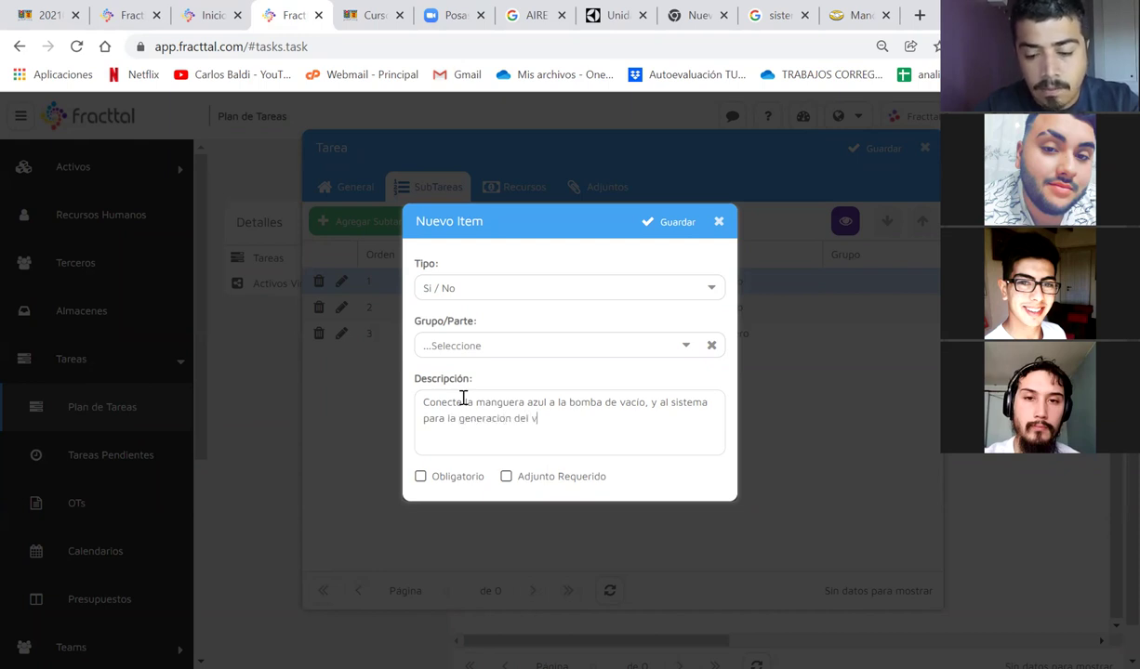
pyautogui.write('acion')
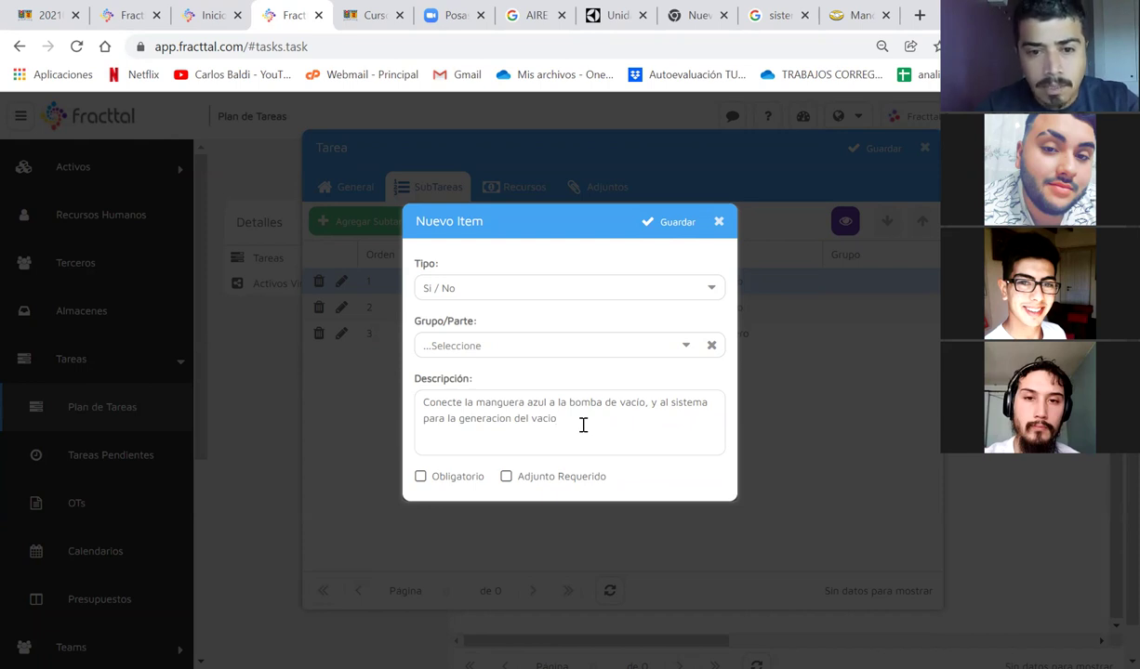
# Step: Correct the description's punctuation and accent to read "bomba de vacío y al sistema, para la generación del vacio"
pyautogui.click(648, 403)
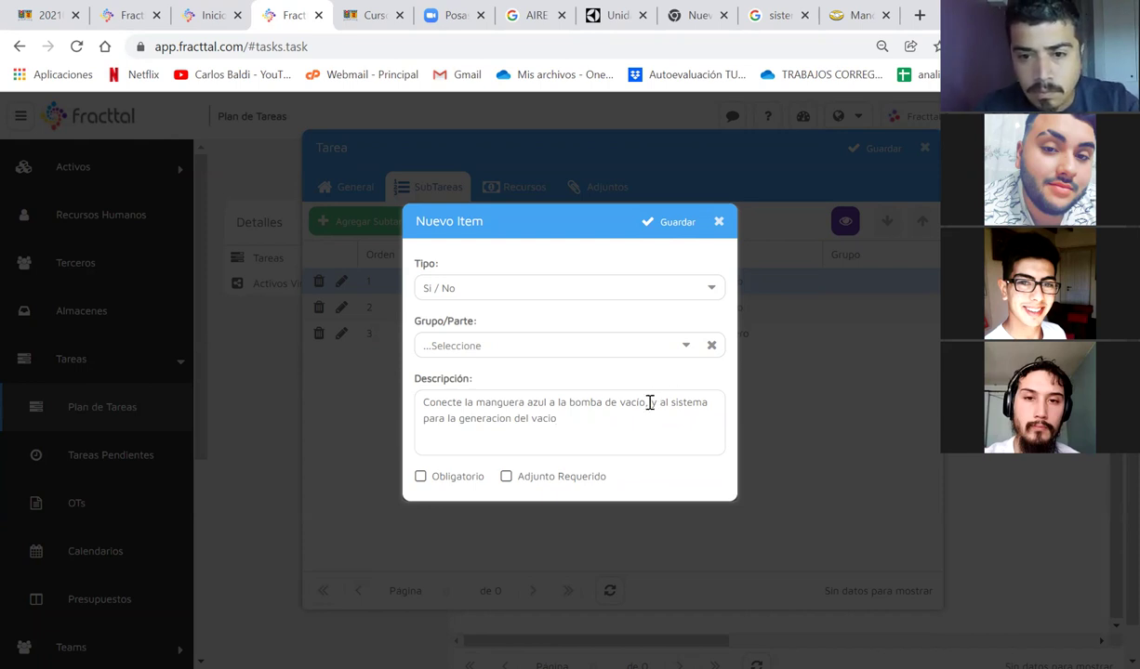
pyautogui.press('BackSpace')
pyautogui.write('y')
pyautogui.click(604, 420)
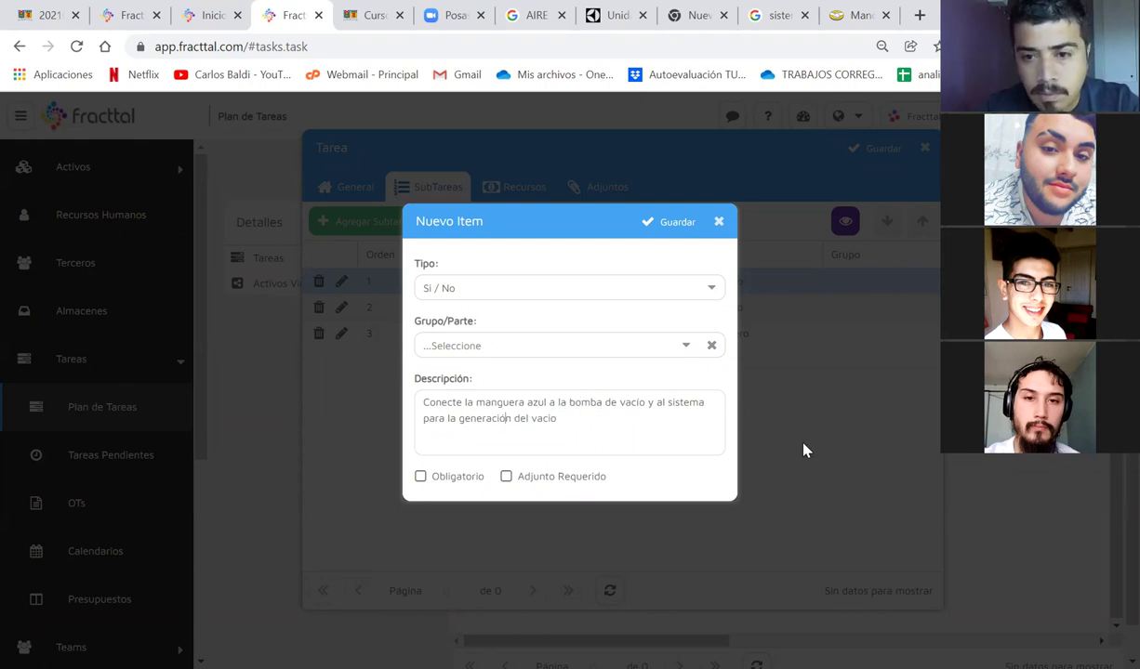
pyautogui.click(708, 406)
pyautogui.press('BackSpace')
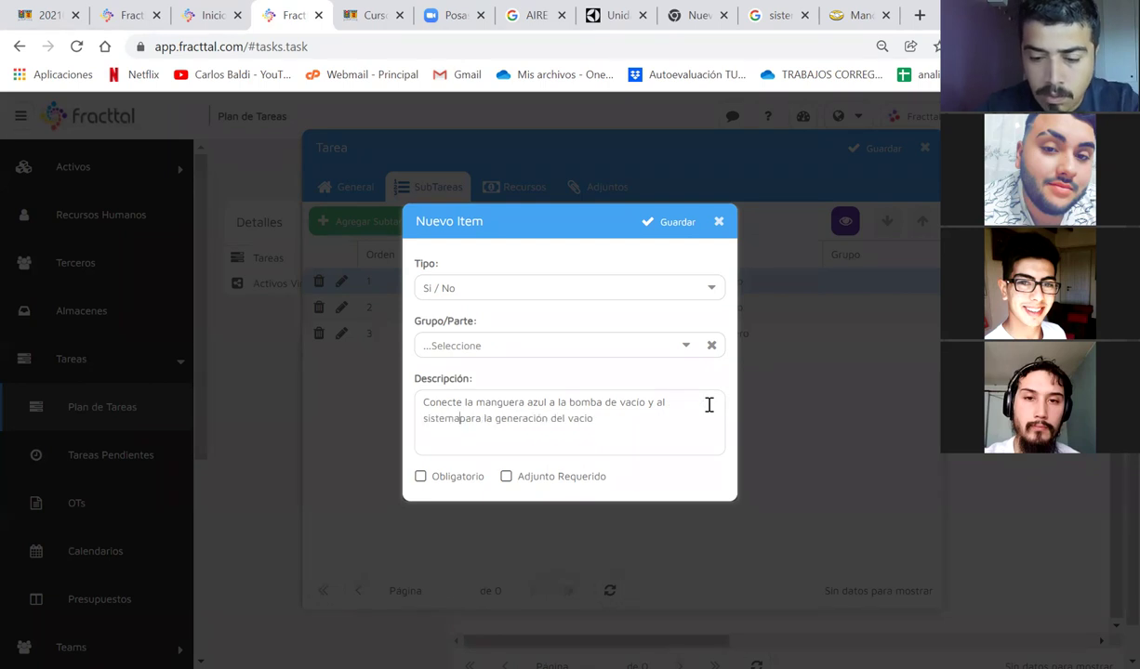
pyautogui.press('Return')
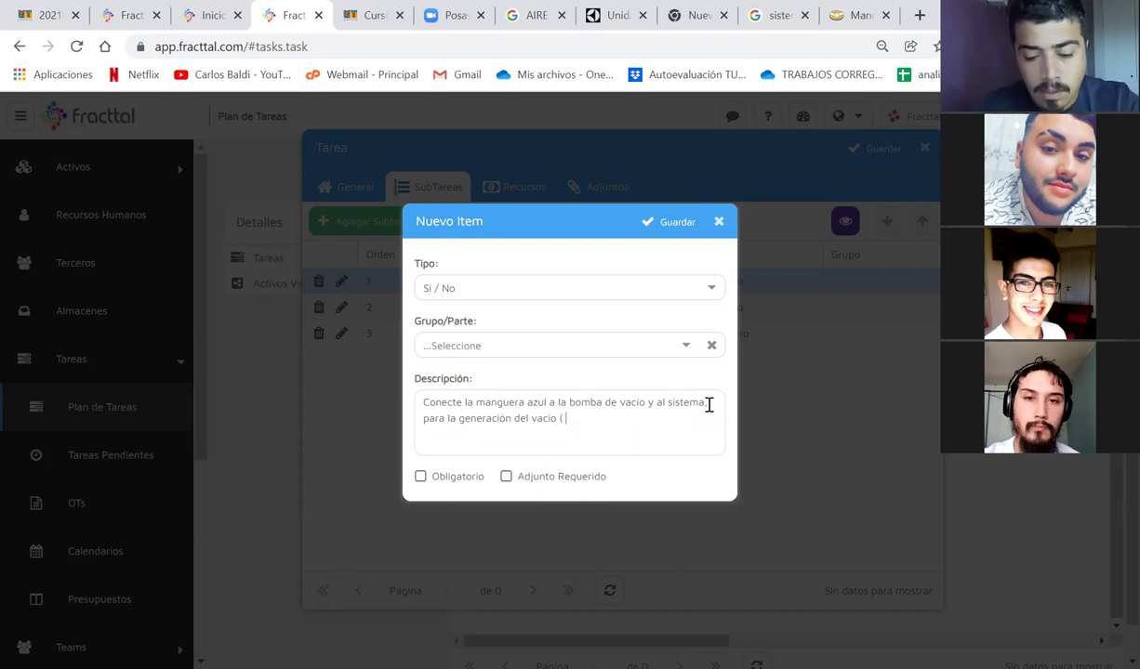
# Step: Append "(revise constantemente el vacuometro)" to the description and save the fourth subtask
pyautogui.write('vise')
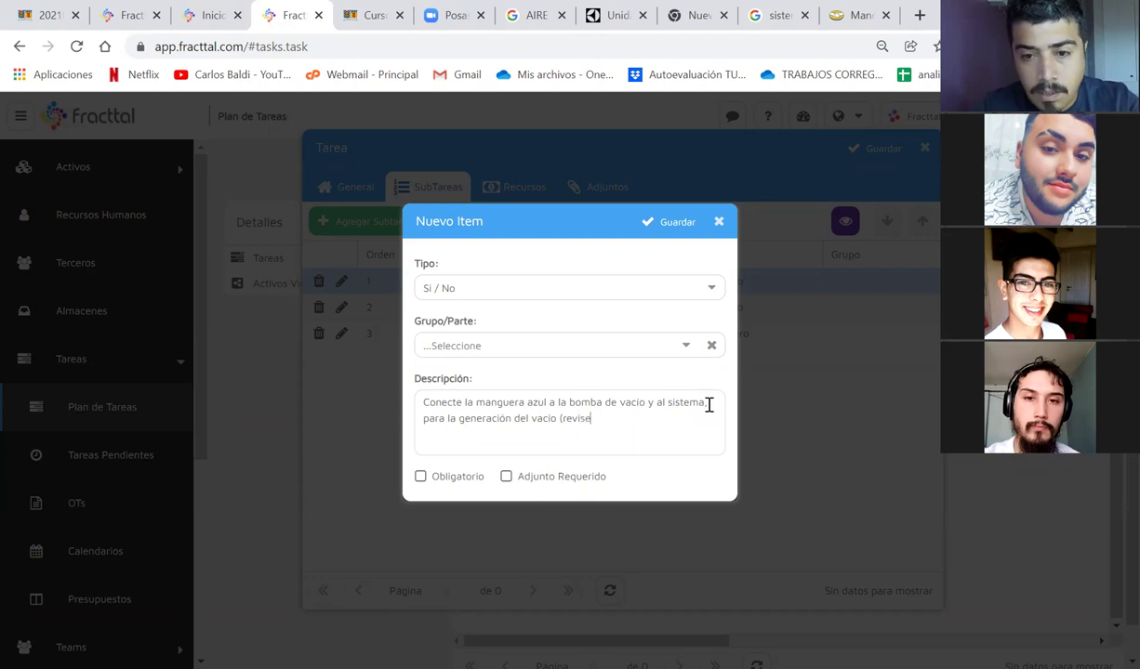
pyautogui.write(' constante')
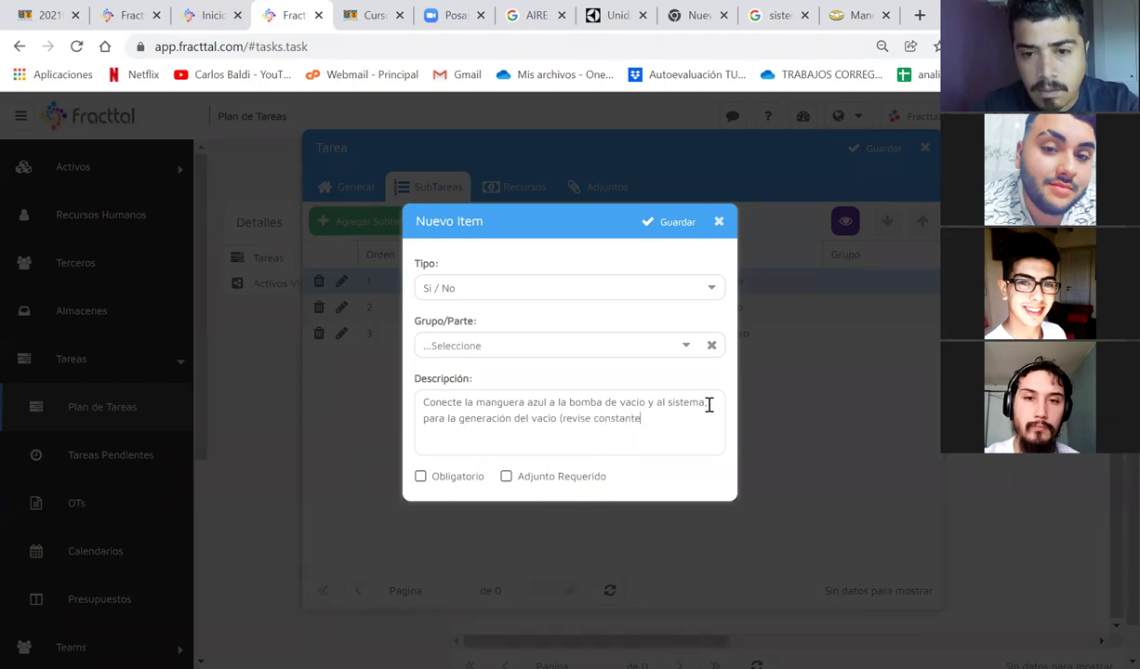
pyautogui.write('mente el vacu')
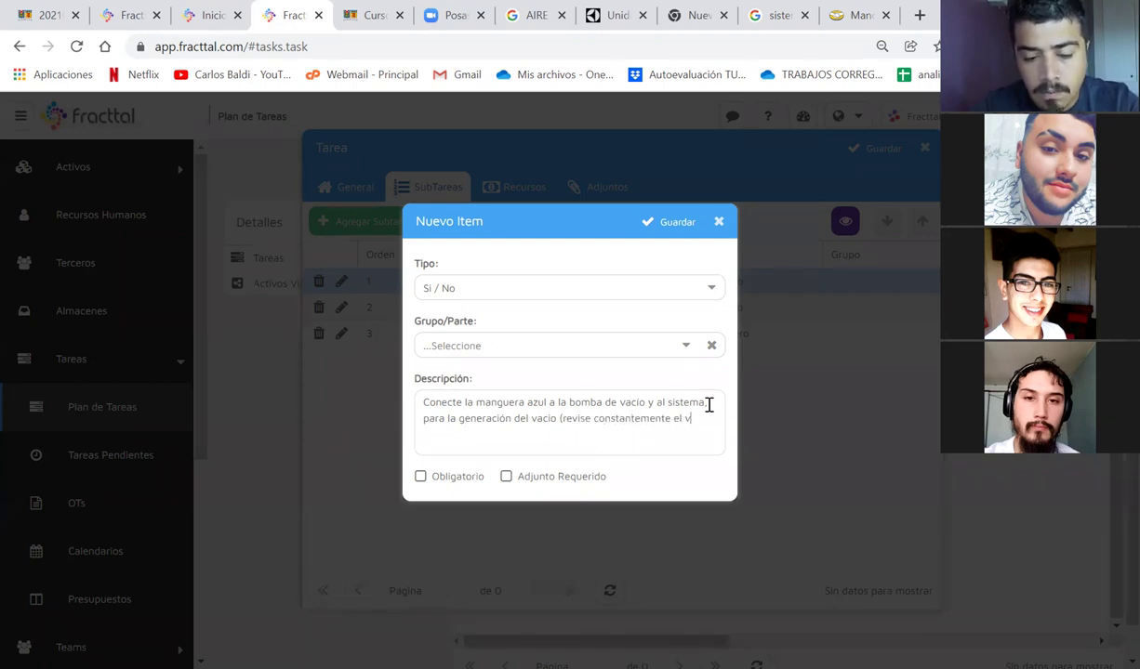
pyautogui.write('etro')
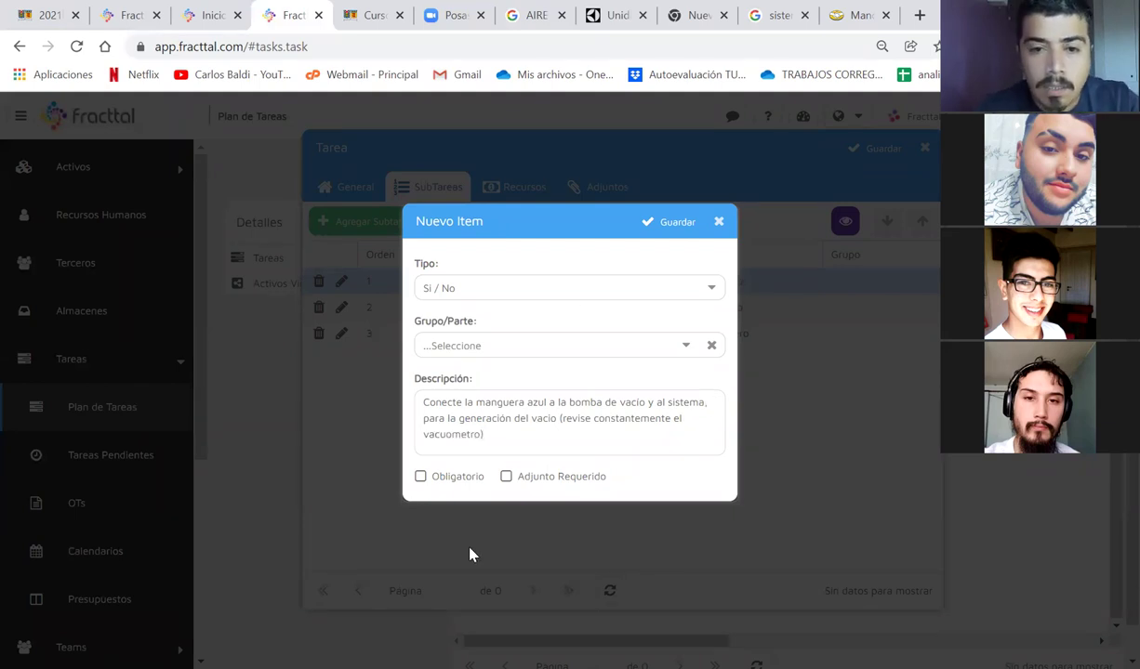
pyautogui.click(688, 223)
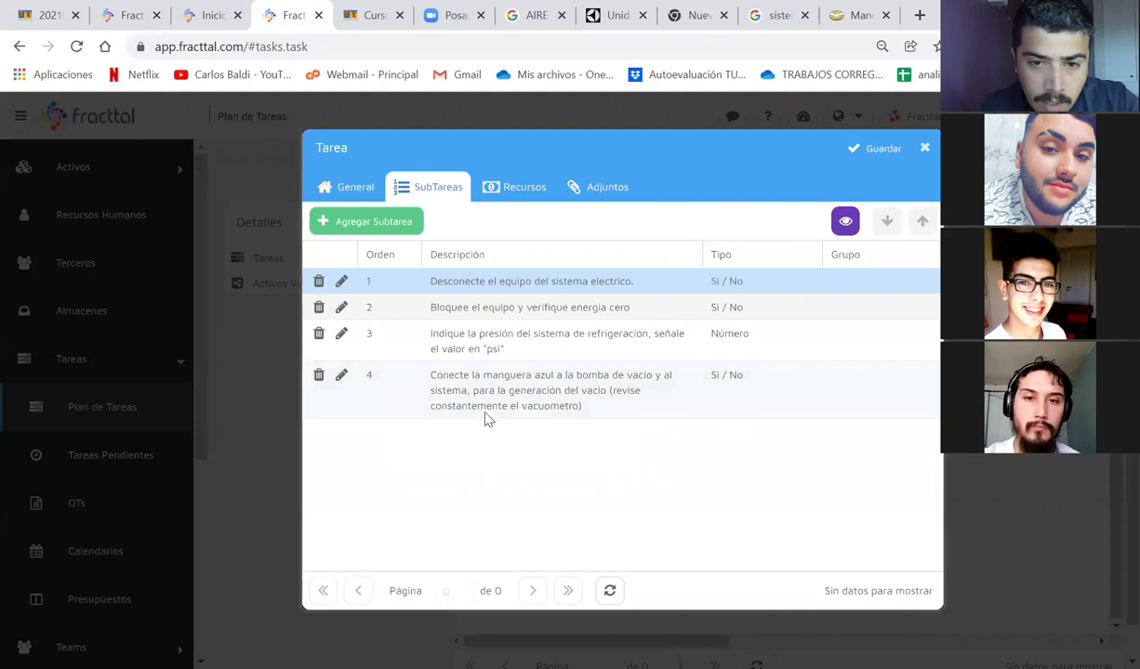
# Step: Check the preview of the refrigerant task with the vacuum pump subtask included, and close it
pyautogui.click(844, 223)
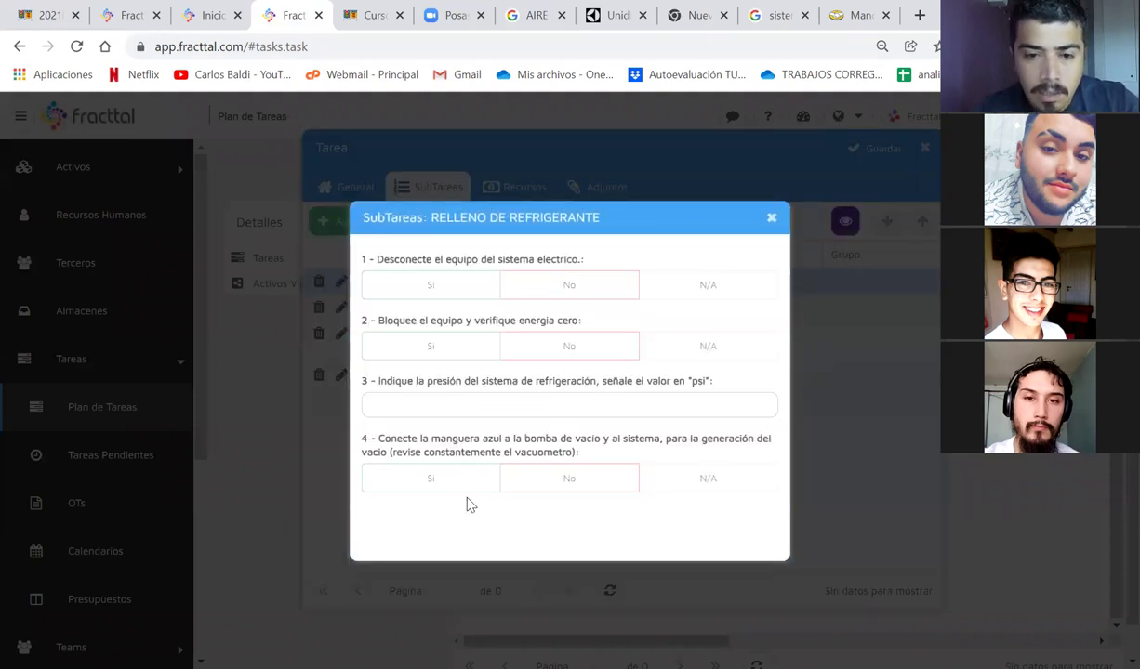
pyautogui.click(771, 218)
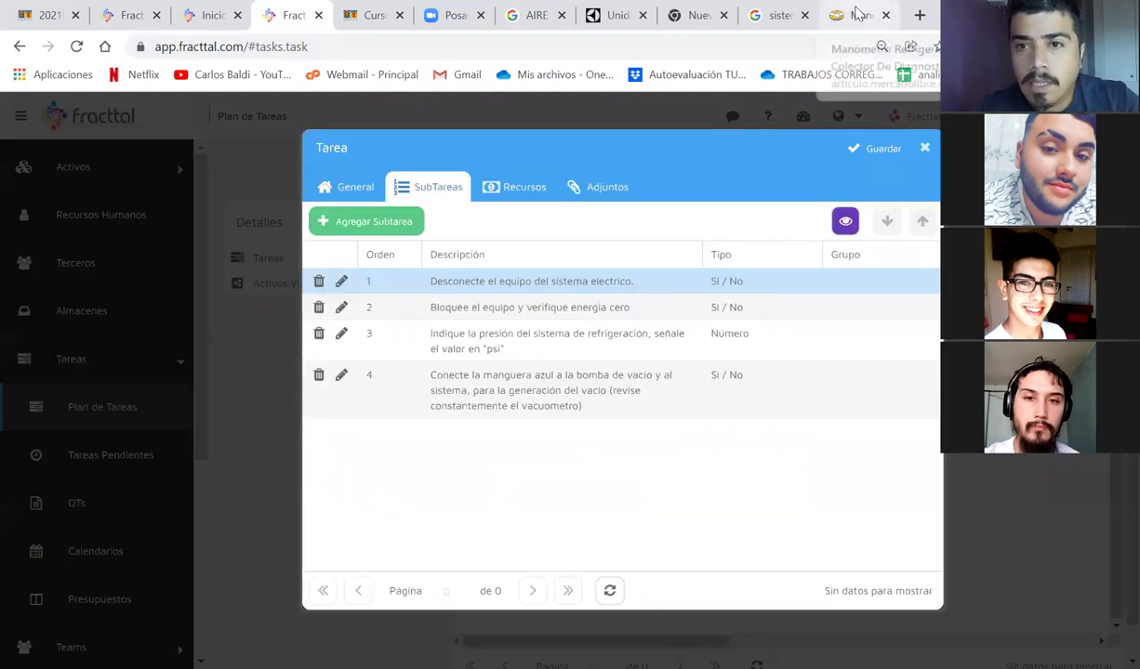
# Step: Re-examine the manometer photo in the Mercado Libre listing, return to Fracttal and select the fourth subtask
pyautogui.click(881, 13)
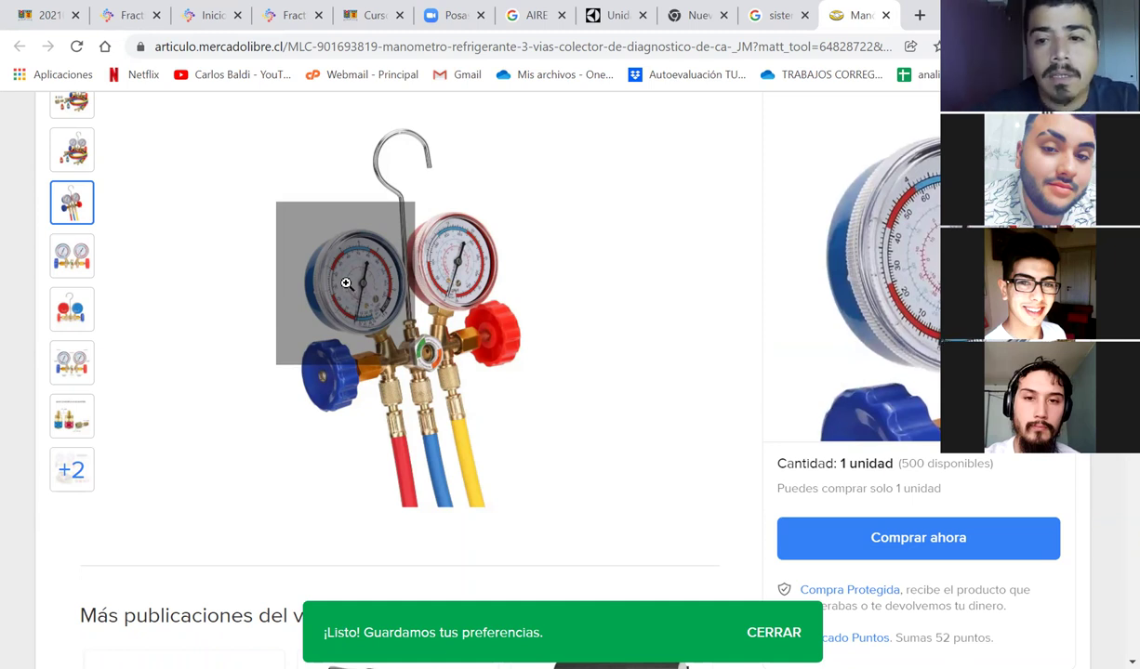
pyautogui.click(294, 15)
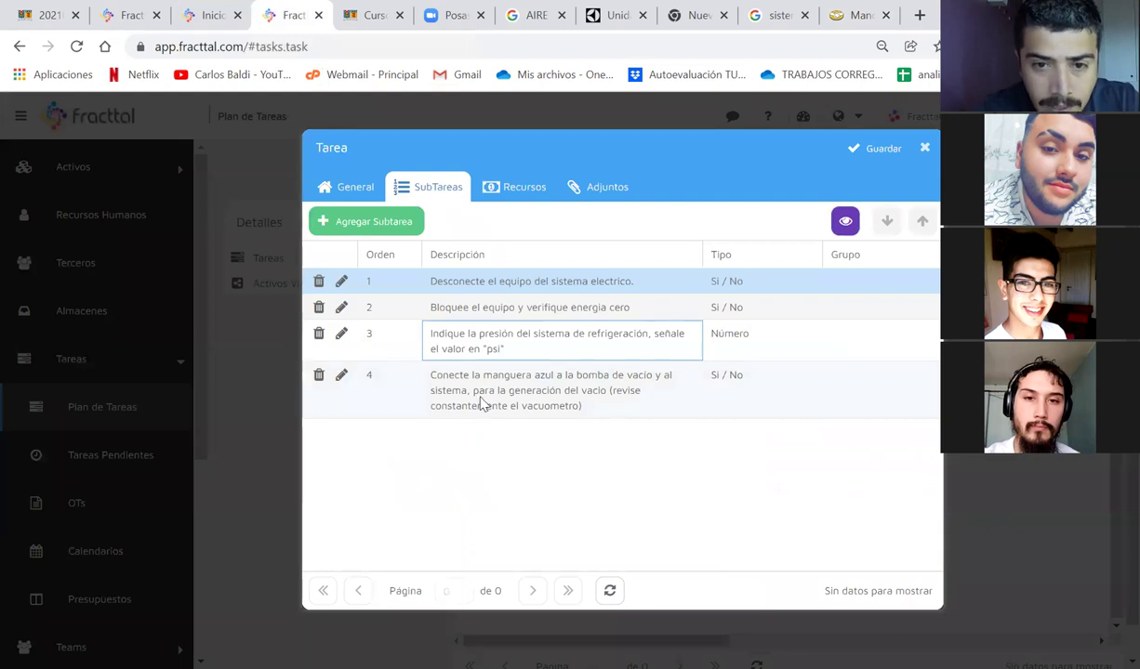
pyautogui.click(518, 384)
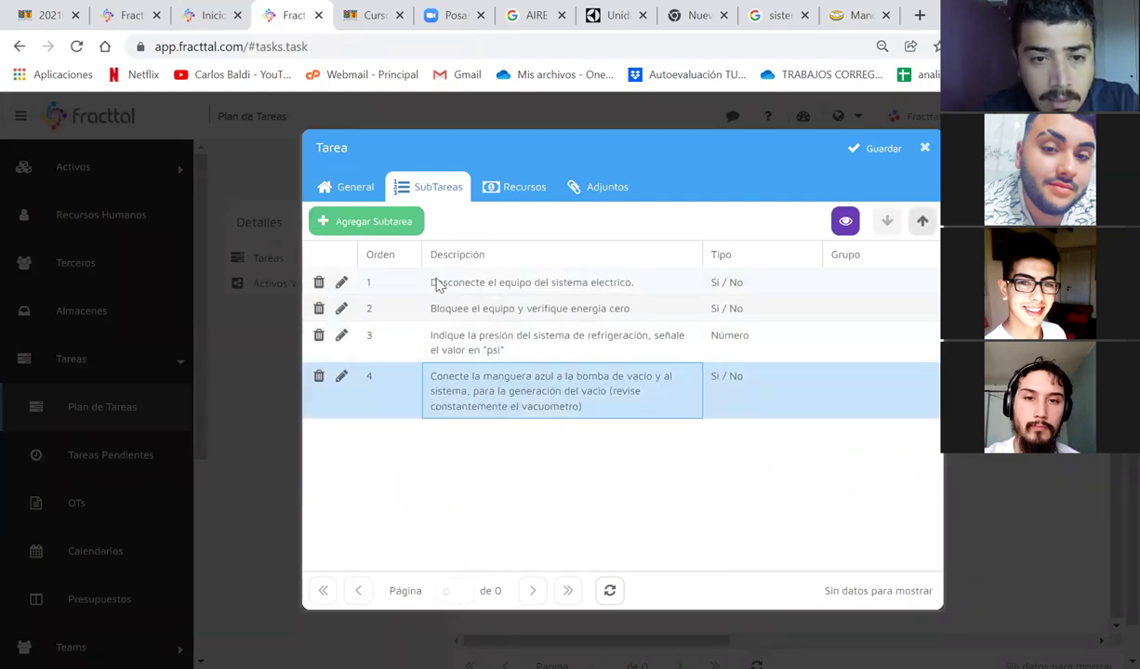
# Step: Start a new subtask of type Texto for the refrigerant refill task
pyautogui.click(398, 223)
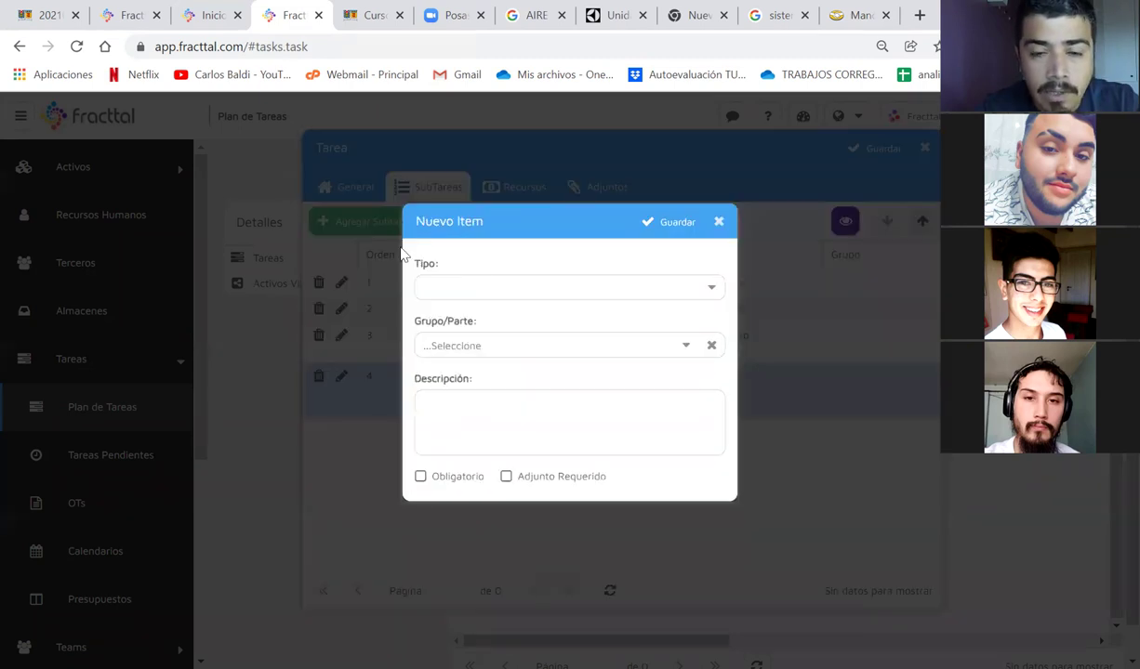
pyautogui.click(486, 289)
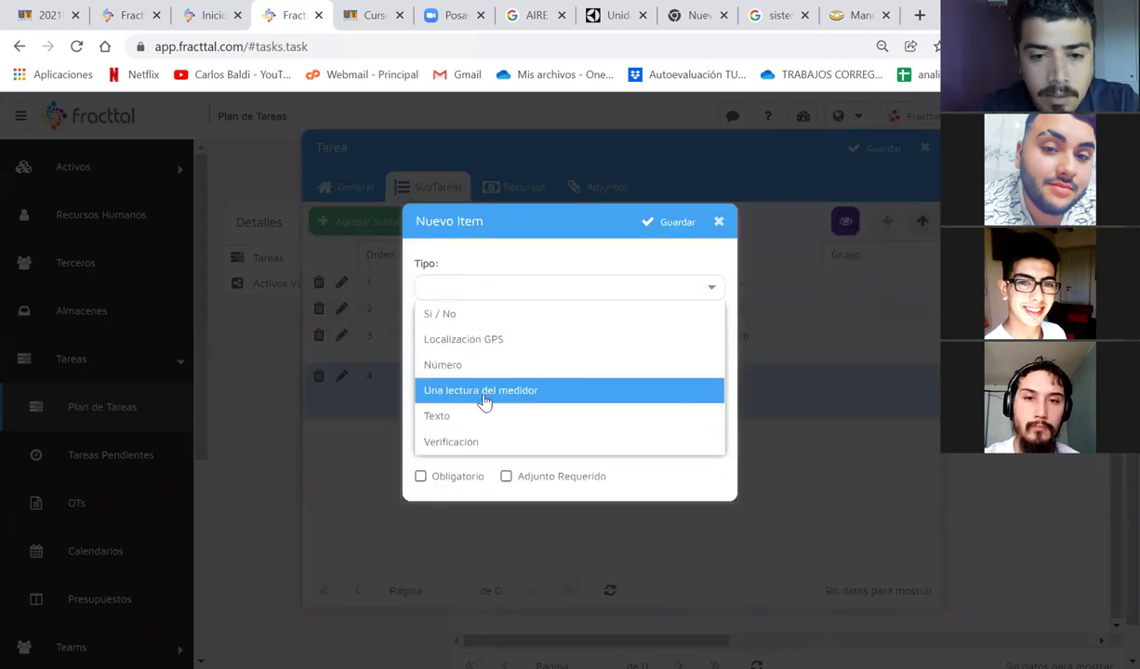
pyautogui.click(451, 421)
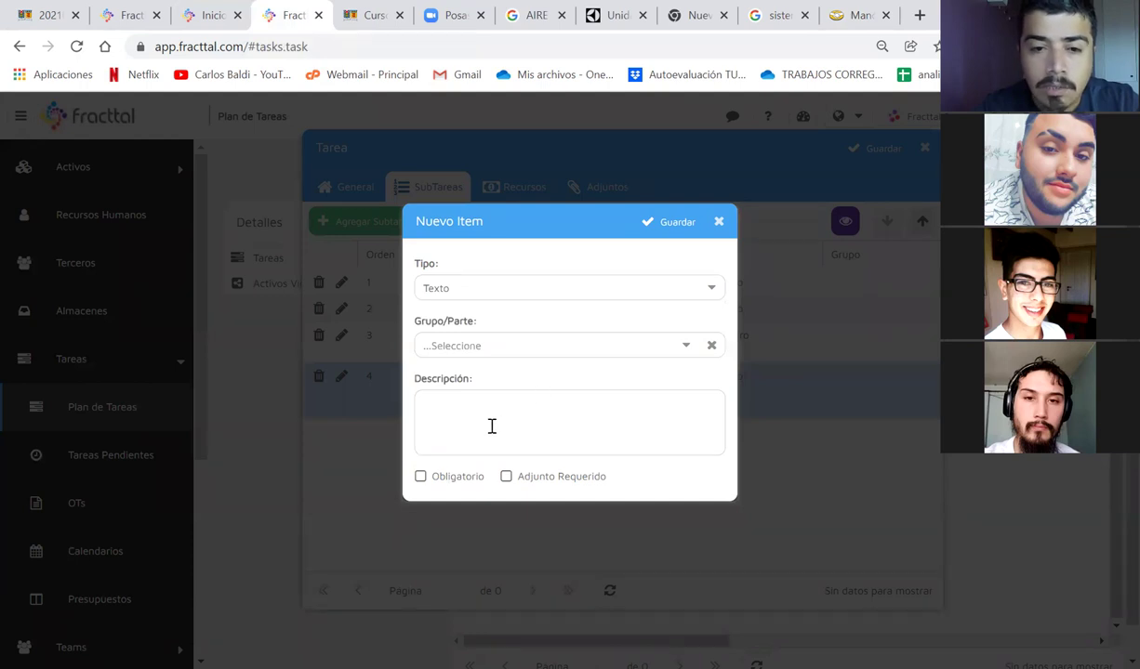
# Step: Describe the subtask as "Señale el estado de los conectores del Aire Acondicionado" and save it
pyautogui.click(492, 426)
pyautogui.write('señala')
pyautogui.press('BackSpace')
pyautogui.press('BackSpace')
pyautogui.press('BackSpace')
pyautogui.press('BackSpace')
pyautogui.write('Señal')
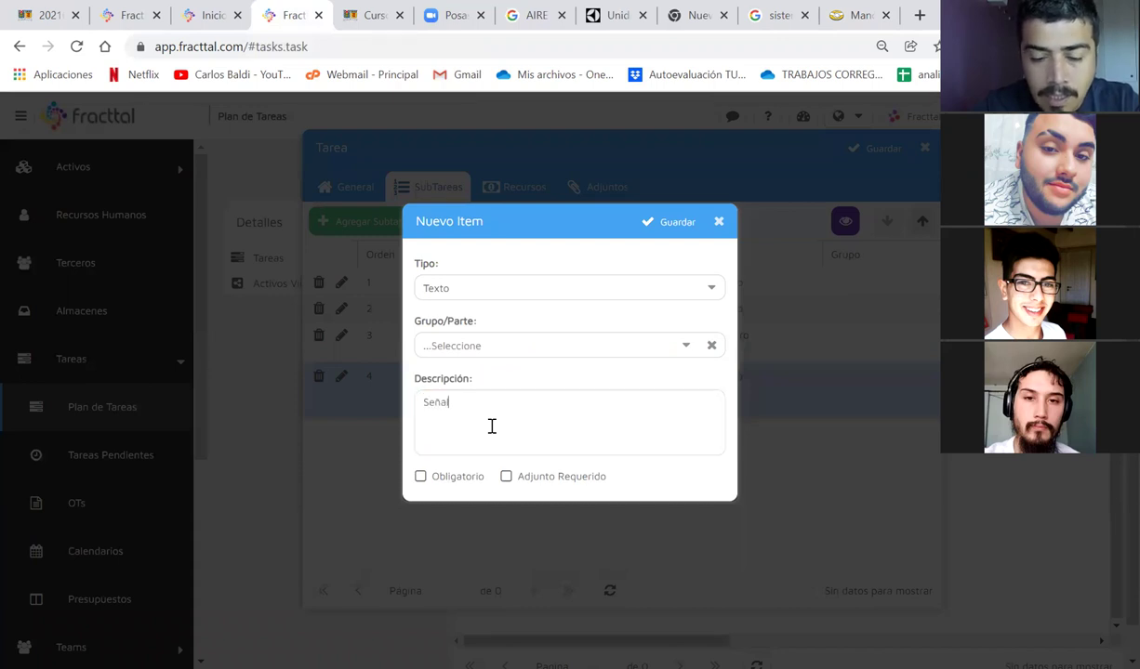
pyautogui.write('e el estado de')
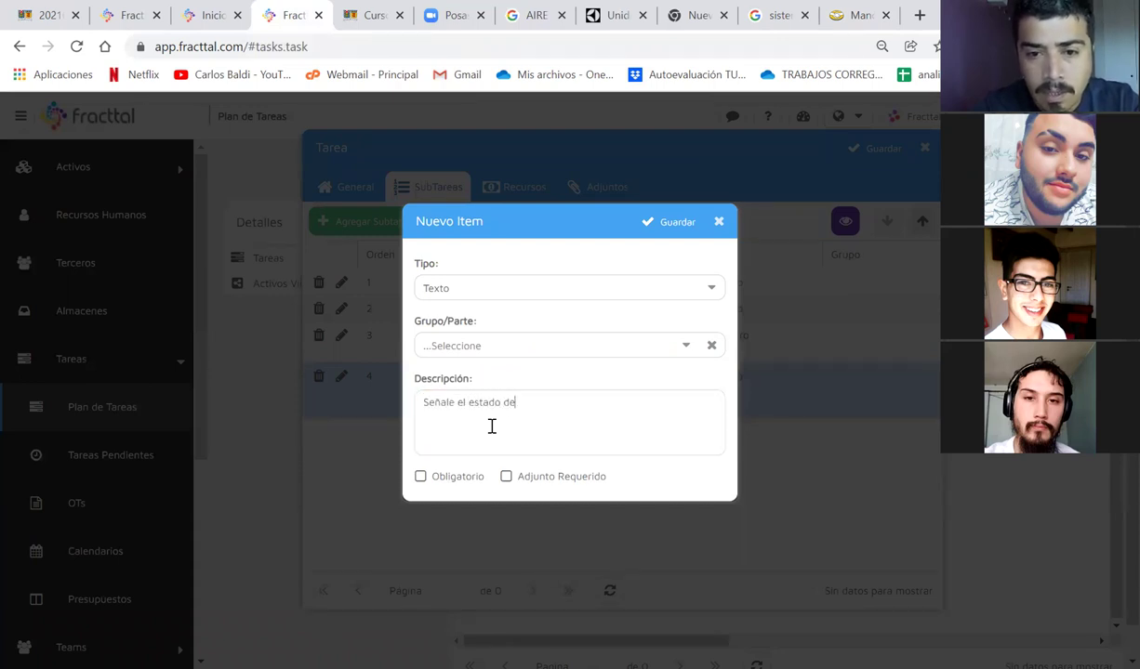
pyautogui.write(' los conectores del')
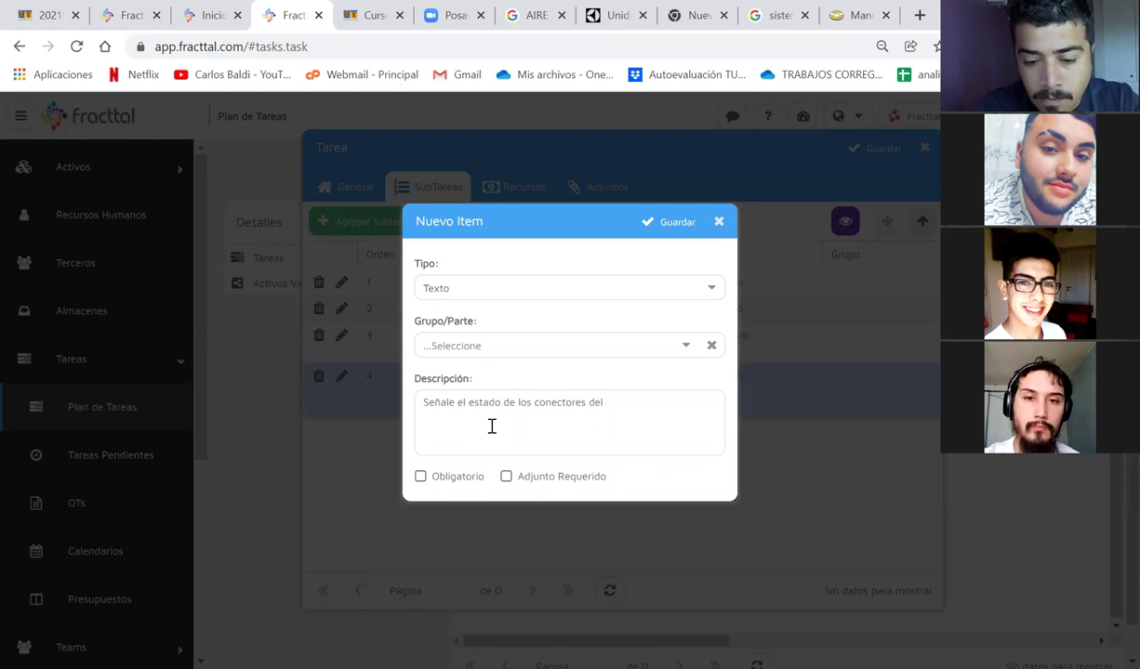
pyautogui.write('Aire Acondicionado')
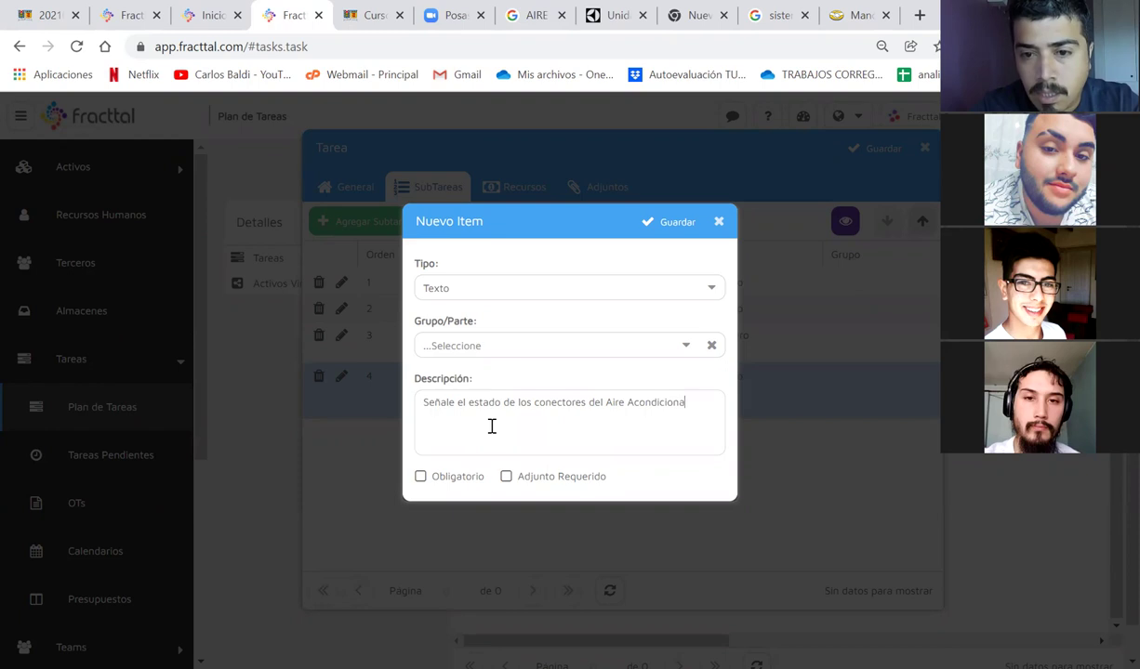
pyautogui.click(662, 232)
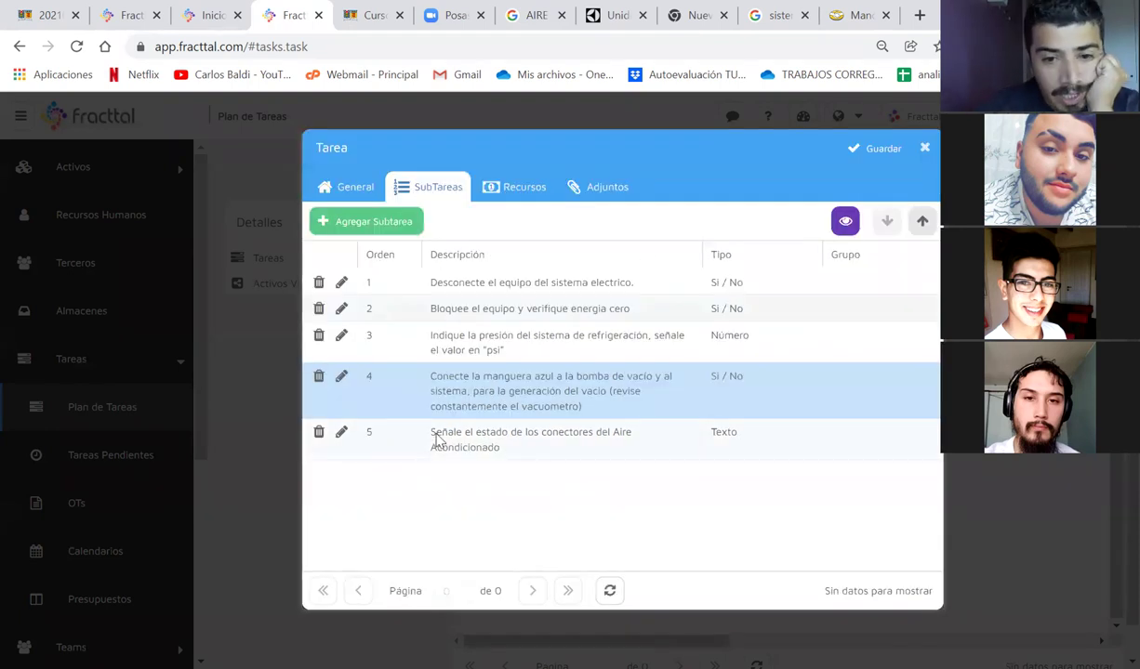
pyautogui.click(438, 436)
pyautogui.click(503, 395)
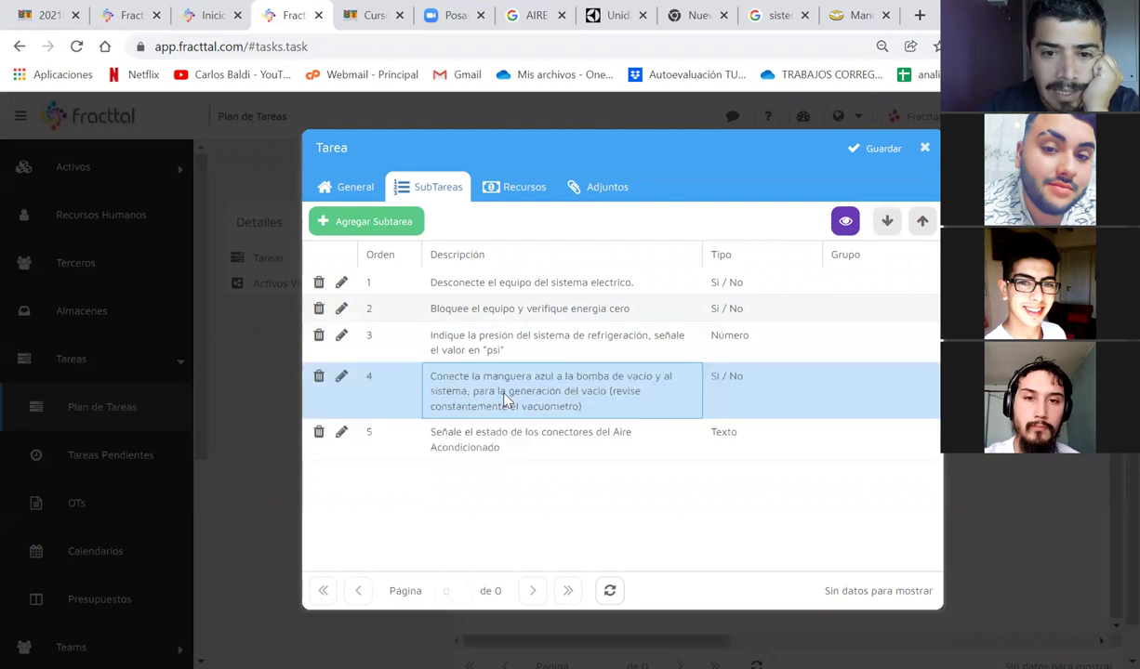
pyautogui.click(469, 344)
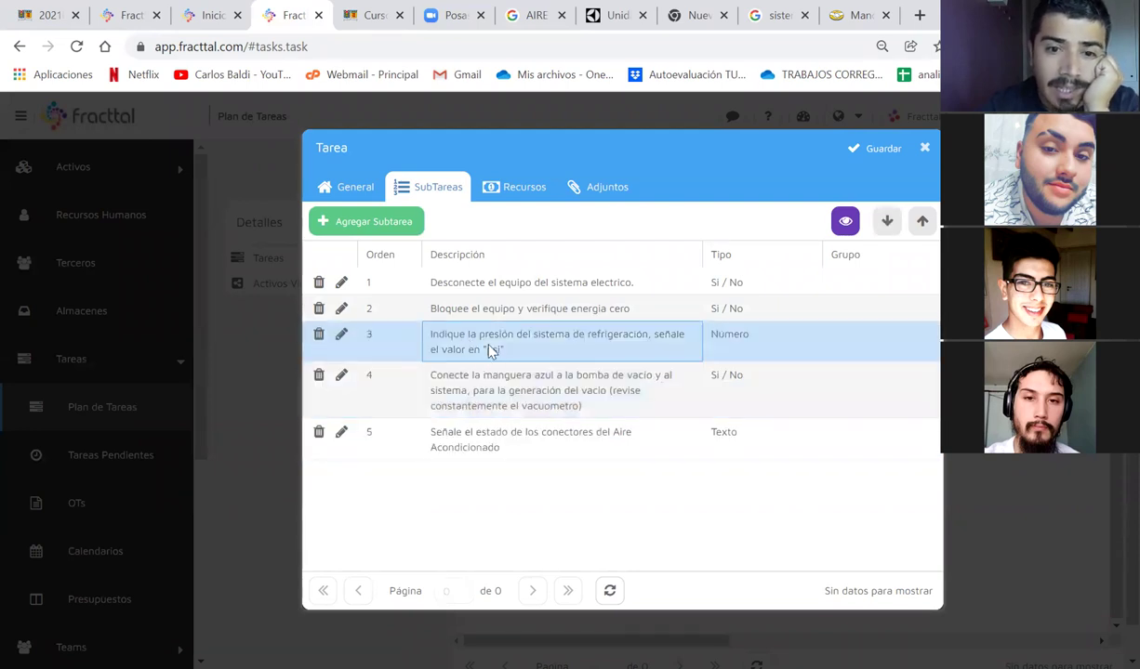
# Step: Append ", en caso de que no esten en buen estado, no continuar con esta tarea e informar a la jefatura" to the fifth subtask's description and save
pyautogui.click(500, 448)
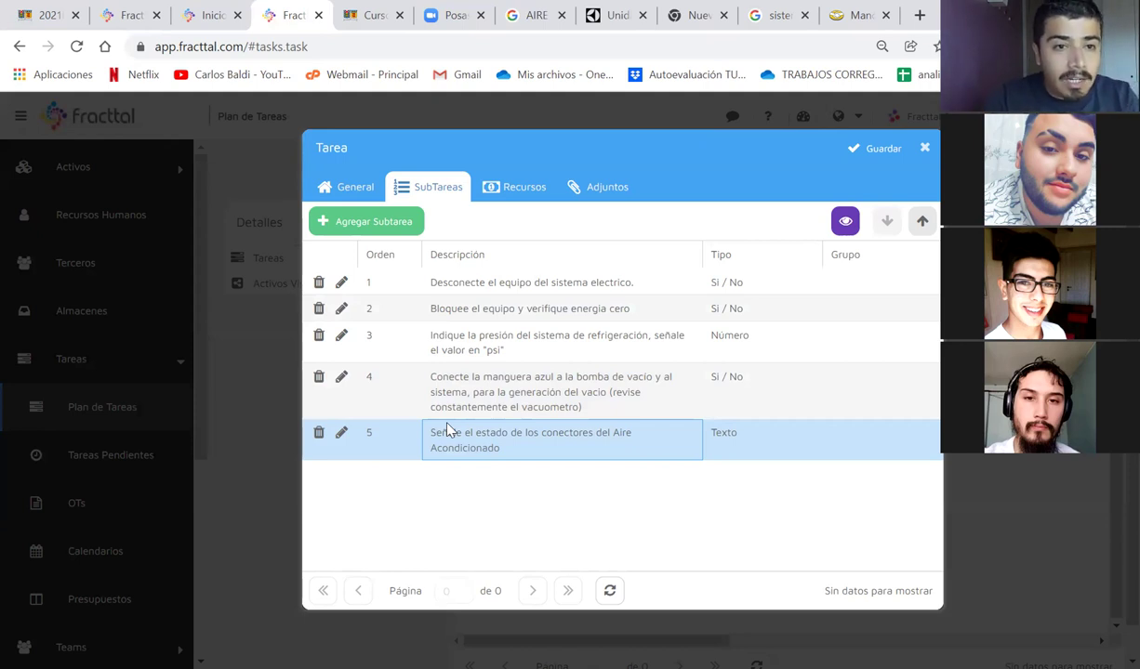
pyautogui.click(341, 433)
pyautogui.click(704, 411)
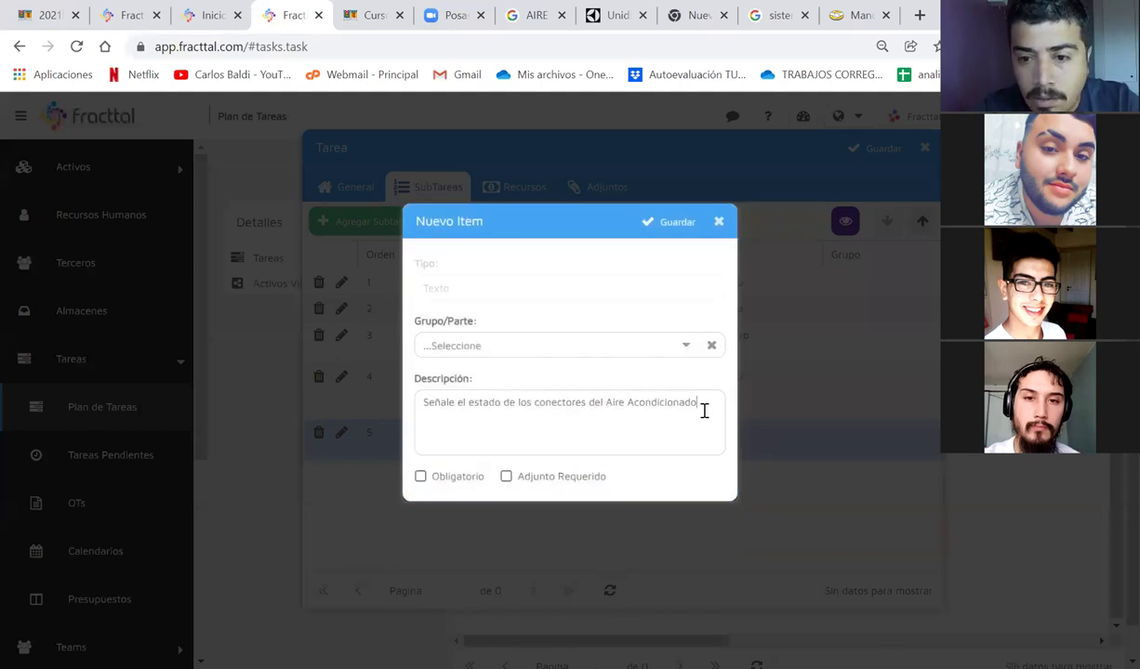
pyautogui.write('en caso ')
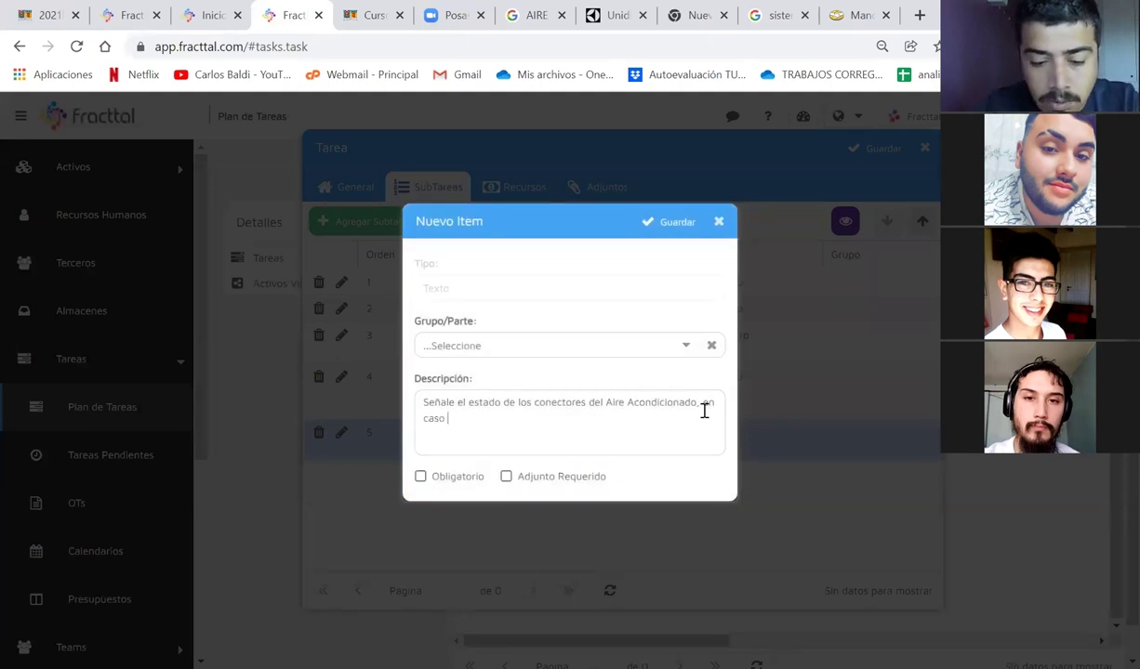
pyautogui.write('de qye')
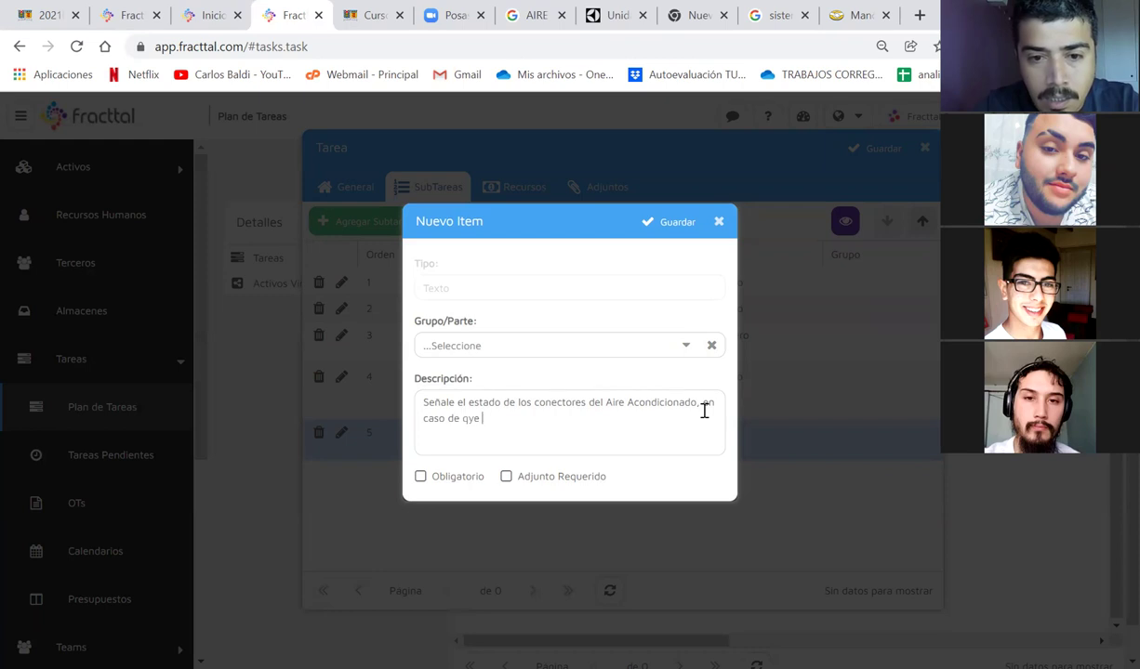
pyautogui.press('BackSpace')
pyautogui.press('BackSpace')
pyautogui.press('BackSpace')
pyautogui.write('ue no esten en buen es')
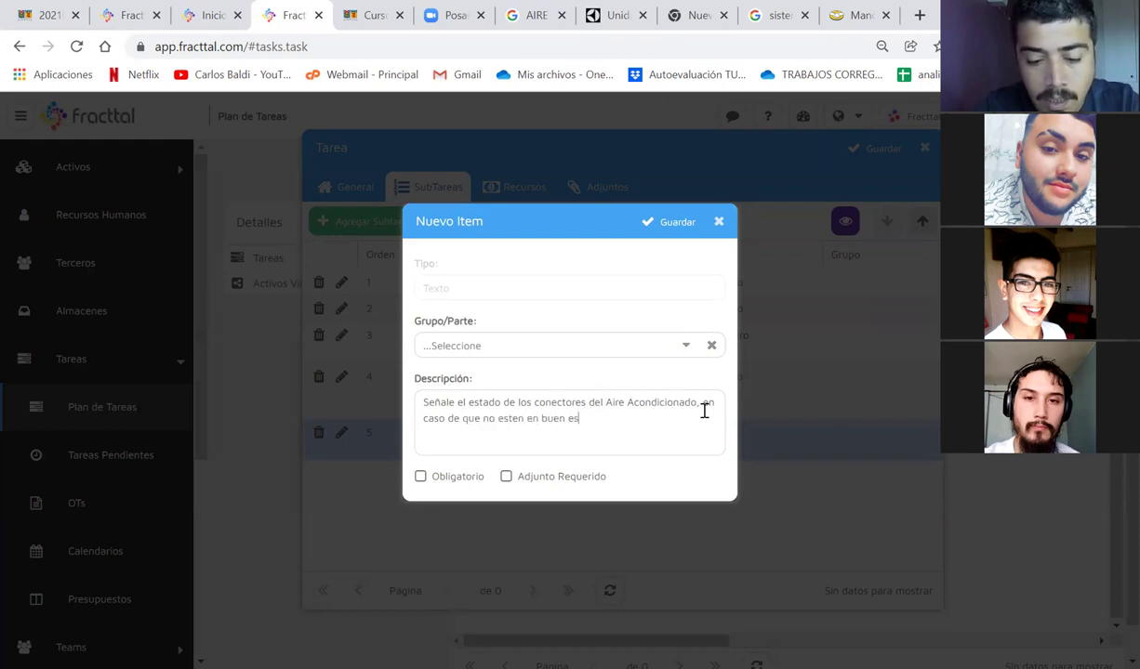
pyautogui.write('tado, no continuar con est')
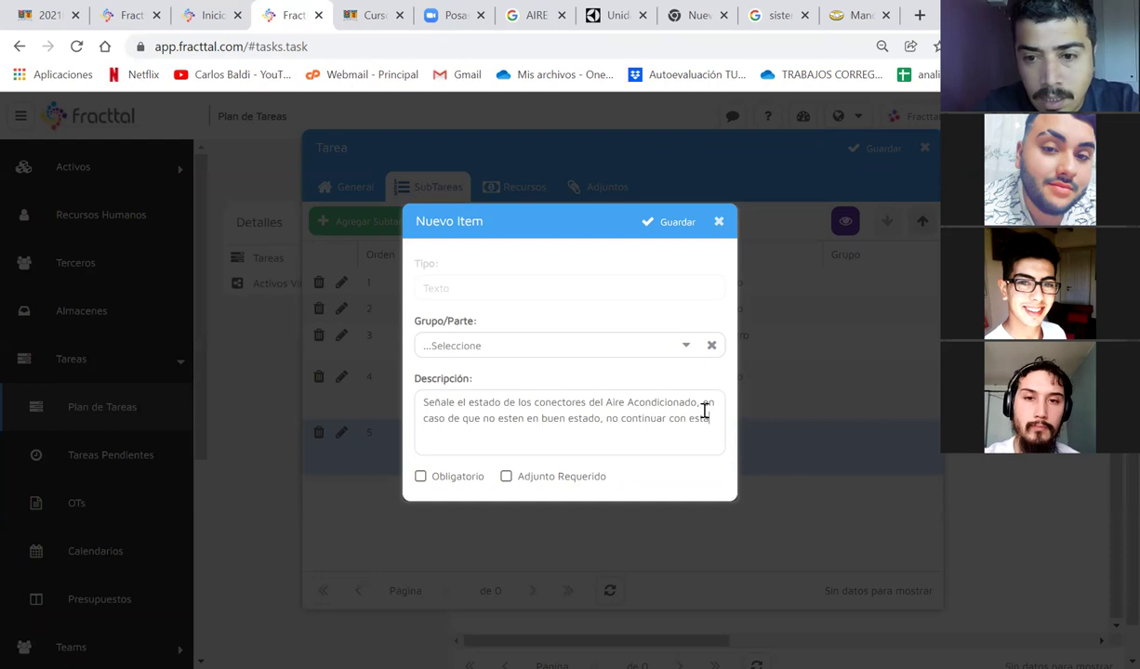
pyautogui.write('a tarea e informar al l')
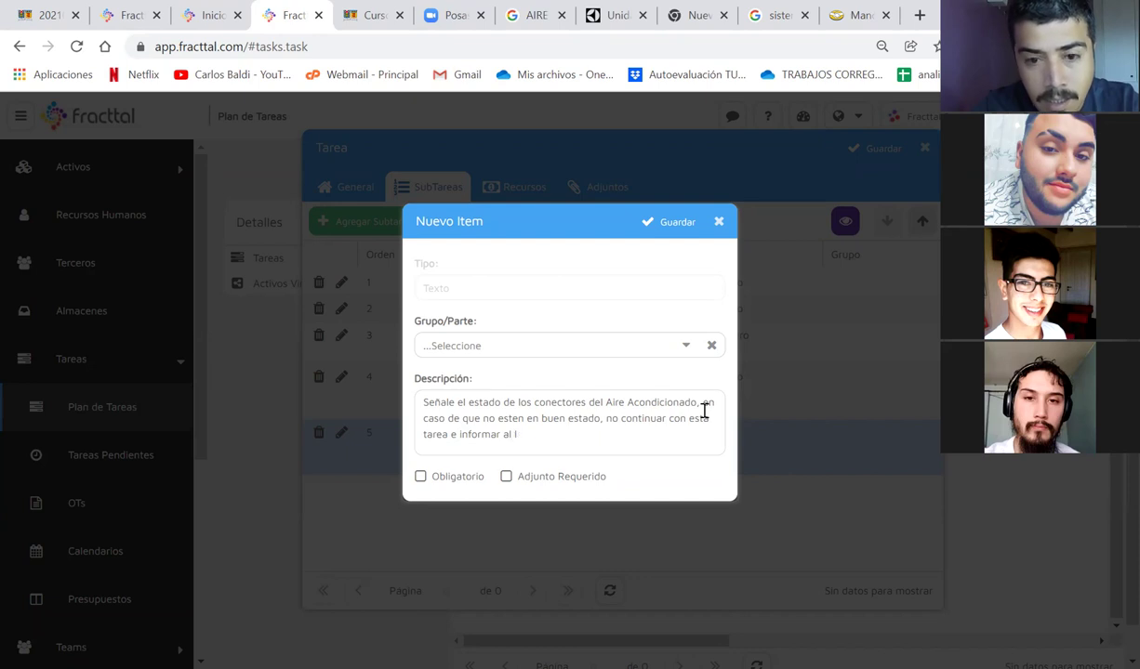
pyautogui.write('aa jefatura')
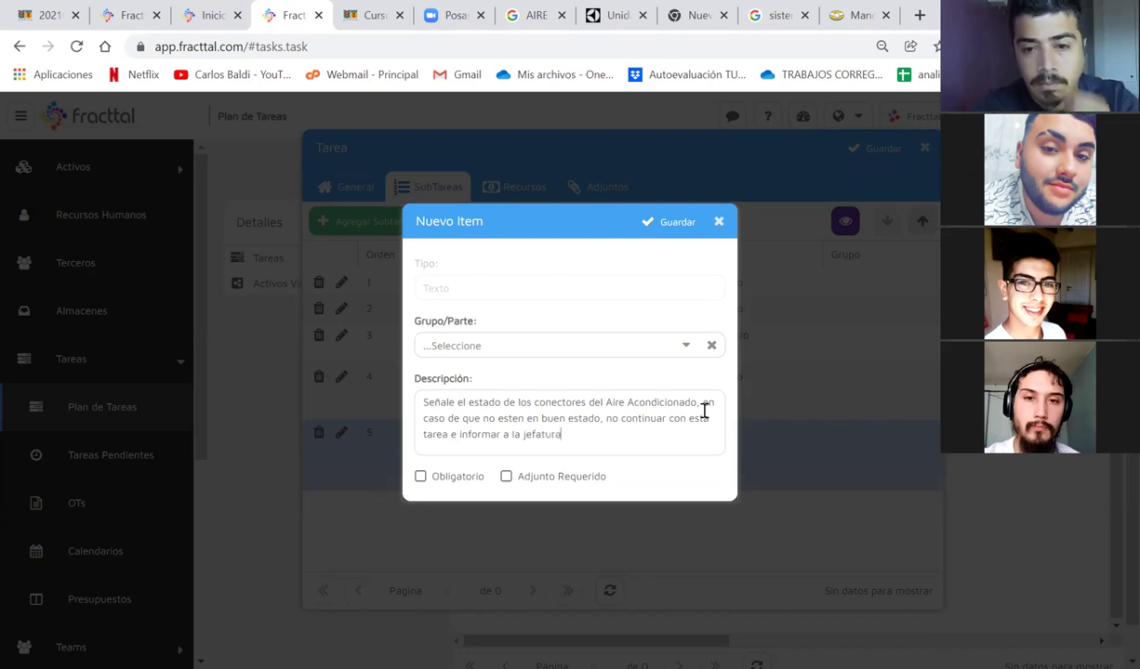
pyautogui.click(668, 223)
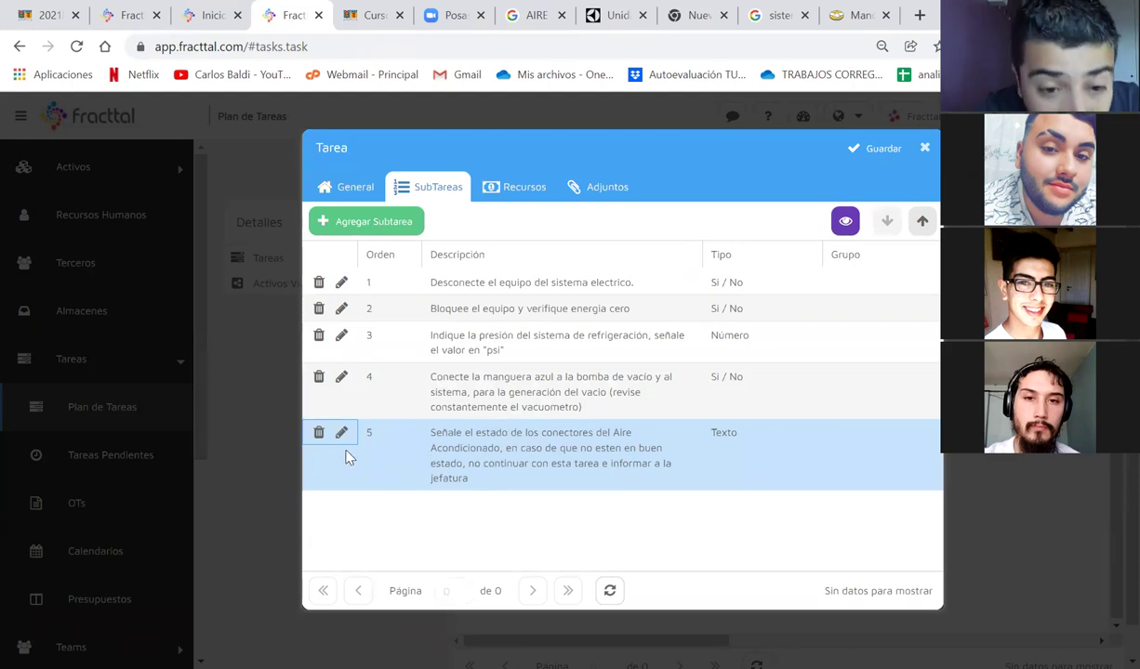
# Step: Reorder the subtasks, moving the connector condition check up to third place and the refrigeration pressure reading down to fifth
pyautogui.click(510, 468)
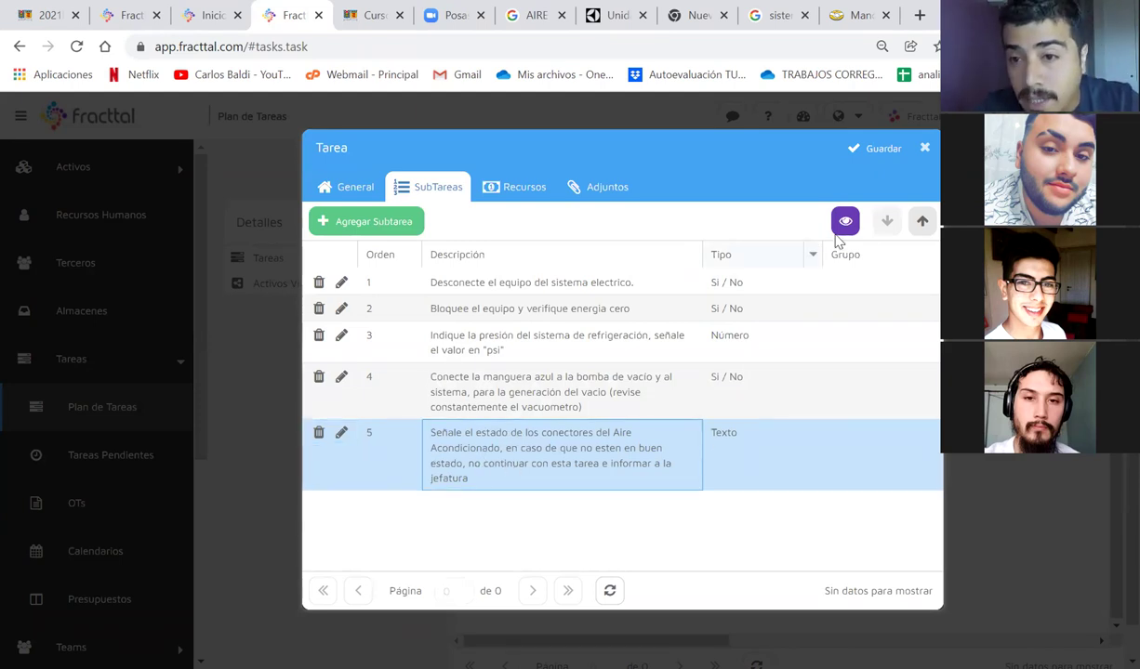
pyautogui.click(922, 222)
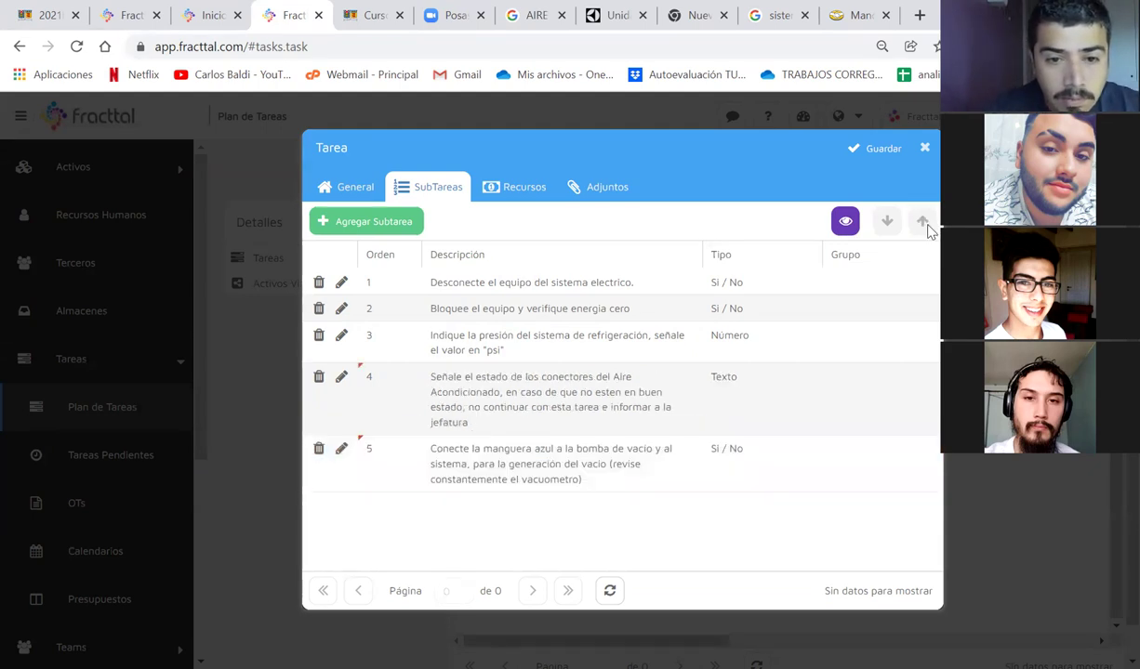
pyautogui.click(425, 407)
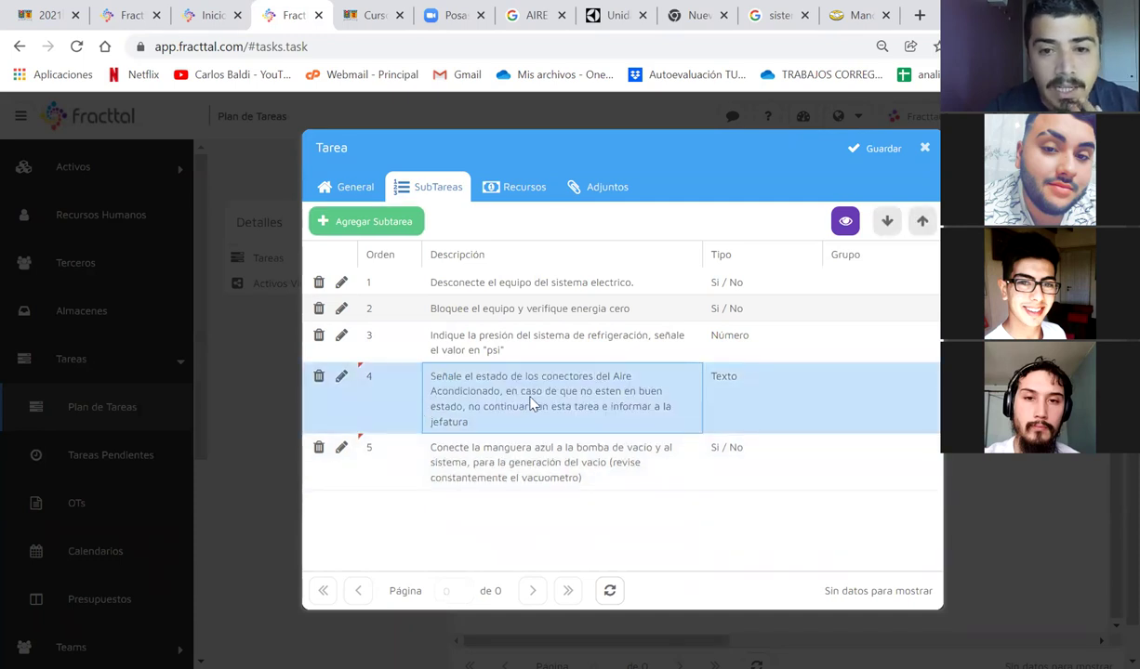
pyautogui.click(451, 342)
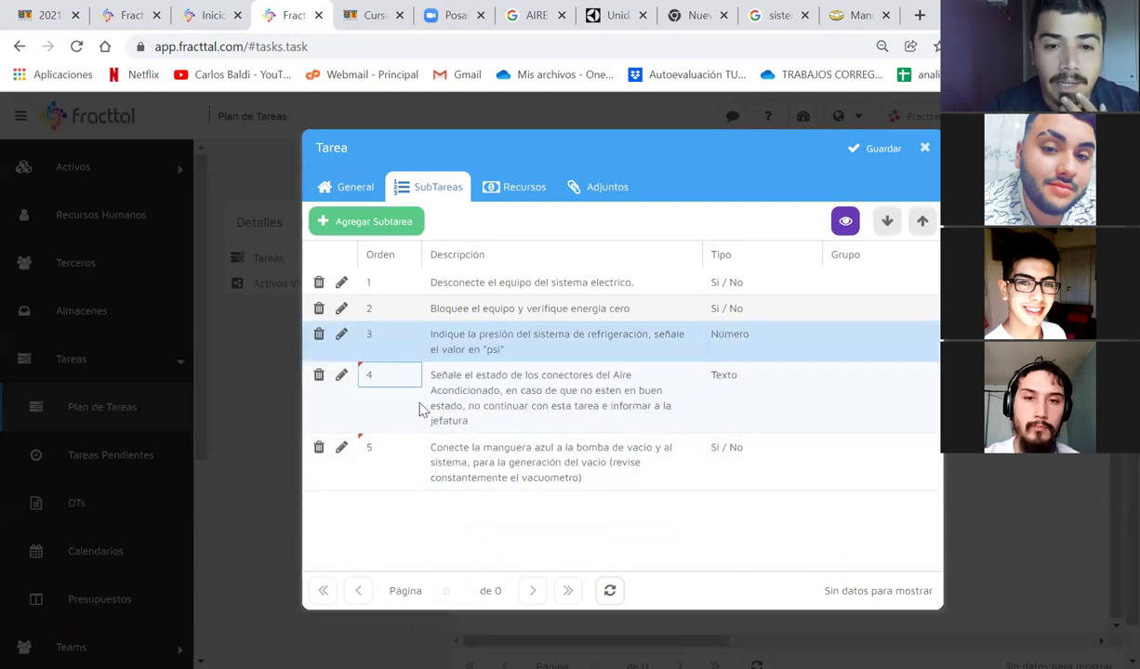
pyautogui.click(422, 409)
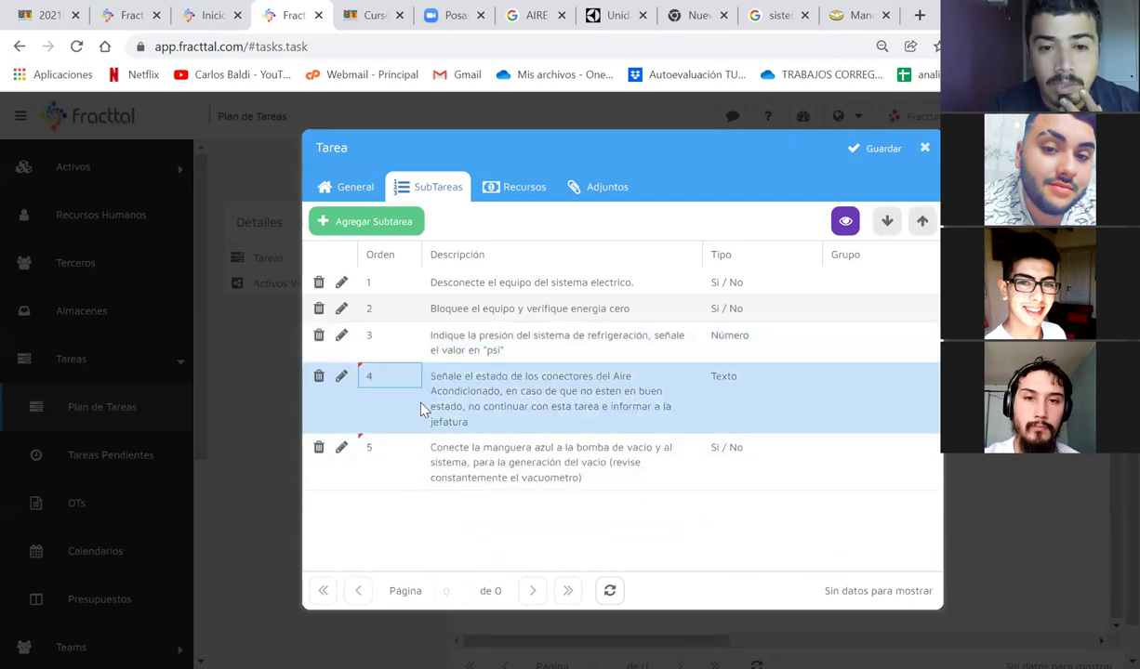
pyautogui.click(923, 223)
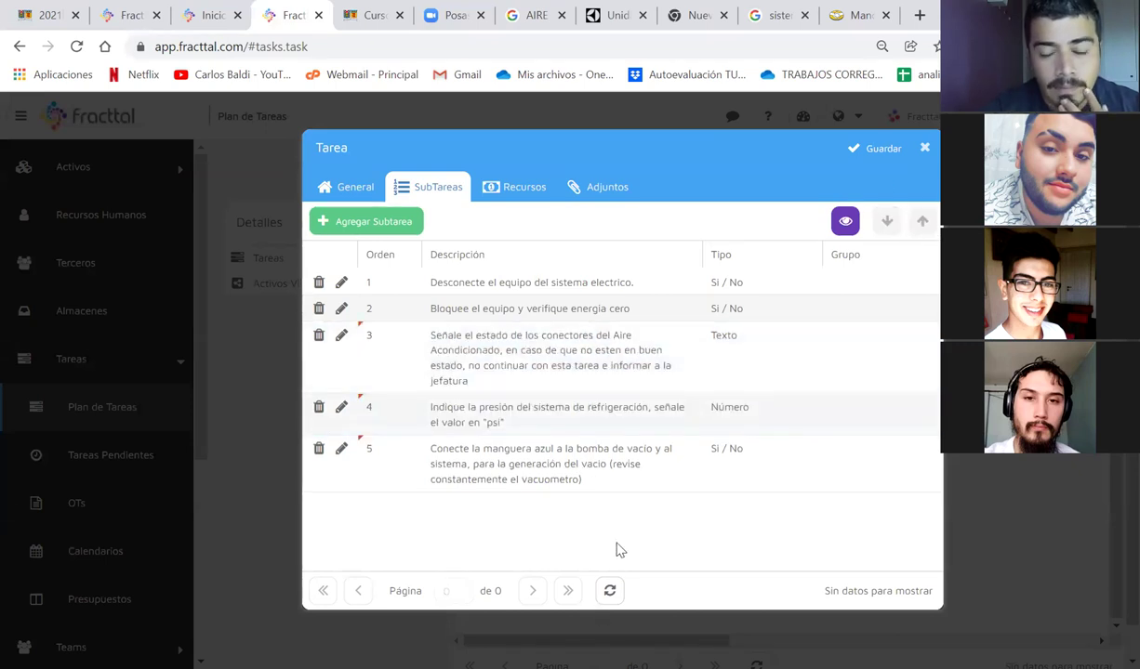
pyautogui.click(529, 412)
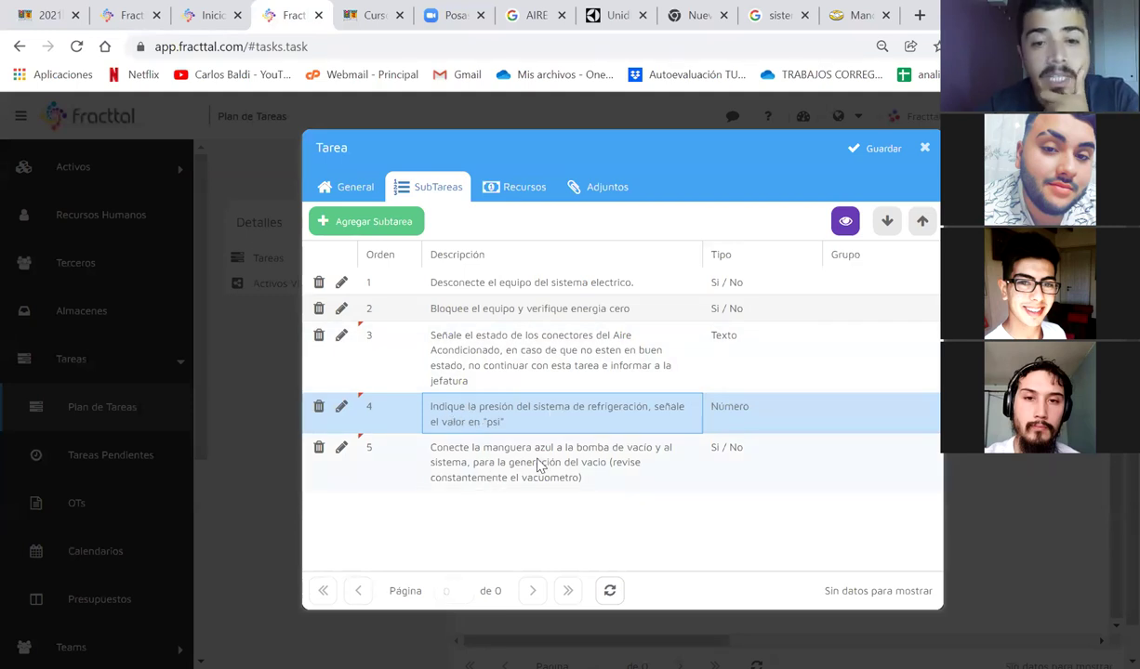
pyautogui.click(888, 229)
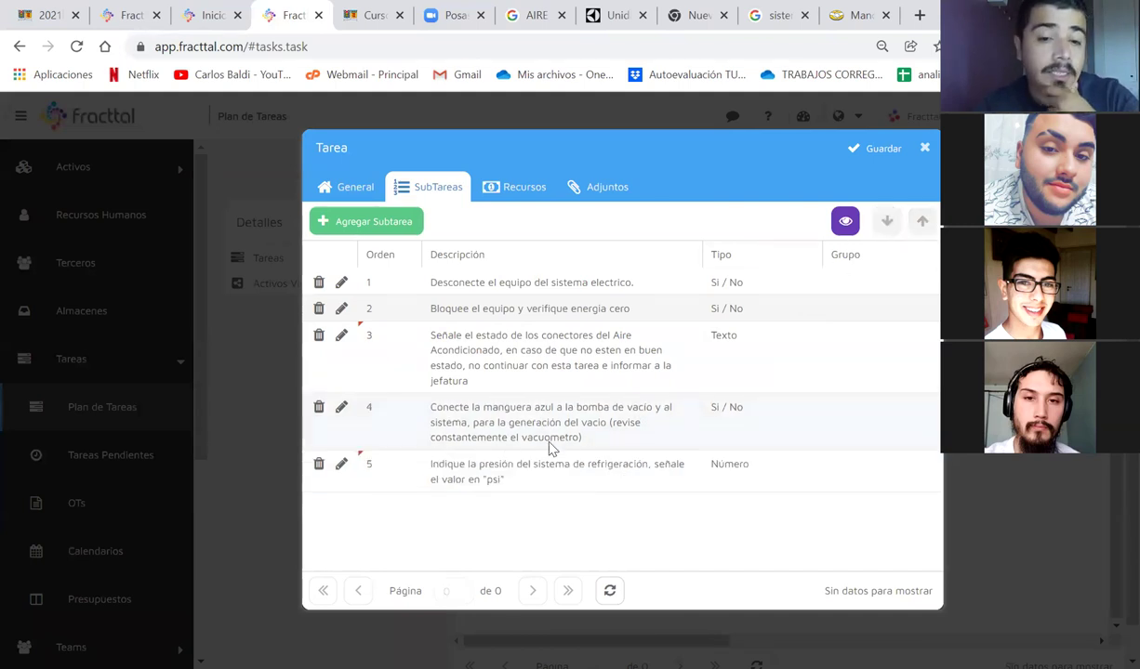
pyautogui.click(382, 231)
pyautogui.click(460, 286)
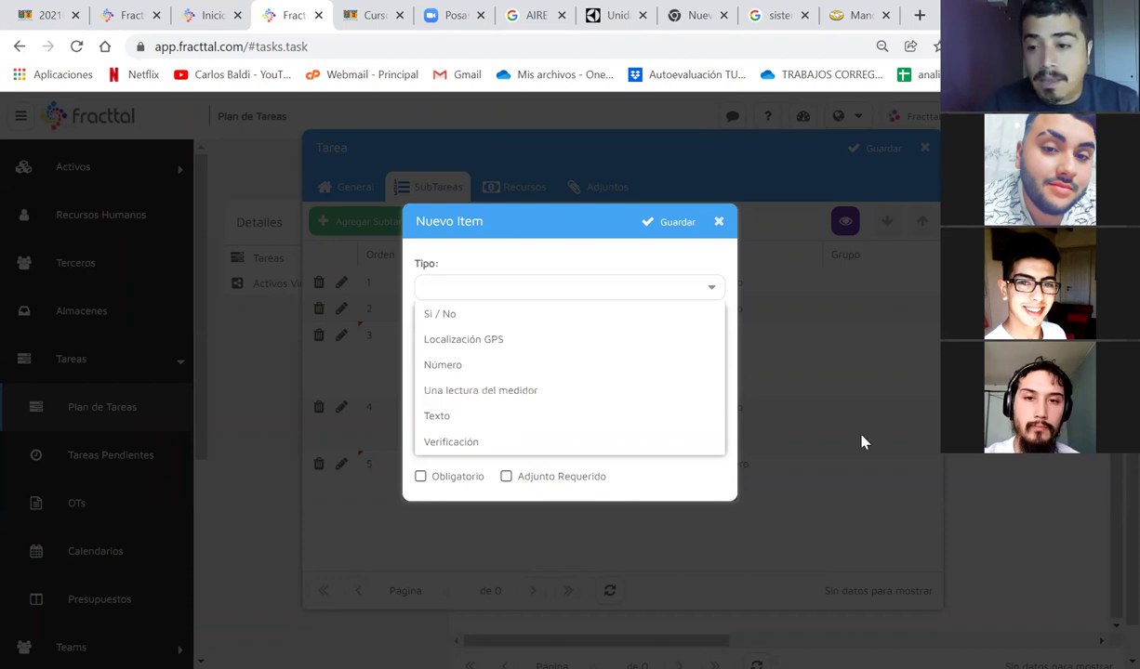
pyautogui.click(691, 287)
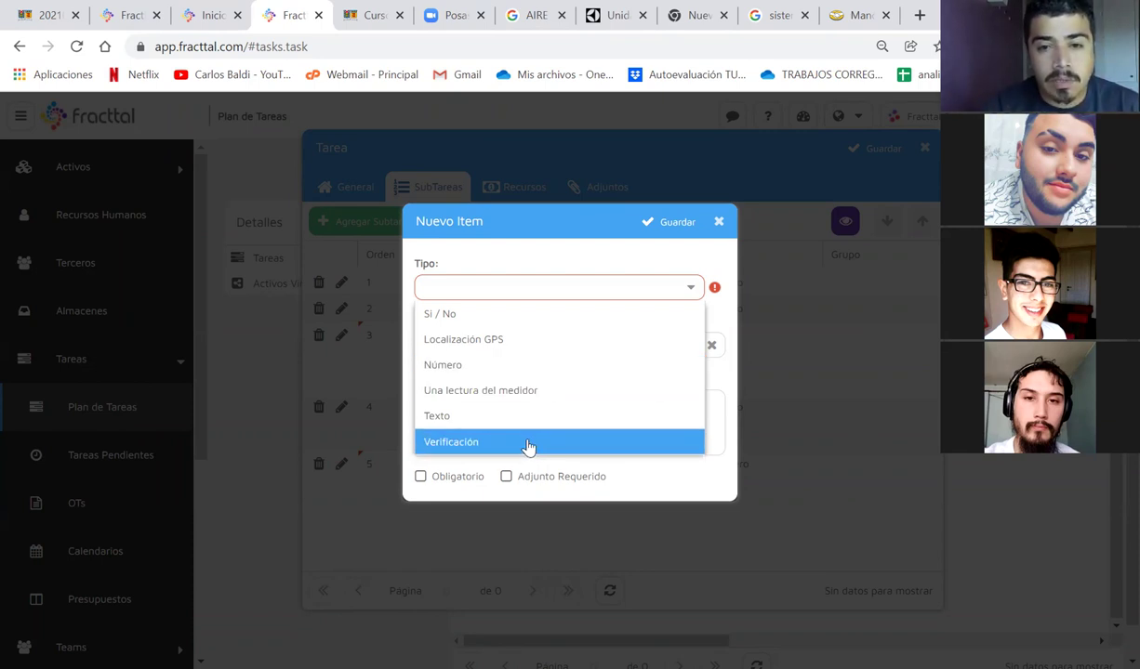
pyautogui.click(483, 391)
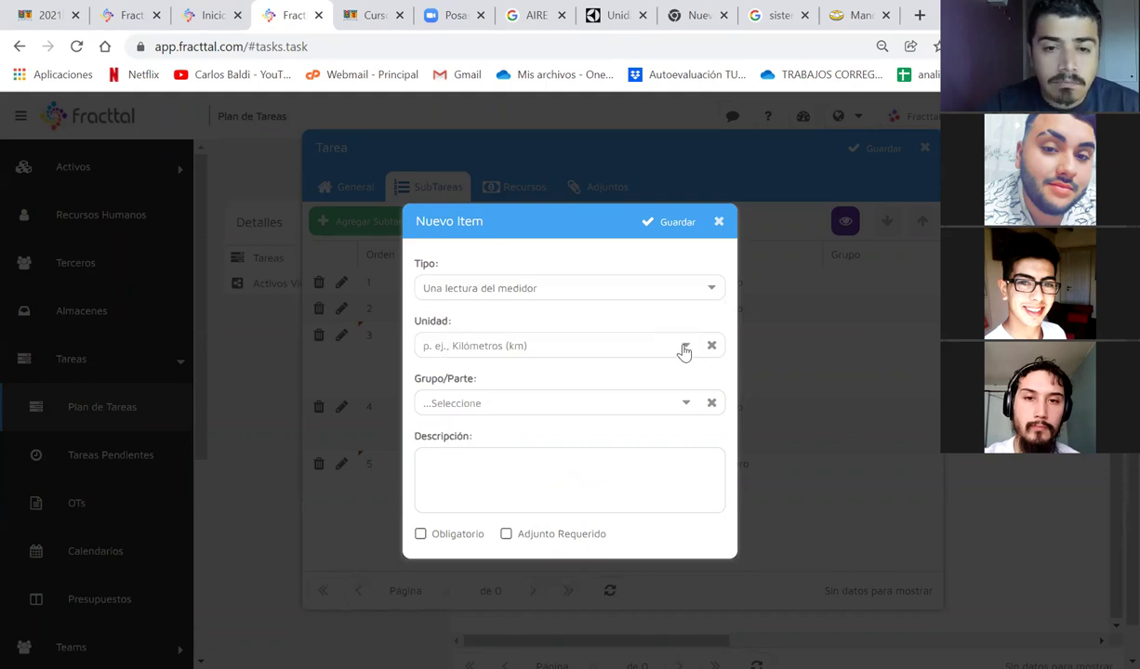
pyautogui.click(525, 477)
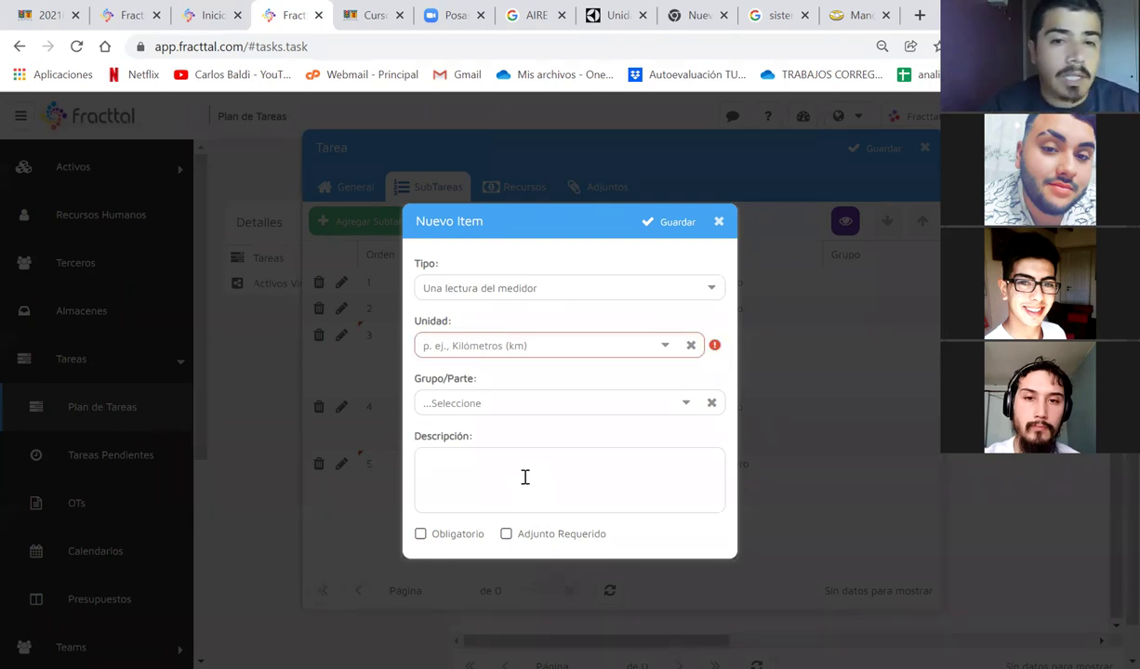
pyautogui.click(719, 223)
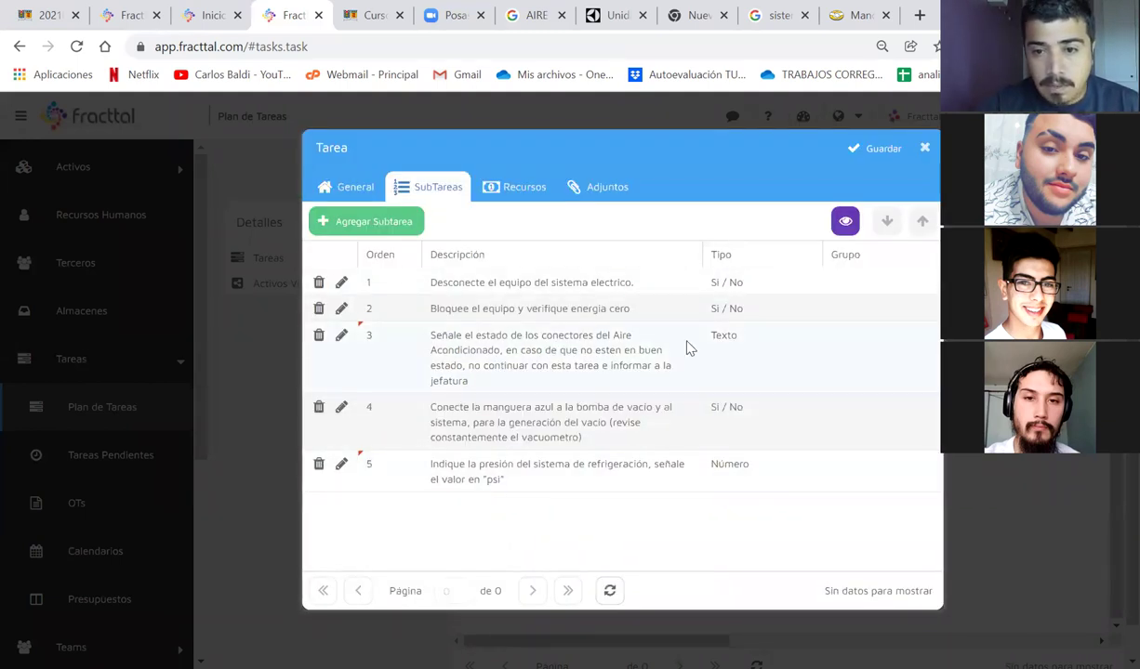
# Step: Check the preview of the refrigerant task's reordered subtasks, close it and open the task's resources
pyautogui.click(845, 220)
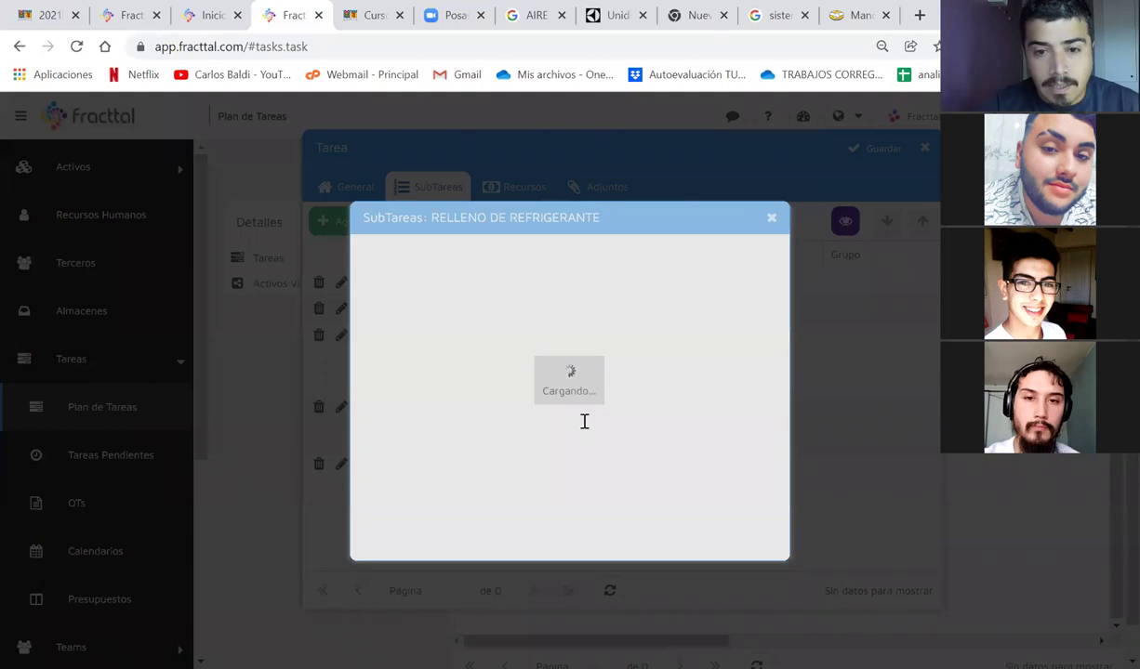
pyautogui.scroll(-1, 585, 420)
pyautogui.scroll(1, 631, 377)
pyautogui.scroll(-1, 628, 374)
pyautogui.scroll(1, 614, 363)
pyautogui.click(770, 218)
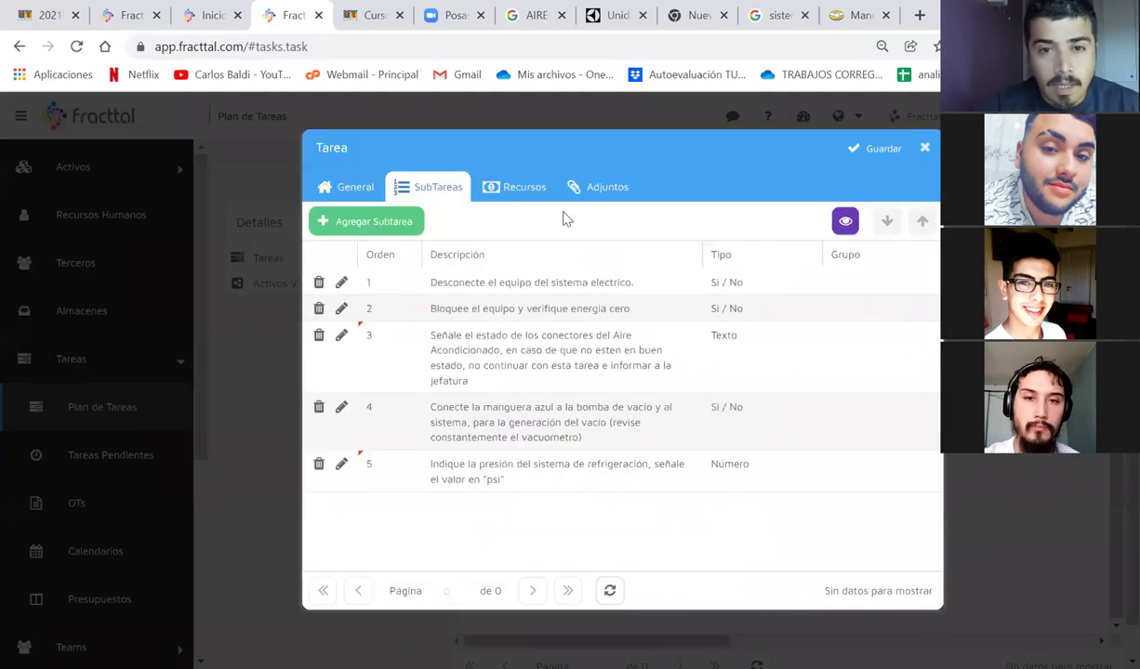
pyautogui.click(512, 188)
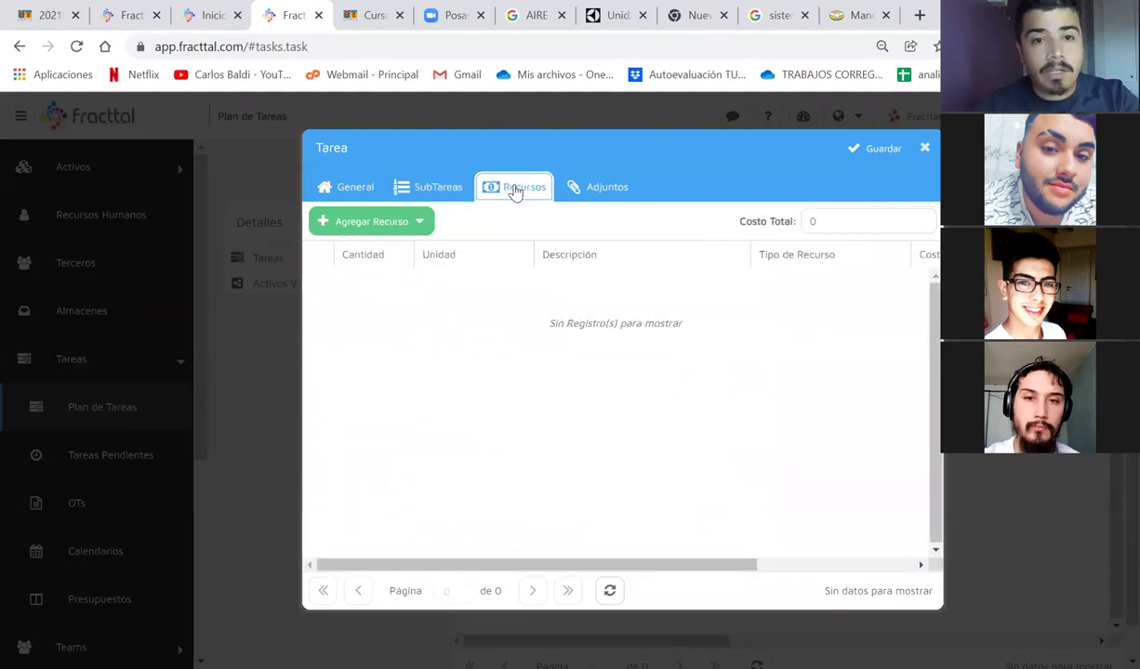
# Step: Search the inventory for "r134" and add GAS REFRIGERANTE GLOBAL r134a as a resource of the task
pyautogui.click(364, 224)
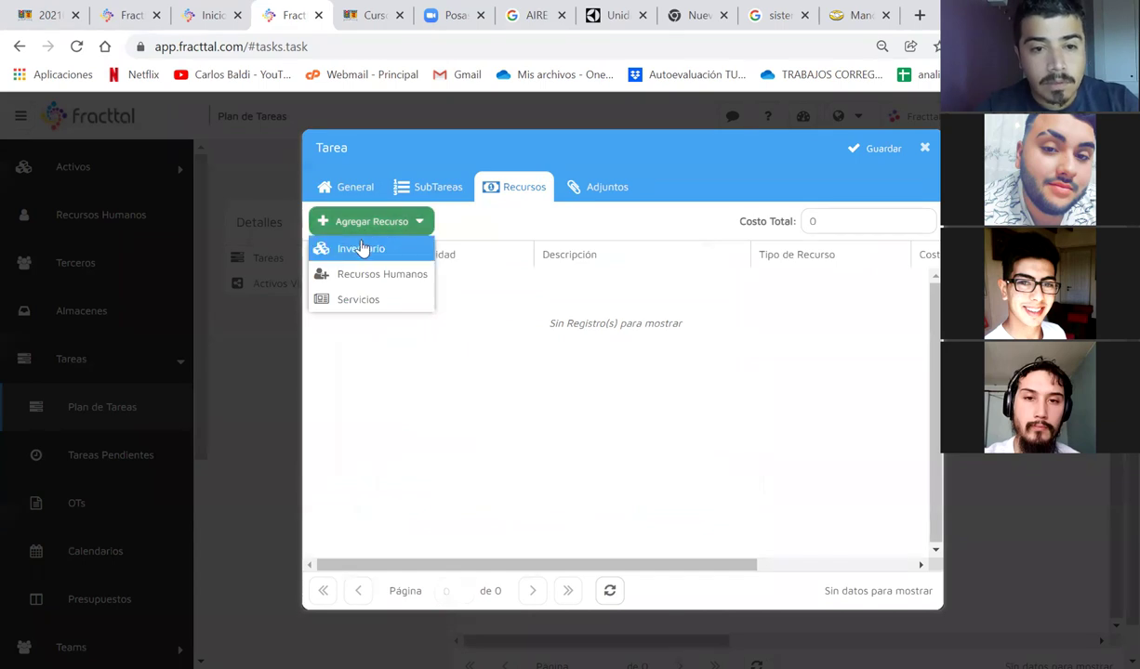
pyautogui.click(364, 251)
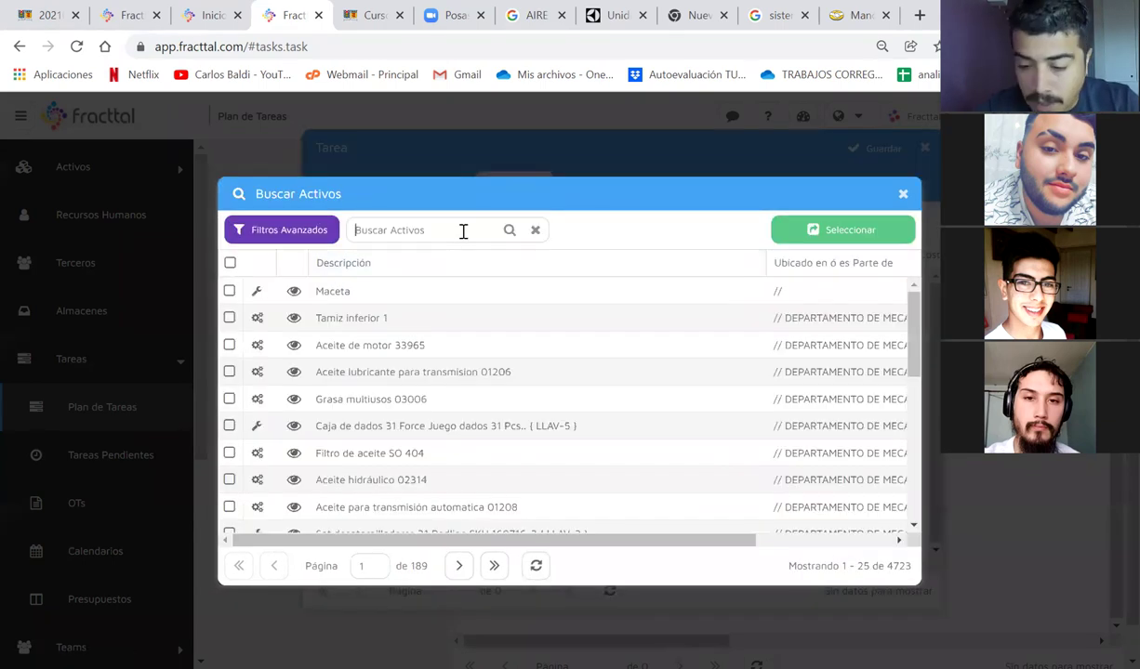
pyautogui.click(463, 232)
pyautogui.write('r123')
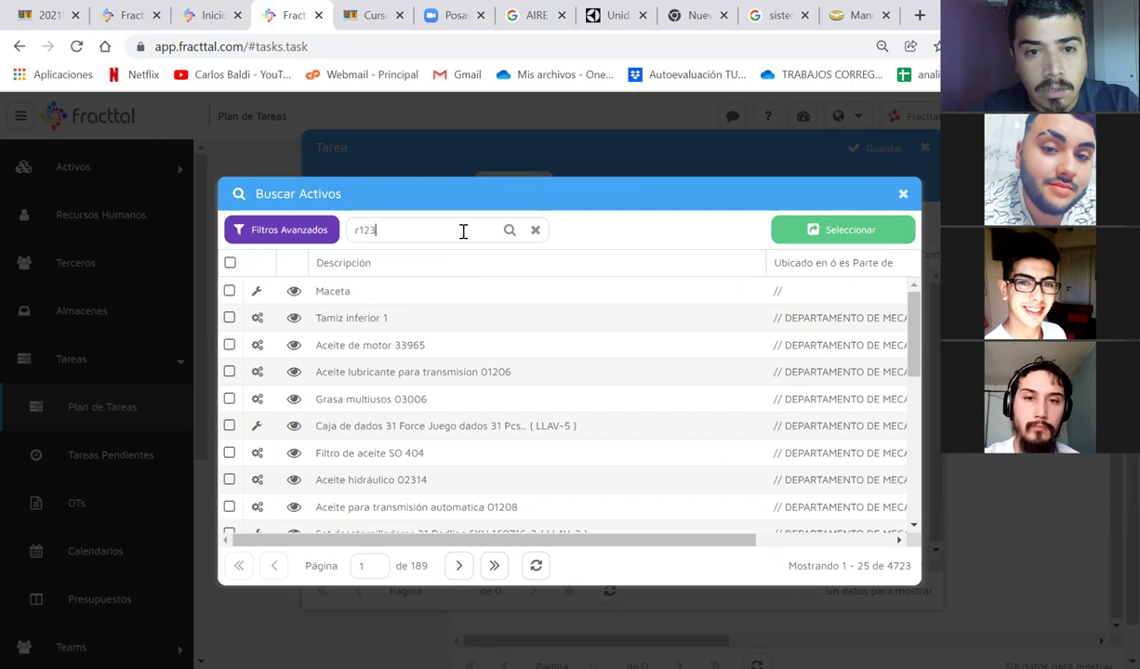
pyautogui.press('BackSpace')
pyautogui.write('34')
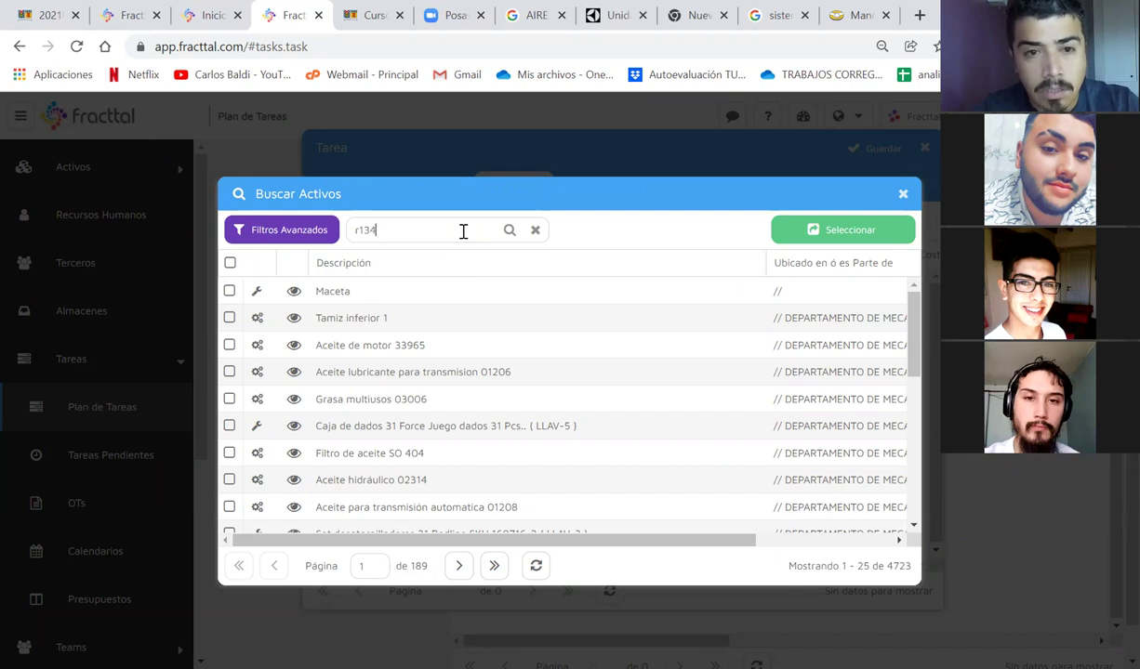
pyautogui.press('Return')
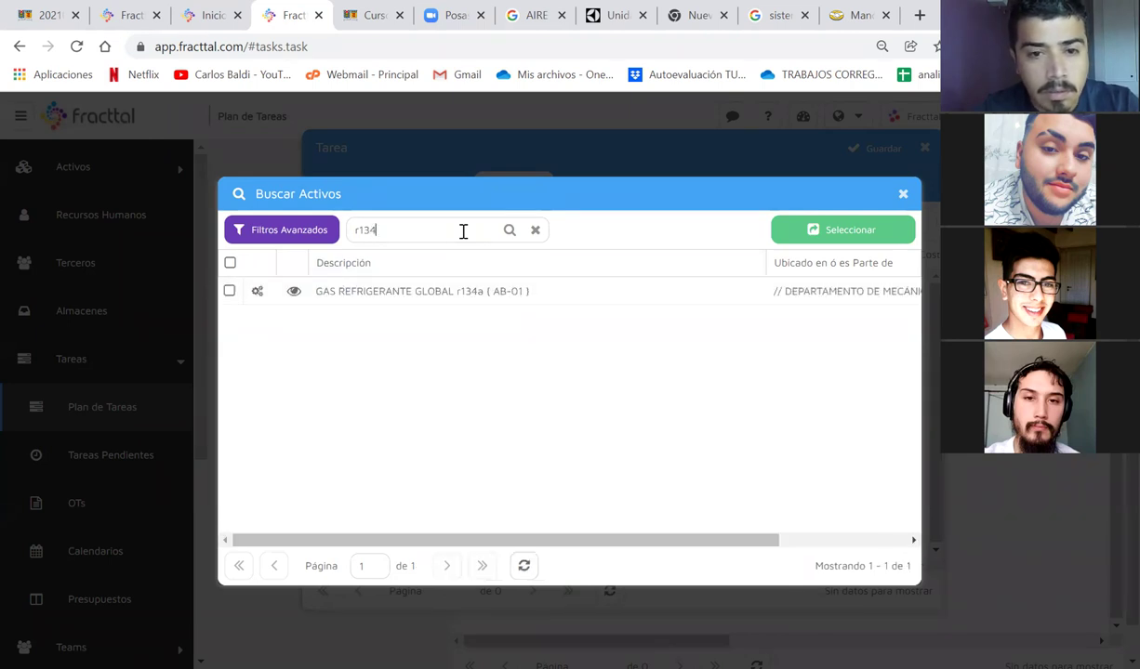
pyautogui.click(455, 293)
pyautogui.doubleClick(454, 293)
# Step: Search the inventory for "bomba de vacio" and add BOMBA DE VACIO { BG02-E02-A1 } as a resource of the task
pyautogui.click(405, 223)
pyautogui.click(402, 225)
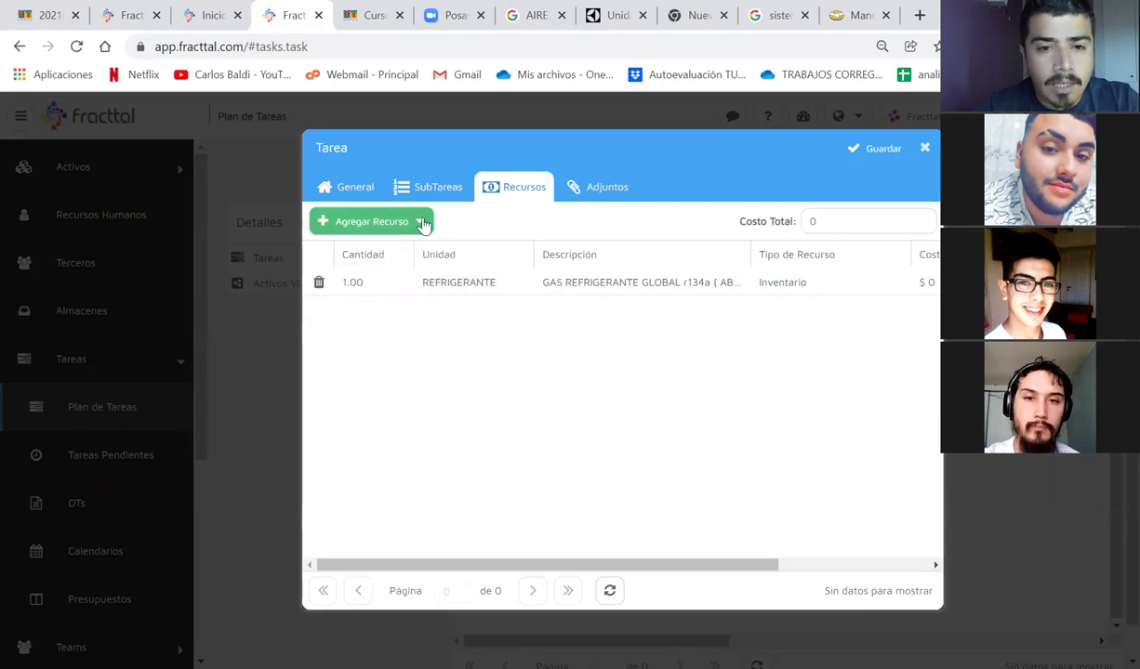
pyautogui.click(423, 223)
pyautogui.click(407, 249)
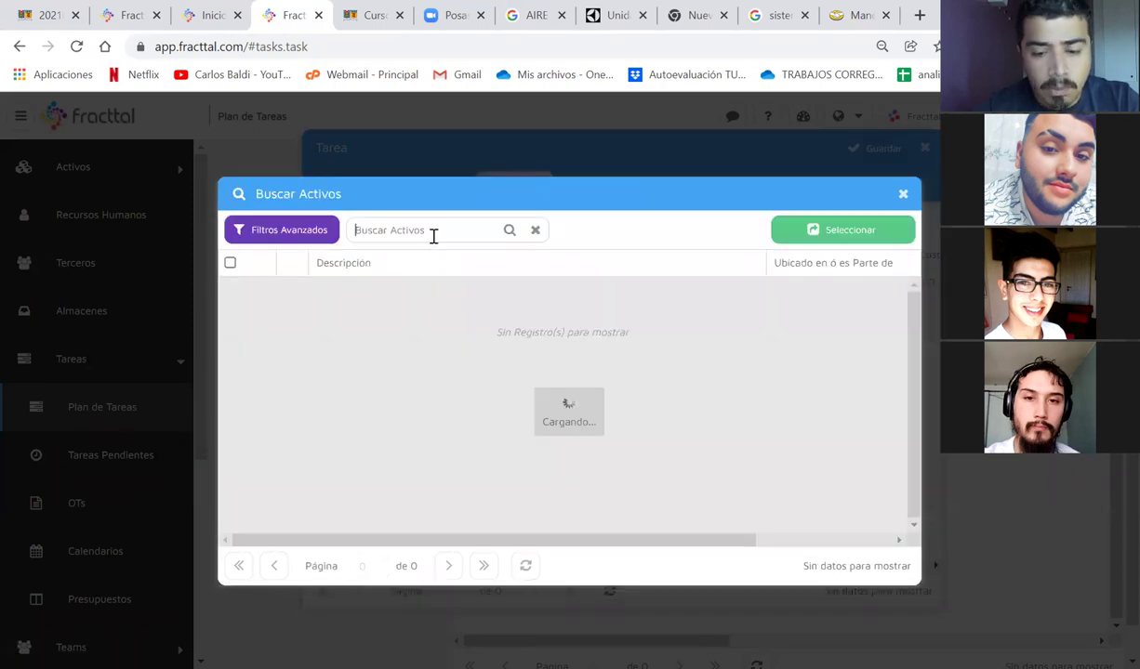
pyautogui.write('bomba de ')
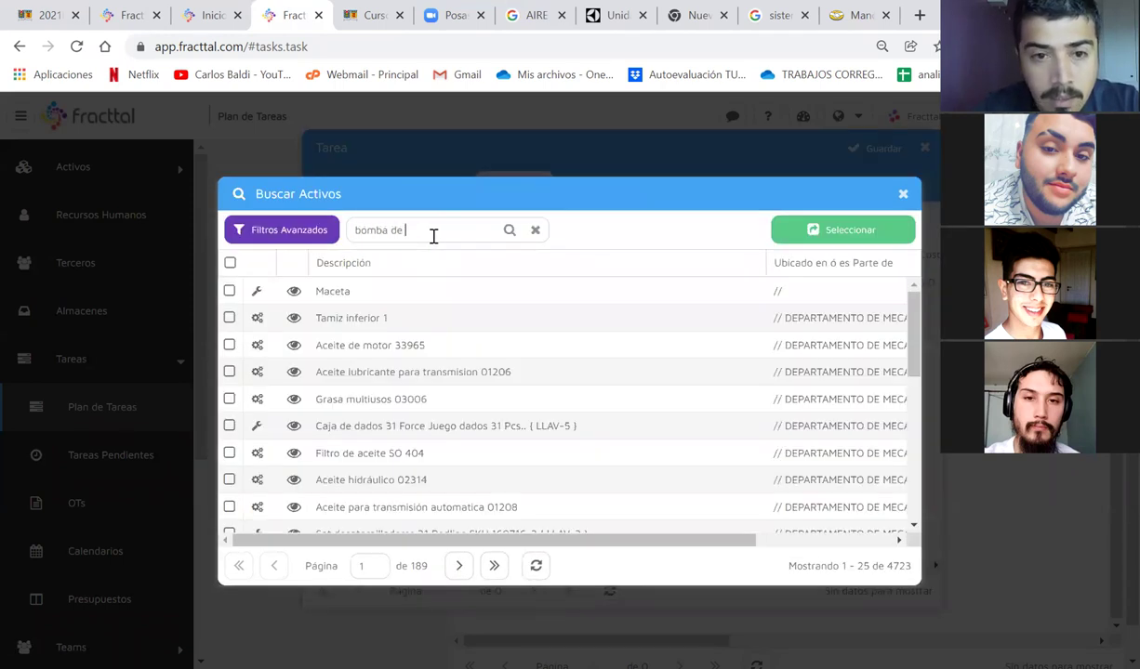
pyautogui.write('vacio')
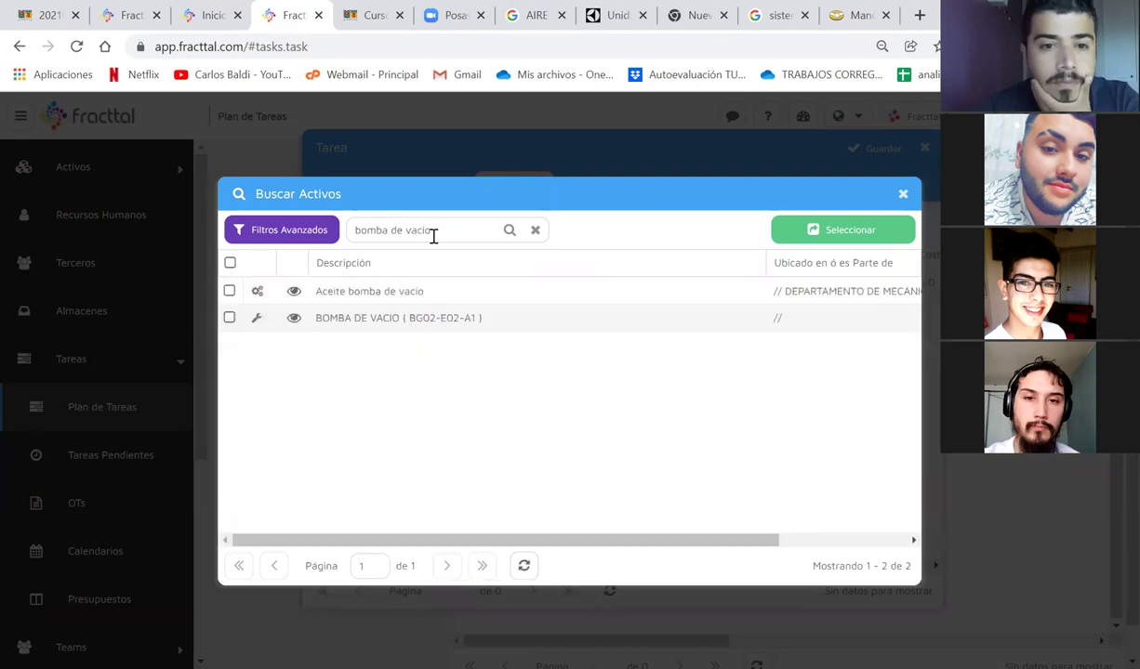
pyautogui.click(381, 320)
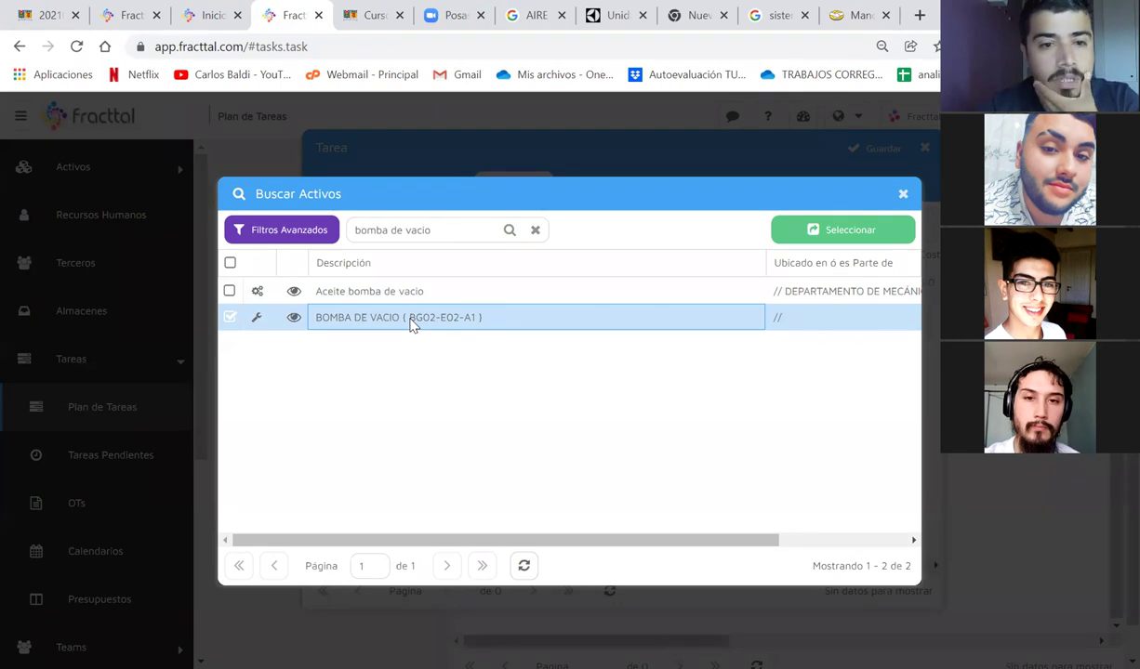
pyautogui.hscroll(3, 695, 305)
pyautogui.hscroll(-3, 695, 300)
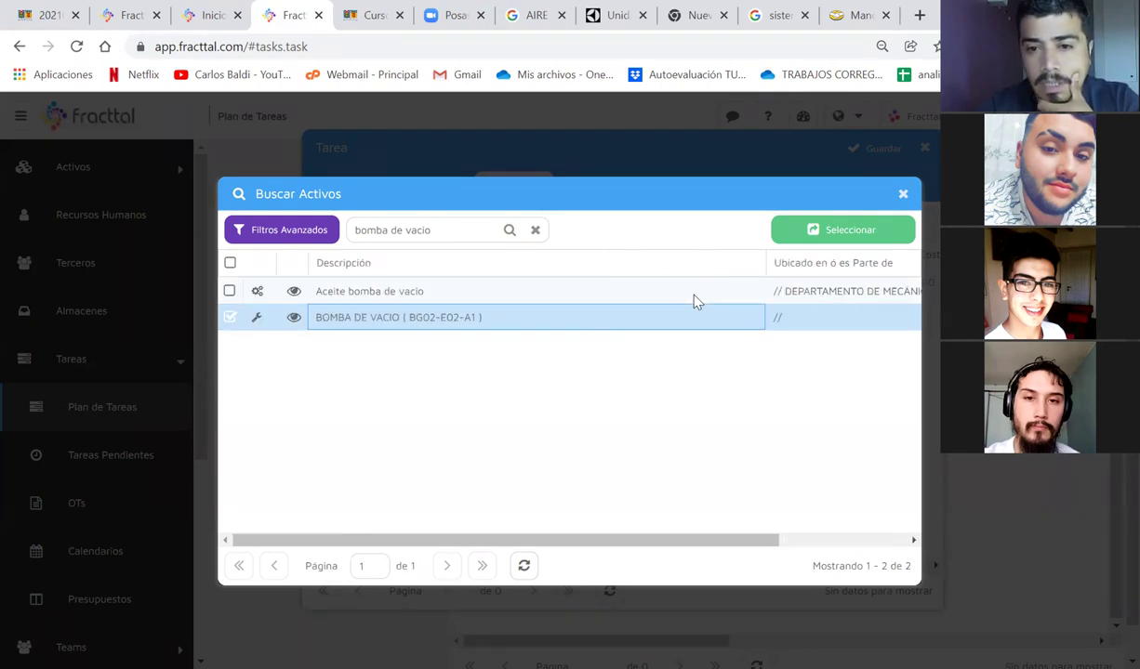
pyautogui.hscroll(3, 725, 386)
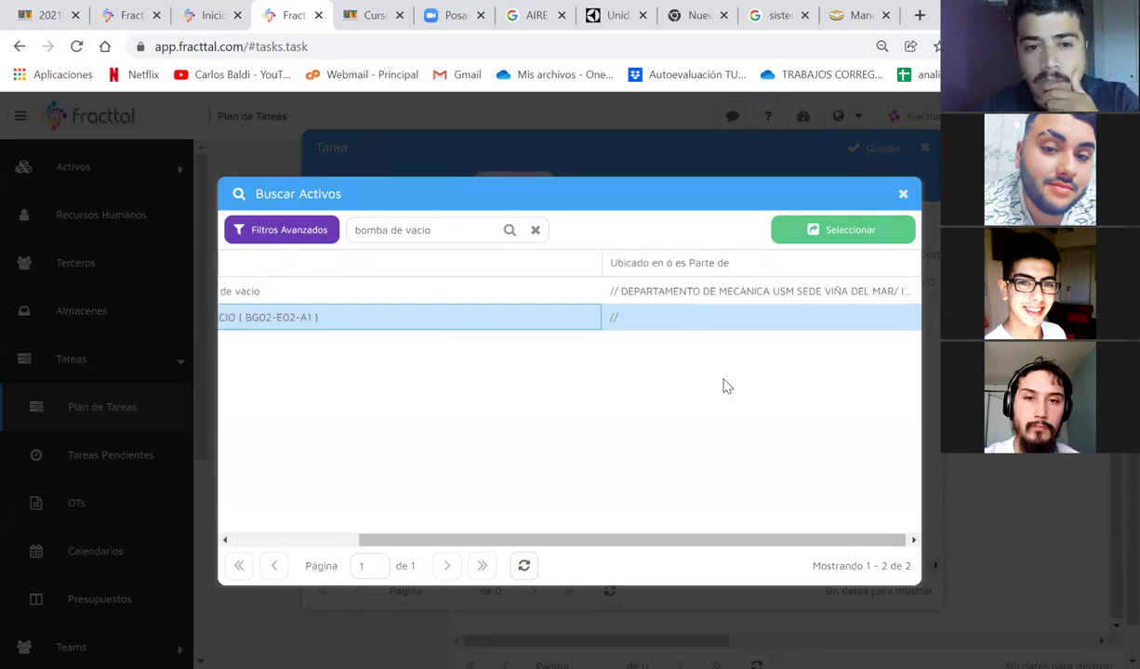
pyautogui.click(662, 316)
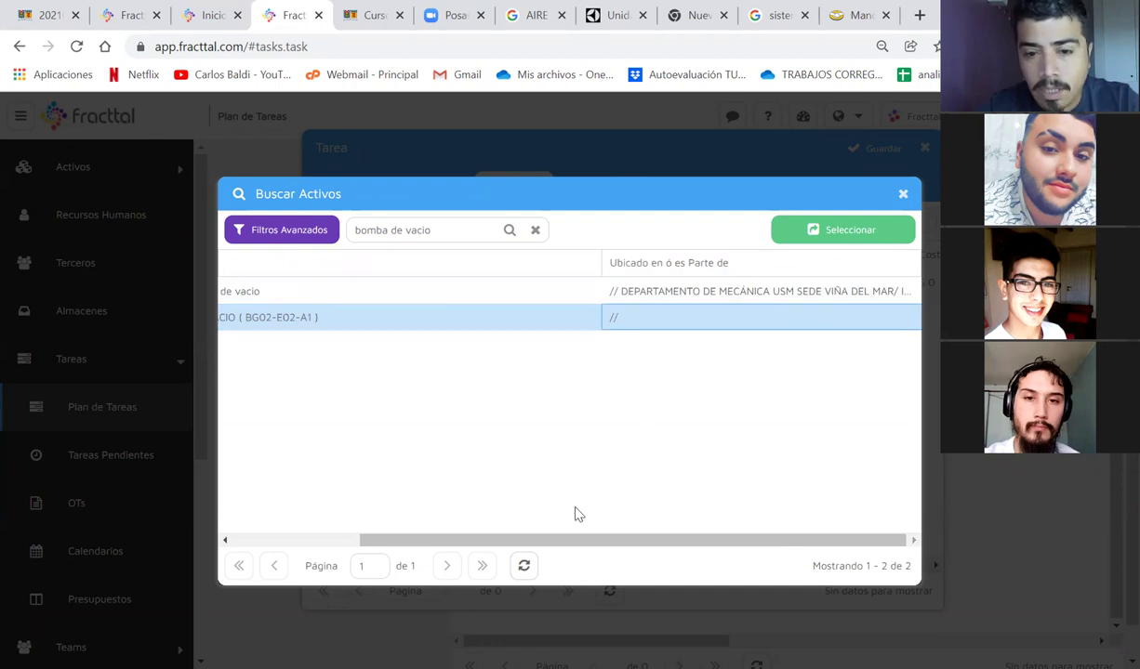
pyautogui.moveTo(545, 542); pyautogui.dragTo(298, 412)
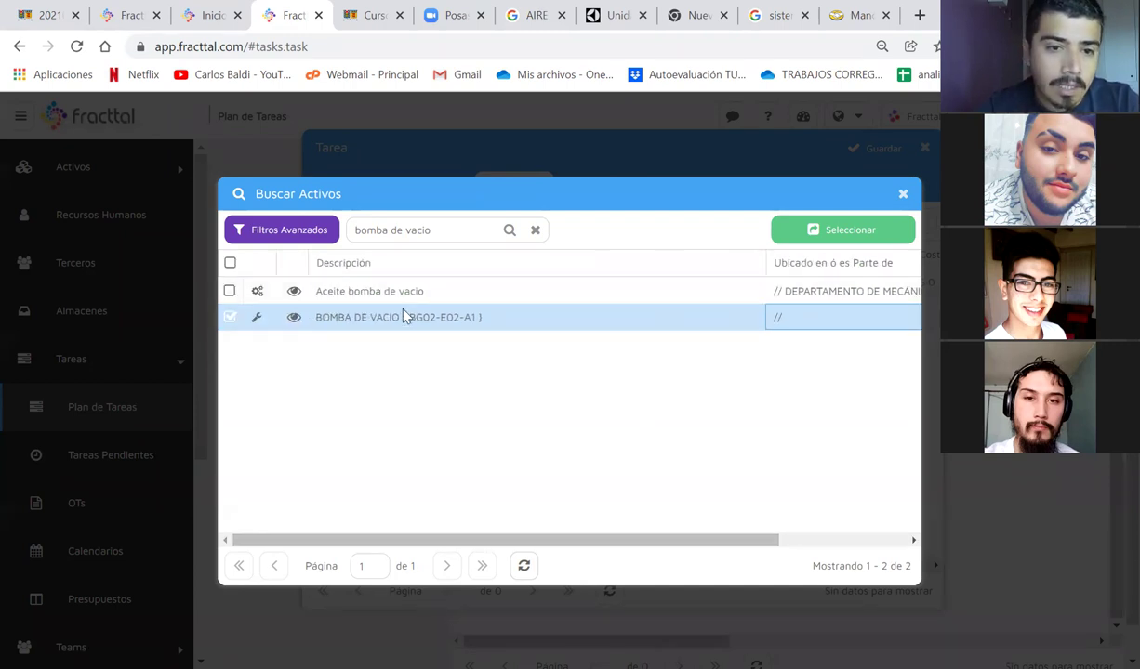
pyautogui.doubleClick(471, 317)
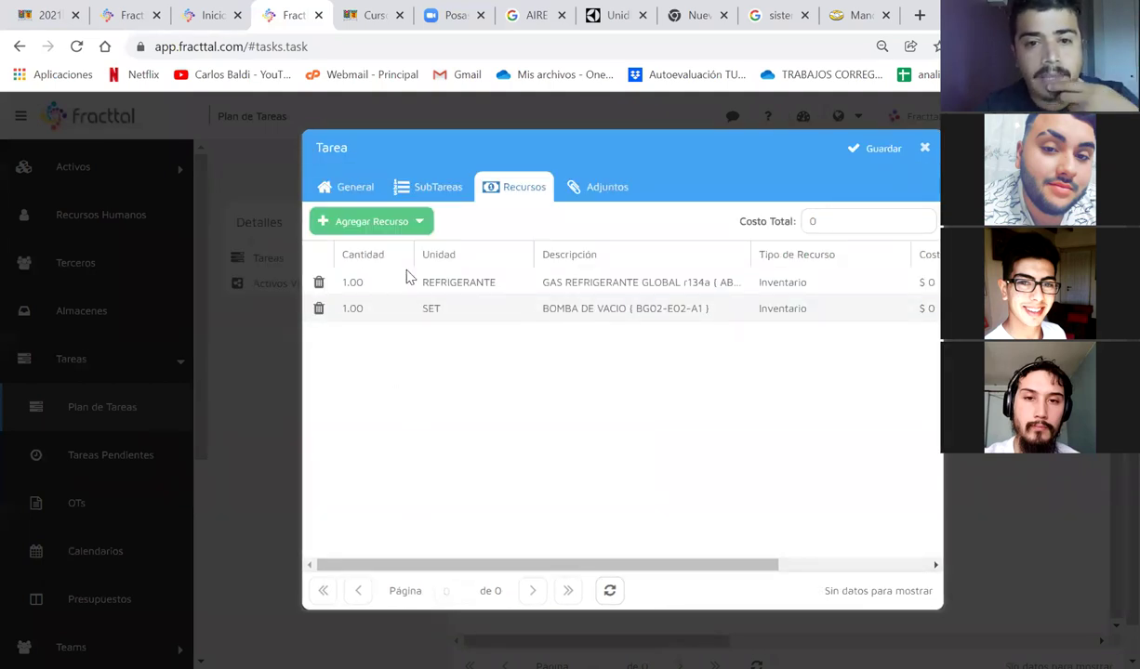
# Step: Search the inventory for "manometr" and add the MANOMETRO item as a resource of the task
pyautogui.click(365, 233)
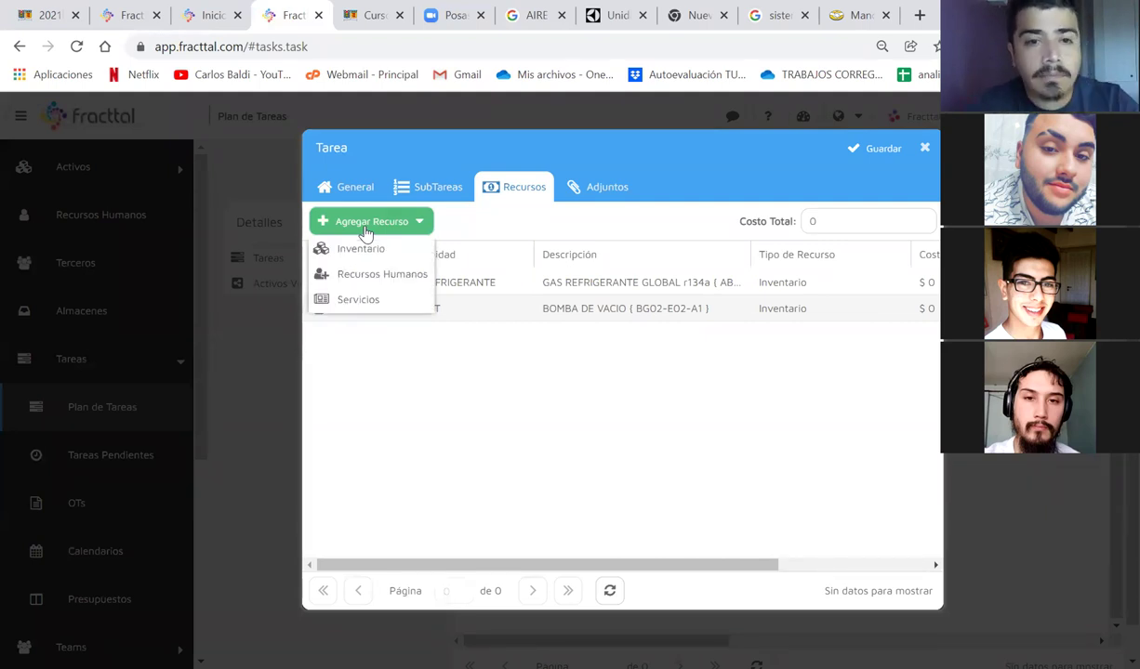
pyautogui.click(368, 249)
pyautogui.click(456, 232)
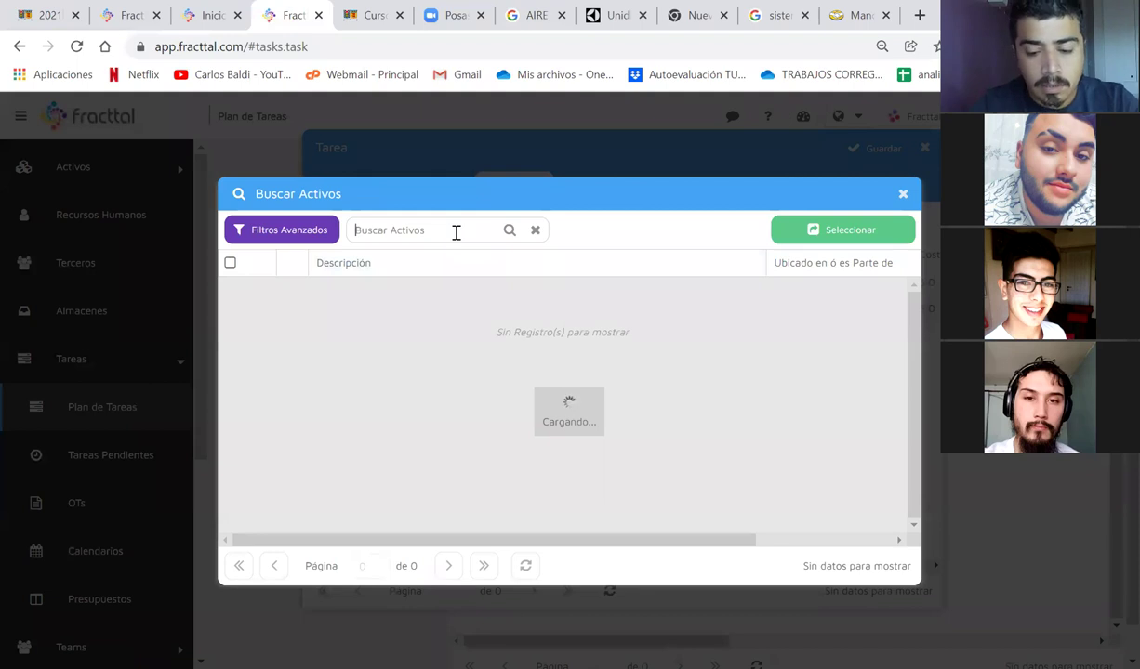
pyautogui.write('manometr')
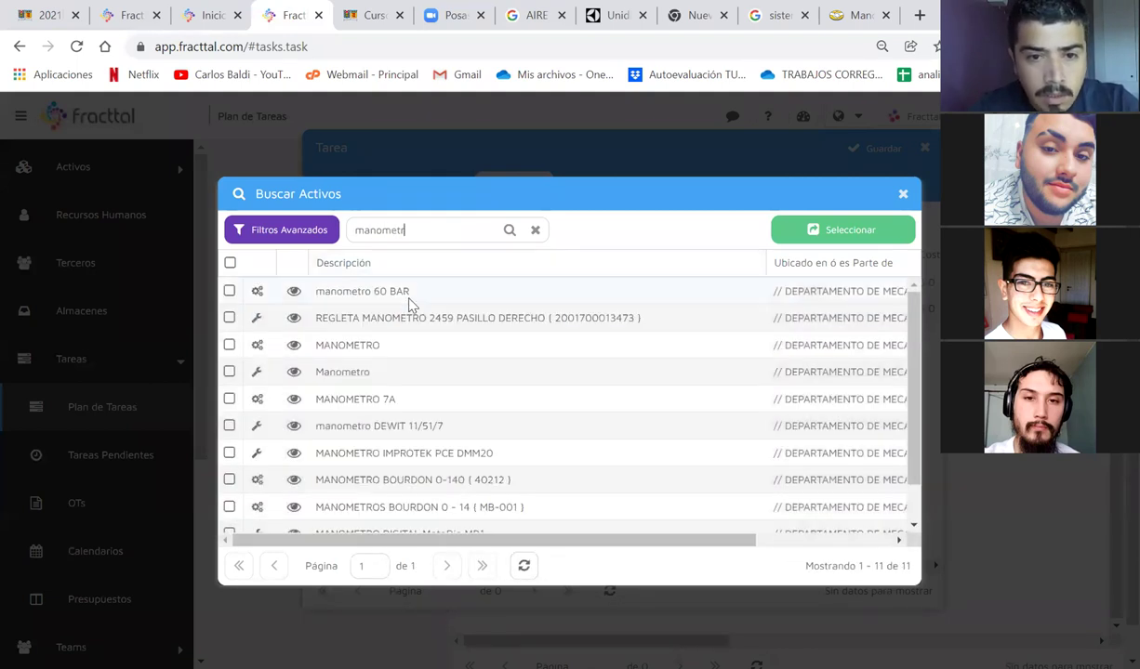
pyautogui.doubleClick(343, 338)
# Step: Search the inventory for "kit de aire" and for "vacuo", and close the asset search without adding a resource
pyautogui.click(413, 222)
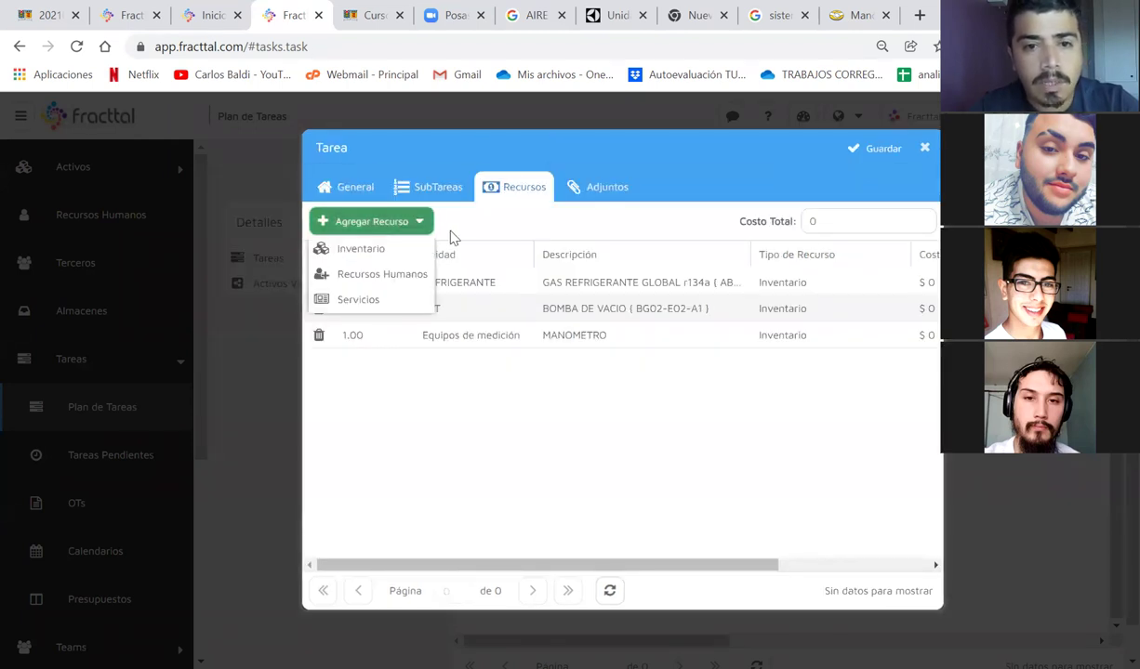
pyautogui.click(349, 253)
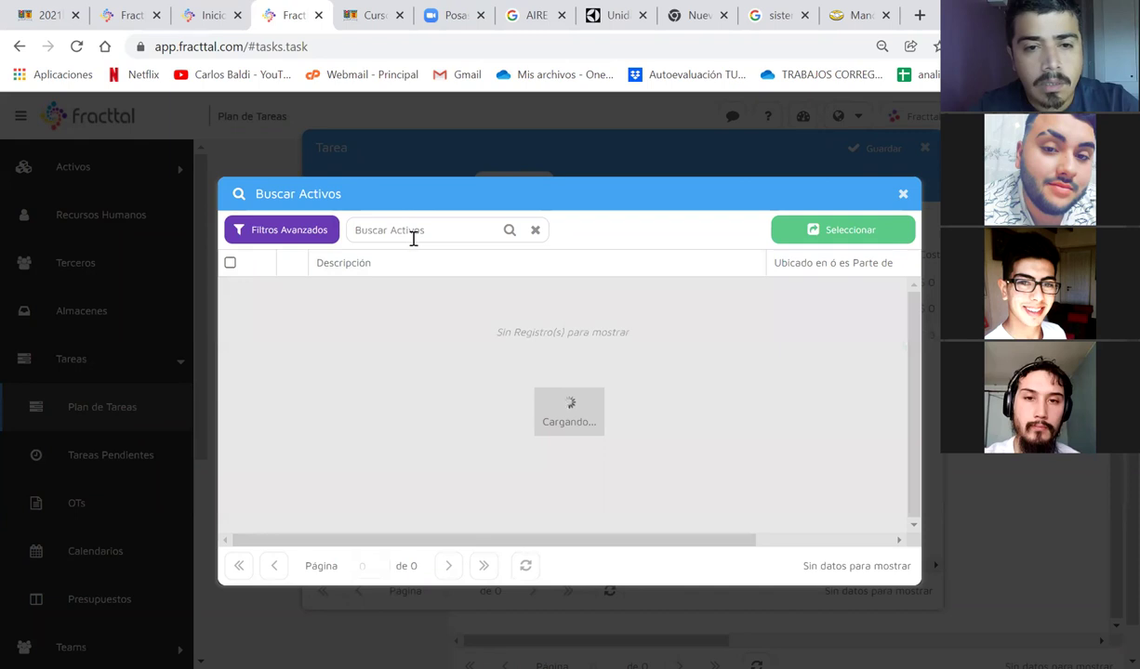
pyautogui.write('kit d')
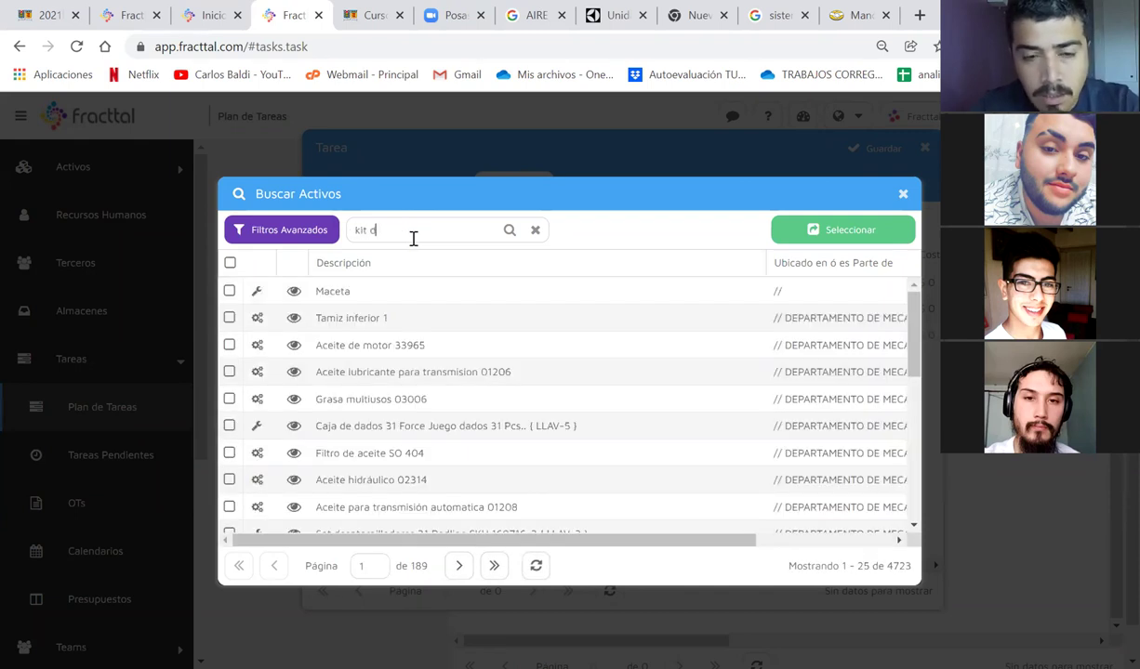
pyautogui.write('e a')
pyautogui.write('l')
pyautogui.write('ire')
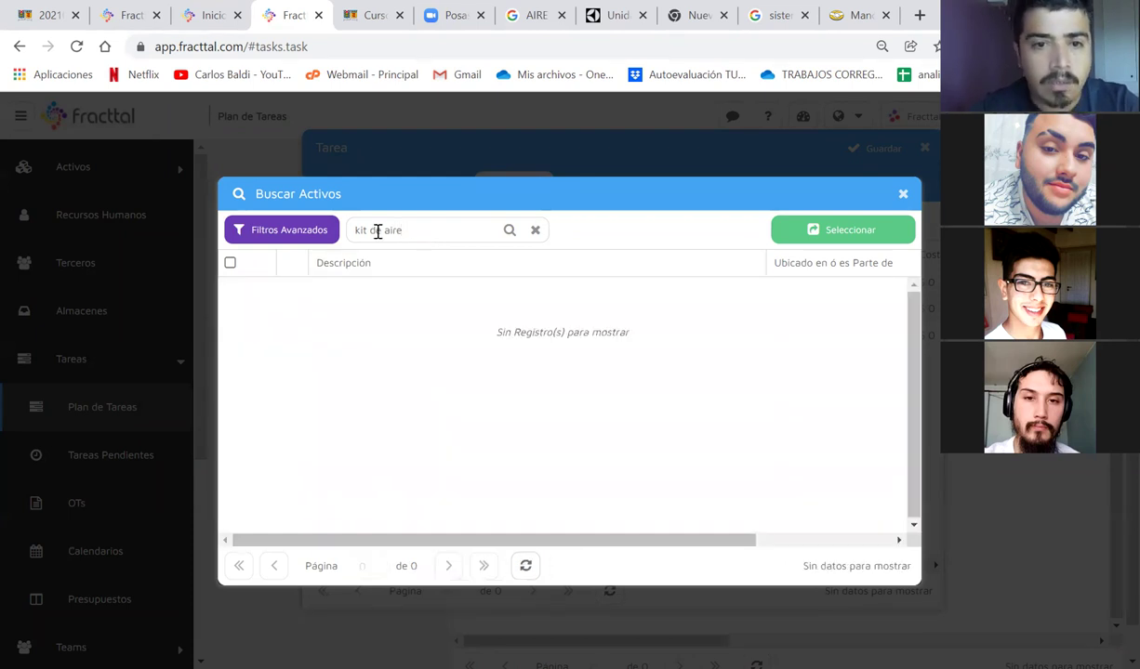
pyautogui.moveTo(414, 231); pyautogui.dragTo(302, 254)
pyautogui.write('vacuo')
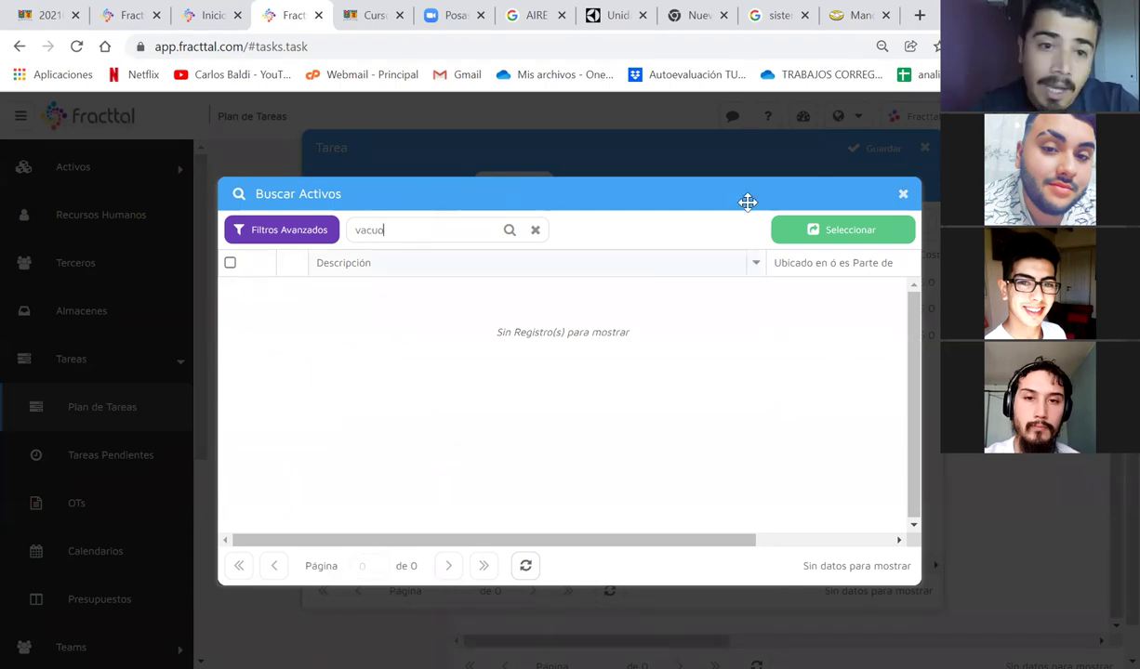
pyautogui.click(902, 193)
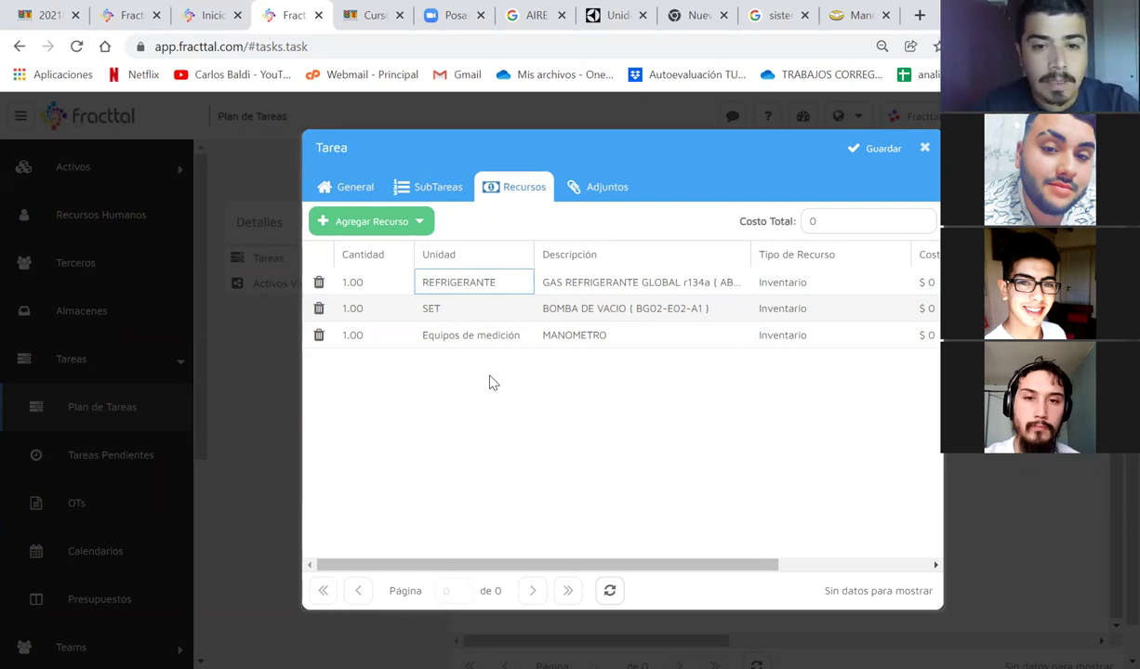
# Step: Add TÉCNICO ESPECIALISTA MECÁNICO from the human resources' ordinary hourly rates as a resource of the task
pyautogui.click(381, 232)
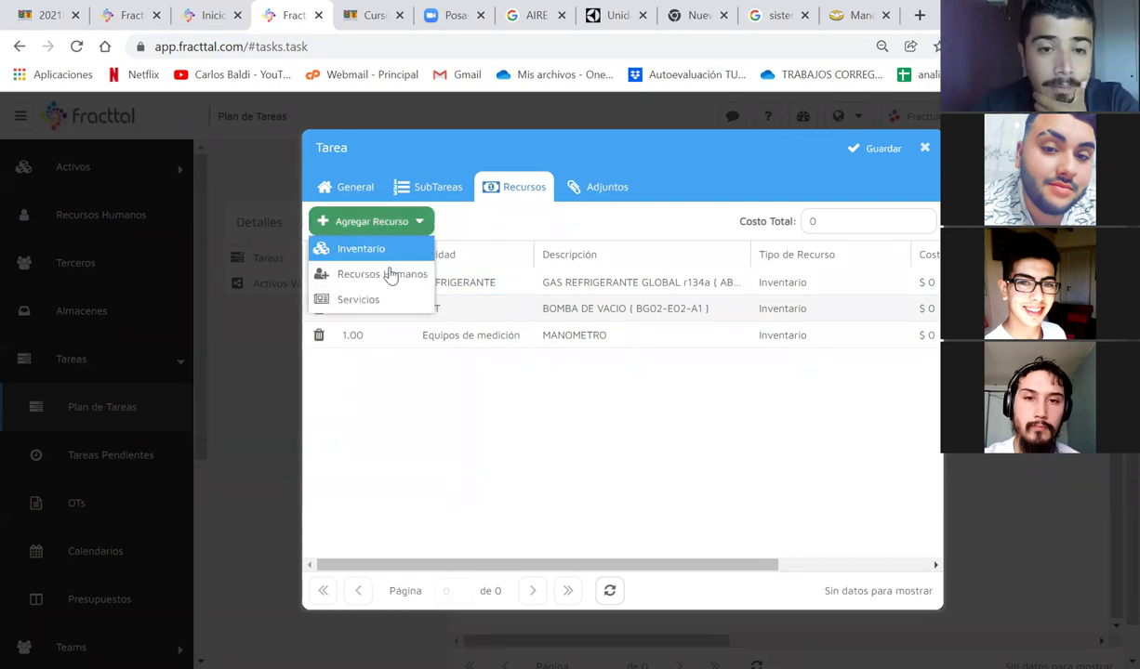
pyautogui.click(391, 282)
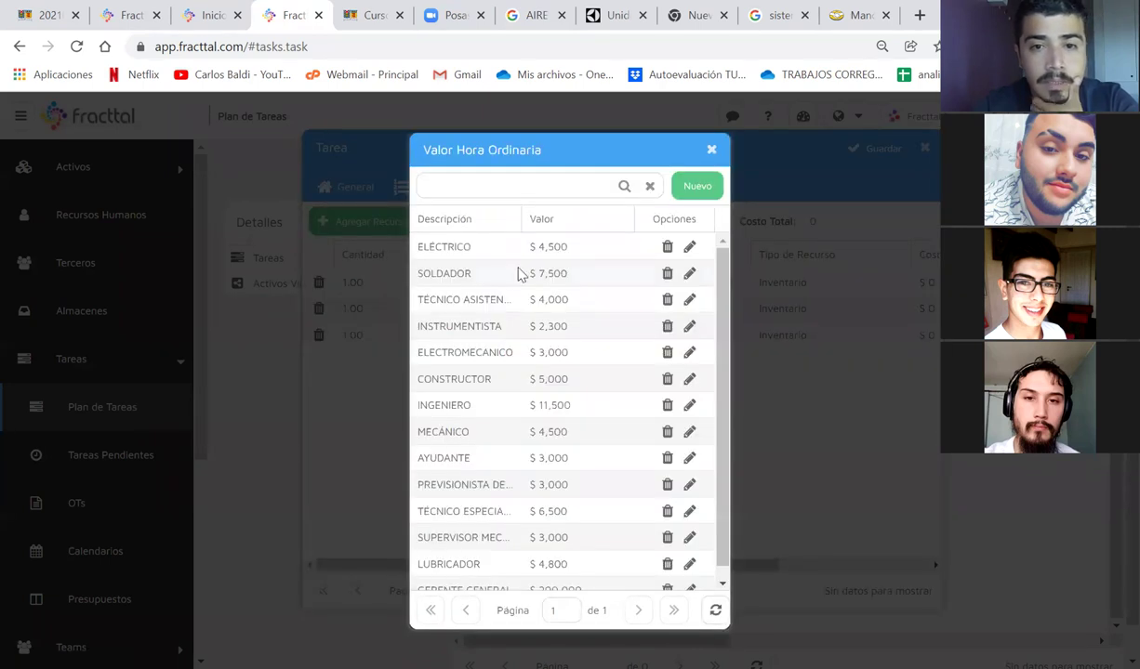
pyautogui.click(481, 299)
pyautogui.click(482, 325)
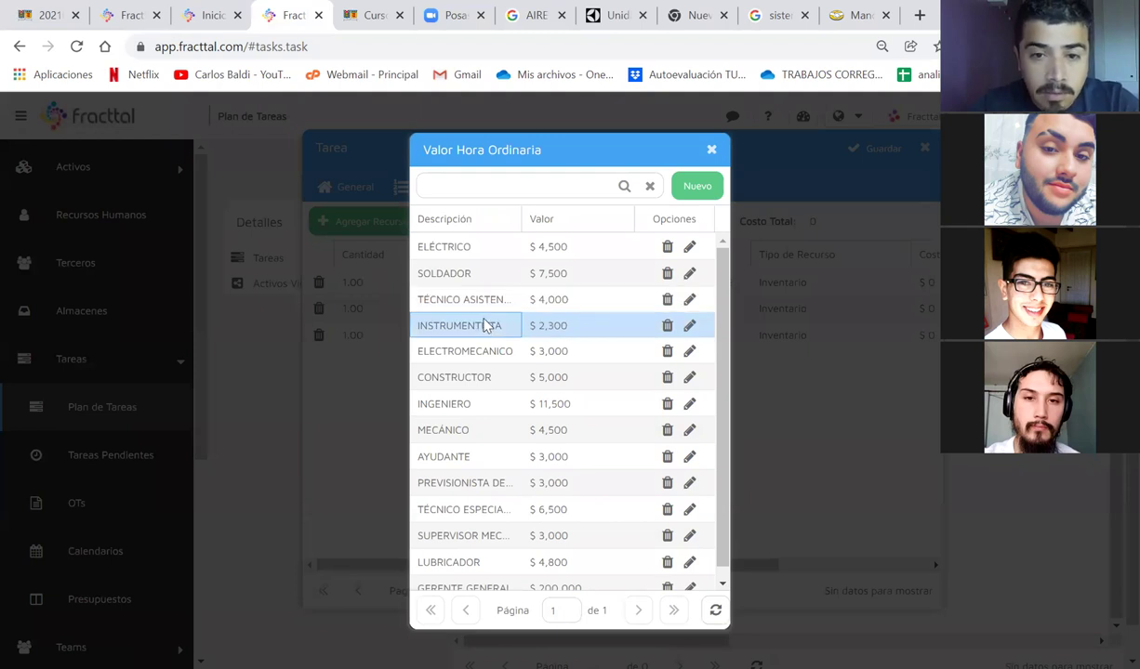
pyautogui.click(469, 353)
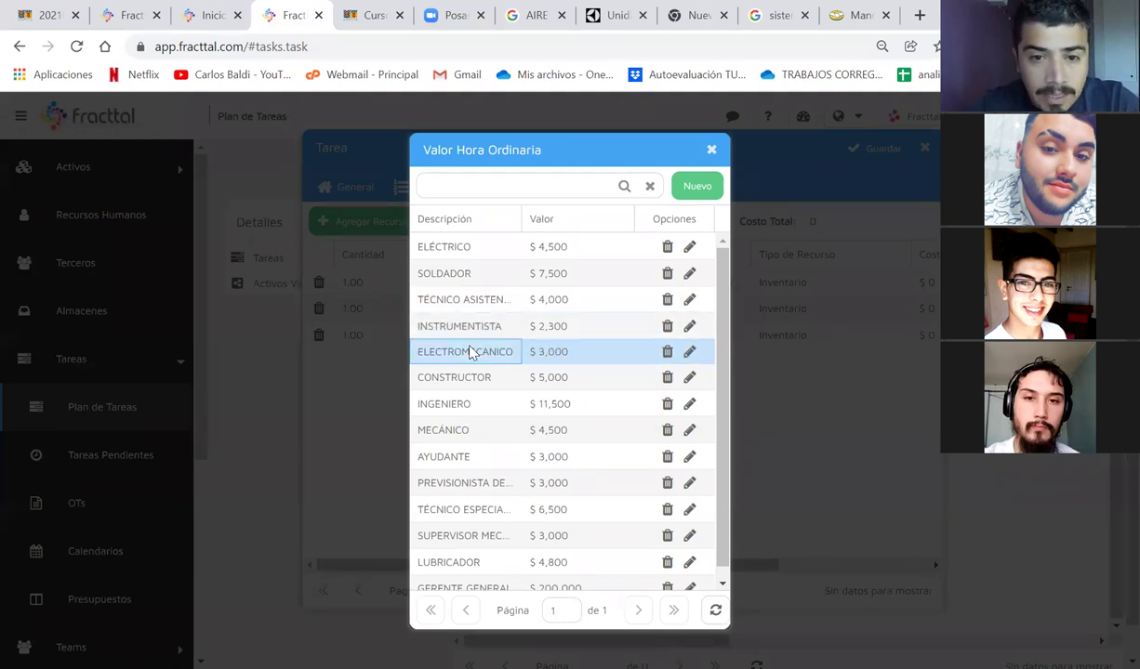
pyautogui.scroll(-1, 476, 494)
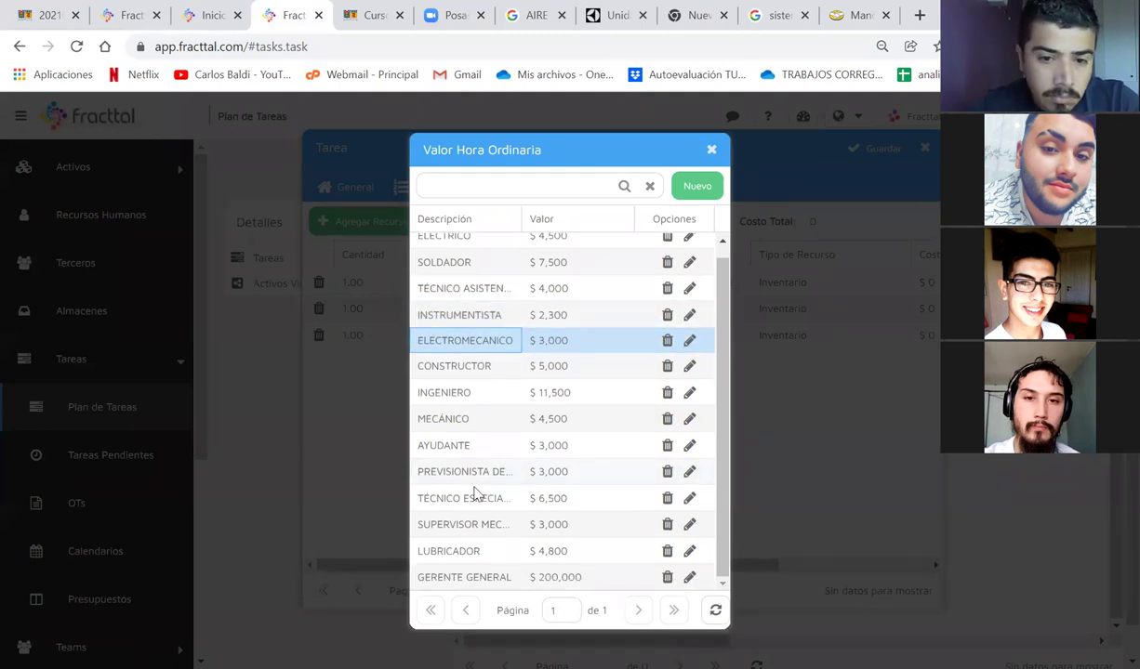
pyautogui.doubleClick(473, 498)
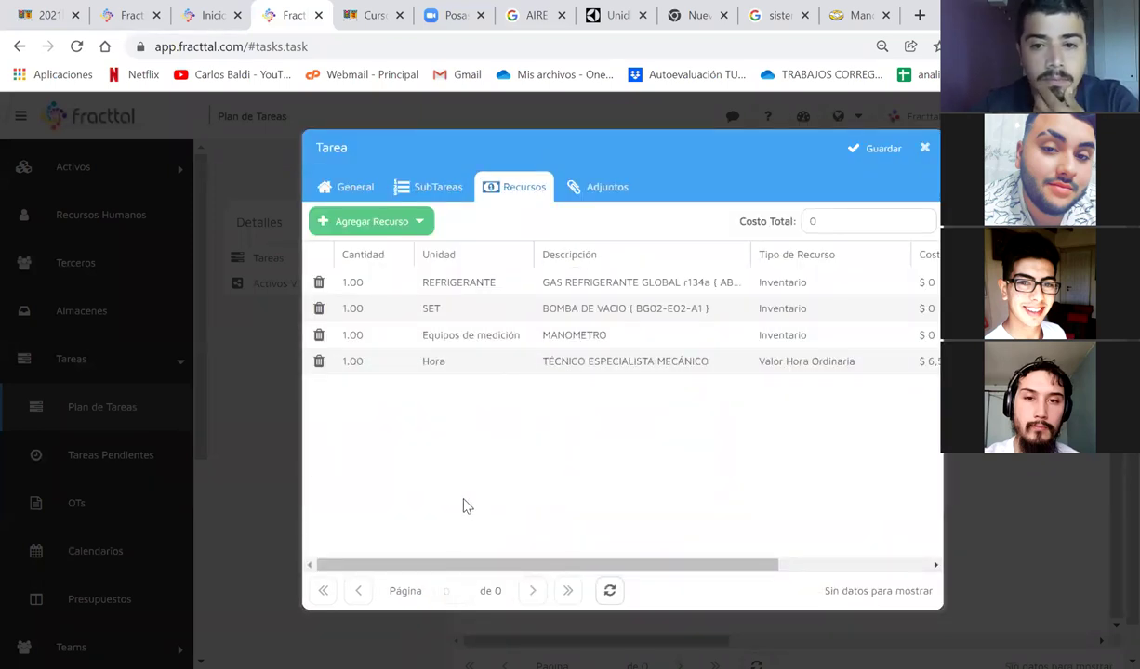
# Step: Look over the columns of the task's resource list and open the task's attachments
pyautogui.hscroll(3, 565, 453)
pyautogui.hscroll(-3, 564, 452)
pyautogui.hscroll(1, 564, 453)
pyautogui.hscroll(1, 565, 453)
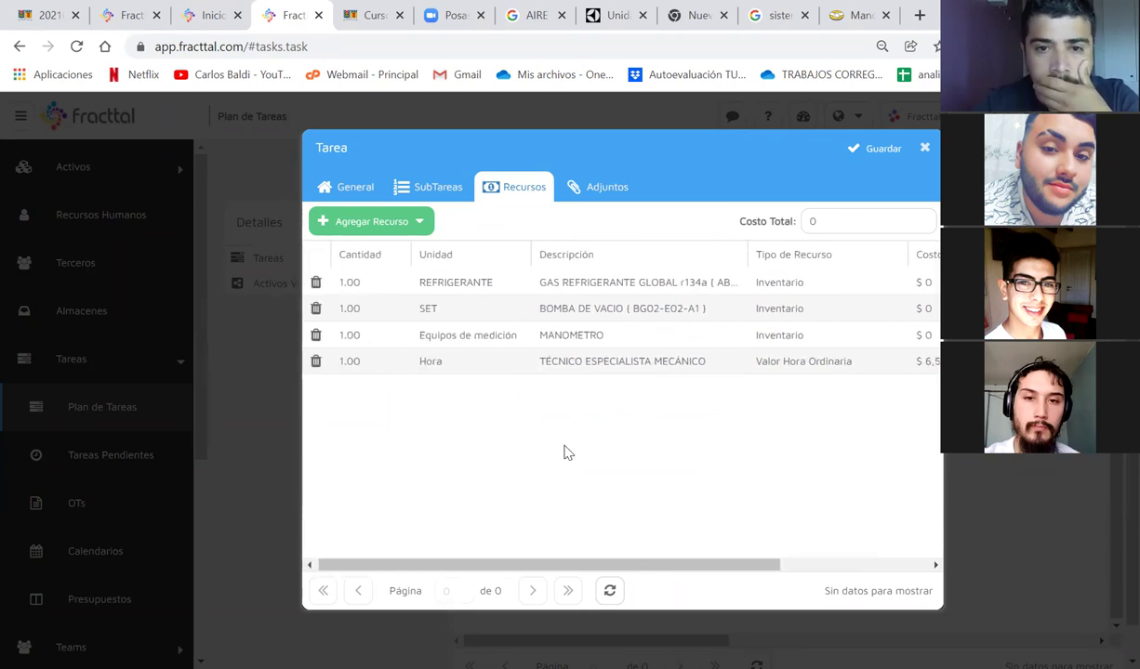
pyautogui.click(595, 195)
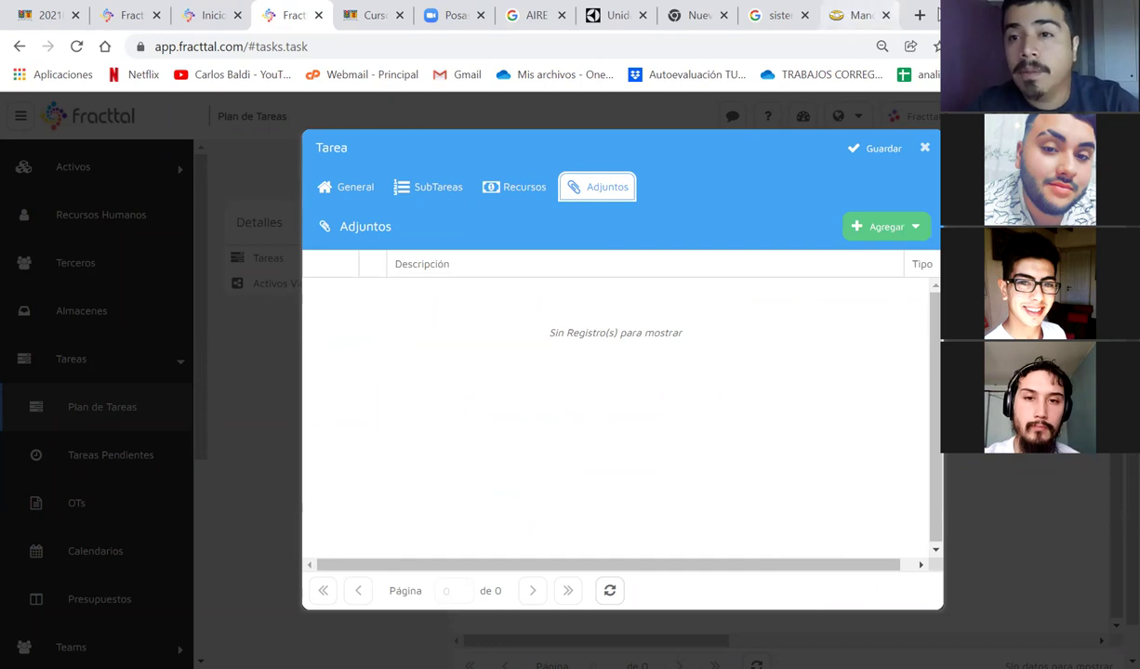
# Step: Switch to YouTube in a new browser tab to find a reference video for the task
pyautogui.click(920, 15)
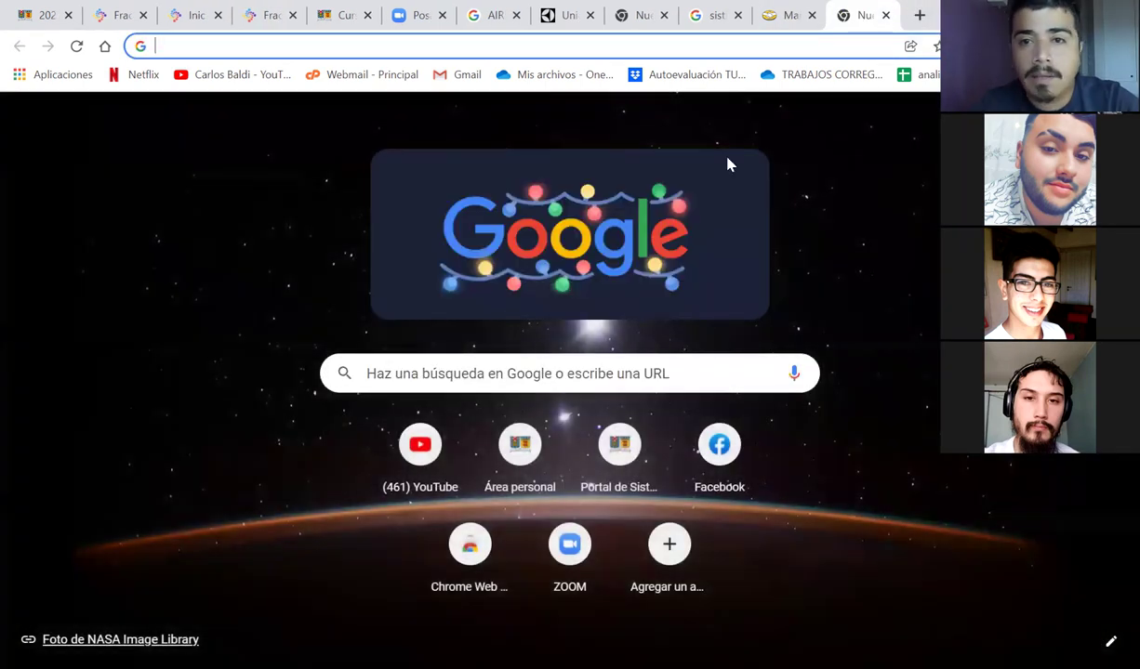
pyautogui.click(430, 459)
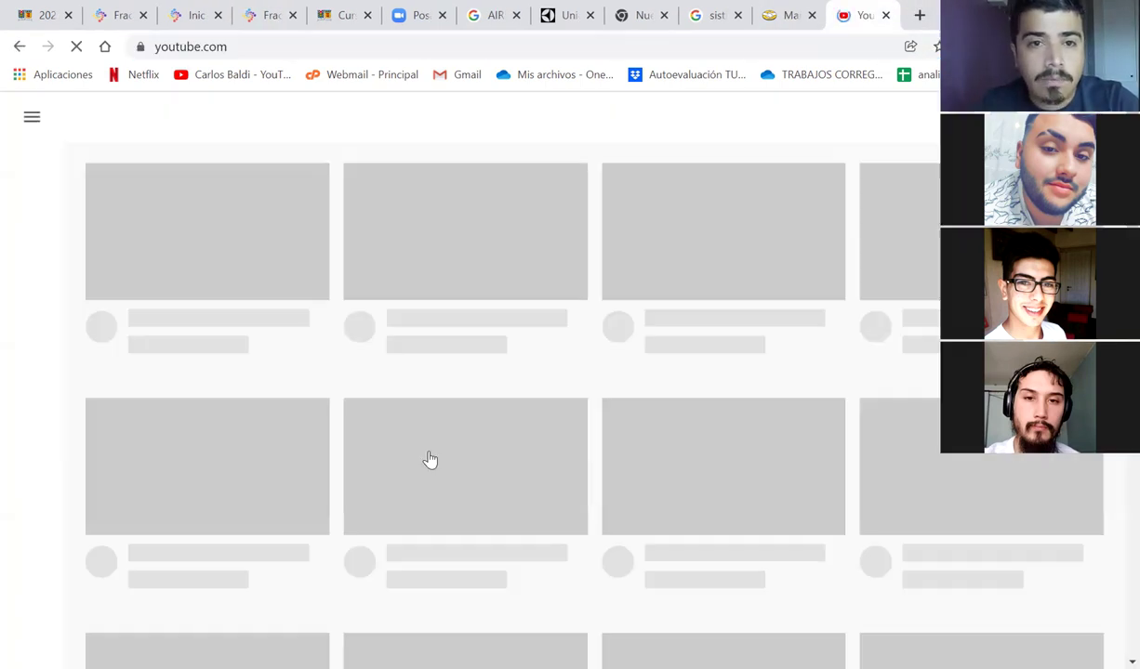
pyautogui.click(425, 51)
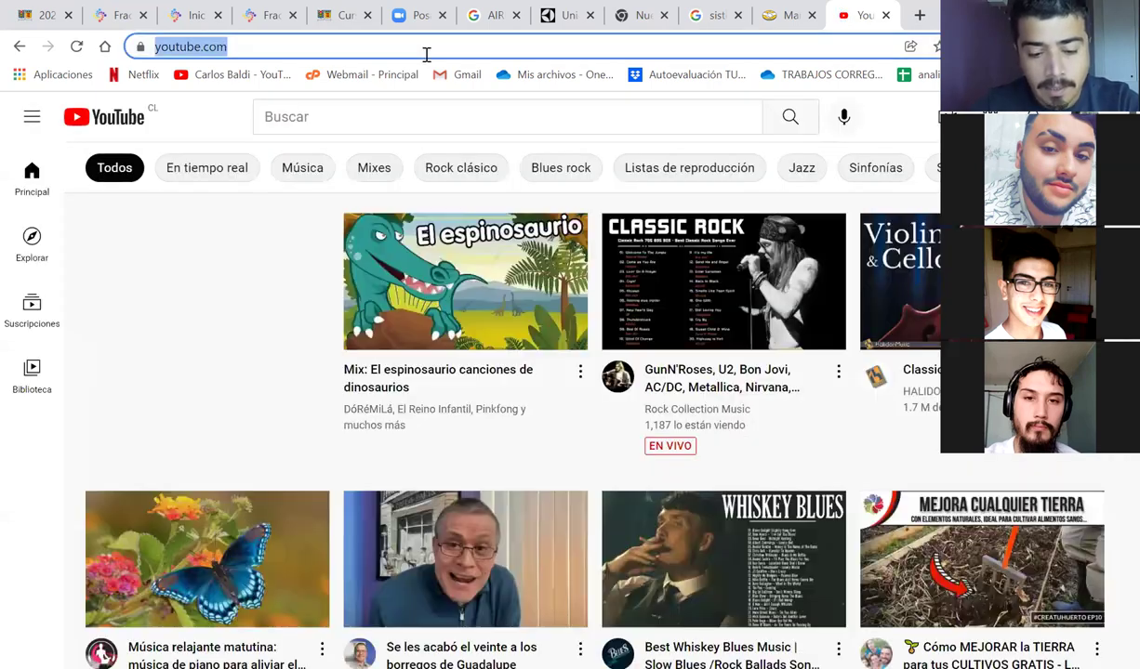
pyautogui.write('c')
pyautogui.press('BackSpace')
pyautogui.press('BackSpace')
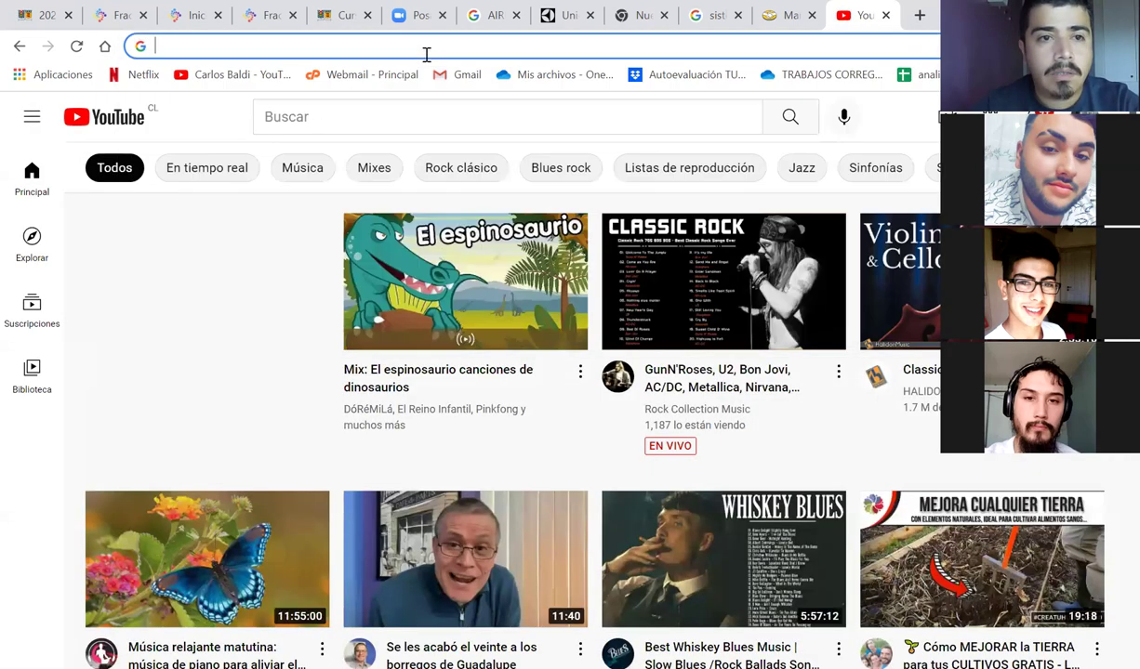
# Step: Search YouTube for "relleno de refrigerante aire acondicionado"
pyautogui.click(438, 118)
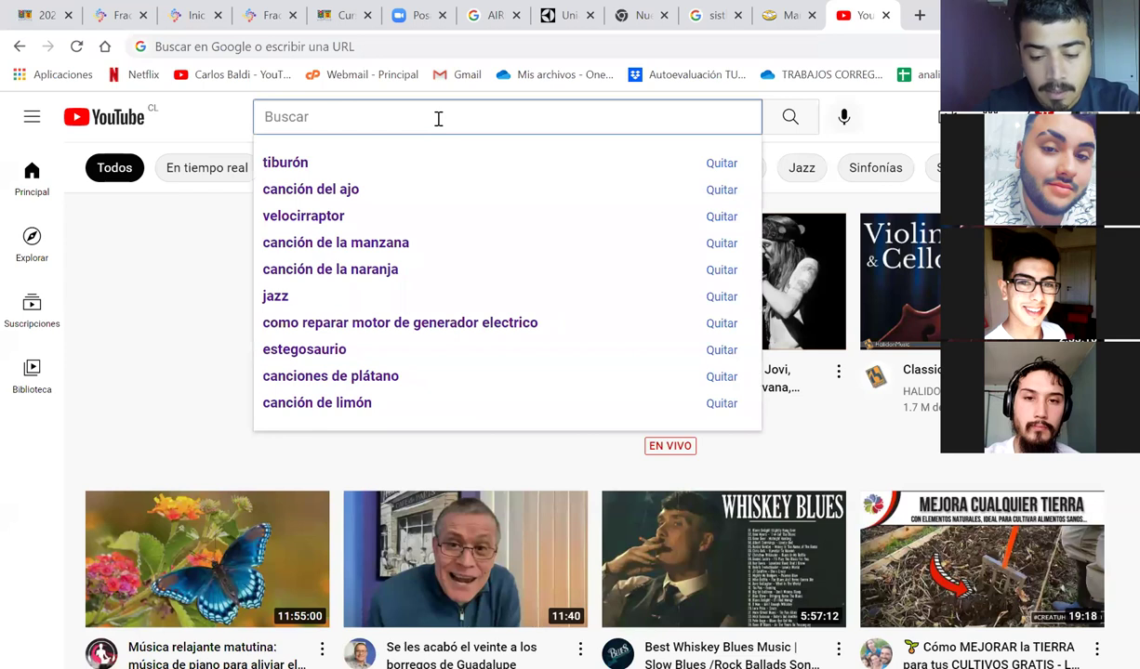
pyautogui.write('can')
pyautogui.press('BackSpace')
pyautogui.press('BackSpace')
pyautogui.press('BackSpace')
pyautogui.write('relleno ')
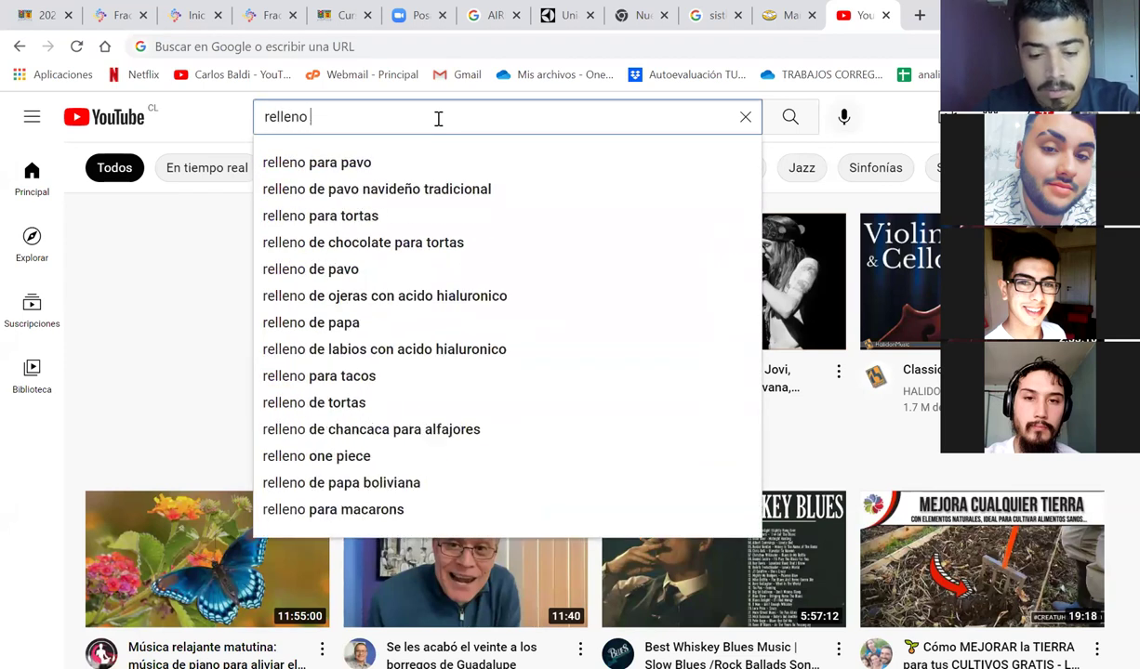
pyautogui.write('de refrigeran')
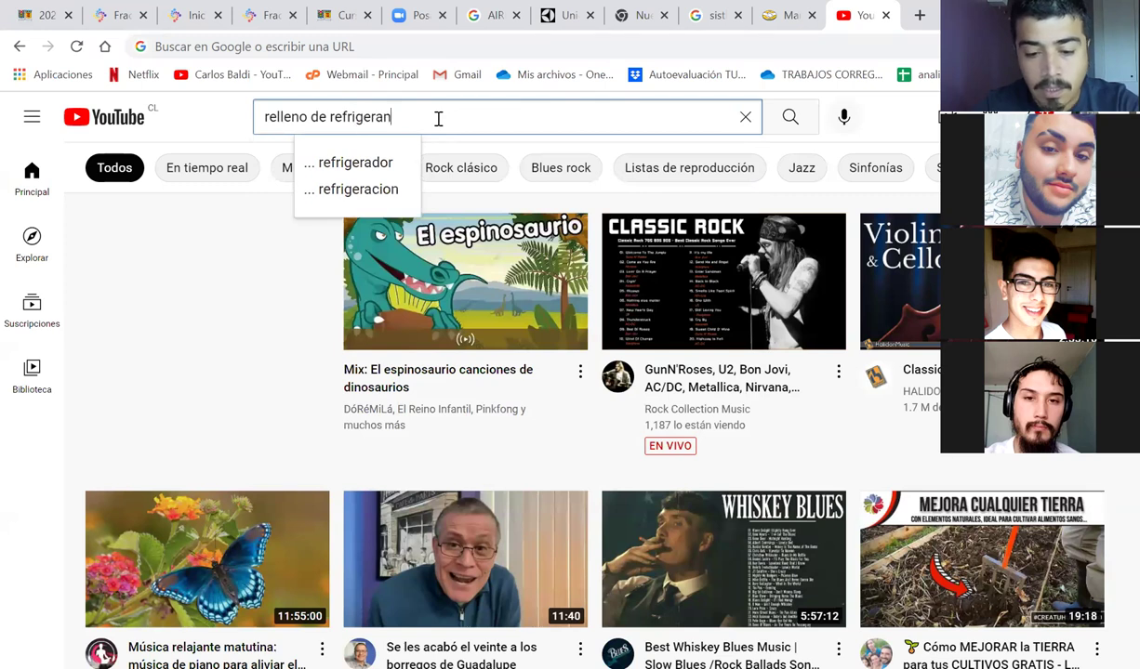
pyautogui.write('te aire aco')
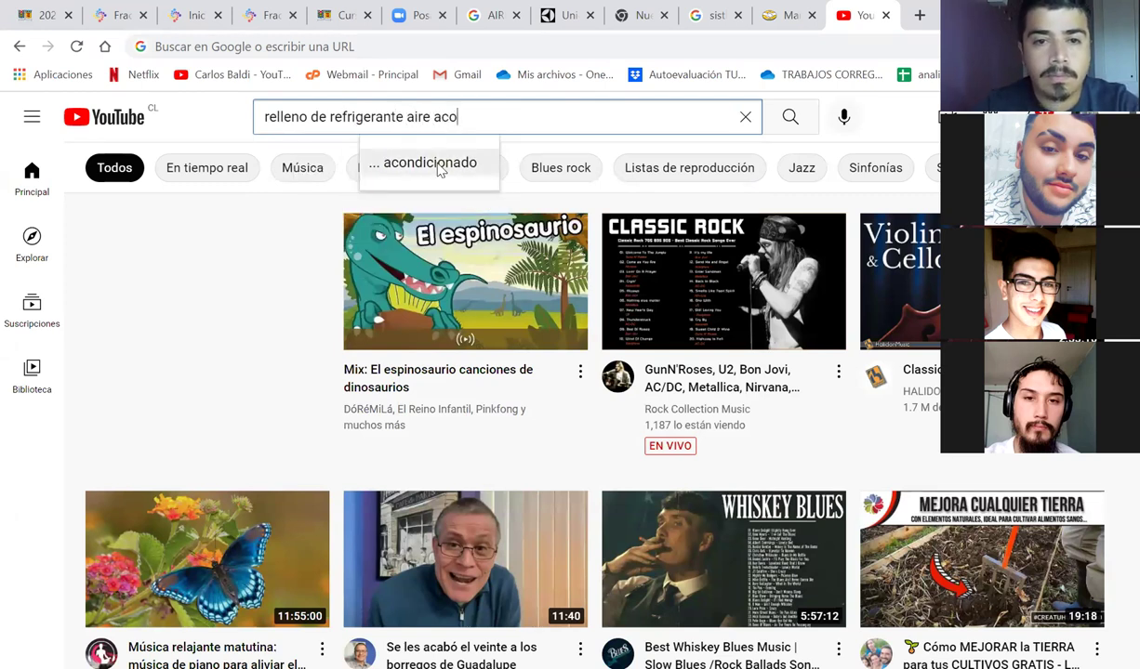
pyautogui.click(423, 162)
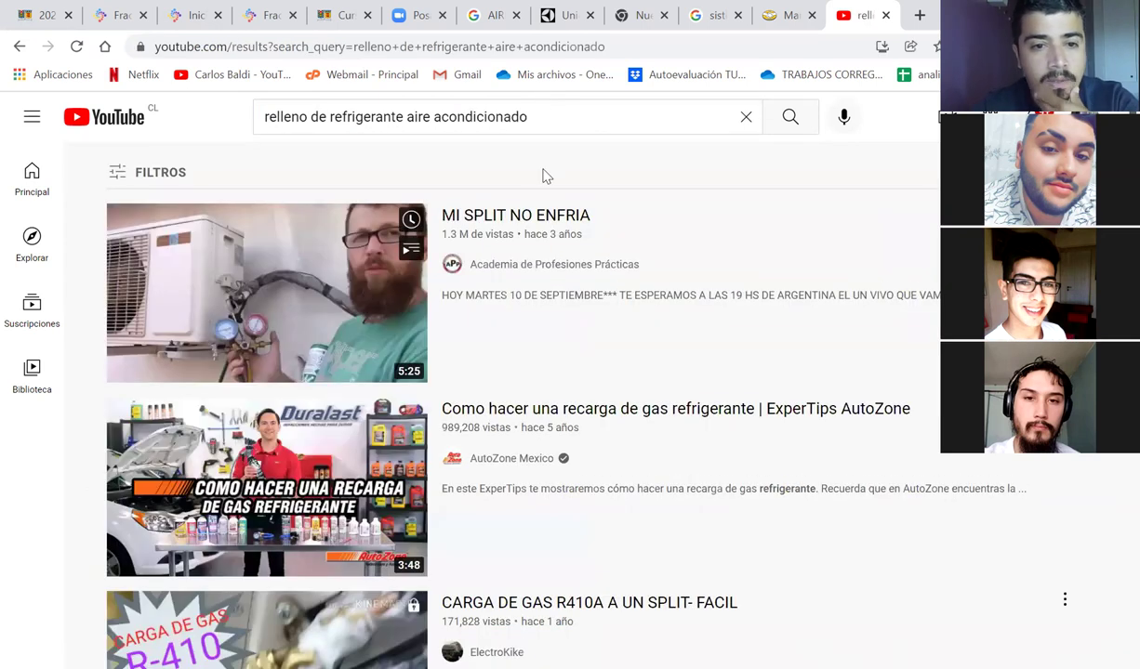
# Step: Open the video "MI SPLIT NO ENFRIA", copy its web address and pause the playback
pyautogui.moveTo(463, 336)
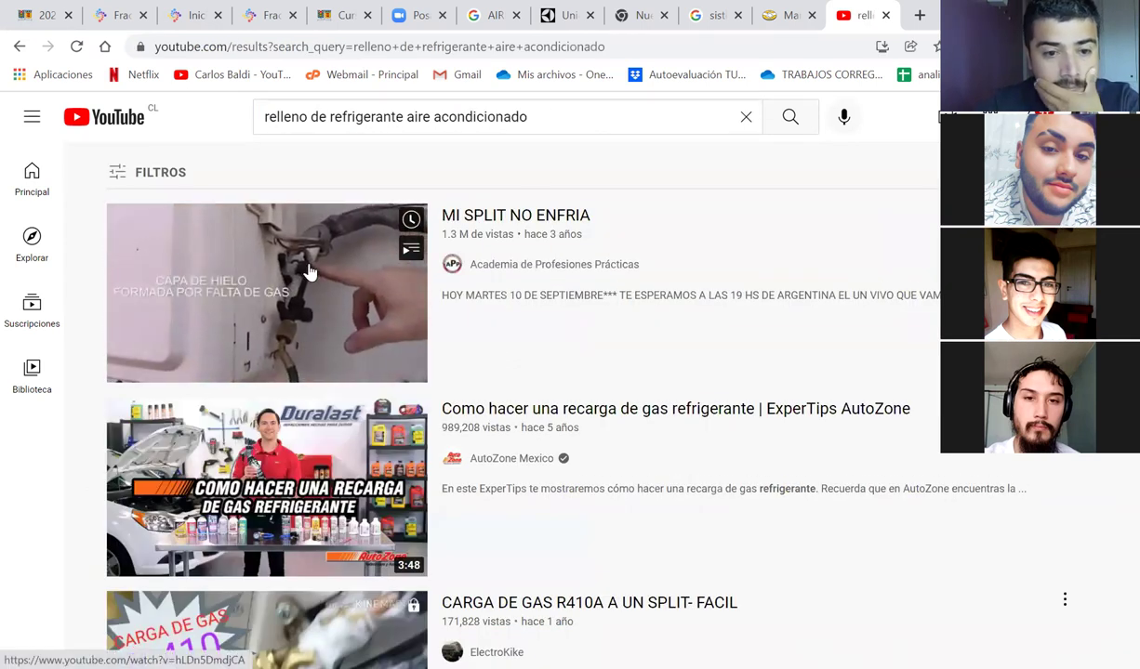
pyautogui.click(234, 290)
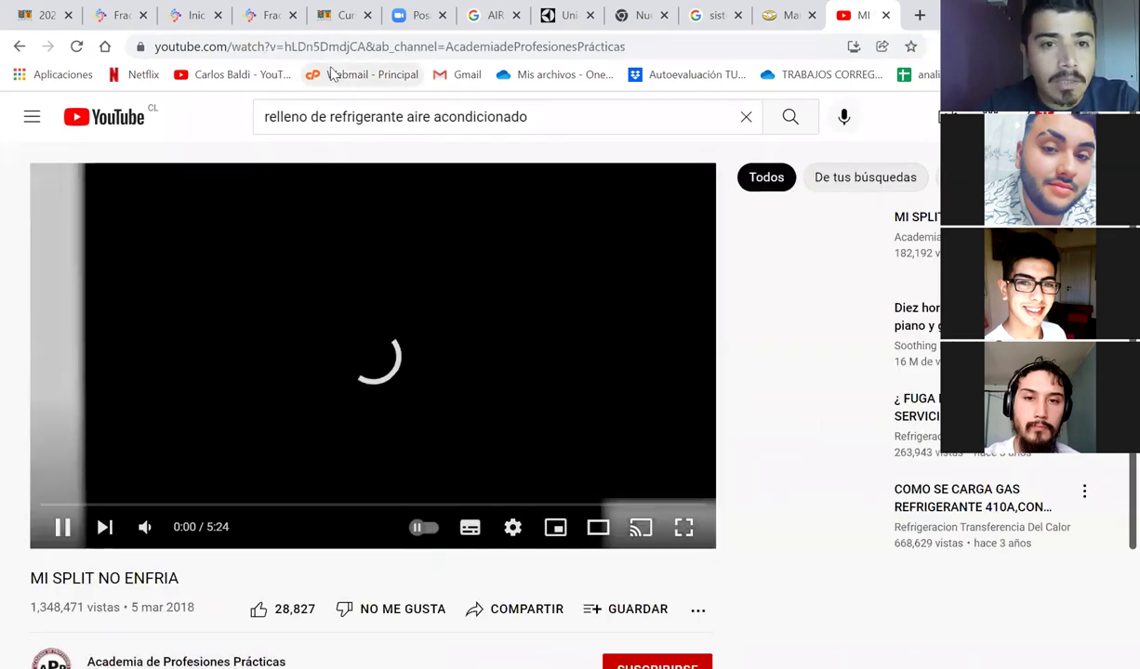
pyautogui.click(316, 46)
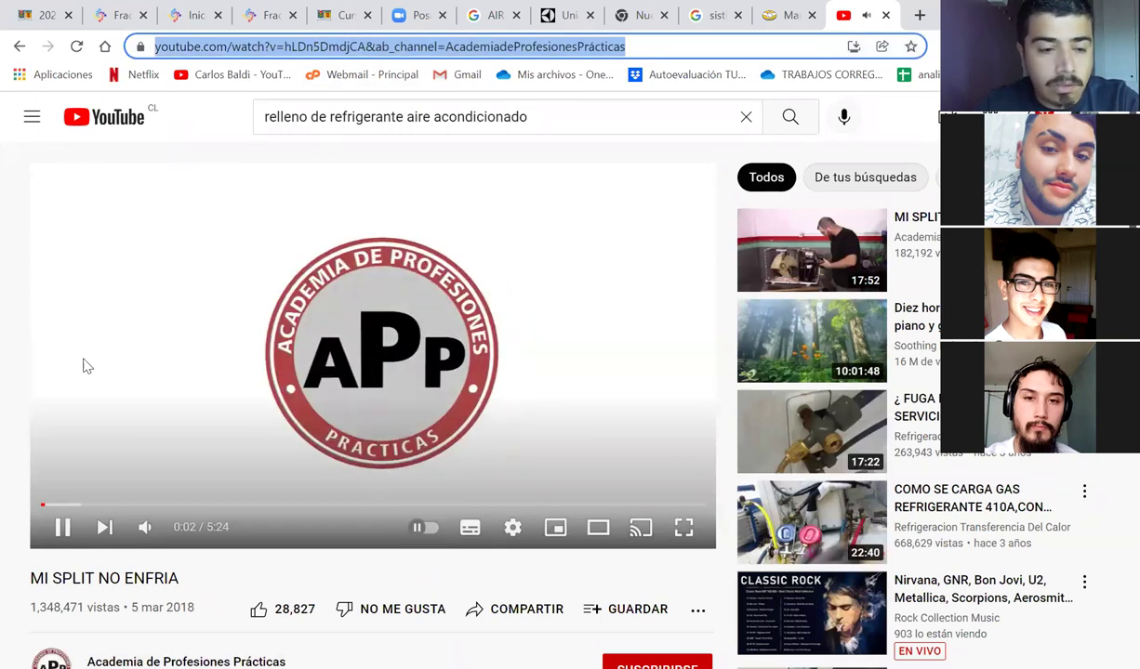
pyautogui.click(63, 528)
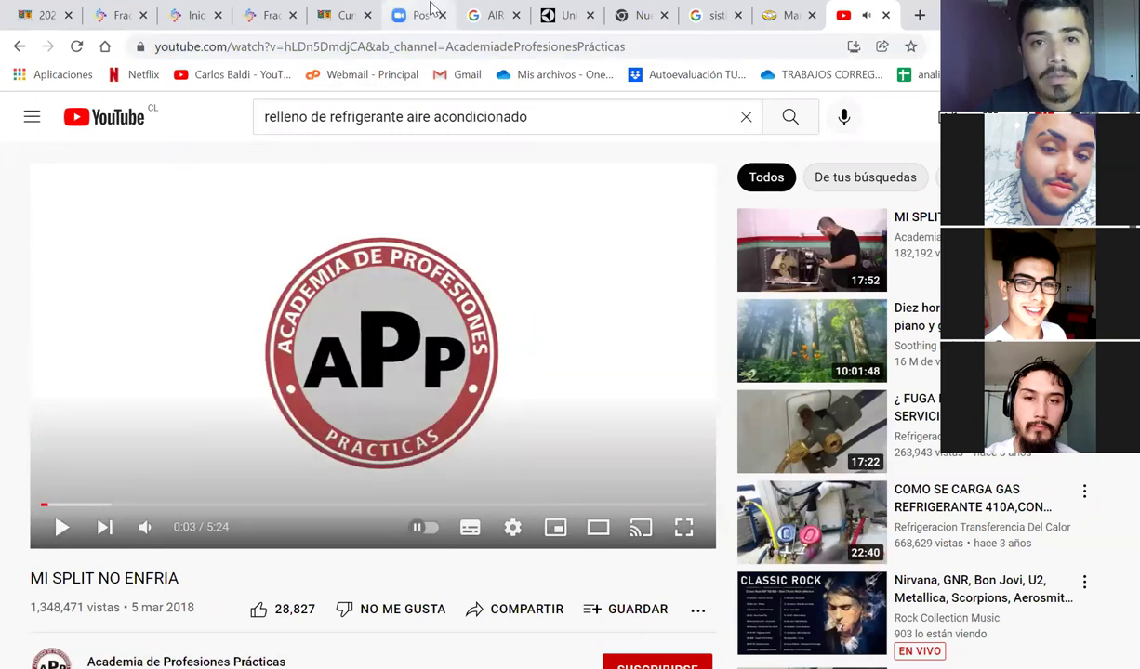
# Step: Switch back to Fracttal and save the copied YouTube video address as a link attachment of the task
pyautogui.click(265, 15)
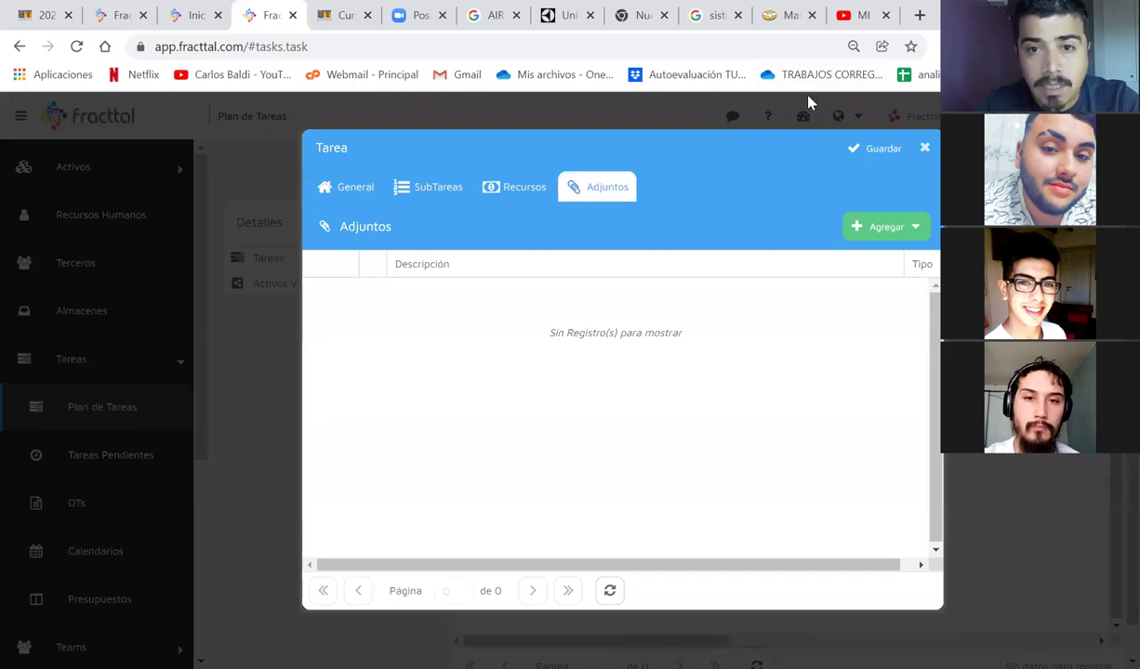
pyautogui.click(919, 231)
pyautogui.click(879, 278)
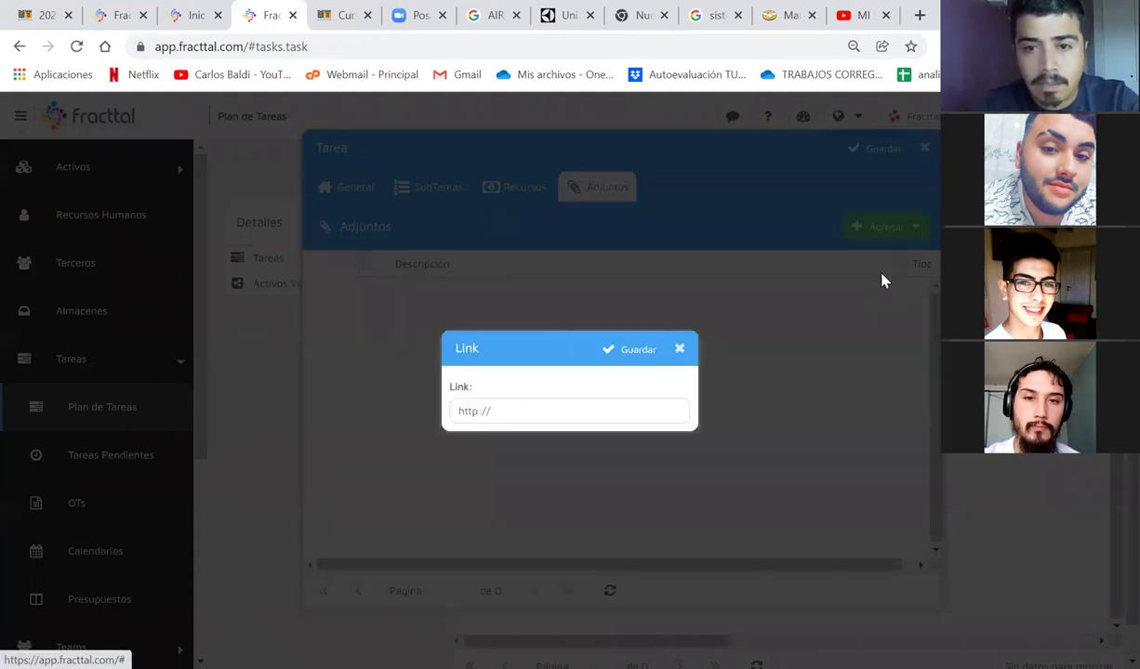
pyautogui.click(509, 412)
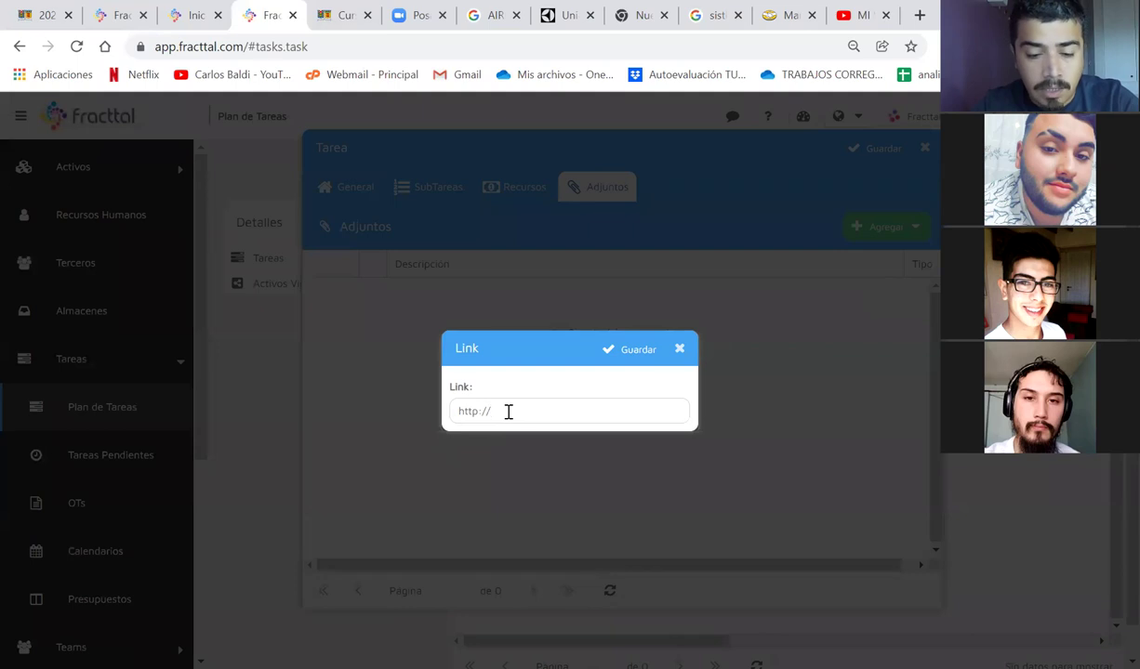
pyautogui.hotkey('ctrl', 'a')
pyautogui.hotkey('ctrl', 'v')
pyautogui.moveTo(522, 409); pyautogui.dragTo(394, 412)
pyautogui.click(621, 348)
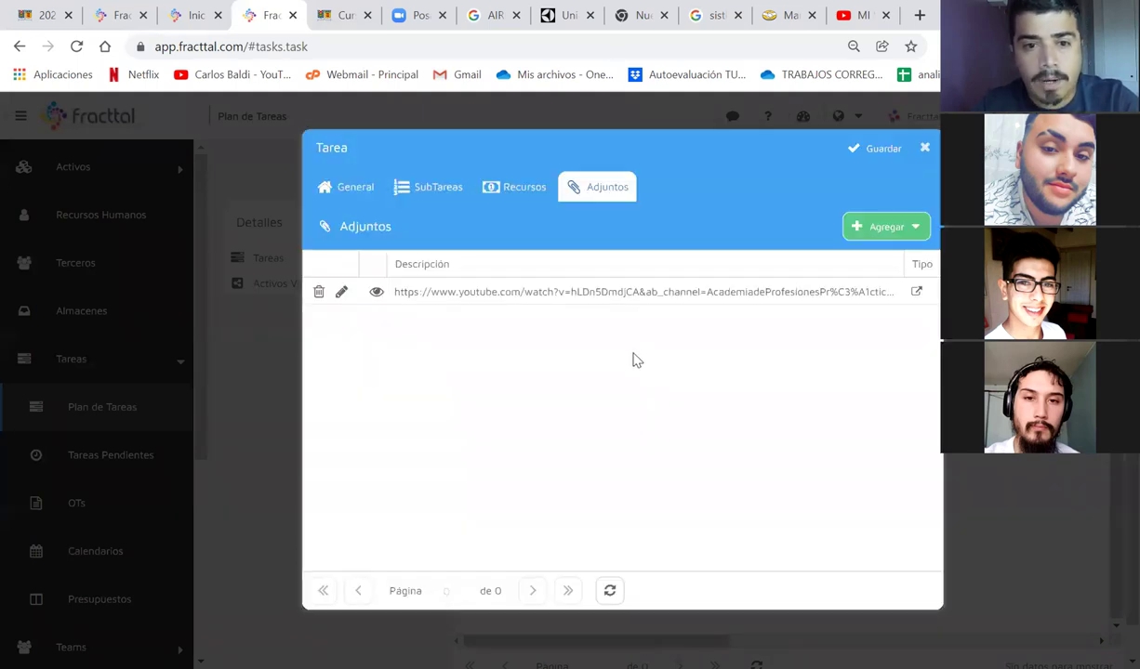